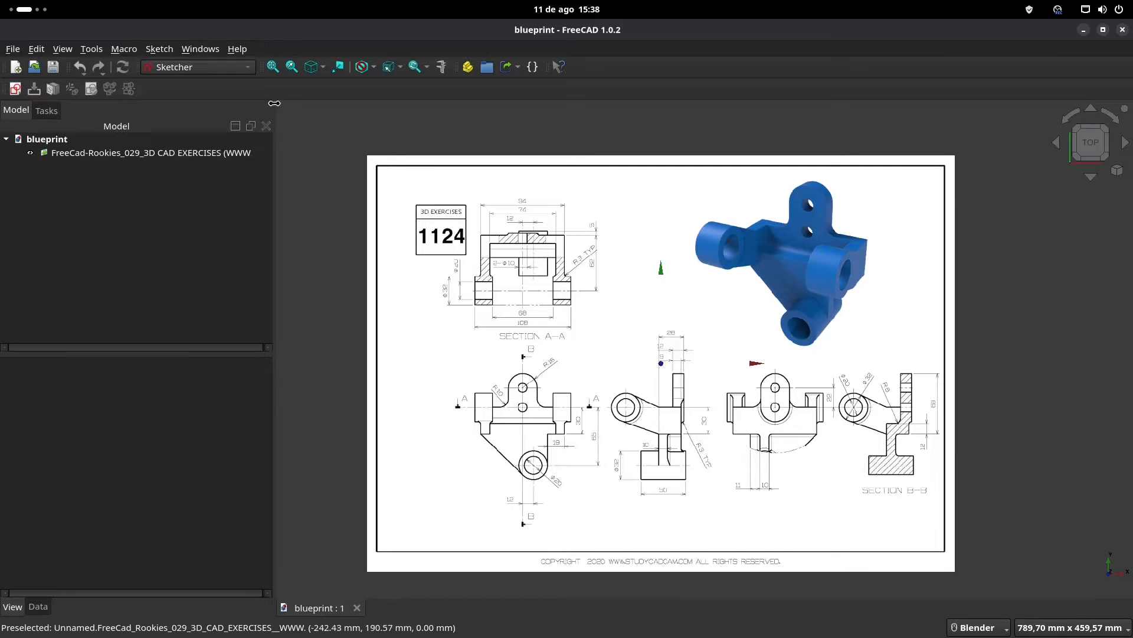
- Switch to the Part Design workbench and on to the Part workbench
click(232, 69)
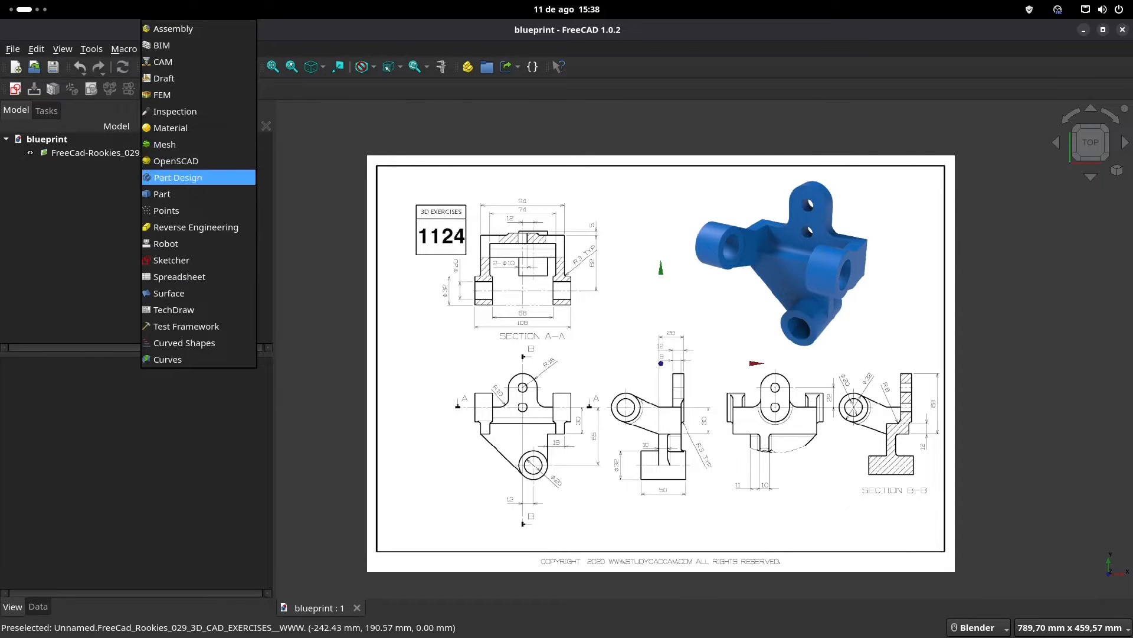
click(198, 177)
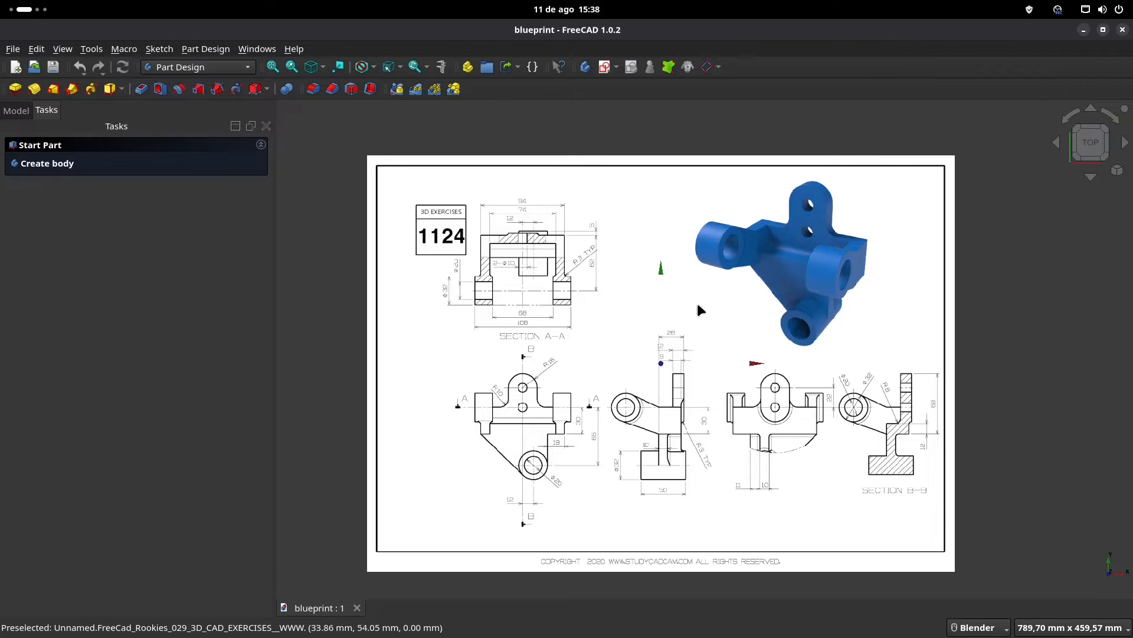
click(224, 69)
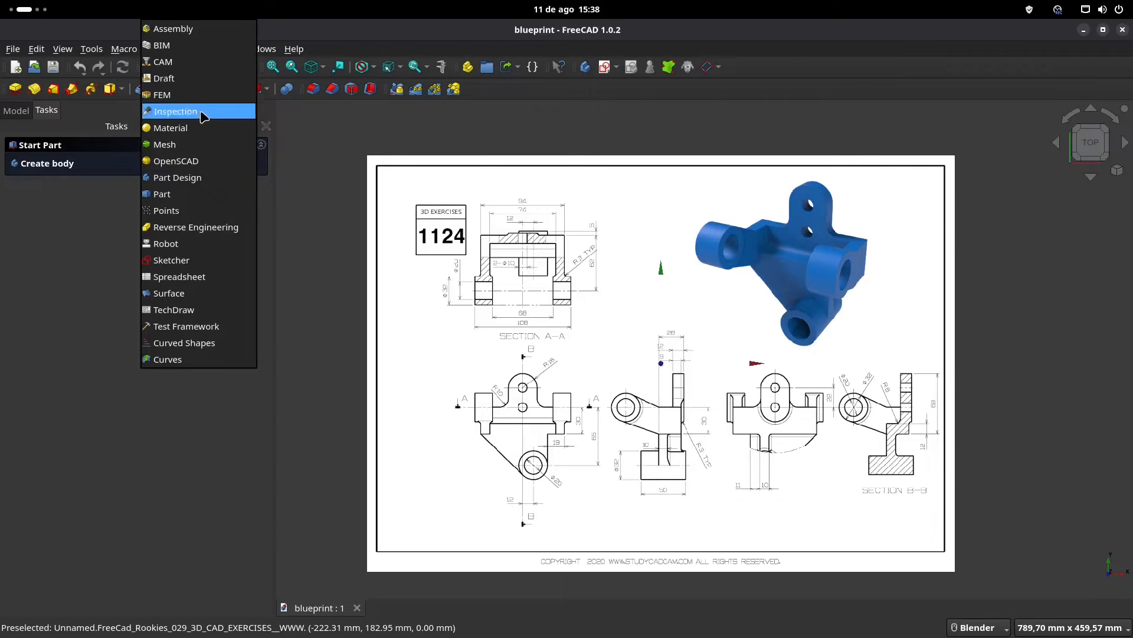
click(190, 195)
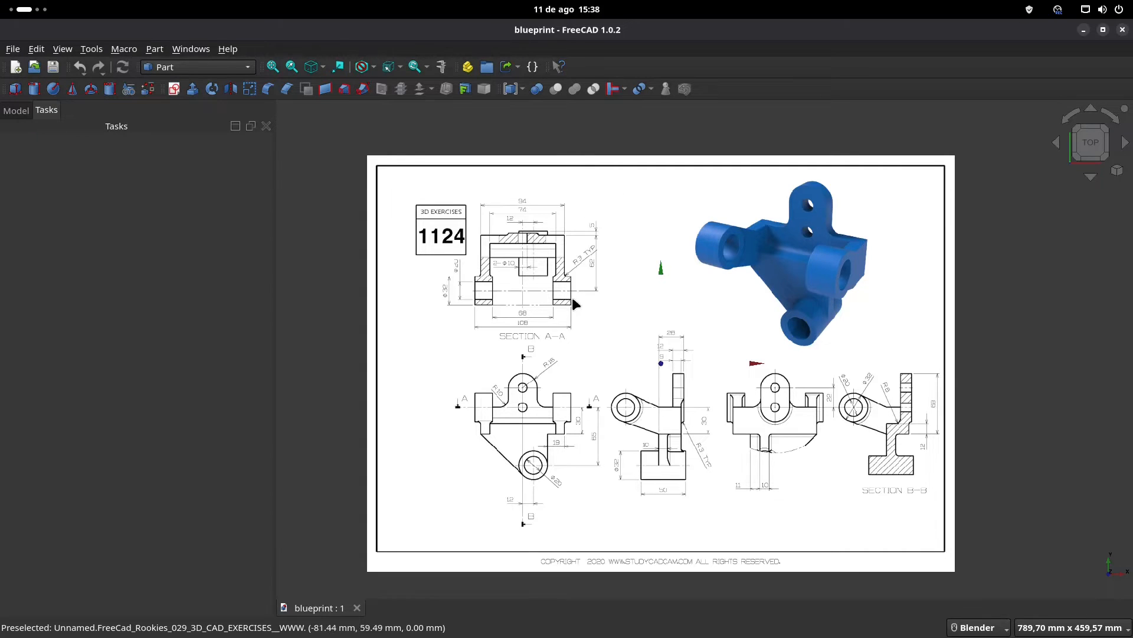
- Switch to the browser, open the video page "Torneira Parte 1C Usando o Part Workbench", and return to FreeCAD
key(super+Page_Down)
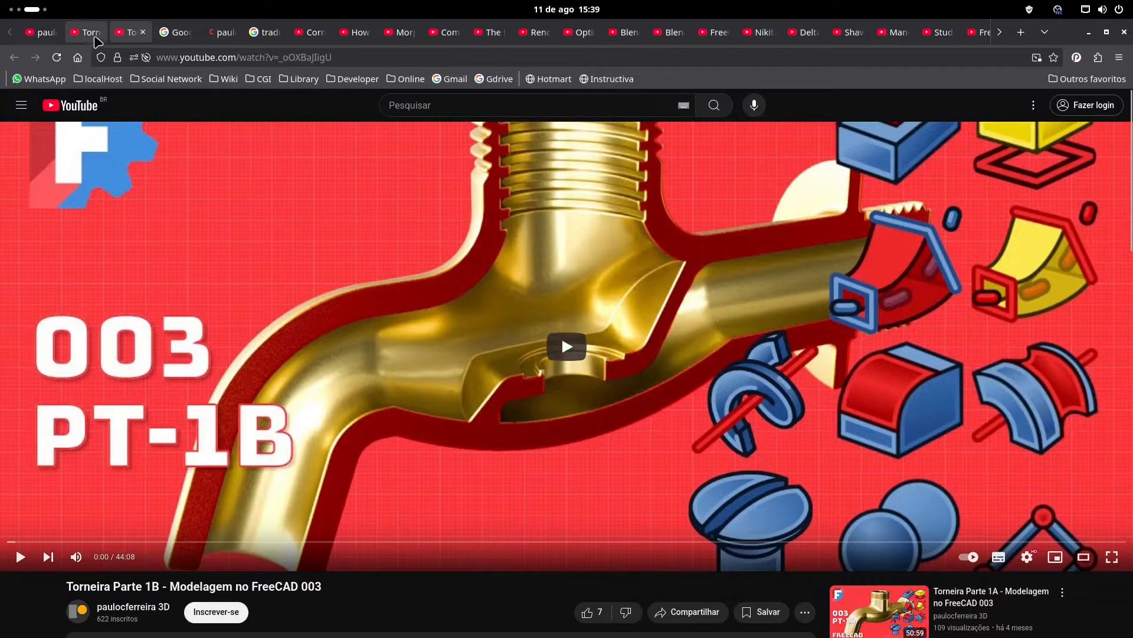
click(90, 32)
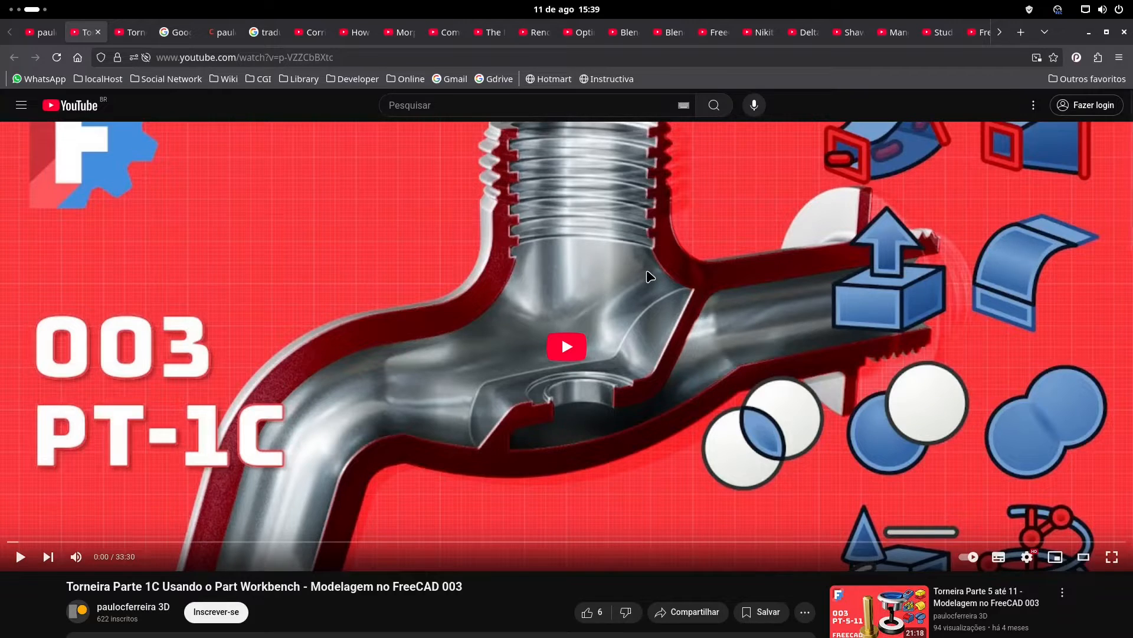
key(ctrl+alt+Left)
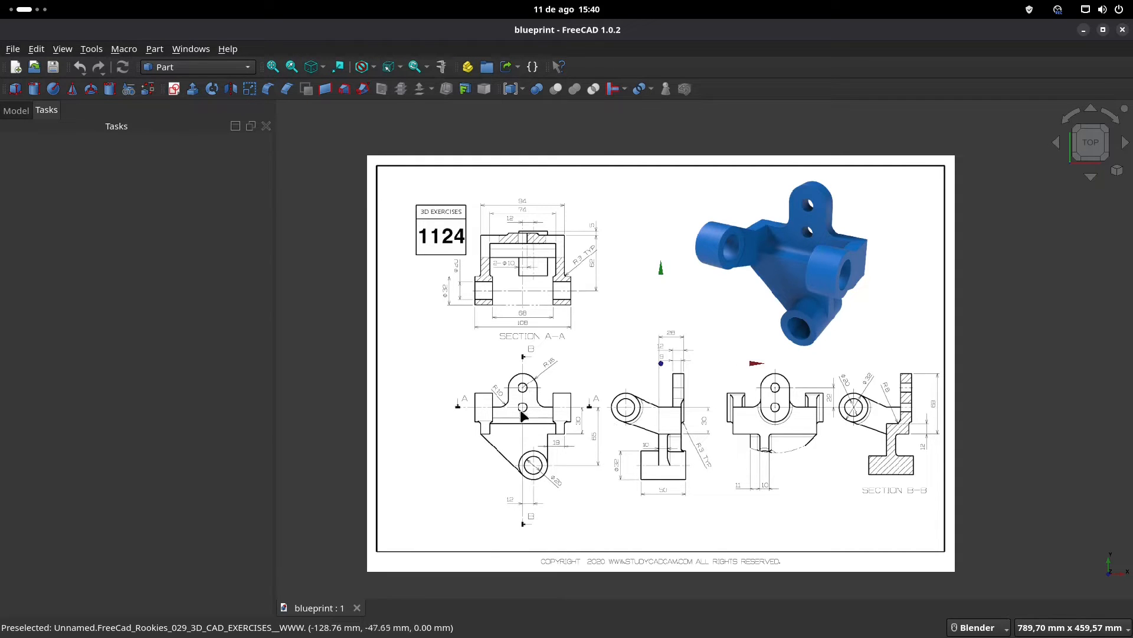
- Examine the blueprint's section A-A, front and side views and their dimensions to understand how the bracket is built
scroll(523, 412, up, 3)
shift+middle_drag(521, 407, 531, 354)
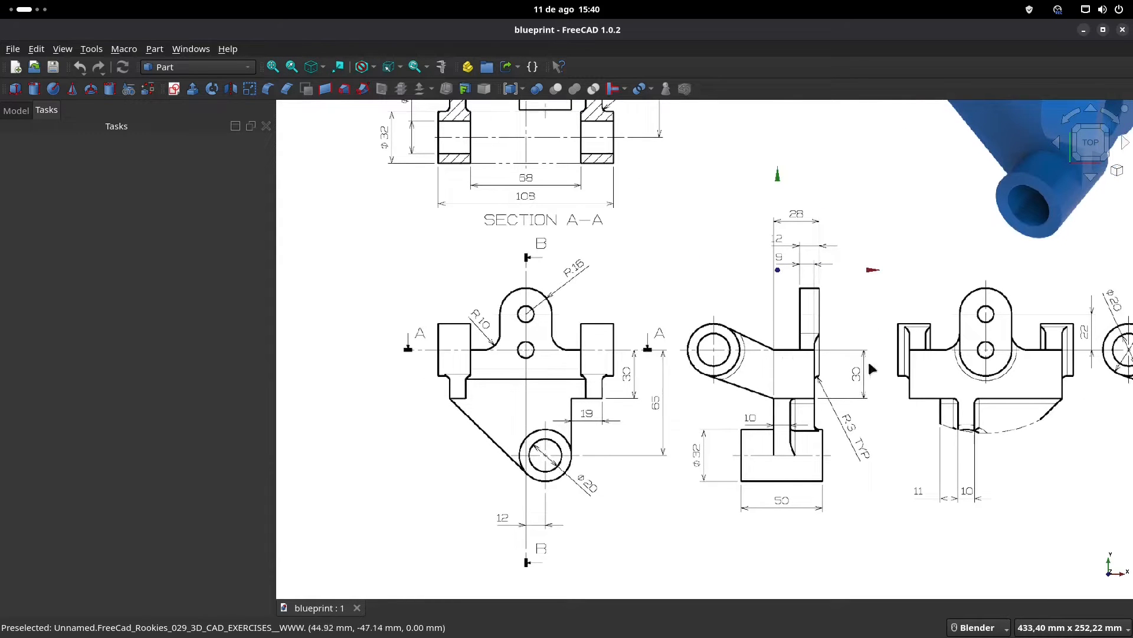
shift+middle_drag(813, 361, 758, 356)
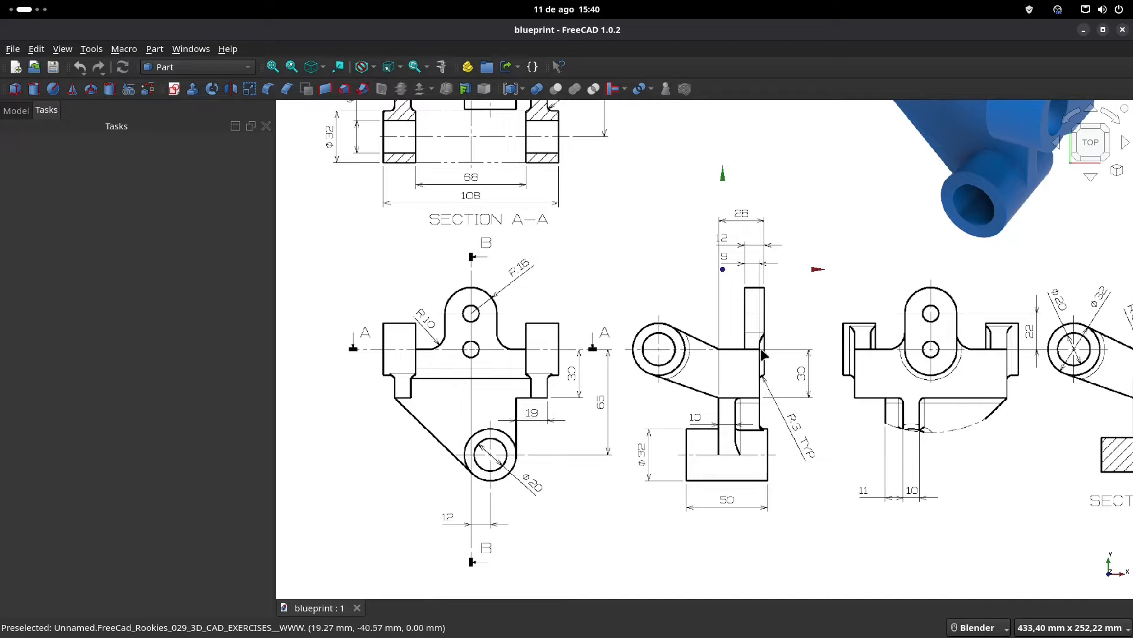
shift+middle_drag(672, 297, 675, 414)
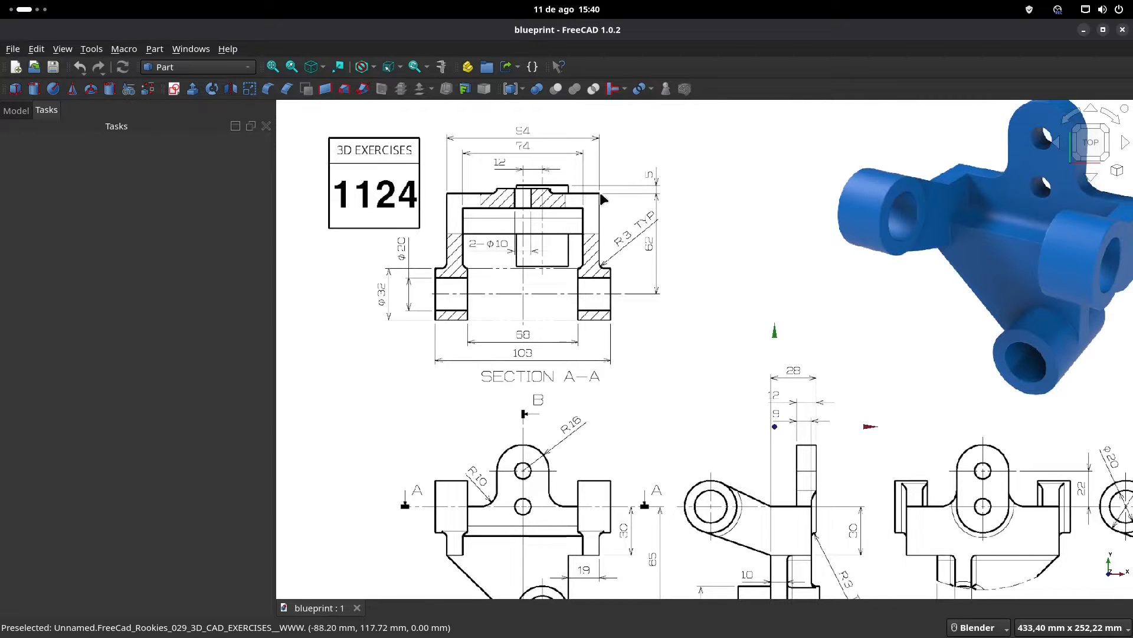
shift+middle_drag(703, 428, 665, 317)
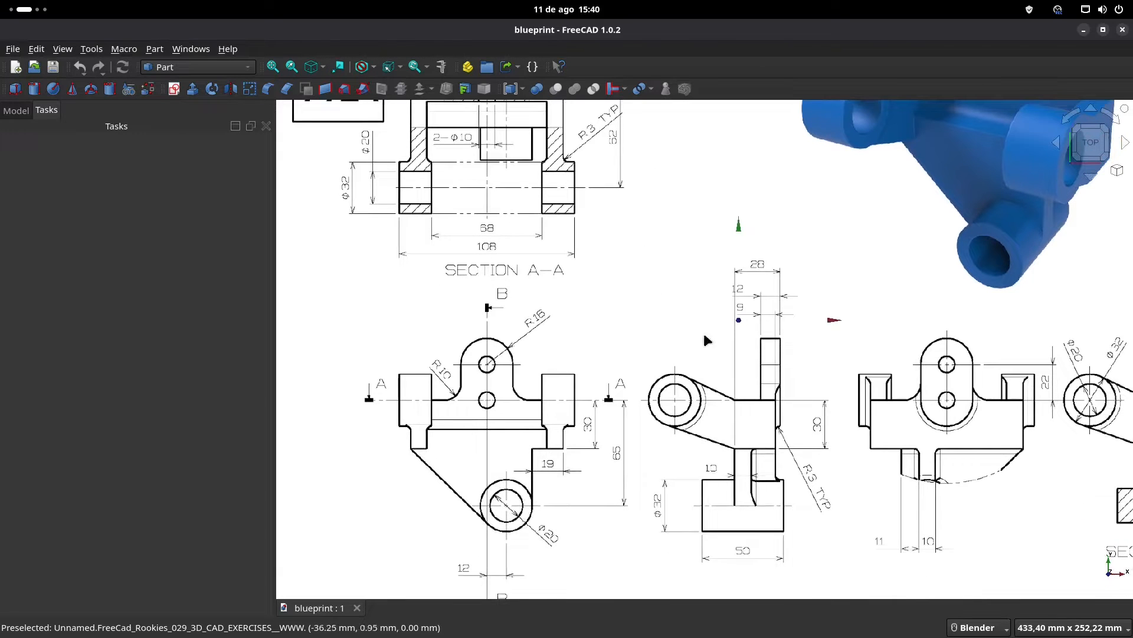
scroll(707, 441, down, 3)
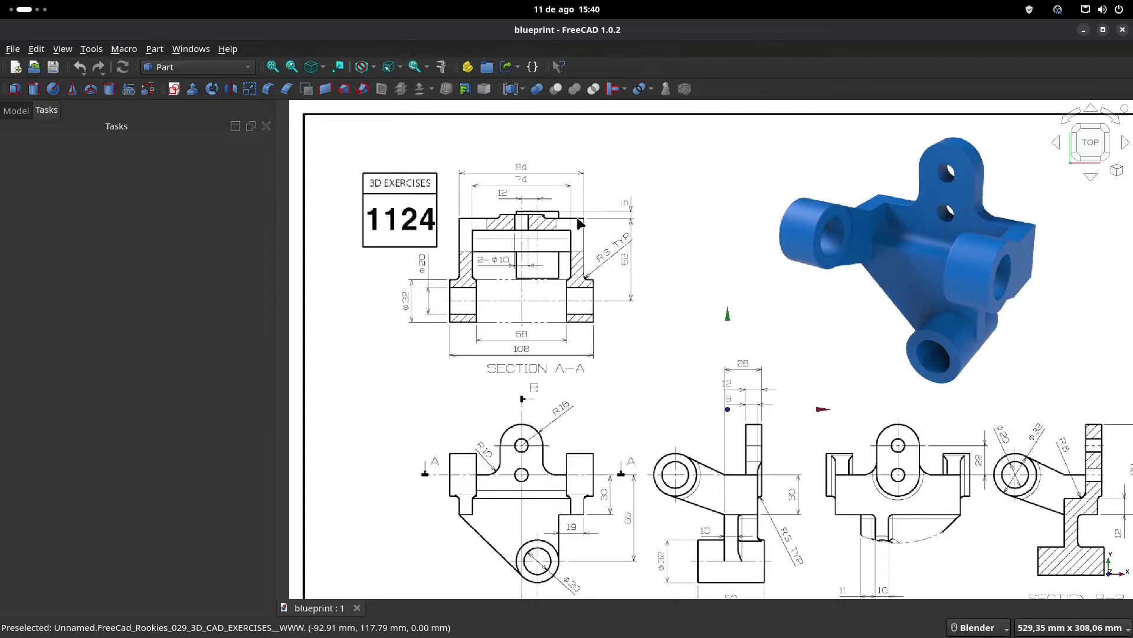
scroll(636, 443, down, 3)
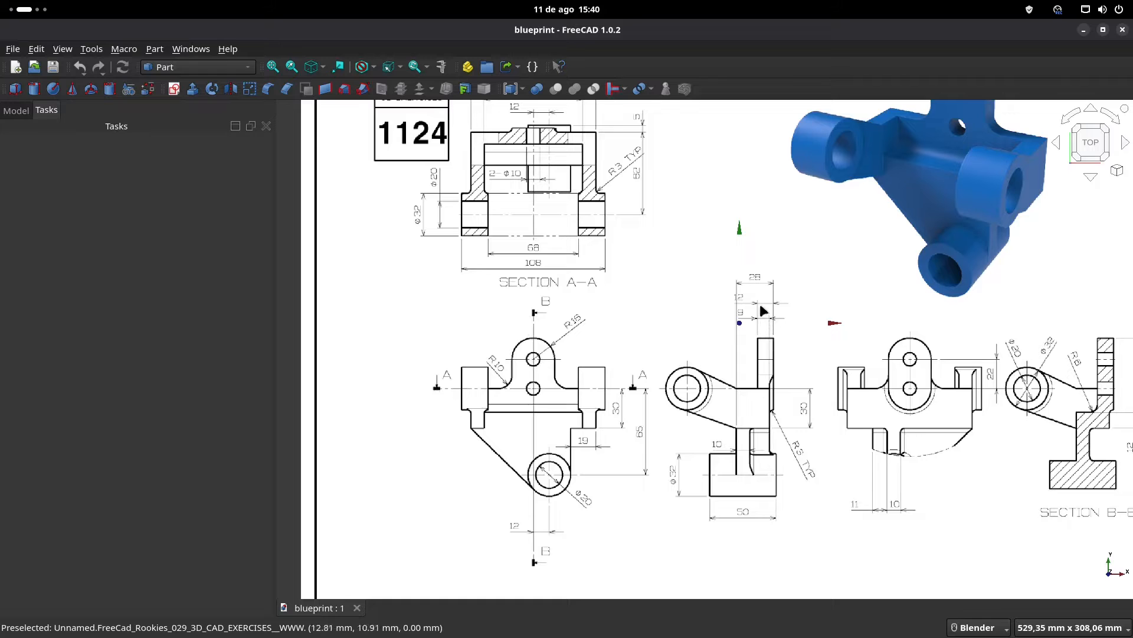
shift+middle_drag(687, 254, 708, 354)
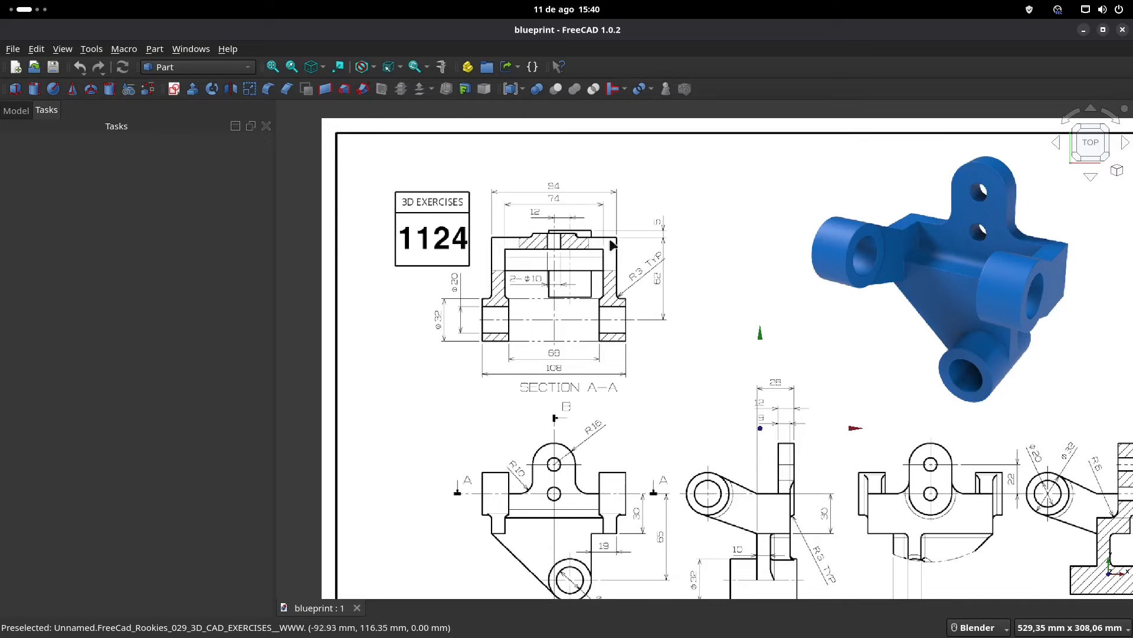
scroll(644, 395, down, 1)
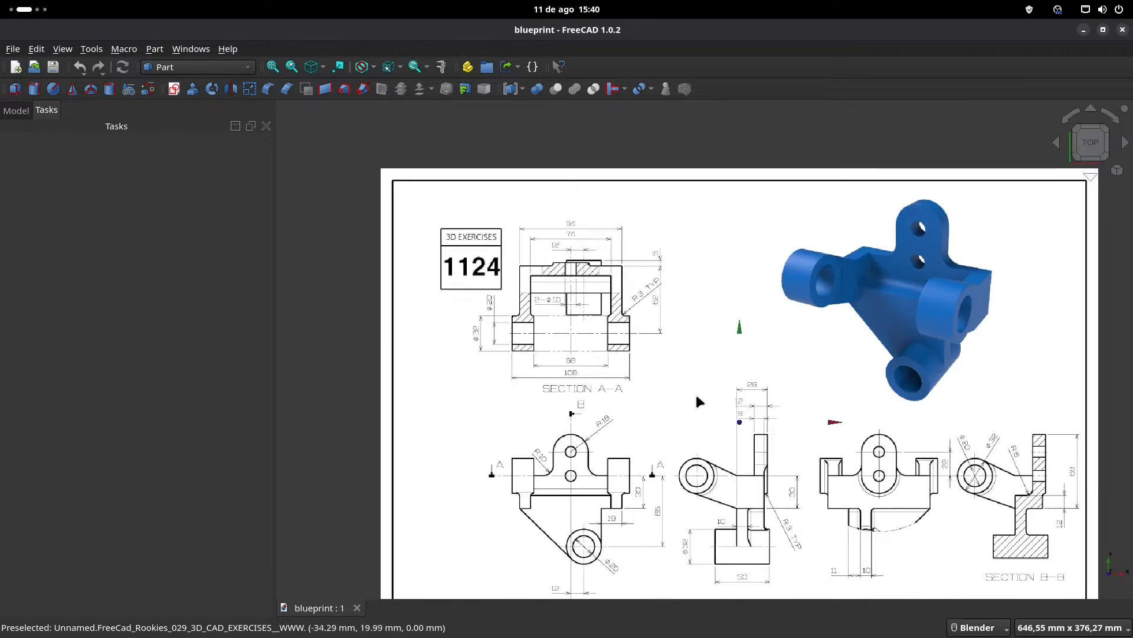
shift+middle_drag(683, 392, 658, 370)
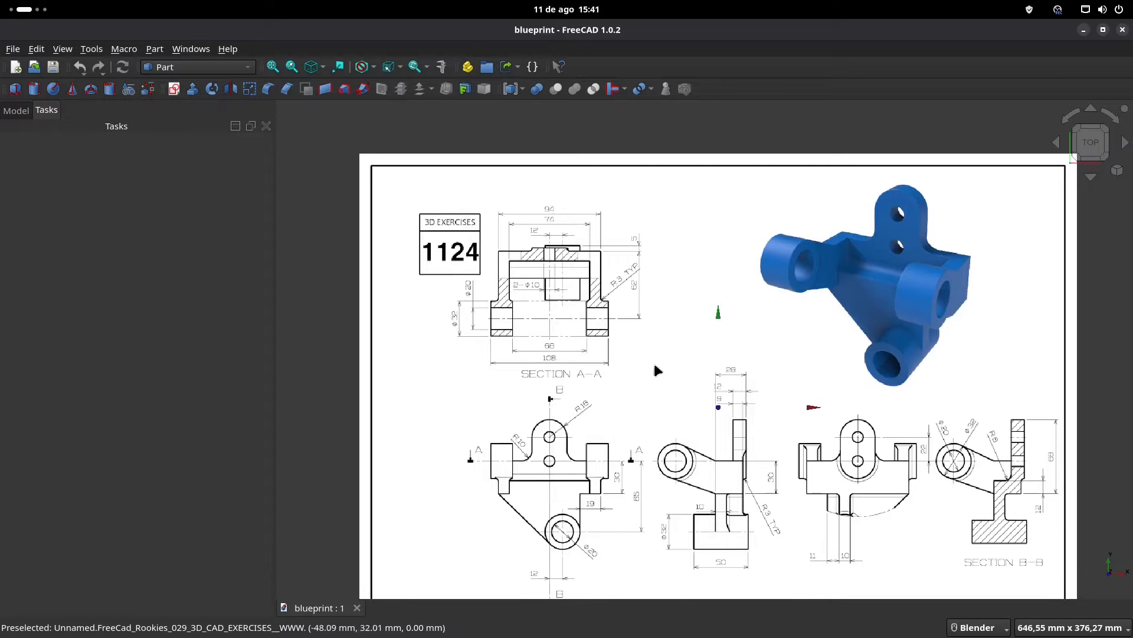
- Create a new document and switch to the Part Design workbench
click(16, 68)
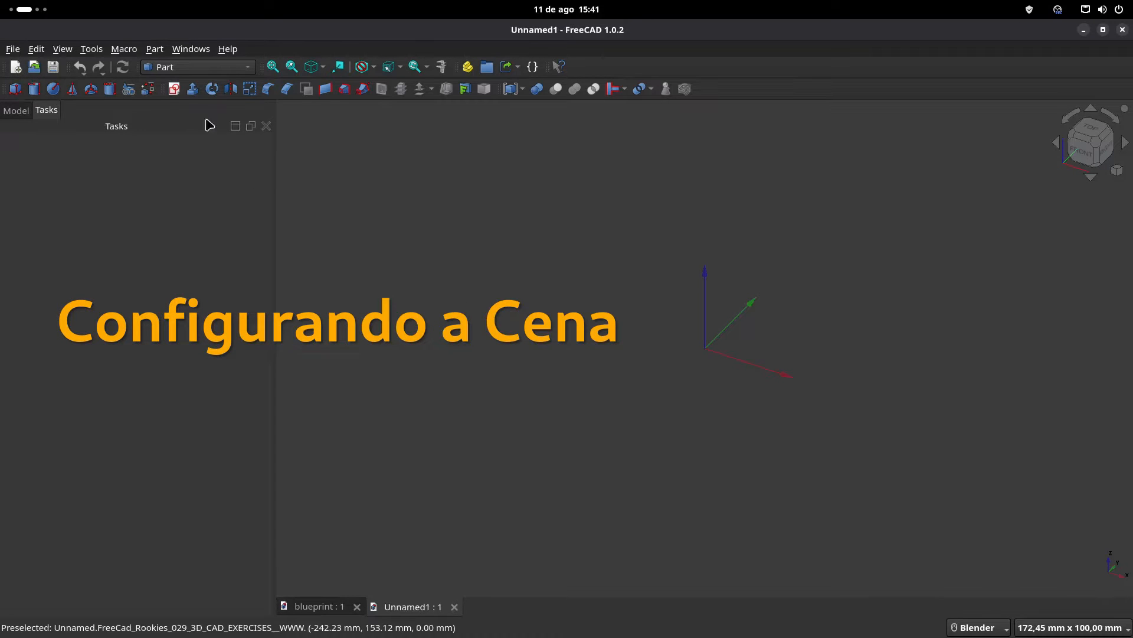
click(202, 71)
click(198, 174)
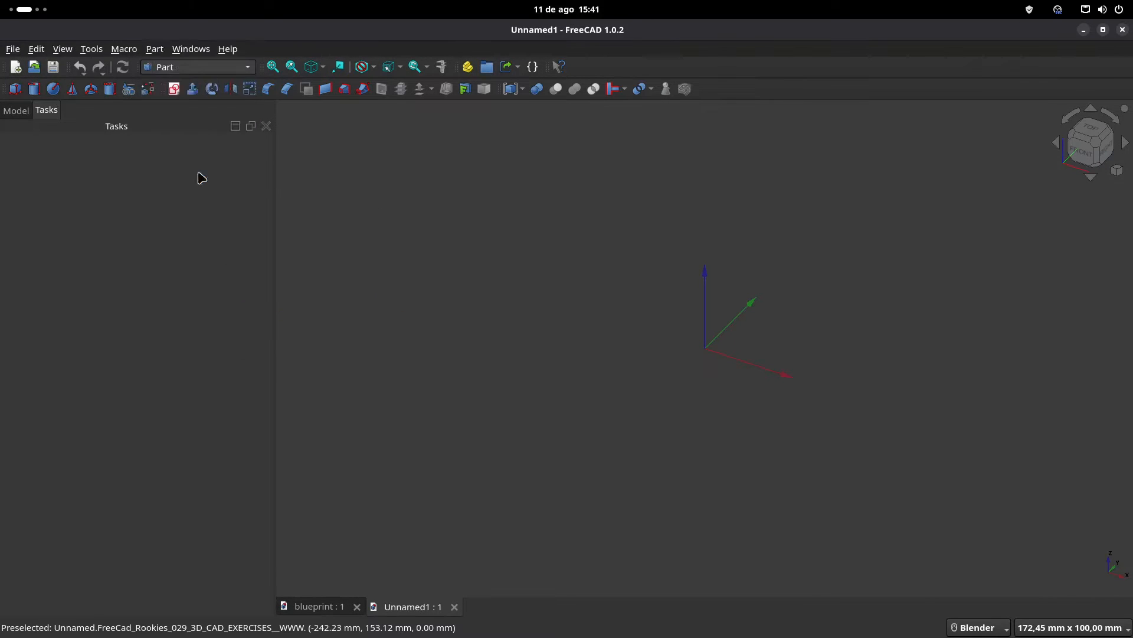
- Review the blueprint's drawing views and rendered part, and return to the new empty document
click(324, 608)
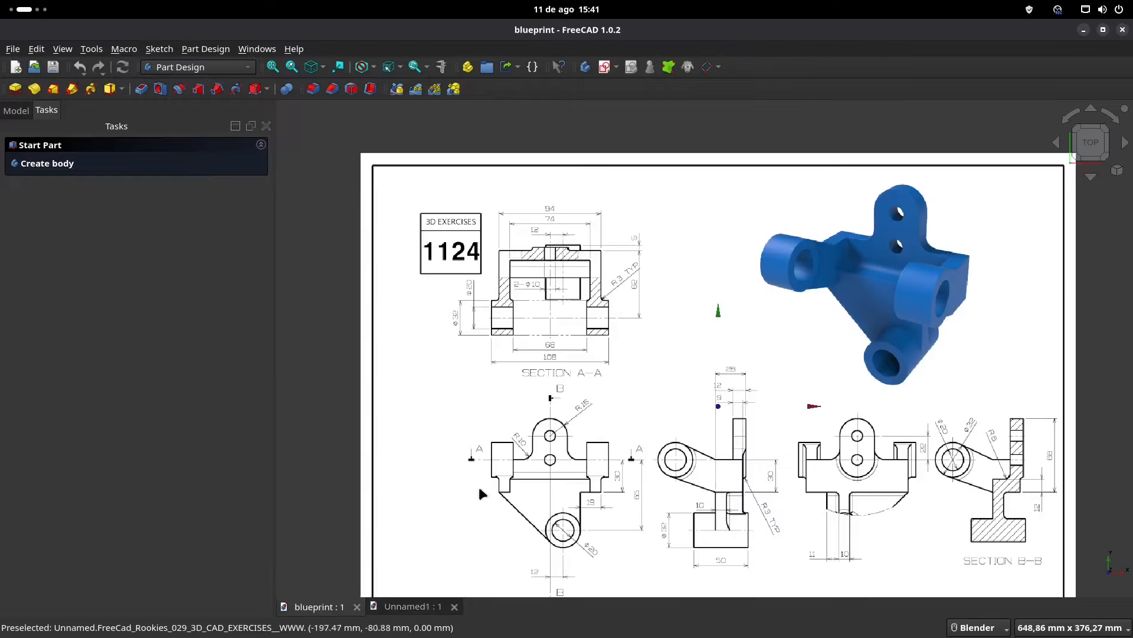
shift+middle_drag(764, 365, 738, 338)
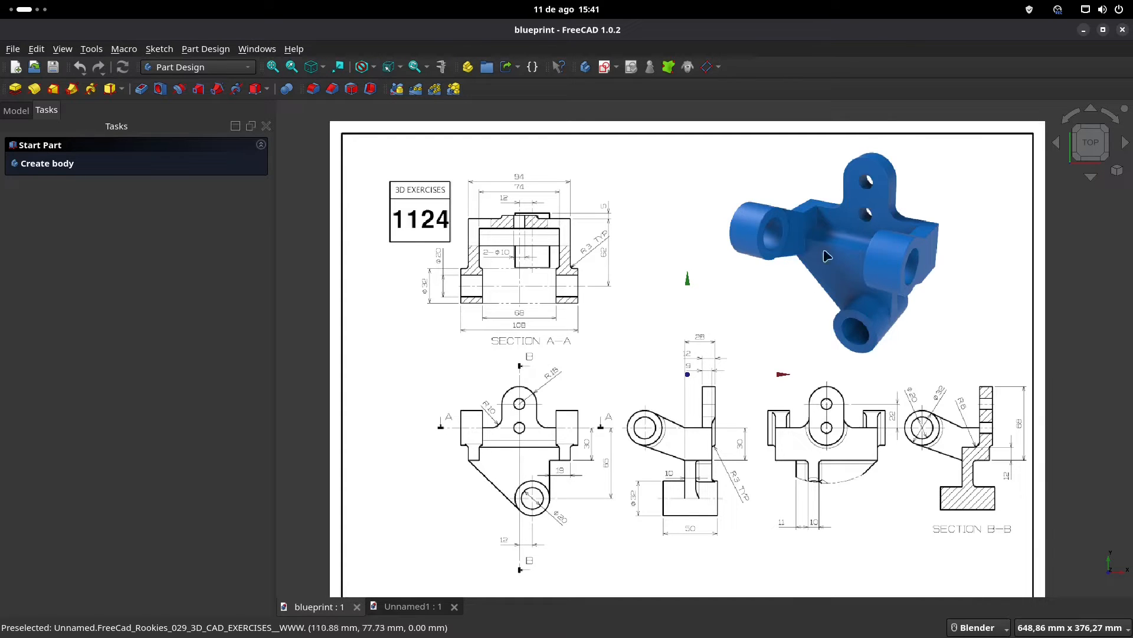
click(409, 608)
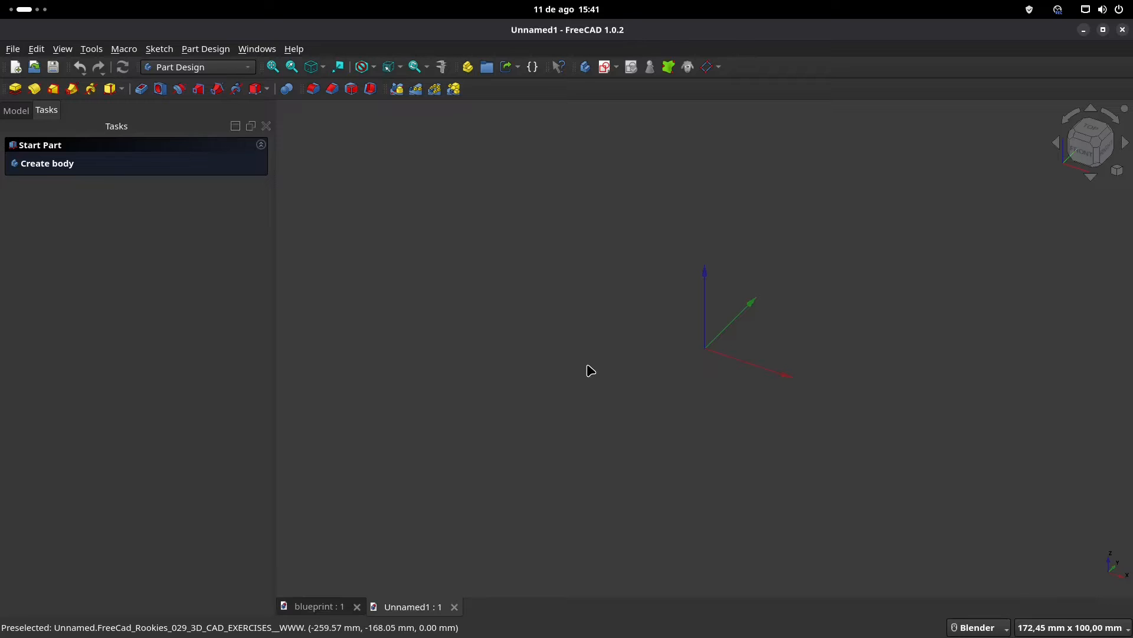
- Save the new document as FreeCAD_Rookies_029-A.FCStd in the CAD_3D folder, replacing the existing file
key(ctrl+shift+s)
click(570, 285)
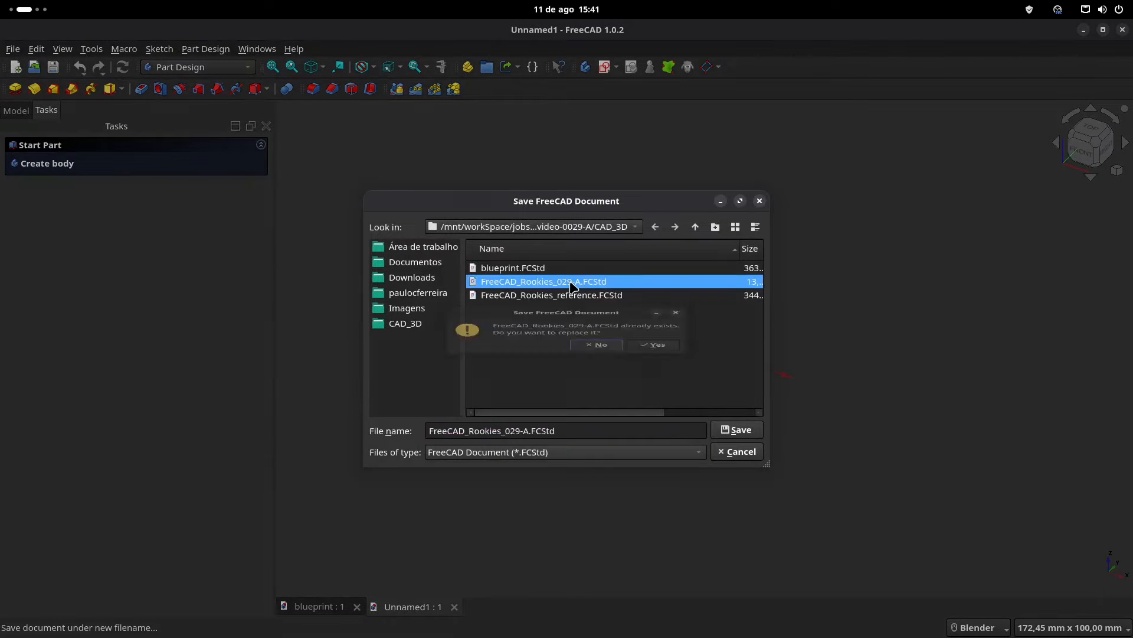
double_click(571, 286)
click(654, 354)
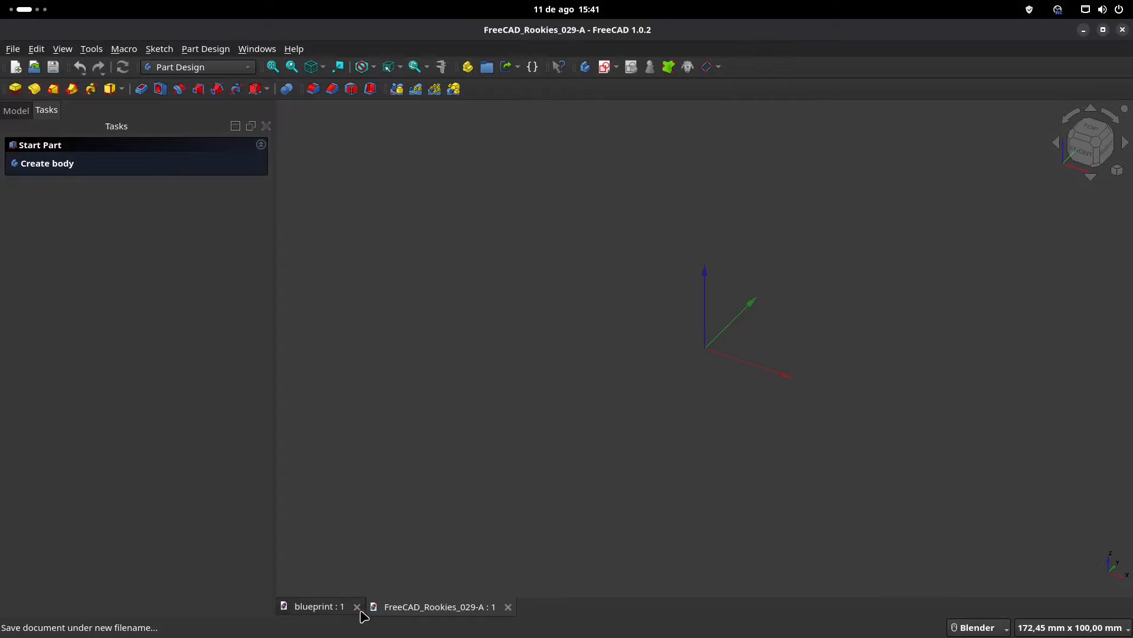
- Examine the hole positions and dimensions in the blueprint's front view and section A-A, and return to the FreeCAD_Rookies_029-A document
click(317, 607)
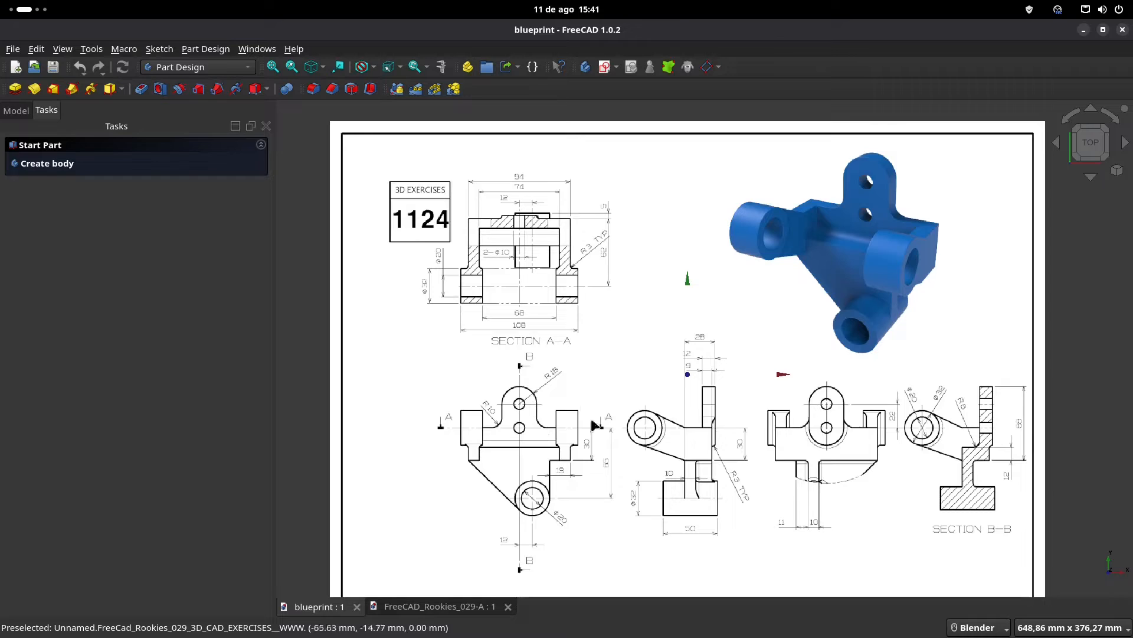
scroll(520, 413, up, 2)
shift+middle_drag(547, 462, 588, 362)
scroll(567, 363, up, 1)
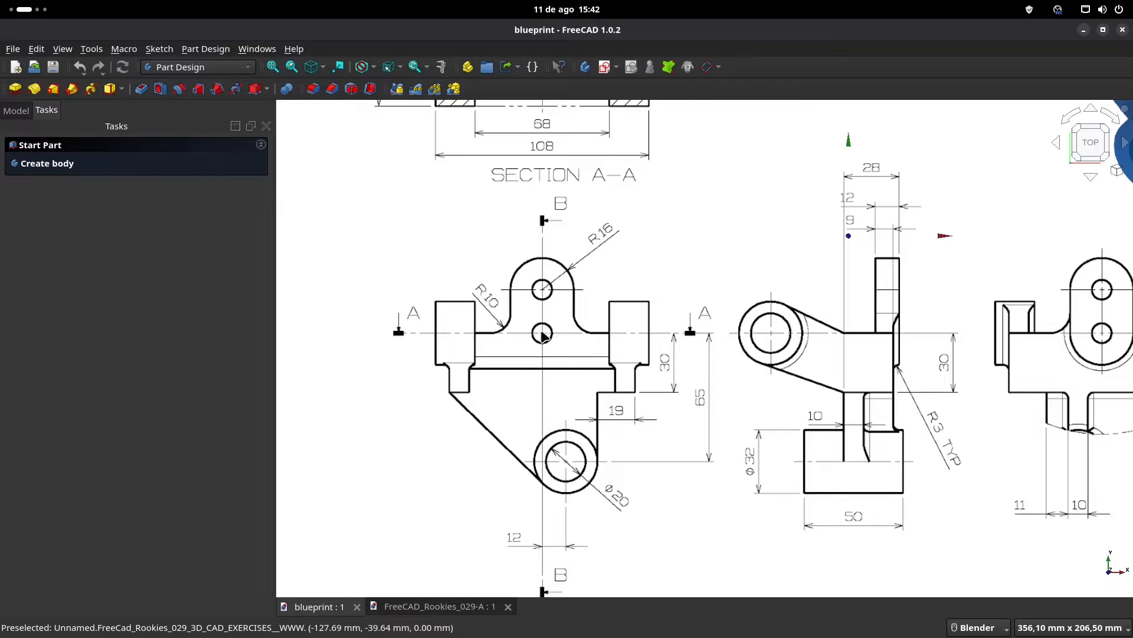
middle_drag(579, 348, 835, 434)
shift+middle_drag(601, 262, 626, 329)
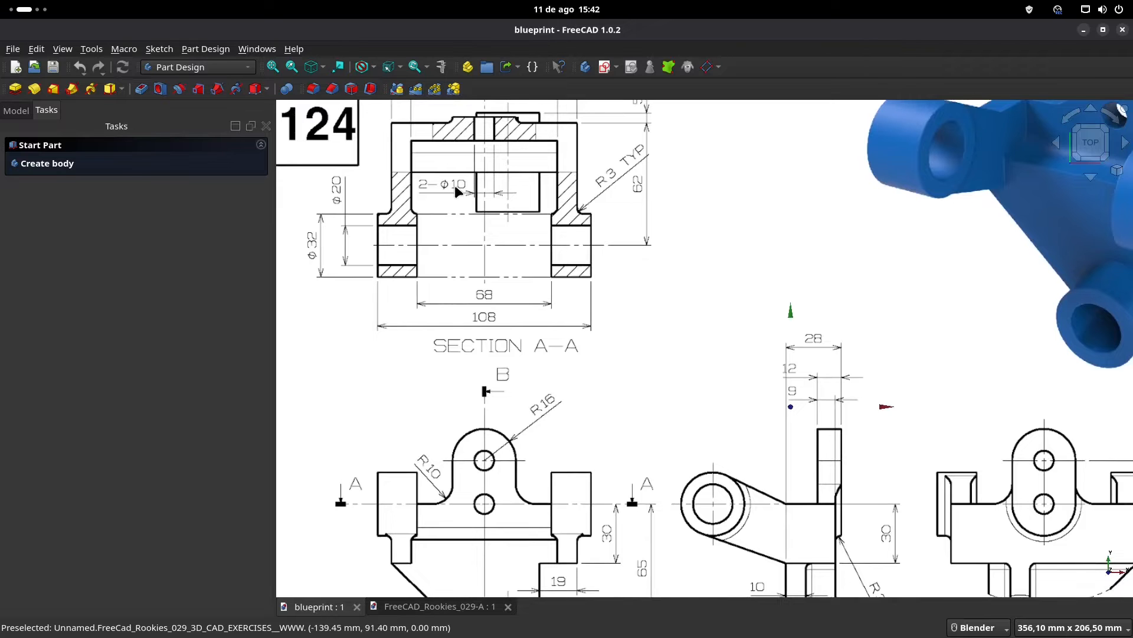
shift+middle_drag(588, 480, 605, 314)
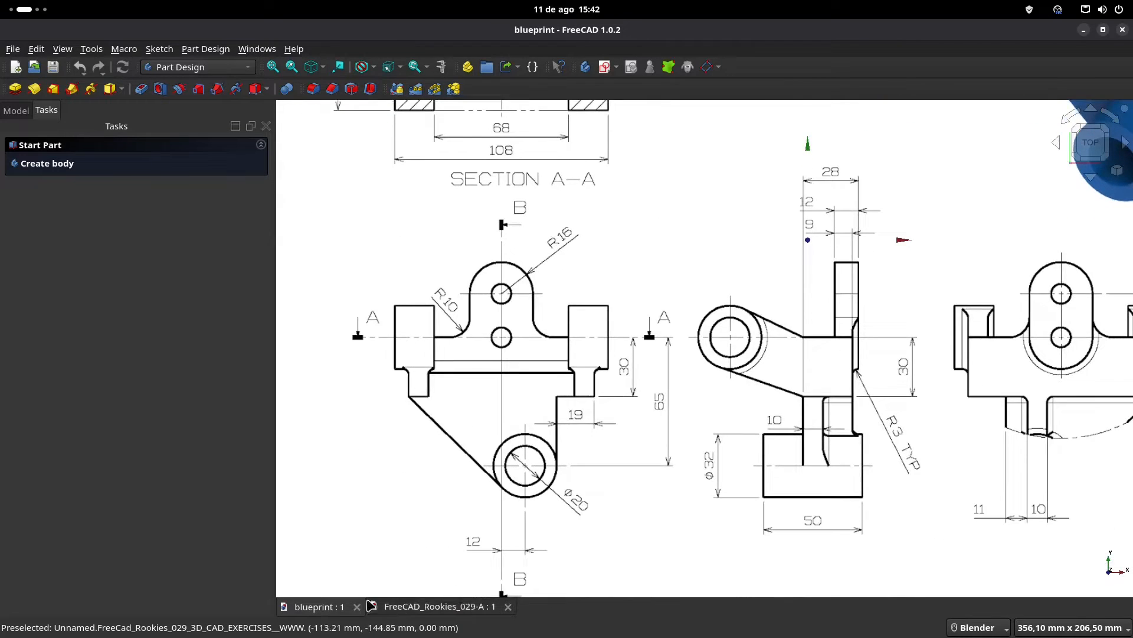
click(413, 608)
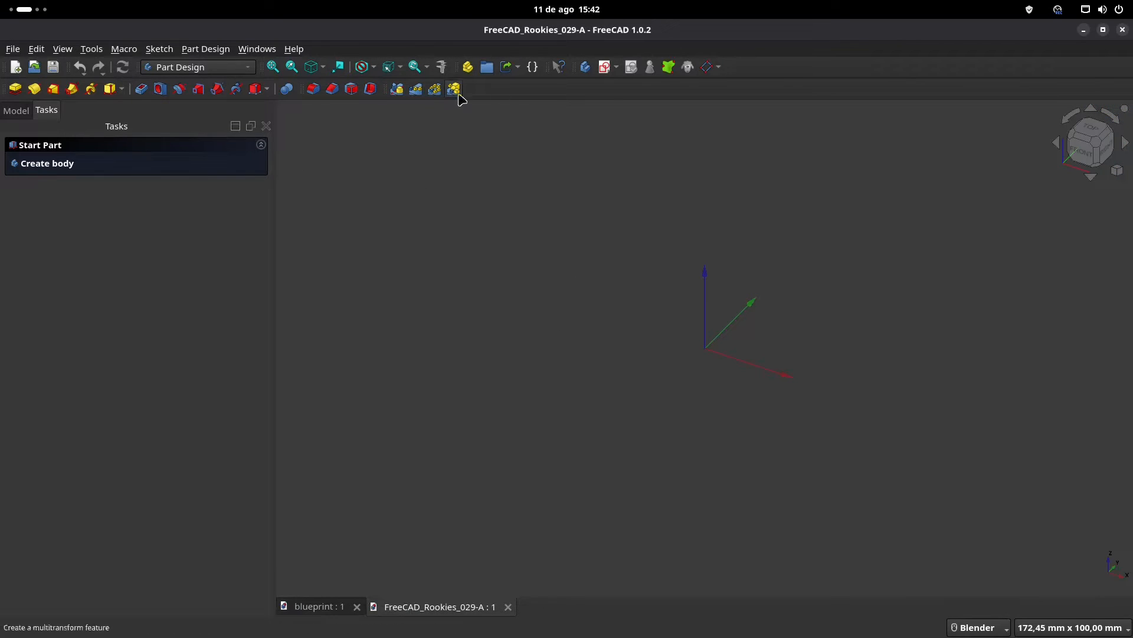
- Switch to the Sketcher workbench and show the document's model tree
click(219, 67)
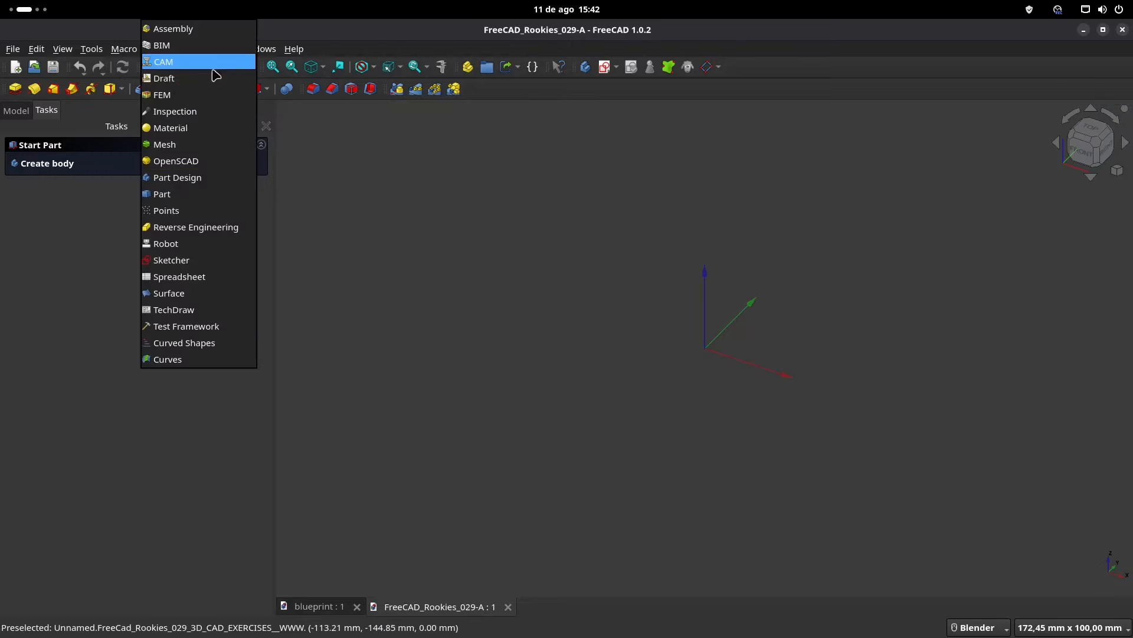
click(186, 263)
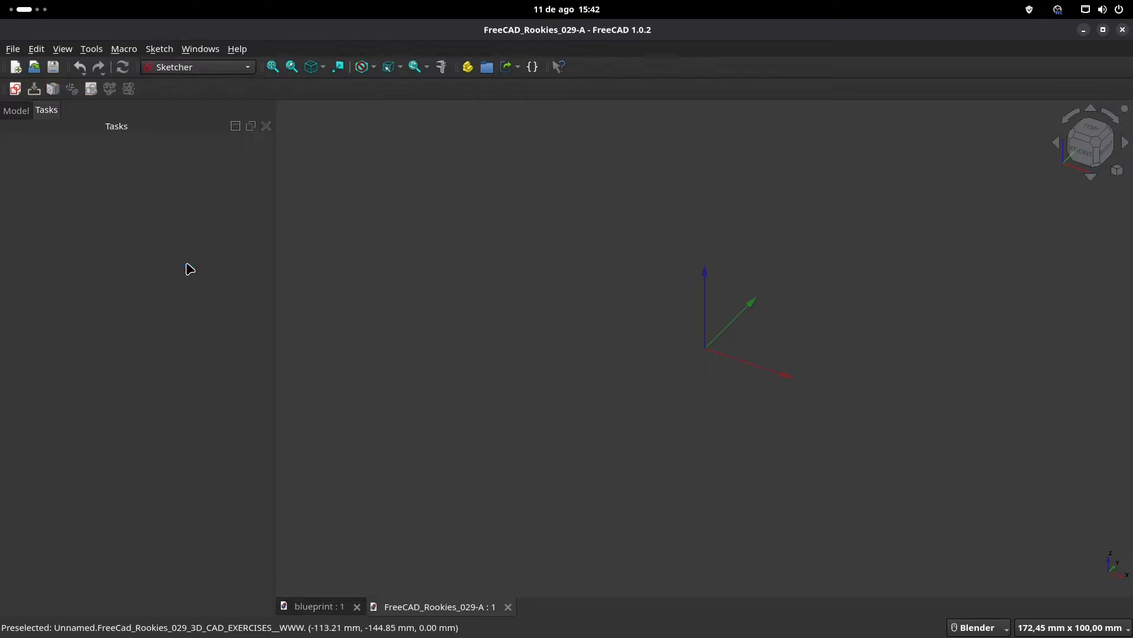
click(15, 111)
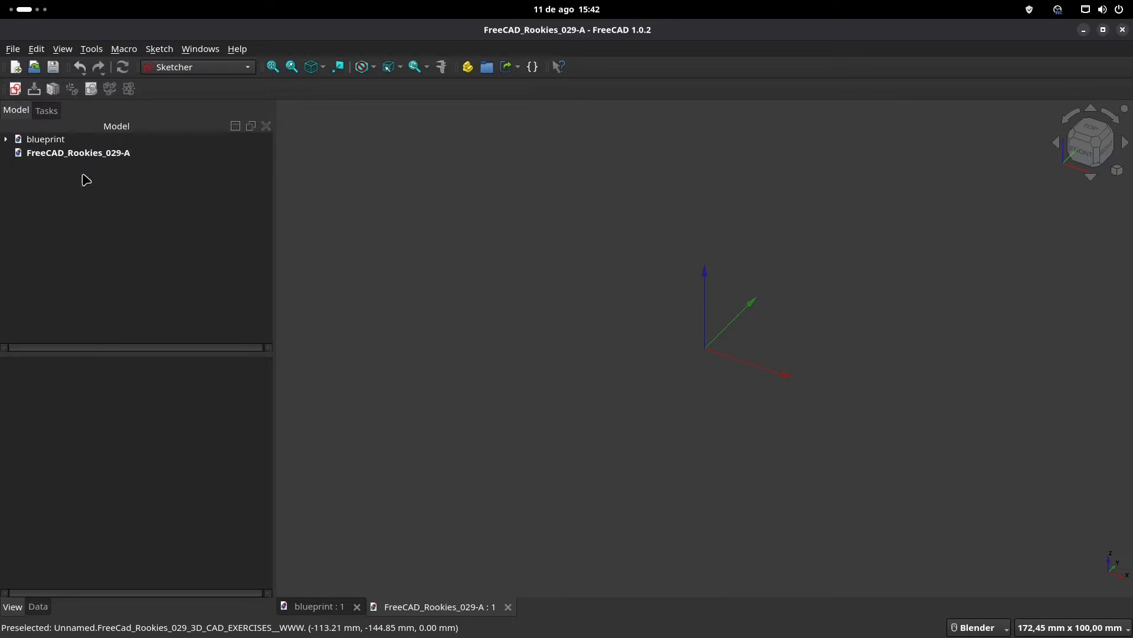
- Create a new sketch on the XZ-Plane with 0,00 mm offset
click(14, 89)
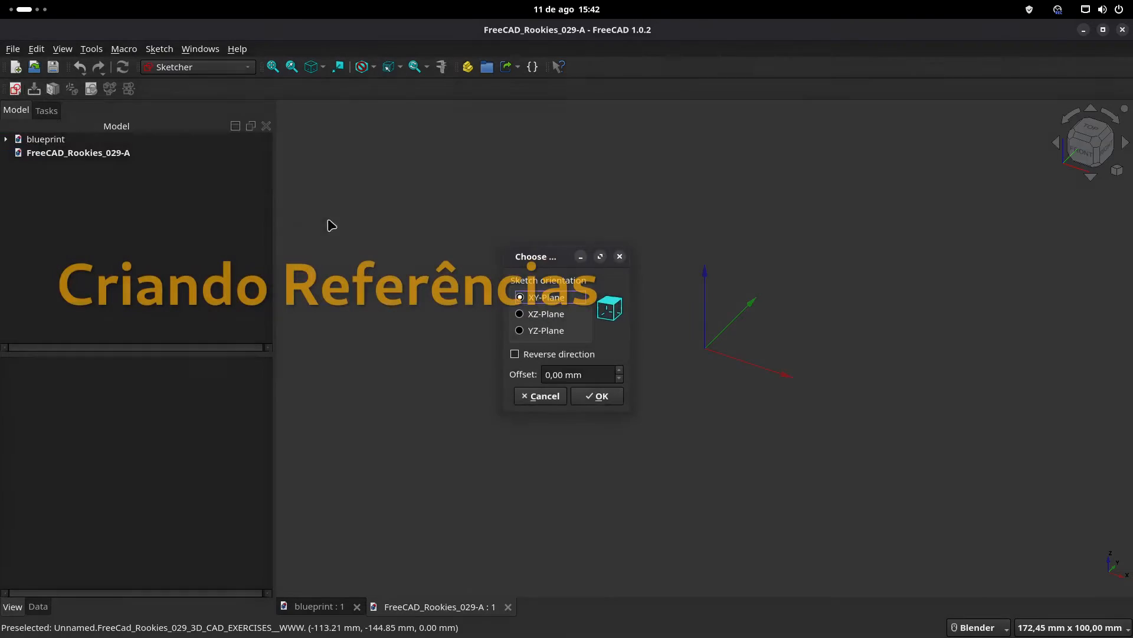
click(549, 331)
click(541, 314)
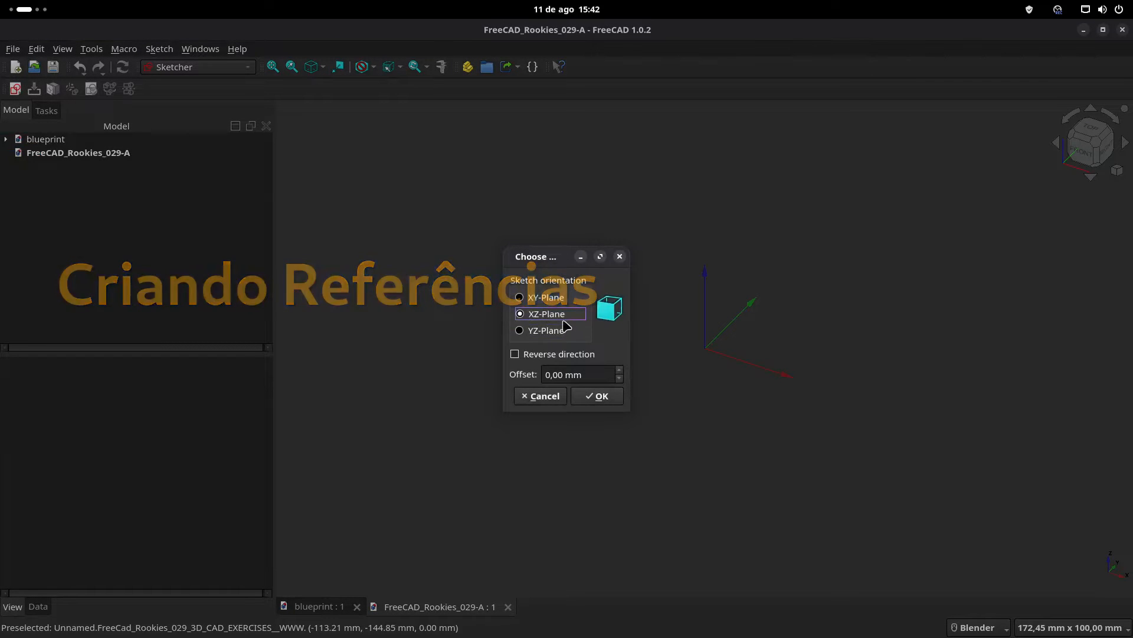
click(612, 402)
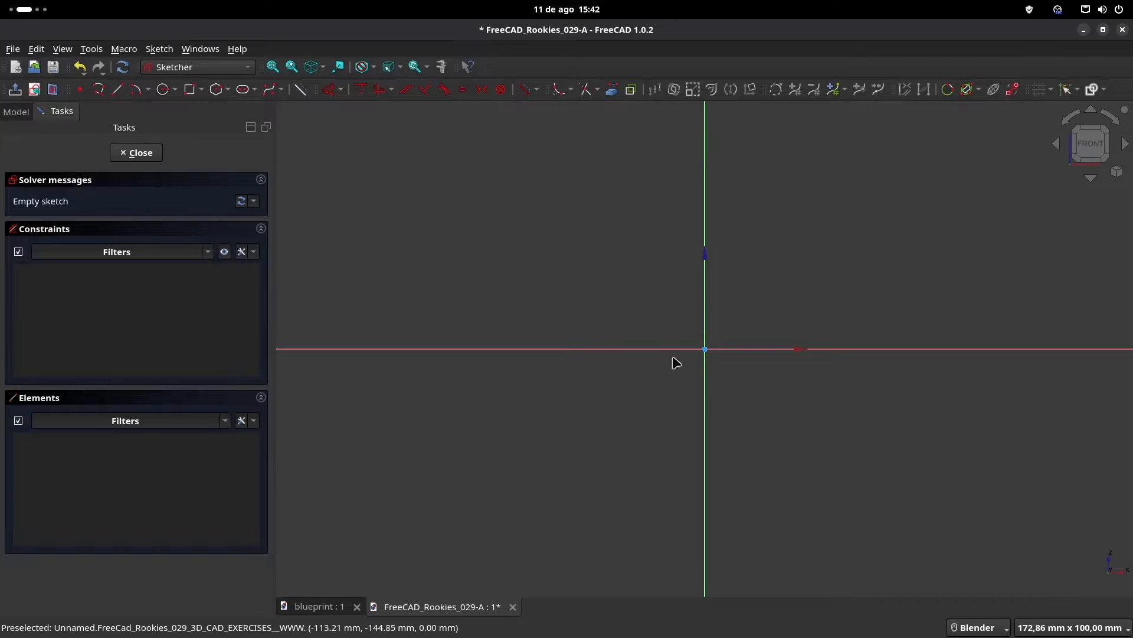
- Draw a circle with a 10 mm diameter centred on the sketch origin
scroll(576, 259, up, 2)
shift+middle_drag(614, 252, 498, 268)
click(163, 89)
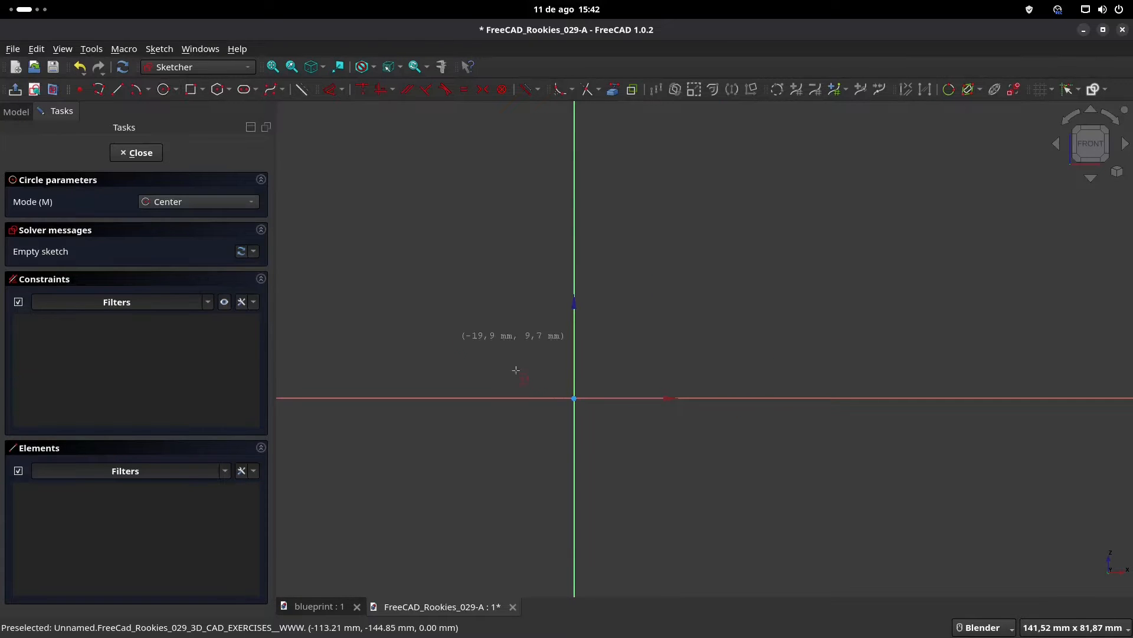
click(575, 399)
text(10)
key(Return)
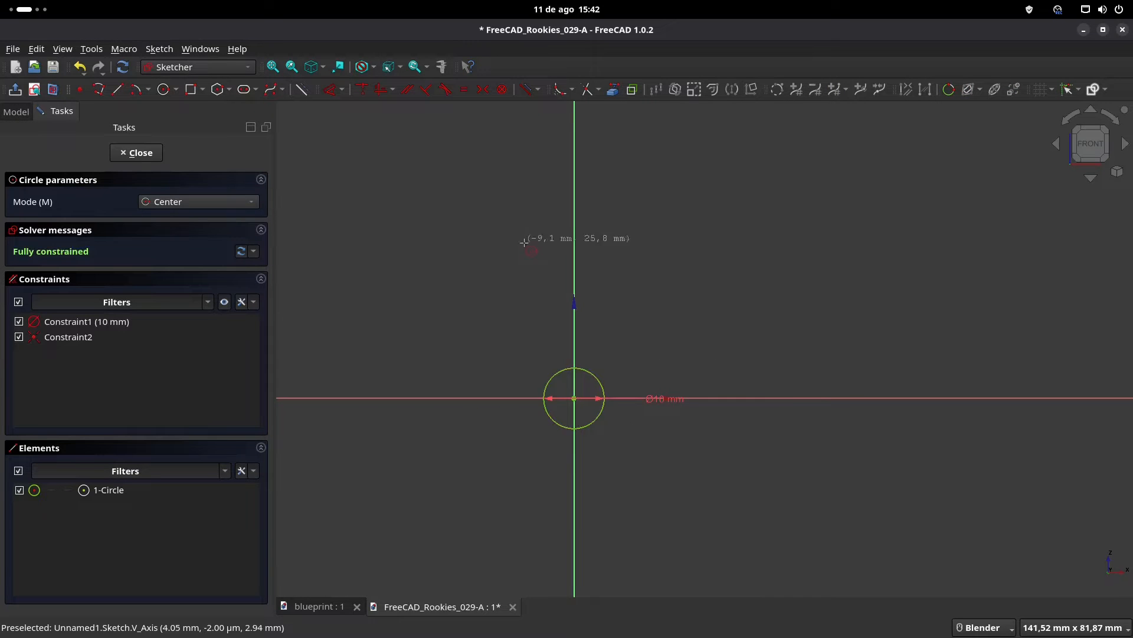
- Draw a second circle centred on the vertical axis about 32 mm above the origin and make it equal to the first
click(573, 202)
click(596, 226)
right_click(598, 235)
click(597, 234)
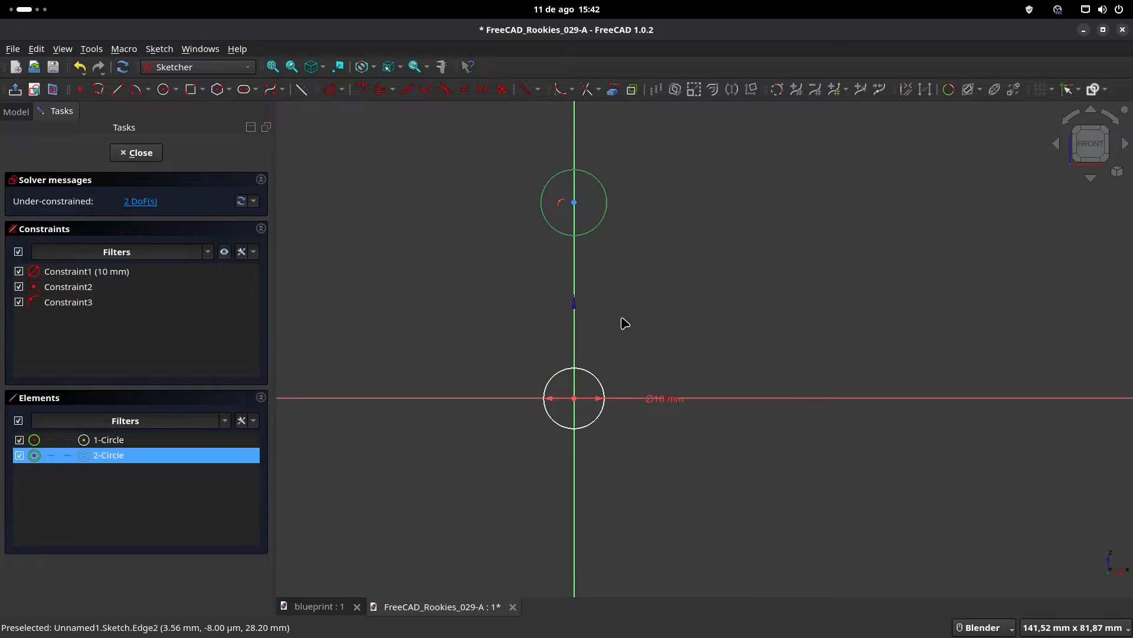
click(592, 378)
click(465, 89)
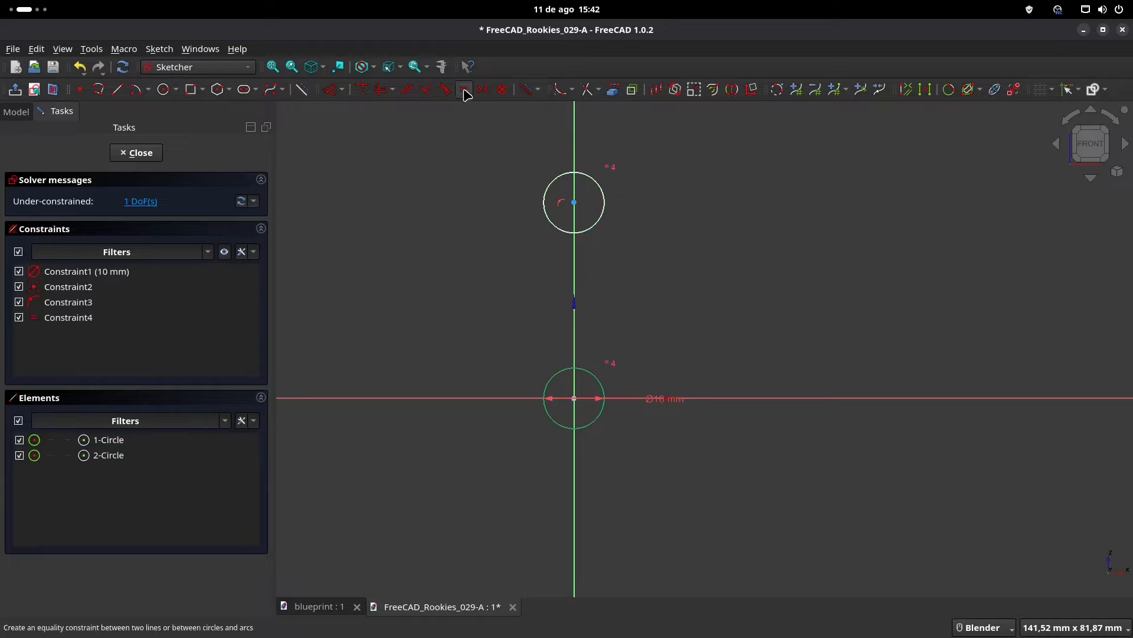
- Dimension the upper circle's centre 22 mm vertically above the origin
click(329, 89)
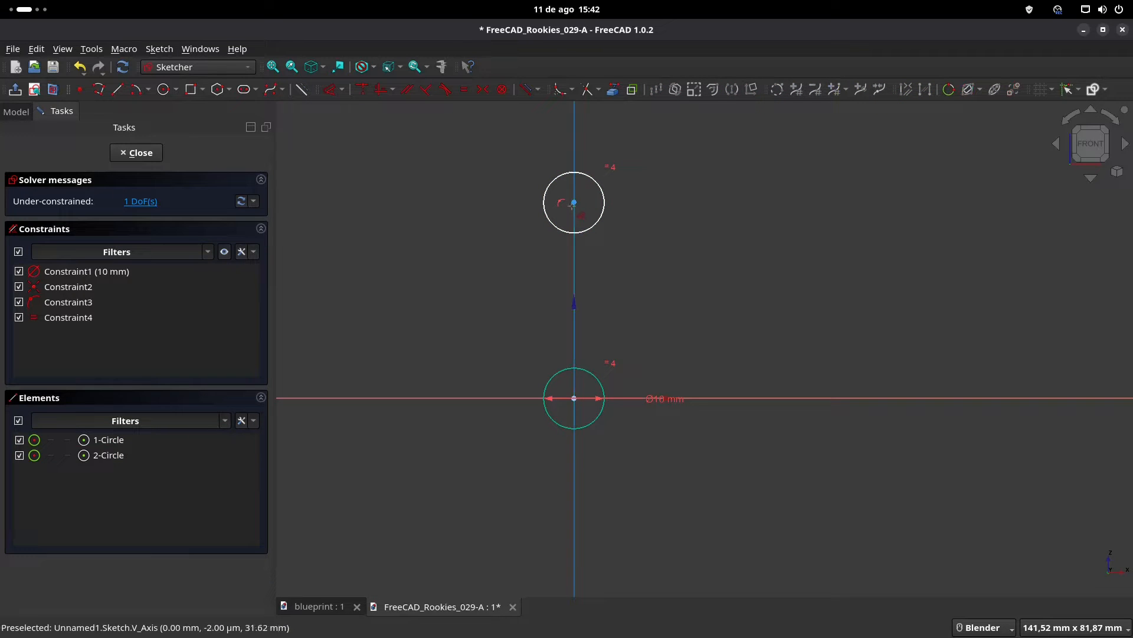
click(574, 203)
click(679, 239)
text(22)
key(Return)
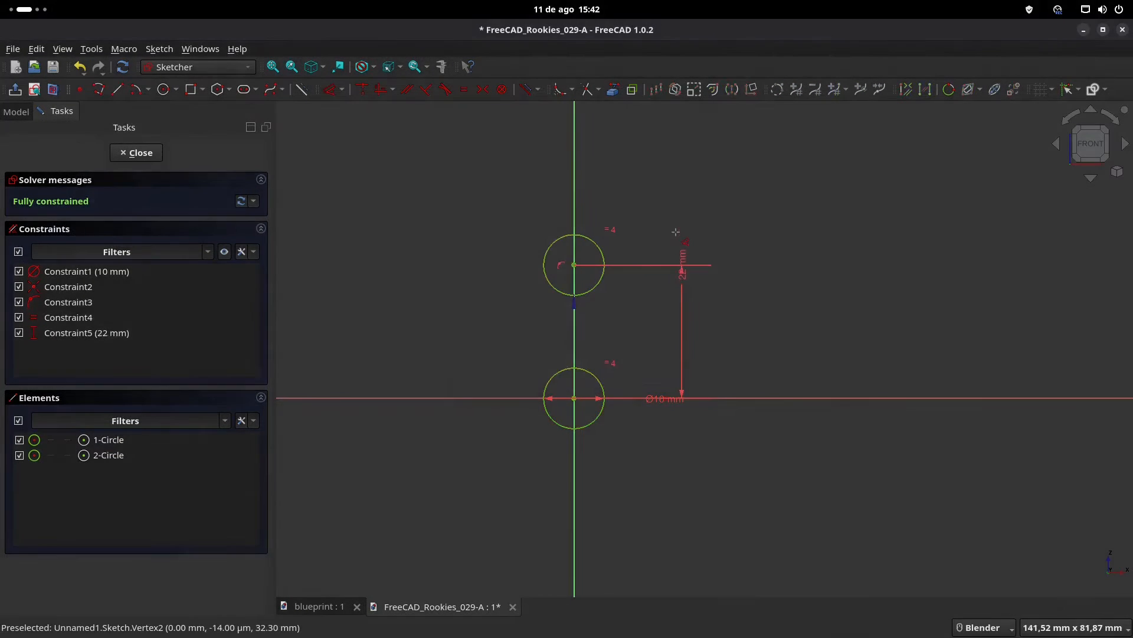
- Check the lower boss in the blueprint and draw a 32 mm diameter circle centred about 6 mm right of and 21 mm below the origin
click(330, 607)
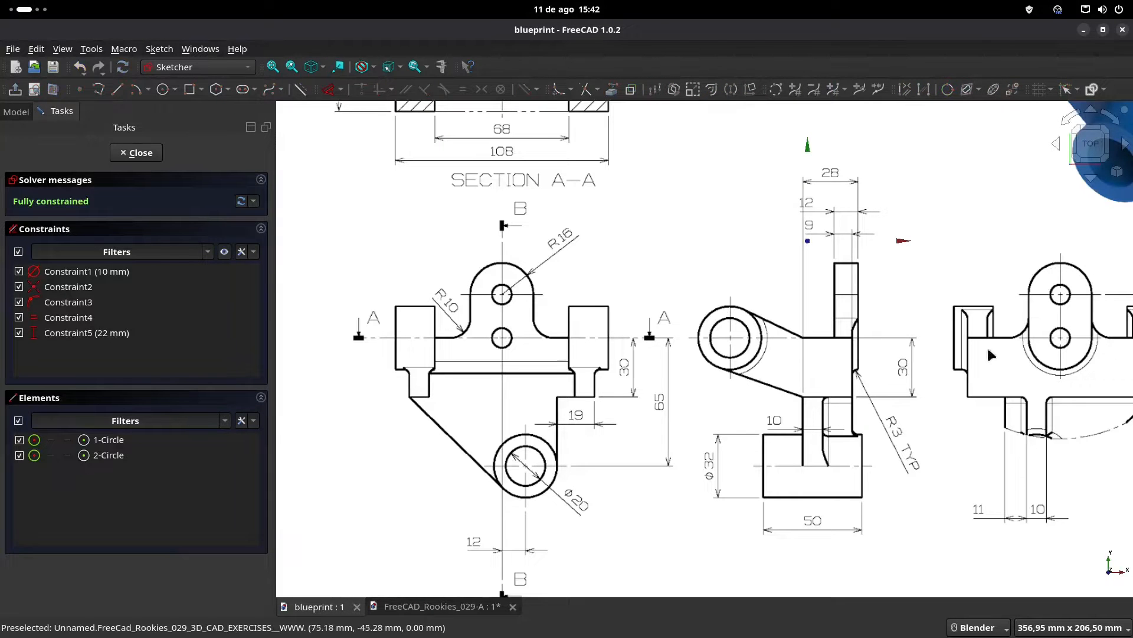
shift+middle_drag(987, 349, 744, 349)
shift+middle_drag(281, 475, 533, 401)
shift+middle_drag(825, 420, 788, 428)
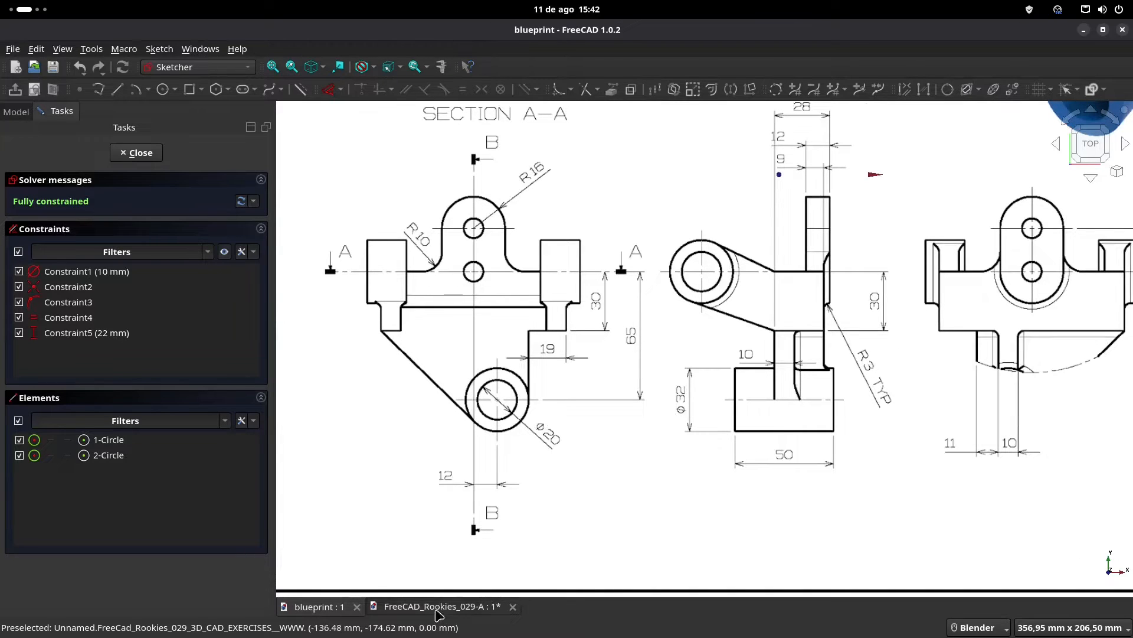
click(440, 606)
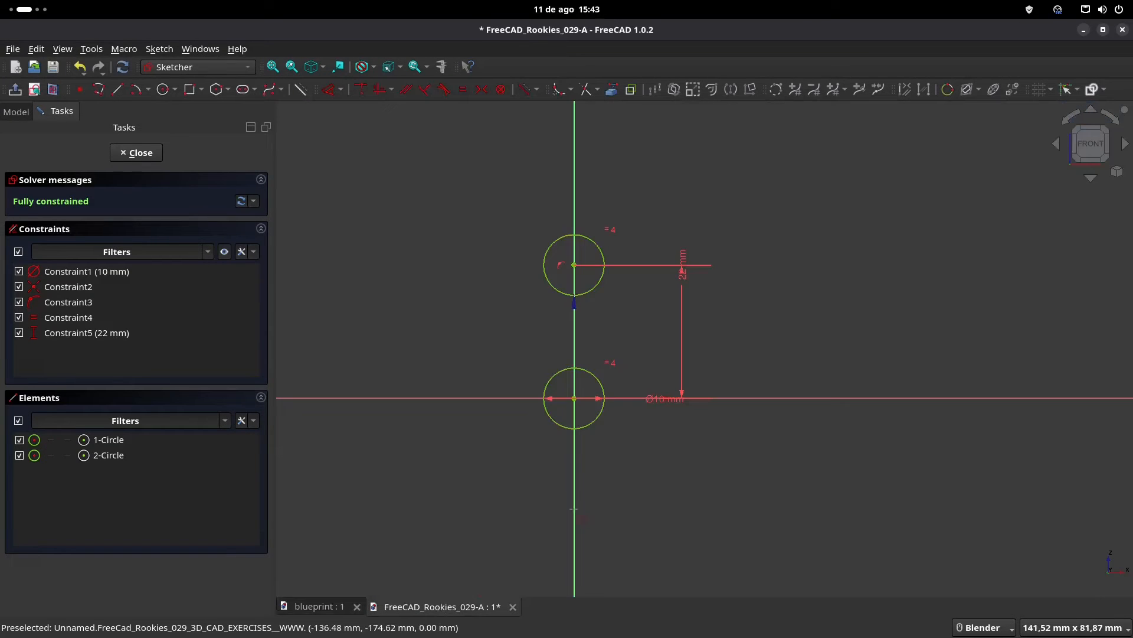
click(163, 89)
click(610, 524)
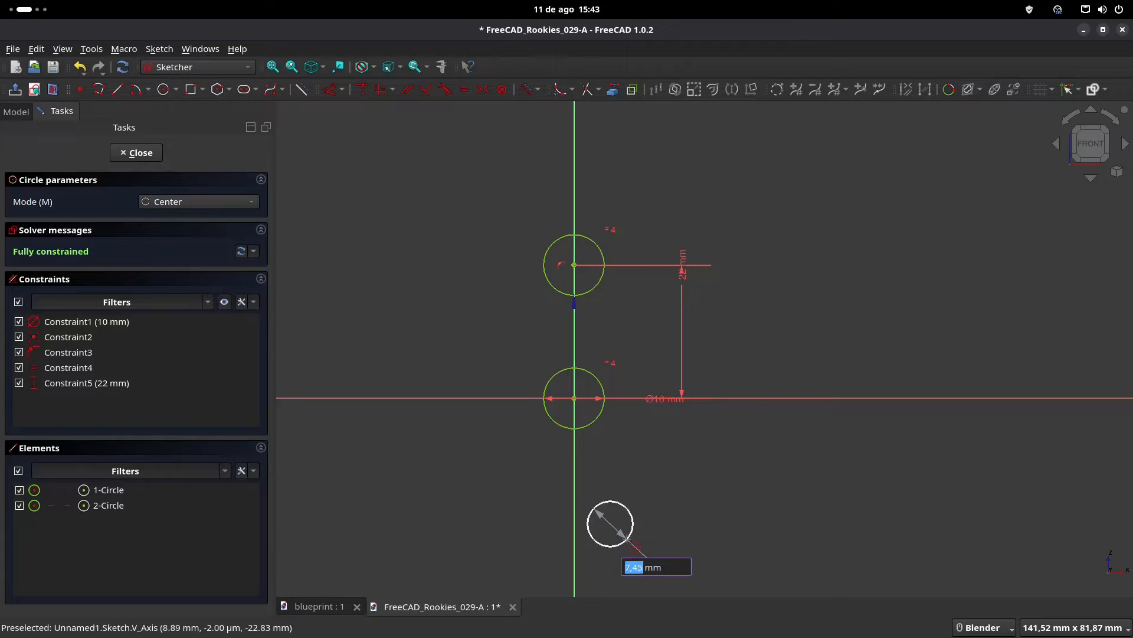
text(32)
key(Return)
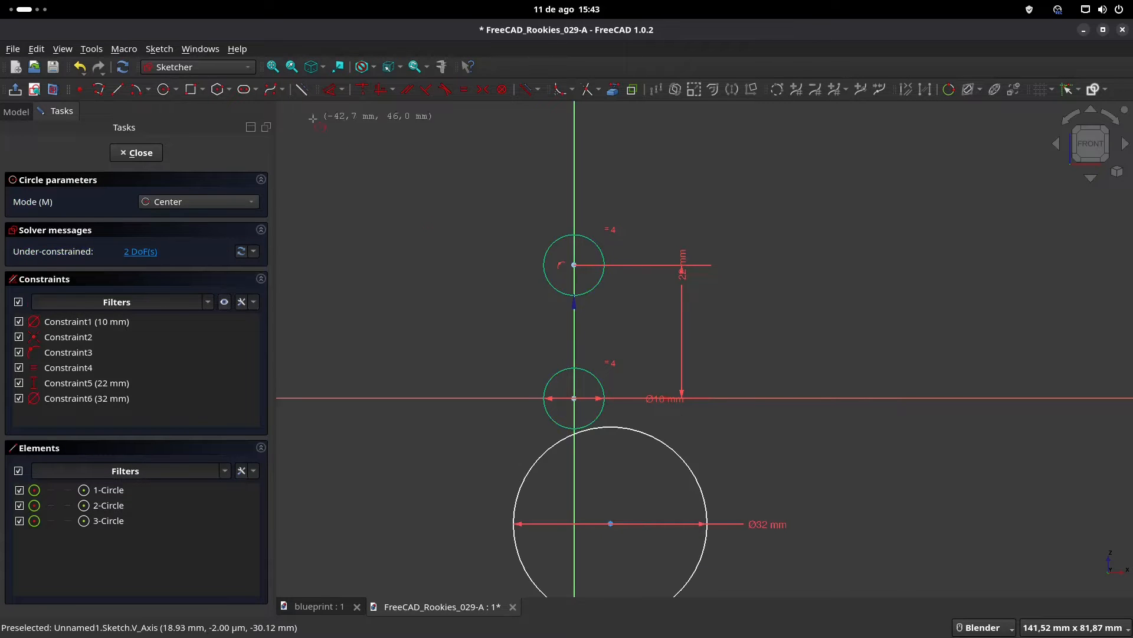
- Dimension the large circle's centre 65 mm vertically below the origin
click(329, 89)
click(611, 523)
click(750, 466)
text(65)
key(Return)
- Dimension the large circle's centre 12 mm horizontally from the vertical axis and close the sketch
scroll(692, 476, down, 3)
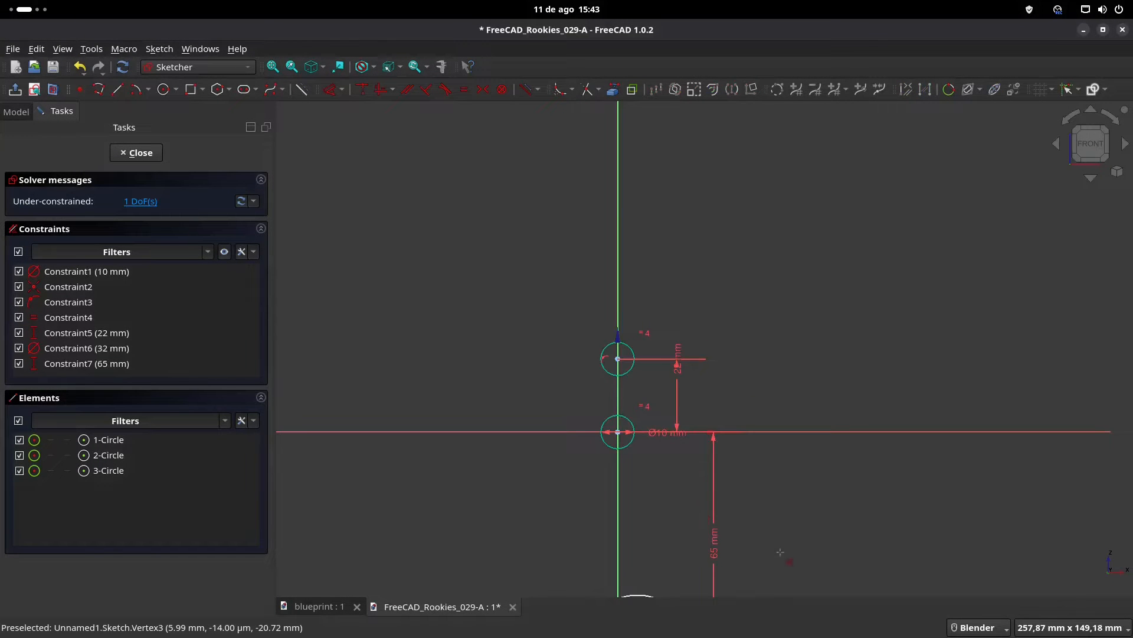
shift+middle_drag(781, 552, 783, 406)
click(640, 502)
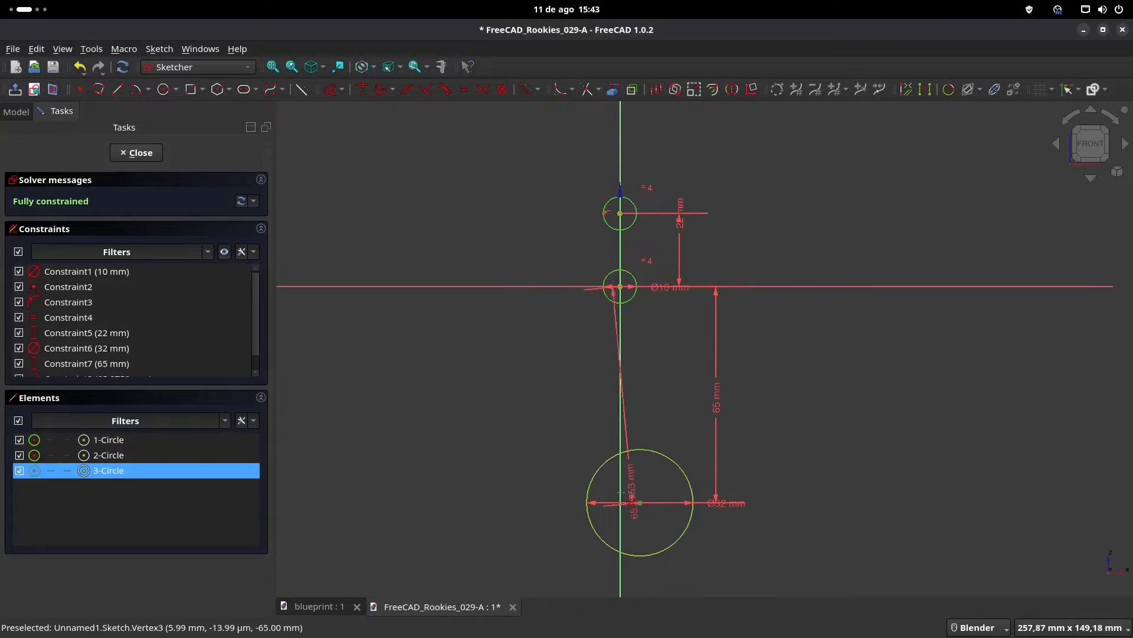
click(632, 567)
text(123)
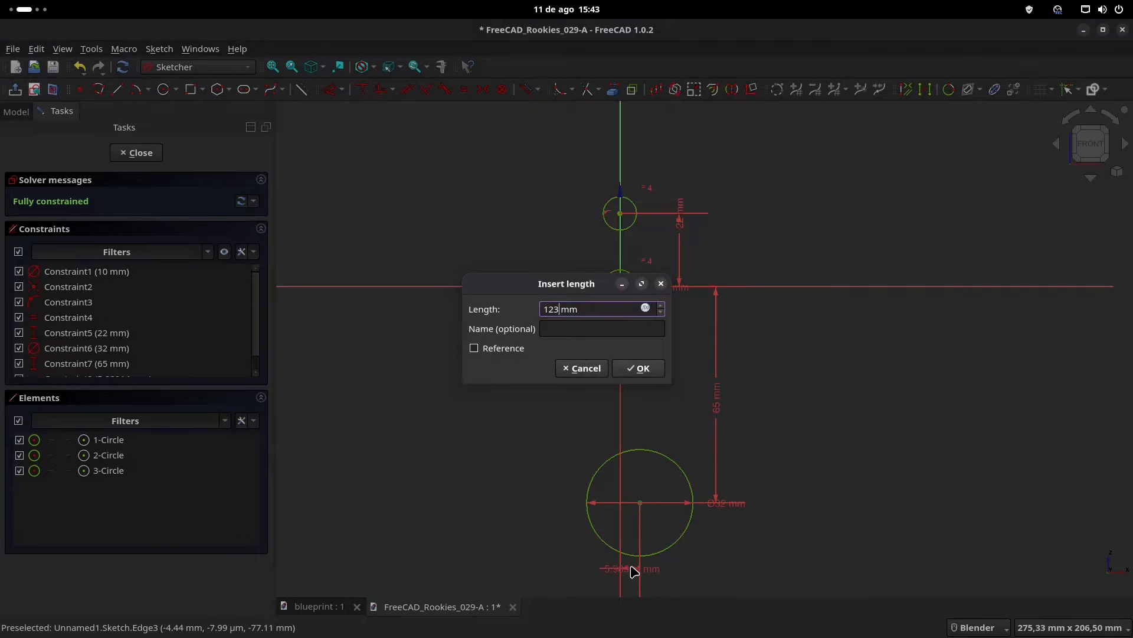
key(Return)
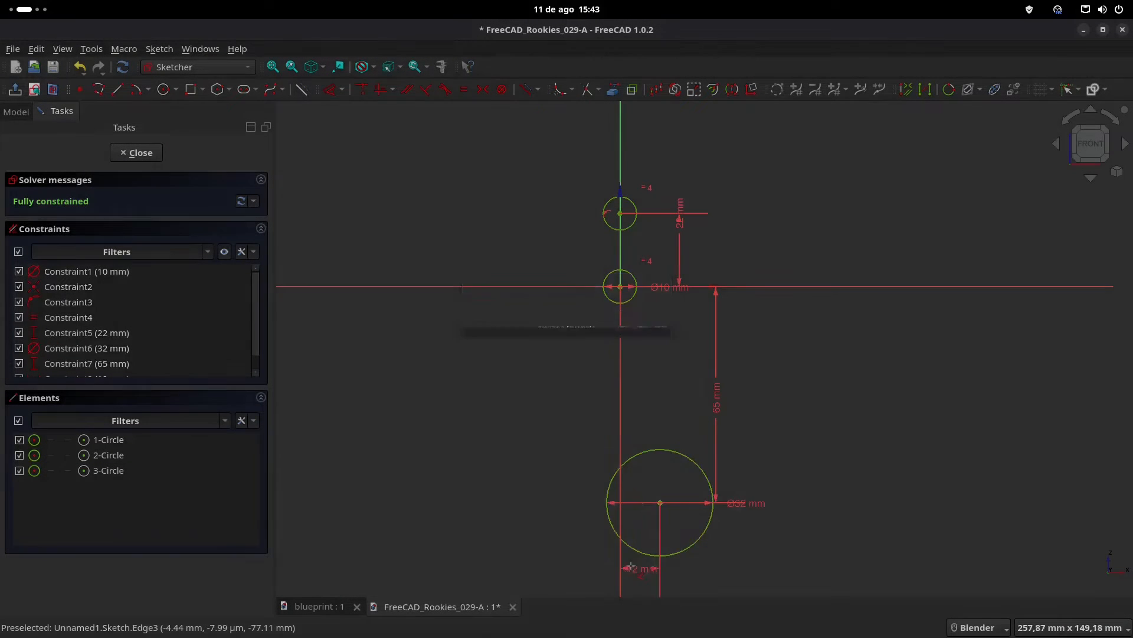
scroll(766, 472, down, 1)
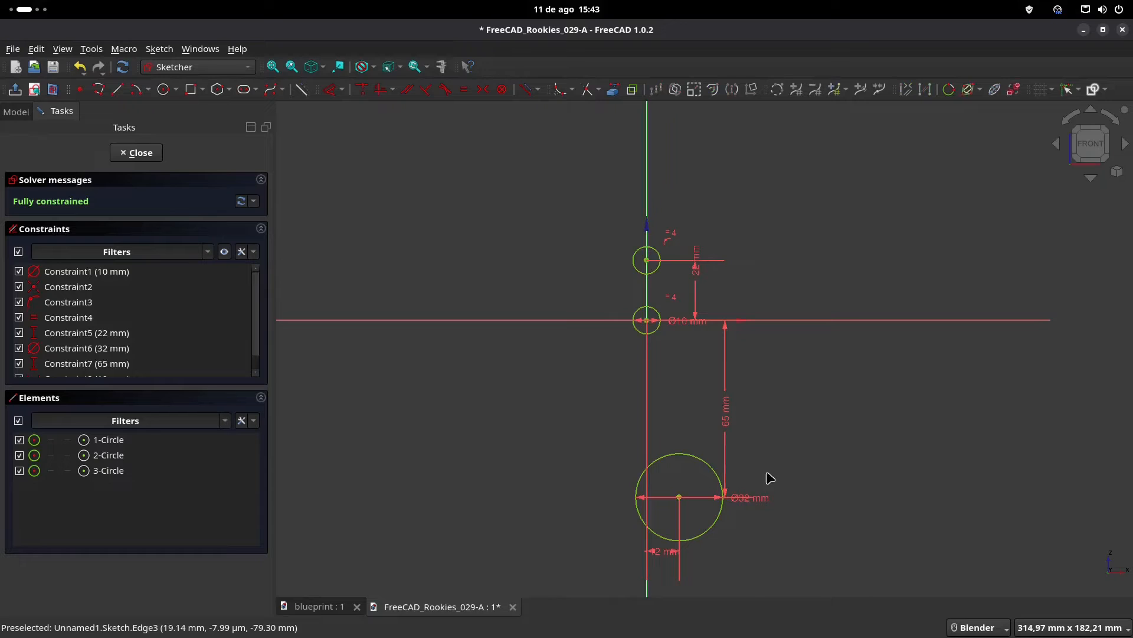
click(137, 152)
scroll(669, 502, down, 2)
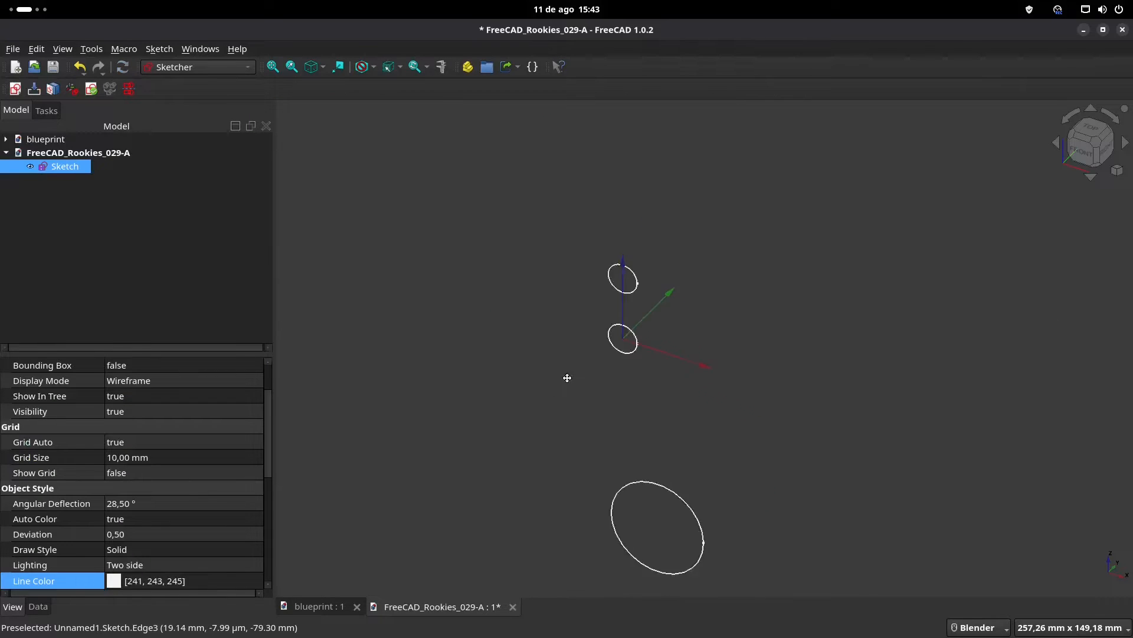
- Rename the finished sketch as Sketch_REF-F and save the document
click(72, 170)
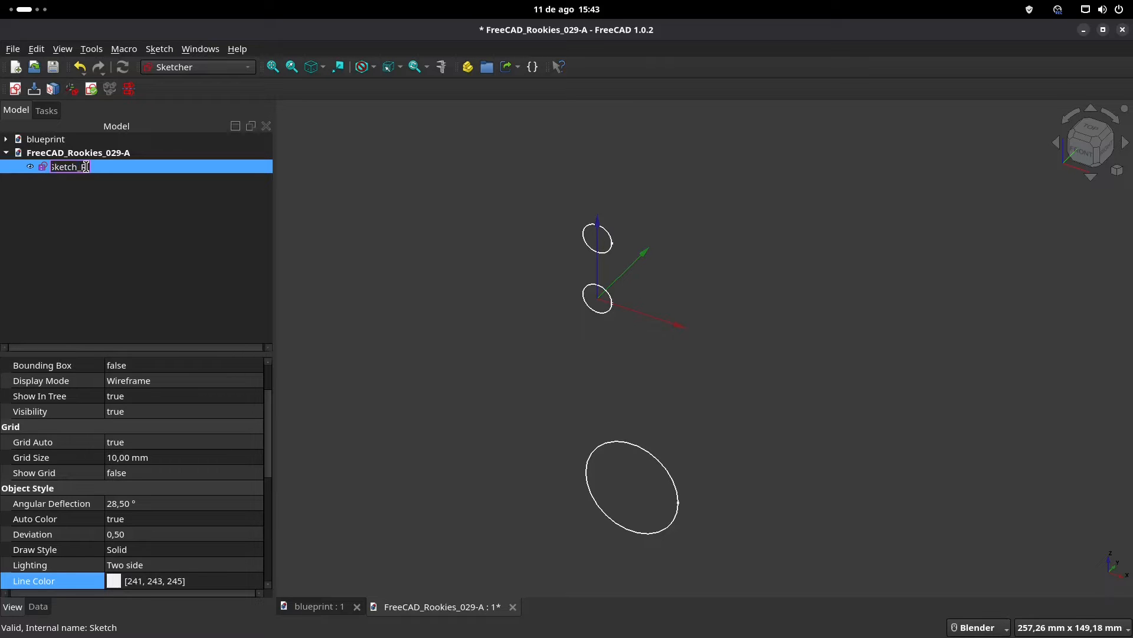
key(Return)
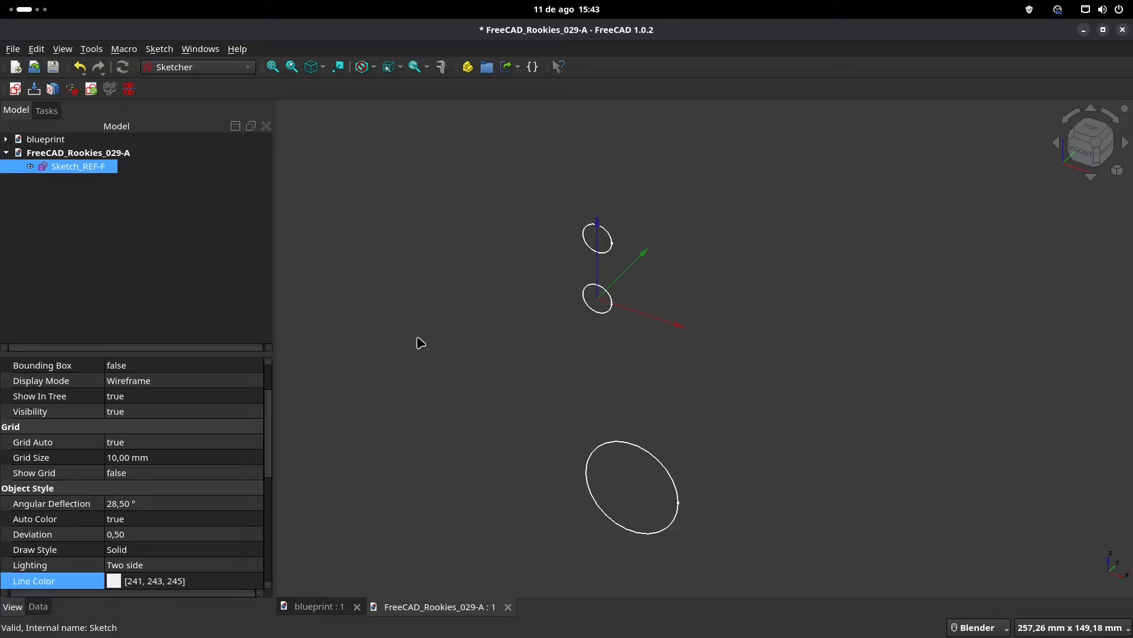
key(ctrl+s)
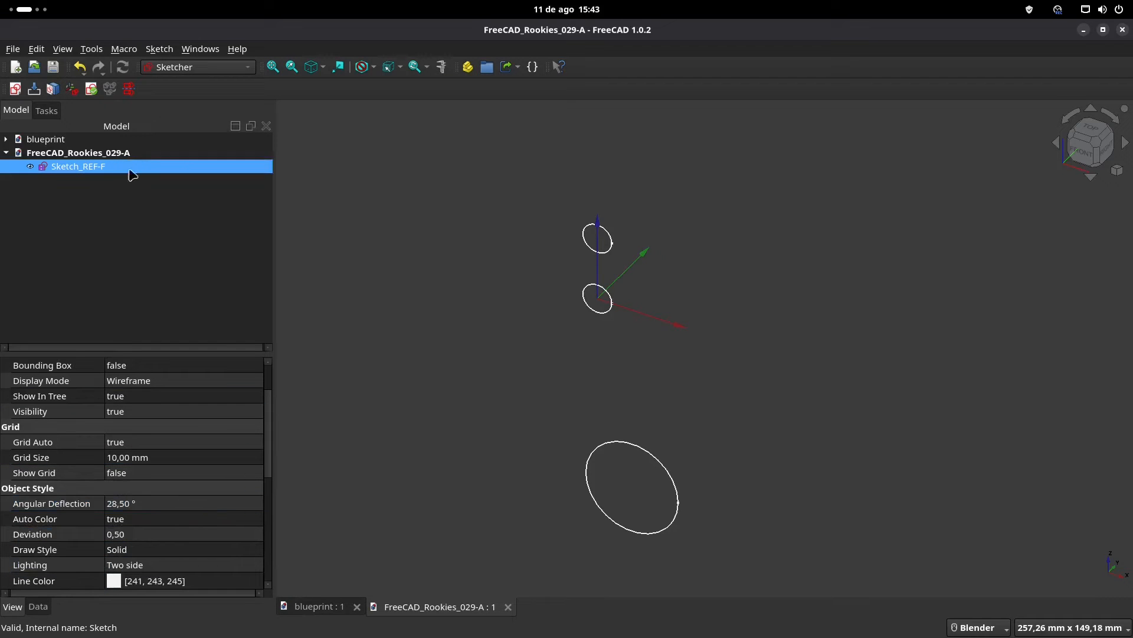
- Change the line color of Sketch_REF-F to light green
scroll(197, 519, down, 2)
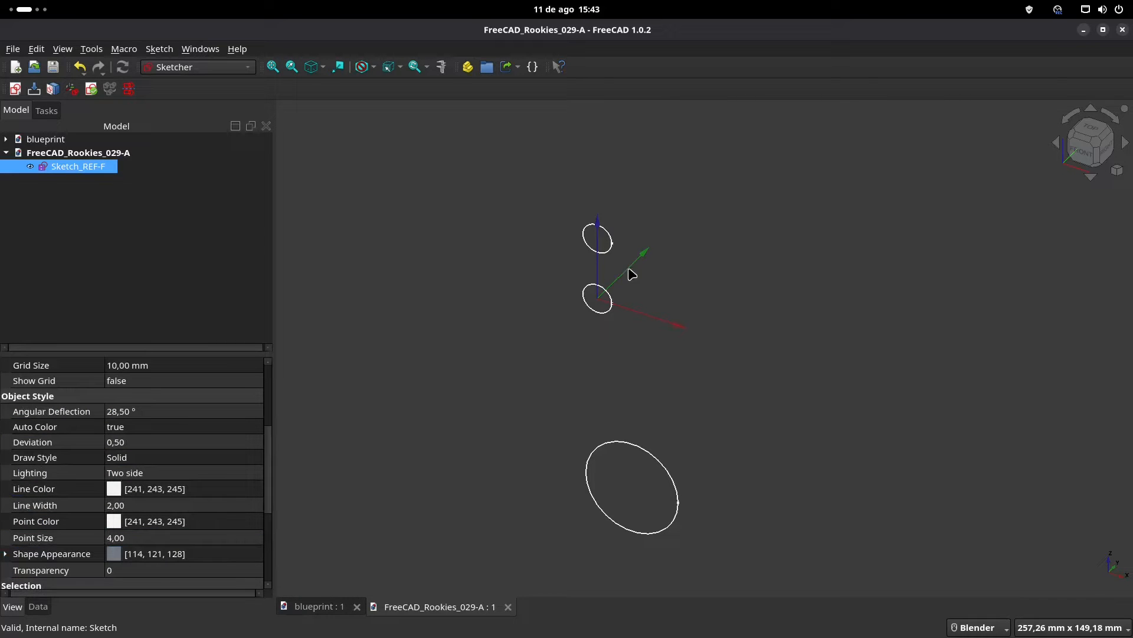
click(116, 491)
click(190, 489)
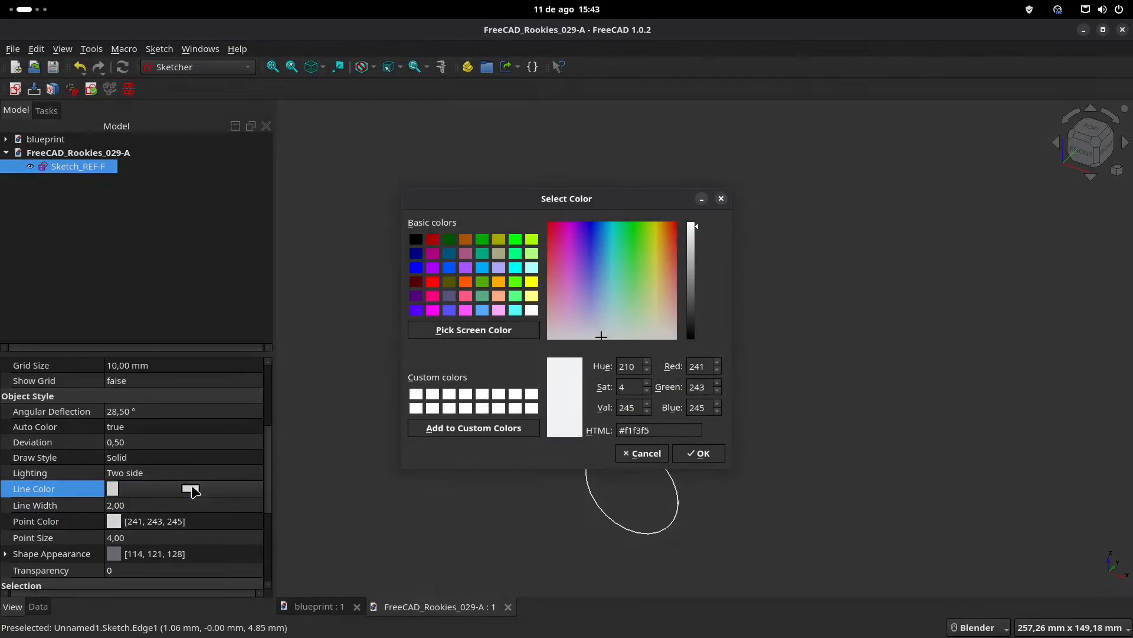
click(531, 254)
click(699, 453)
click(449, 415)
shift+middle_drag(524, 387, 515, 395)
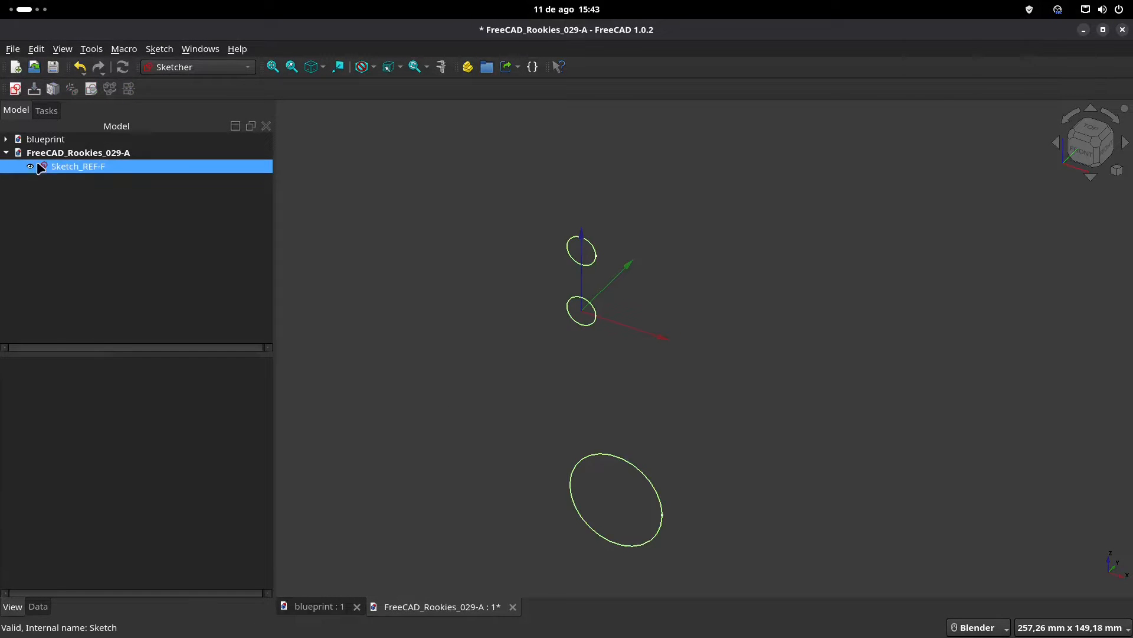
- Create a sketch on the XY-Plane with 0,00 mm offset and examine section A-A in the blueprint
click(16, 89)
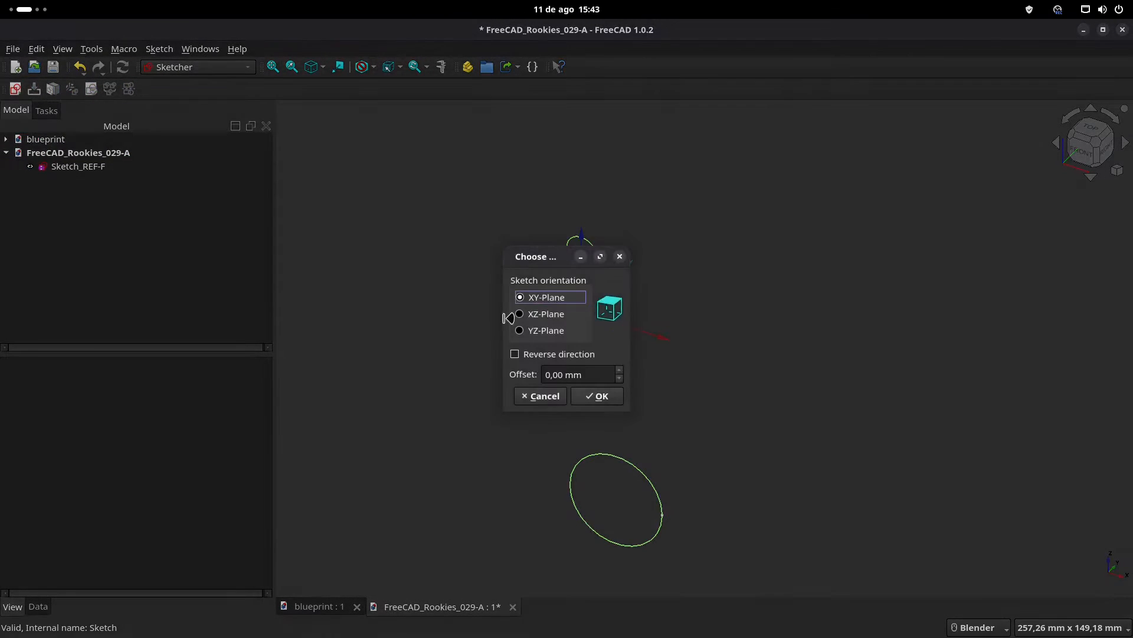
click(602, 397)
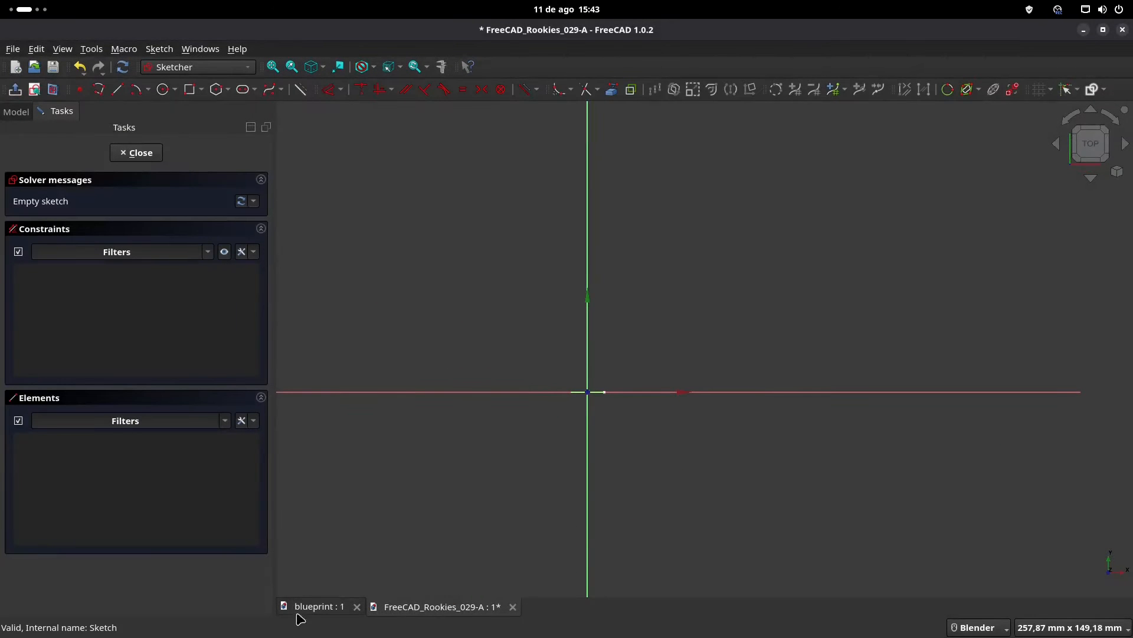
click(316, 607)
scroll(588, 251, down, 5)
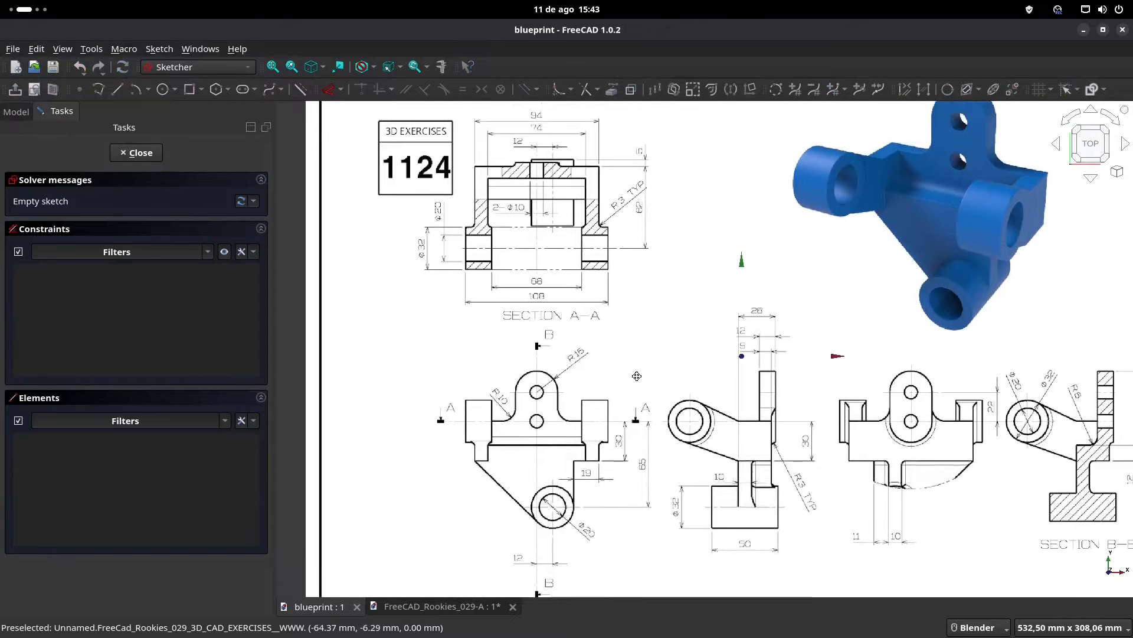
scroll(555, 138, up, 3)
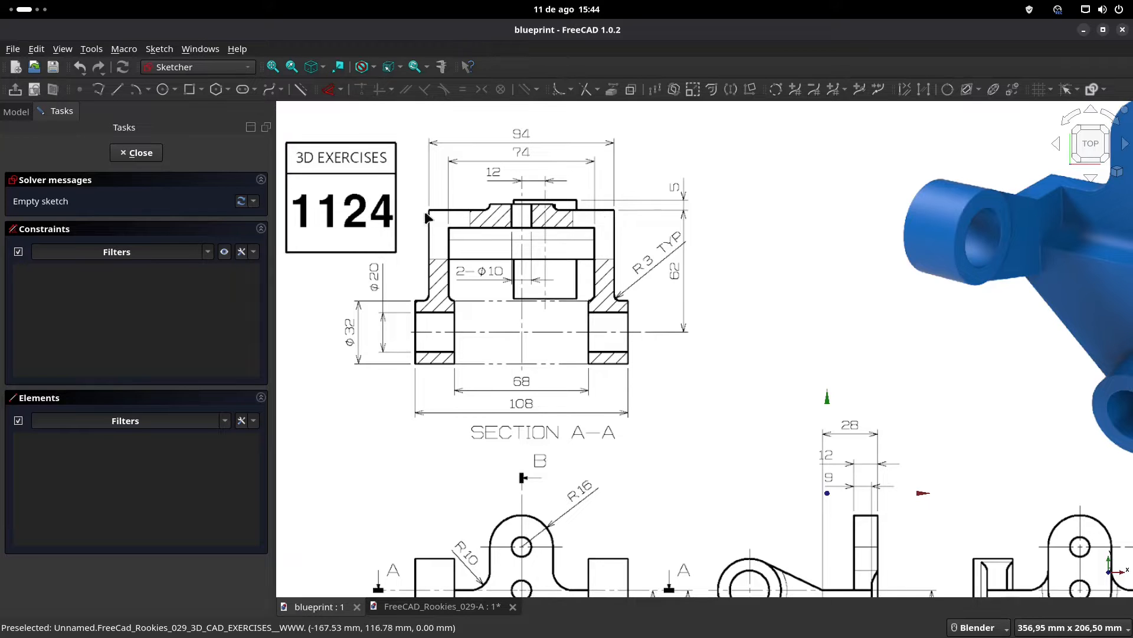
click(413, 606)
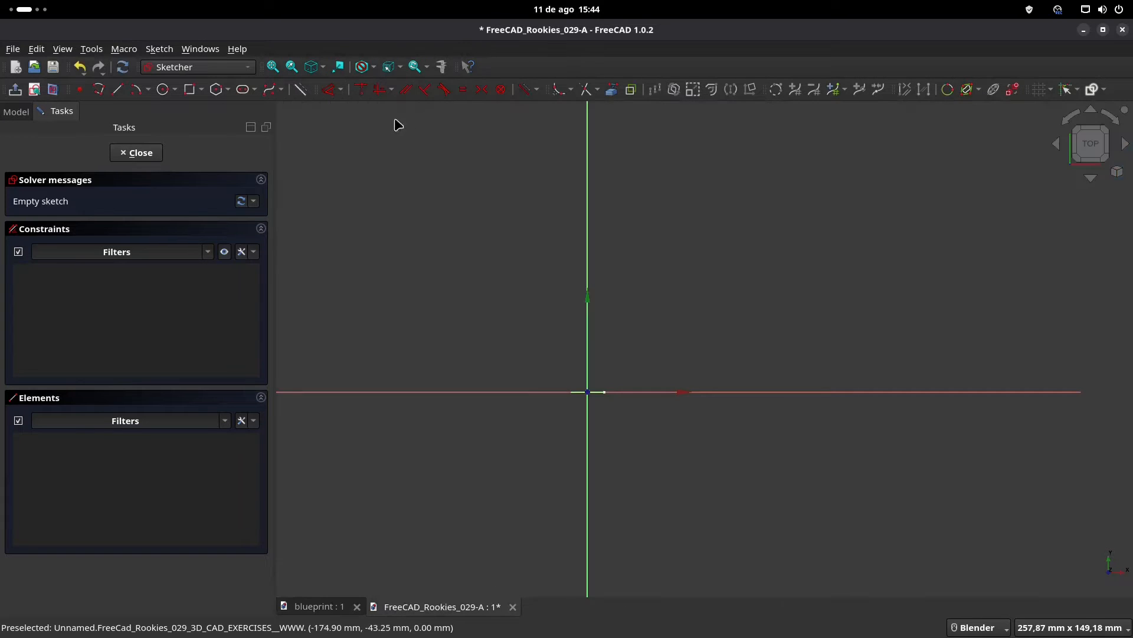
- Draw a 94 mm line at 0° along the horizontal axis, starting about 37 mm left of the origin
click(118, 89)
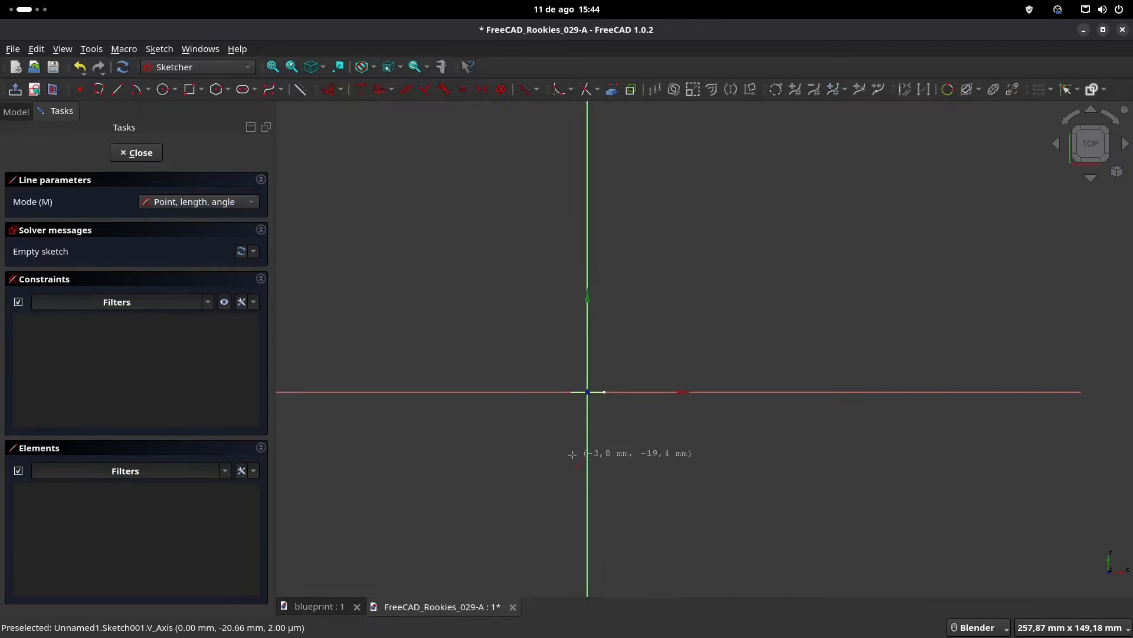
click(465, 392)
text(94)
key(Tab)
text(0)
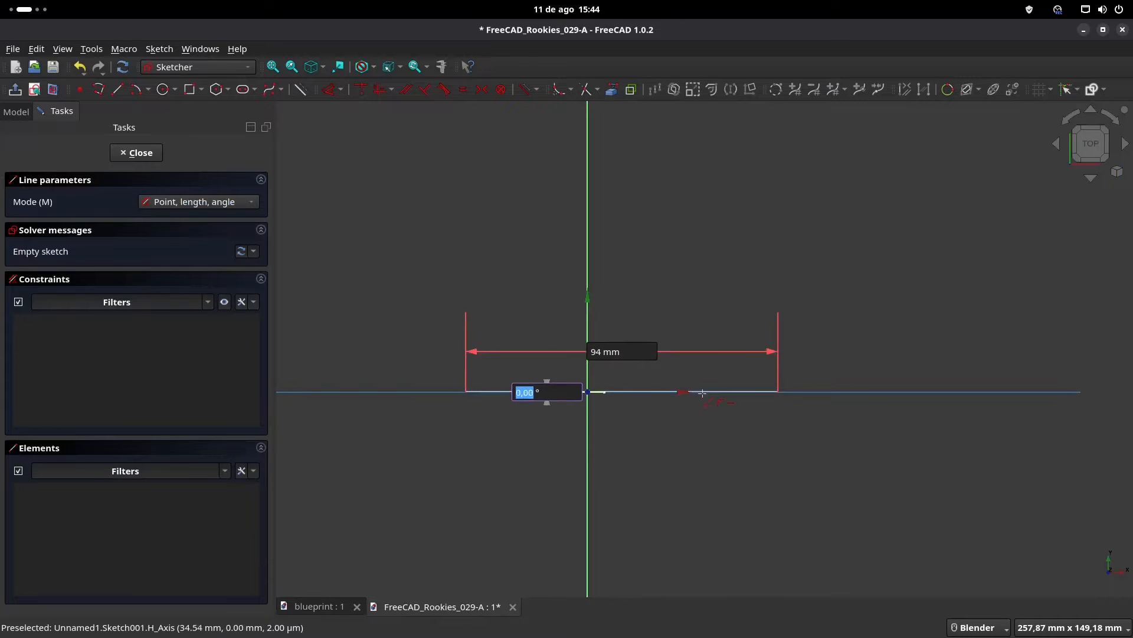
key(Return)
right_click(470, 398)
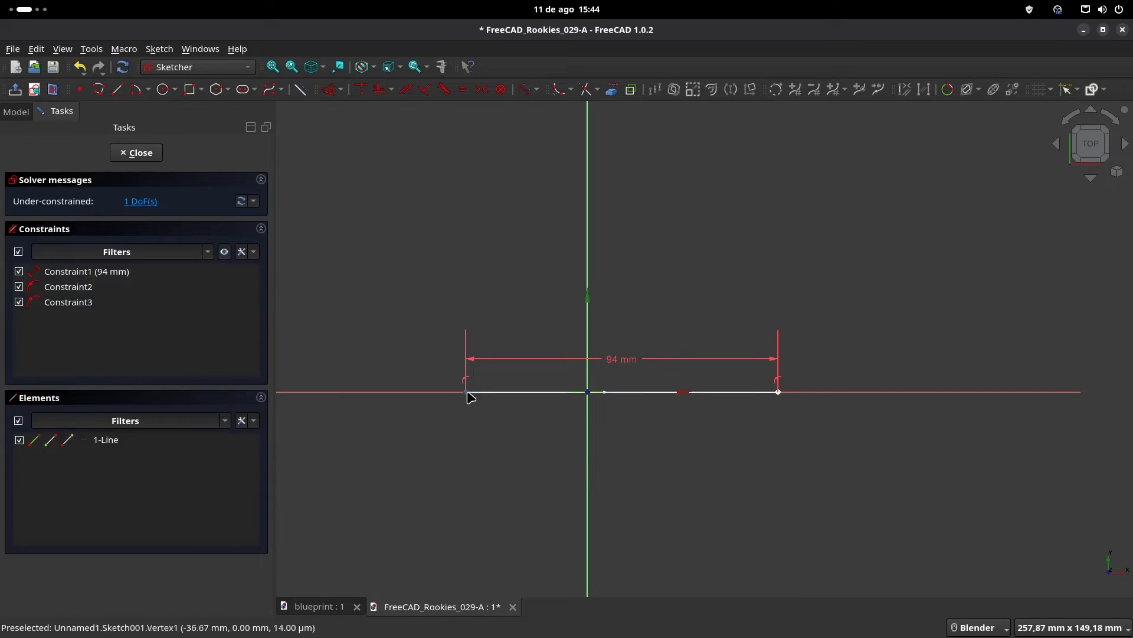
- Make the line's endpoints symmetric about the vertical axis and delete the redundant constraint on its right endpoint
click(467, 392)
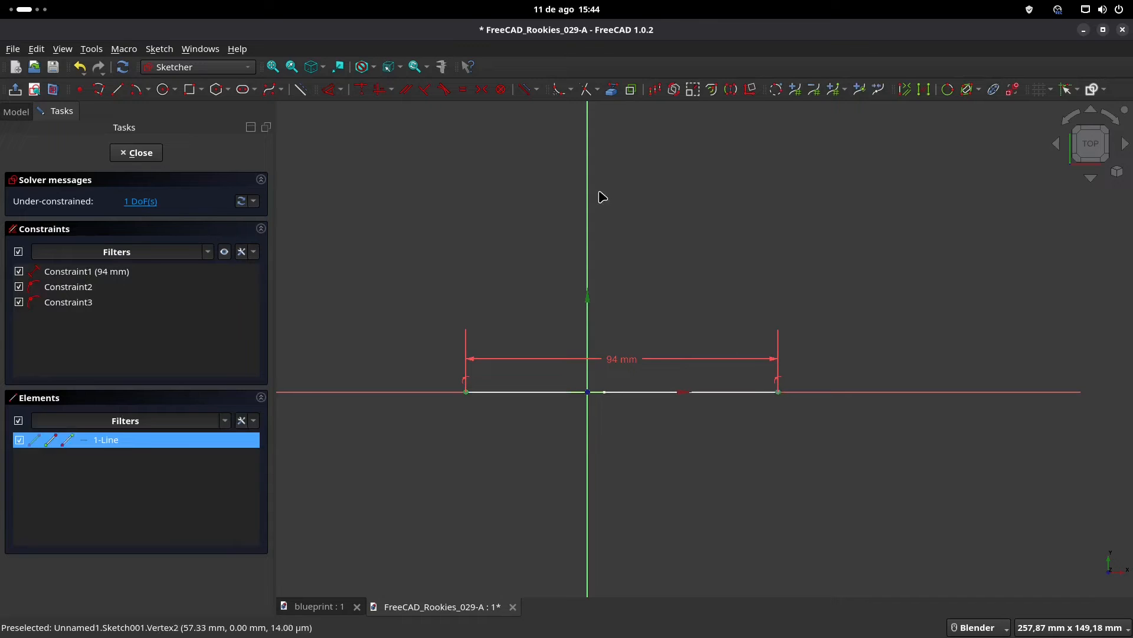
click(481, 91)
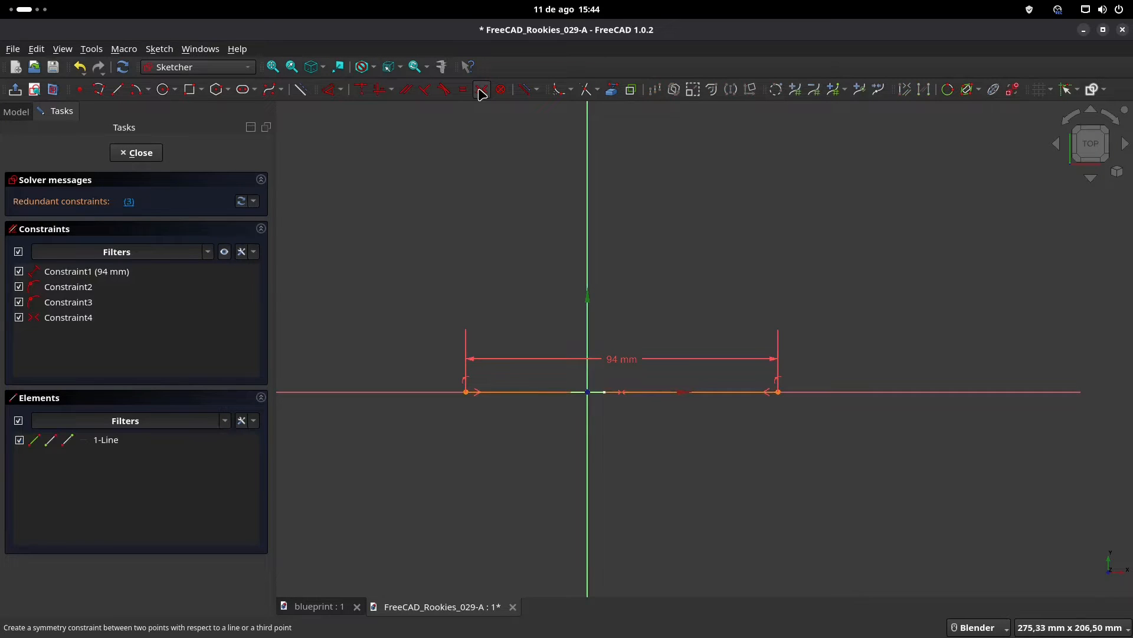
click(127, 203)
key(Delete)
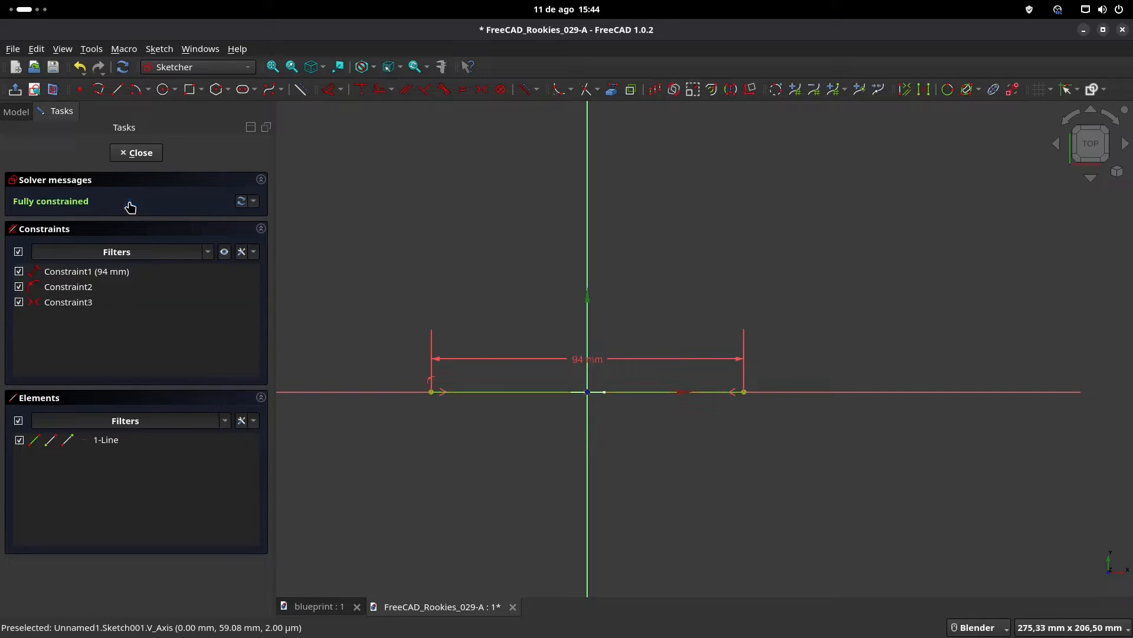
shift+middle_drag(658, 399, 674, 313)
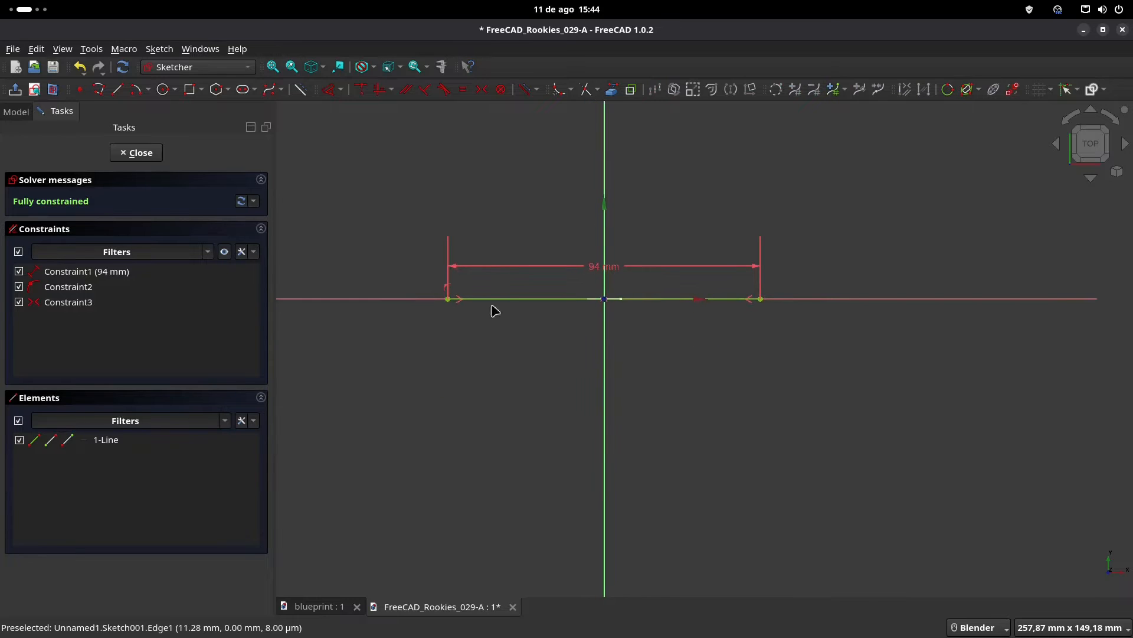
- Draw a horizontal line about 6.5 mm below the 94 mm line, crossing the vertical axis
click(117, 89)
click(483, 320)
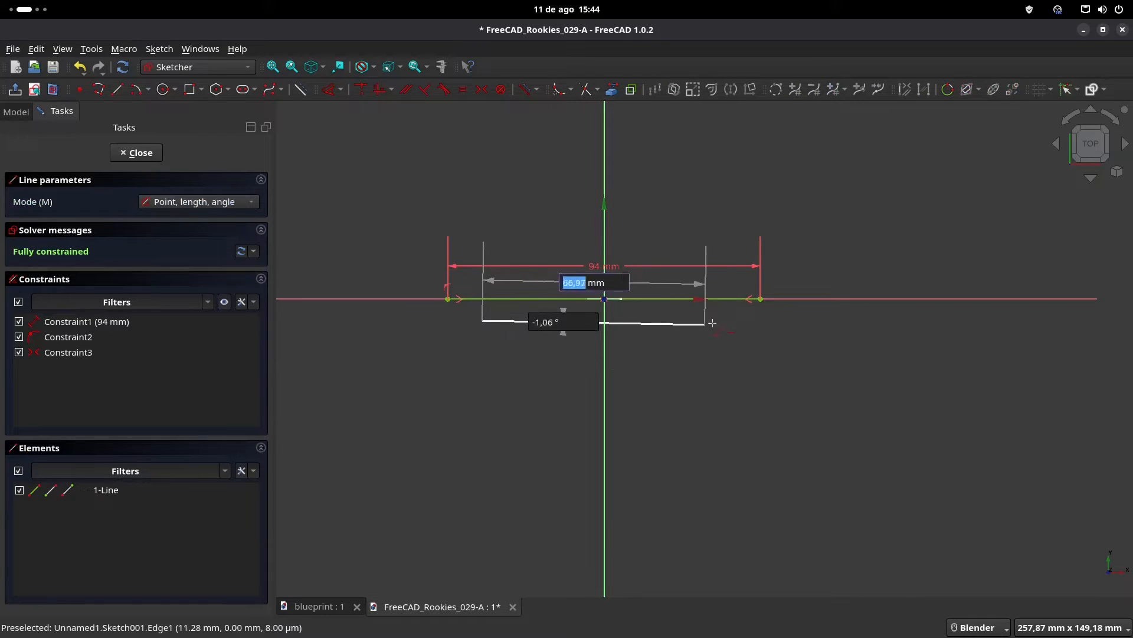
click(738, 320)
right_click(737, 340)
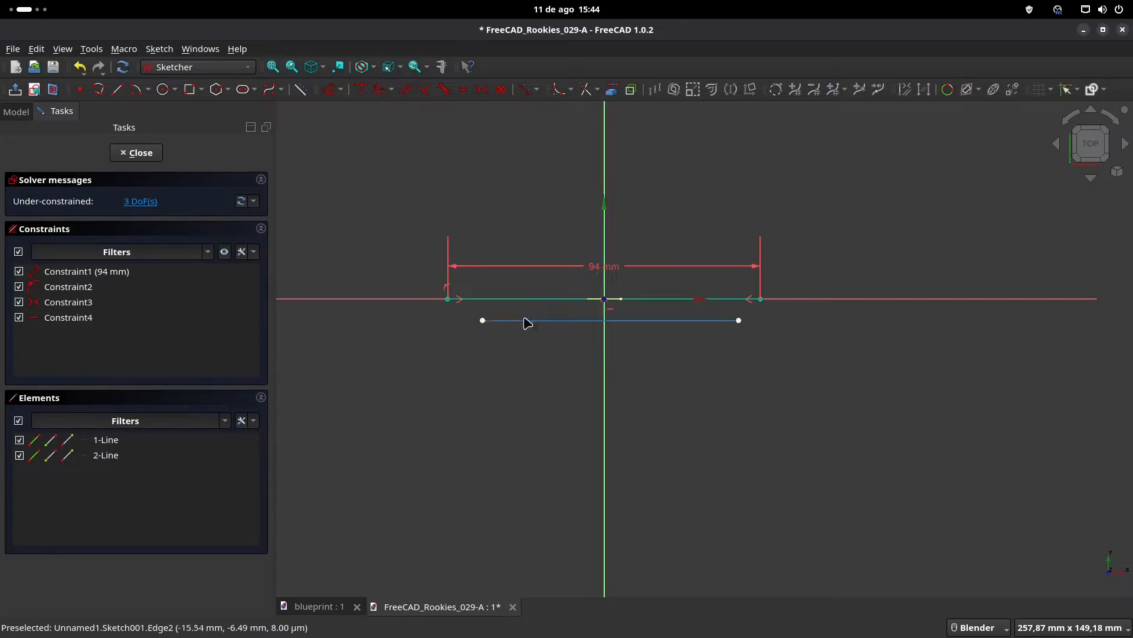
- Make the lower line's endpoints symmetric about the vertical axis and delete the redundant constraint
click(482, 320)
click(738, 320)
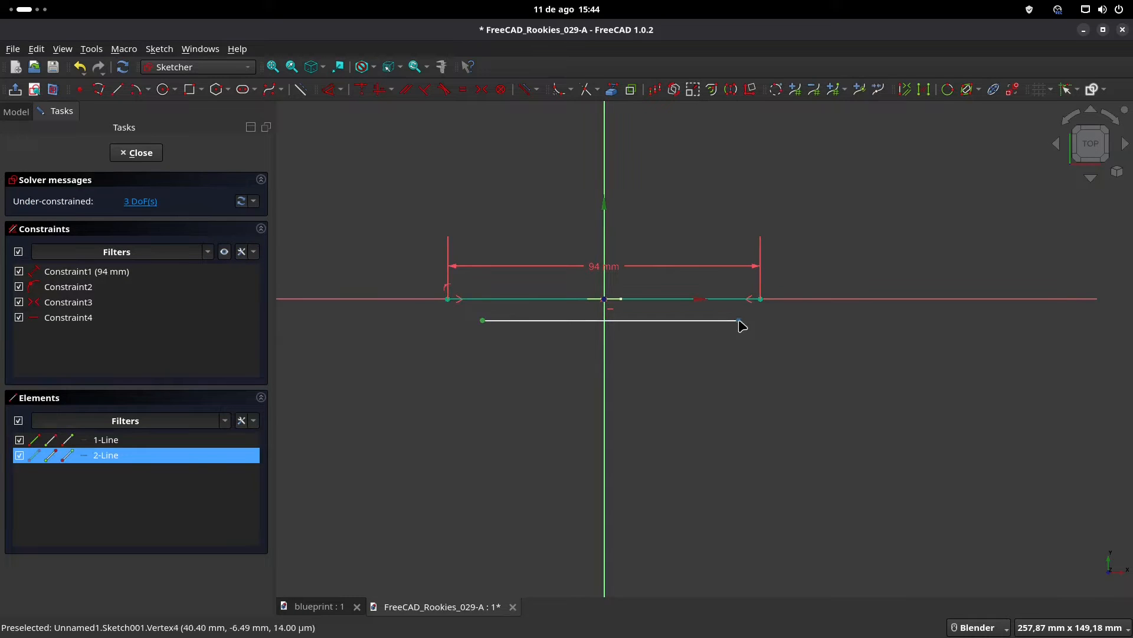
click(482, 89)
click(131, 203)
key(Delete)
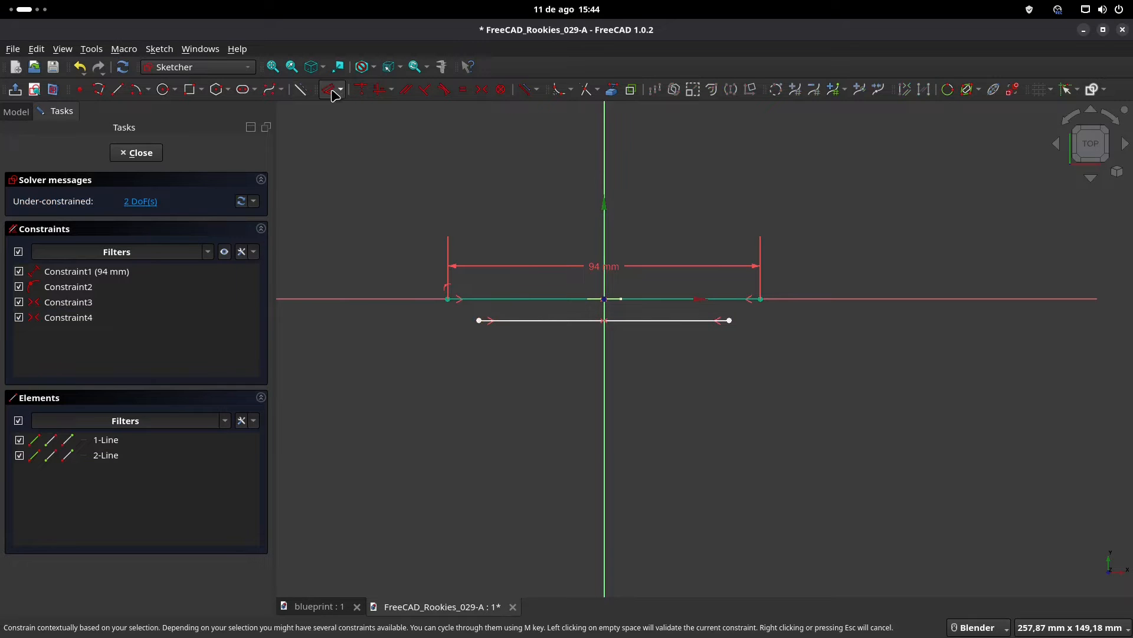
- Dimension the lower line's horizontal length and set it to 74 mm
click(541, 321)
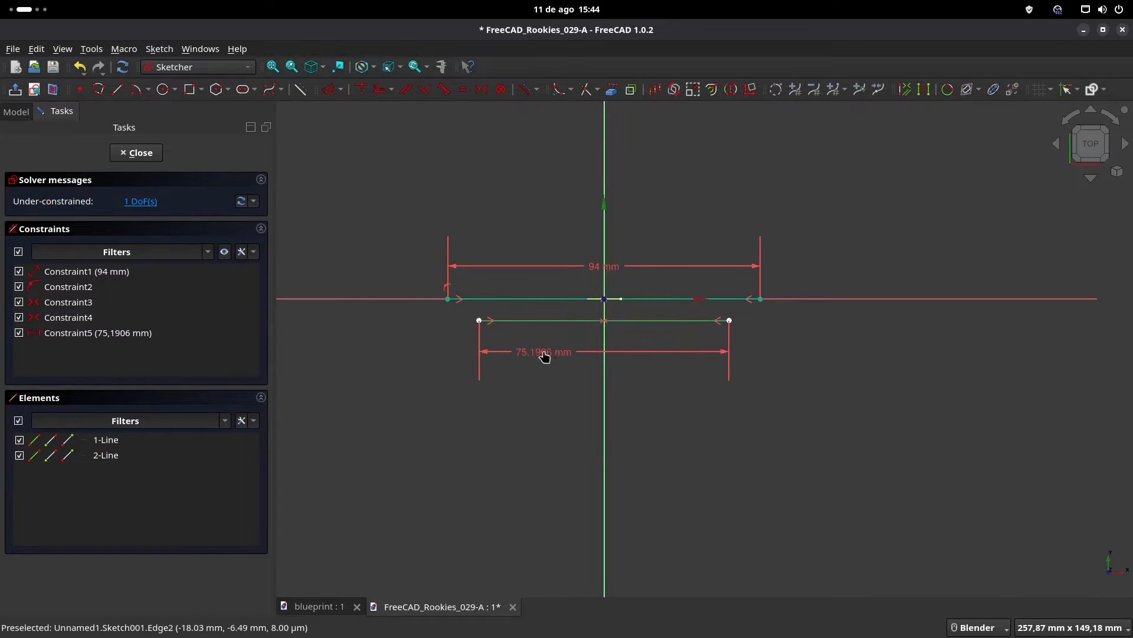
click(544, 356)
text(74)
key(Return)
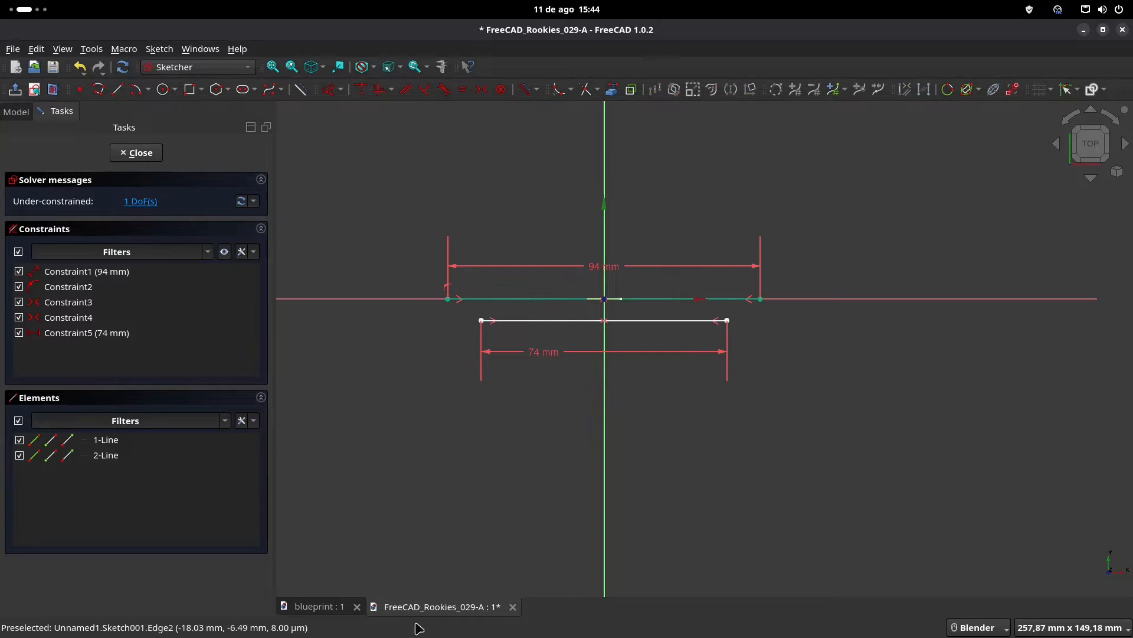
- Check the blueprint and set the vertical distance between the right endpoints of the 74 mm and 94 mm lines to 9 mm
click(321, 607)
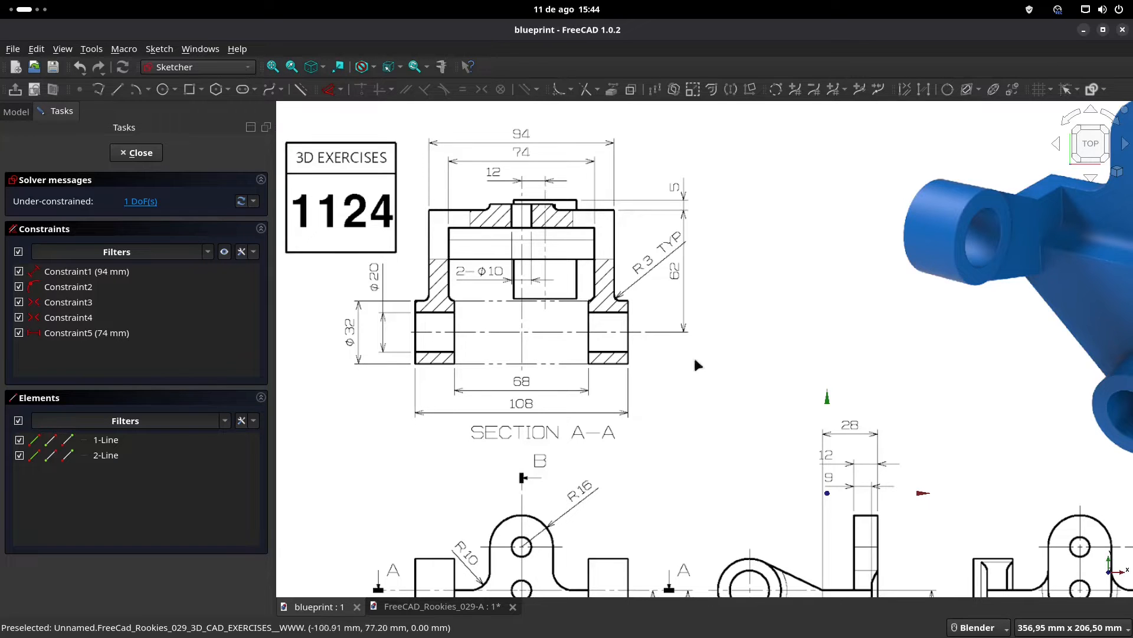
mouse_move(828, 495)
shift+middle_down()
mouse_move(652, 297)
mouse_move(660, 353)
shift+middle_up()
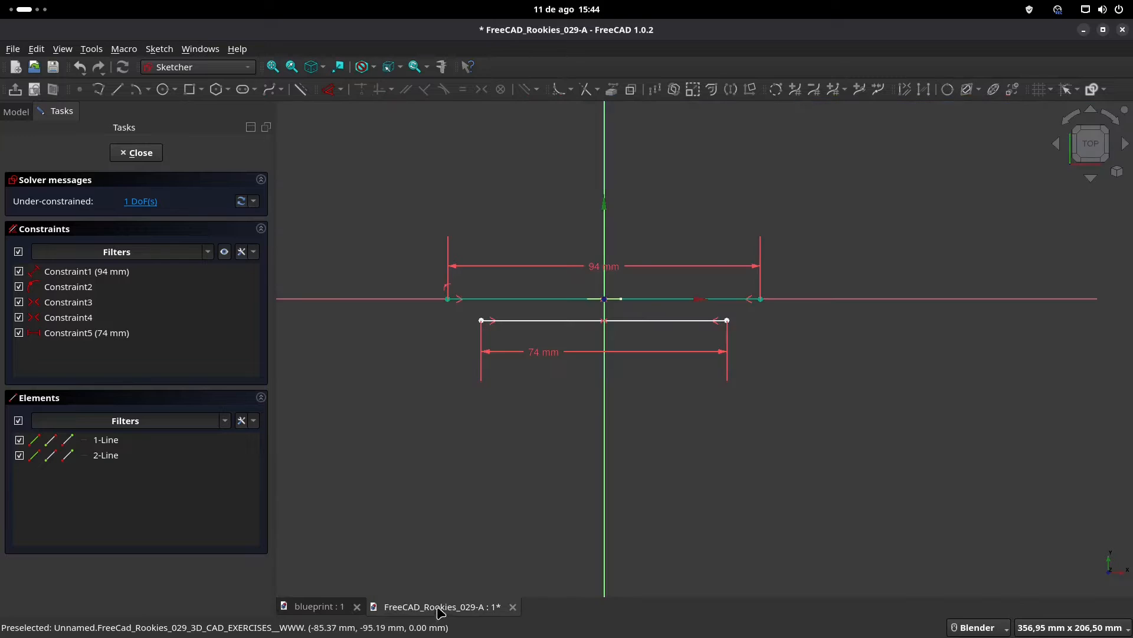
click(438, 606)
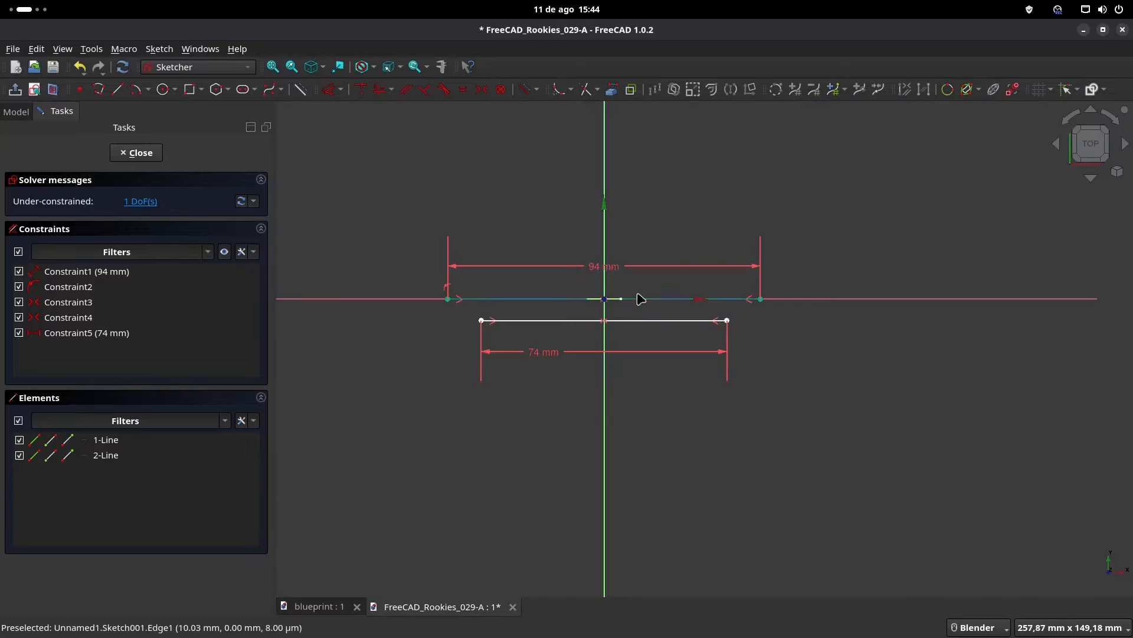
click(328, 89)
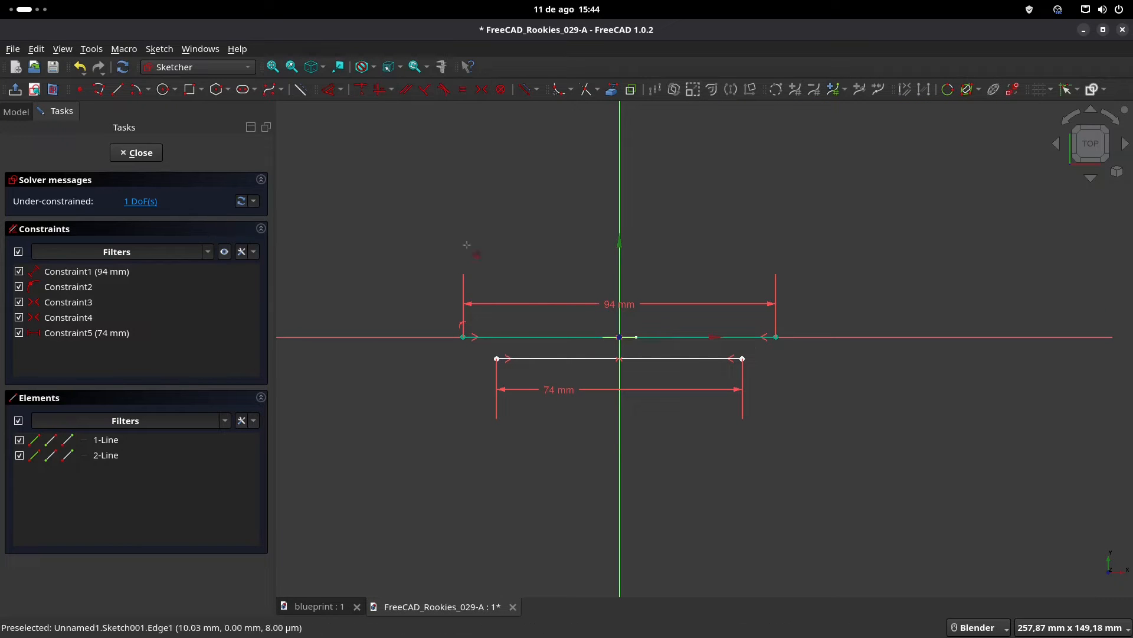
click(742, 358)
click(775, 337)
click(768, 357)
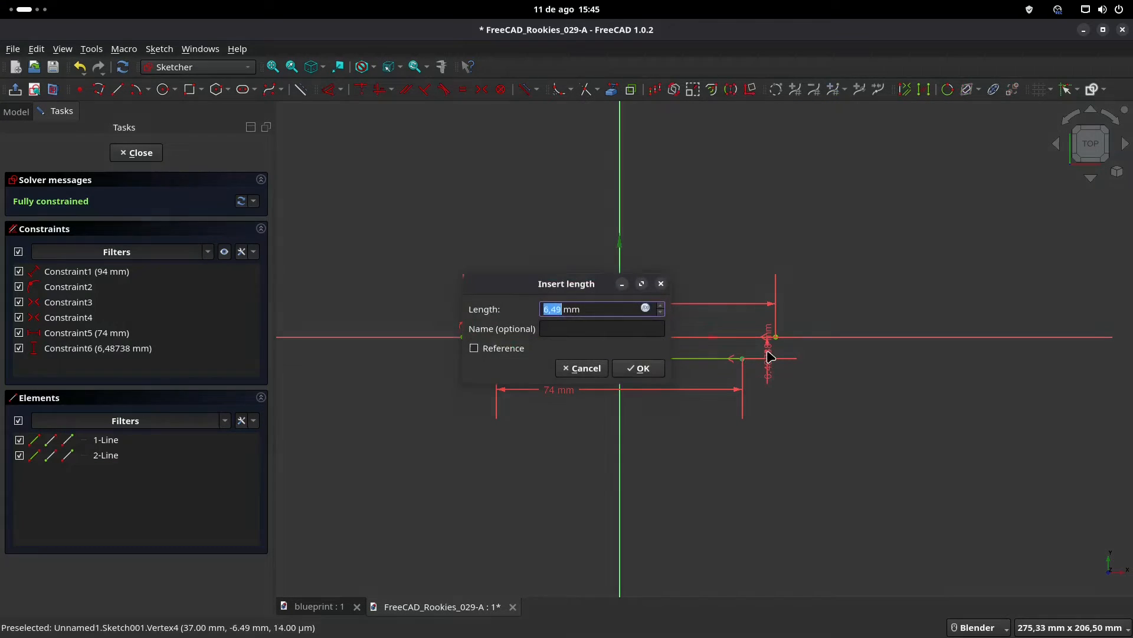
text(9)
key(Return)
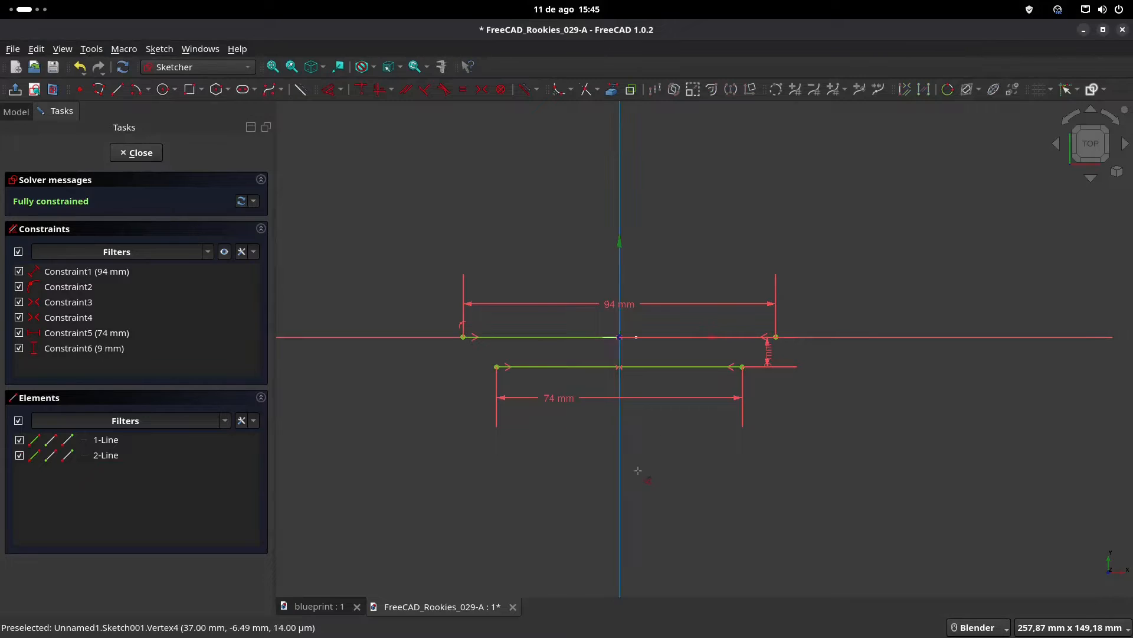
- Check section A-A in the blueprint and draw a 108 mm horizontal line about 45 mm below the horizontal axis
shift+middle_drag(740, 517, 709, 360)
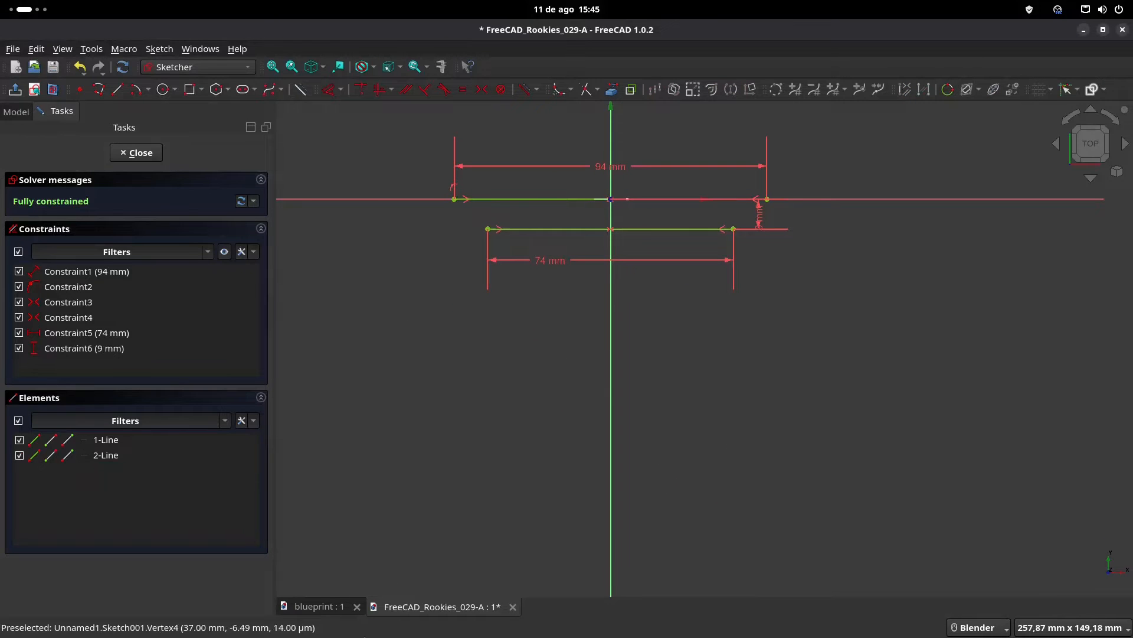
click(319, 606)
shift+middle_drag(544, 338, 703, 424)
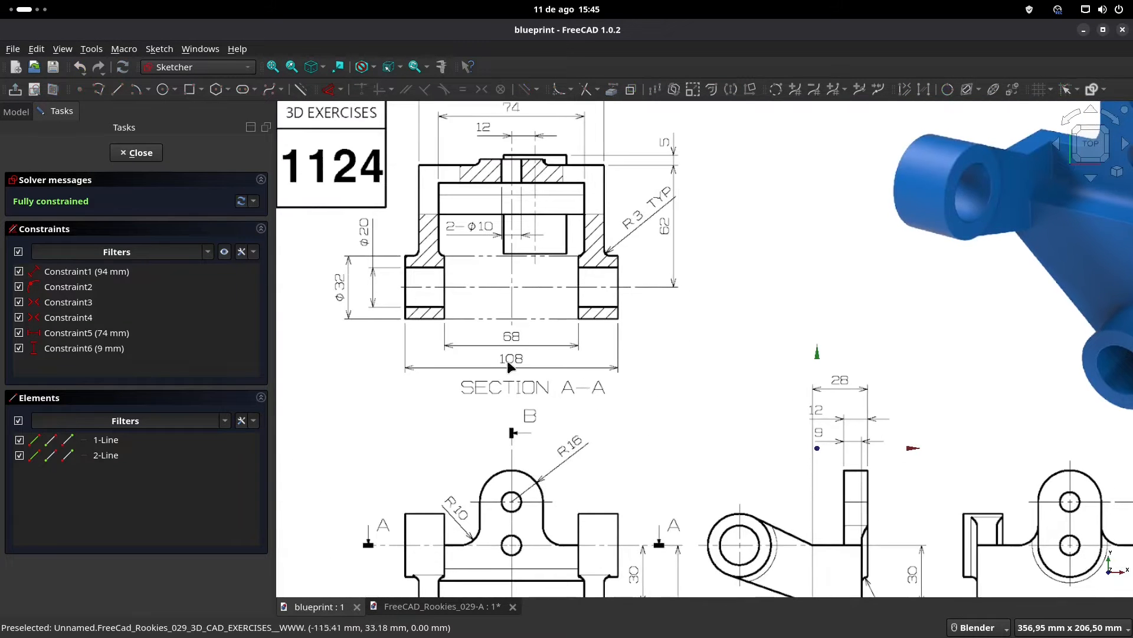
shift+middle_drag(679, 260, 694, 306)
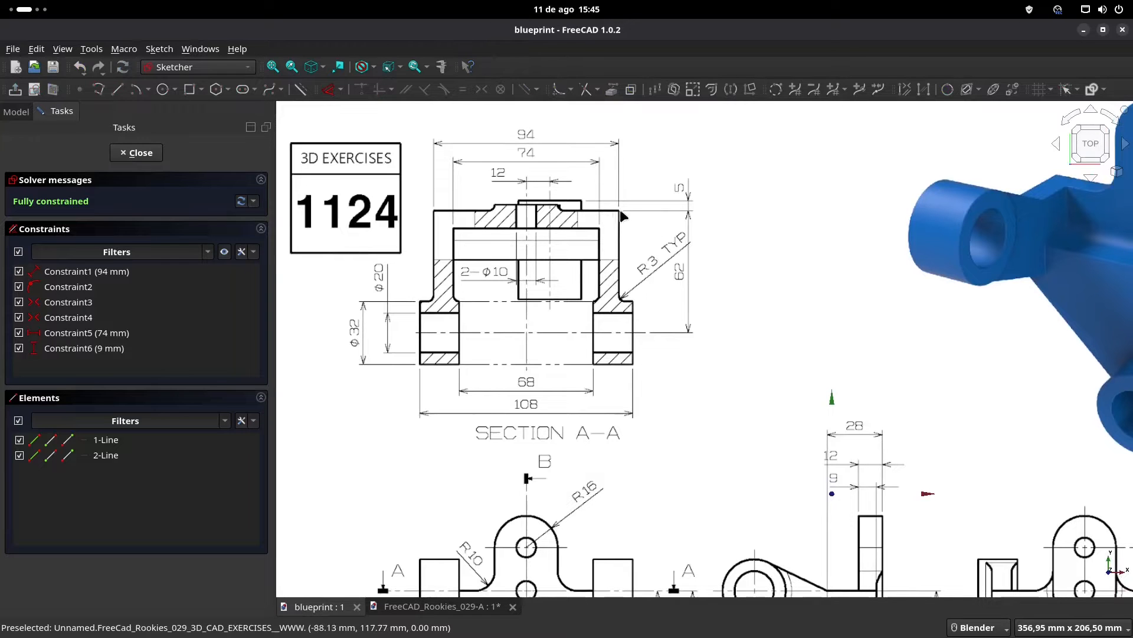
click(426, 608)
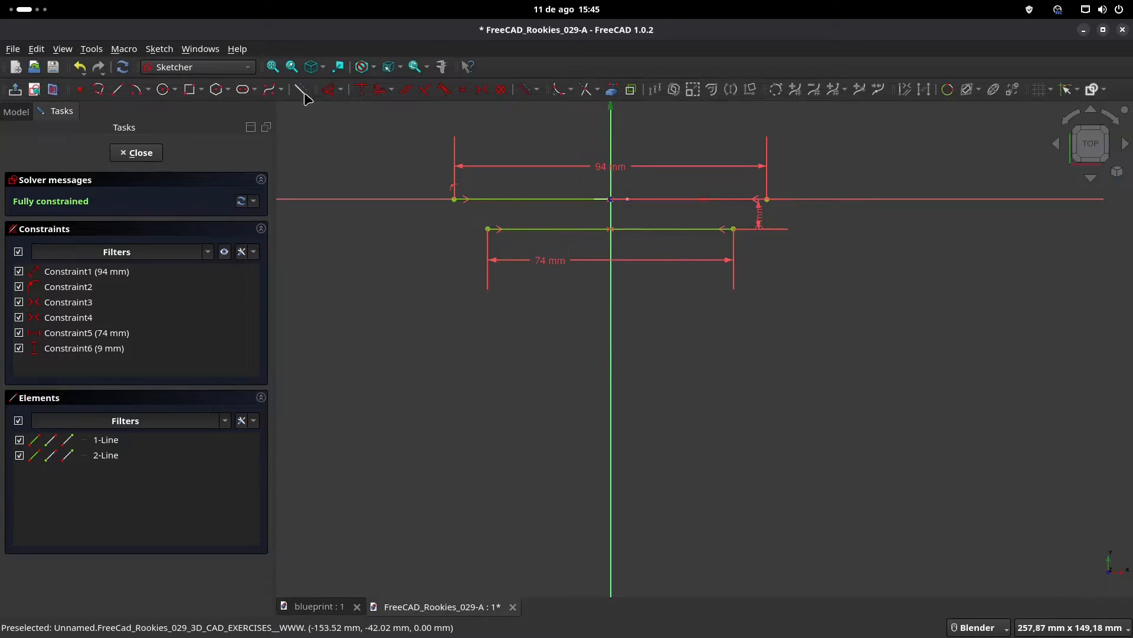
click(118, 89)
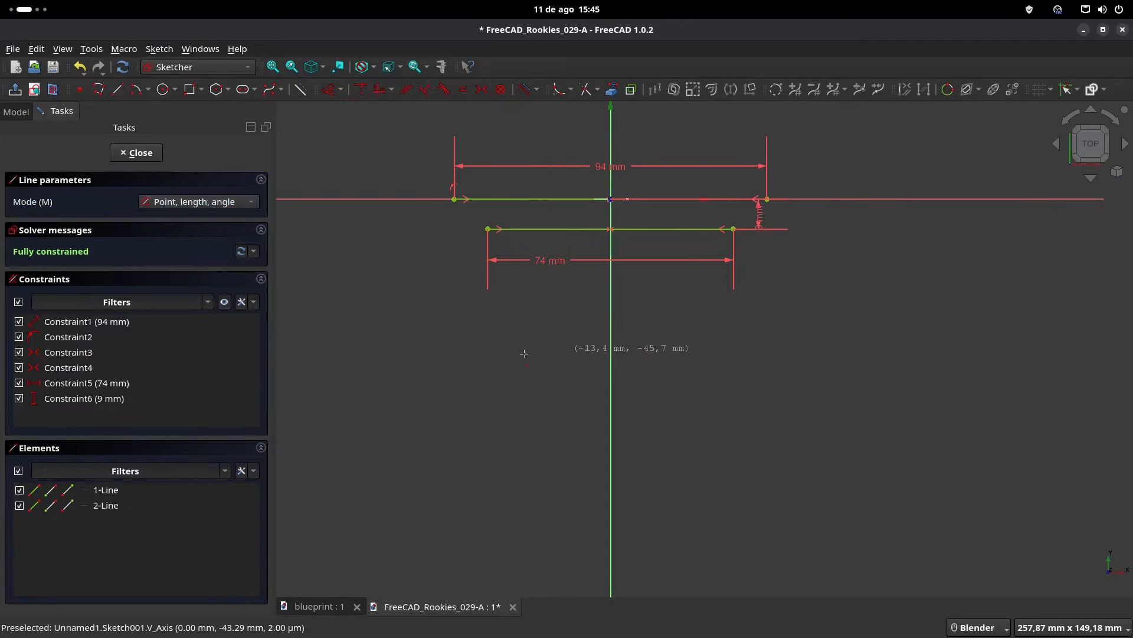
click(490, 349)
text(108)
key(Tab)
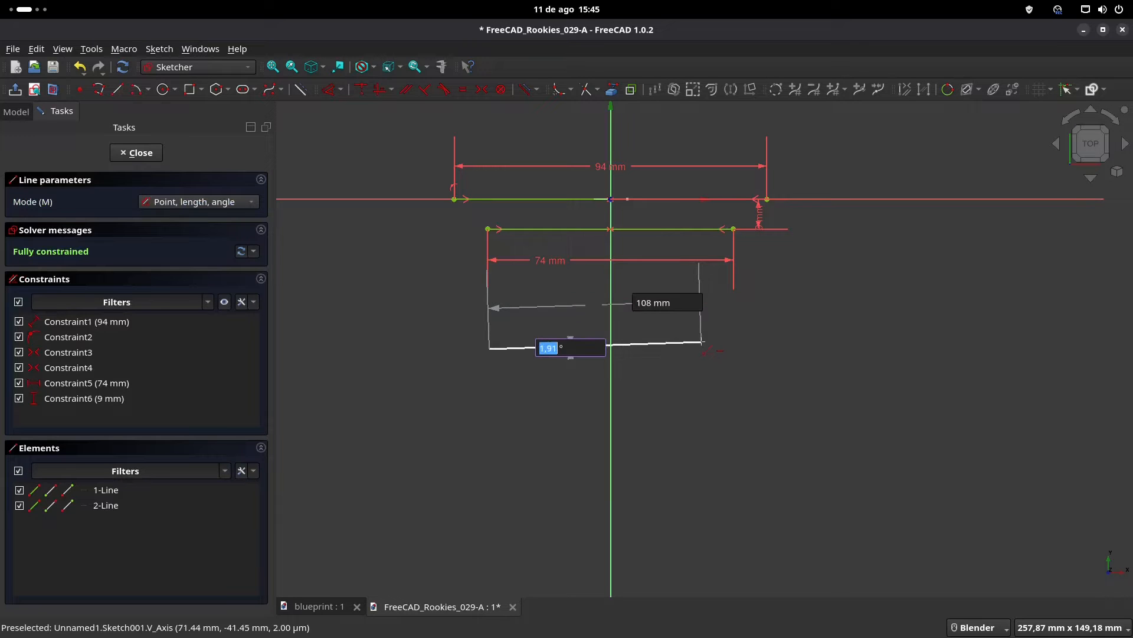
text(0,14)
key(Return)
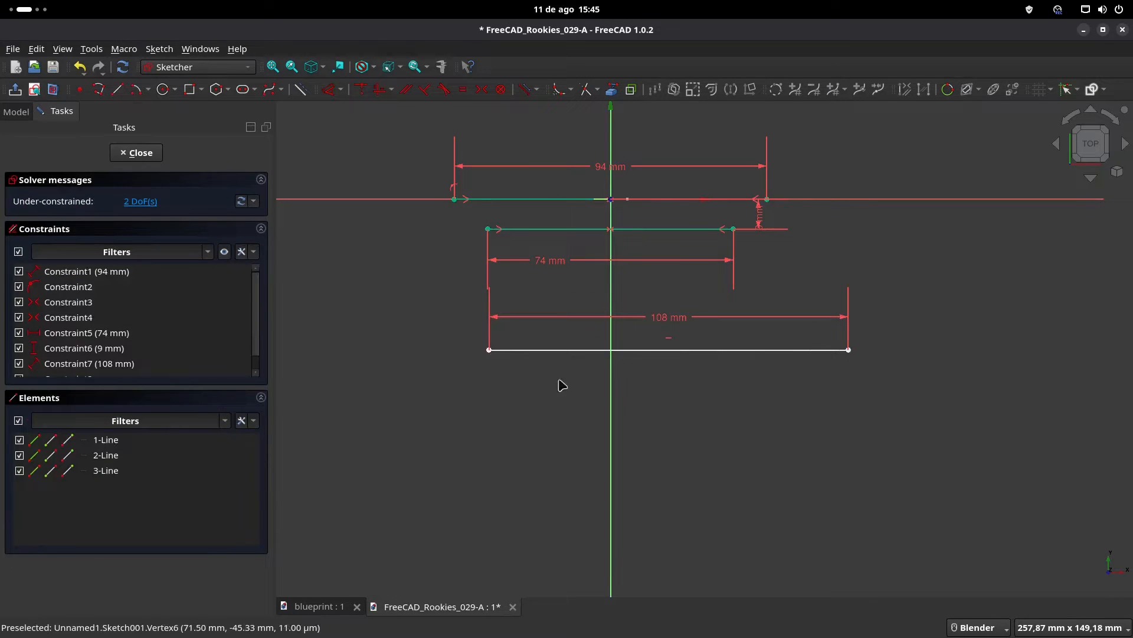
click(489, 351)
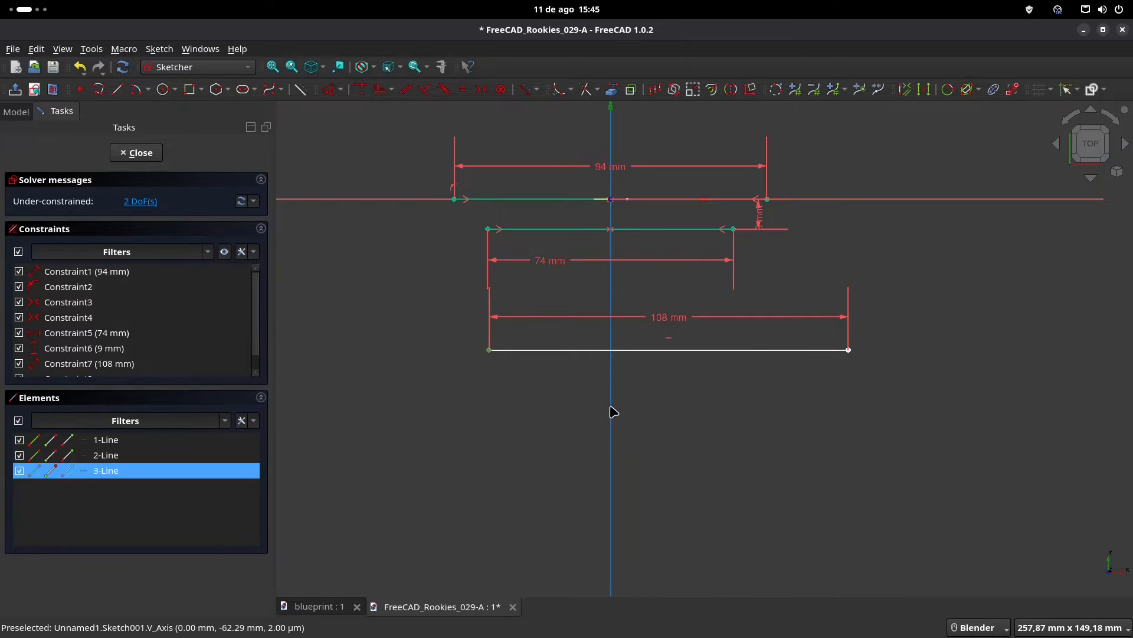
click(482, 89)
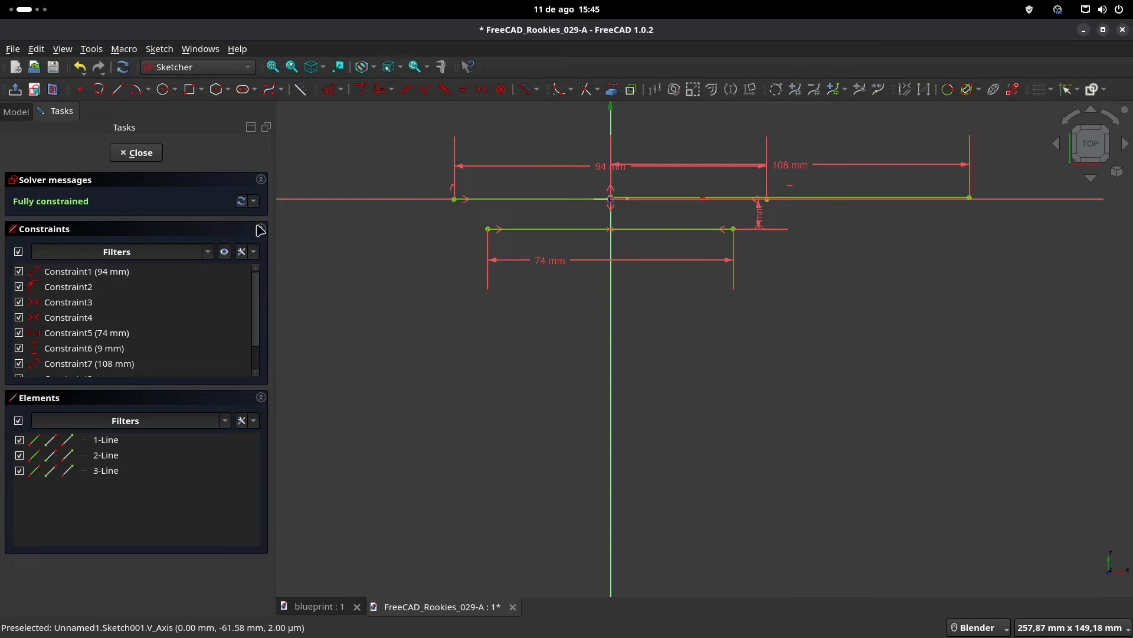
key(ctrl+z)
- Center the 108 mm line on the vertical axis about 55 mm below the origin using a symmetry constraint, removing the redundant constraint
drag(706, 351, 644, 387)
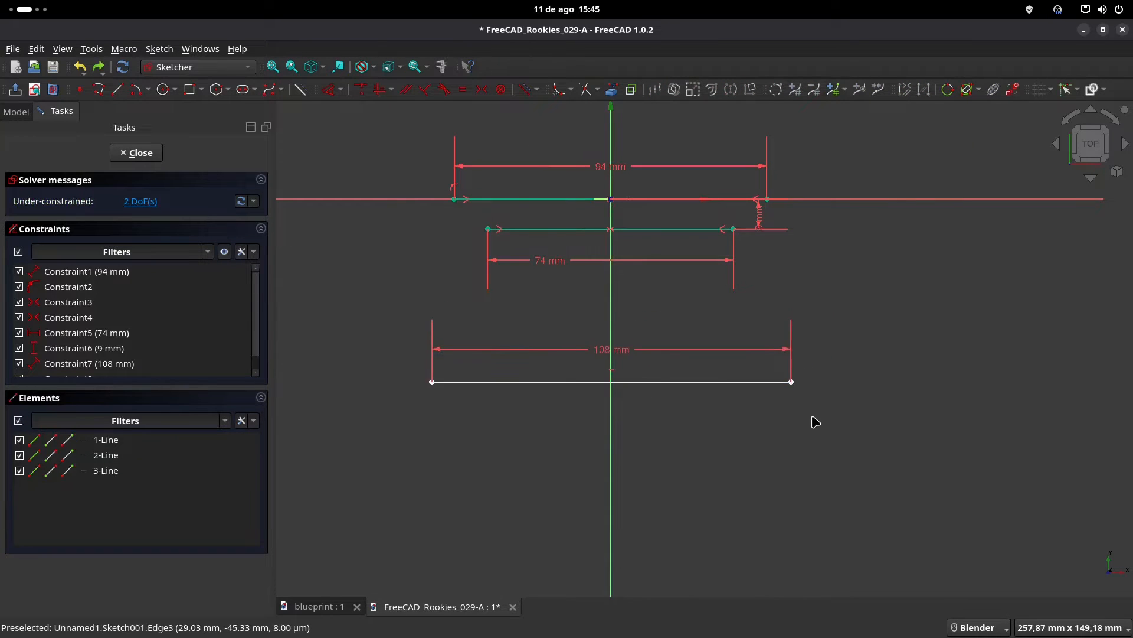
click(792, 382)
click(611, 446)
click(481, 92)
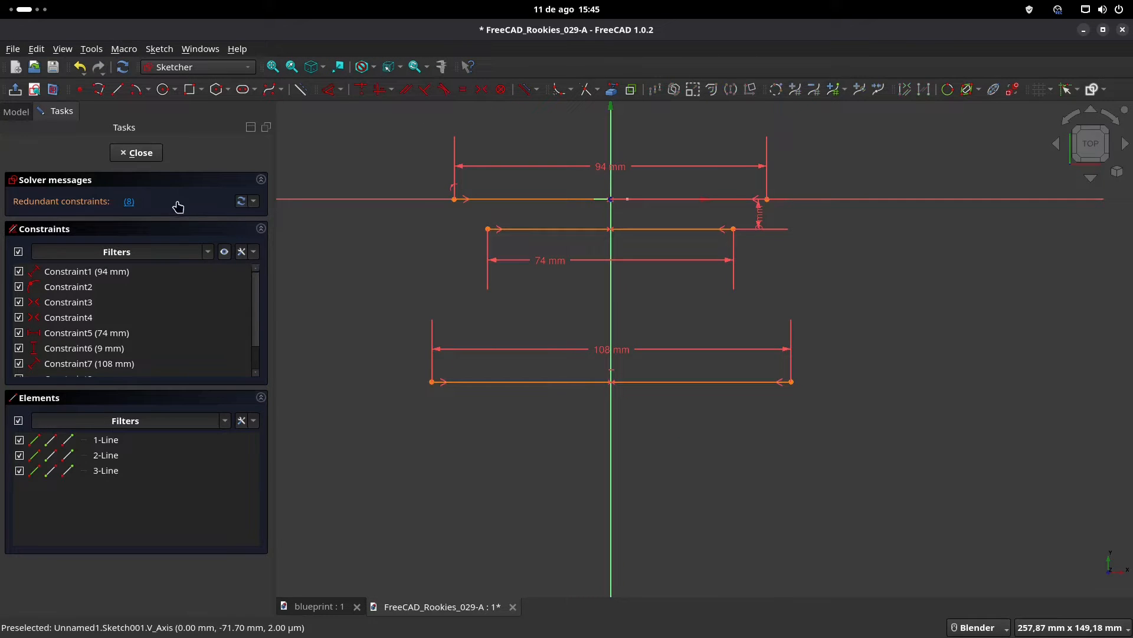
click(129, 203)
key(Delete)
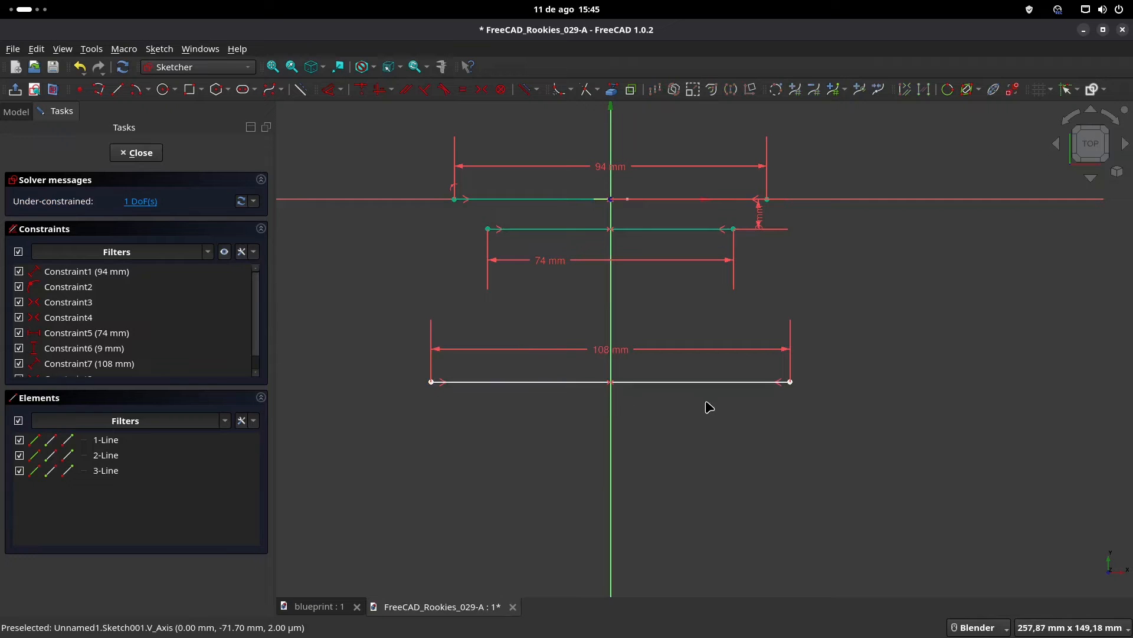
- Check the blueprint and set the vertical distance from the horizontal axis to the 108 mm line to 62 mm
click(353, 604)
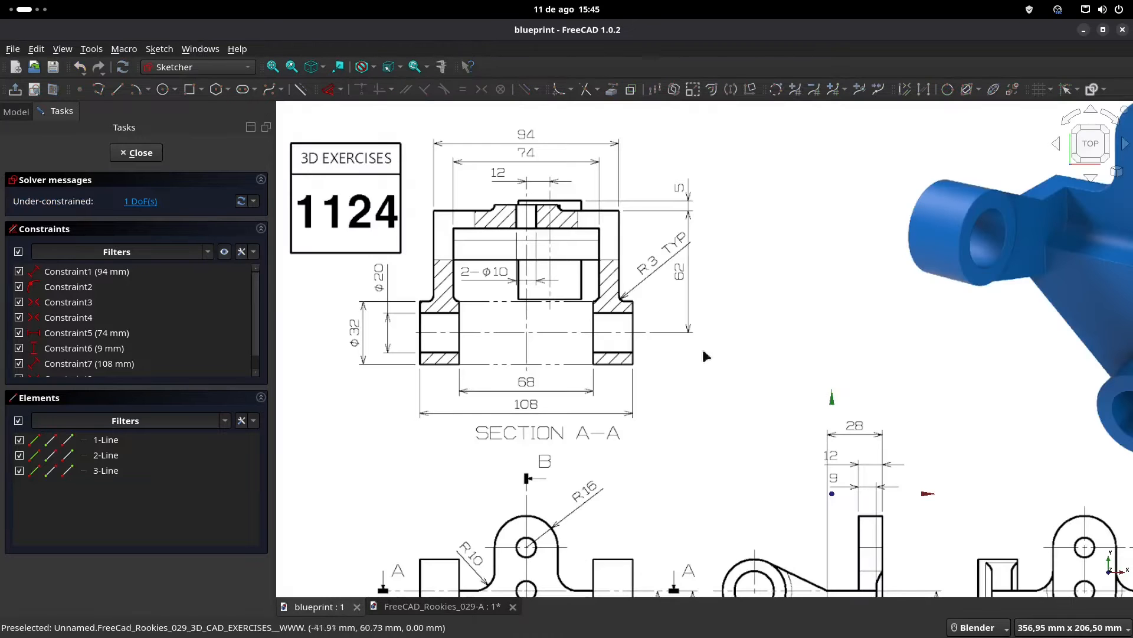
click(422, 607)
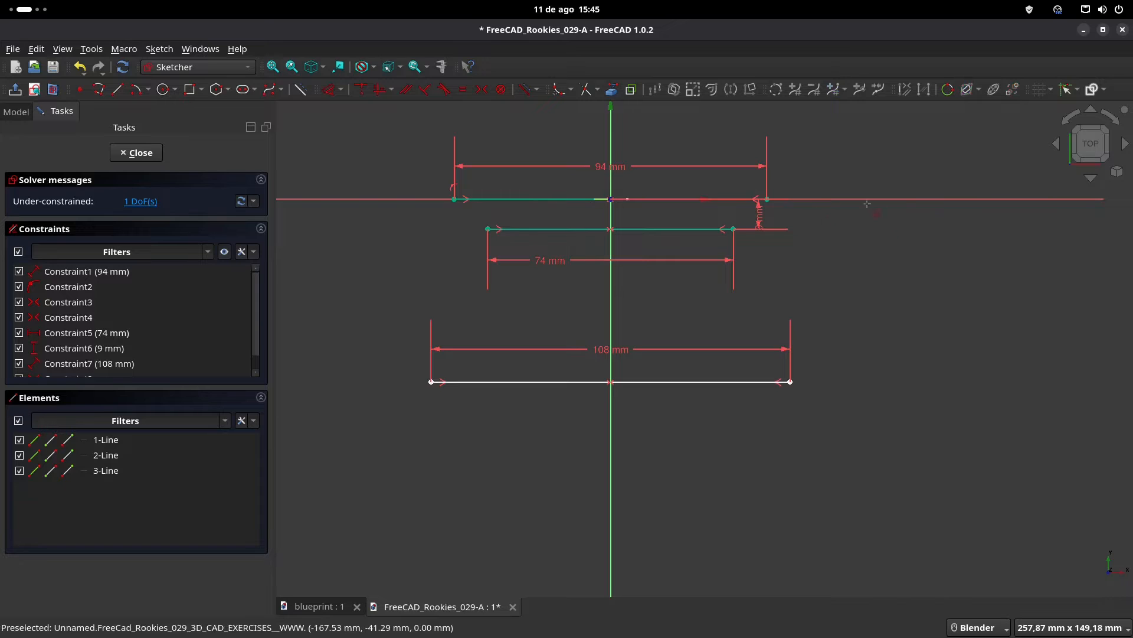
click(791, 382)
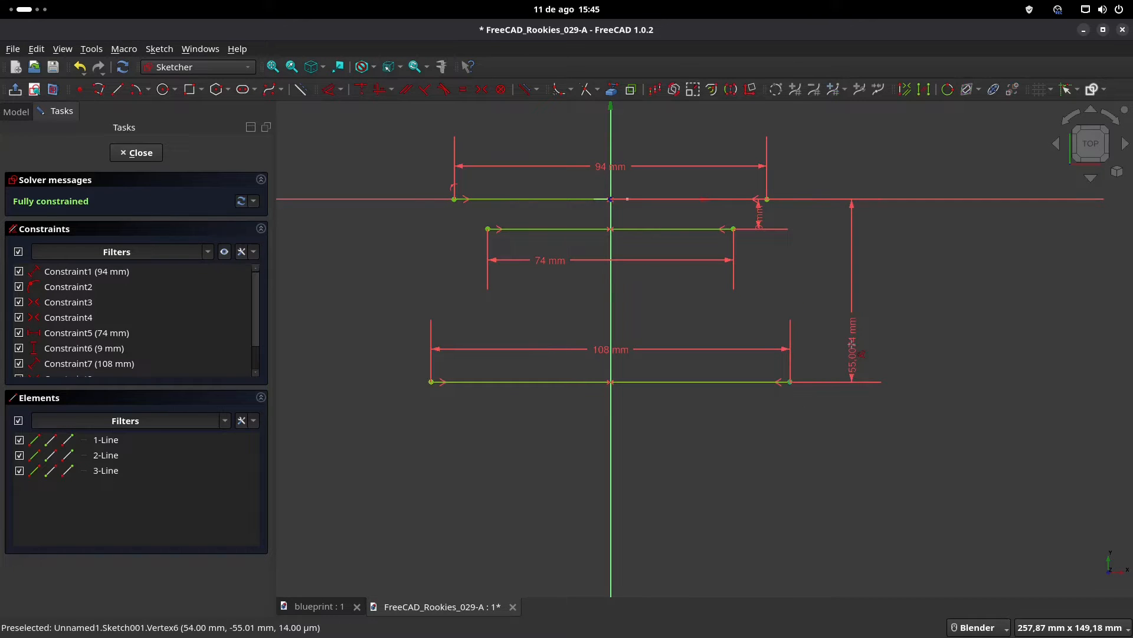
drag(860, 352, 866, 306)
double_click(859, 303)
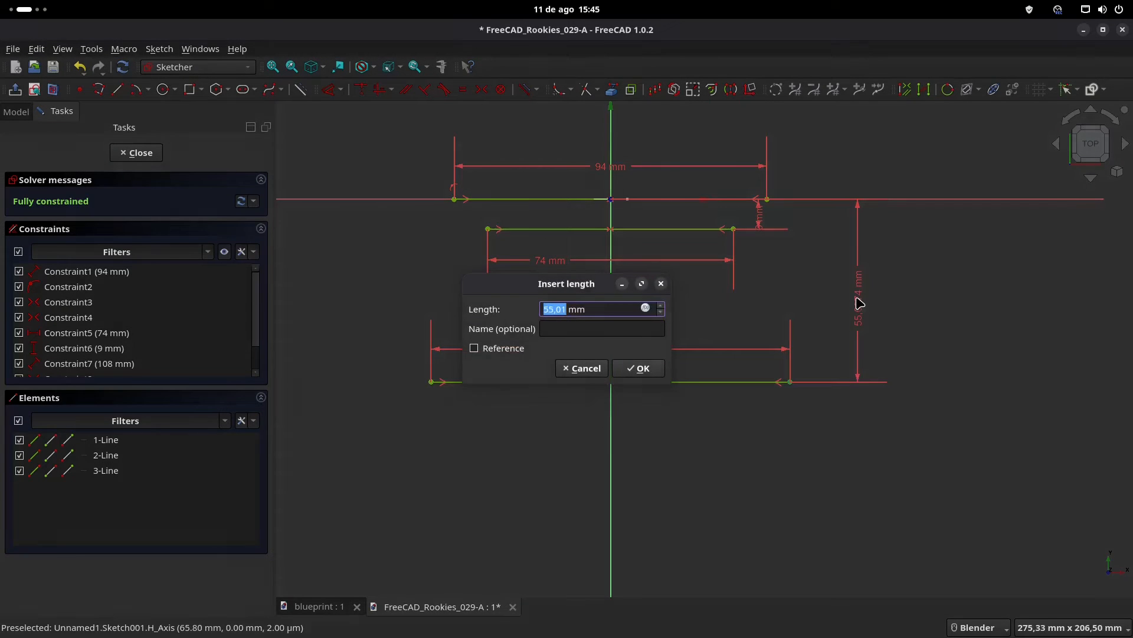
text(62)
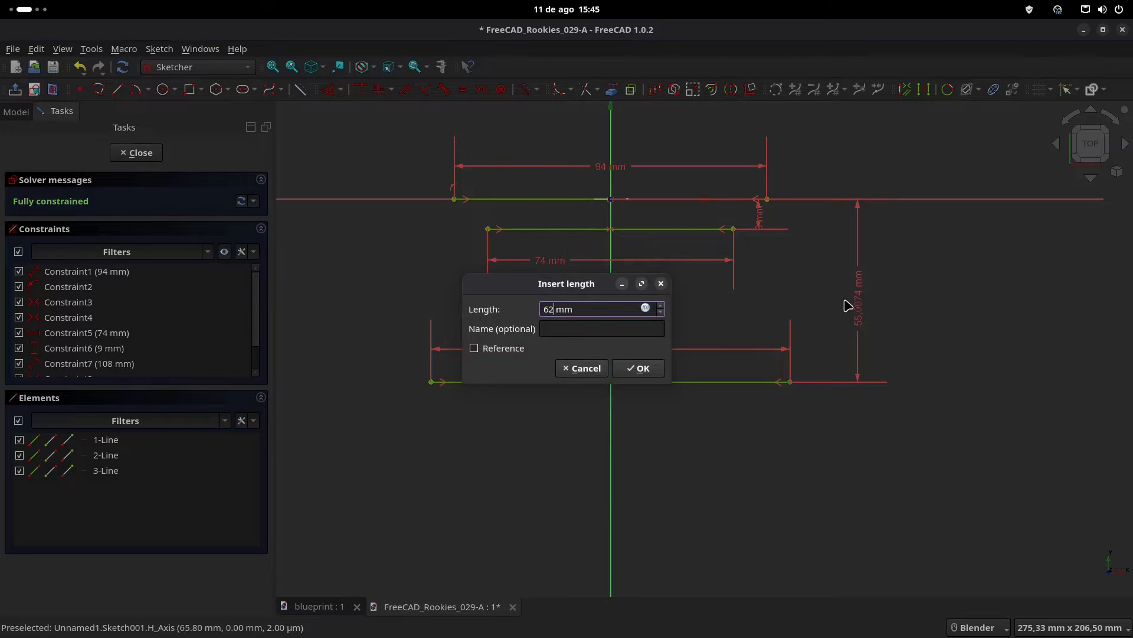
key(Return)
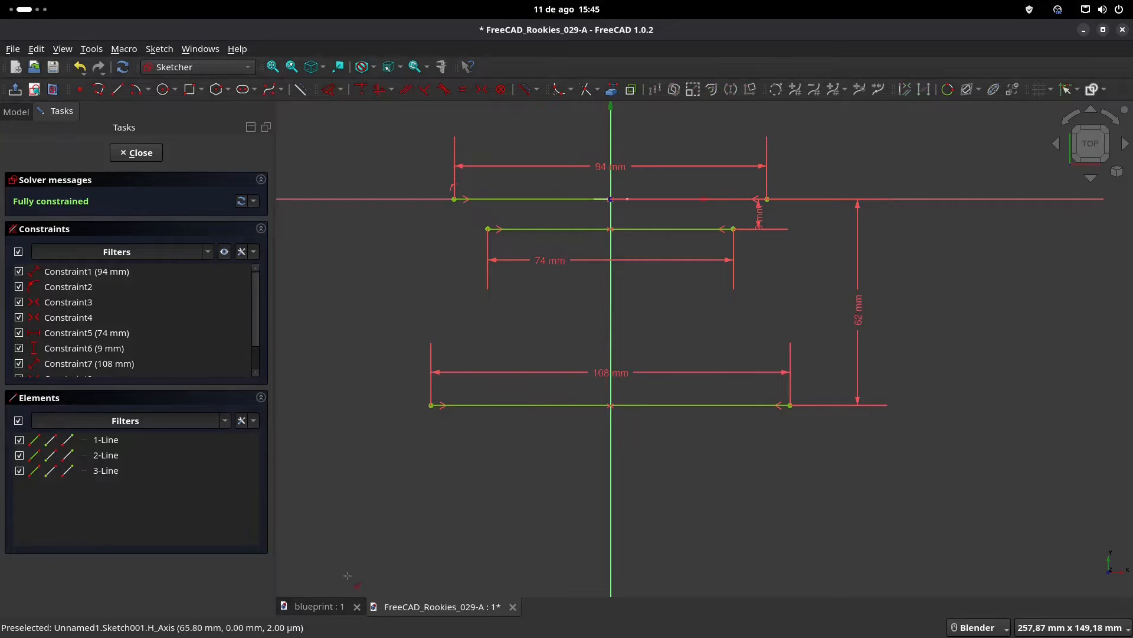
- Check section A-A and place two points on the 108 mm line, about 33 mm left and 24 mm right of the vertical axis
click(317, 606)
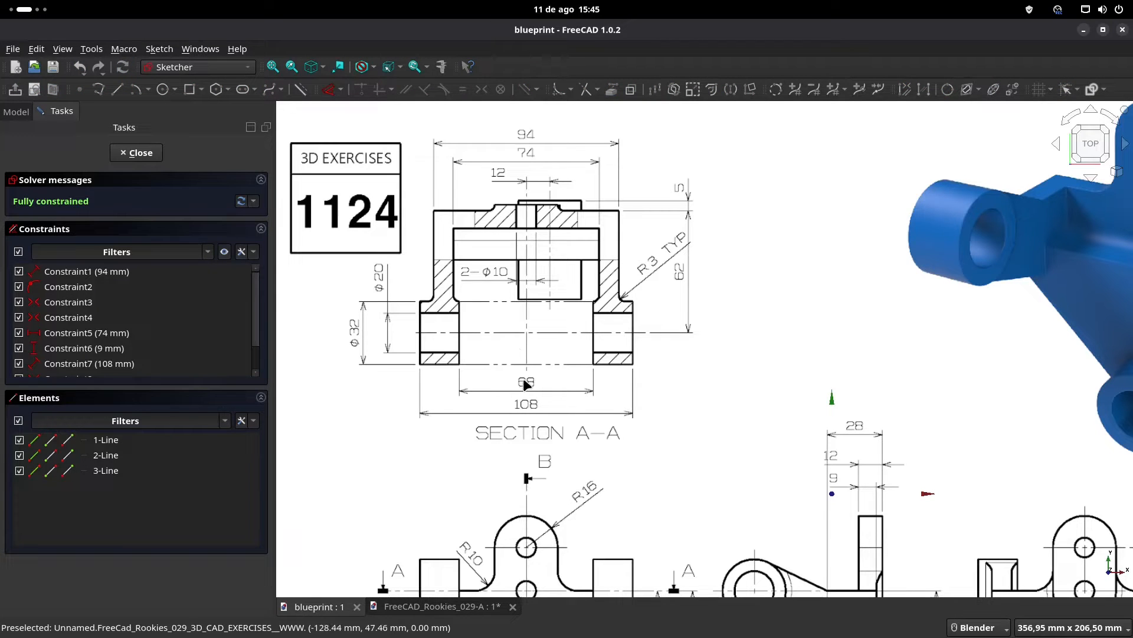
click(467, 606)
click(80, 90)
click(501, 405)
click(692, 405)
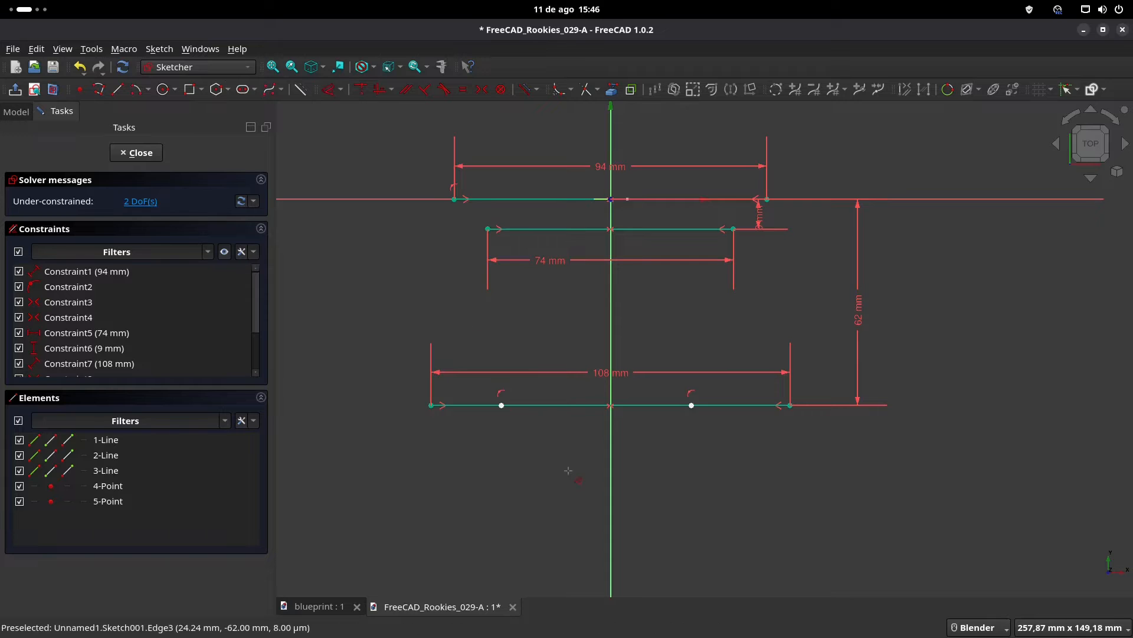
- Set the horizontal distance between the two points on the 108 mm line to 68 mm
click(502, 406)
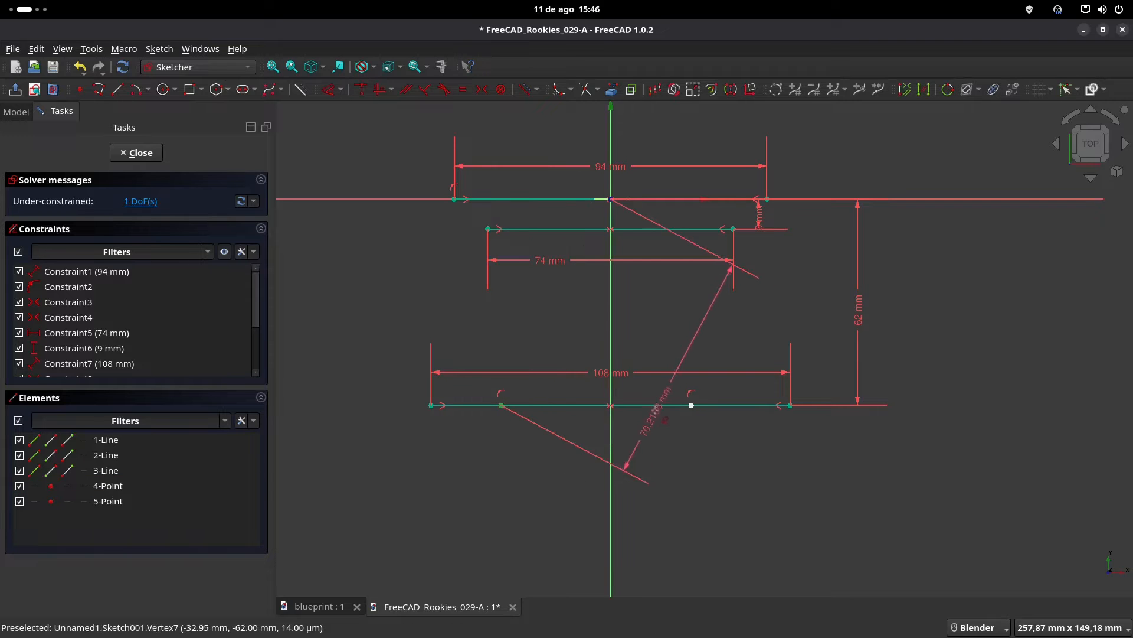
click(692, 406)
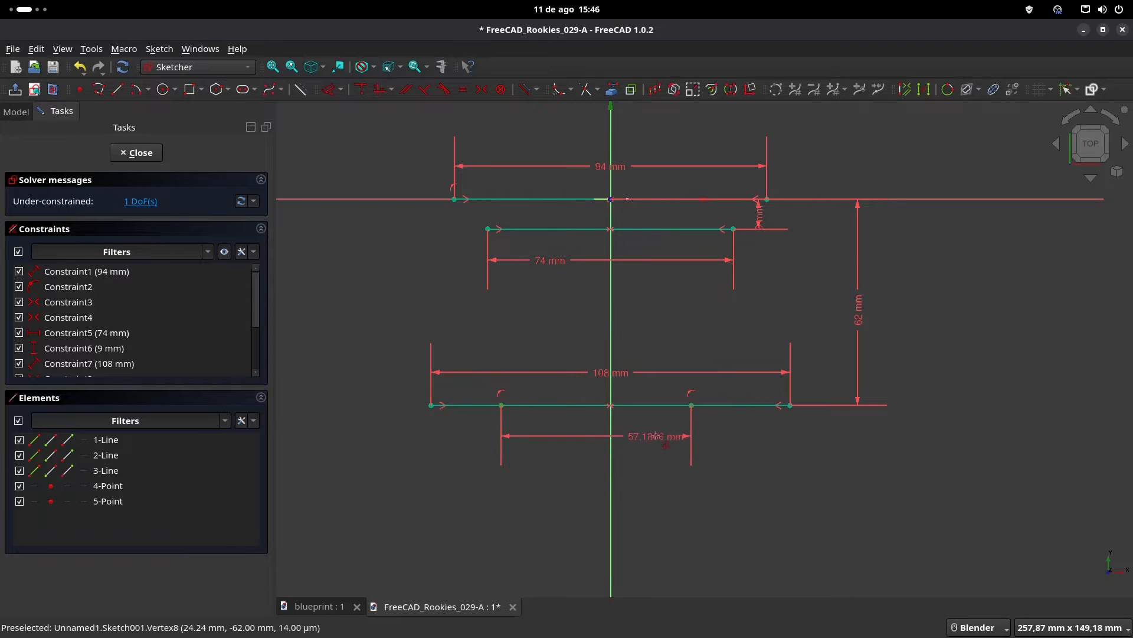
click(657, 439)
text(68)
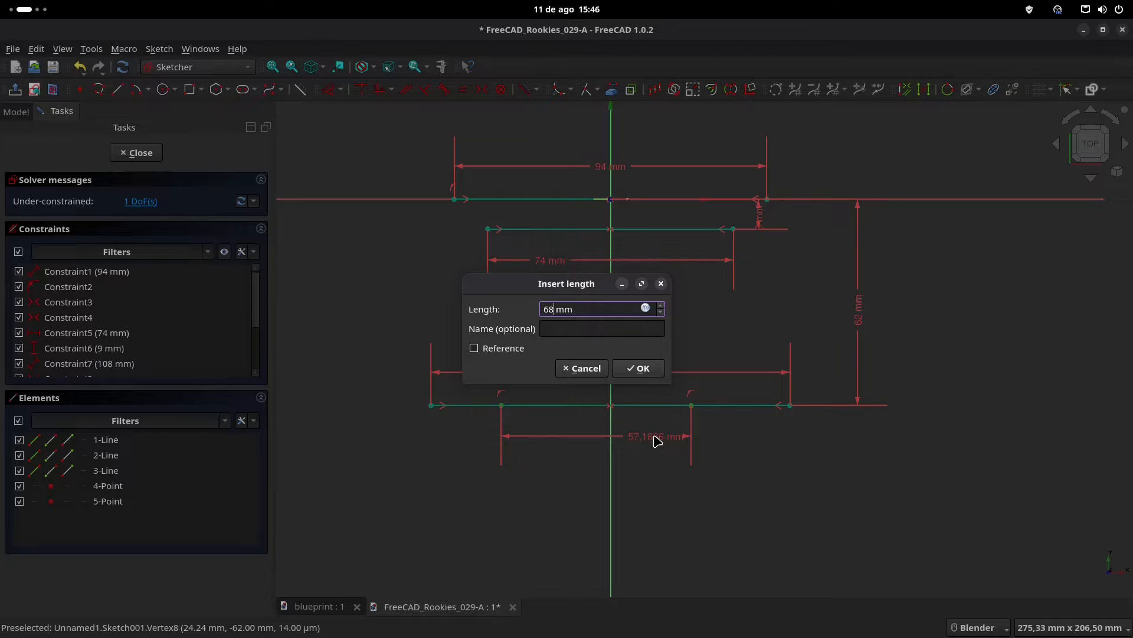
key(Return)
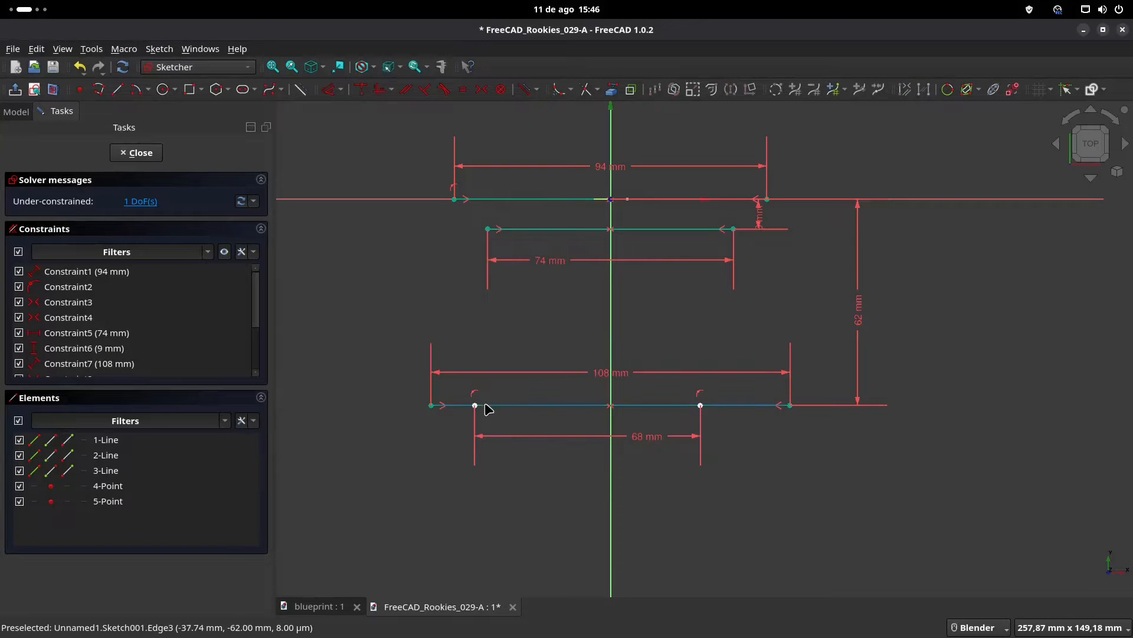
- Make the two points on the 108 mm line symmetric about the vertical axis and close the sketch
click(474, 406)
click(701, 406)
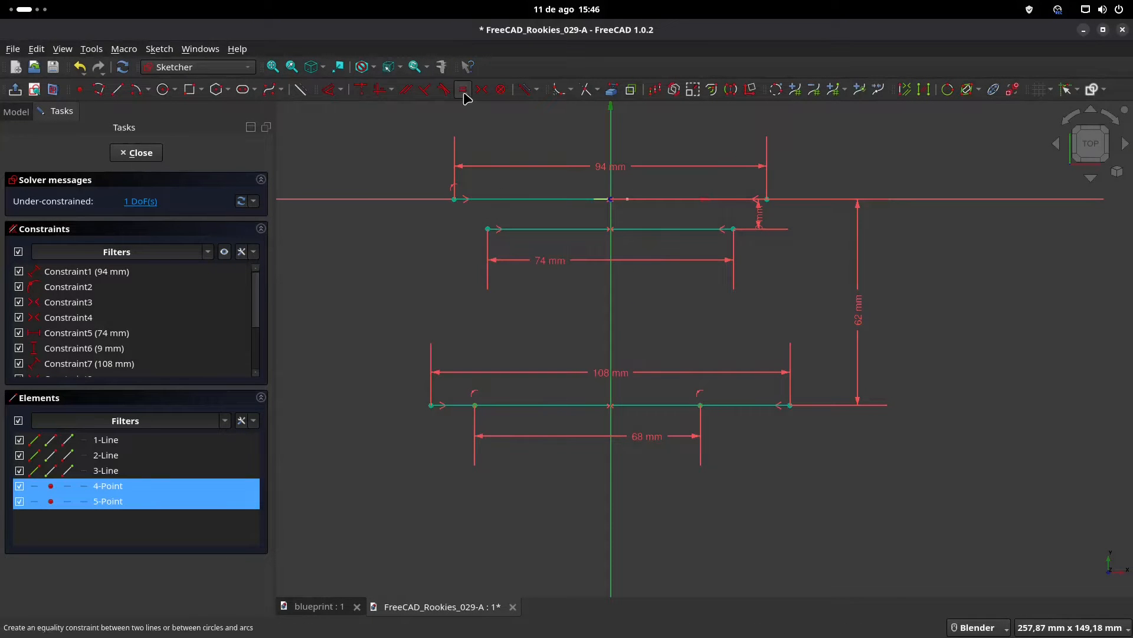
click(482, 89)
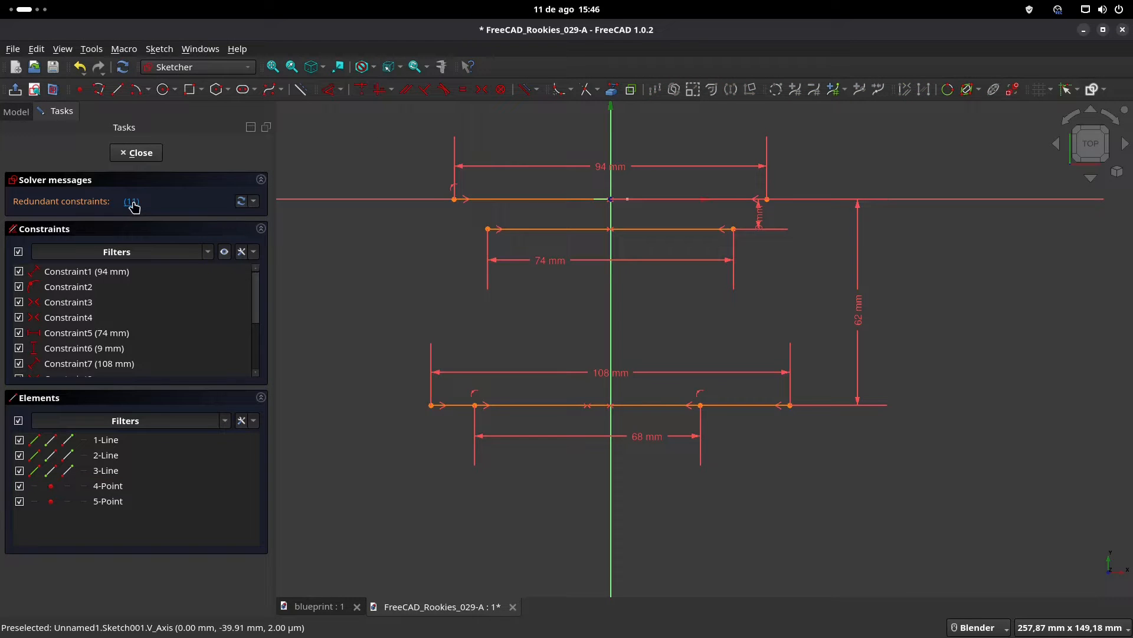
click(137, 153)
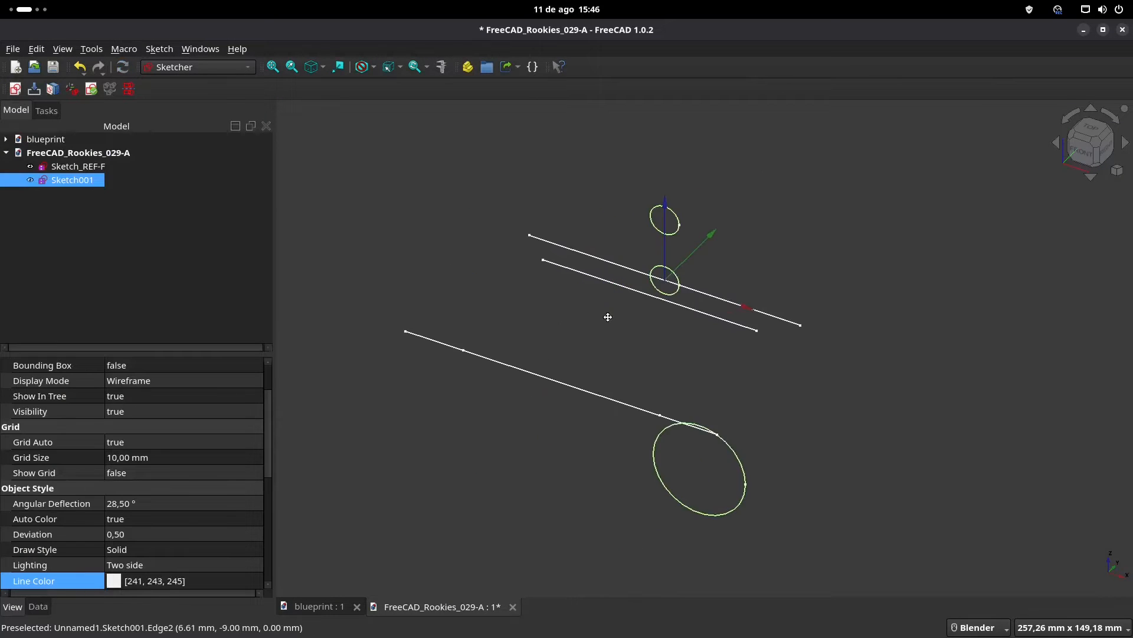
- Rename the section A-A reference sketch as Sketch_REF-T
click(72, 180)
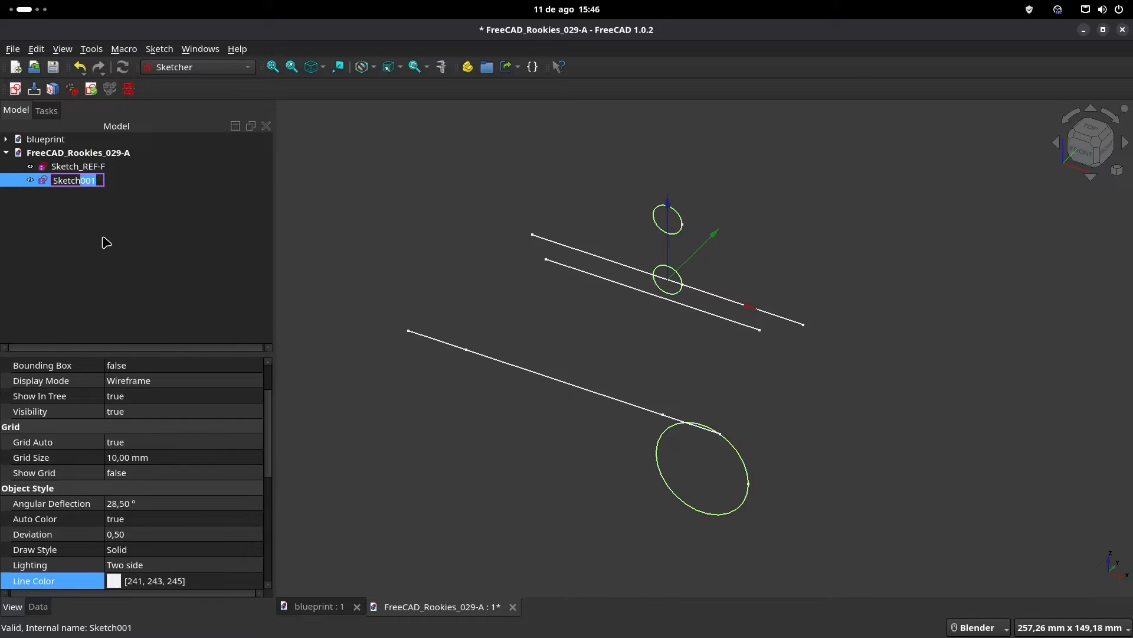
text(_REF-T)
key(Return)
- Set the line color of Sketch_REF-T to light blue #55aaff and save the document
middle_drag(565, 323, 519, 317)
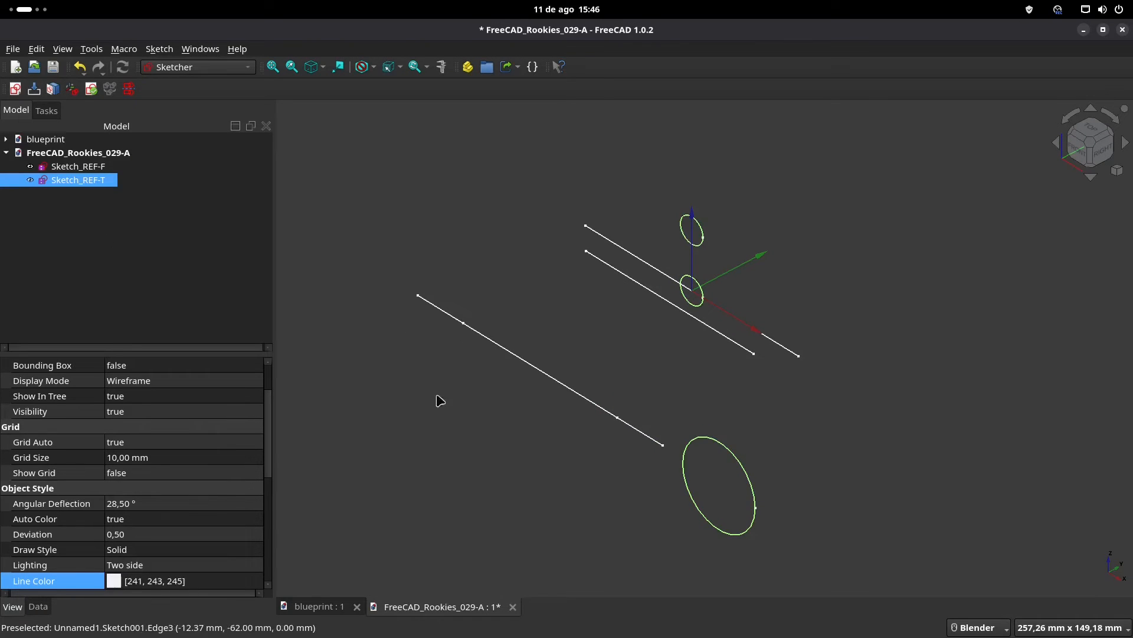
click(150, 583)
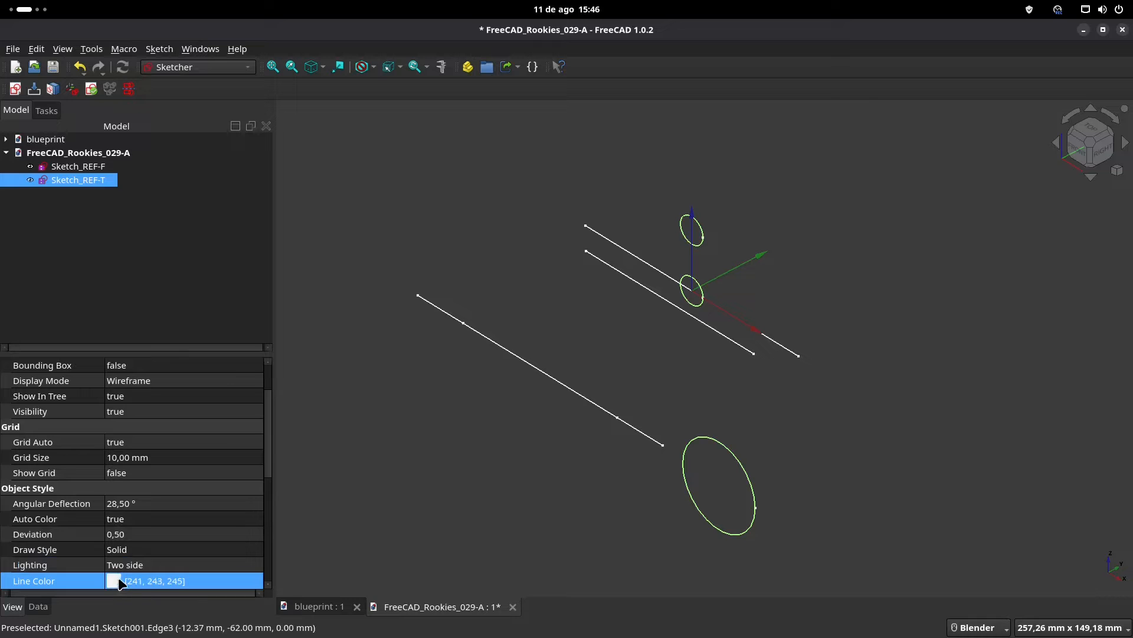
click(169, 578)
click(191, 580)
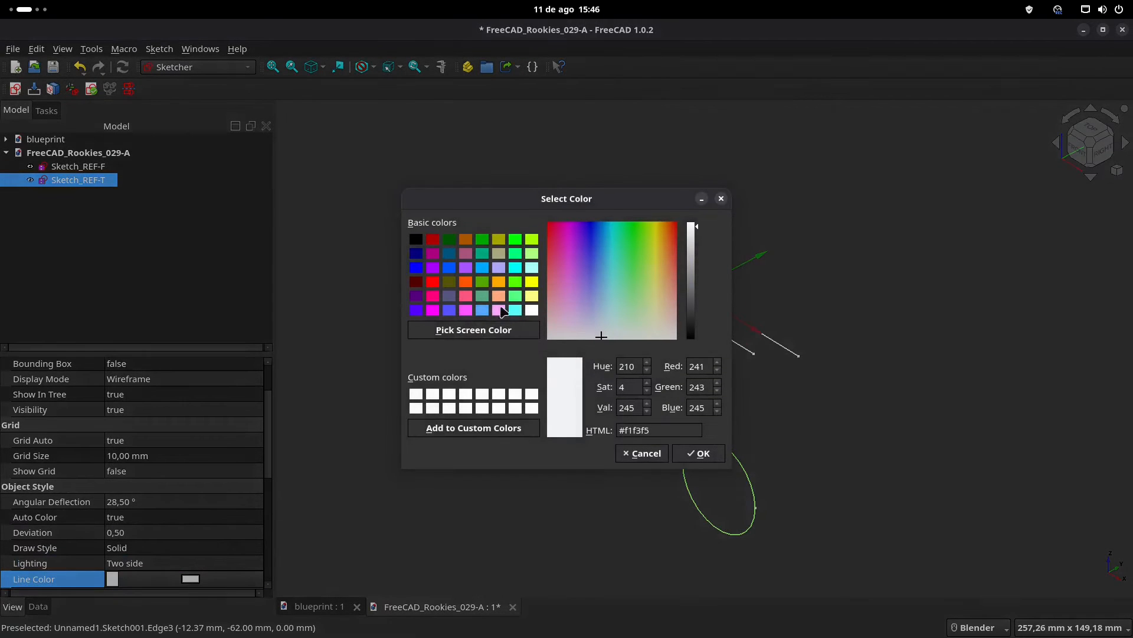
click(483, 309)
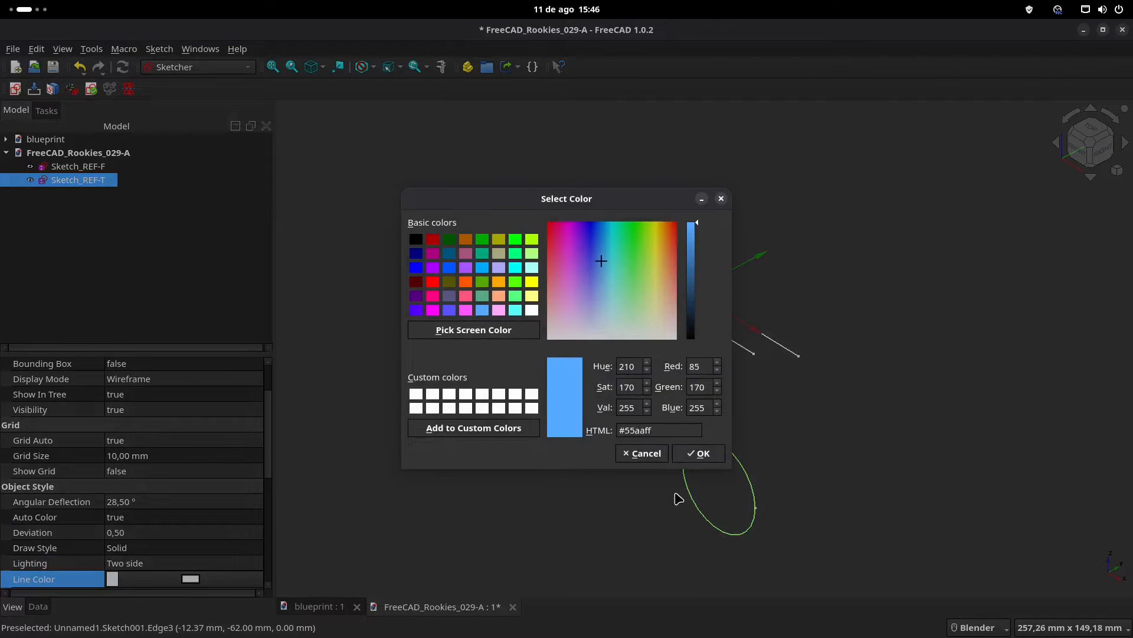
click(699, 452)
click(393, 366)
shift+middle_drag(537, 347, 515, 301)
scroll(596, 353, down, 3)
mouse_move(630, 299)
middle_down()
mouse_move(494, 304)
mouse_move(637, 317)
middle_up()
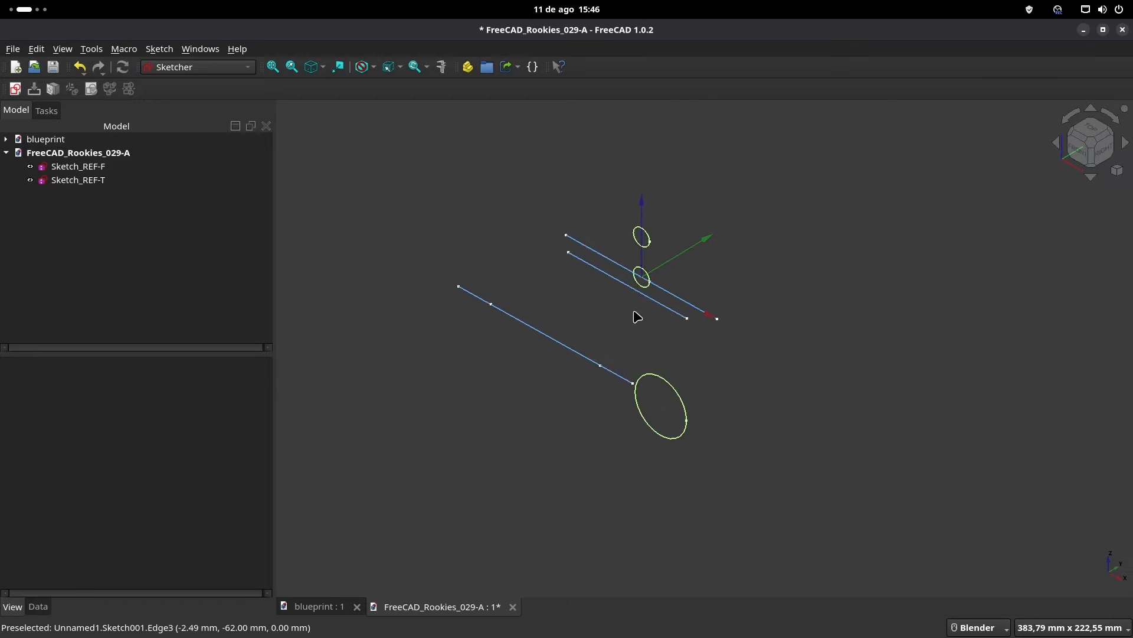
key(ctrl+s)
- Check the side view in the blueprint and create a new sketch on the YZ plane of the bracket document
click(319, 606)
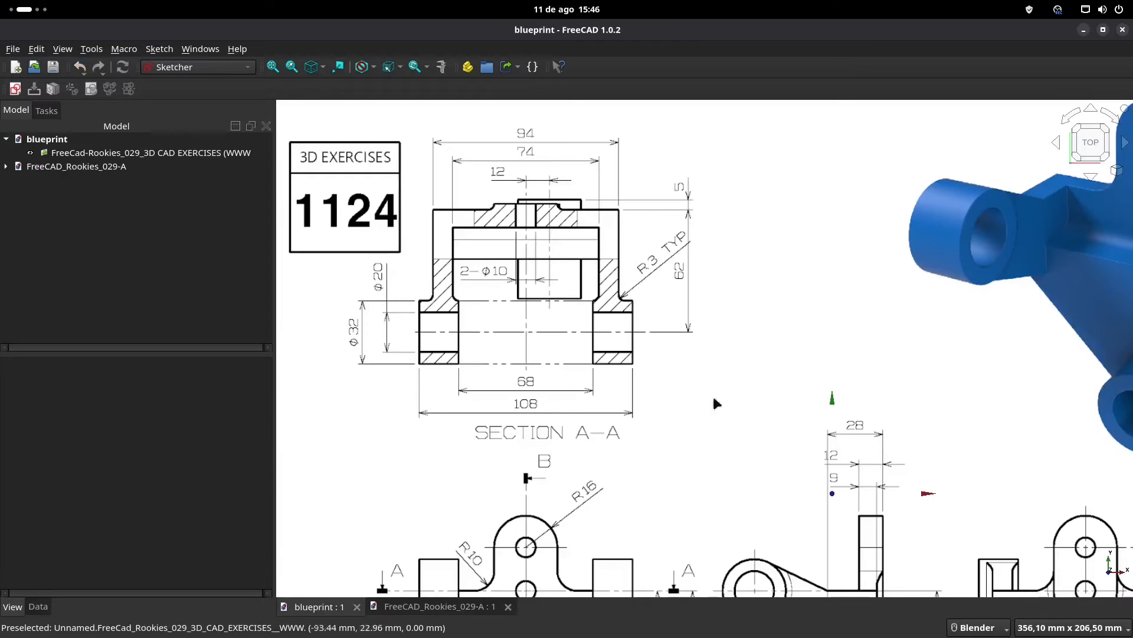
scroll(715, 413, down, 4)
shift+middle_drag(764, 396, 679, 326)
shift+middle_drag(740, 372, 685, 338)
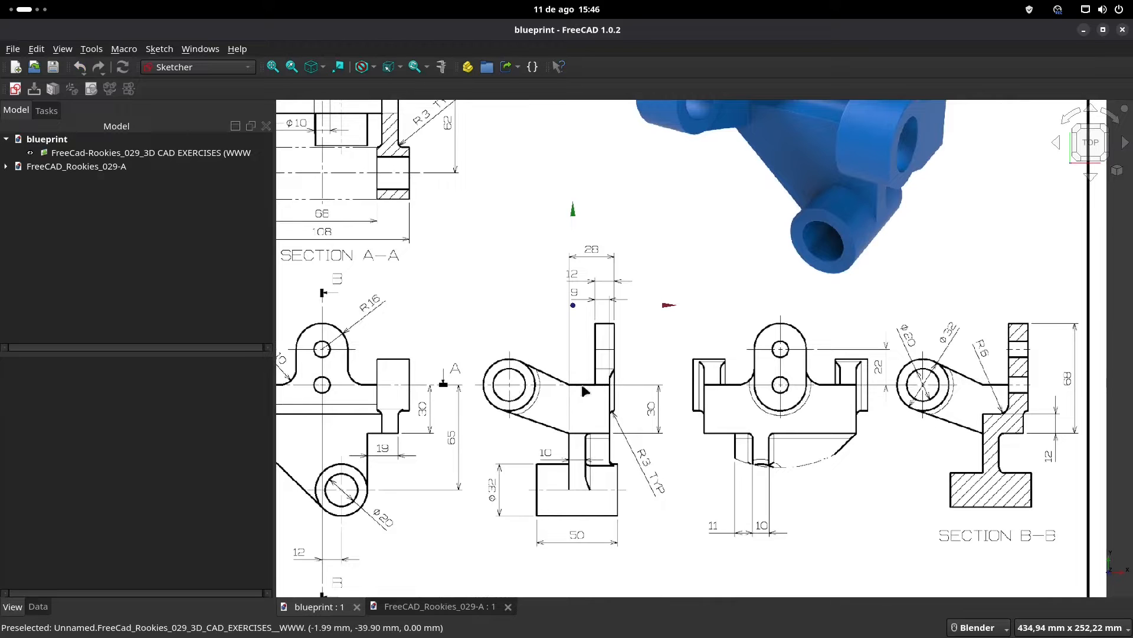
scroll(595, 273, up, 1)
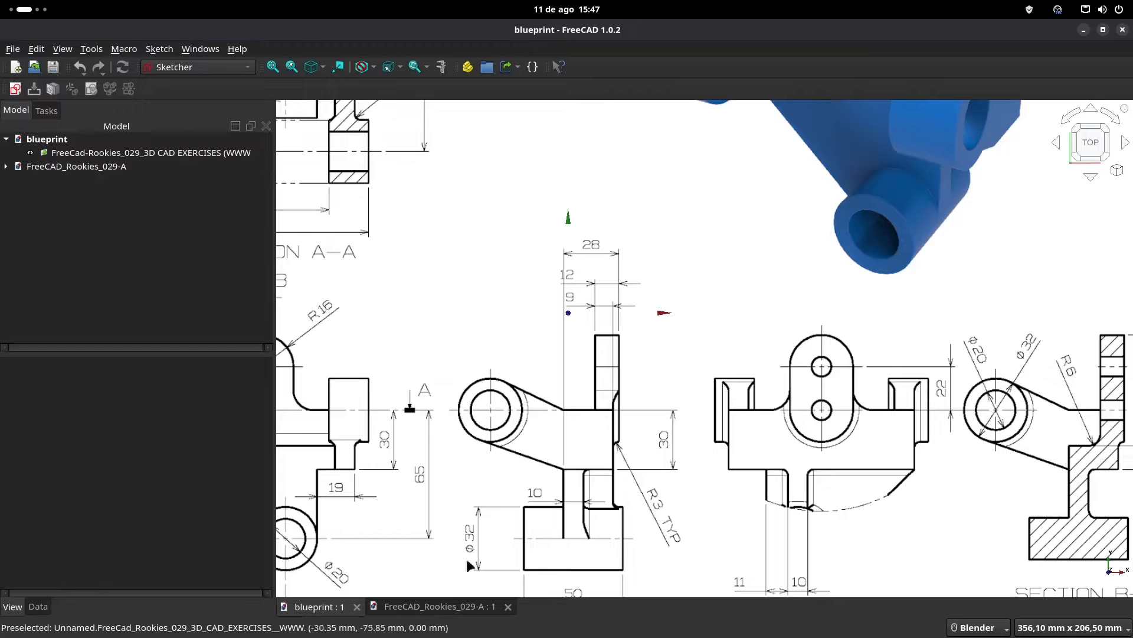
click(437, 609)
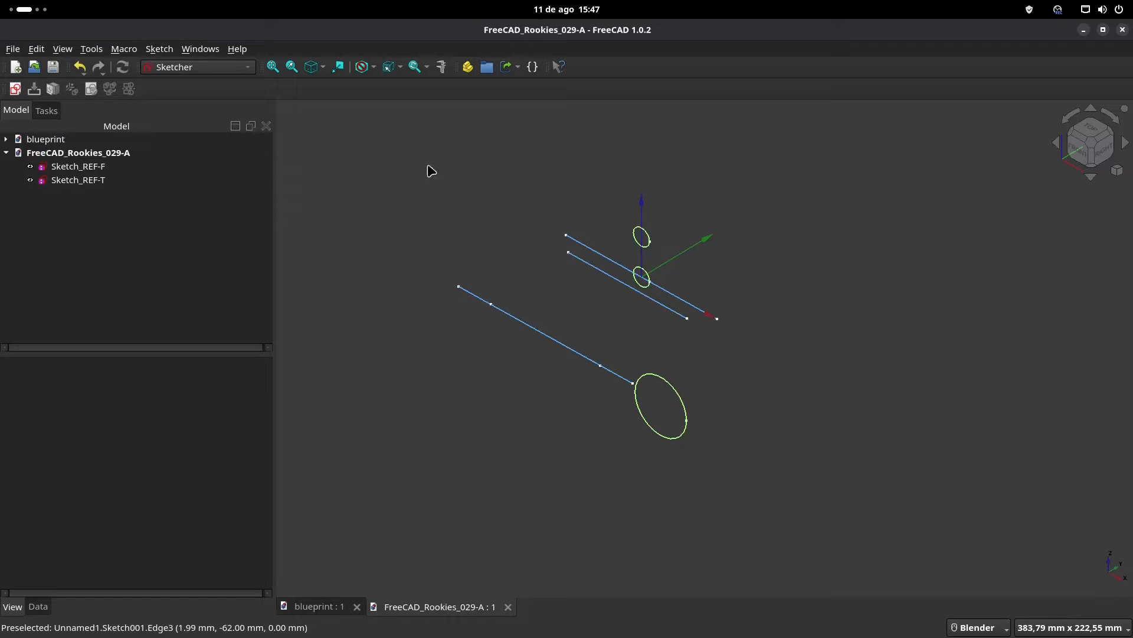
click(15, 88)
click(543, 314)
click(544, 330)
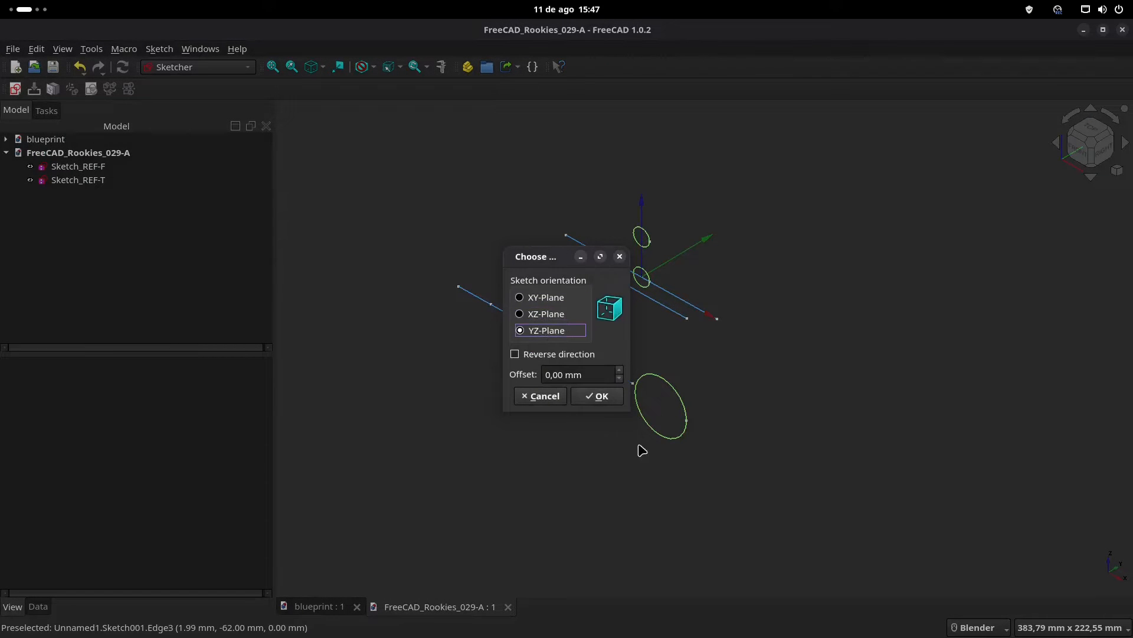
click(612, 402)
- Draw a circle about 40 mm in diameter centered on the horizontal axis, about 76 mm left of the origin
scroll(490, 205, up, 1)
click(164, 89)
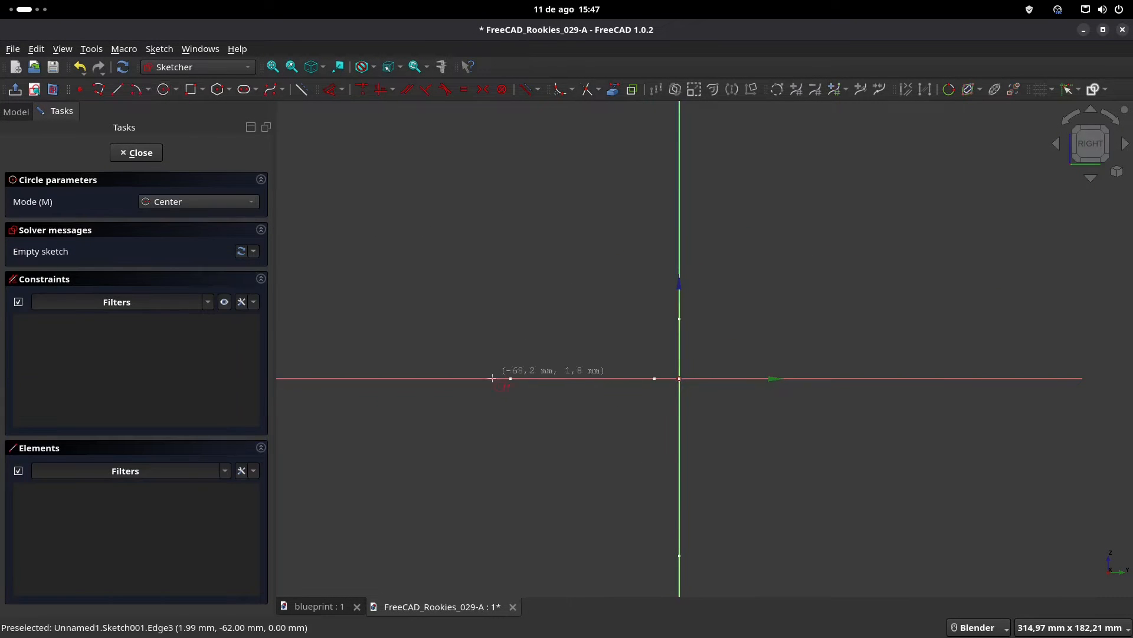
click(473, 378)
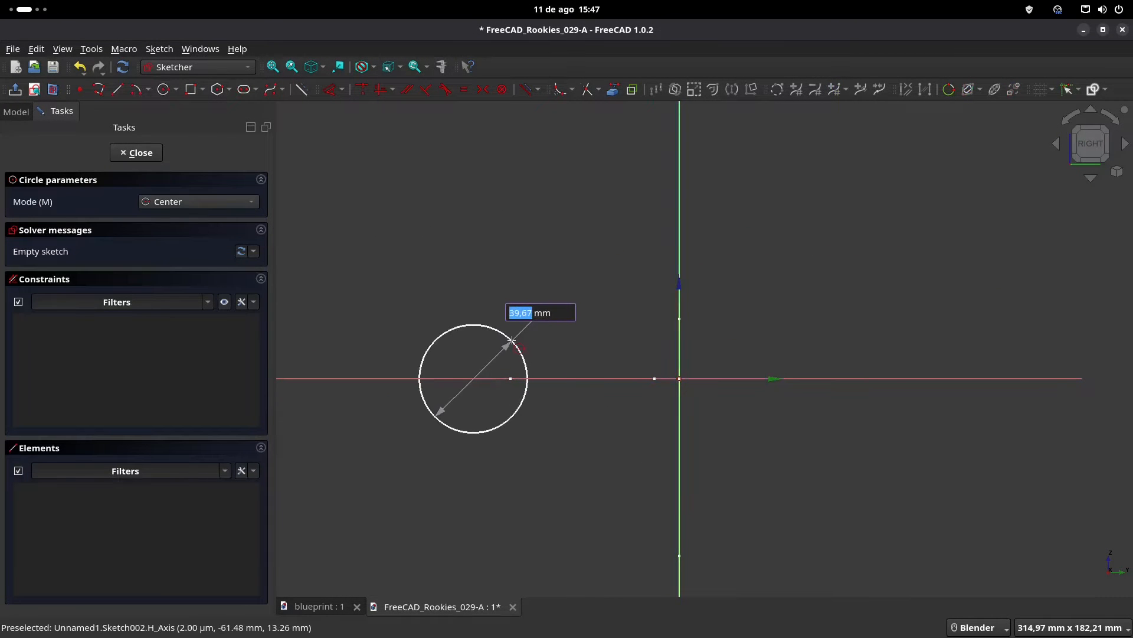
click(512, 341)
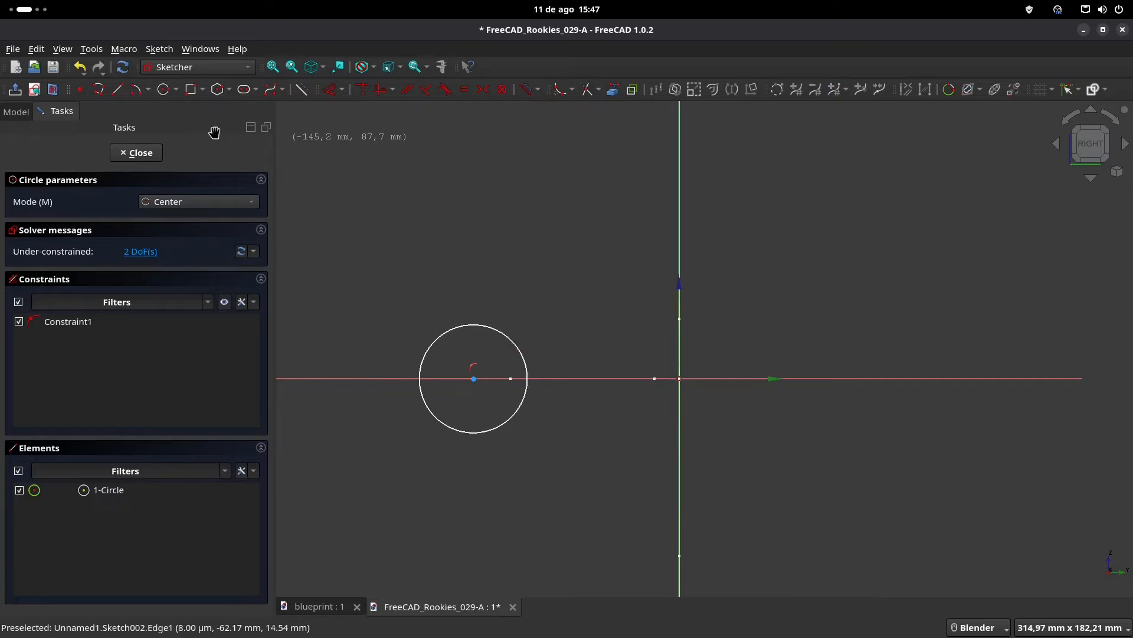
- Check section A-A in the blueprint and set the horizontal distance from the vertical axis to the circle's center to 62 mm
click(321, 606)
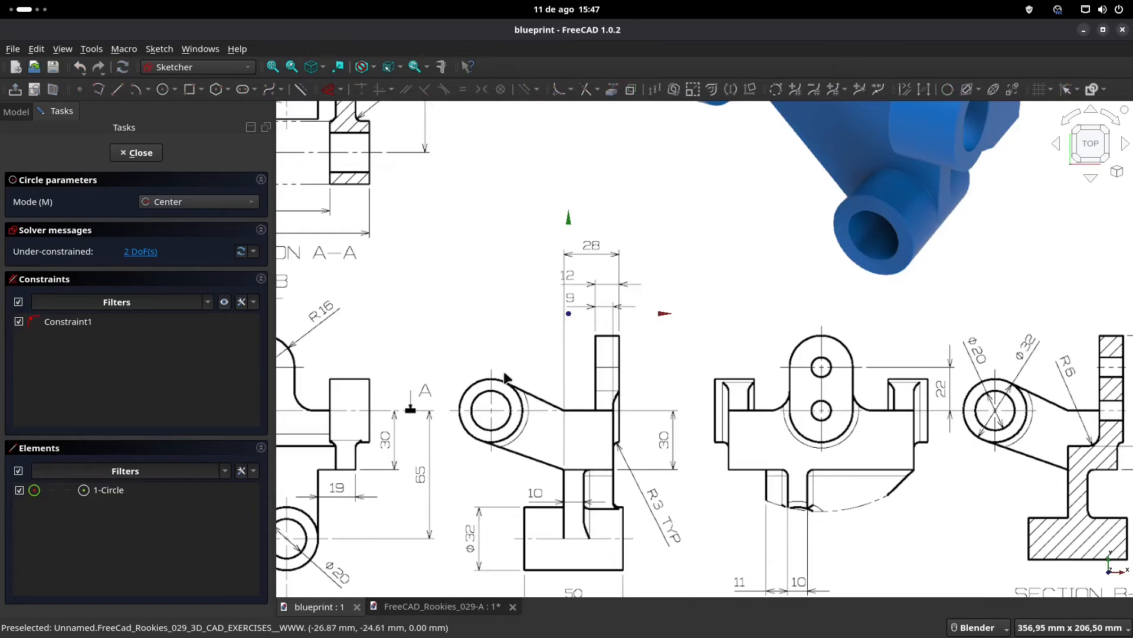
scroll(476, 301, up, 3)
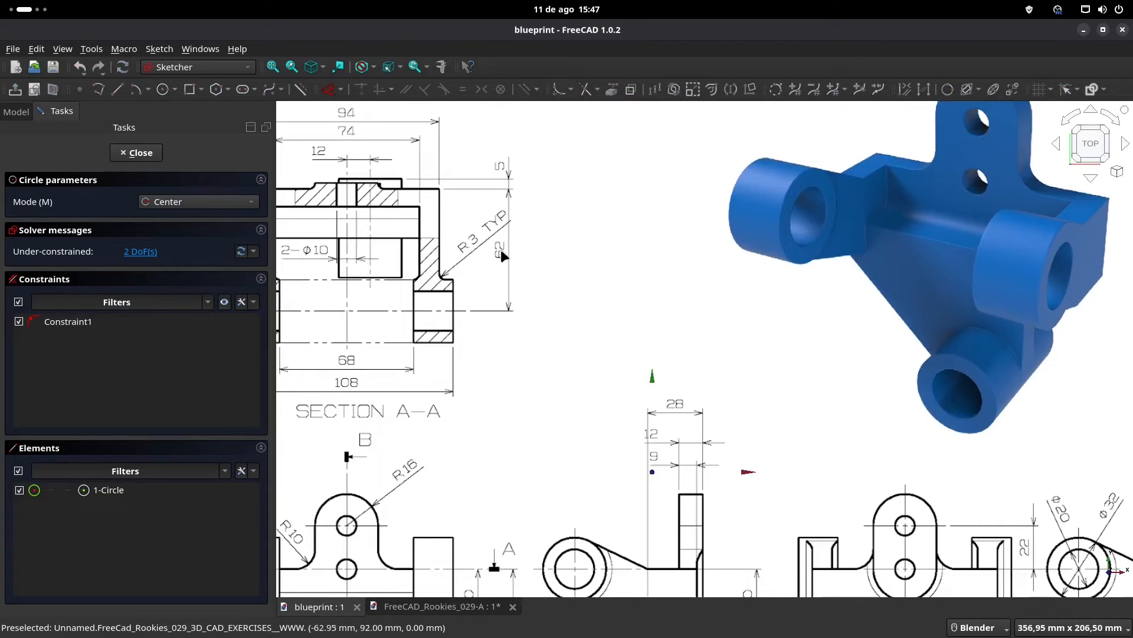
click(441, 606)
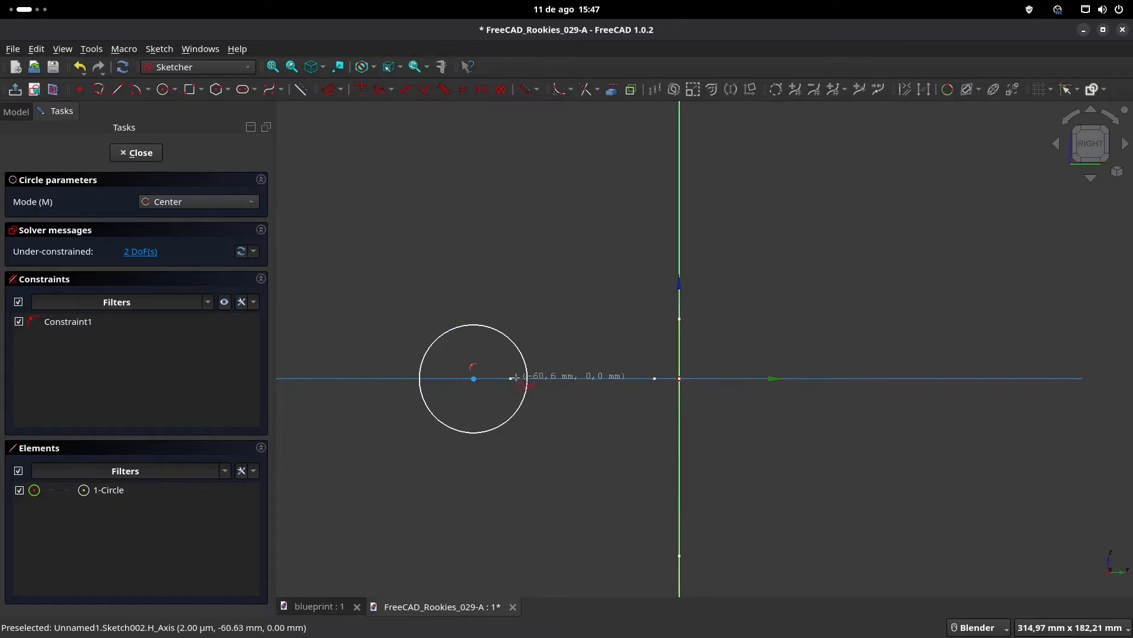
right_click(527, 296)
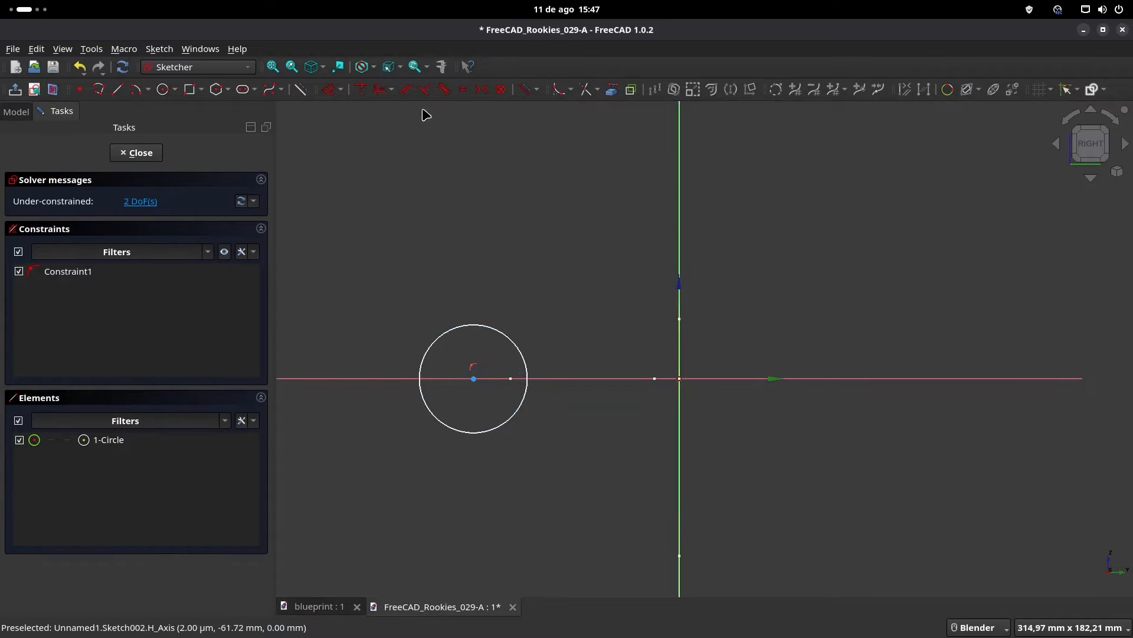
click(327, 90)
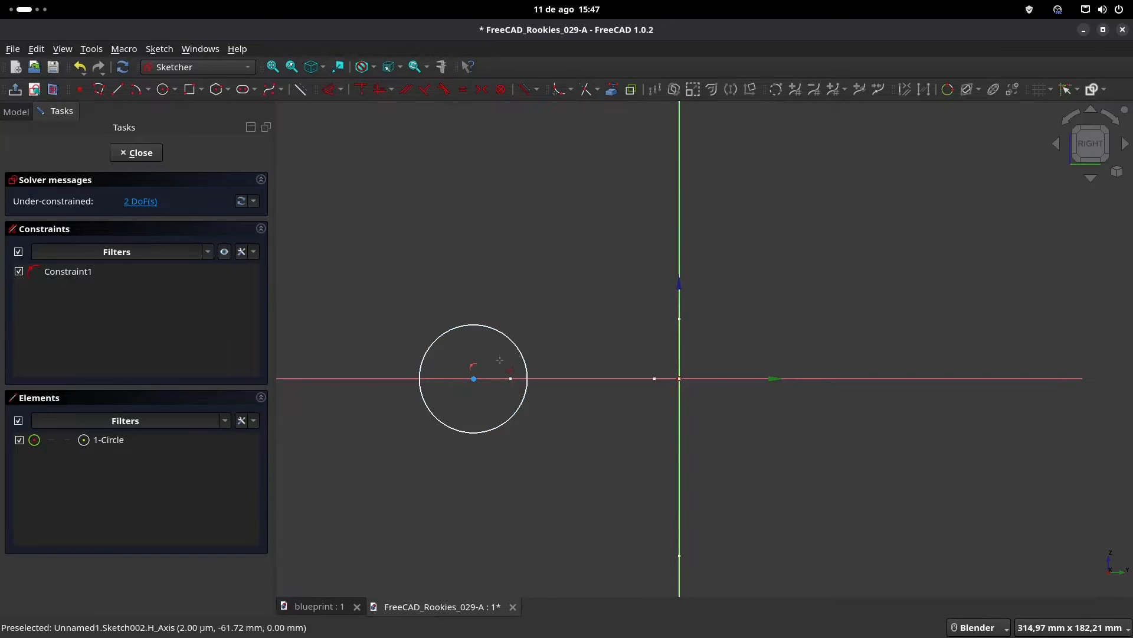
click(474, 378)
click(526, 287)
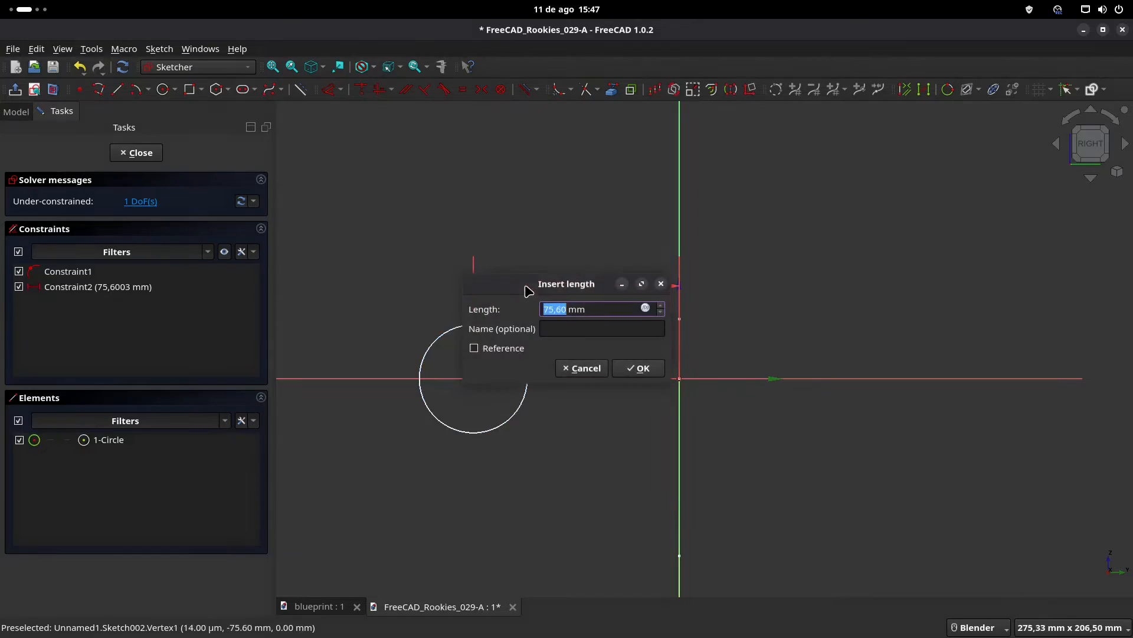
text(62)
key(Return)
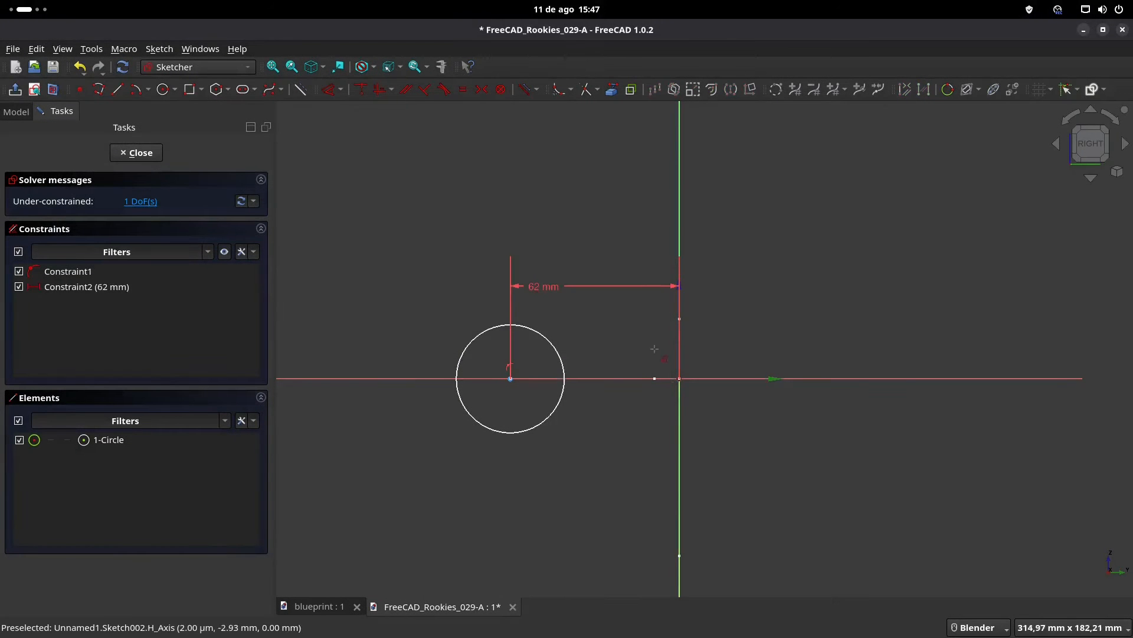
- Set the circle's diameter to 32 mm
click(471, 348)
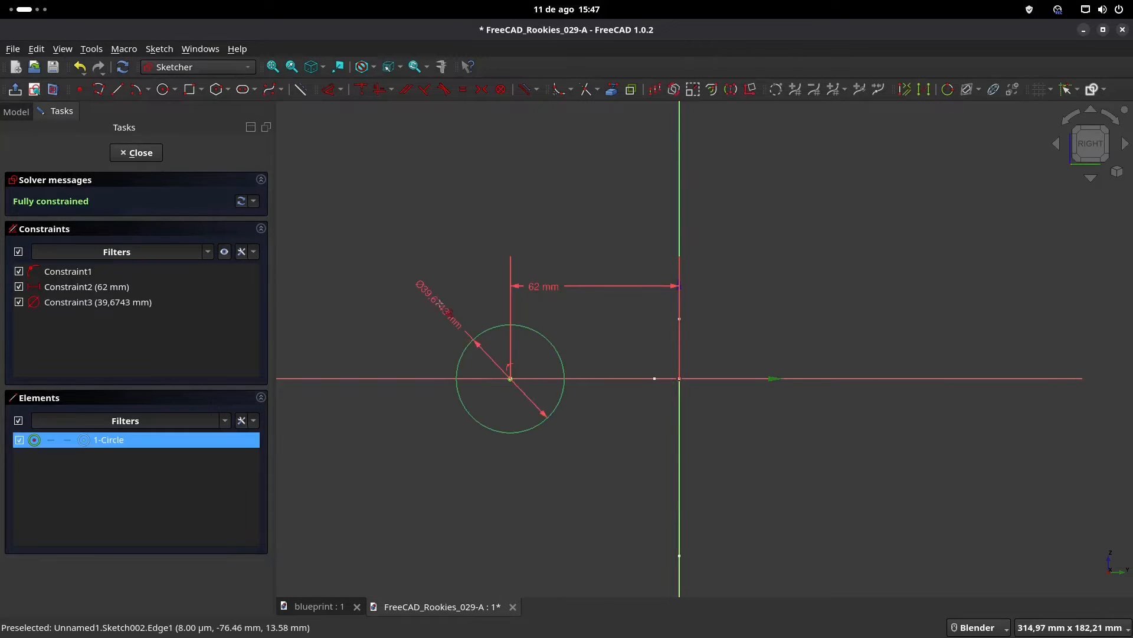
click(440, 302)
text(32)
key(Return)
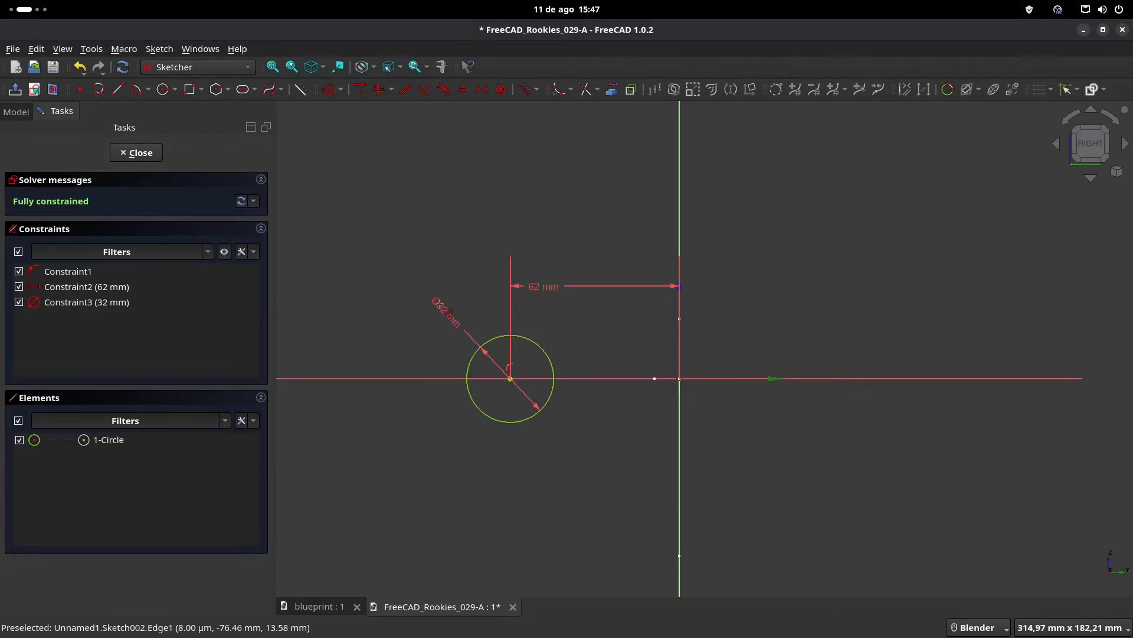
- Draw a 25 mm line from the origin leftward along the horizontal axis and close the sketch
click(117, 90)
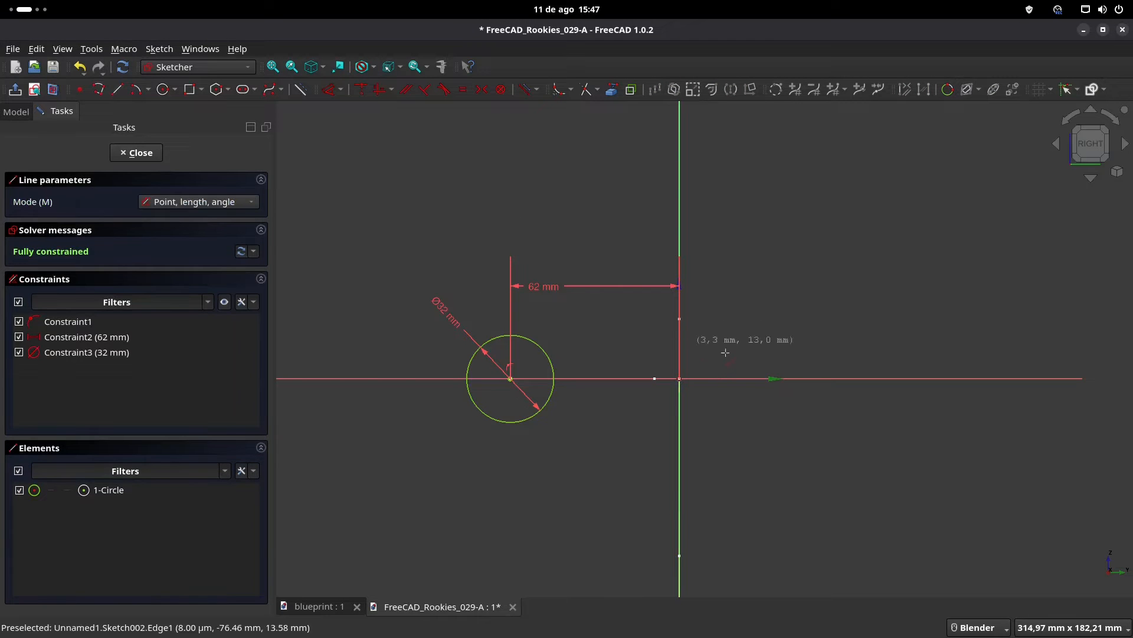
click(679, 378)
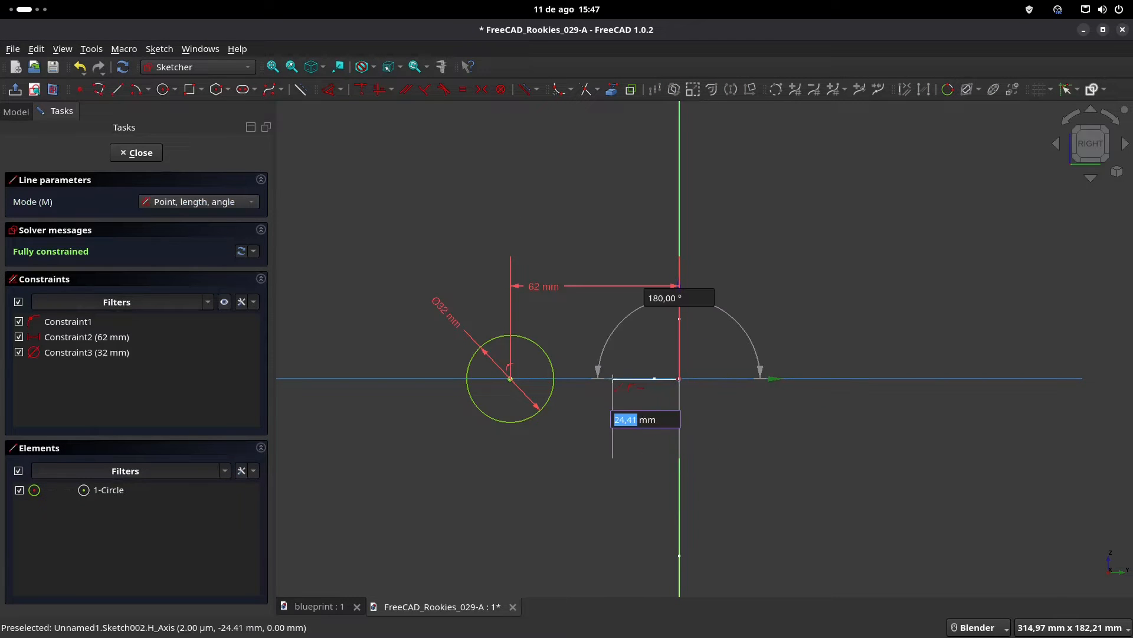
text(25)
key(Tab)
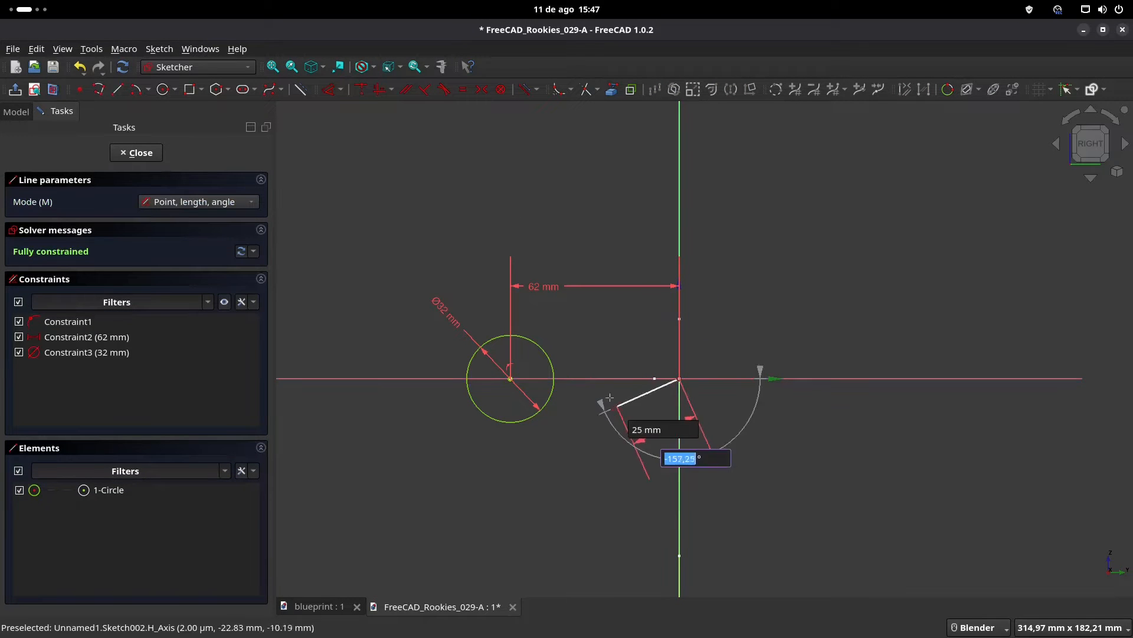
key(Return)
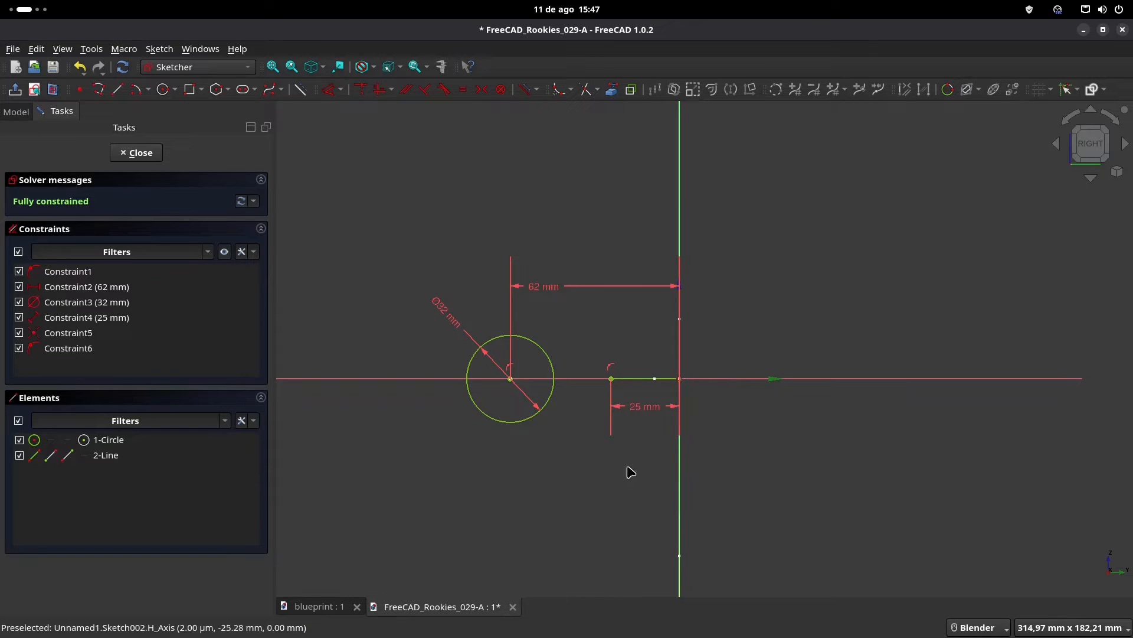
click(141, 153)
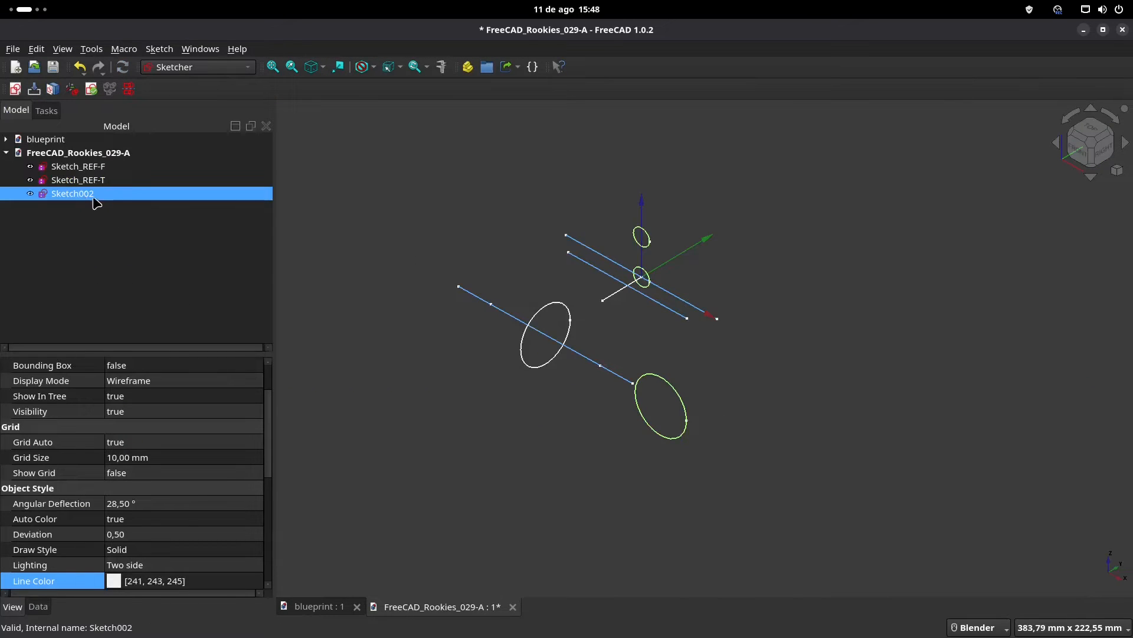
- Rename the side reference sketch, Sketch002, as Sketch_REF-S
click(88, 195)
click(100, 194)
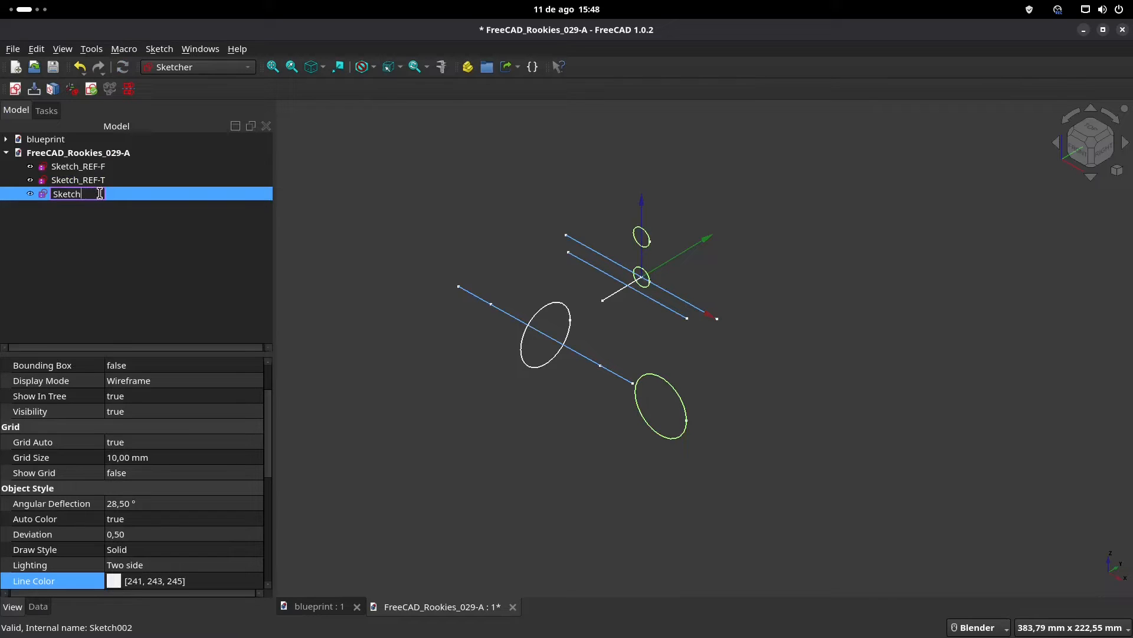
text(-S)
key(Return)
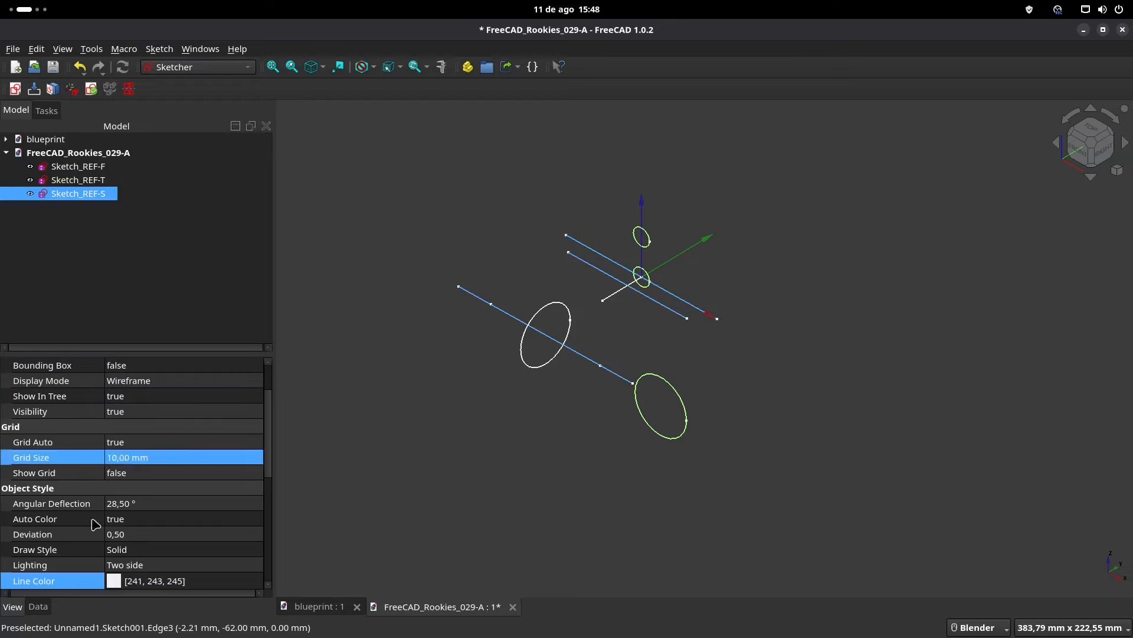
- Change the line color of Sketch_REF-S to light pink and check the three reference sketches together in 3D
click(115, 580)
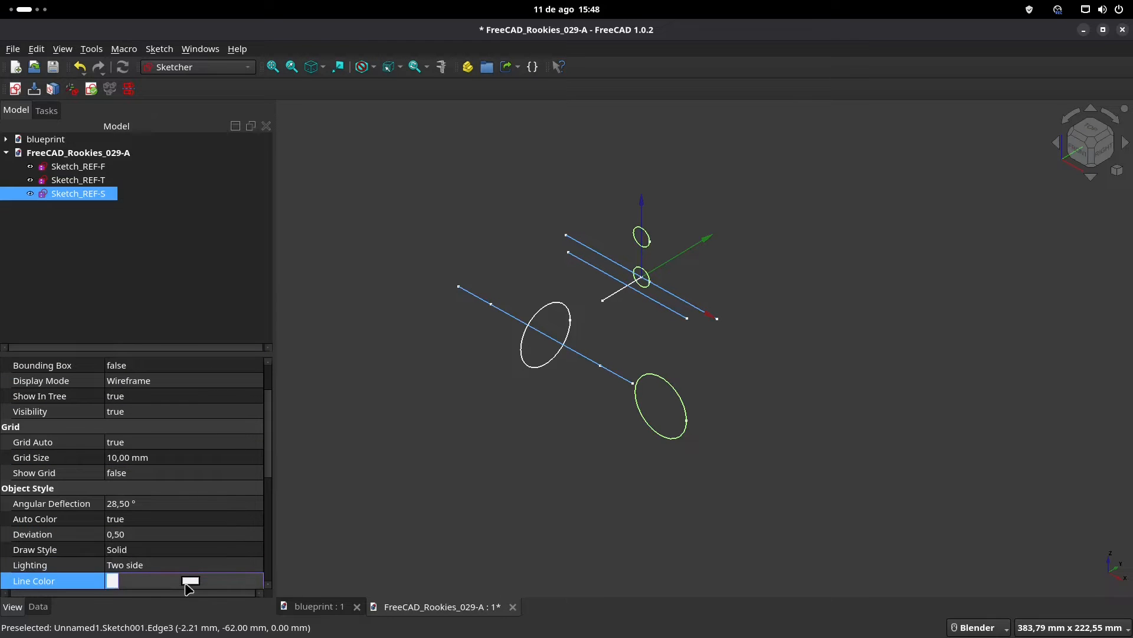
click(205, 573)
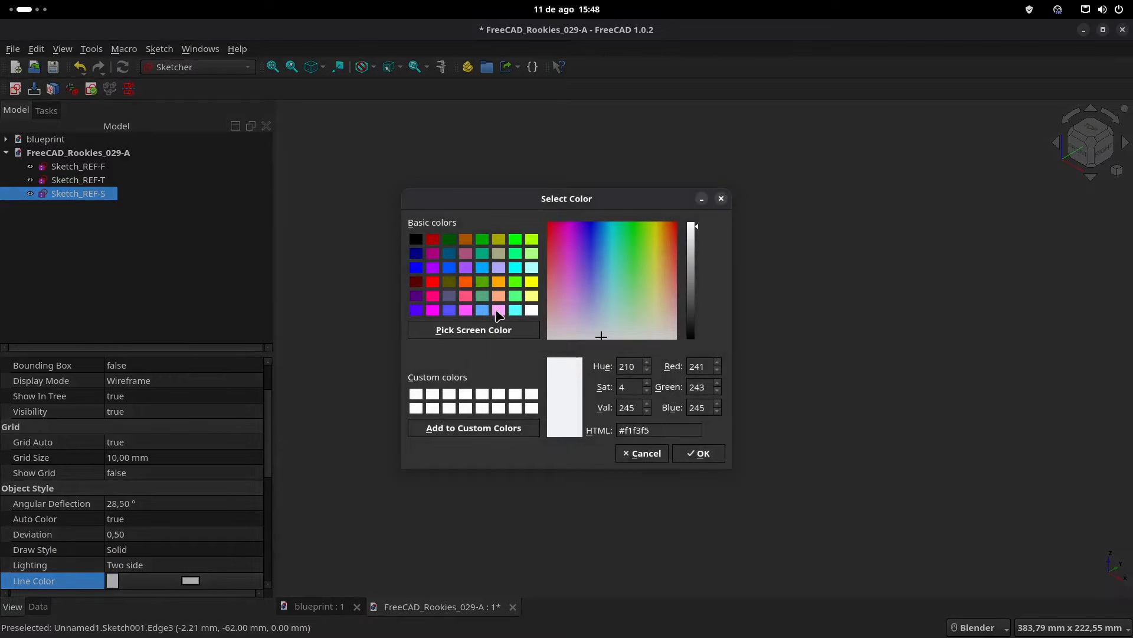
click(499, 310)
click(702, 454)
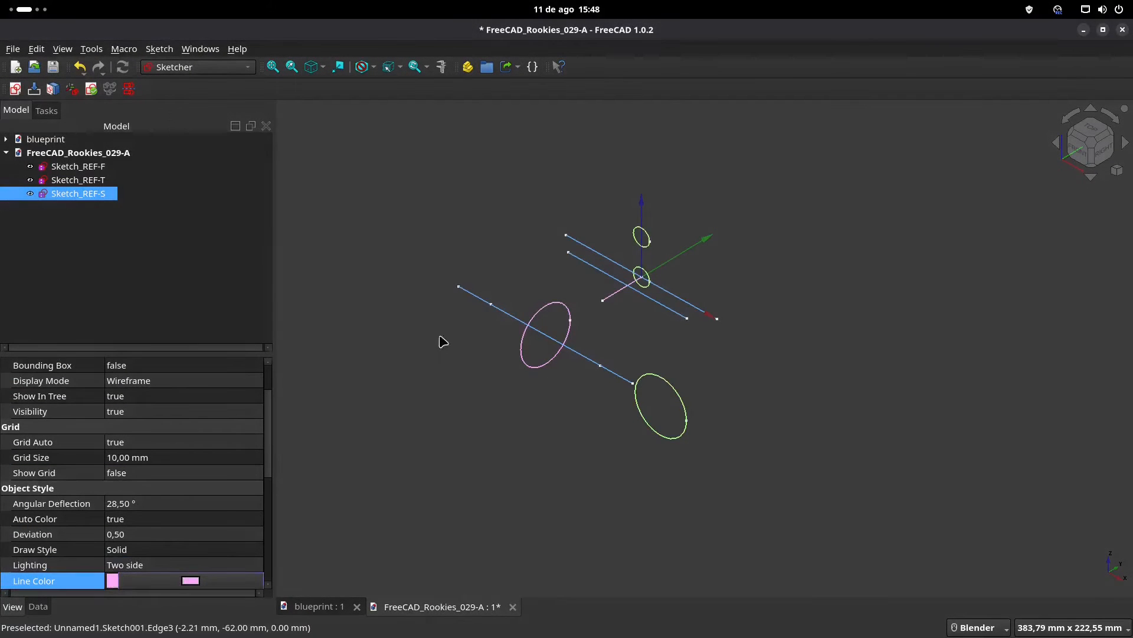
click(500, 409)
mouse_move(628, 389)
middle_down()
mouse_move(662, 381)
mouse_move(509, 365)
middle_up()
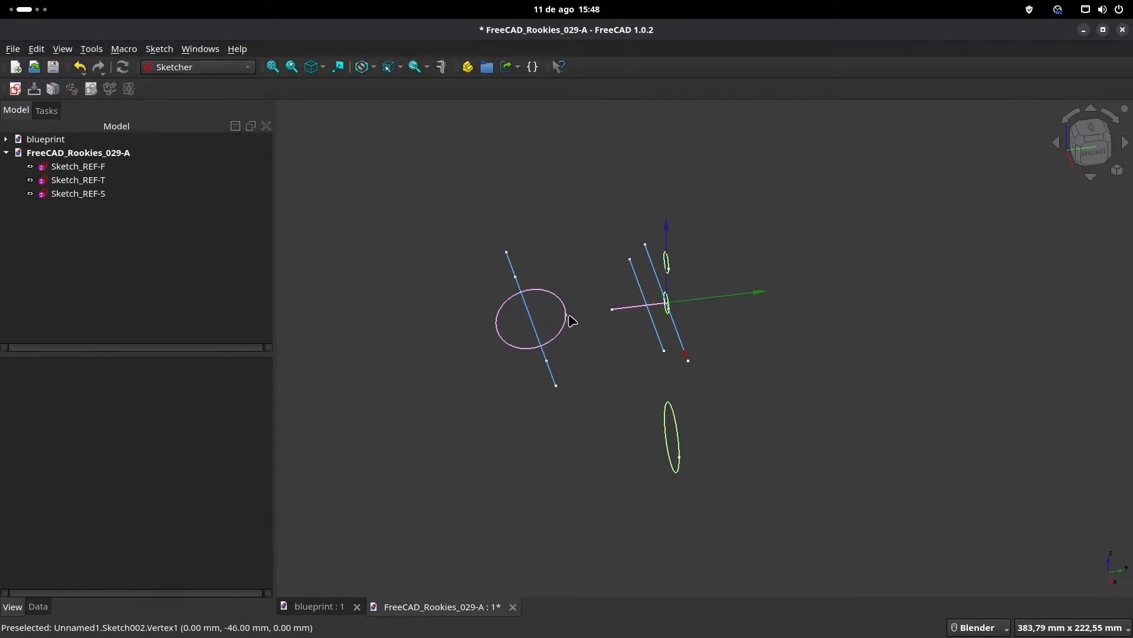
click(679, 457)
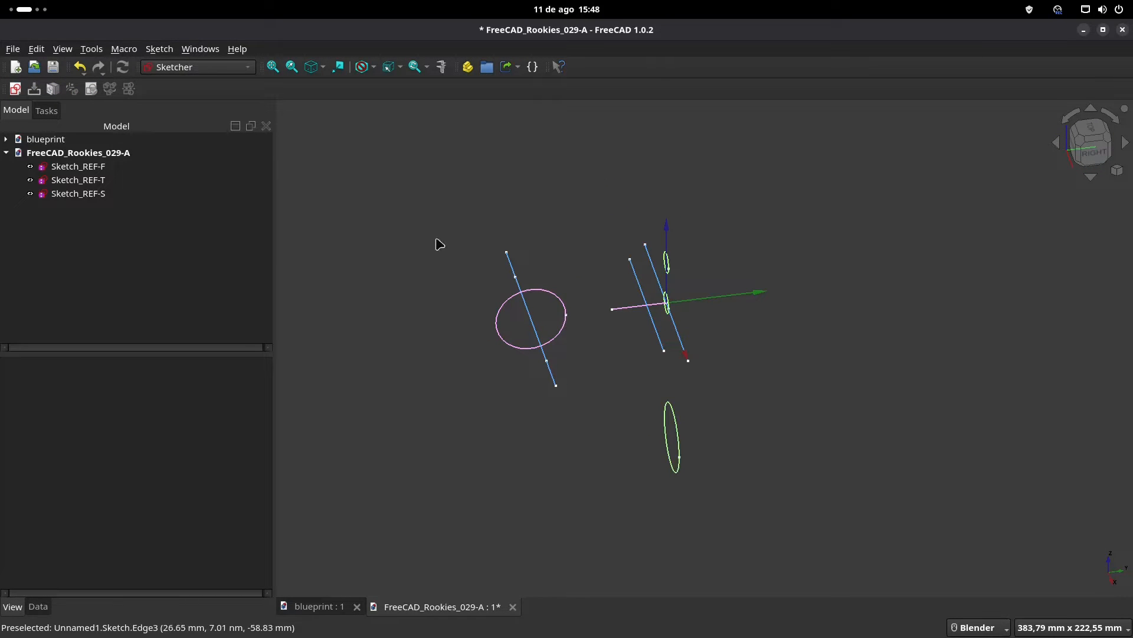
middle_drag(440, 245, 505, 227)
- Save the document and add a group named "REF - Group"
click(142, 195)
click(94, 239)
key(ctrl+s)
click(487, 66)
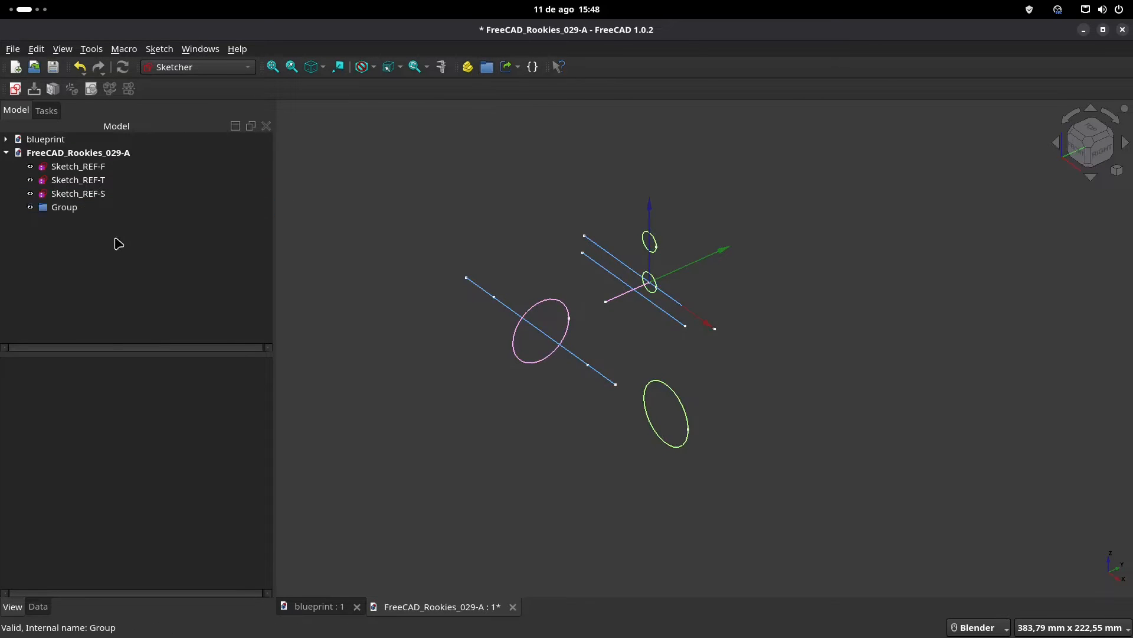
click(77, 209)
click(77, 207)
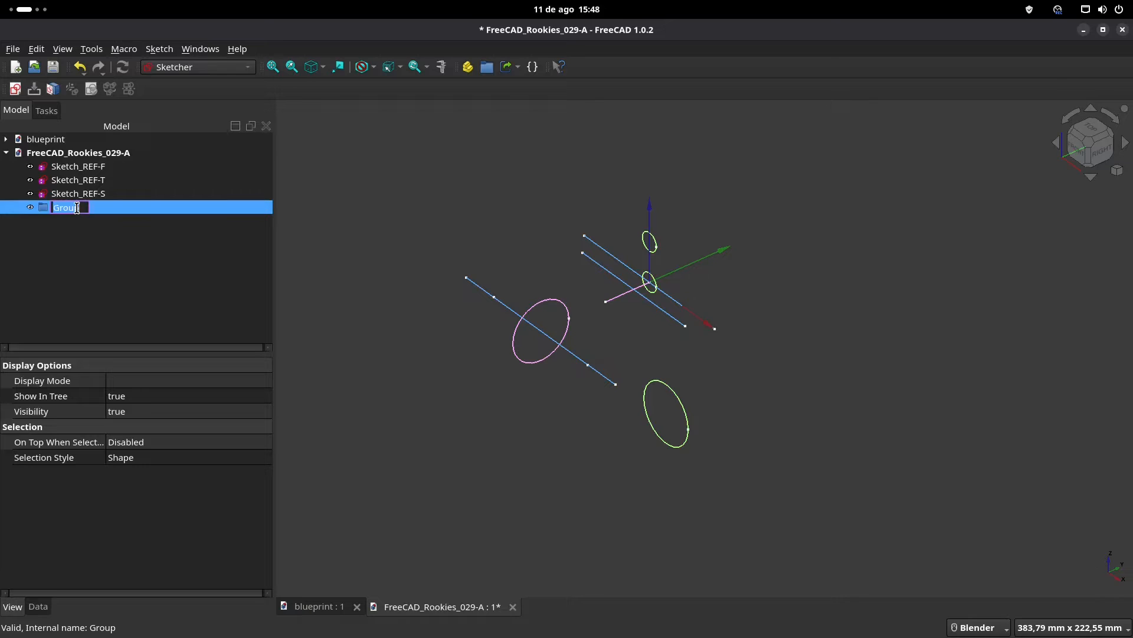
click(77, 207)
key(Return)
- Move the three sketches Sketch_REF-F, Sketch_REF-T and Sketch_REF-S into REF - Group and save the document
click(76, 166)
shift+click(76, 195)
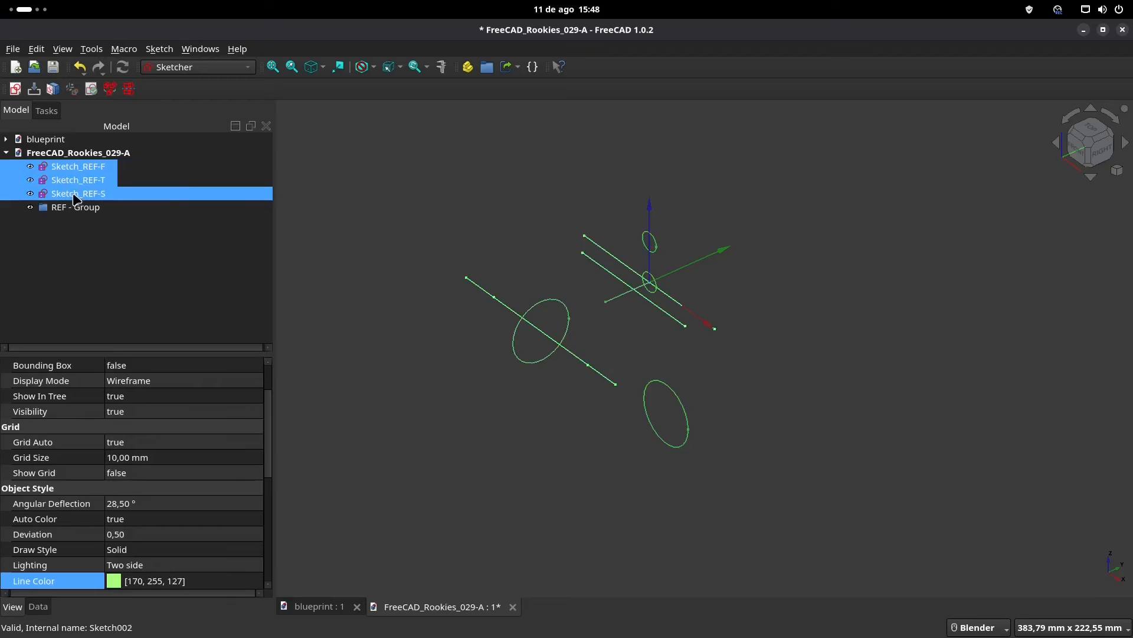
drag(75, 201, 77, 208)
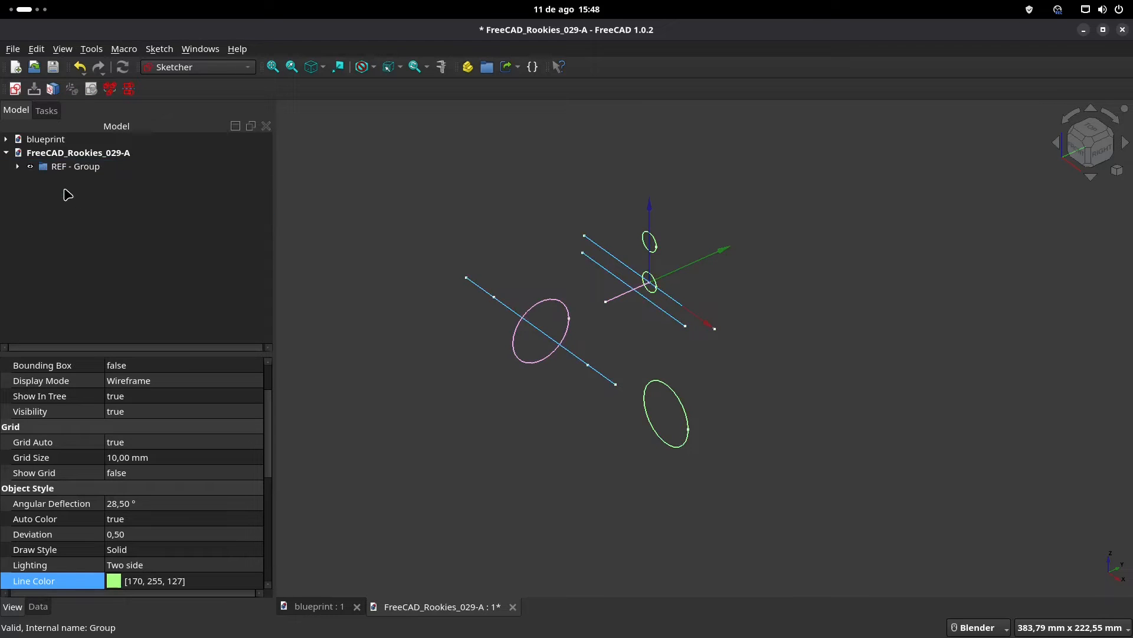
click(68, 194)
mouse_move(457, 255)
middle_down()
mouse_move(480, 236)
mouse_move(502, 237)
middle_up()
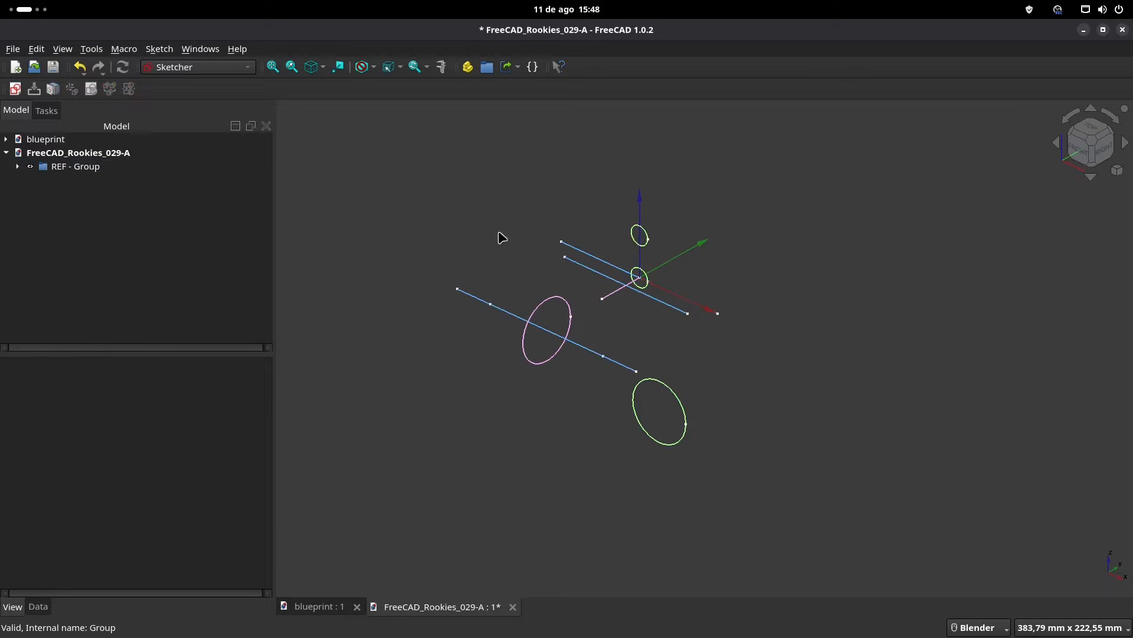
key(ctrl+s)
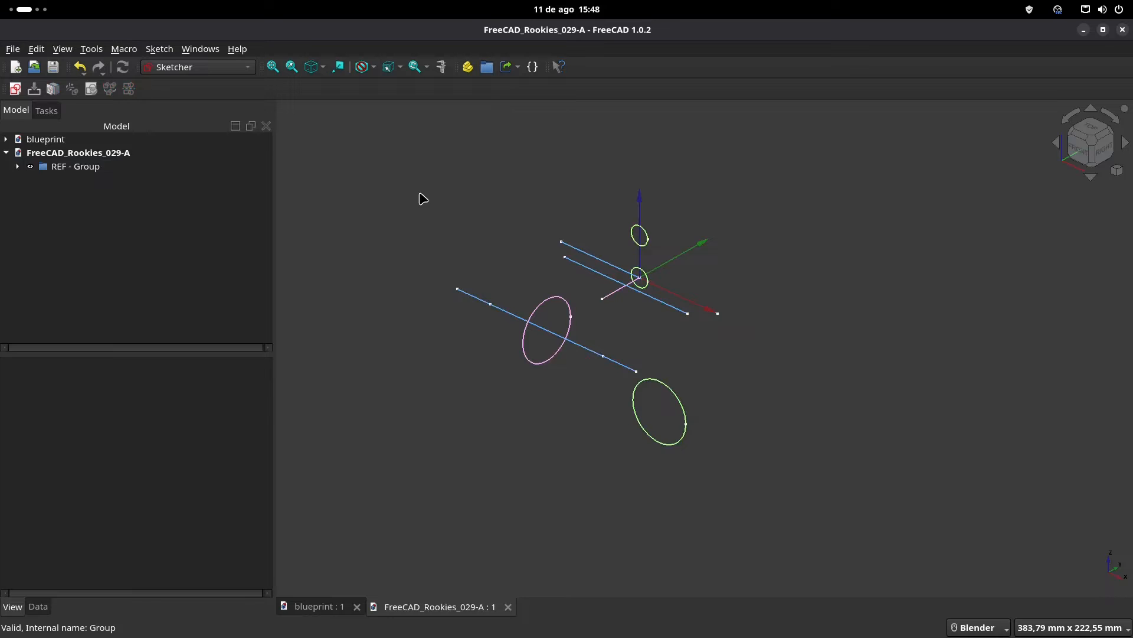
- Review the whole blueprint sheet of exercise 1124 and return to the FreeCAD_Rookies_029-A document
click(318, 607)
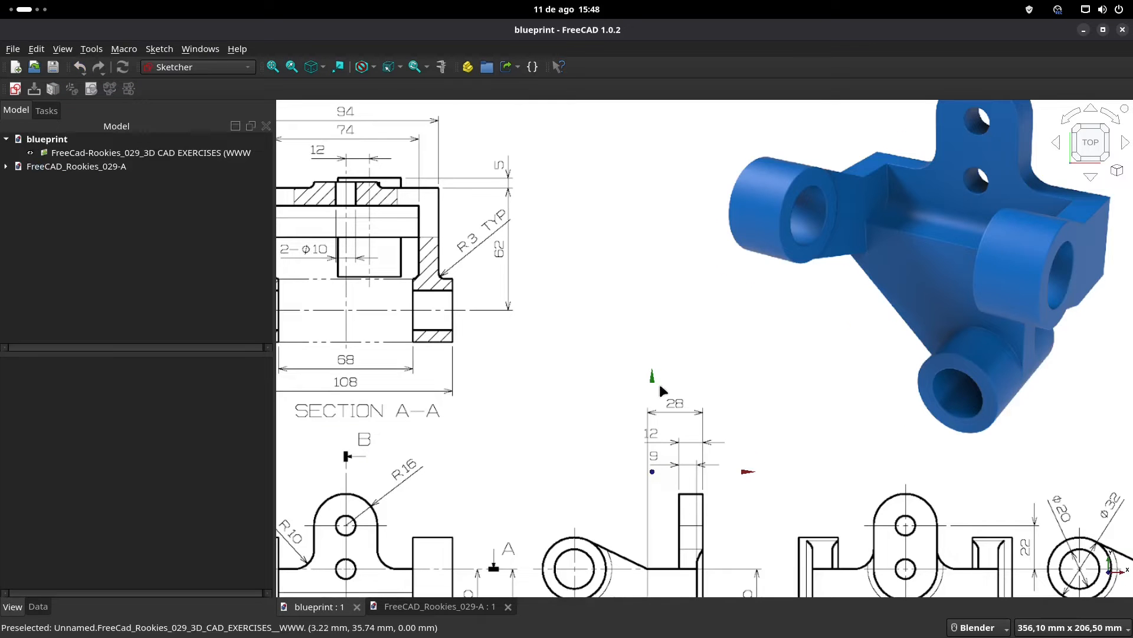
scroll(659, 381, down, 3)
scroll(689, 333, up, 3)
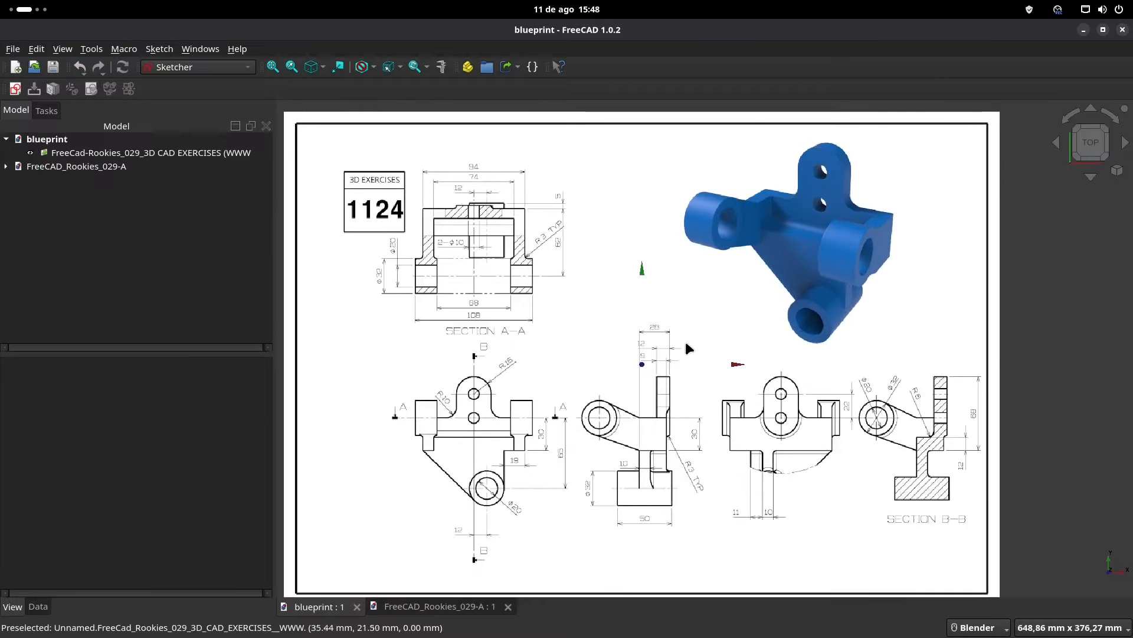
scroll(699, 325, down, 1)
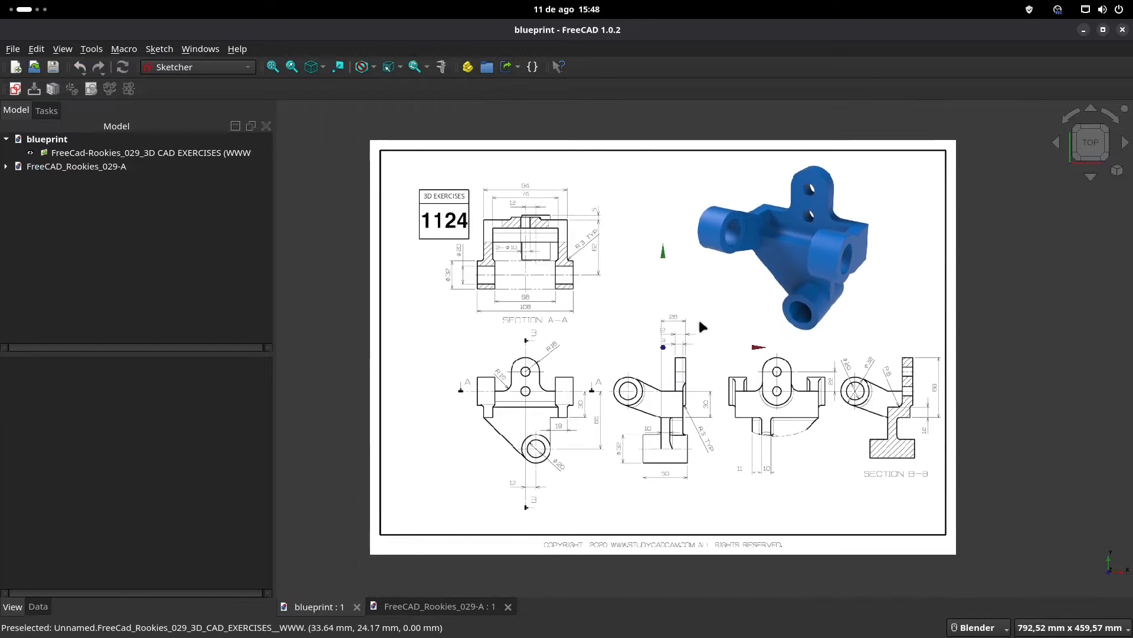
click(490, 613)
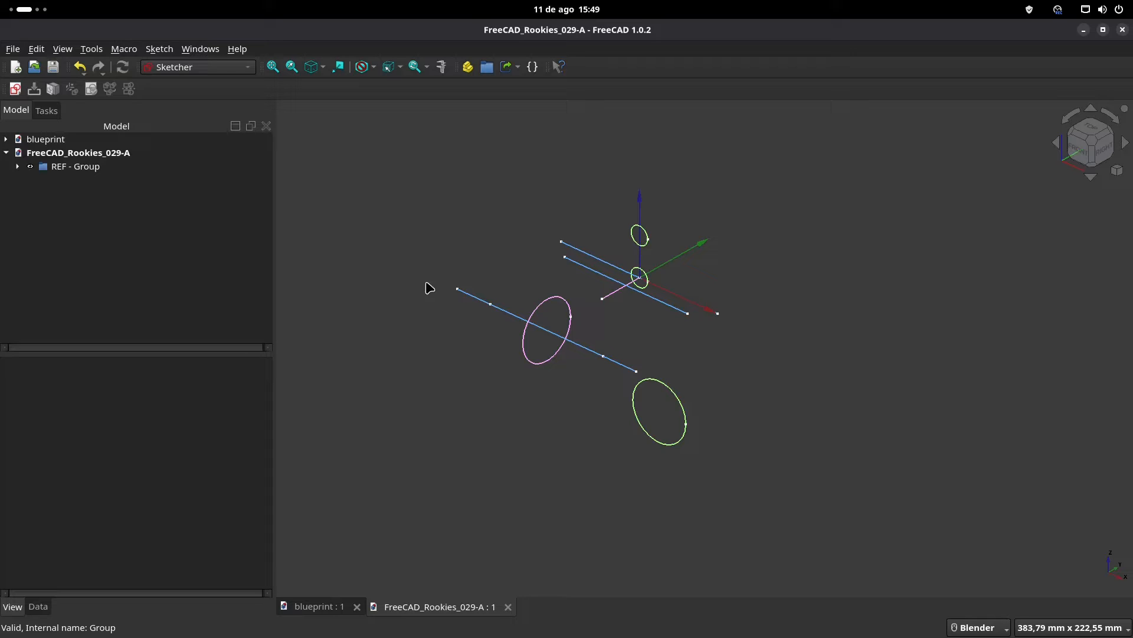
click(86, 167)
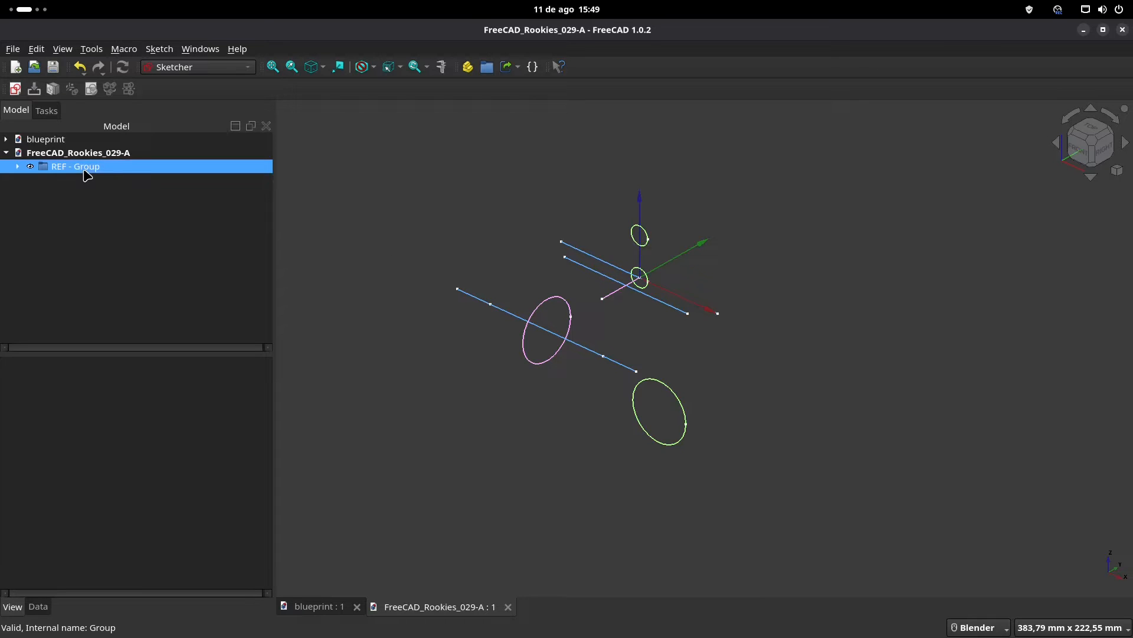
click(196, 206)
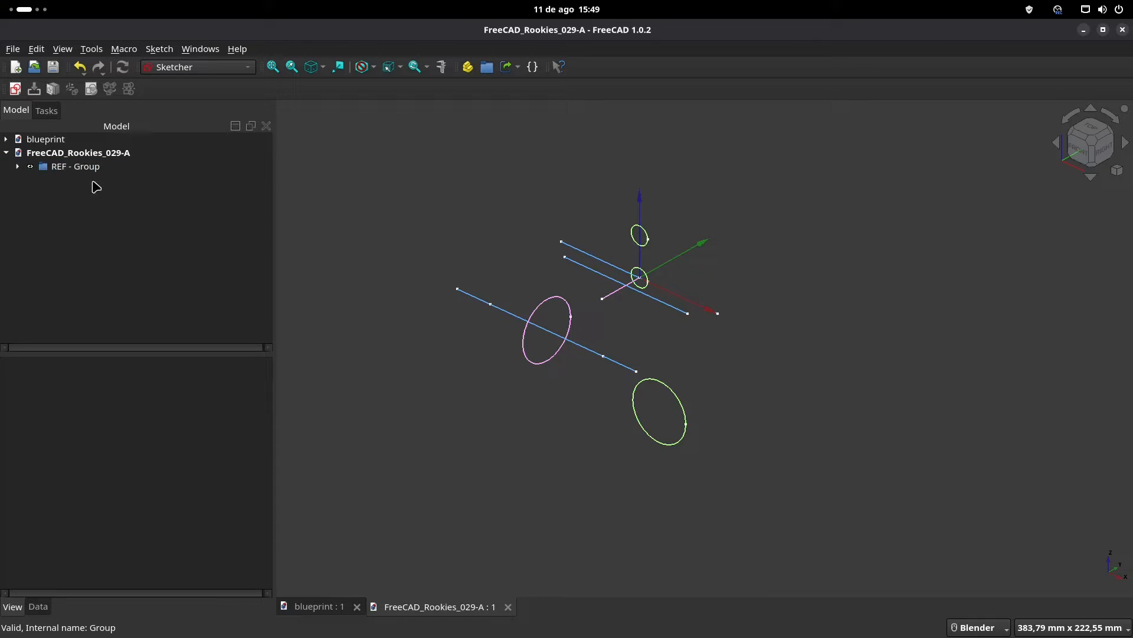
click(71, 168)
click(88, 196)
- Switch to the Part Design workbench and create a new body
click(203, 68)
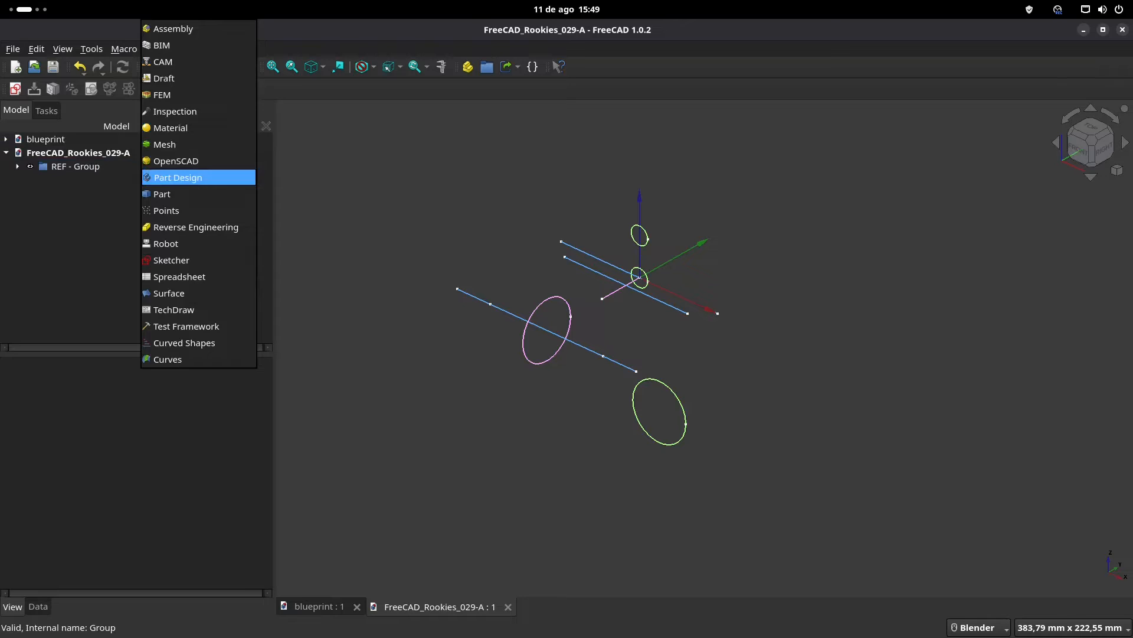
click(198, 178)
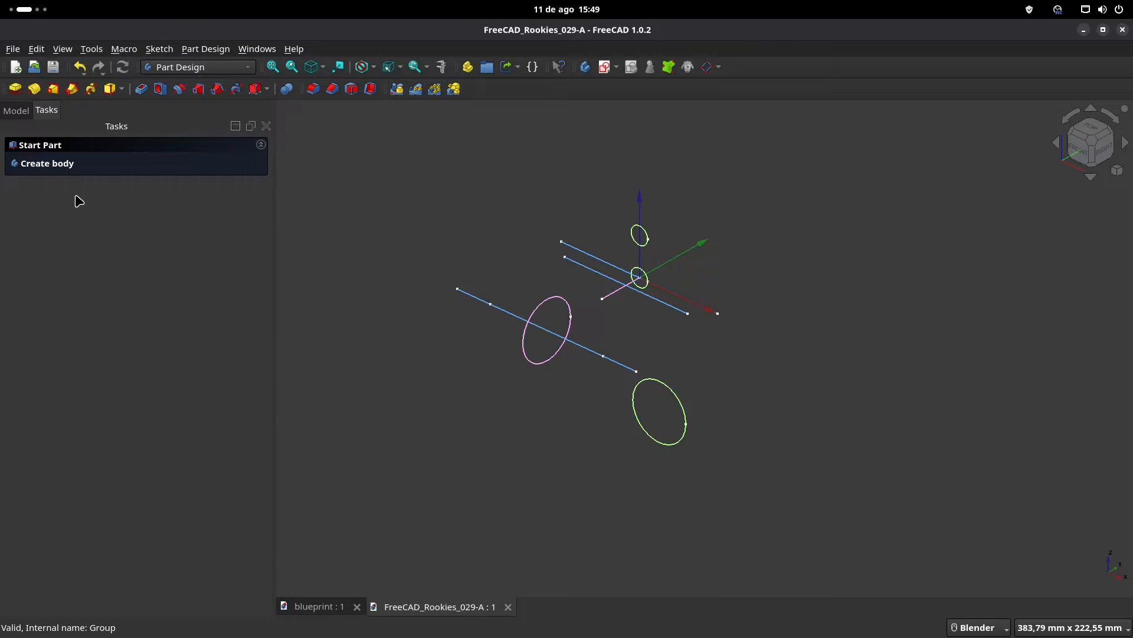
click(19, 110)
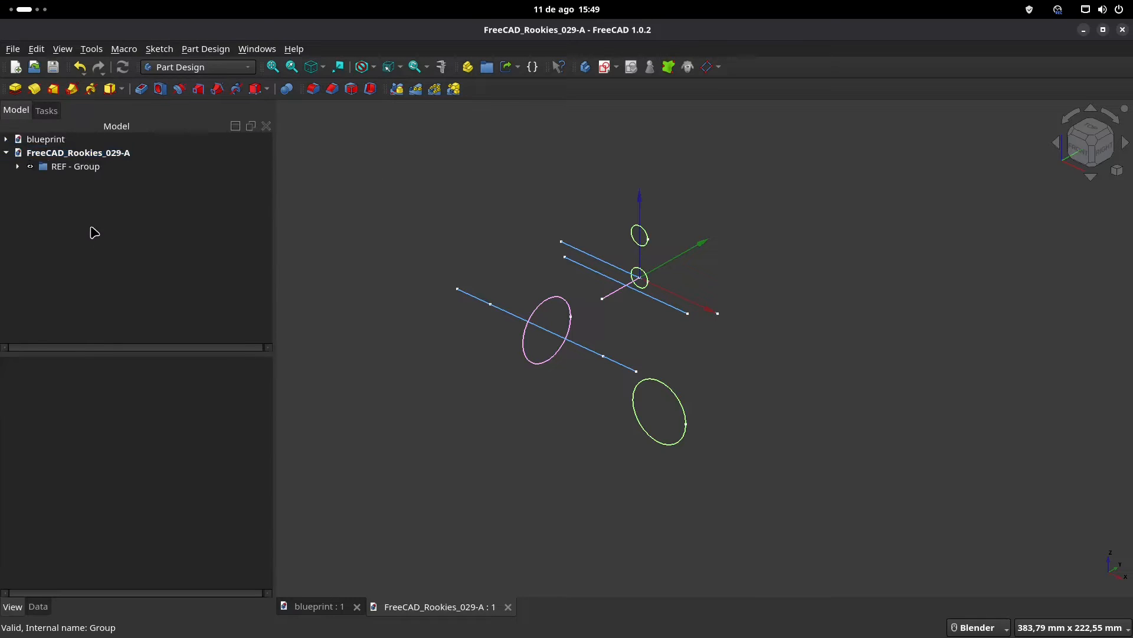
click(47, 112)
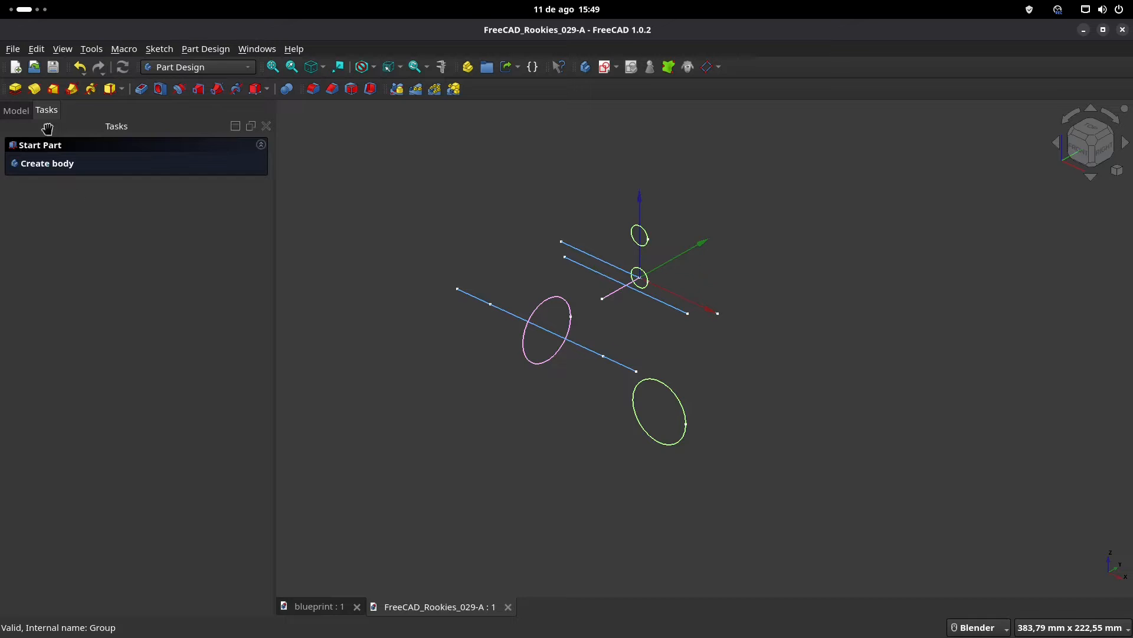
click(48, 165)
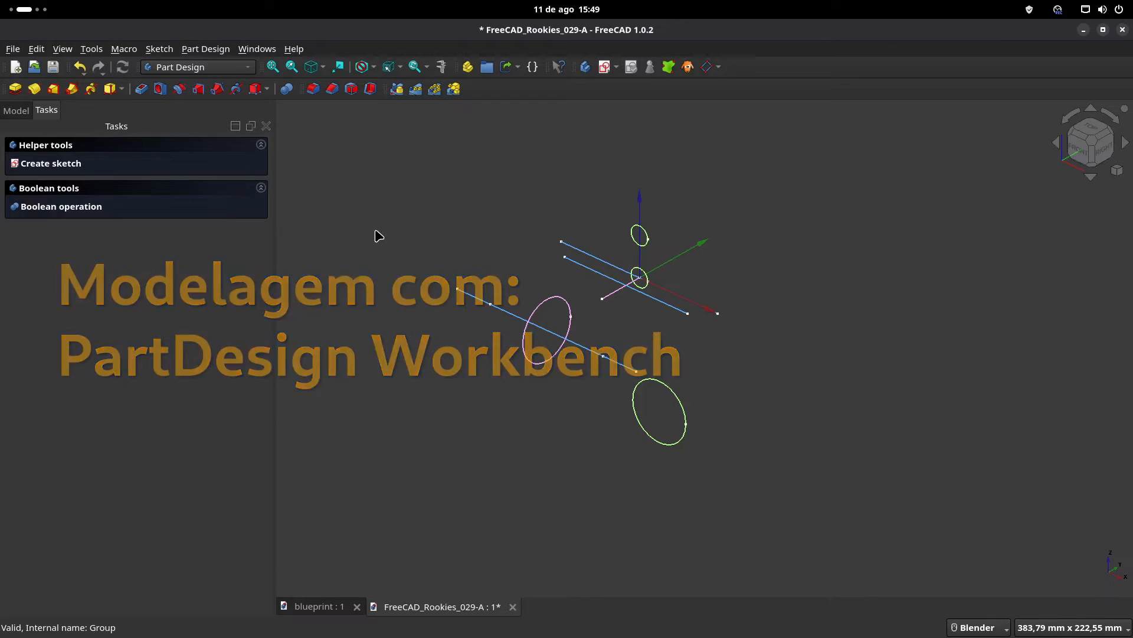
- Examine the blueprint's orthographic views for the shape and dimensions of the rounded upright plate with two holes
click(319, 607)
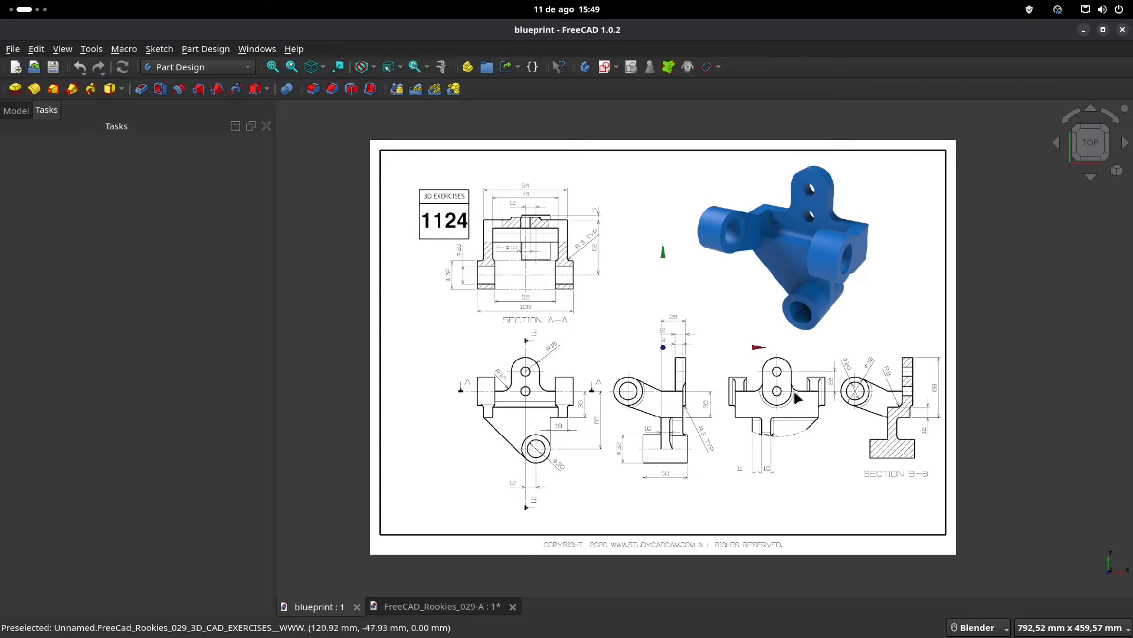
scroll(797, 396, up, 2)
scroll(780, 349, up, 1)
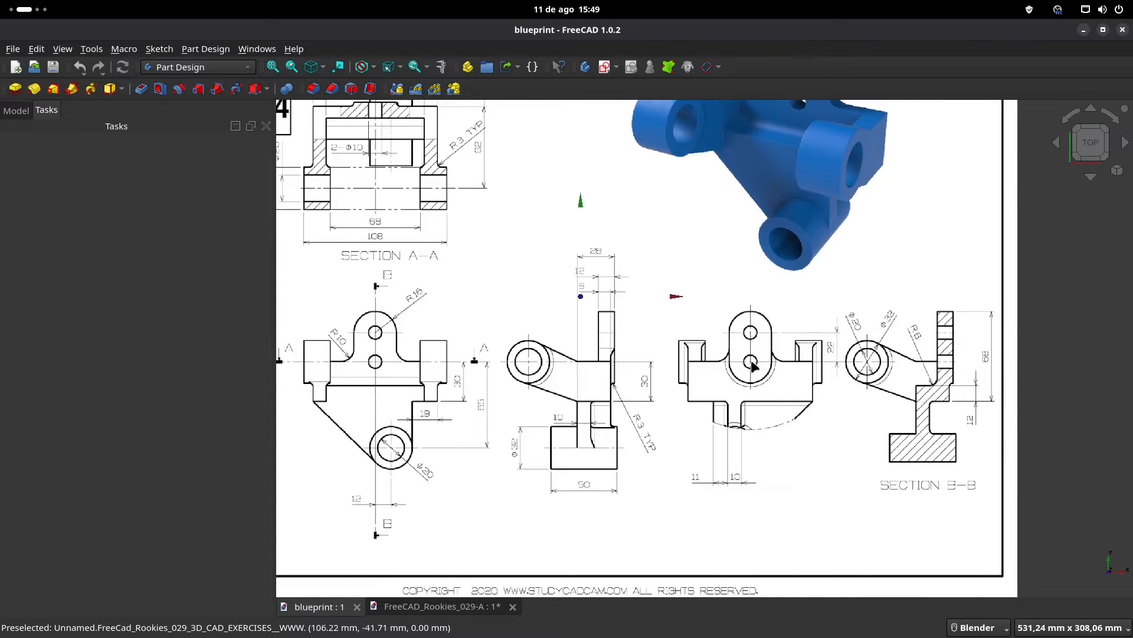
shift+middle_drag(524, 301, 533, 307)
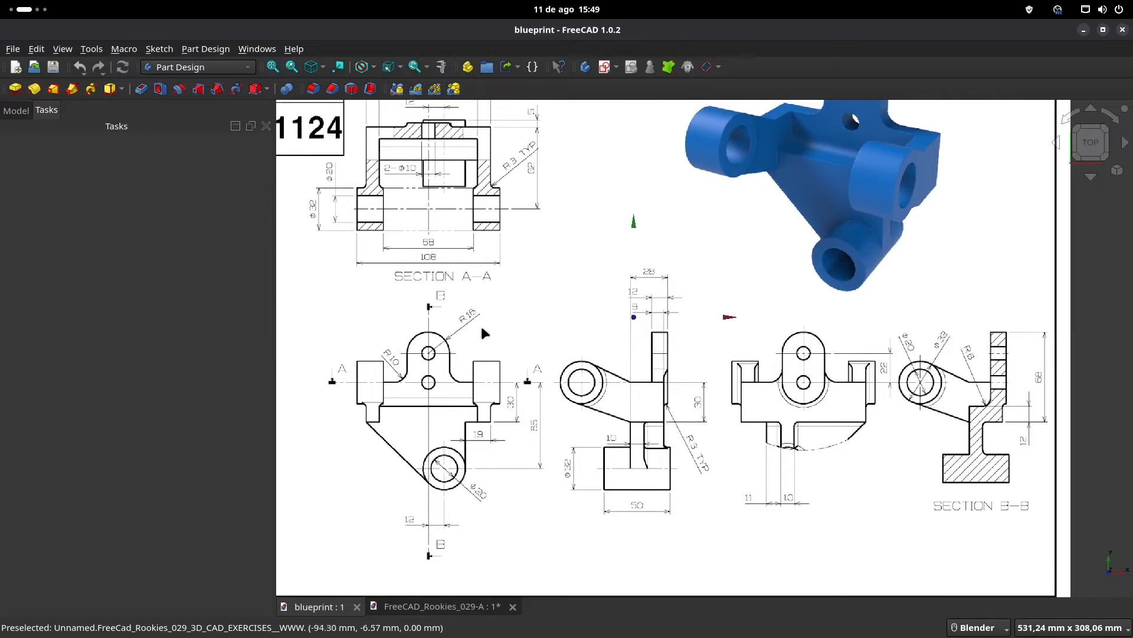
scroll(464, 320, up, 1)
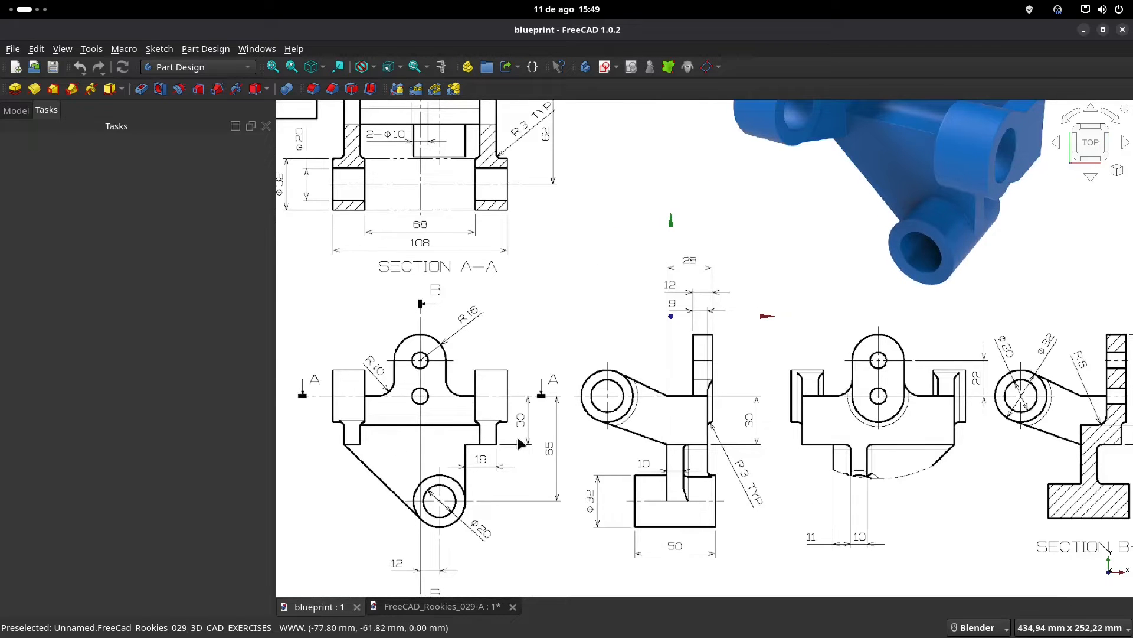
click(448, 606)
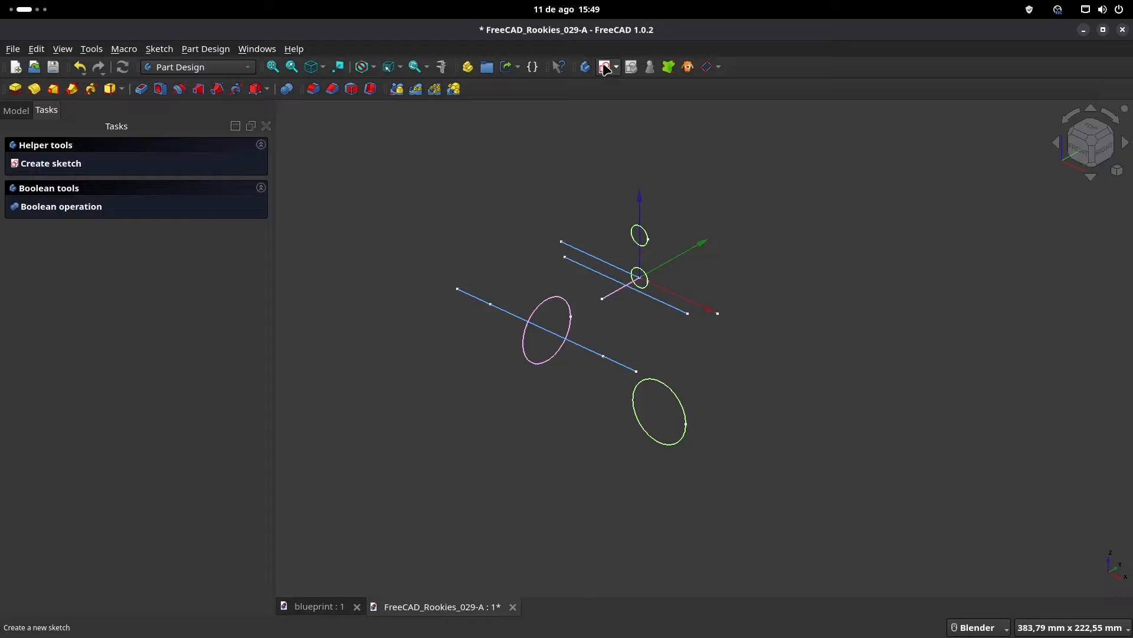
- Start a new sketch in the body on the XZ plane
click(605, 68)
middle_drag(582, 269, 576, 207)
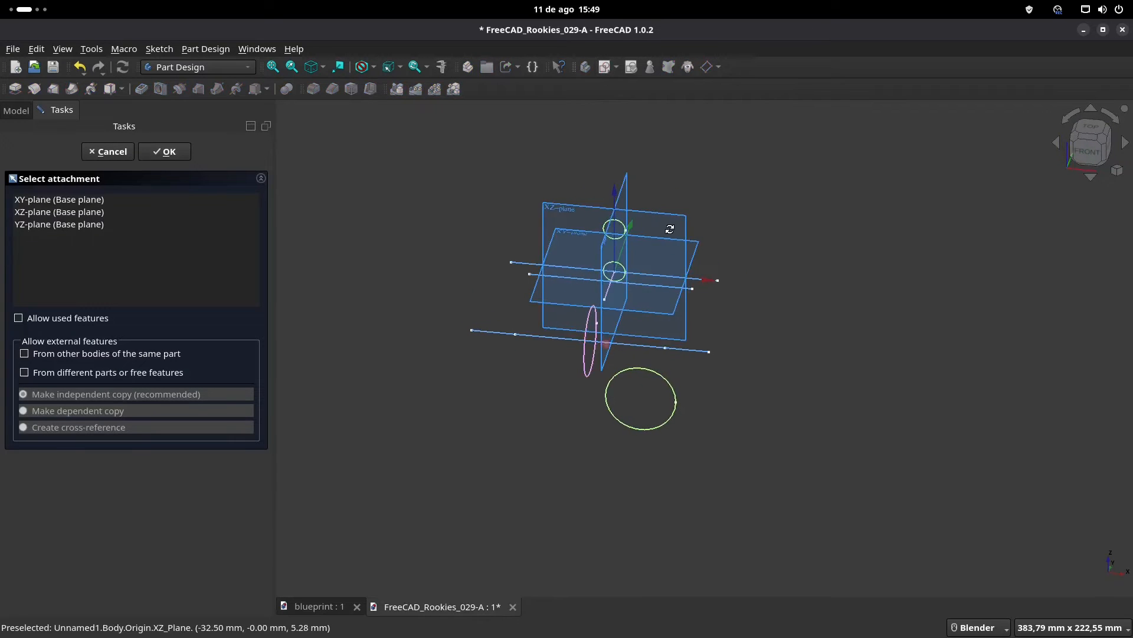
click(568, 214)
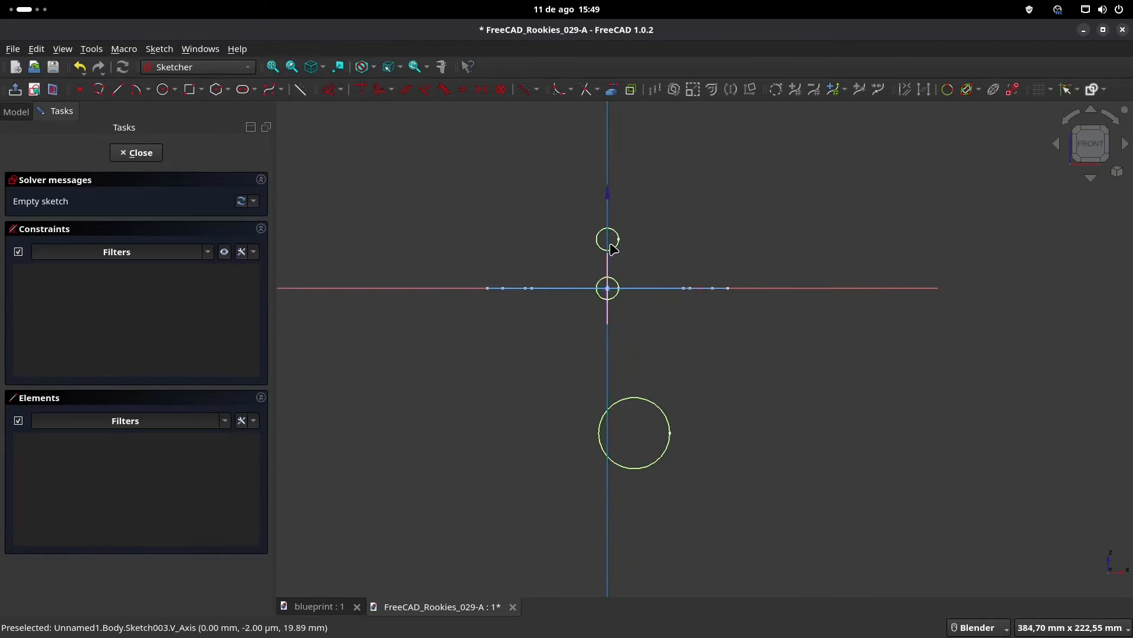
- Draw a vertical slot from the origin to the upper small reference circle's center, with end arcs about 8 mm in radius
scroll(607, 251, up, 4)
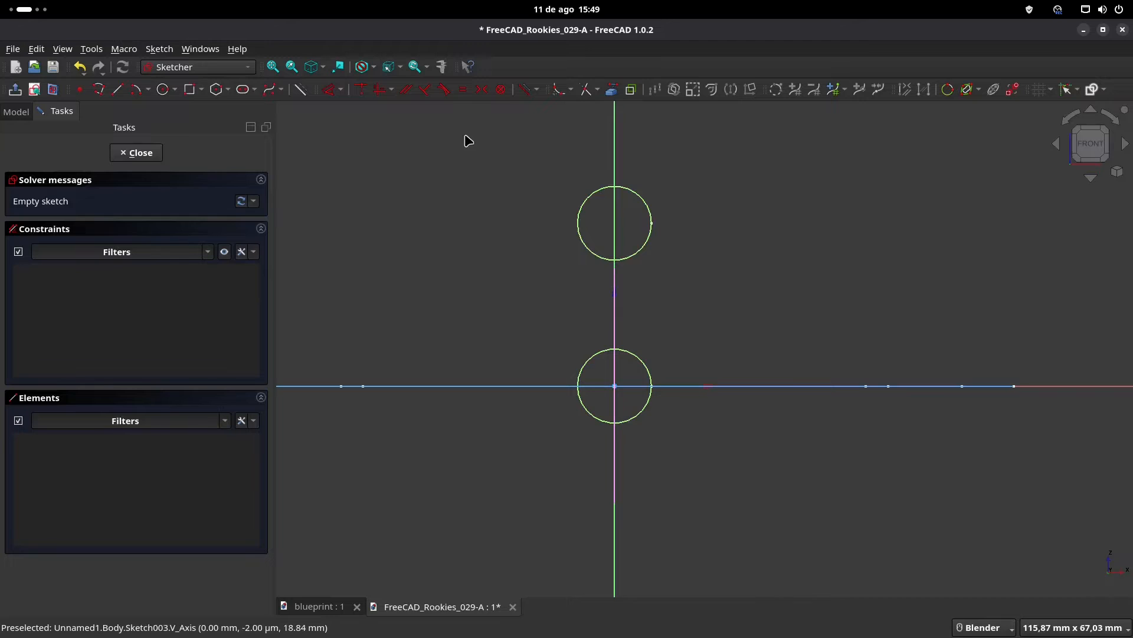
click(244, 92)
click(614, 386)
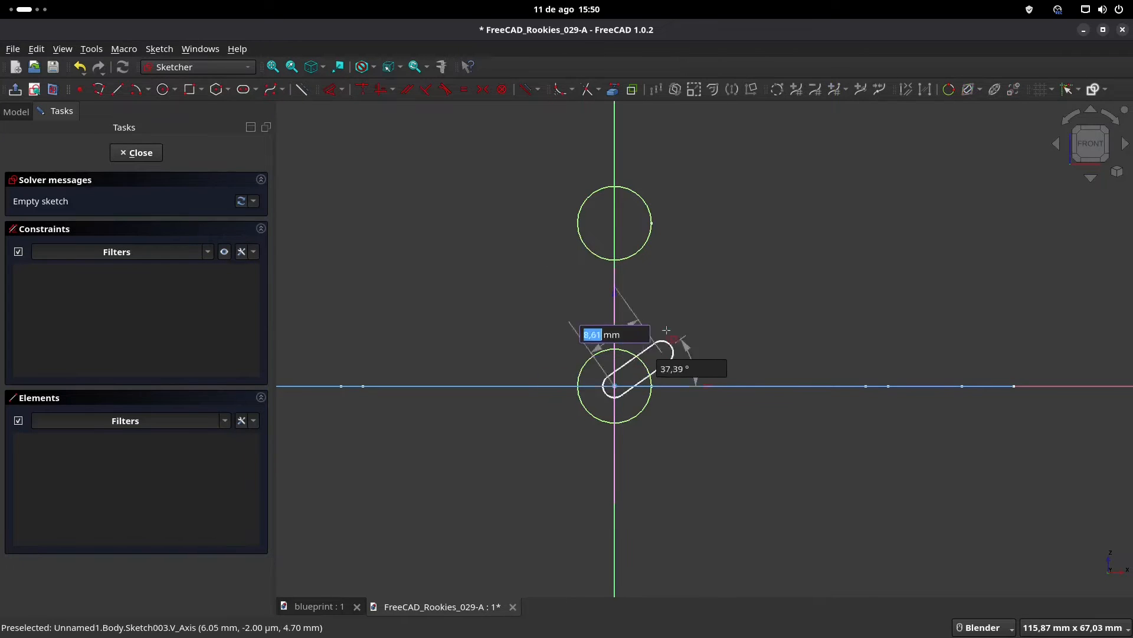
click(616, 224)
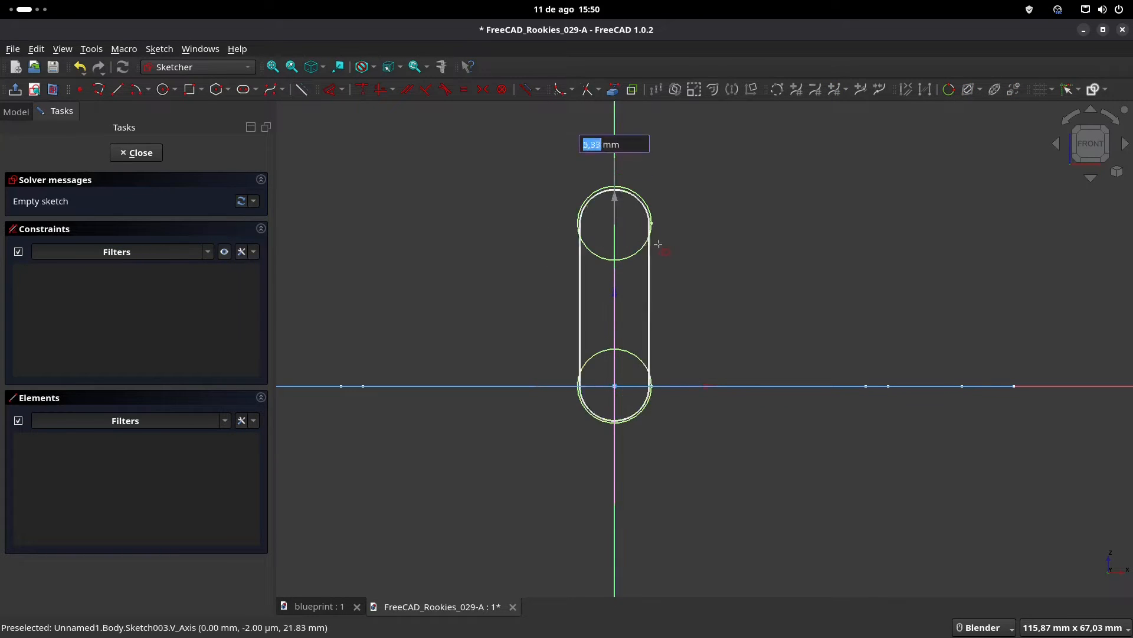
click(676, 226)
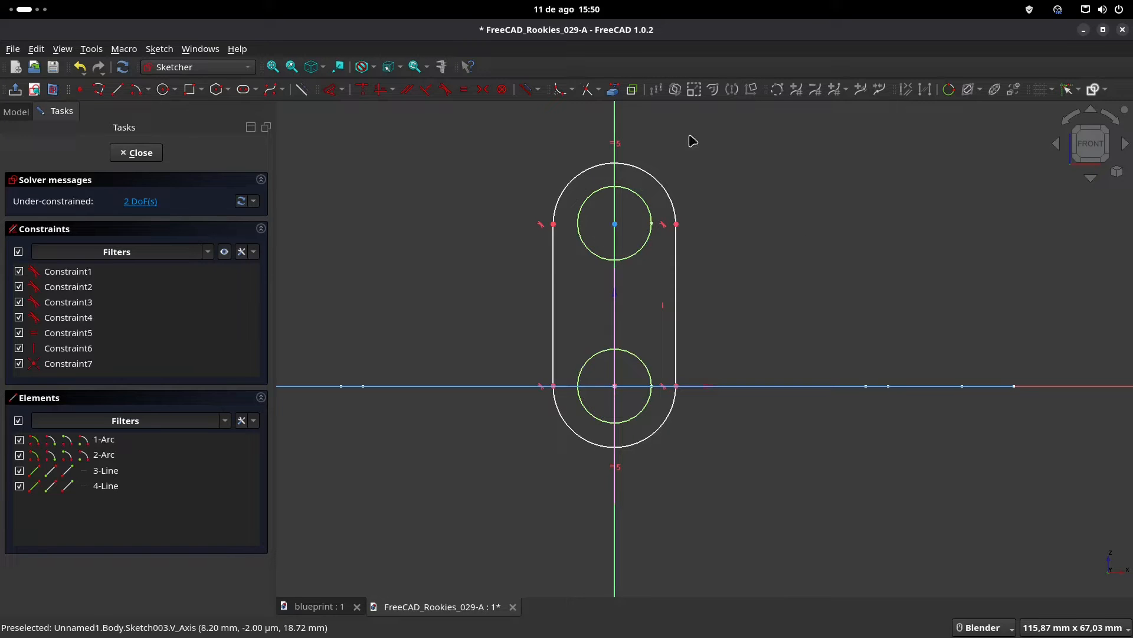
- Try to link the upper small reference circle as external geometry, and shorten the slot freehand so it sits below that circle
click(614, 89)
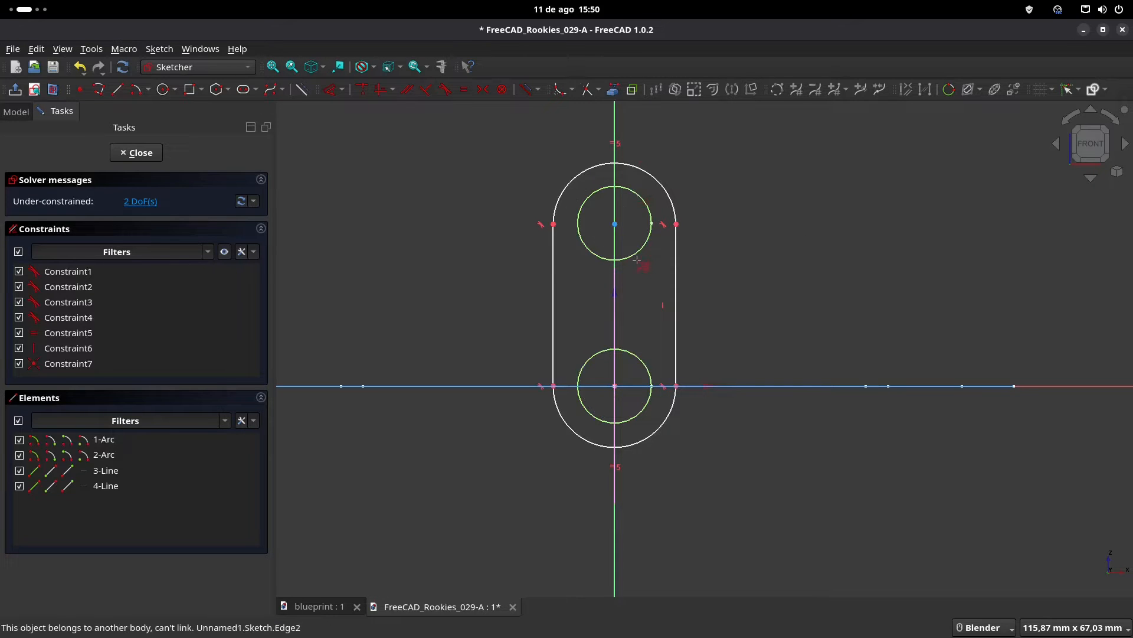
drag(674, 226, 617, 313)
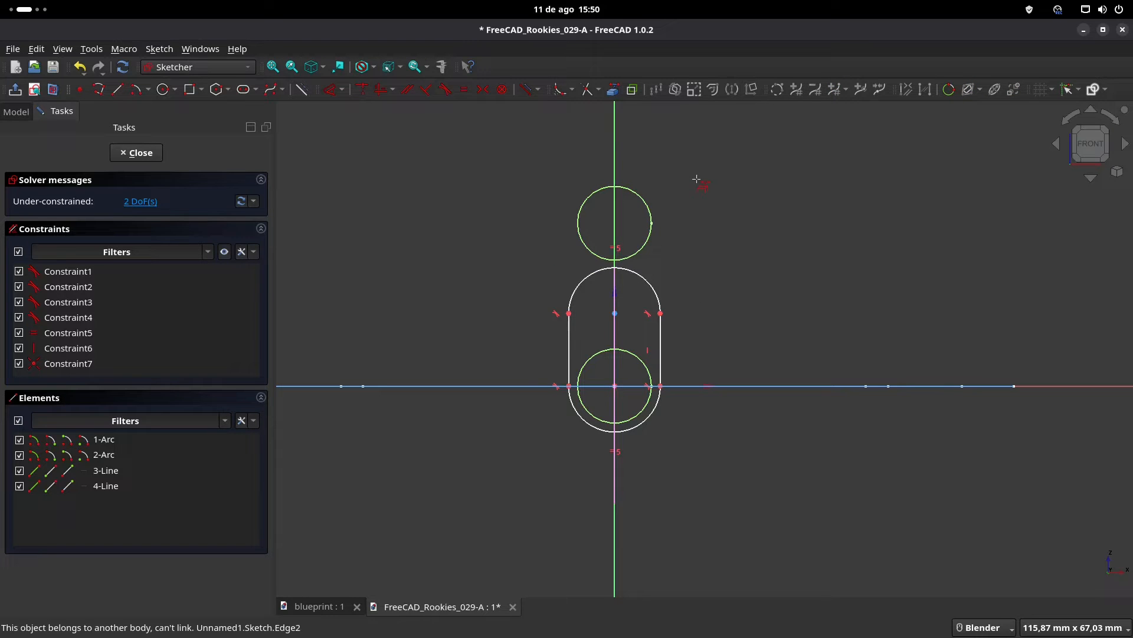
click(140, 153)
click(15, 111)
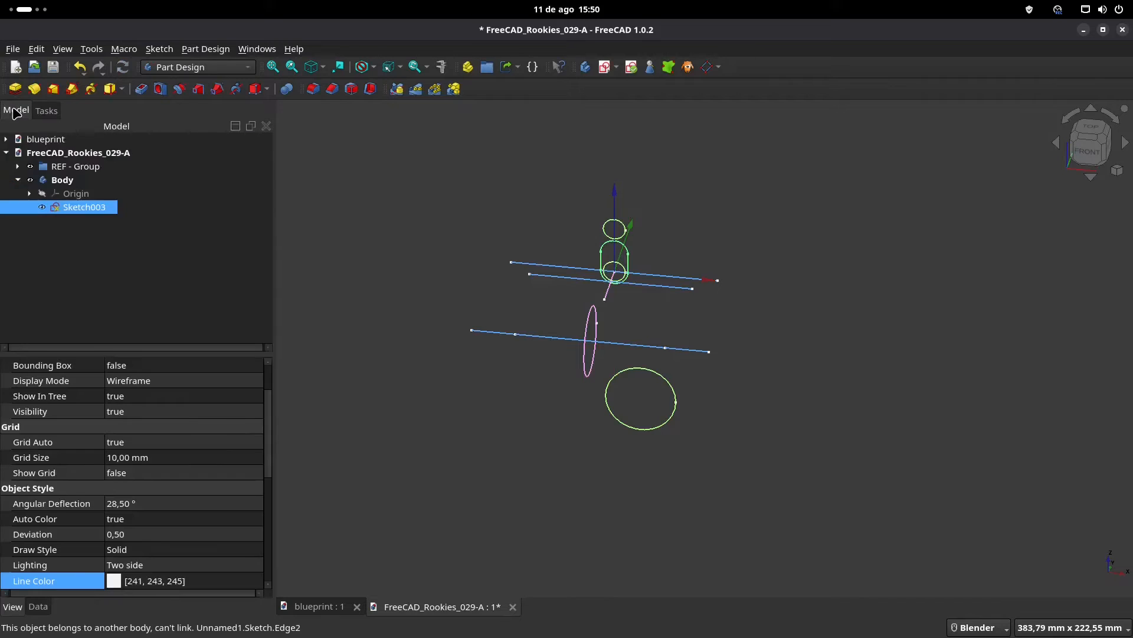
click(17, 180)
drag(91, 172, 68, 180)
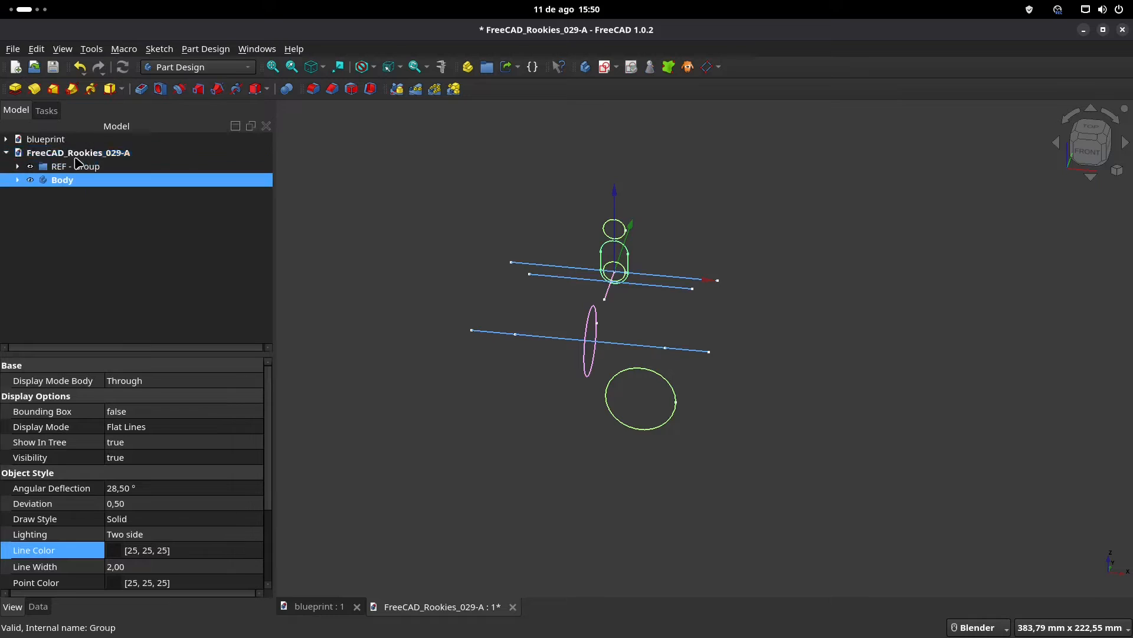
click(384, 211)
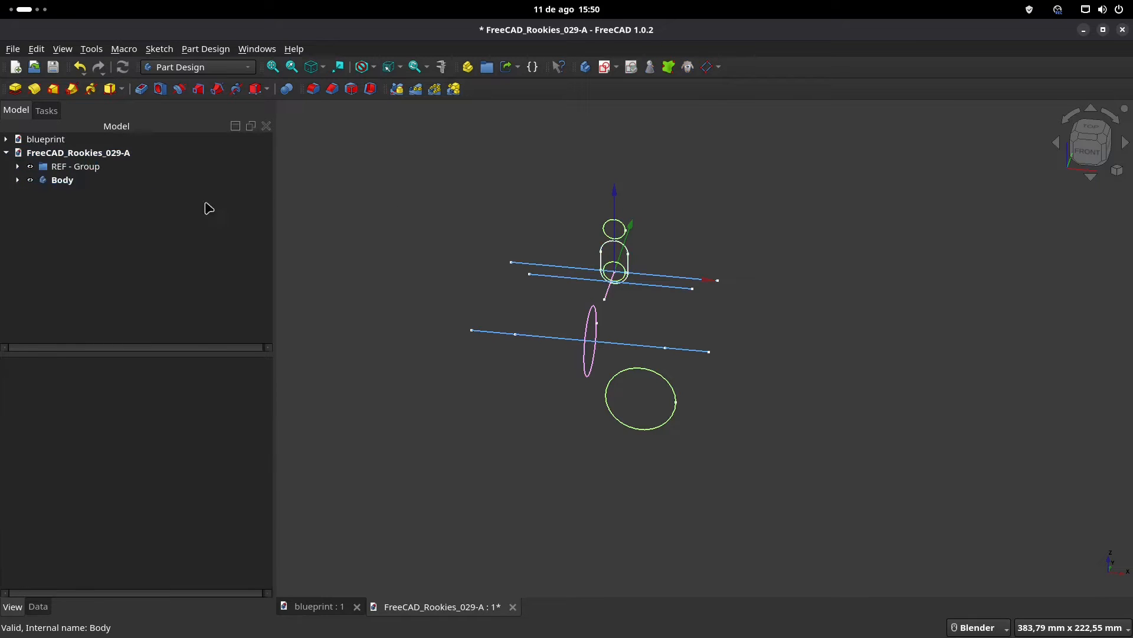
- Reopen the slot sketch in the body and constrain the vertical distance between the slot's arc centers to 22 mm
click(68, 180)
click(18, 180)
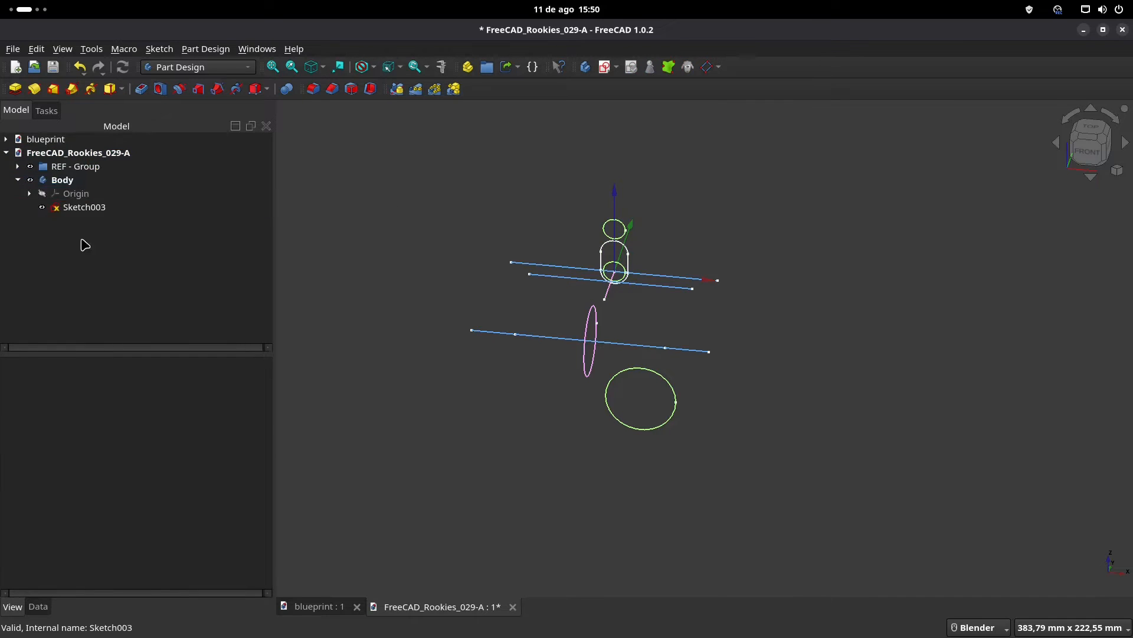
click(88, 212)
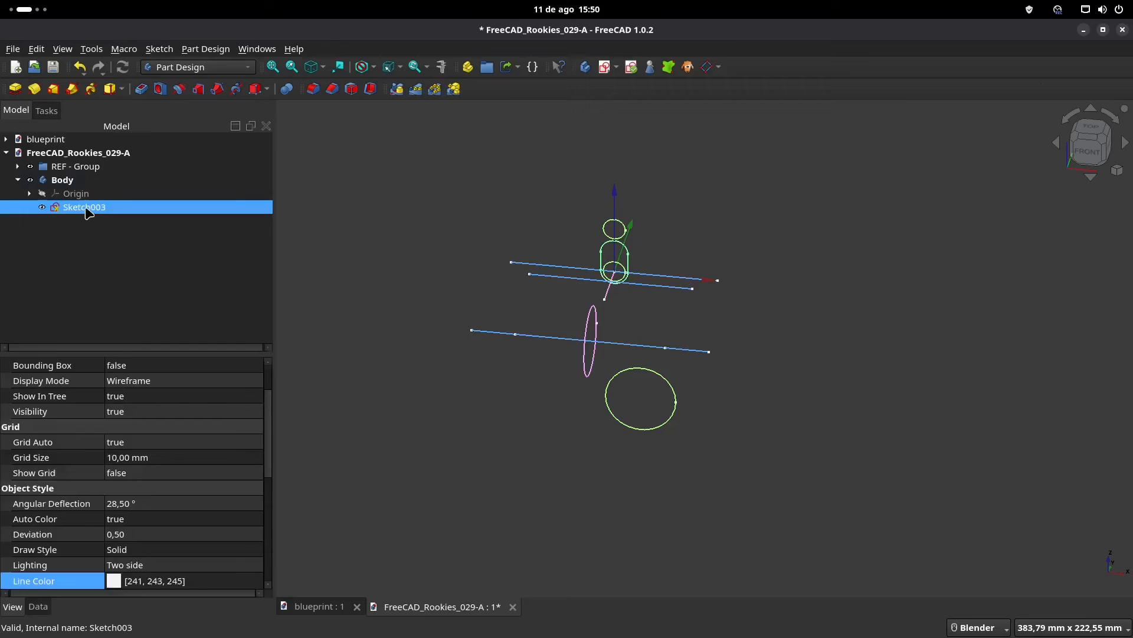
double_click(86, 210)
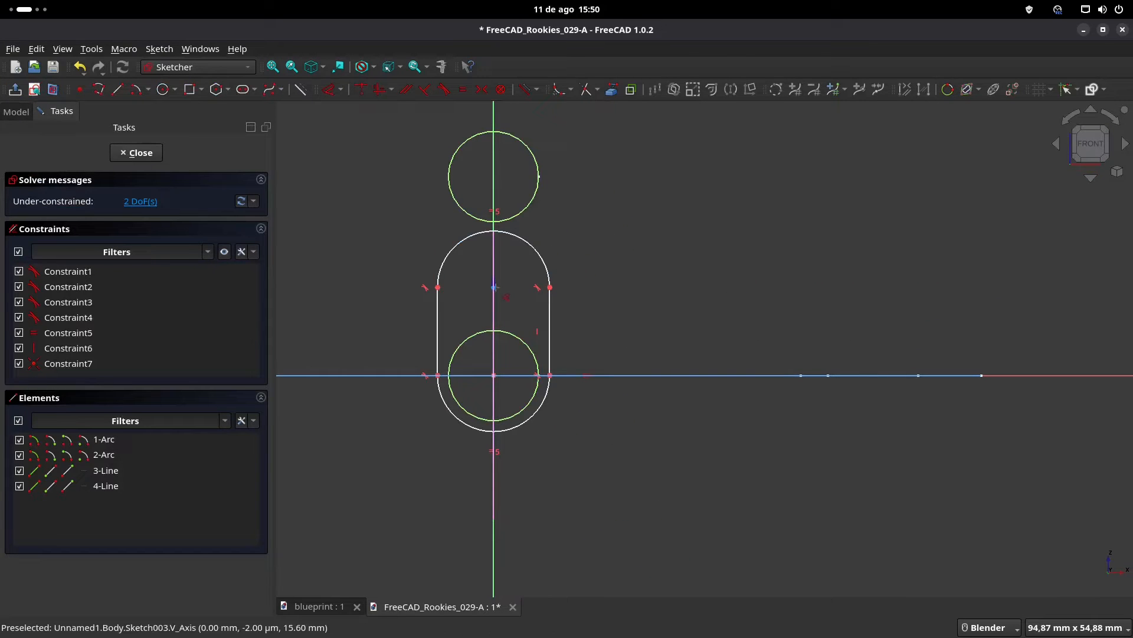
click(494, 288)
click(595, 376)
click(597, 312)
text(22)
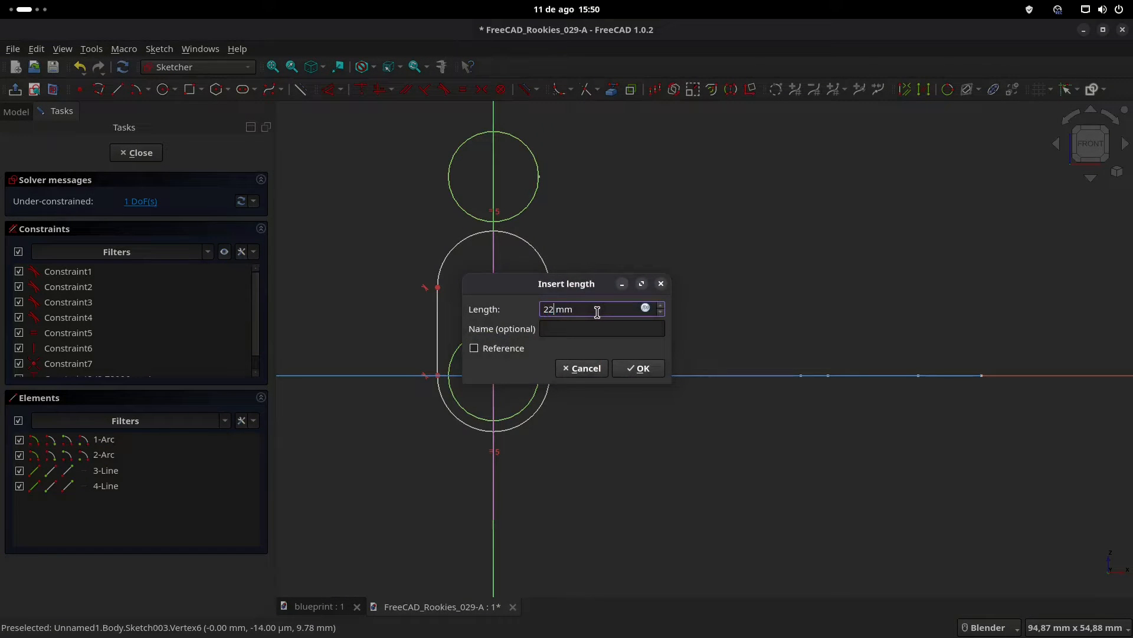
key(Return)
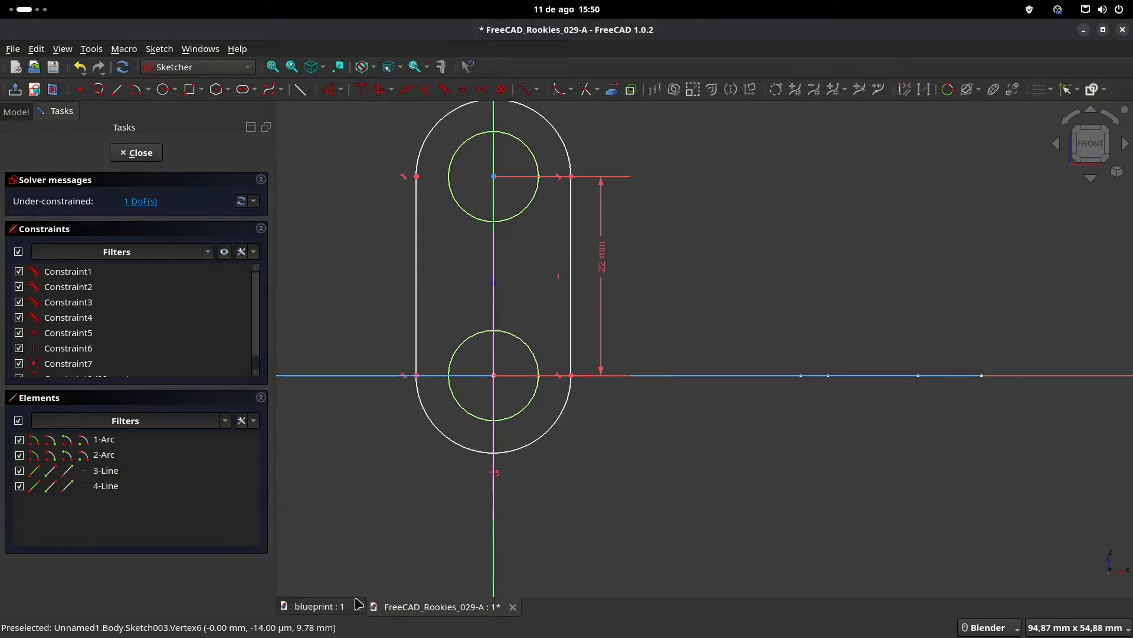
- Check the plate's rounding on the blueprint, set the slot's end-arc radius to 16 mm, and close the sketch
click(327, 606)
mouse_move(548, 242)
shift+middle_down()
mouse_move(534, 274)
mouse_move(587, 262)
shift+middle_up()
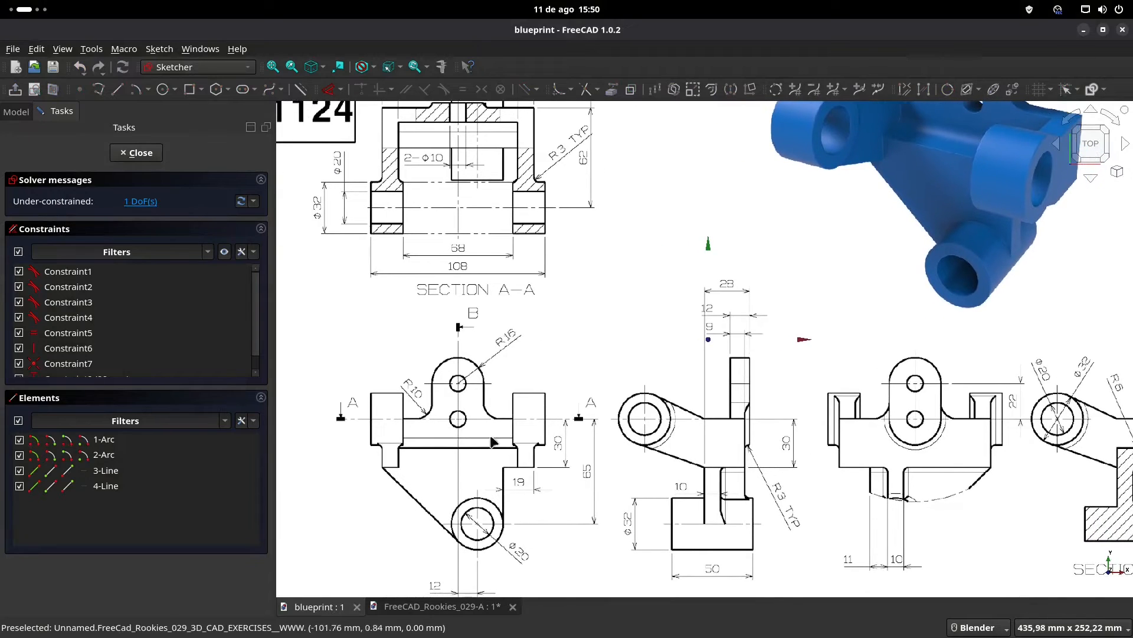
click(439, 606)
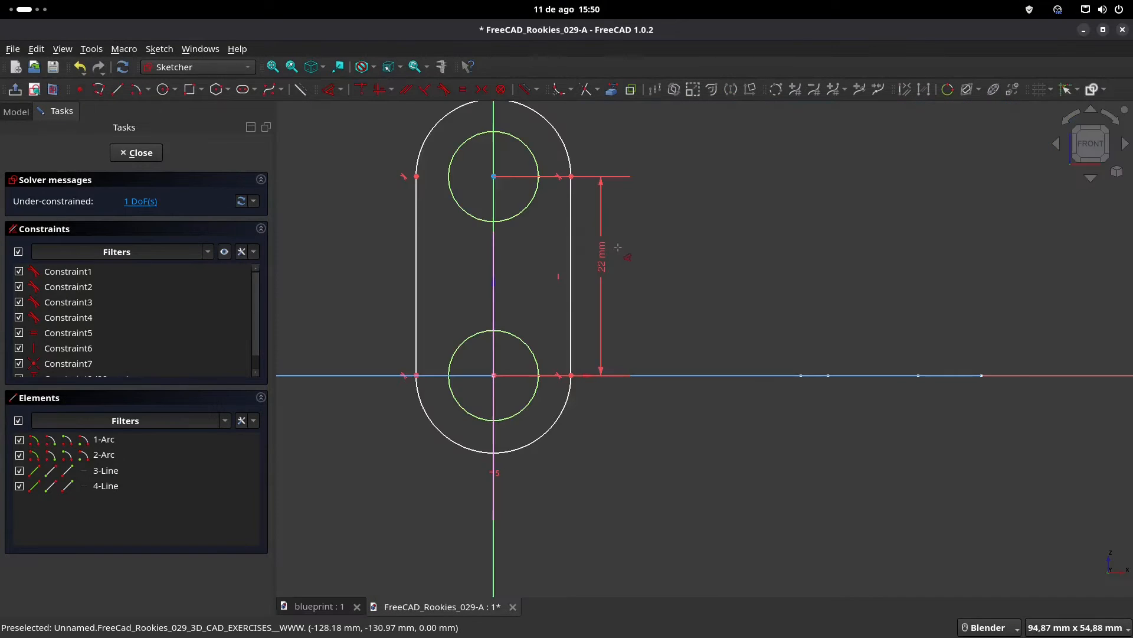
click(561, 415)
click(635, 443)
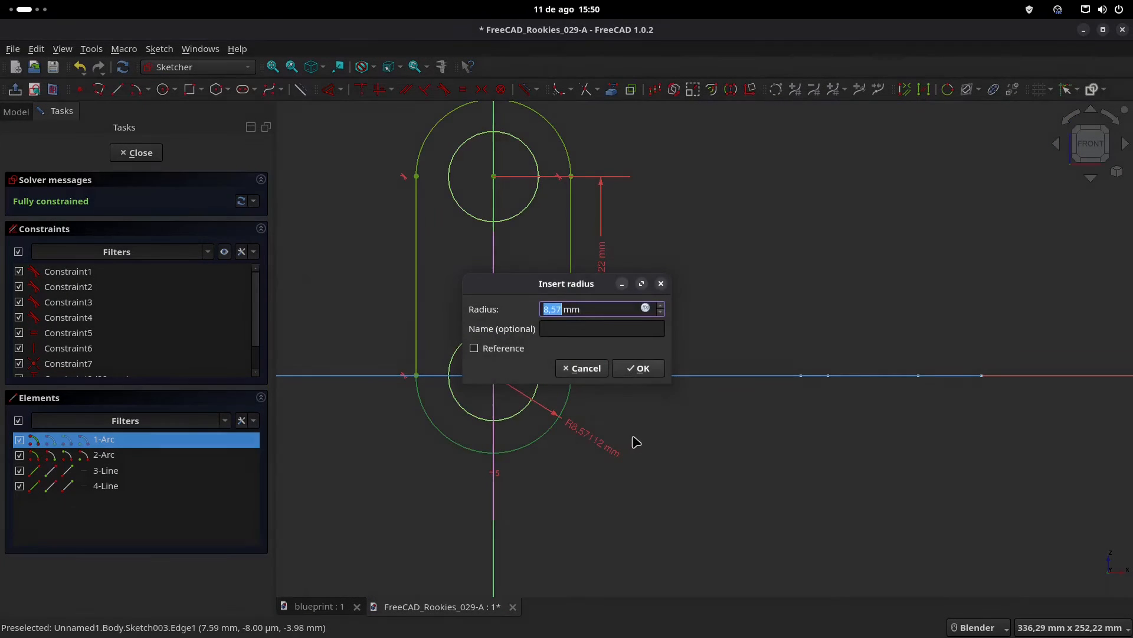
text(16)
key(Return)
scroll(656, 376, down, 3)
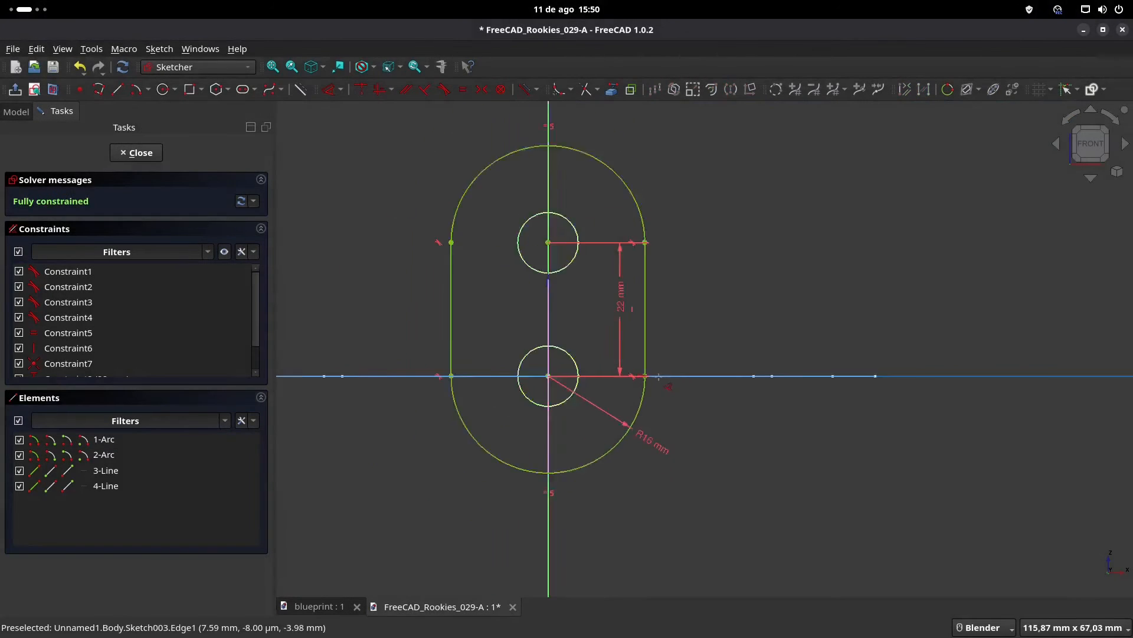
click(148, 159)
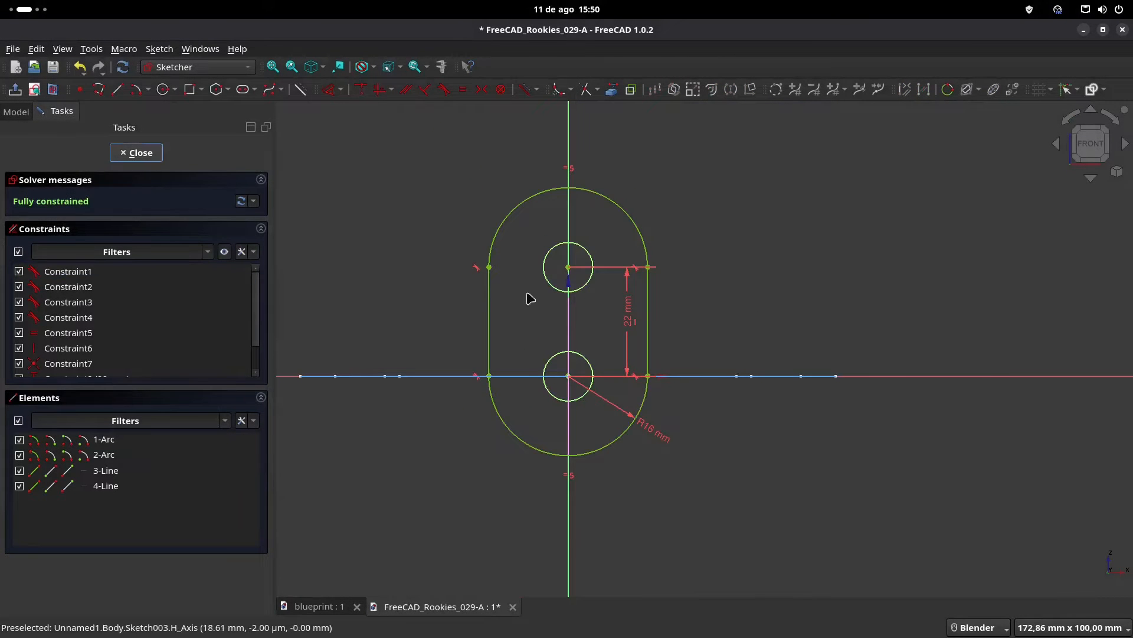
- Check the plate thickness on the blueprint's side view and pad the slot sketch 9 mm
mouse_move(627, 294)
middle_down()
mouse_move(488, 298)
mouse_move(562, 326)
mouse_move(501, 392)
middle_up()
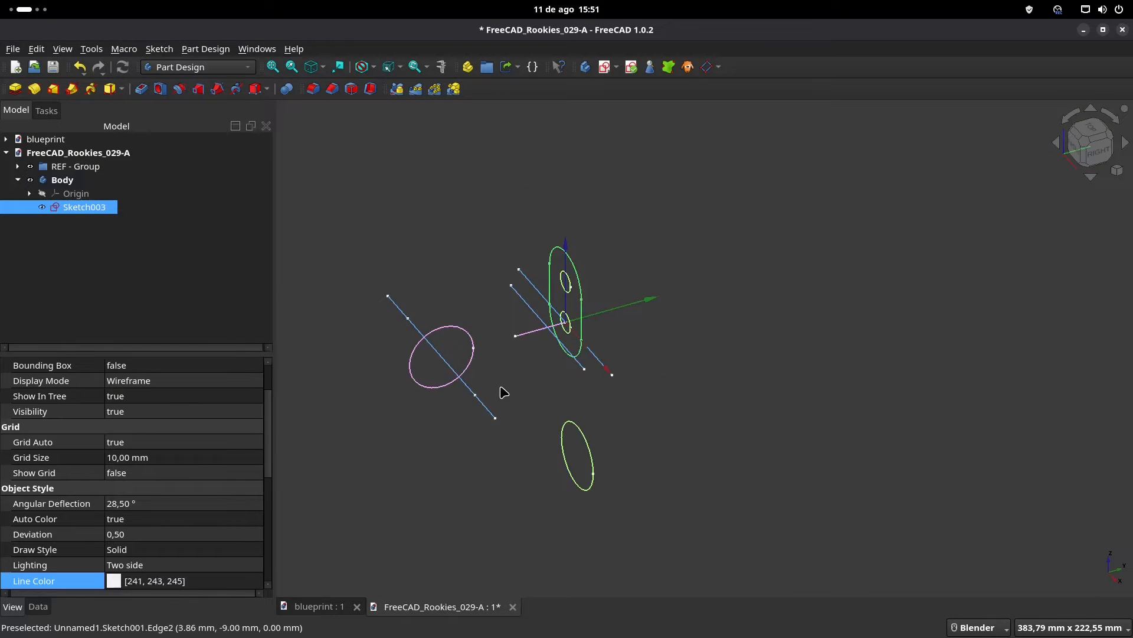
mouse_move(577, 360)
middle_down()
mouse_move(589, 387)
mouse_move(525, 464)
middle_up()
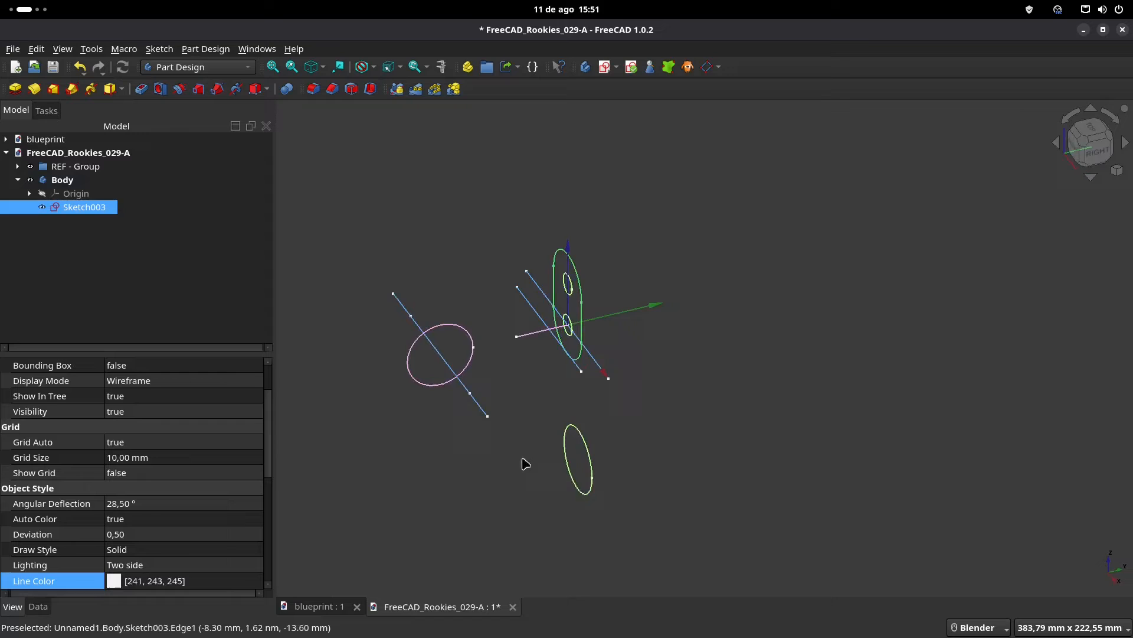
click(315, 607)
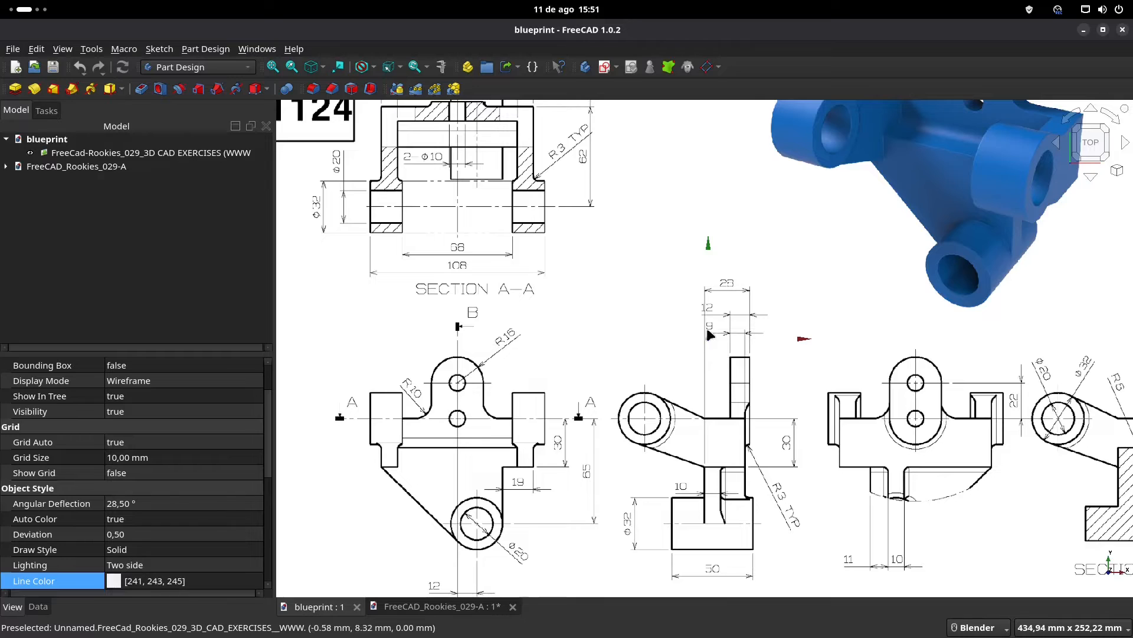
click(416, 606)
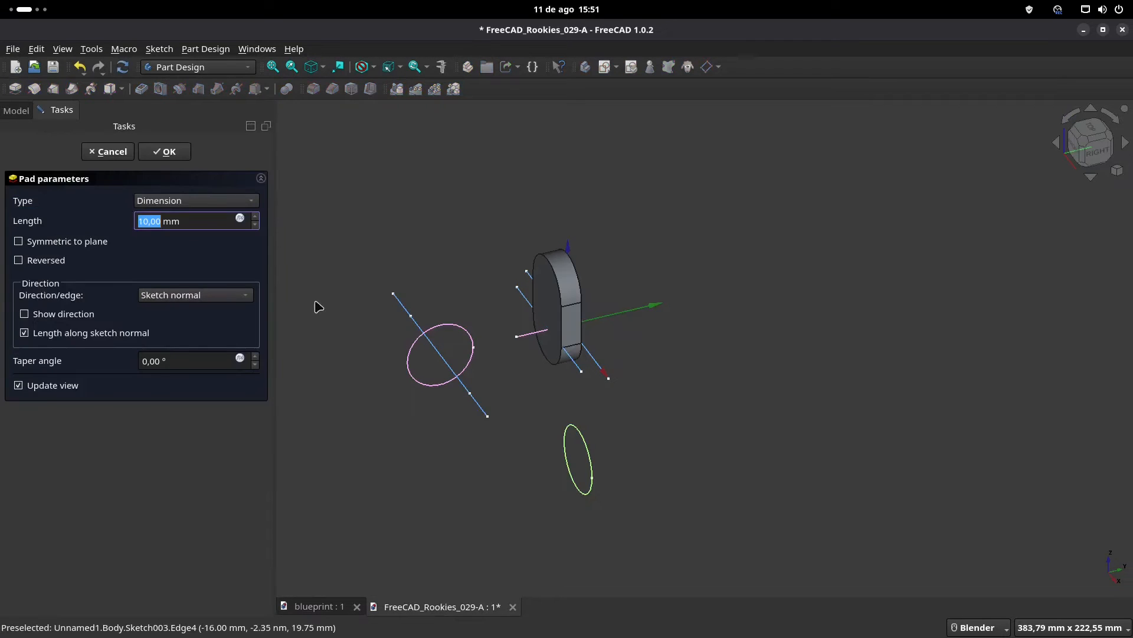
key(Return)
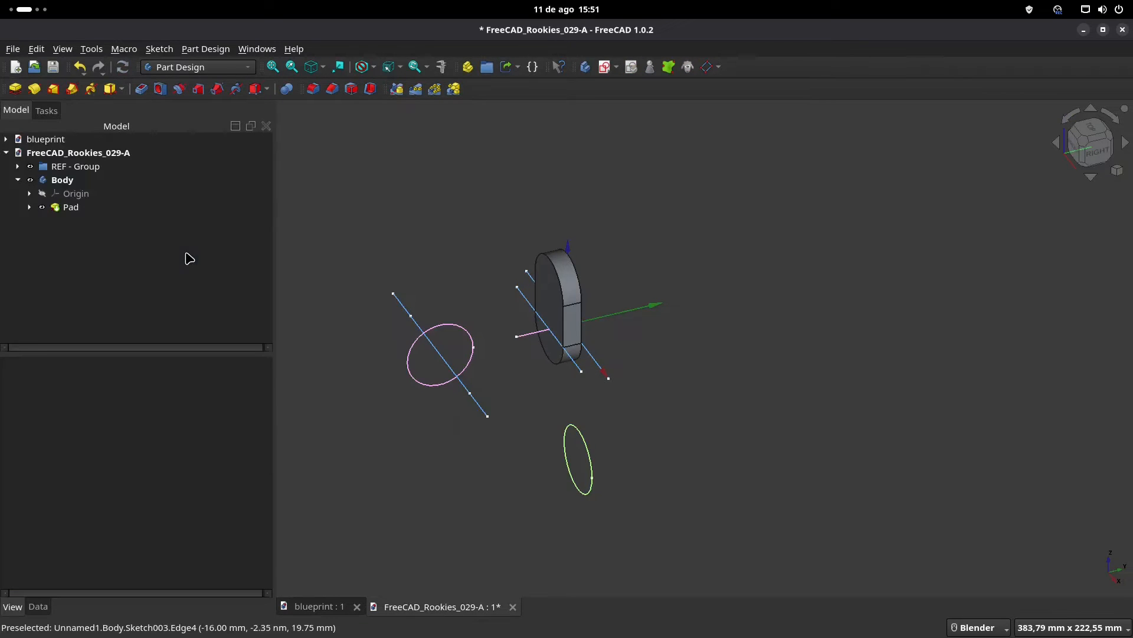
- Pad the same slot sketch again by 3 mm in the reversed direction to thicken the plate behind the sketch plane
middle_drag(683, 368, 460, 379)
scroll(553, 352, up, 2)
shift+middle_drag(563, 332, 580, 334)
click(31, 208)
click(29, 206)
click(95, 220)
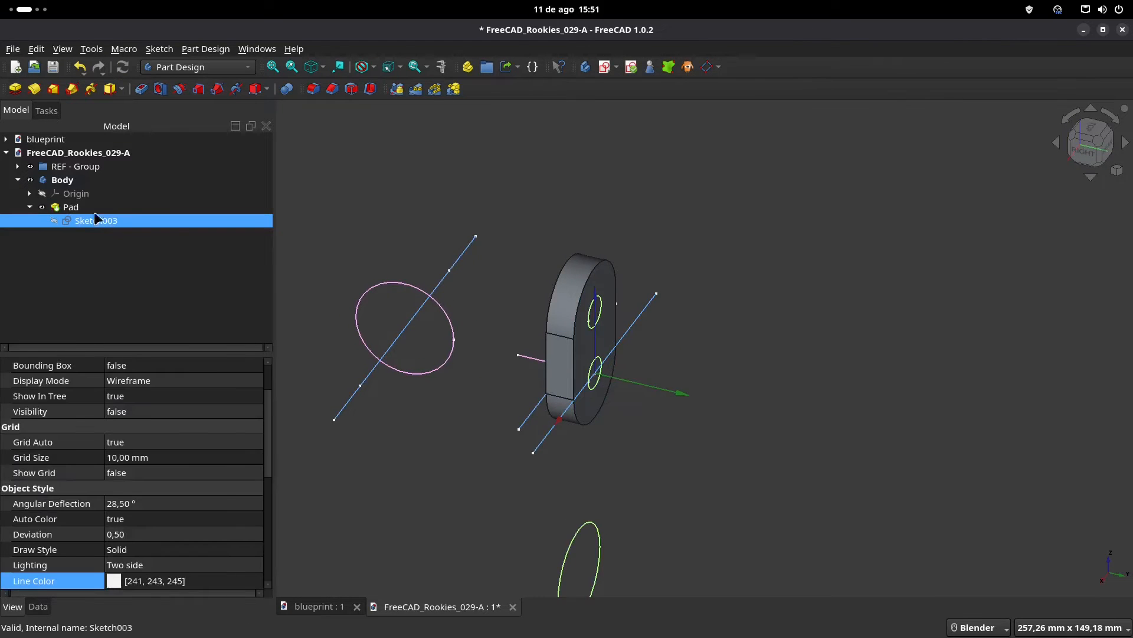
click(16, 88)
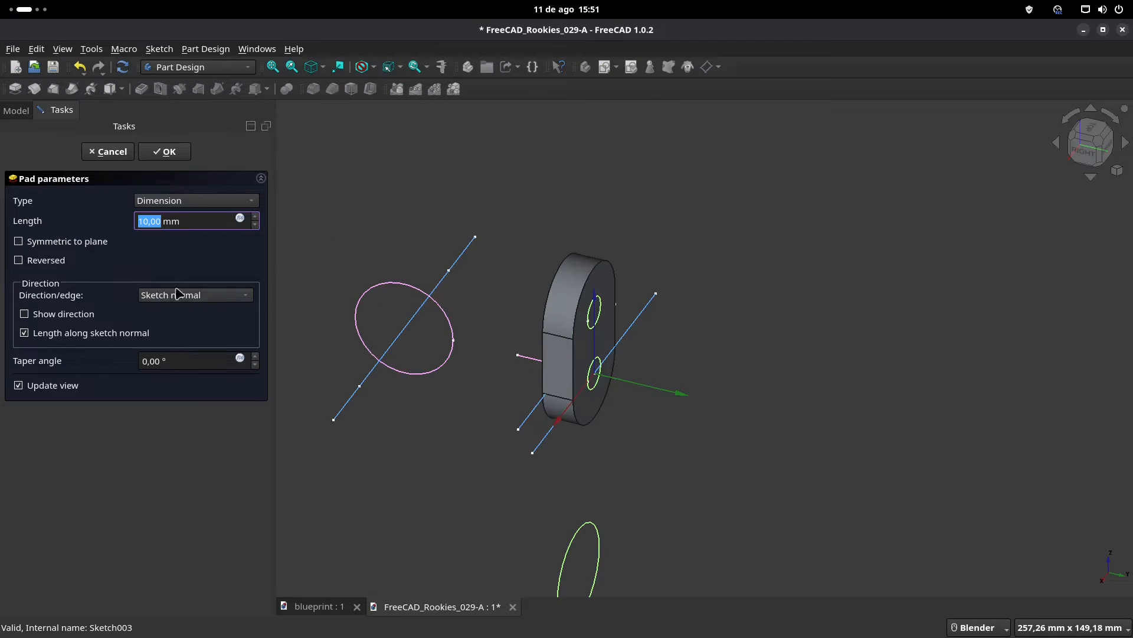
text(3)
click(18, 260)
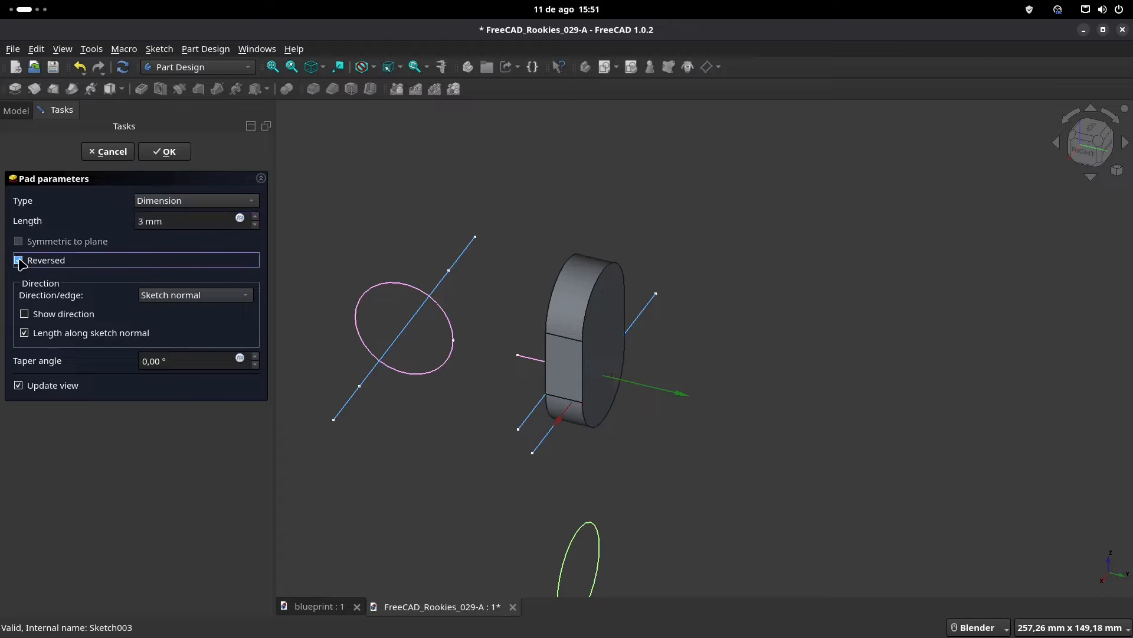
click(177, 154)
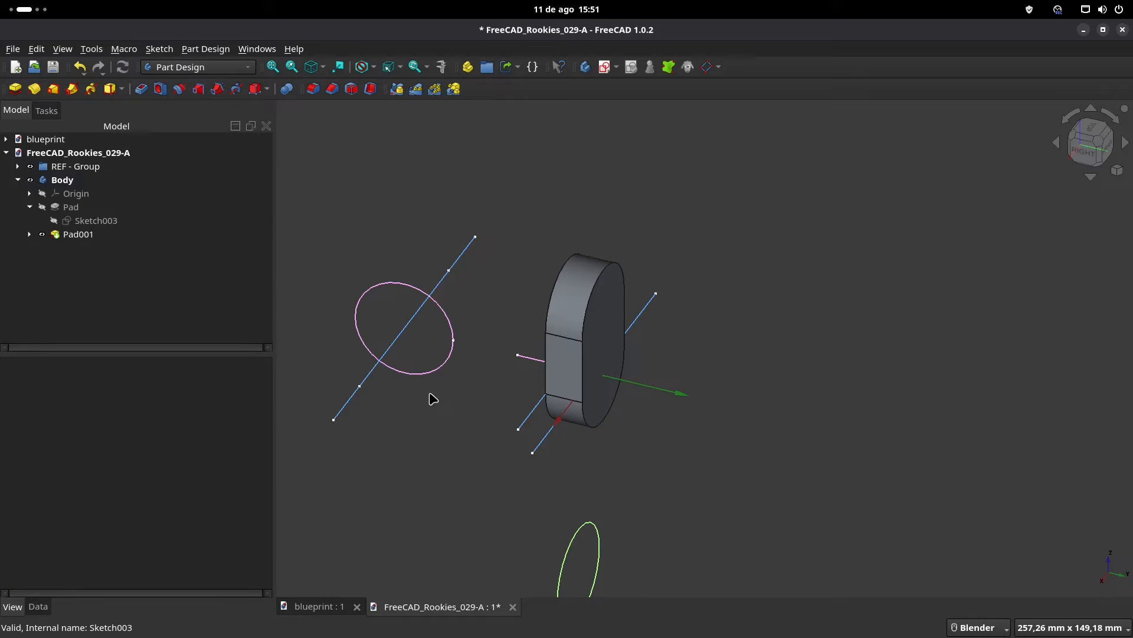
- Examine the blueprint's isometric, side and section views for how the crosswise block meets the rounded plate, and compare with the model
middle_drag(454, 409, 601, 380)
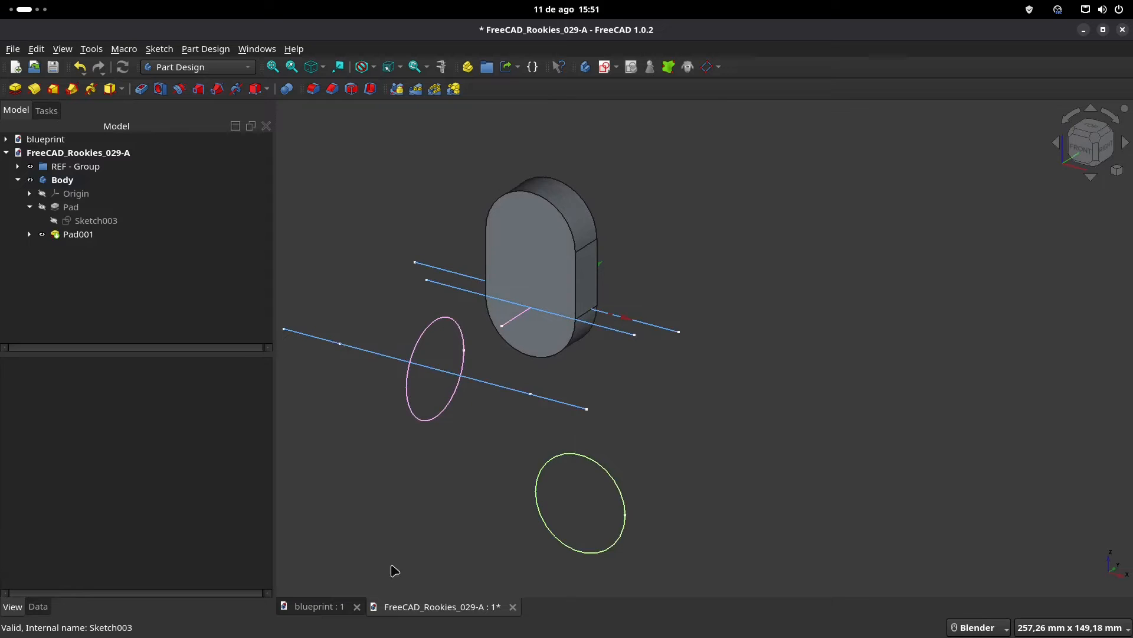
click(323, 607)
scroll(661, 385, down, 1)
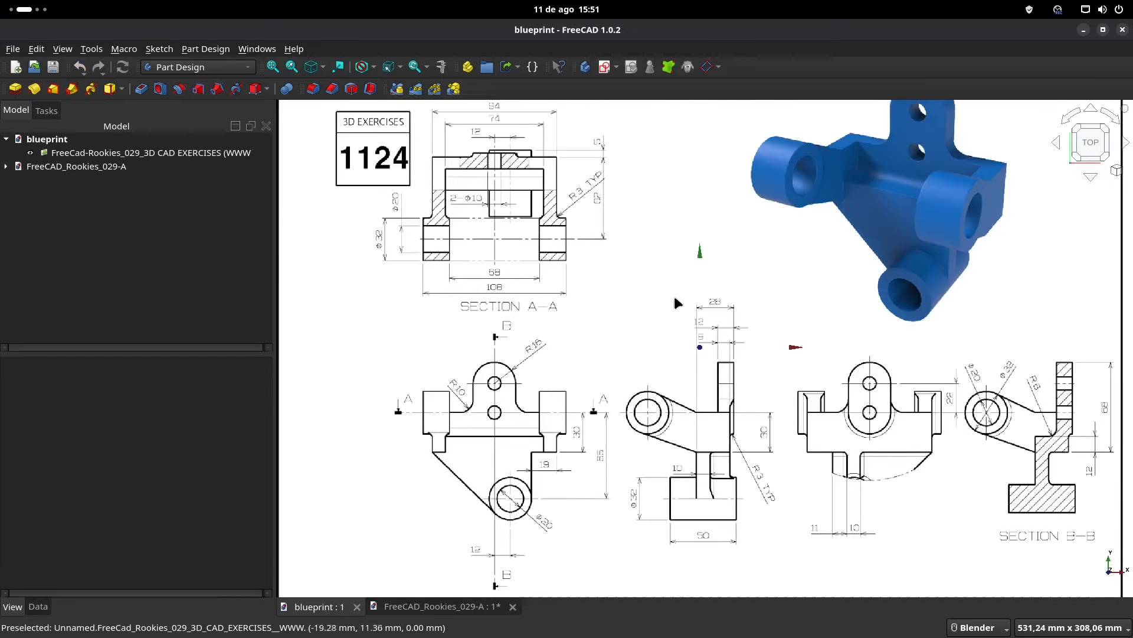
shift+middle_drag(674, 299, 529, 288)
shift+middle_drag(728, 156, 727, 199)
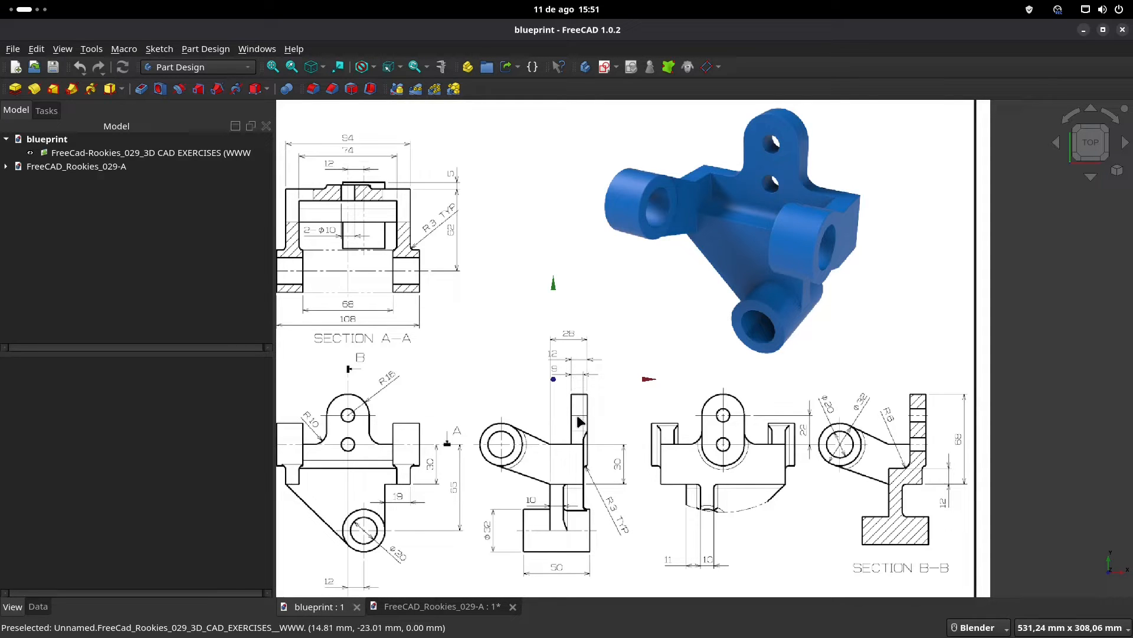
click(411, 607)
shift+middle_drag(598, 384, 670, 403)
middle_drag(733, 268, 630, 281)
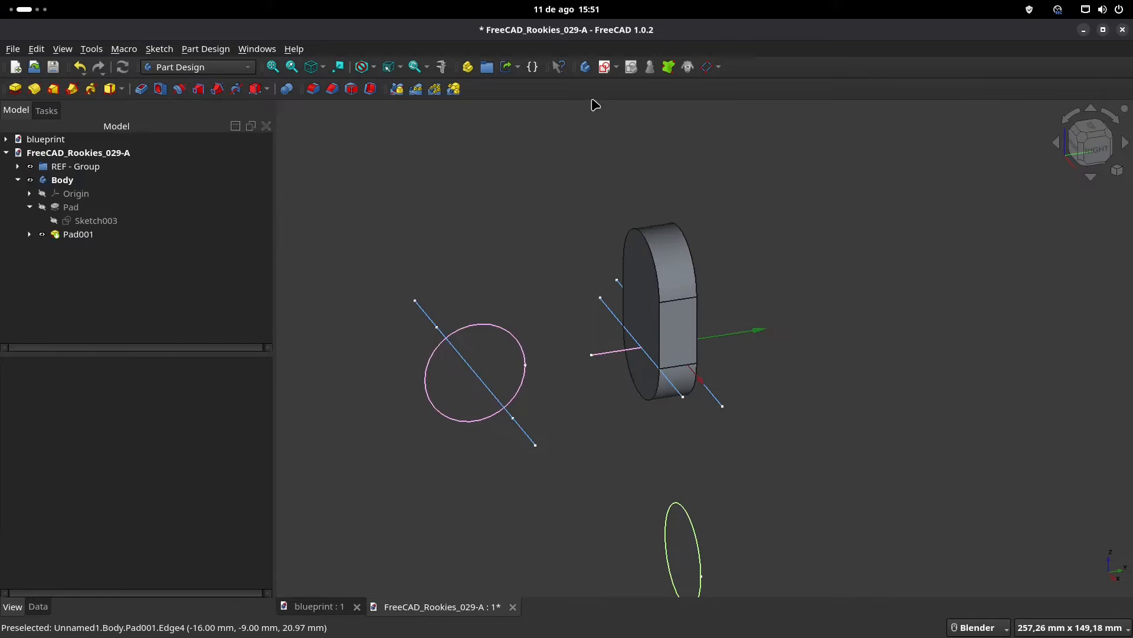
- Start a new sketch on the YZ plane and draw a rectangle about 30.5 by 18.5 mm, its lower corner on the vertical axis
click(605, 67)
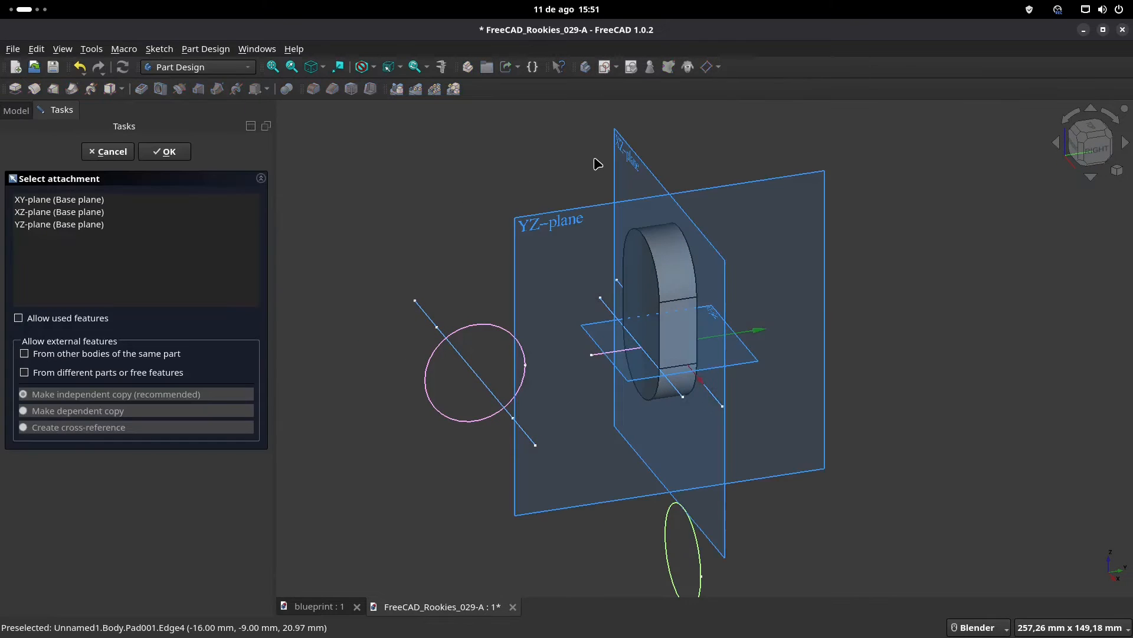
click(538, 231)
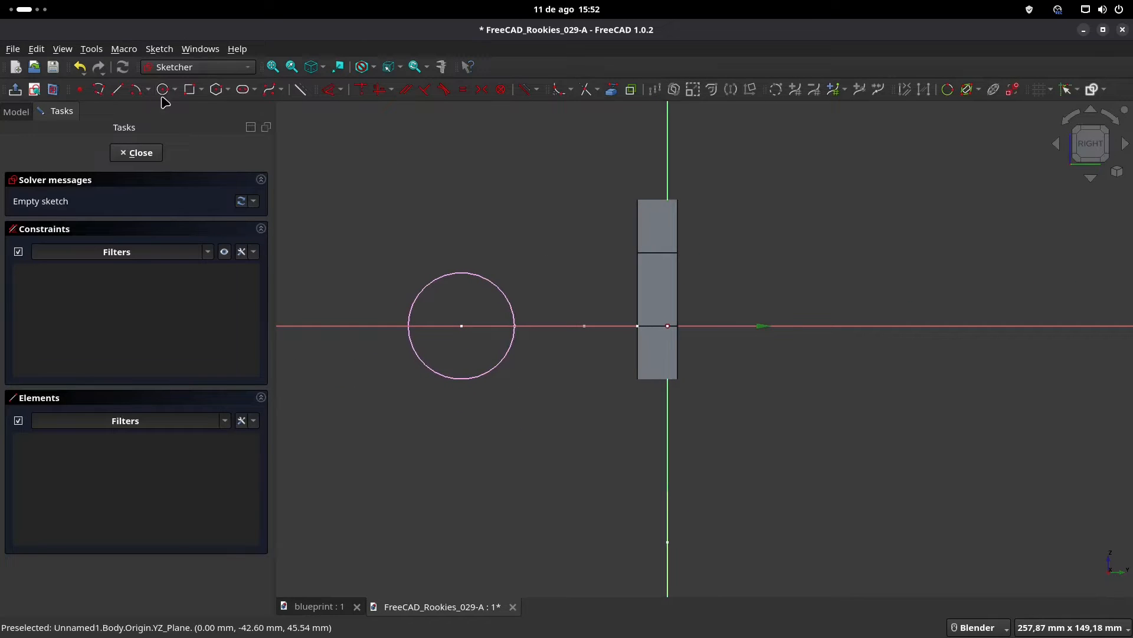
click(190, 90)
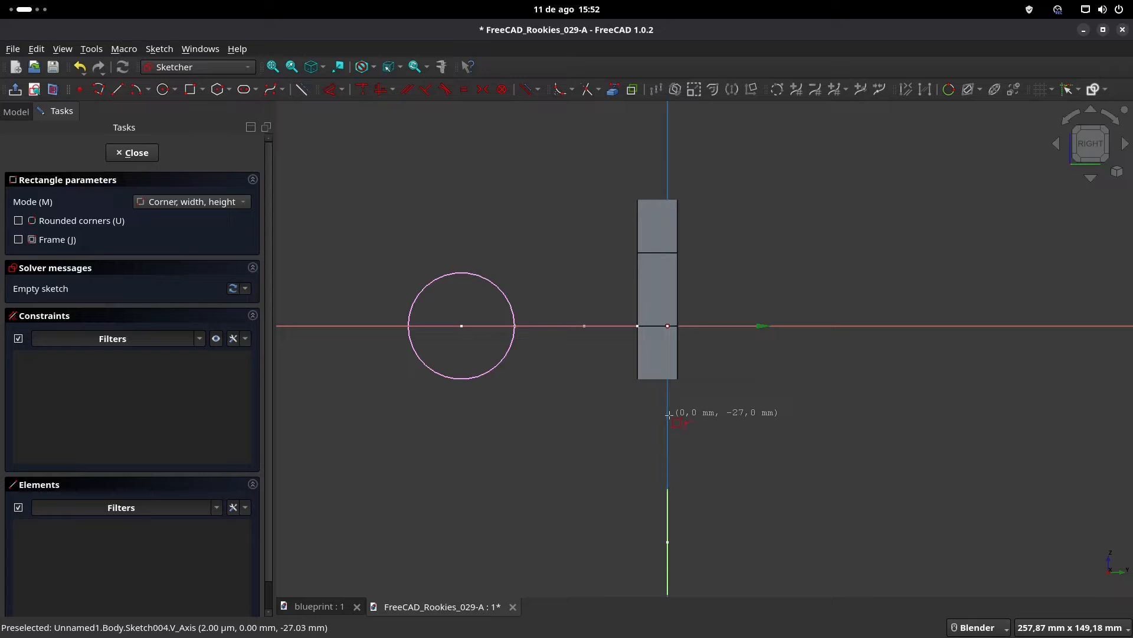
click(668, 415)
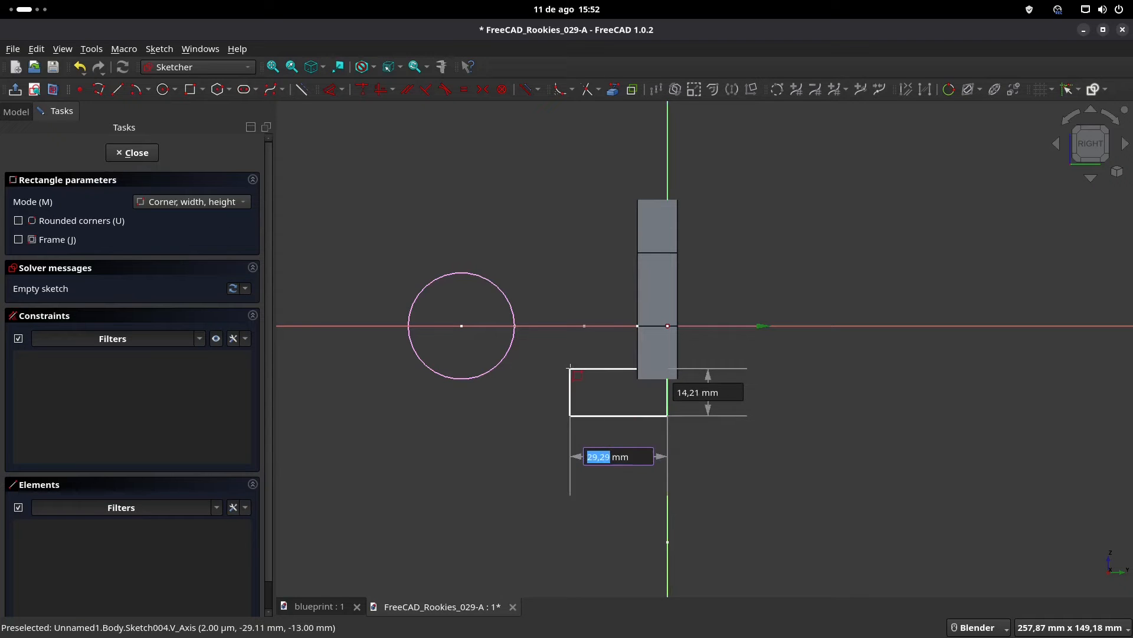
click(566, 354)
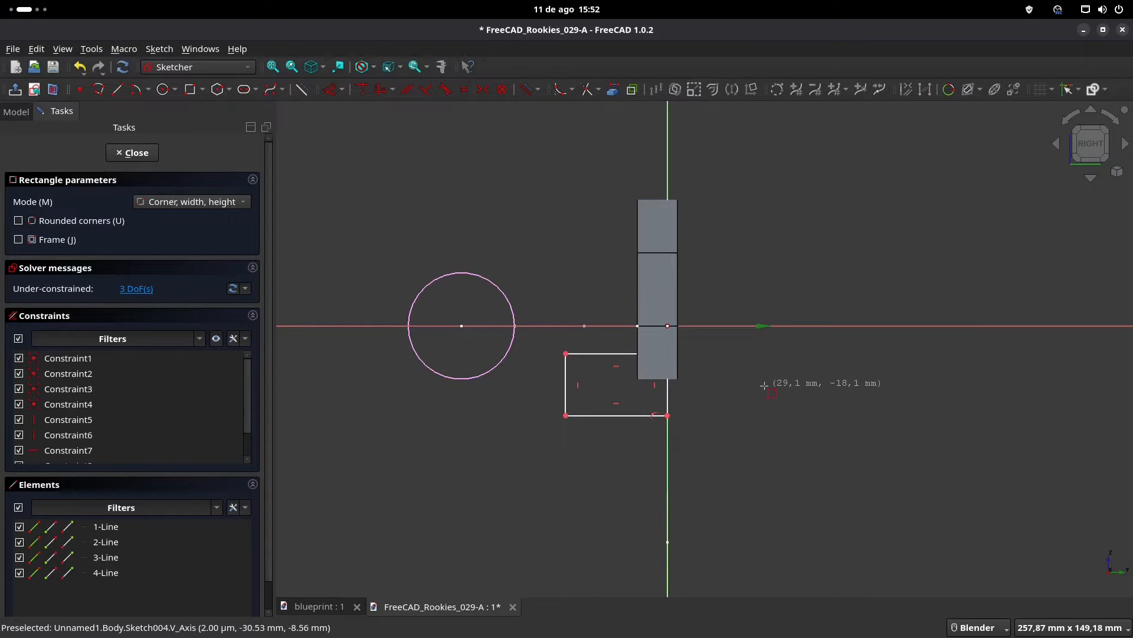
- Check the block's depth on the blueprint's side and section views and dimension the rectangle's lower edge at 25 mm
click(334, 606)
shift+middle_drag(595, 461, 604, 418)
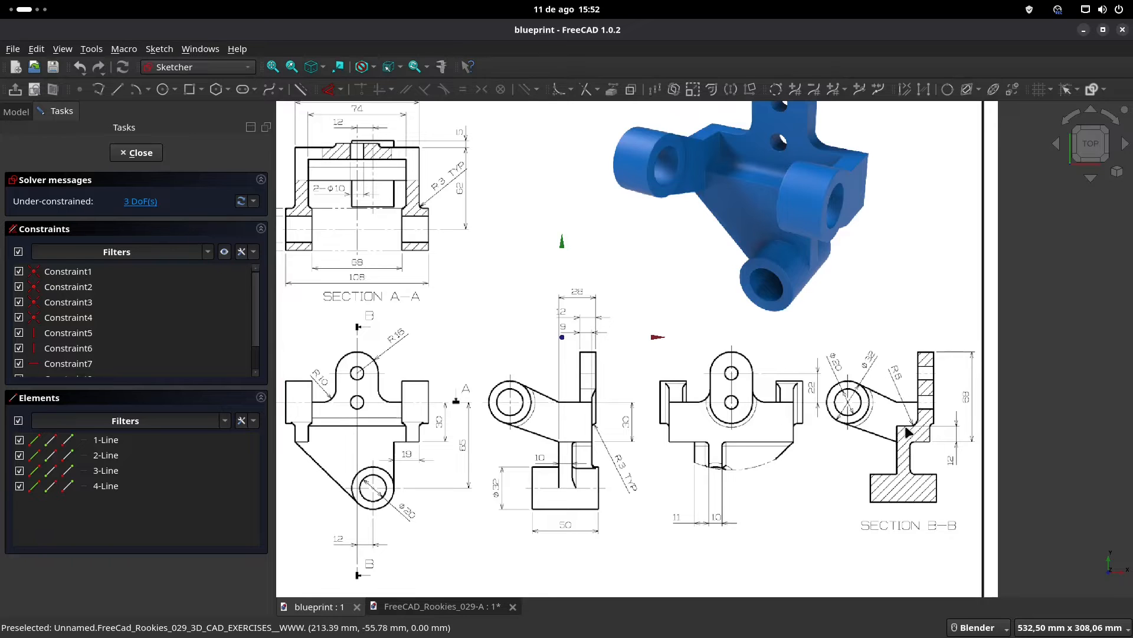
scroll(908, 431, up, 2)
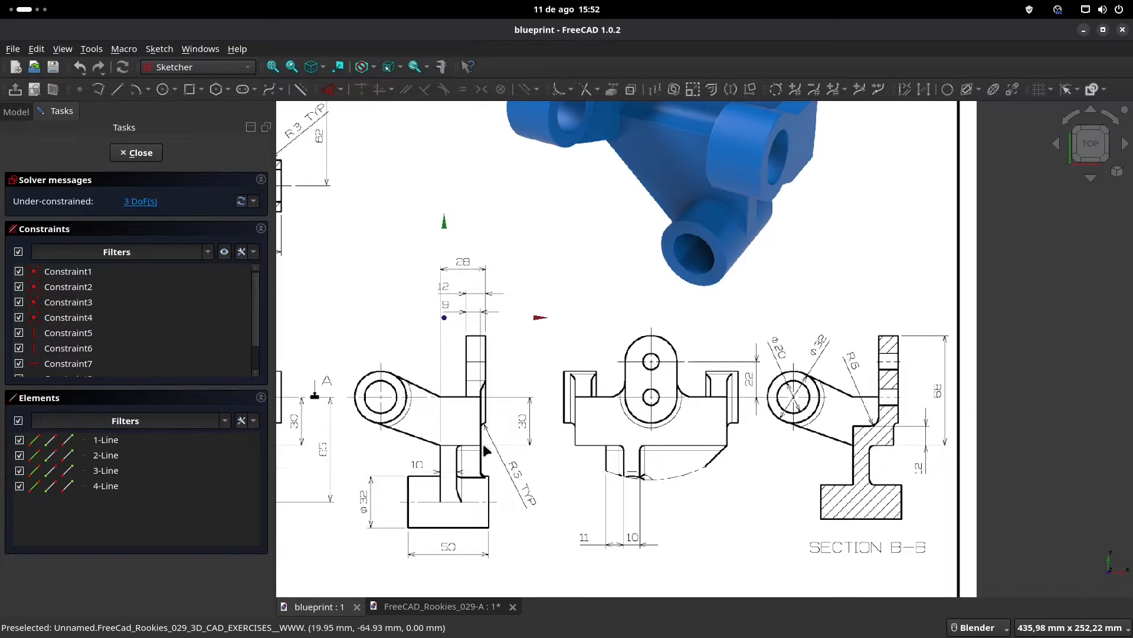
click(444, 606)
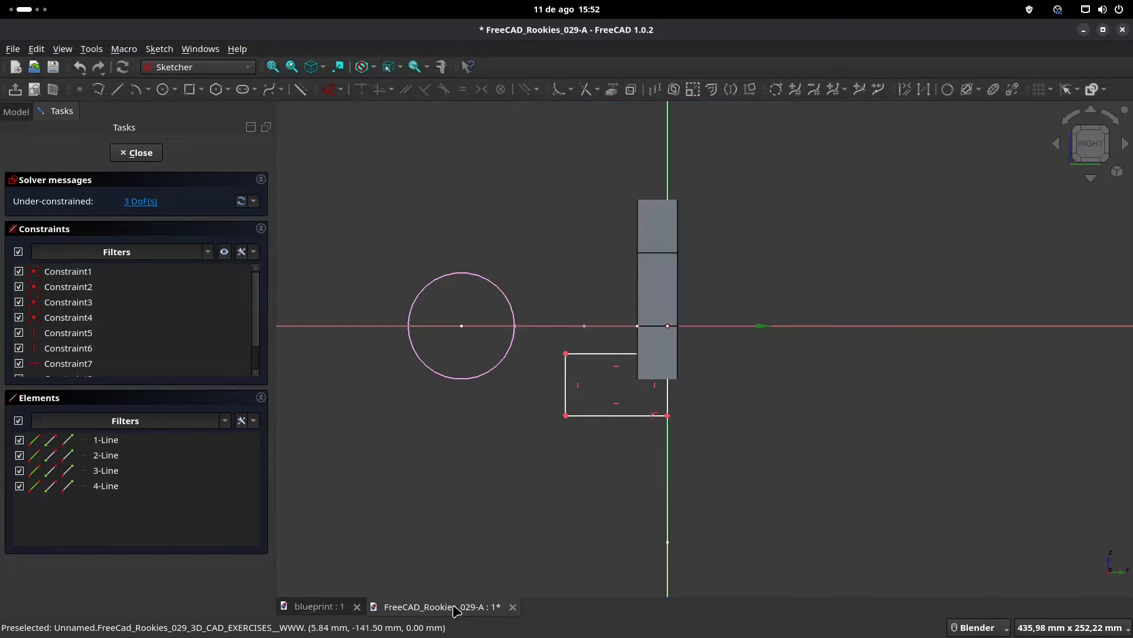
click(329, 89)
click(613, 416)
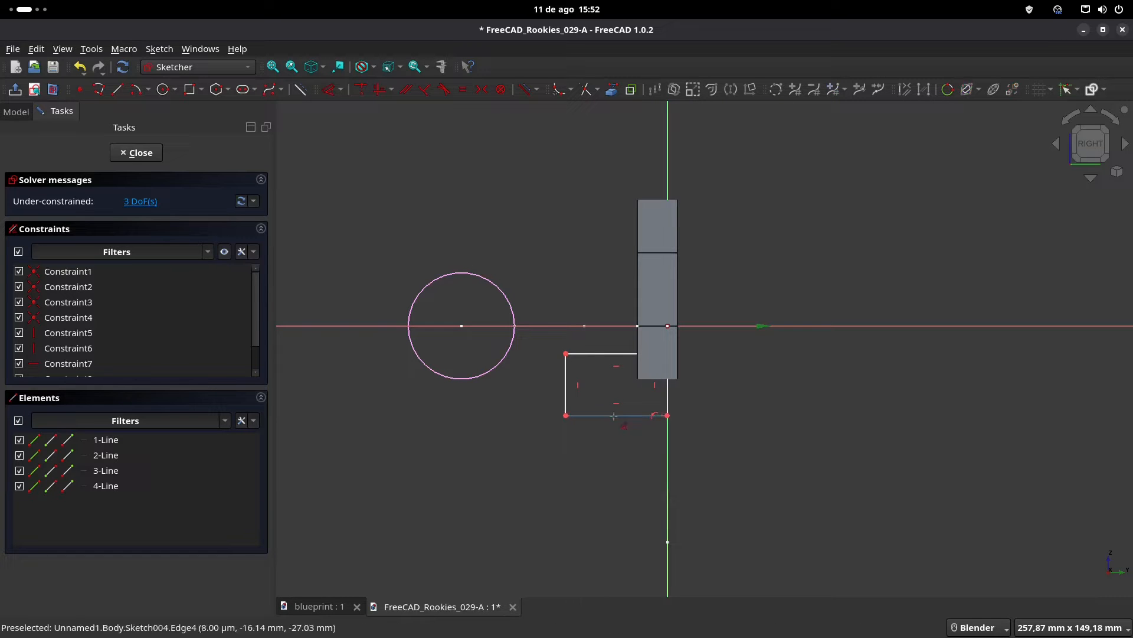
click(619, 454)
text(25)
key(Return)
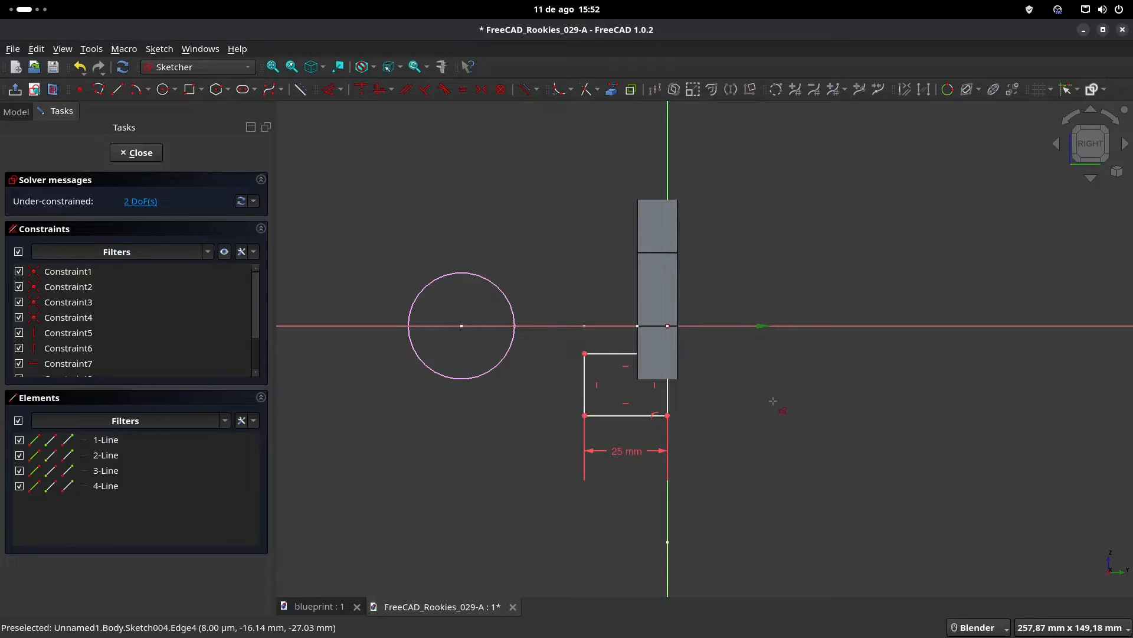
- Check the block's upper face on the blueprint's side view and constrain the rectangle's free upper corner onto the horizontal axis
click(332, 607)
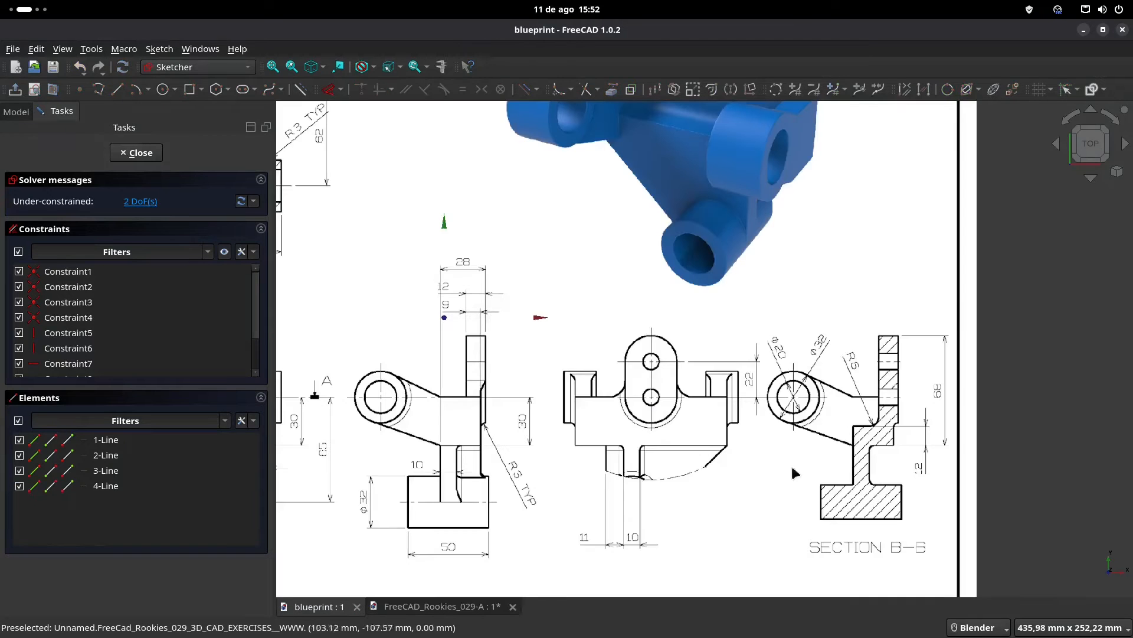
shift+middle_drag(568, 402, 653, 391)
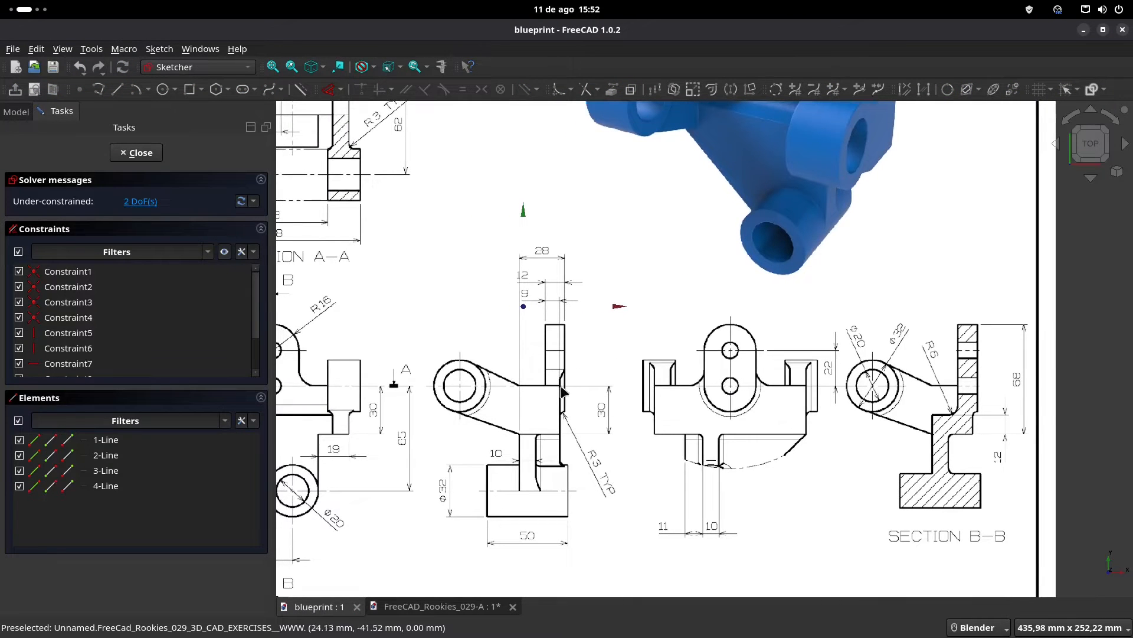
click(442, 607)
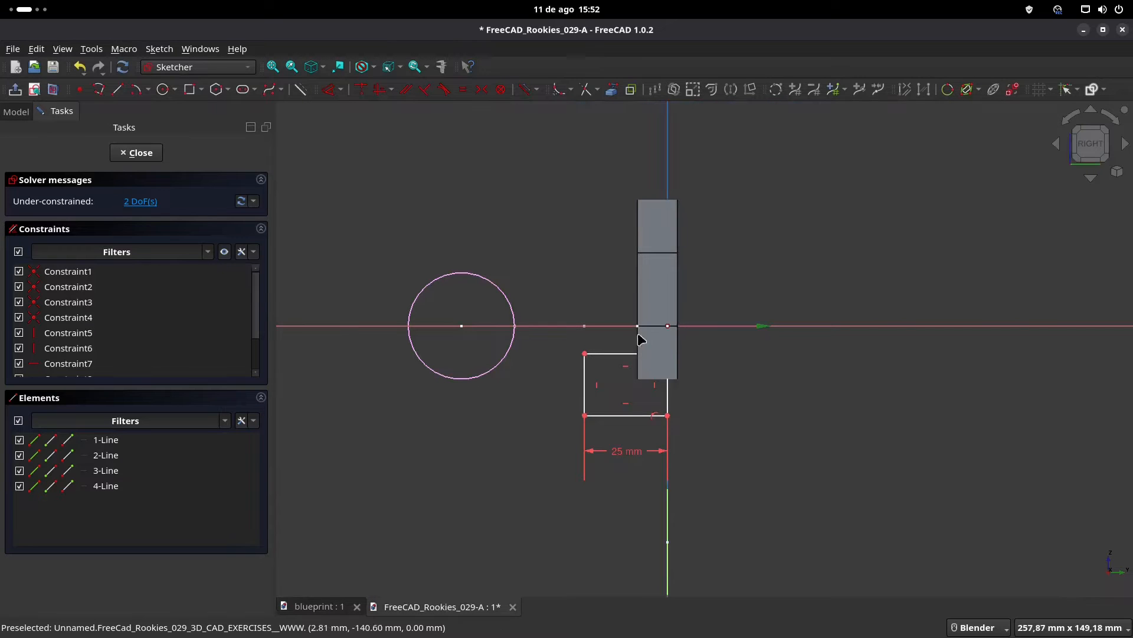
click(584, 353)
click(572, 326)
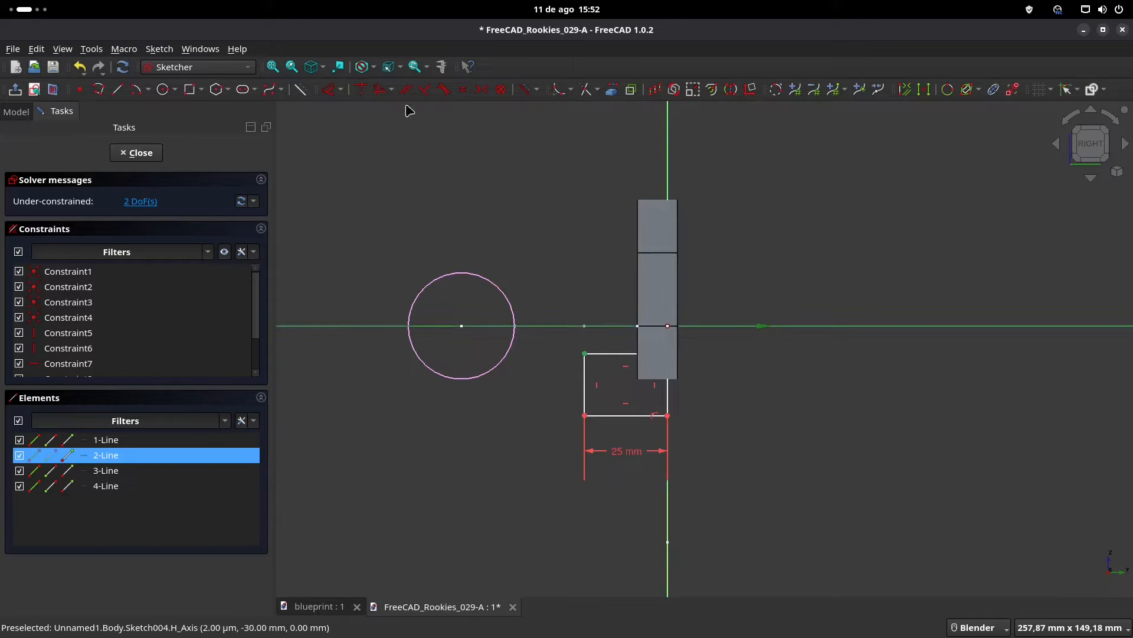
click(361, 90)
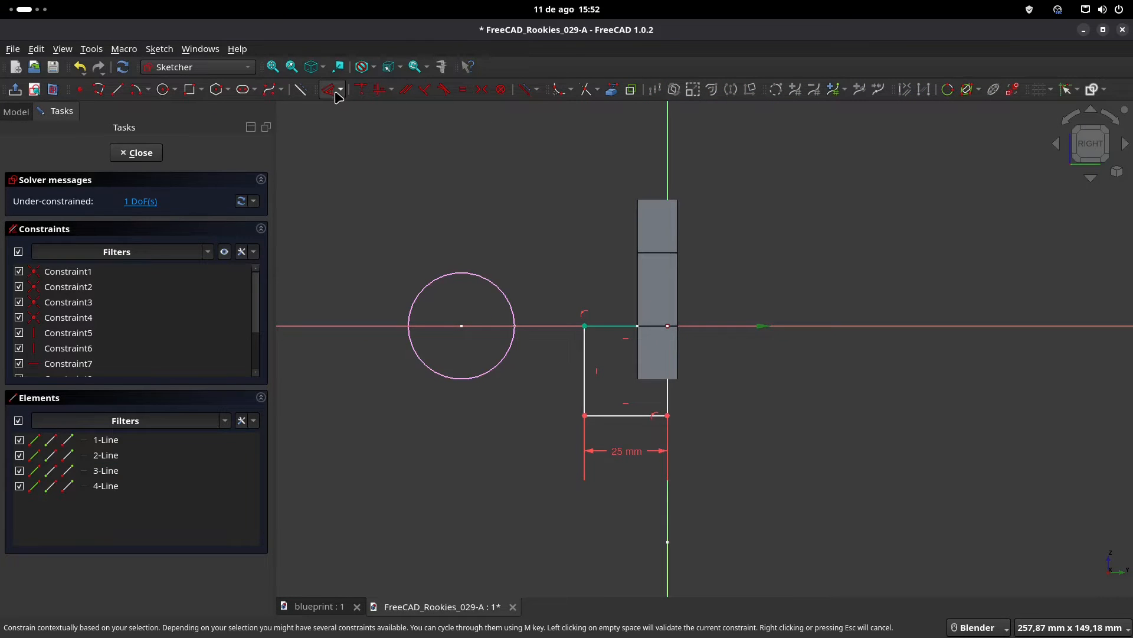
- Dimension the rectangle's height at 30 mm and close the sketch
click(588, 389)
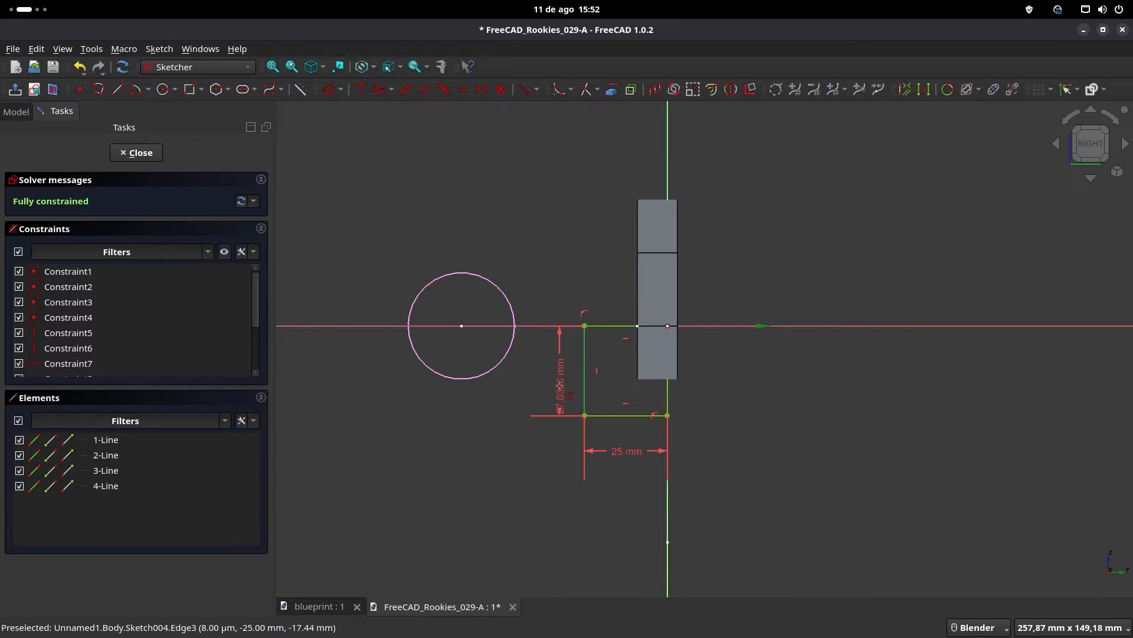
click(559, 381)
text(30)
key(Return)
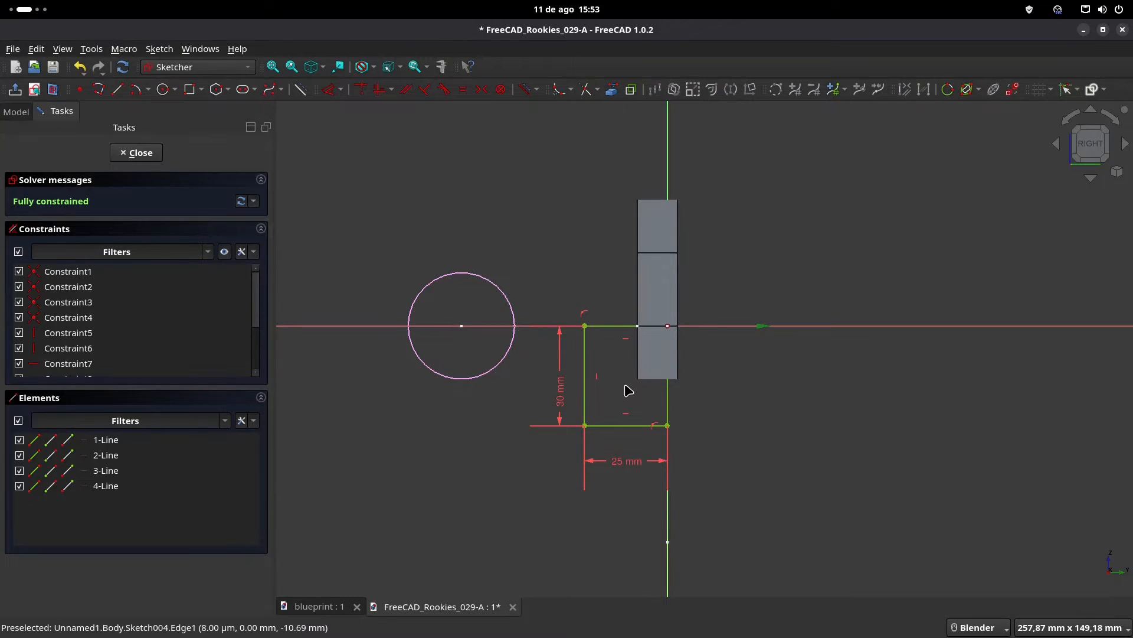
shift+middle_drag(629, 390, 609, 338)
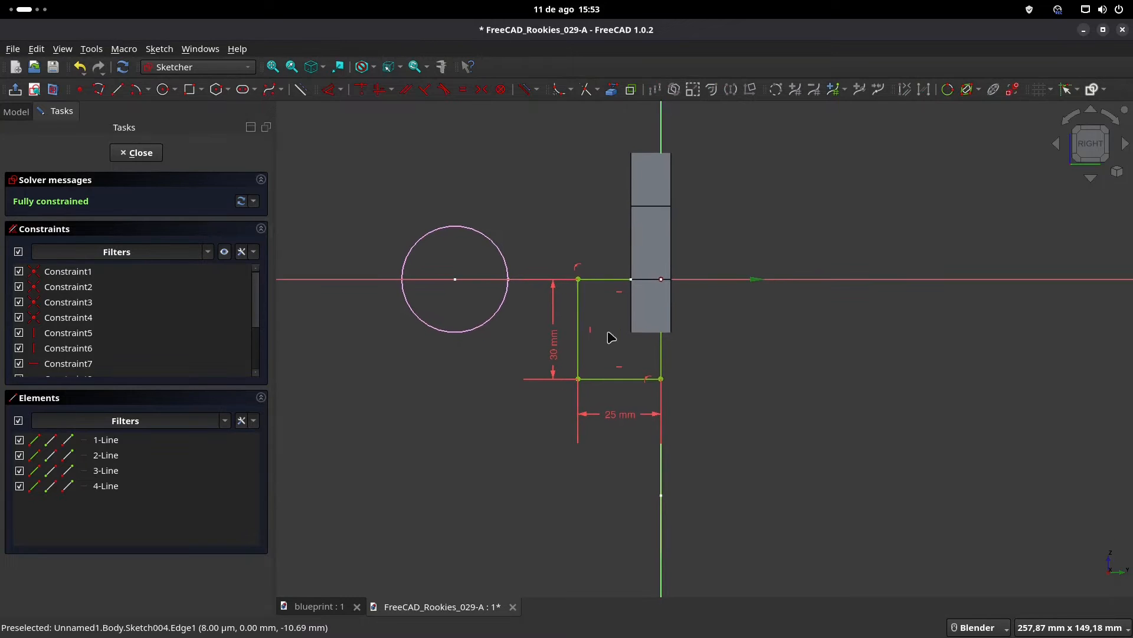
click(150, 155)
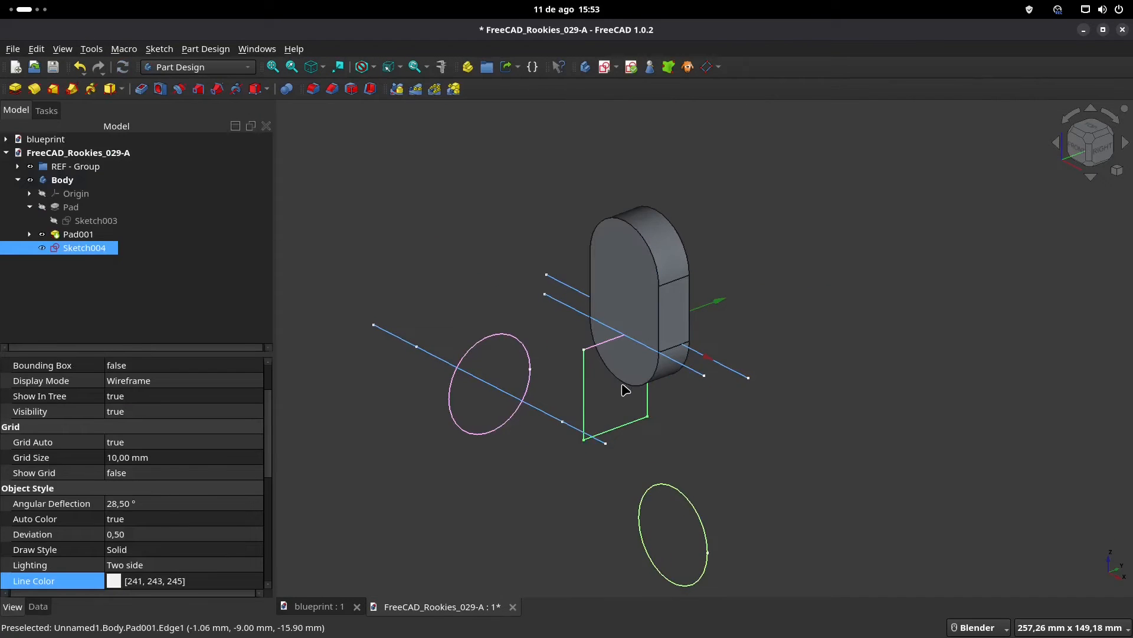
- Recheck the blueprint's side view, reopen the rectangle sketch, set its width to 9 mm and close it
click(322, 607)
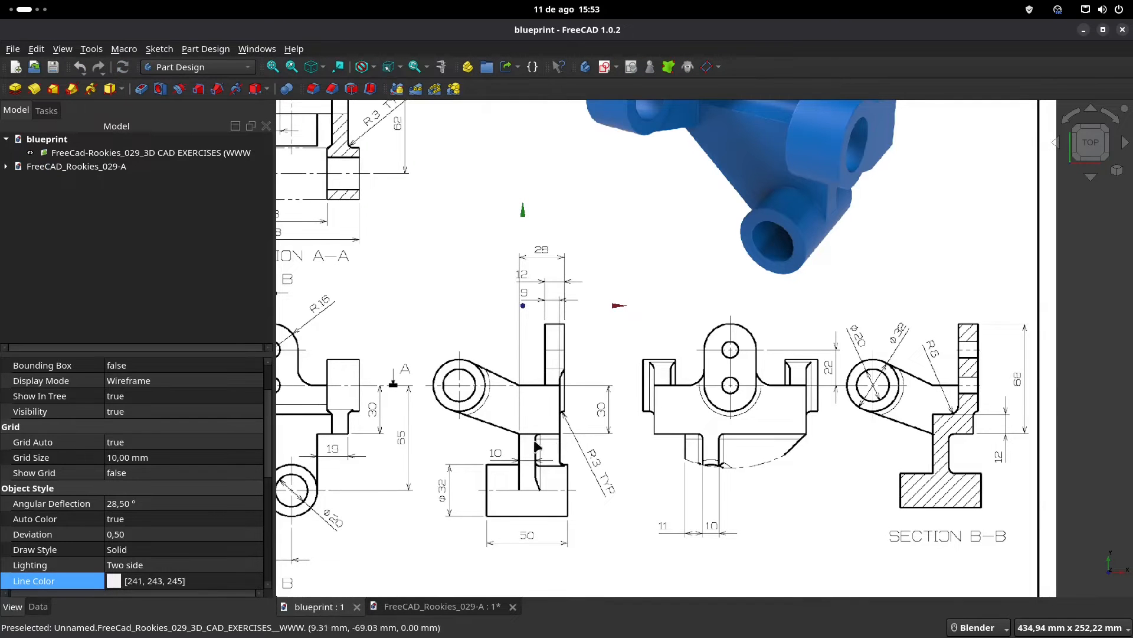
scroll(756, 293, down, 4)
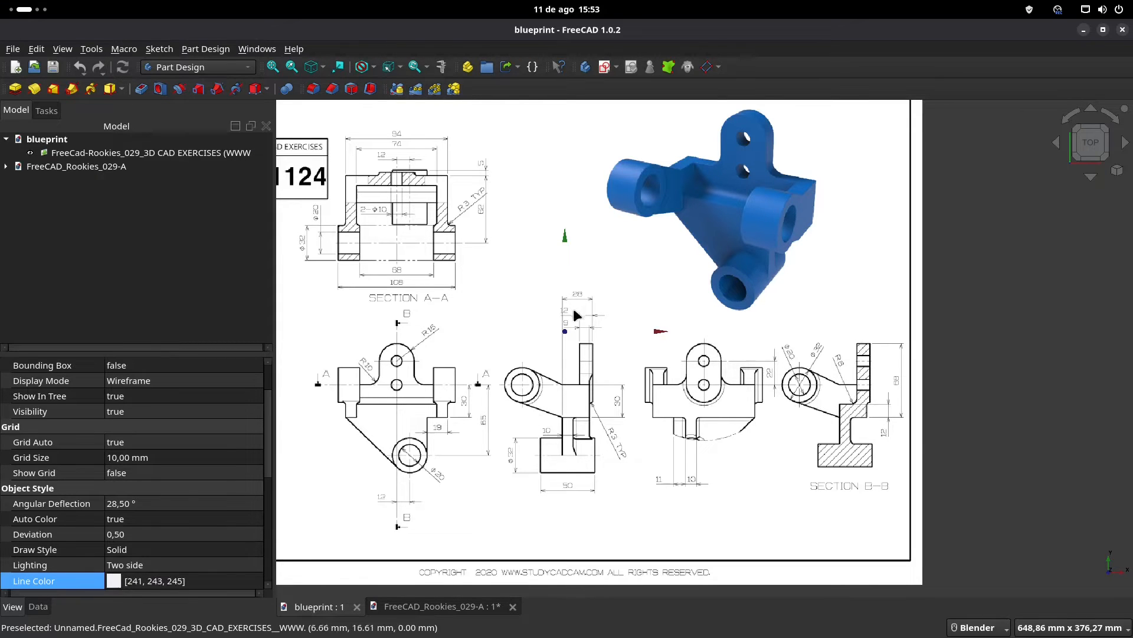
click(437, 608)
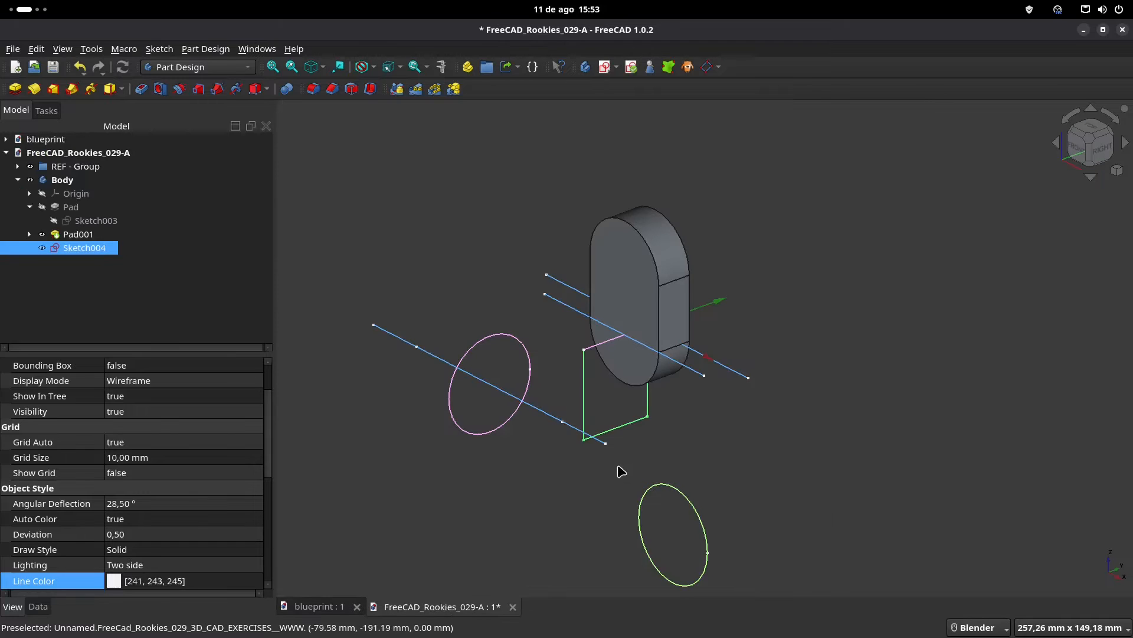
double_click(93, 251)
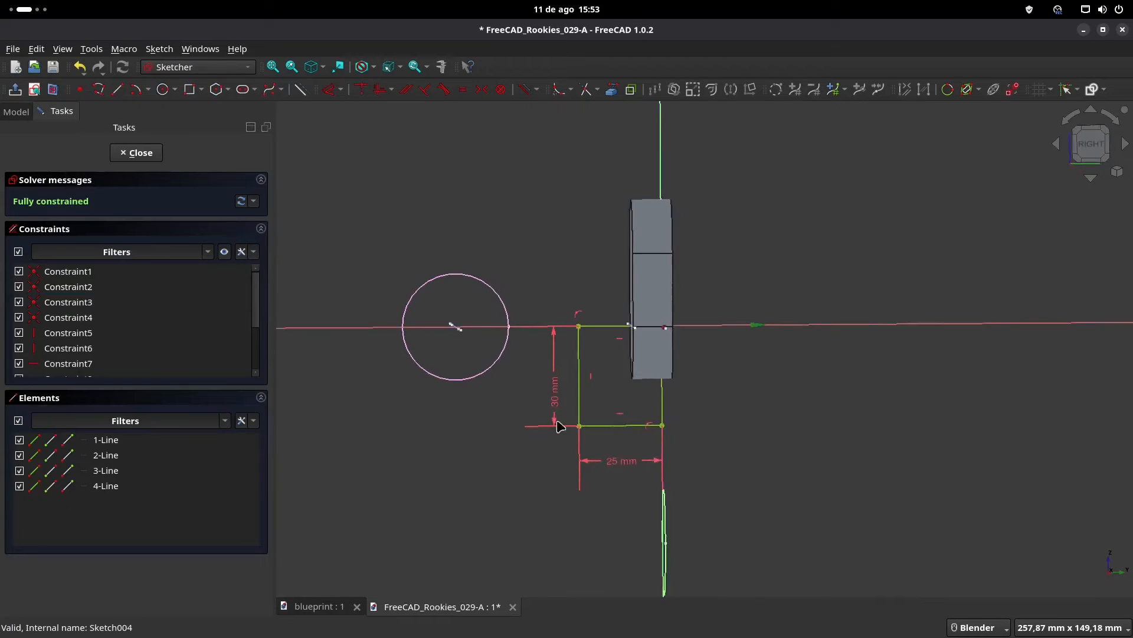
double_click(626, 464)
text(9)
key(Return)
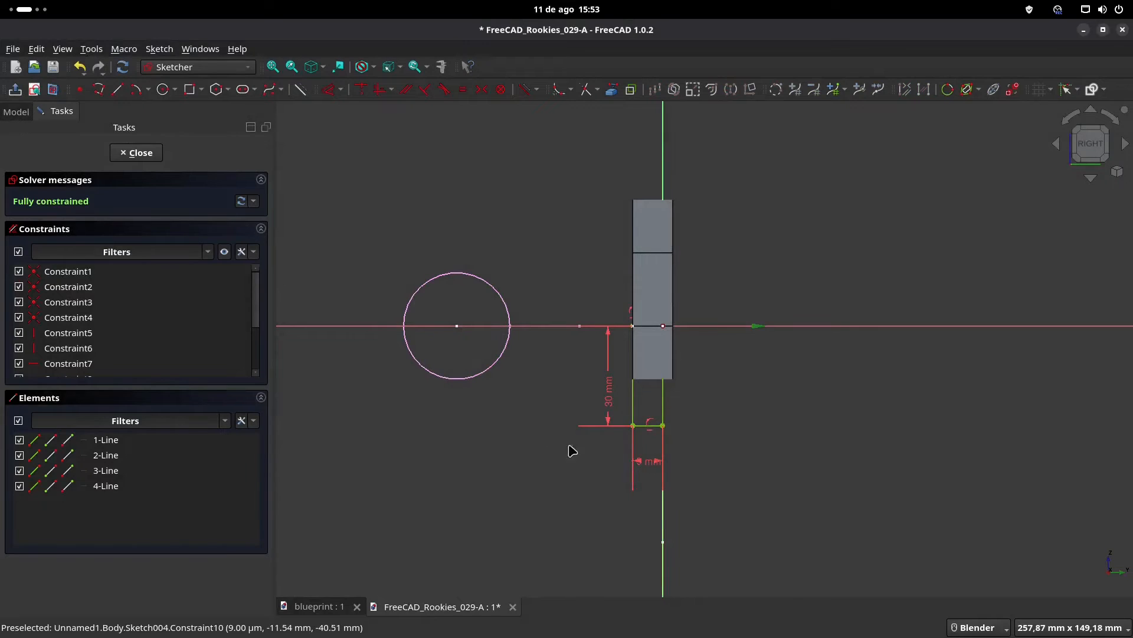
click(141, 153)
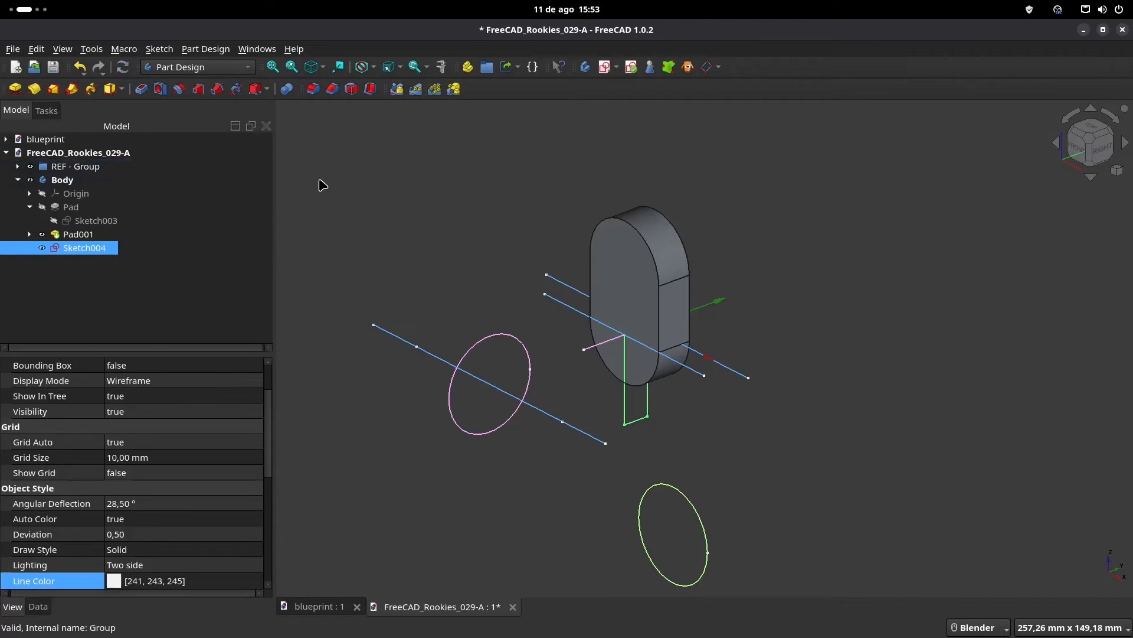
- Check the overall block width on the blueprint's section A-A and pad the rectangle sketch 94 mm symmetric to its plane
click(304, 607)
scroll(542, 394, down, 1)
shift+middle_drag(529, 320, 559, 339)
scroll(486, 271, up, 2)
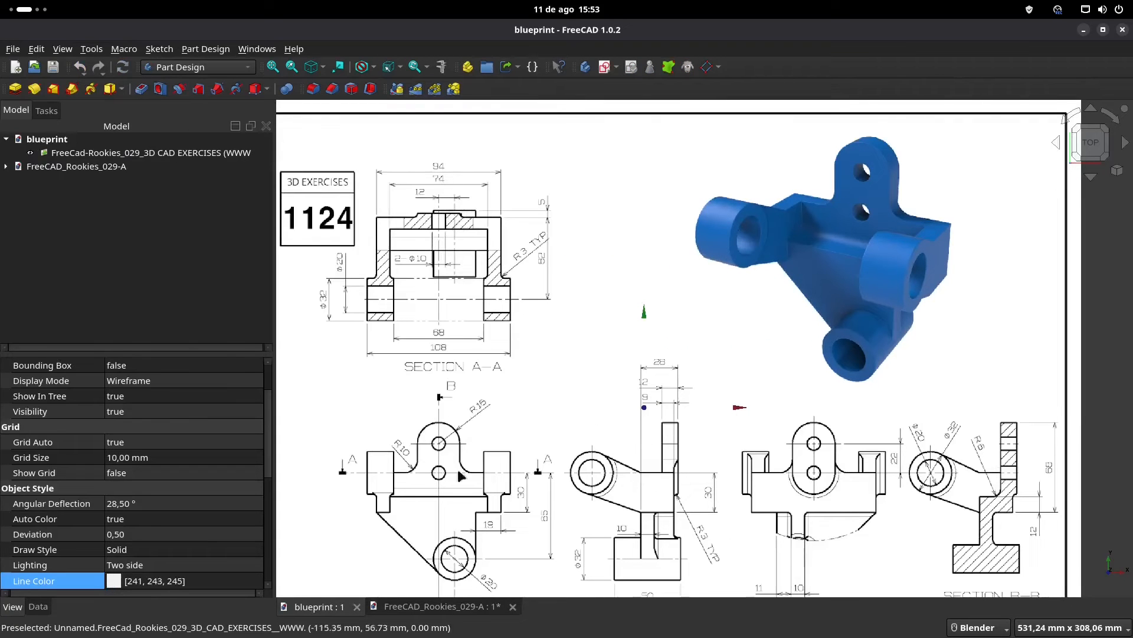
click(440, 607)
click(15, 89)
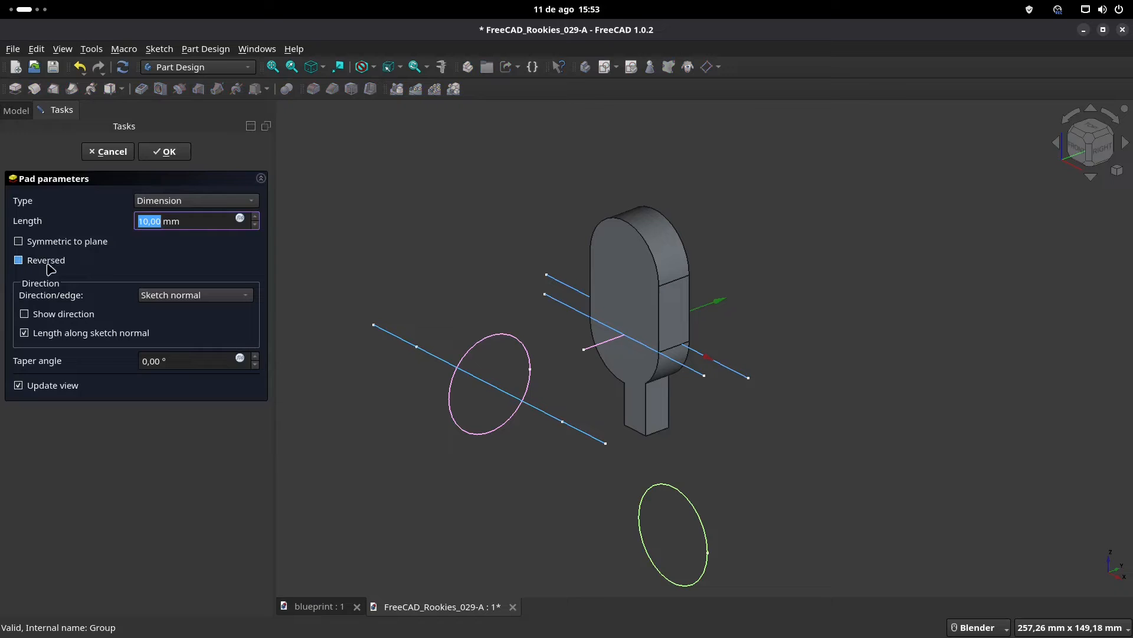
click(48, 243)
drag(213, 221, 80, 225)
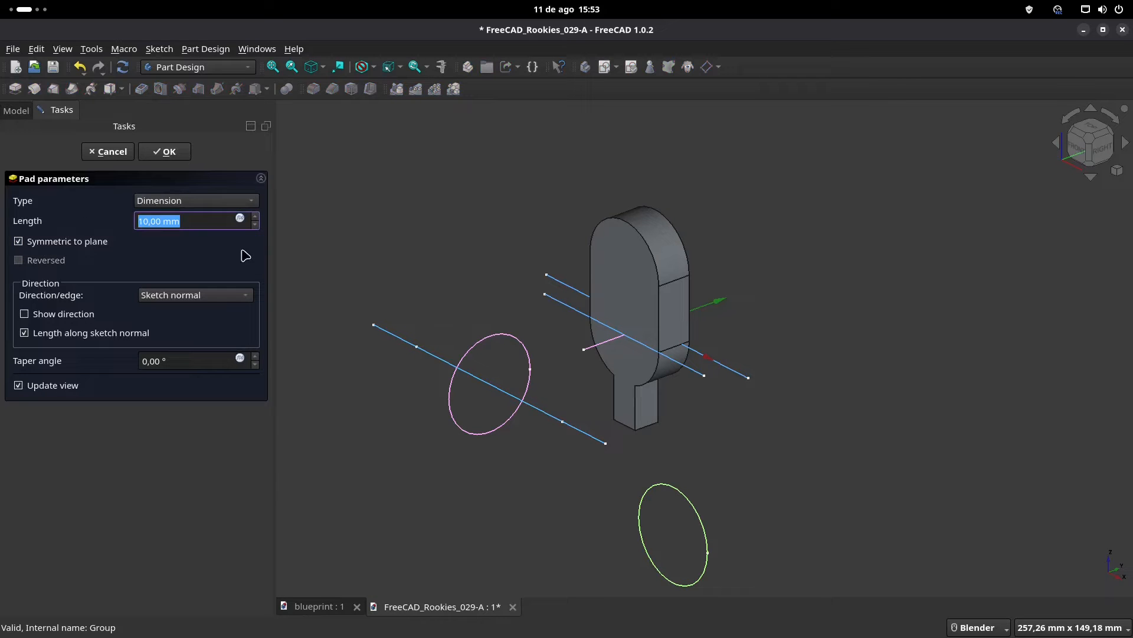
text(94)
key(Return)
mouse_move(688, 397)
shift+middle_down()
mouse_move(684, 331)
mouse_move(650, 339)
mouse_move(716, 413)
shift+middle_up()
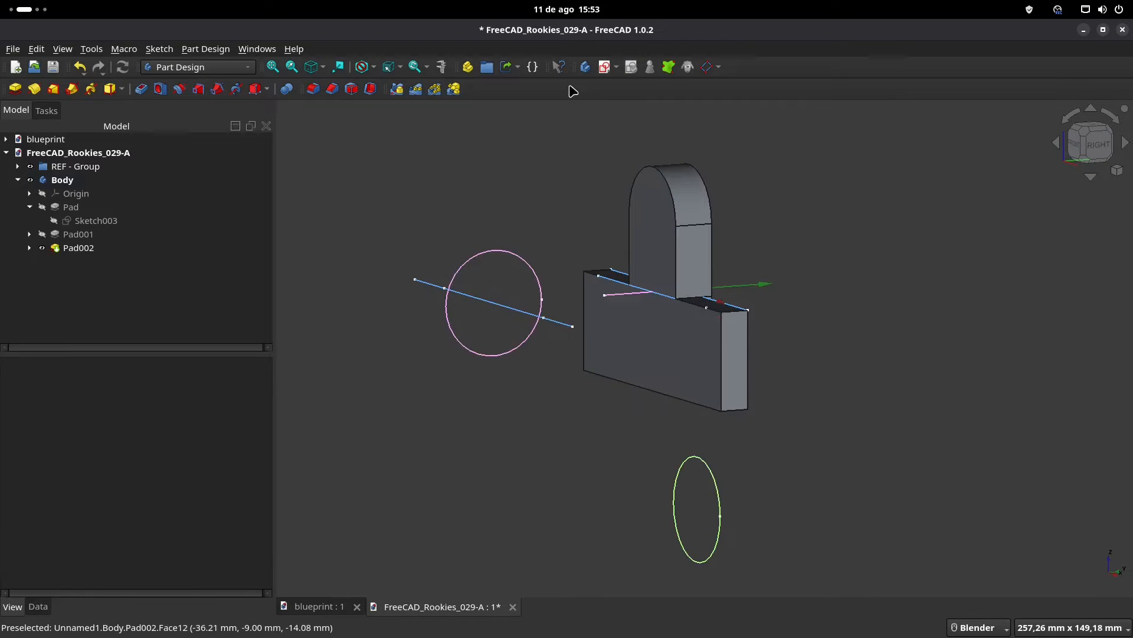
- Start a new sketch on the YZ plane and project the crosswise block's bottom edge into it as external geometry
click(606, 66)
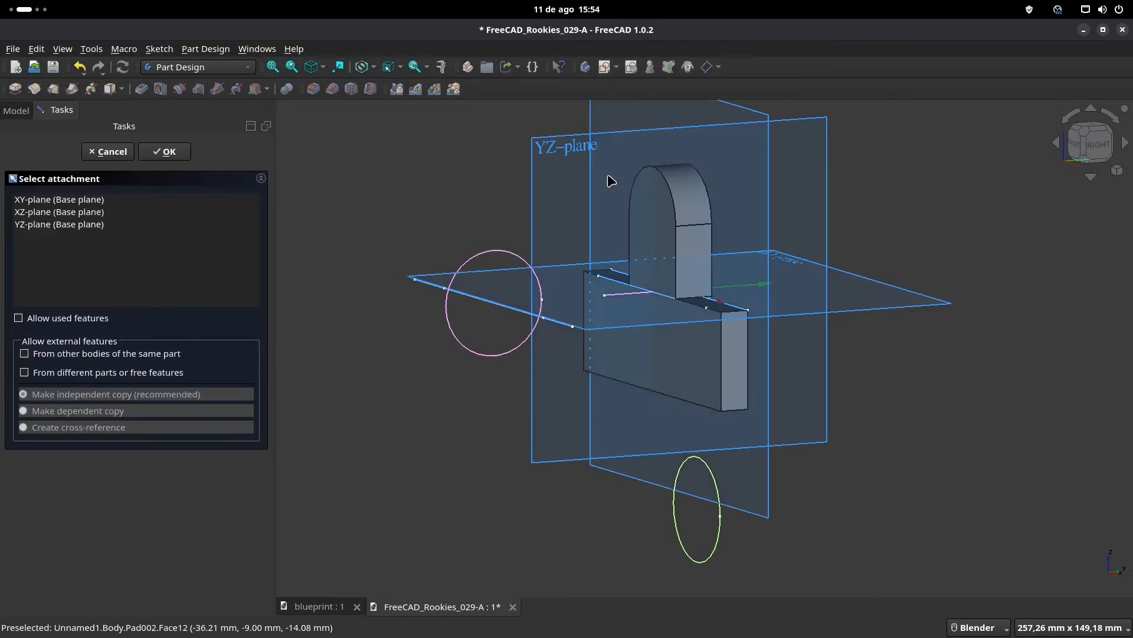
click(560, 152)
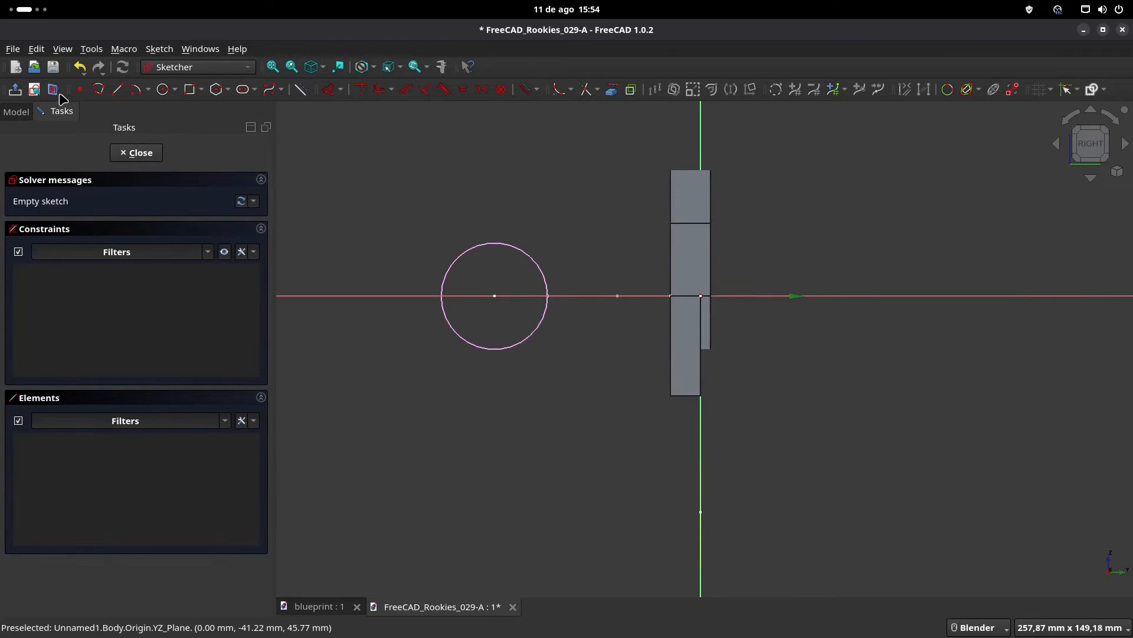
scroll(684, 328, up, 2)
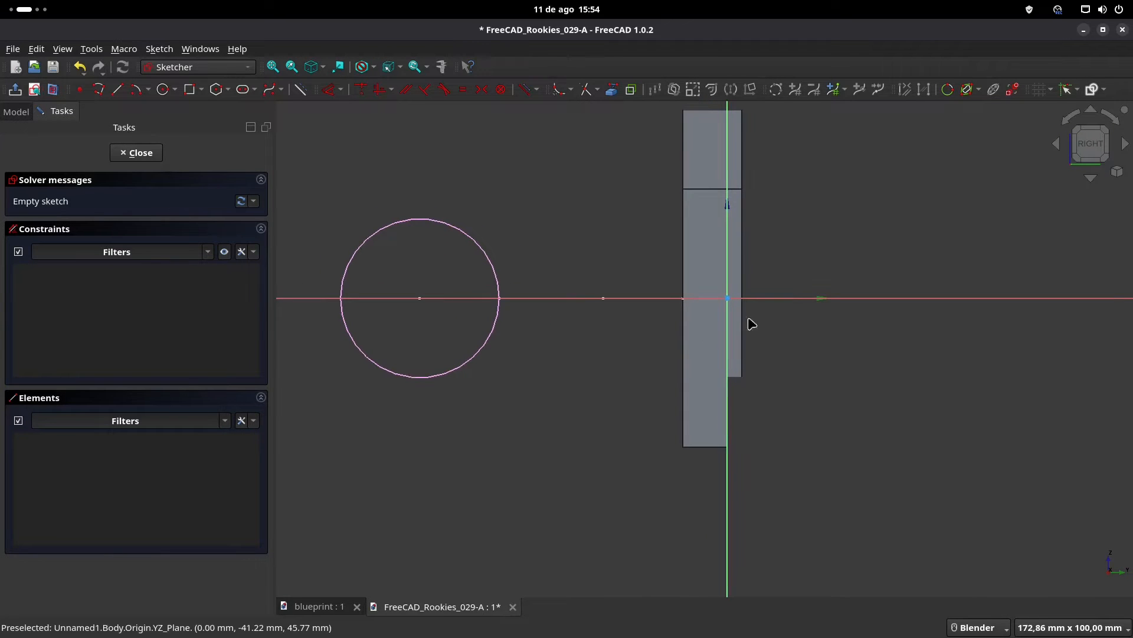
click(612, 89)
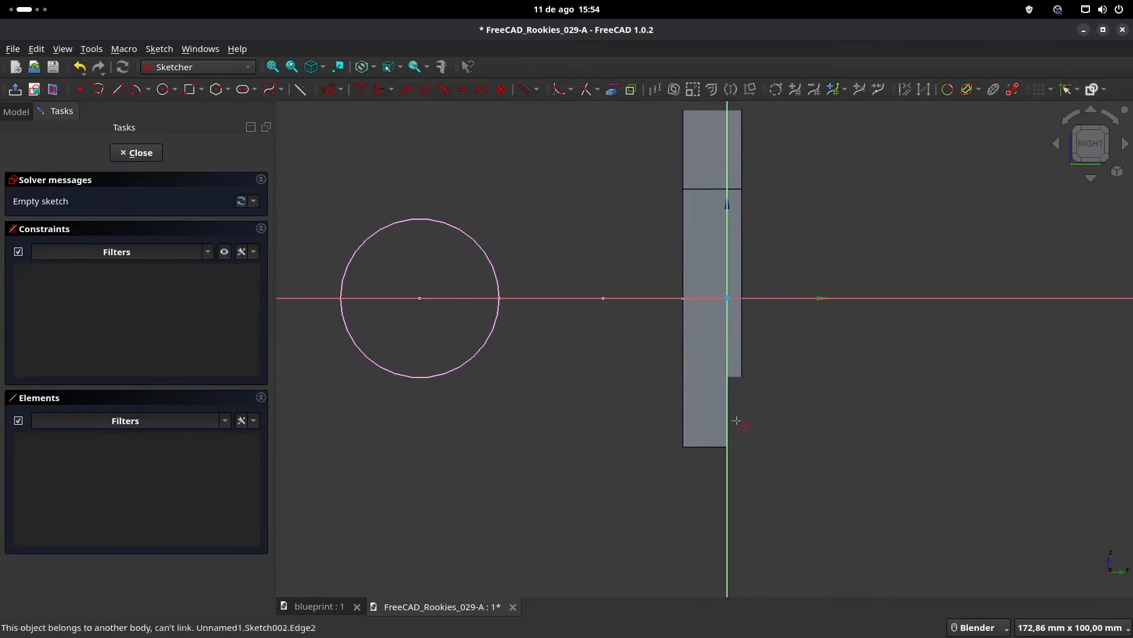
click(703, 450)
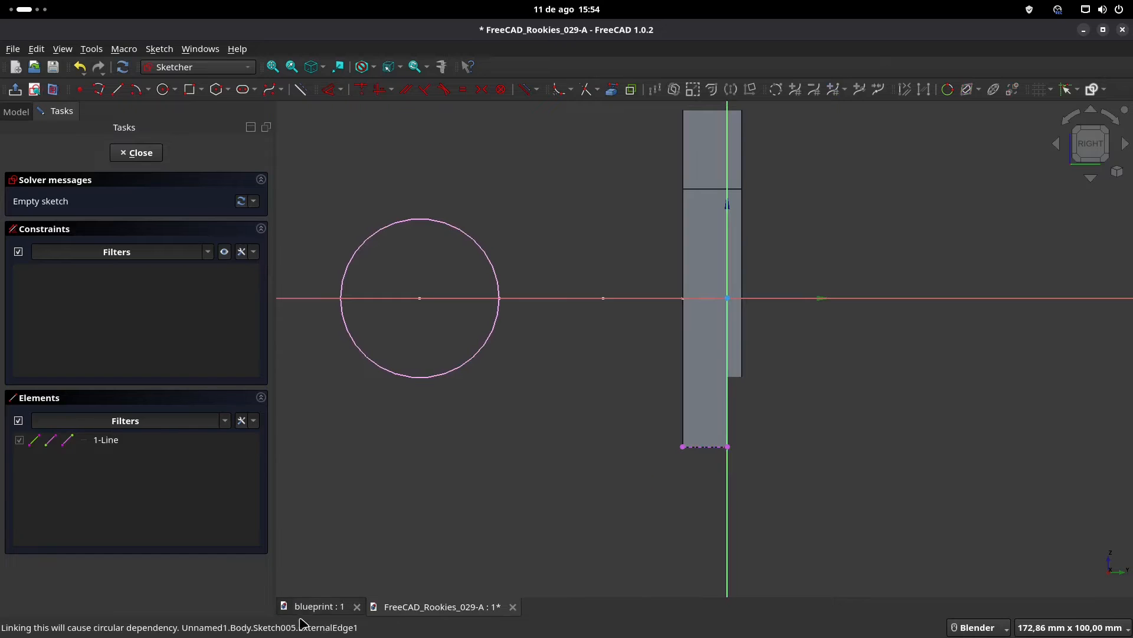
- Check the ledge on section B-B and draw a rectangle about 31 by 10 mm from the projected edge's end on the vertical axis
click(324, 608)
shift+middle_drag(967, 510, 897, 437)
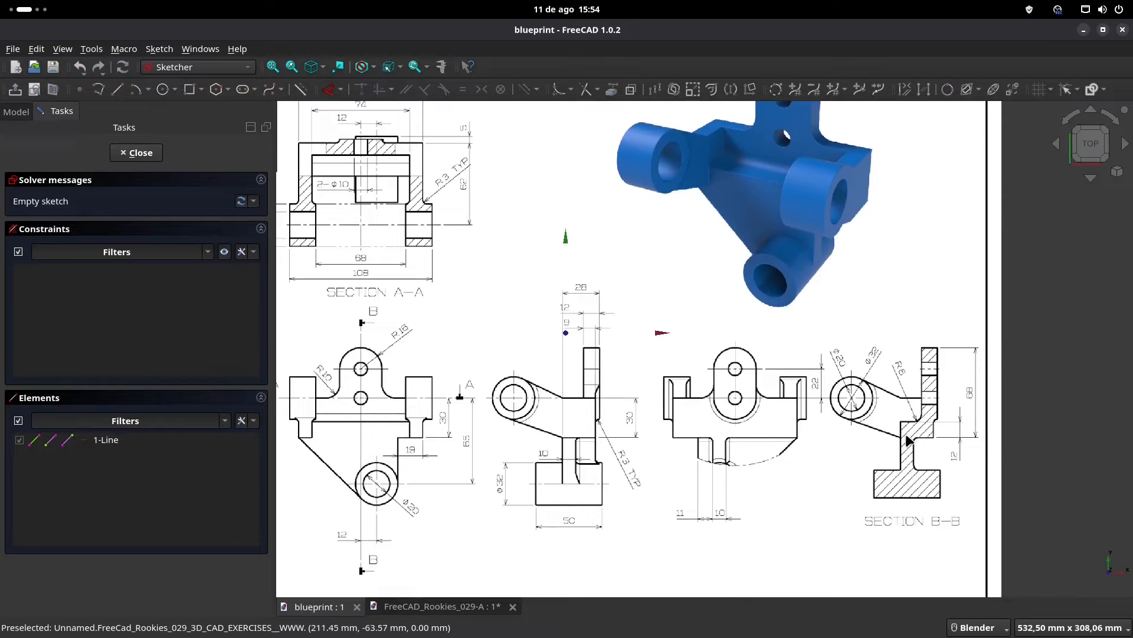
click(425, 606)
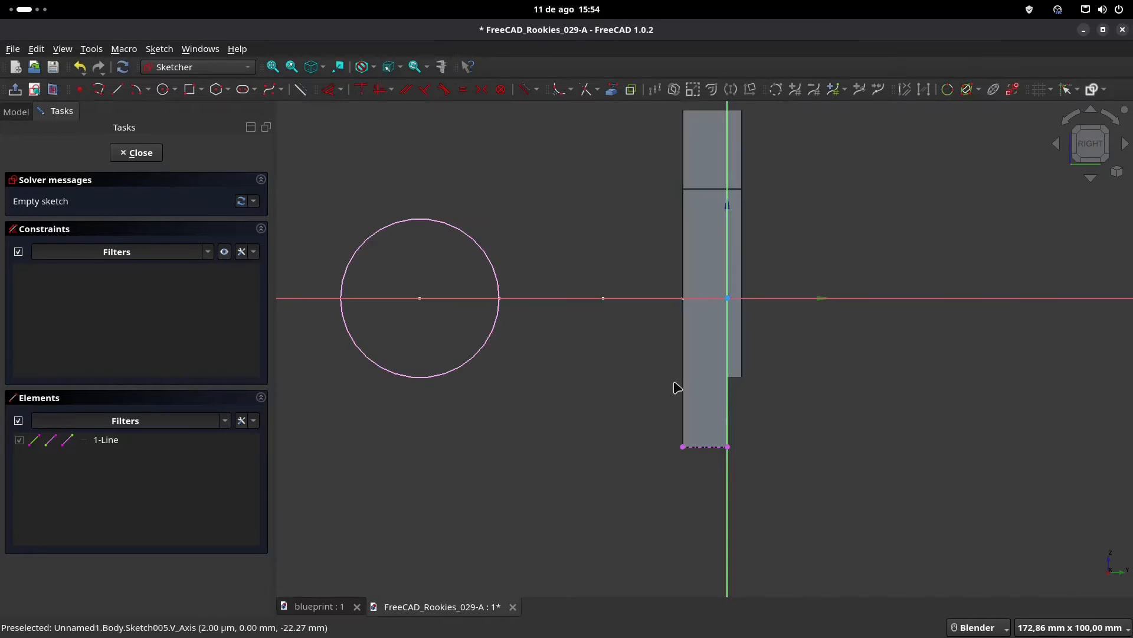
click(190, 89)
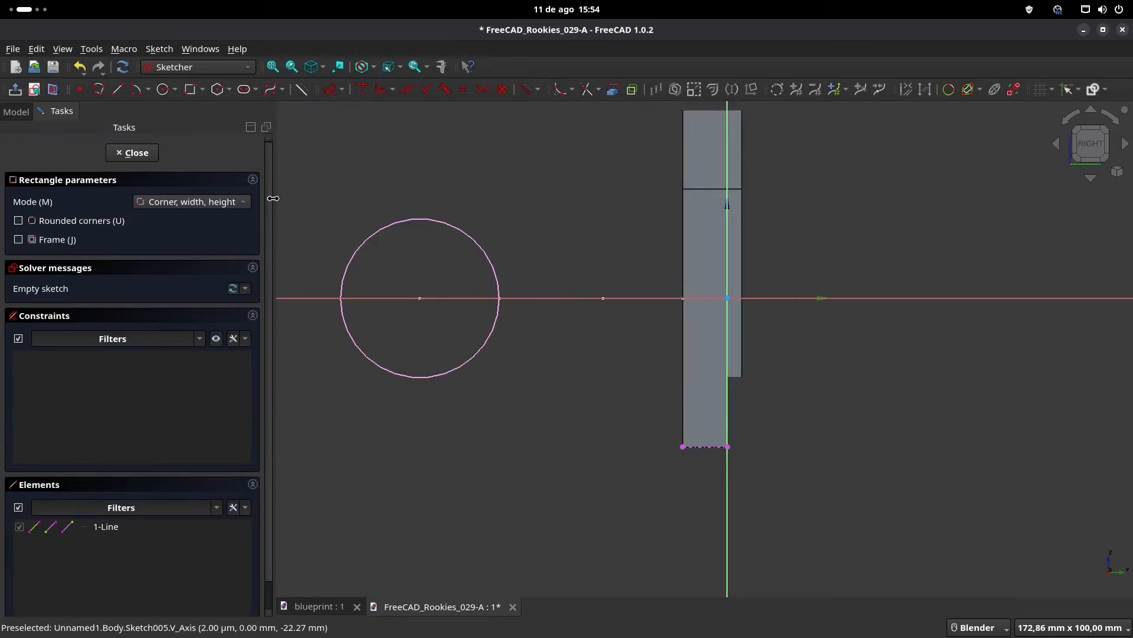
click(727, 447)
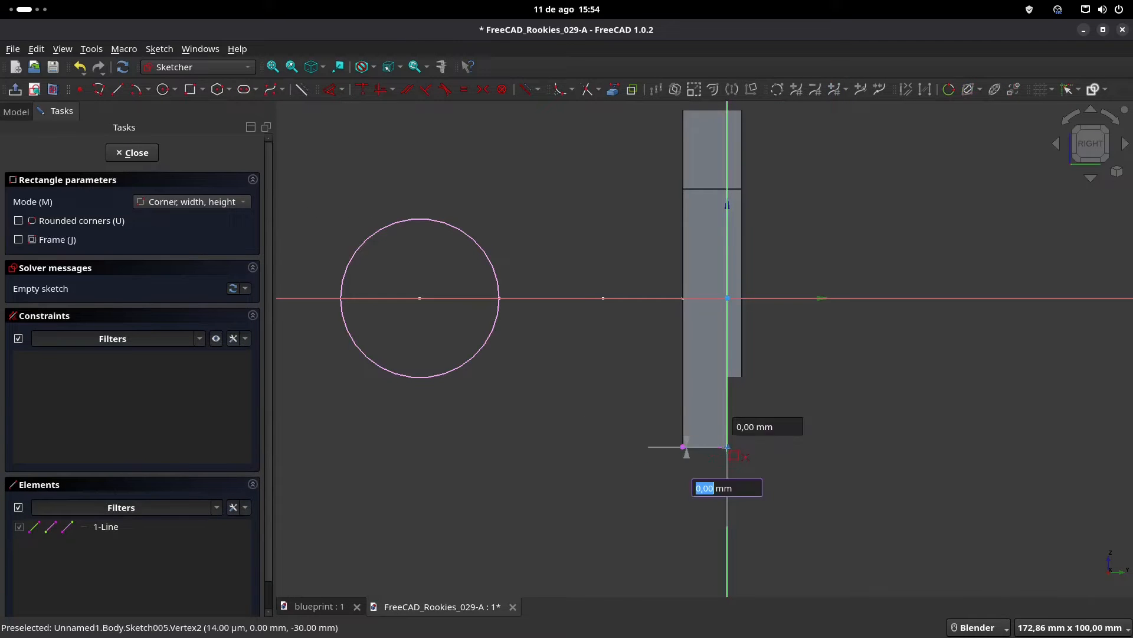
click(572, 397)
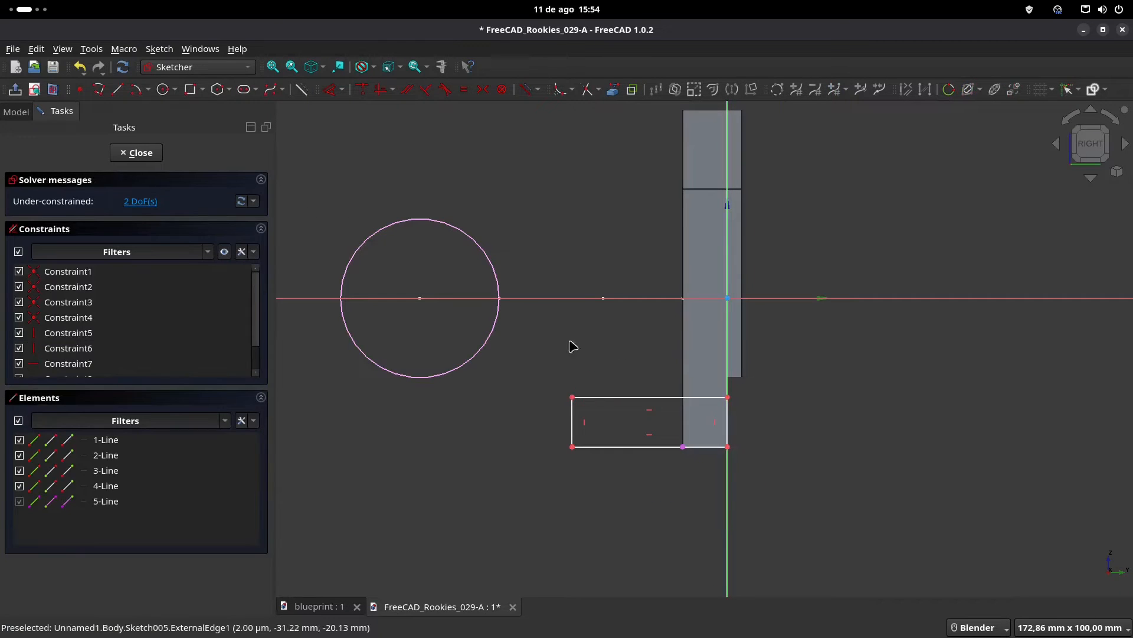
- Dimension the new rectangle's lower edge at 25 mm and return to the blueprint to check the ledge's height
click(608, 447)
click(625, 488)
text(25)
key(Return)
click(326, 608)
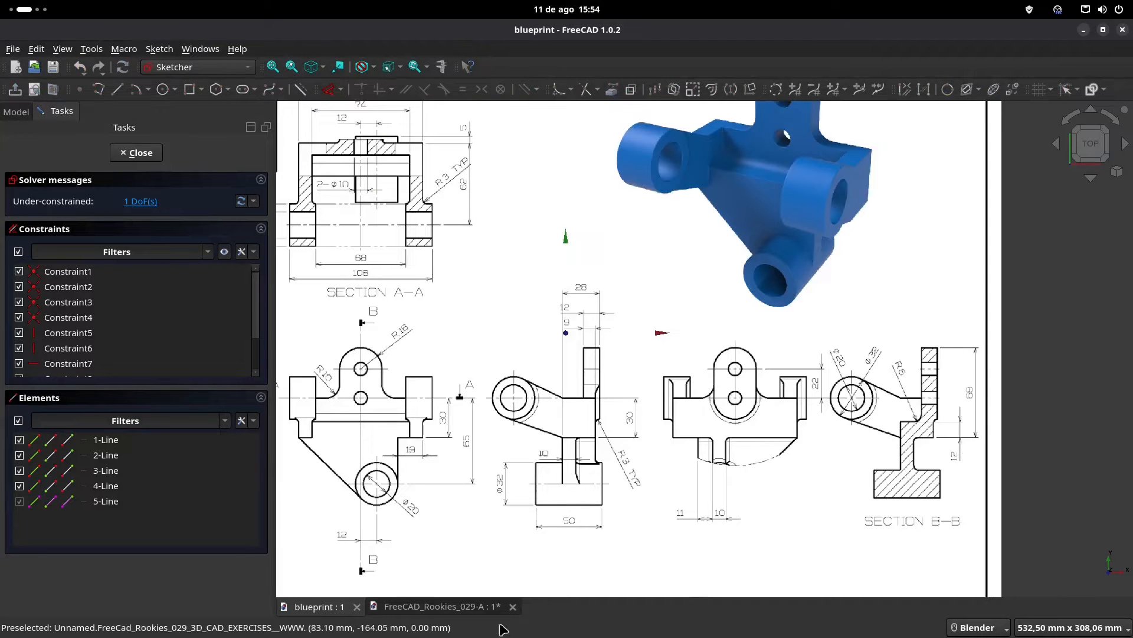
- Dimension the ledge rectangle's height at 12 mm on its vertical side and close the sketch
click(431, 607)
click(732, 421)
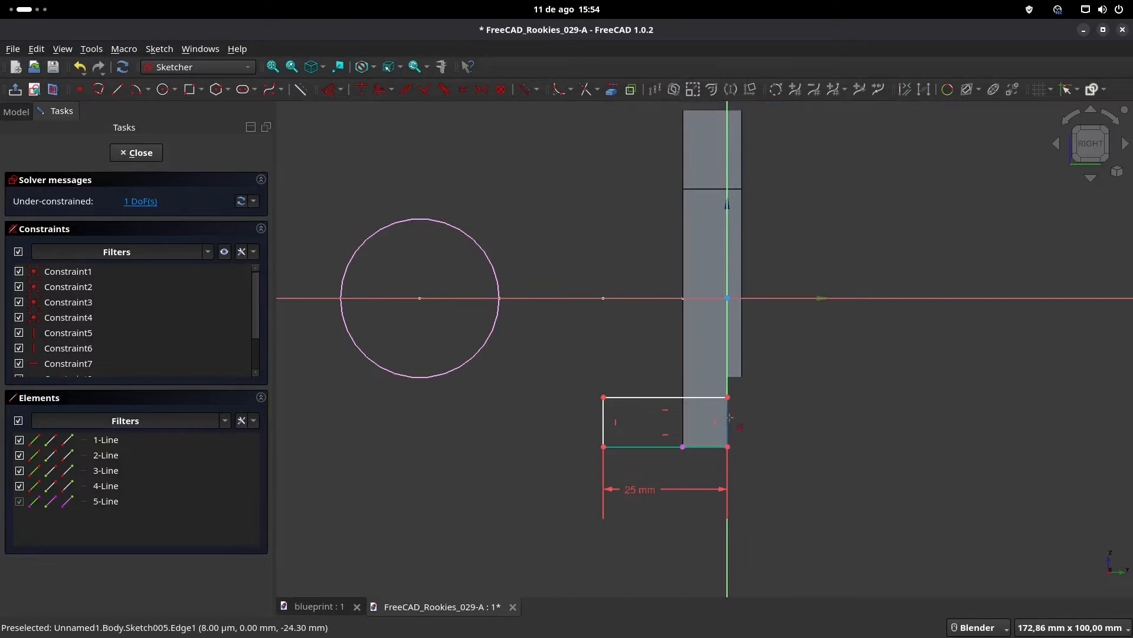
click(775, 443)
text(12)
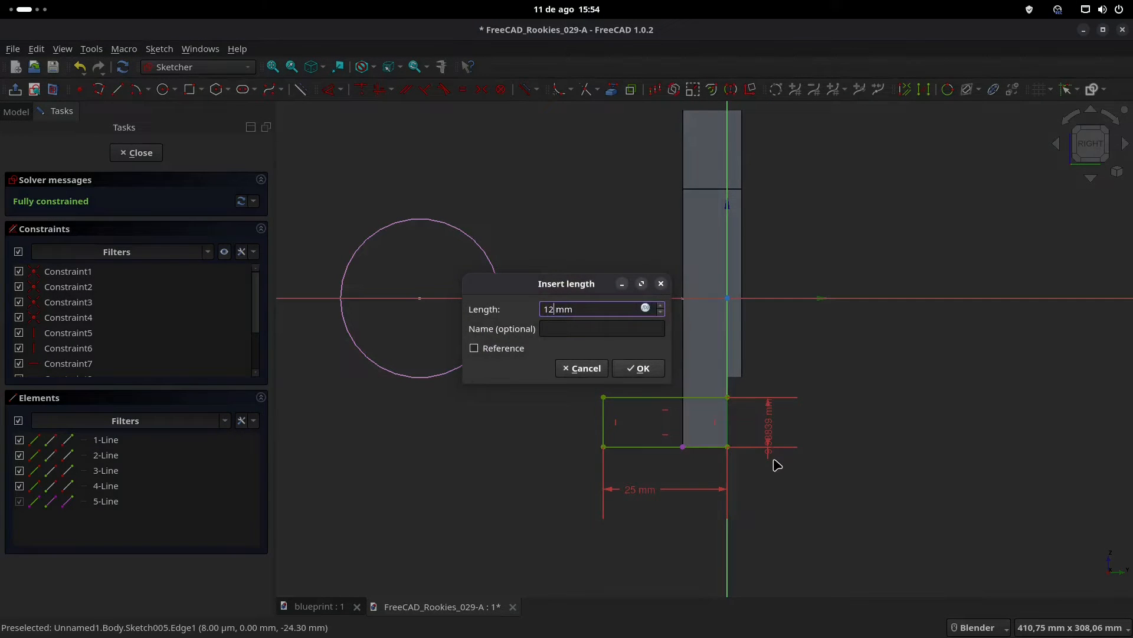
key(Return)
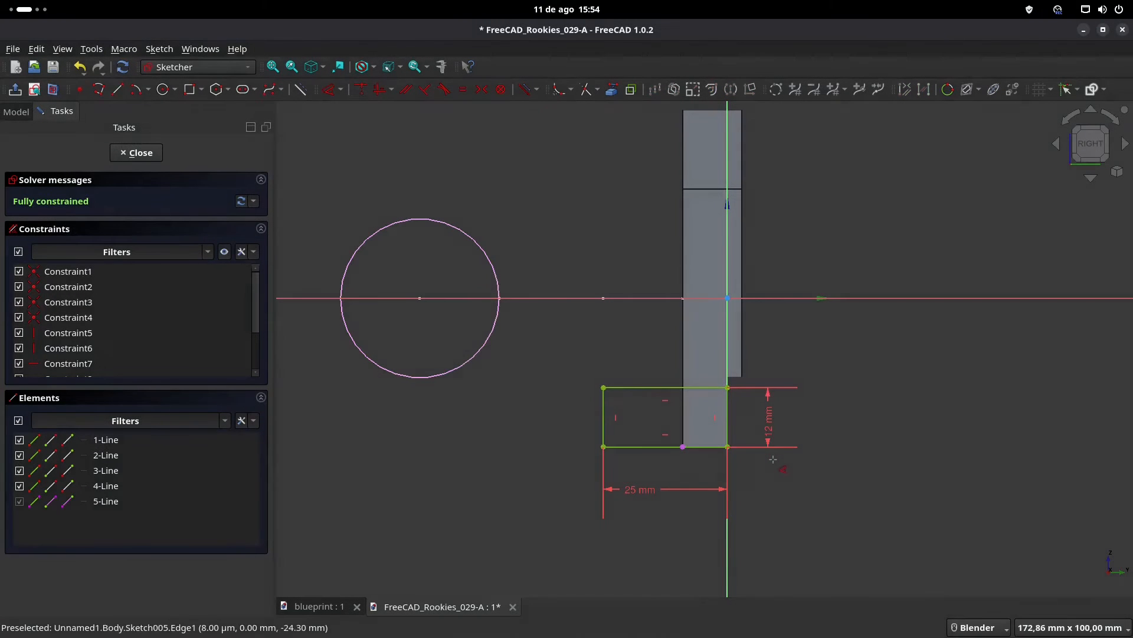
click(141, 154)
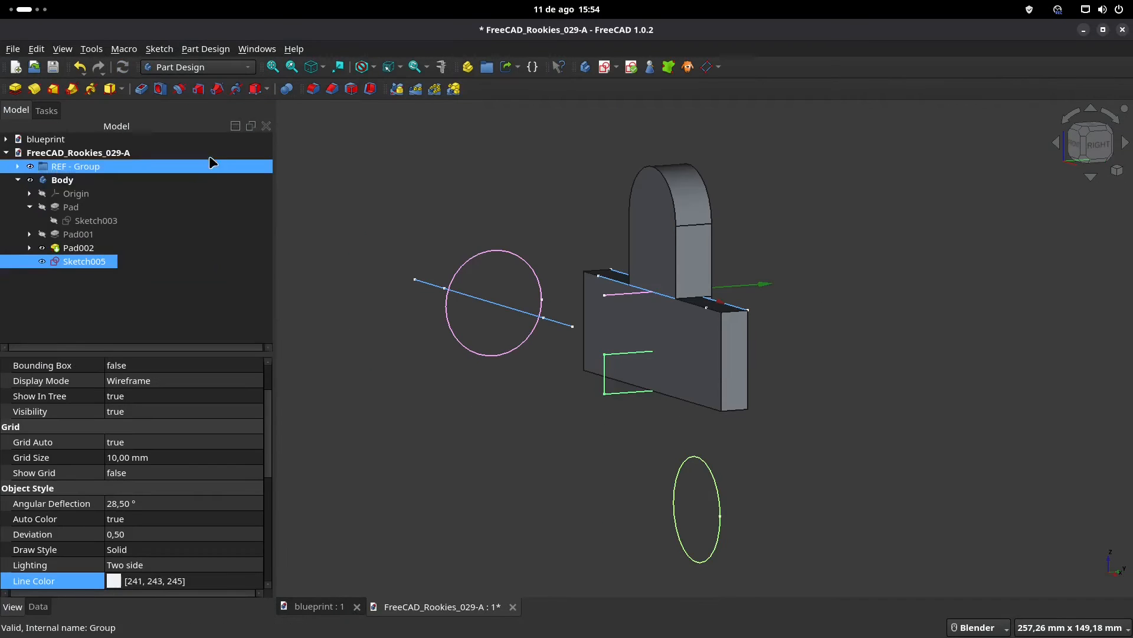
- Check the overall width on the blueprint's section A-A and pad the ledge sketch 94 mm symmetric to its plane
click(329, 606)
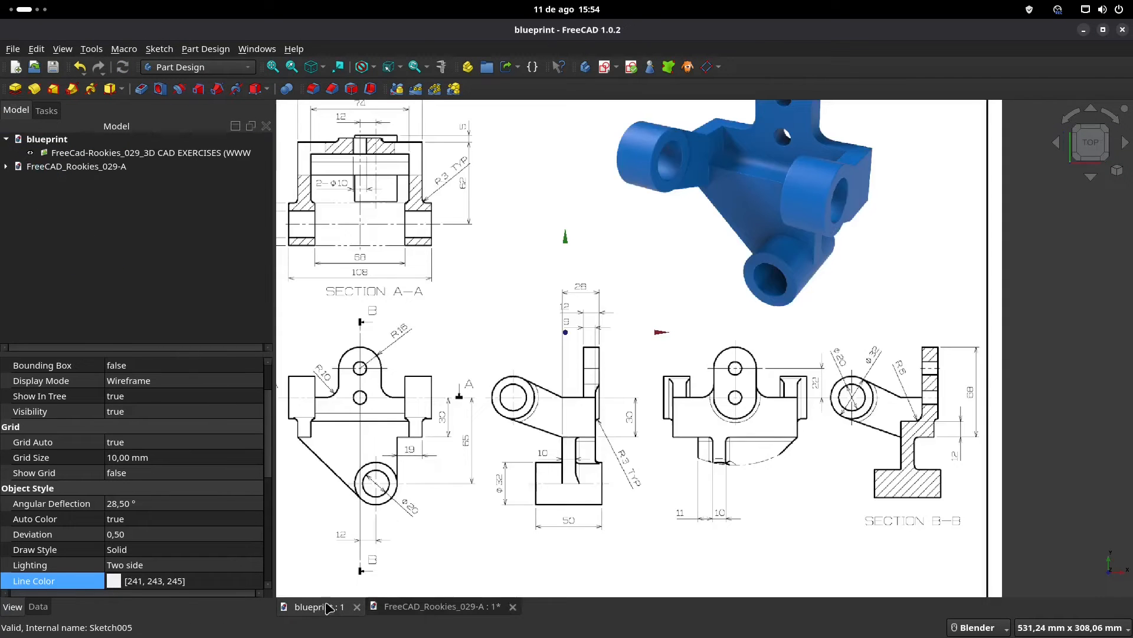
shift+middle_drag(434, 189, 487, 231)
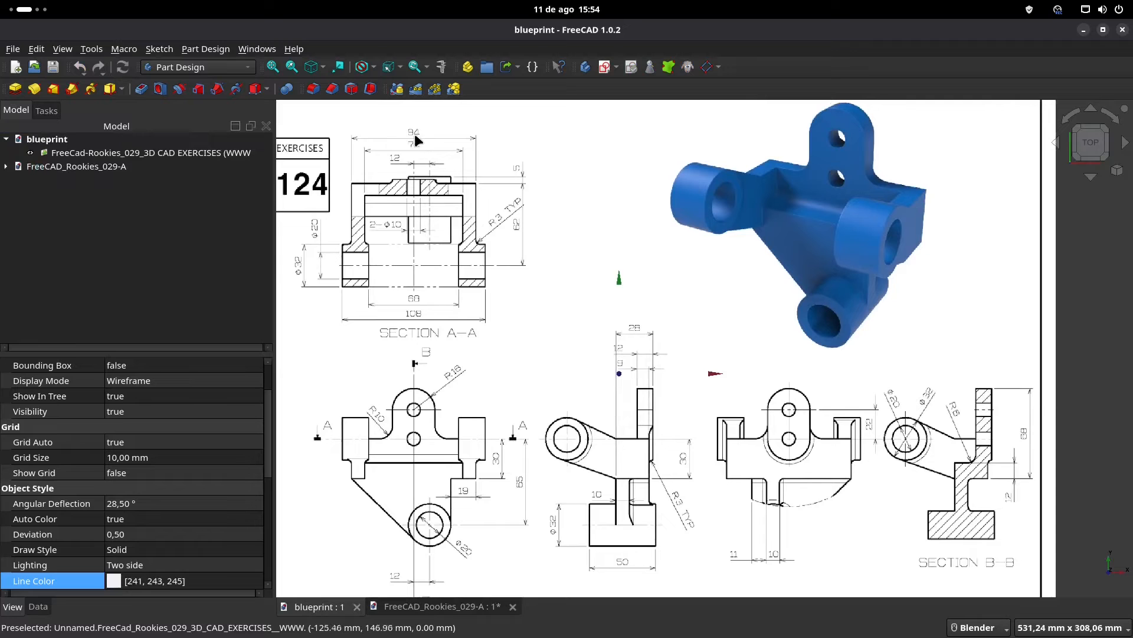
click(396, 608)
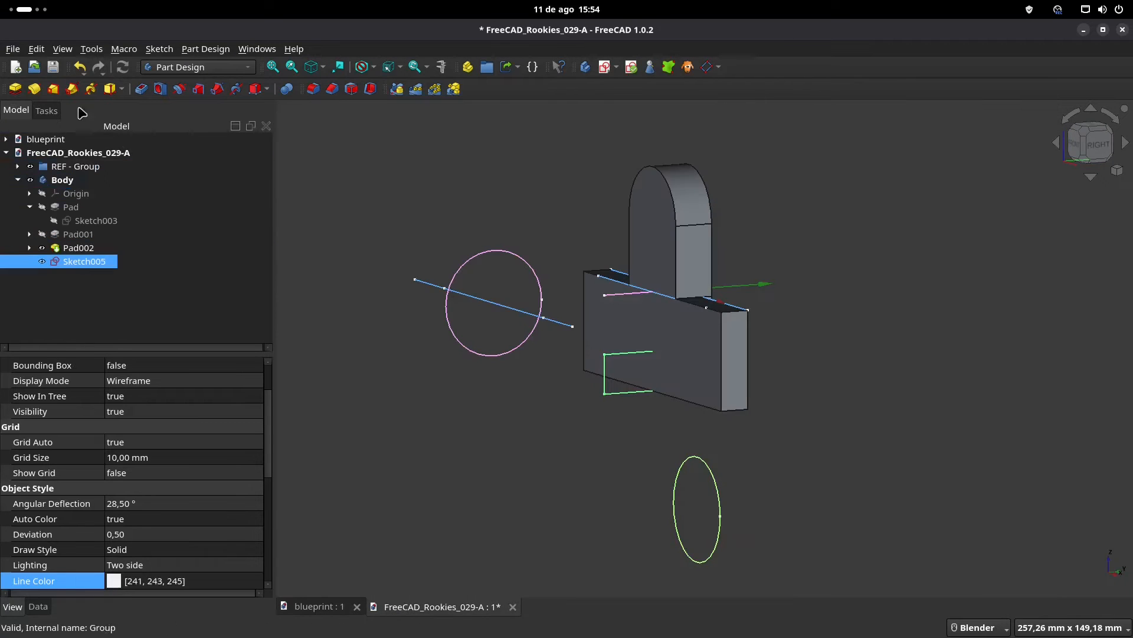
click(16, 90)
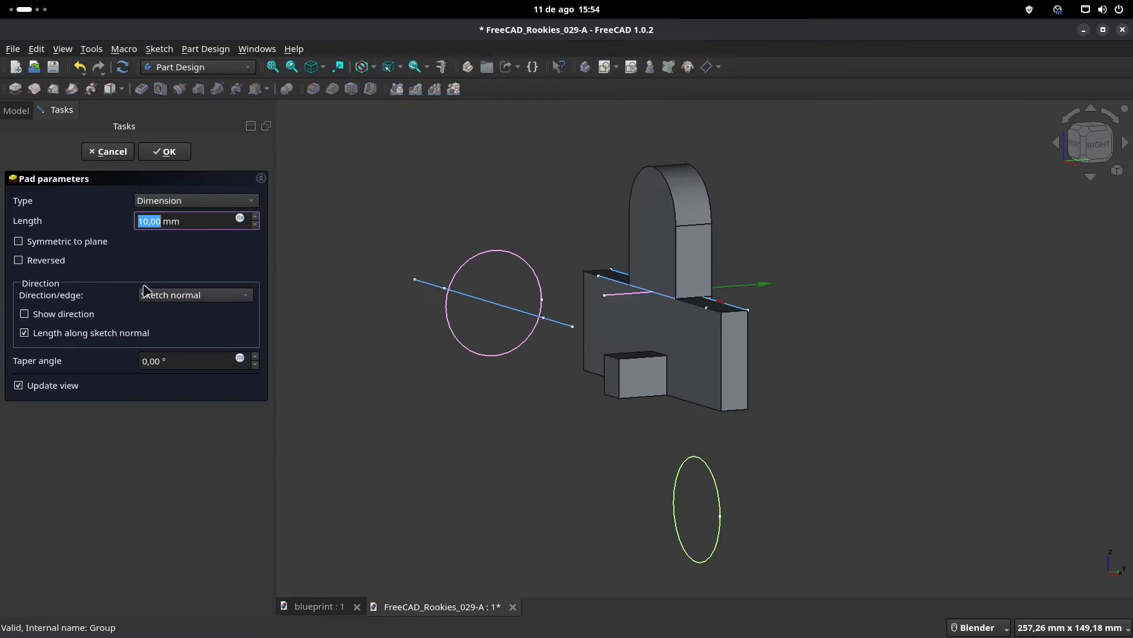
text(94)
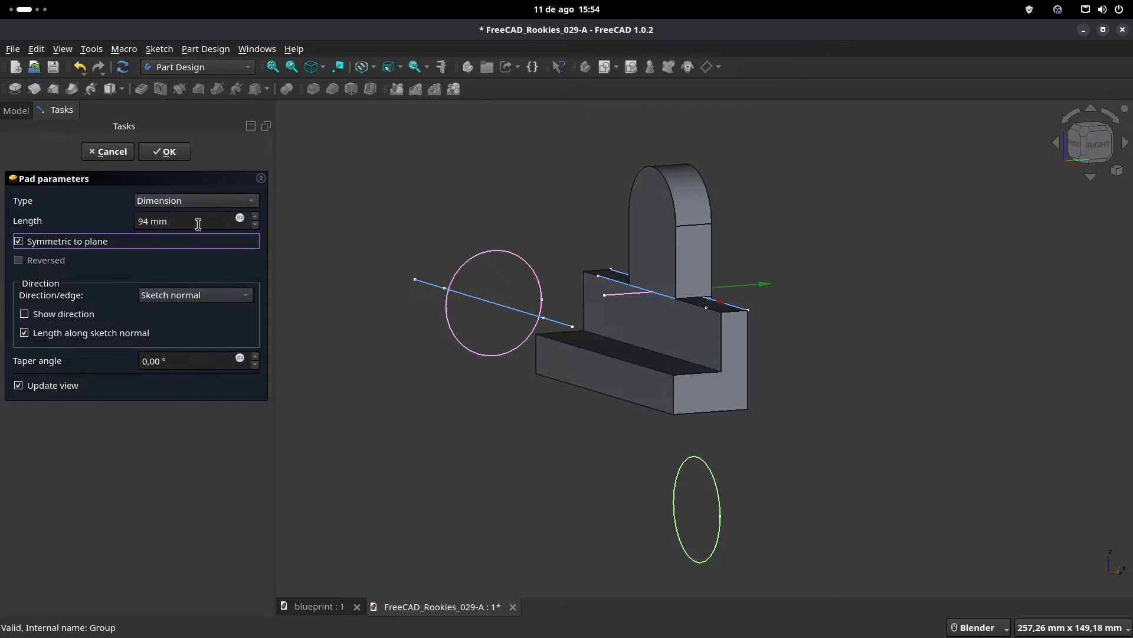
click(167, 152)
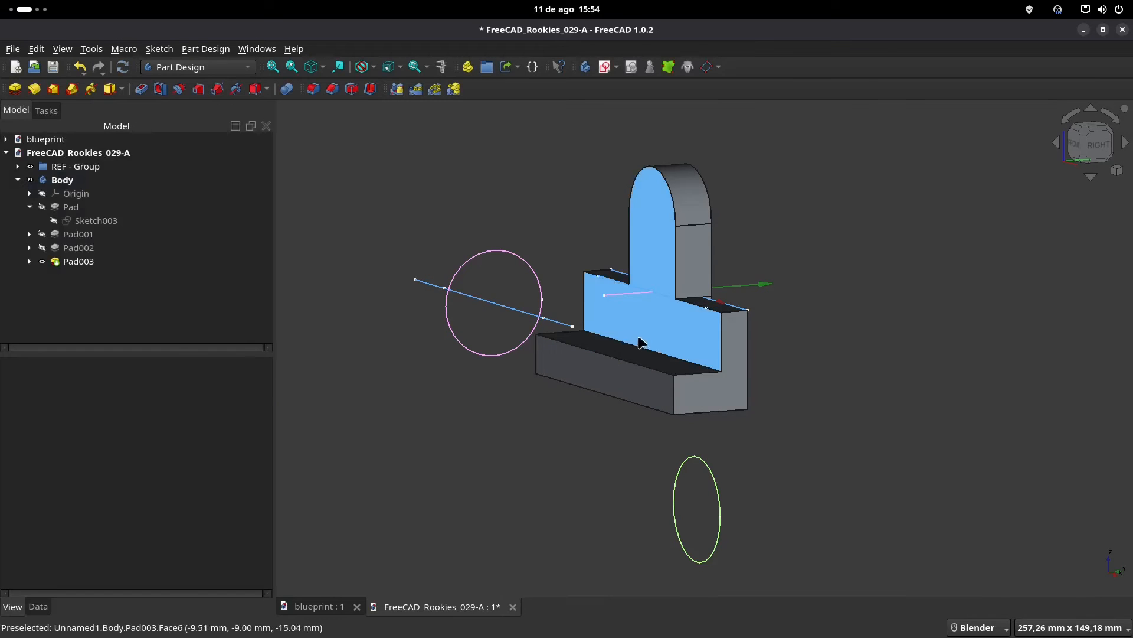
- Check the corner radius on section B-B and fillet the long inner edge between block and ledge with a 6 mm radius
middle_drag(644, 349, 673, 352)
click(316, 606)
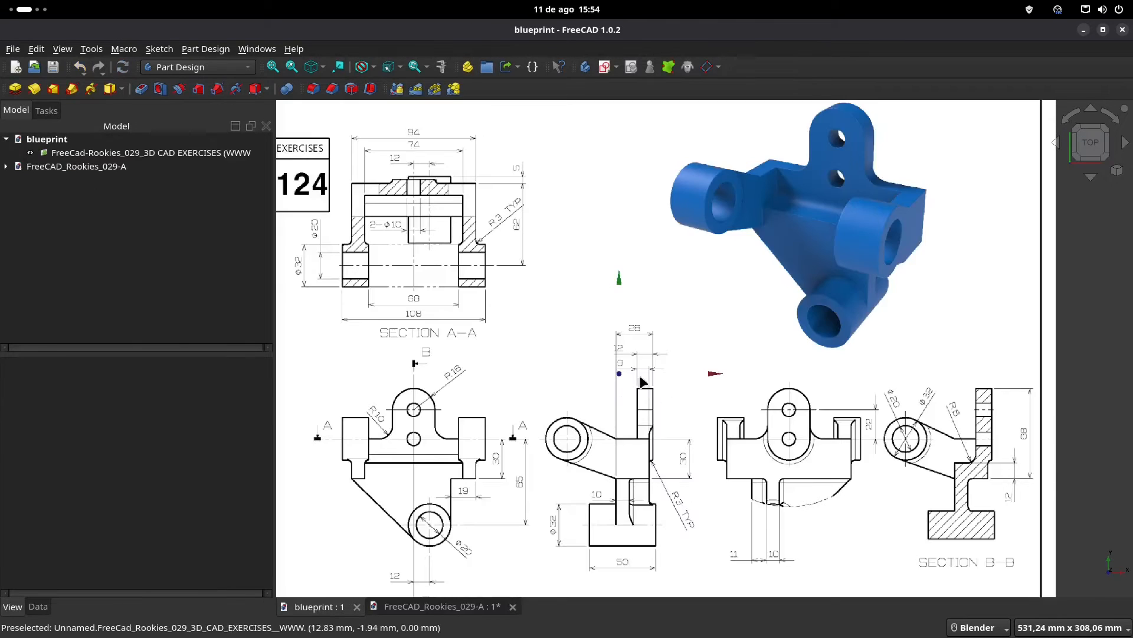
scroll(972, 467, up, 3)
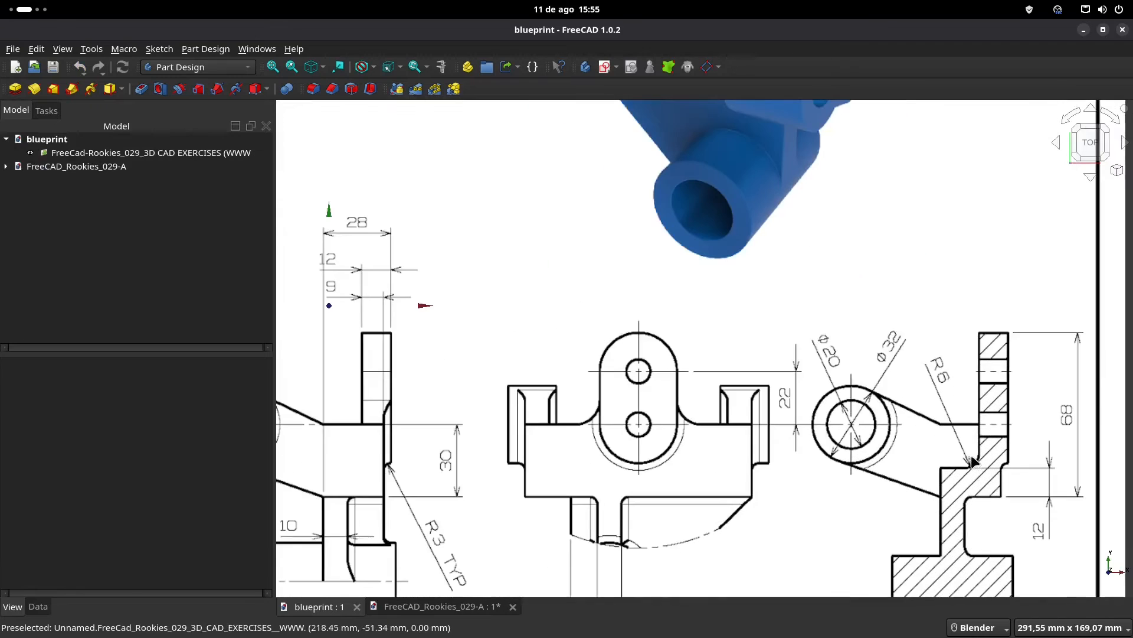
click(427, 608)
middle_drag(677, 345, 632, 359)
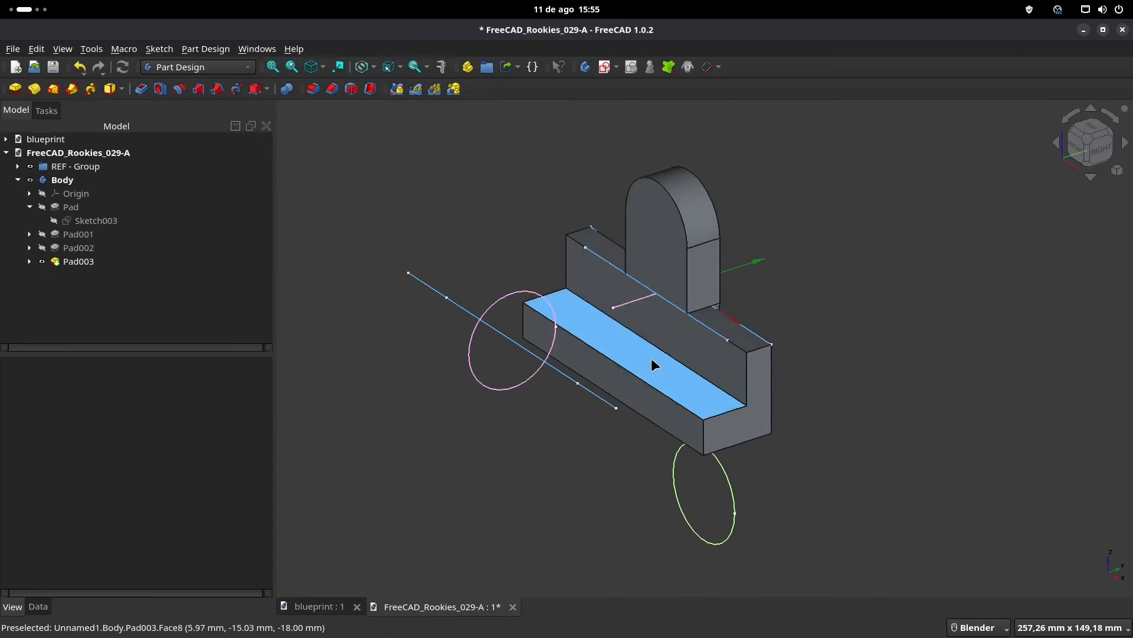
scroll(669, 350, up, 2)
click(667, 348)
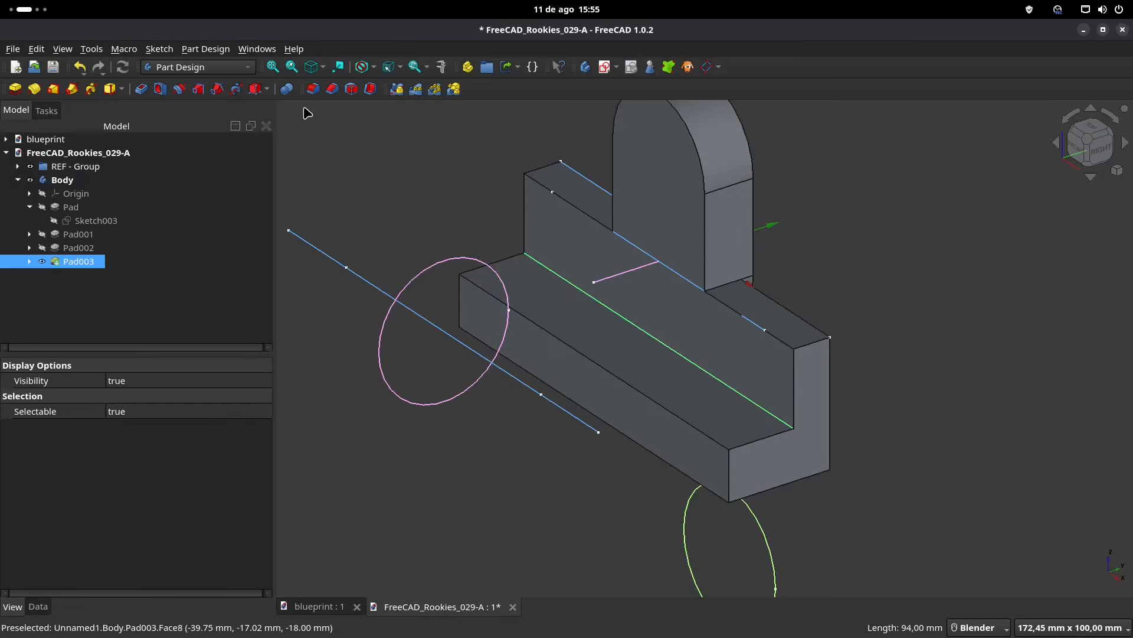
click(313, 89)
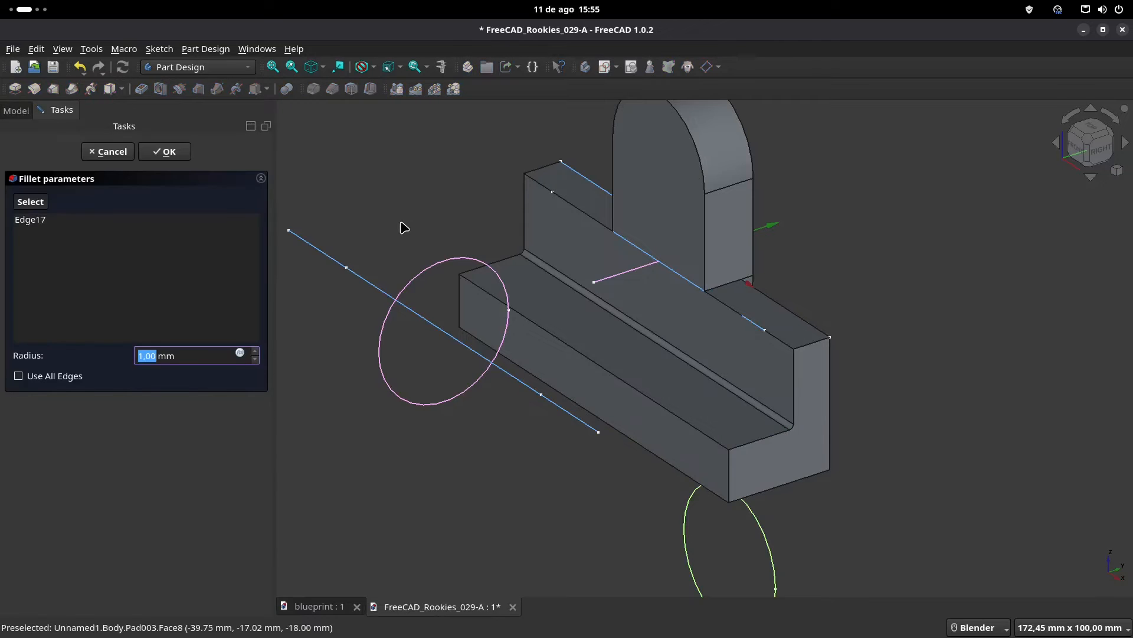
key(Return)
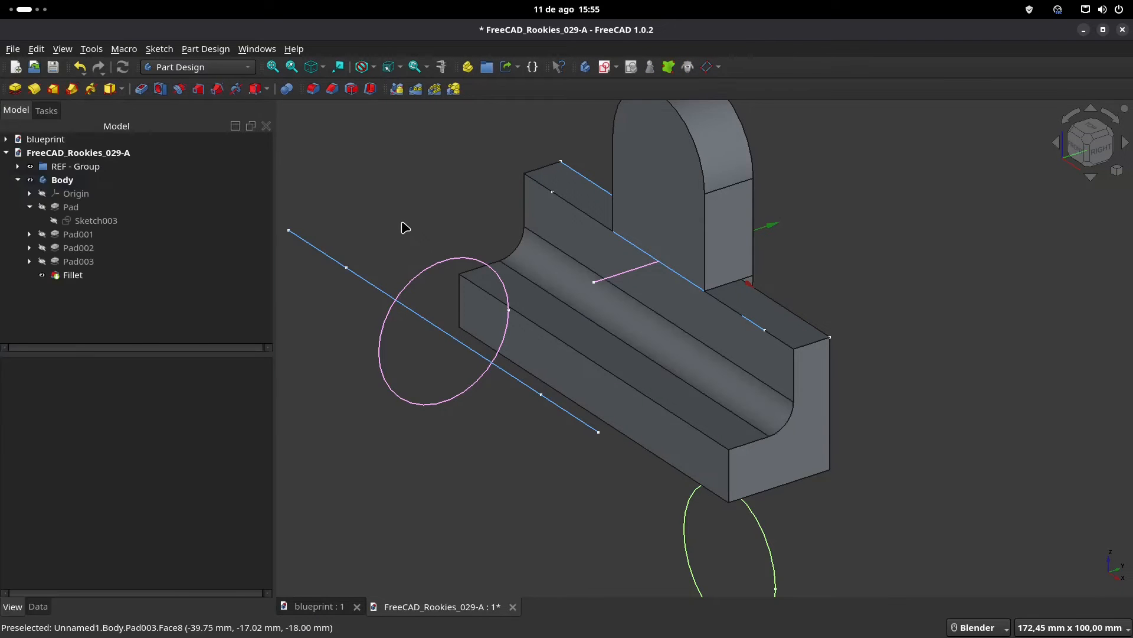
- Examine the side arms on the blueprint in section A-A, the side views and the 3D picture
click(316, 607)
scroll(684, 441, down, 6)
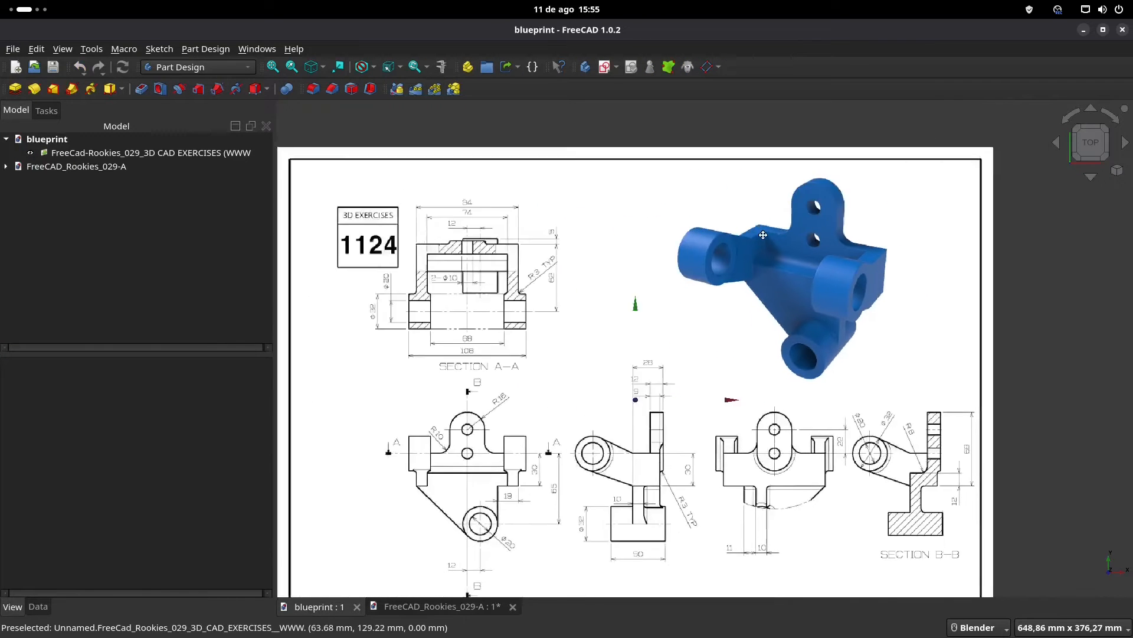
scroll(540, 242, up, 3)
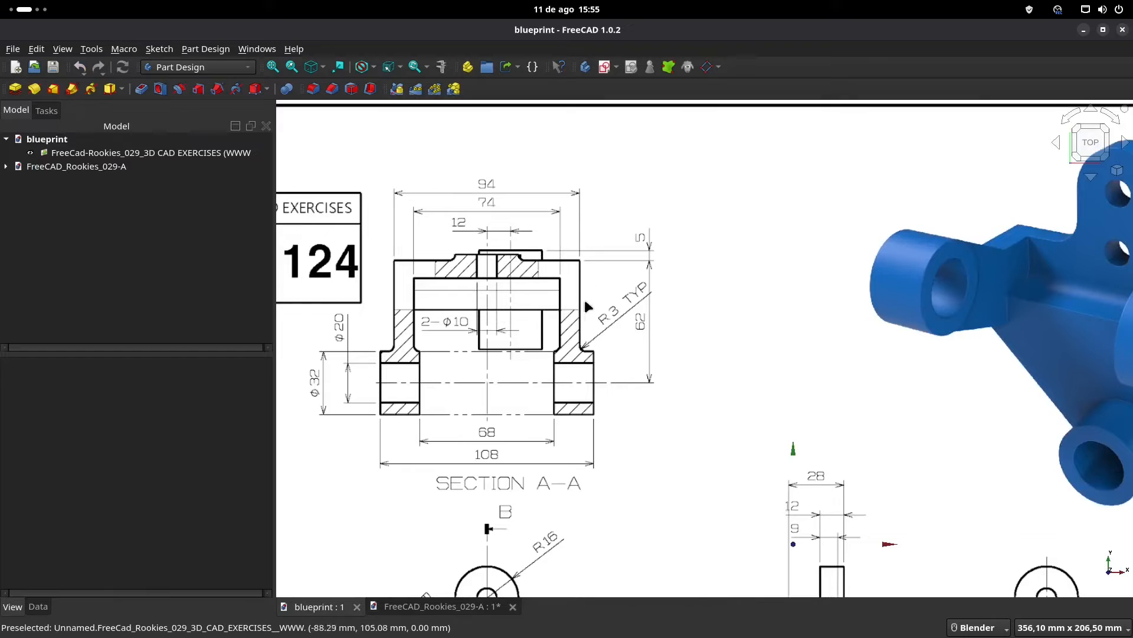
scroll(648, 369, down, 3)
scroll(655, 336, up, 1)
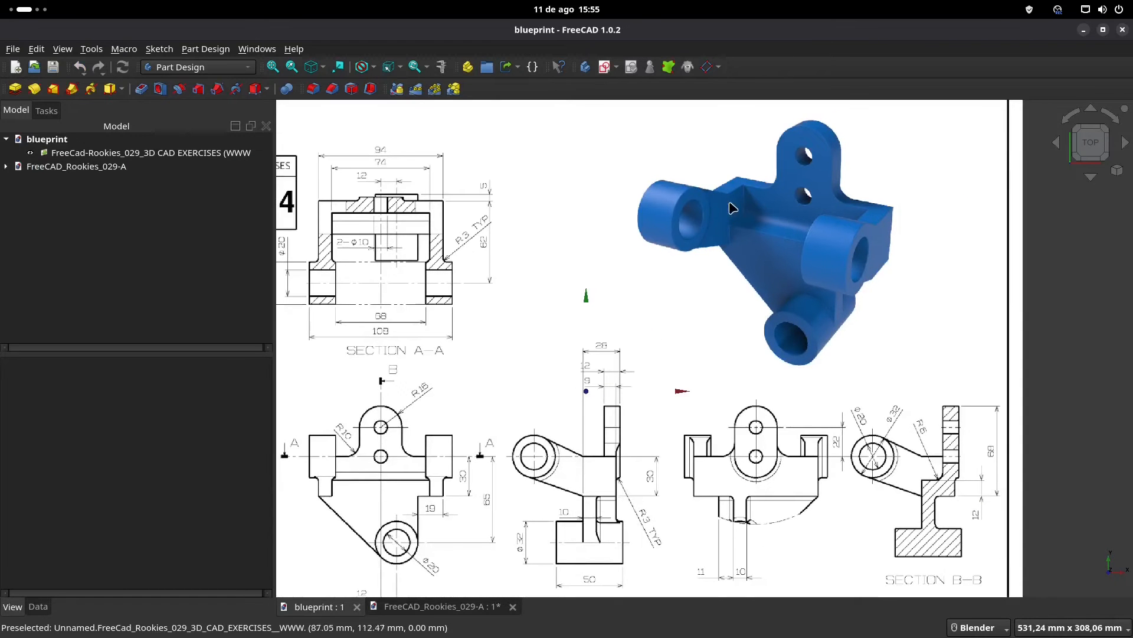
shift+middle_drag(523, 347, 609, 374)
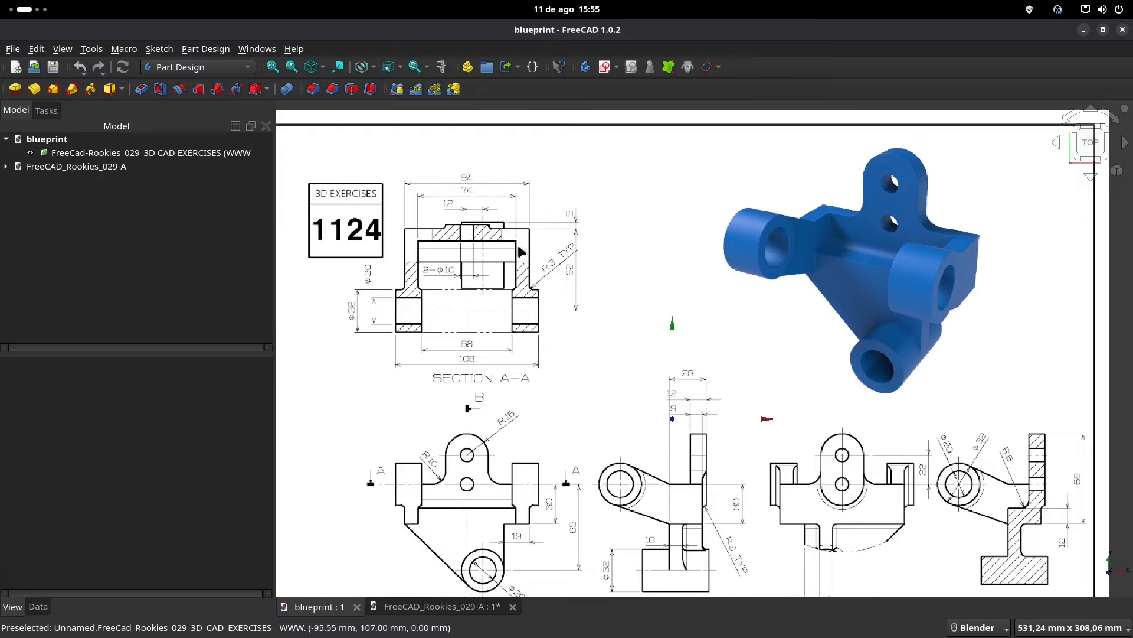
shift+middle_drag(881, 426, 791, 338)
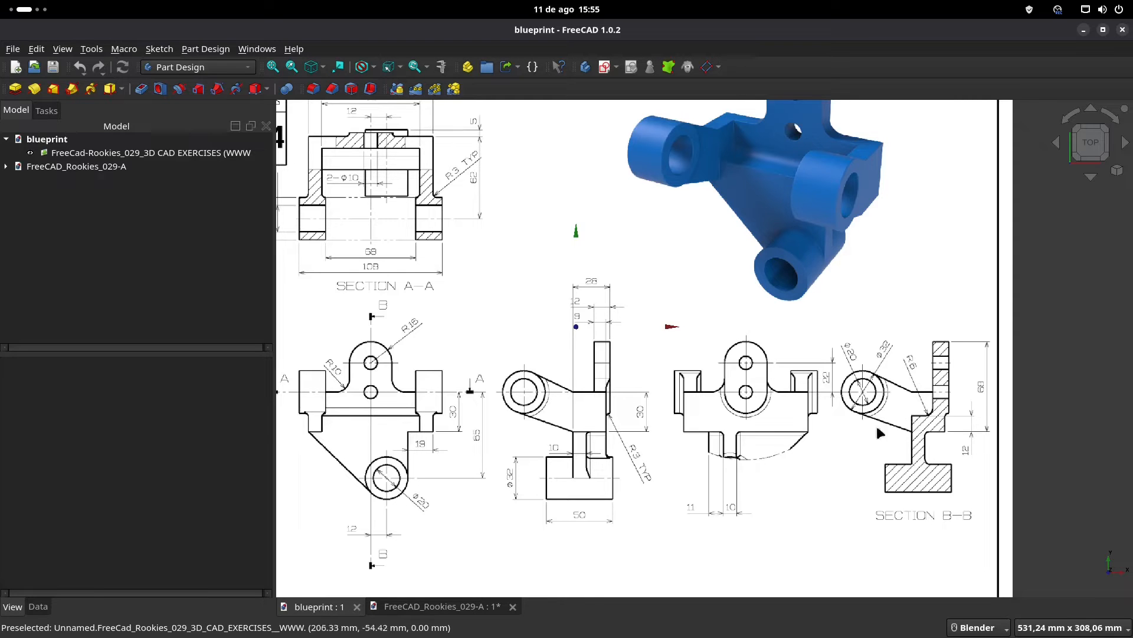
- Start a sketch on the block's L-shaped end face and project the ledge's outer edge and the block's upright edge into it
click(423, 612)
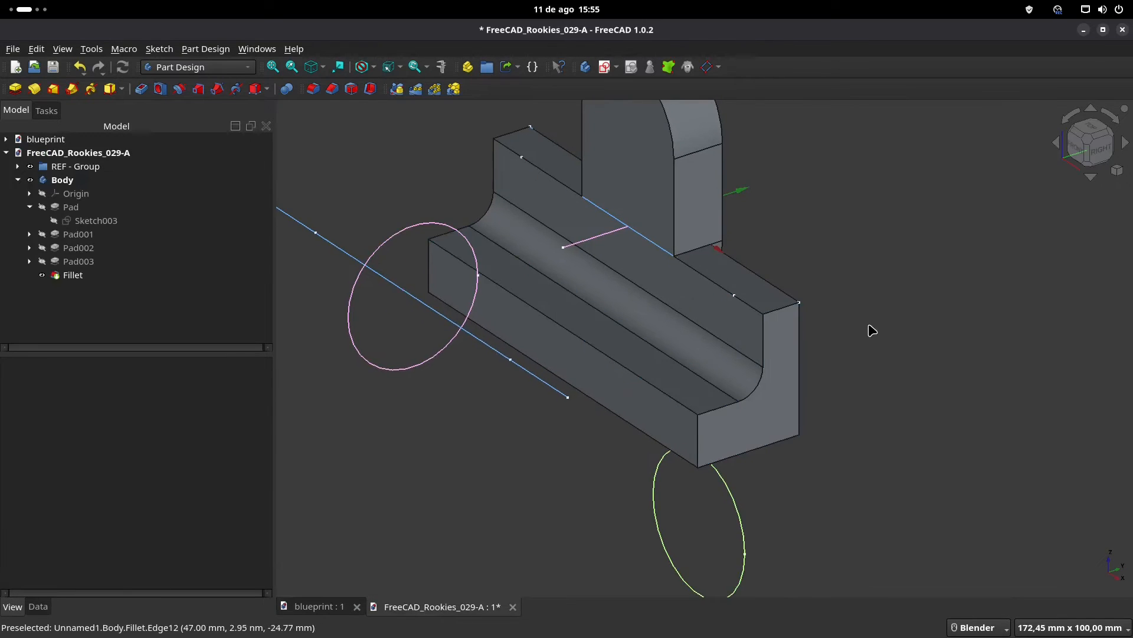
scroll(837, 372, down, 1)
click(777, 401)
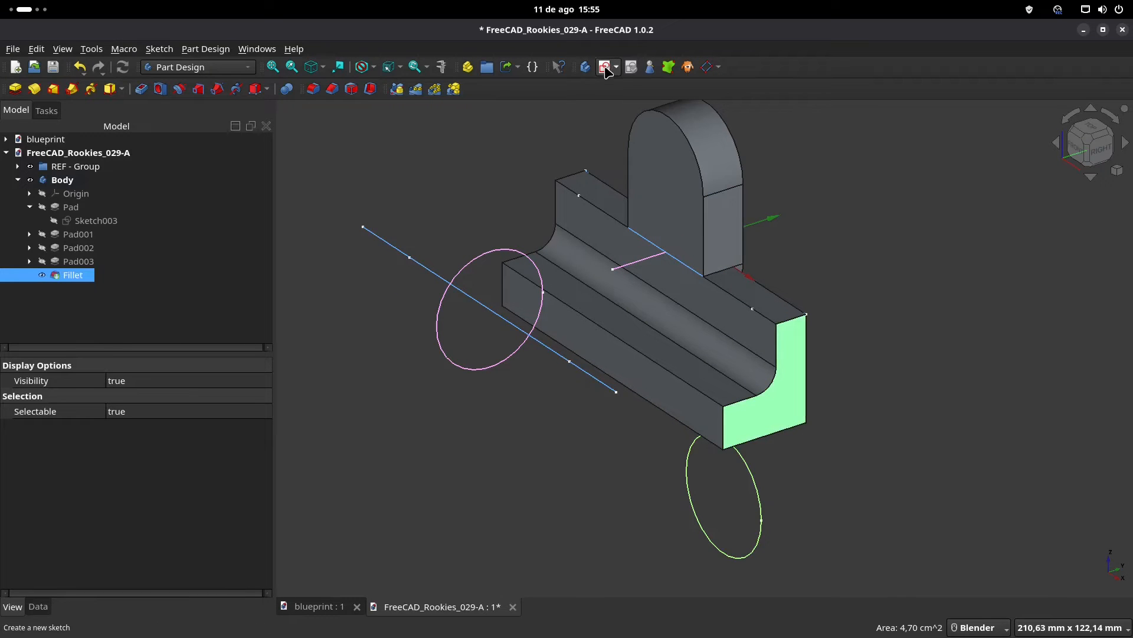
click(605, 69)
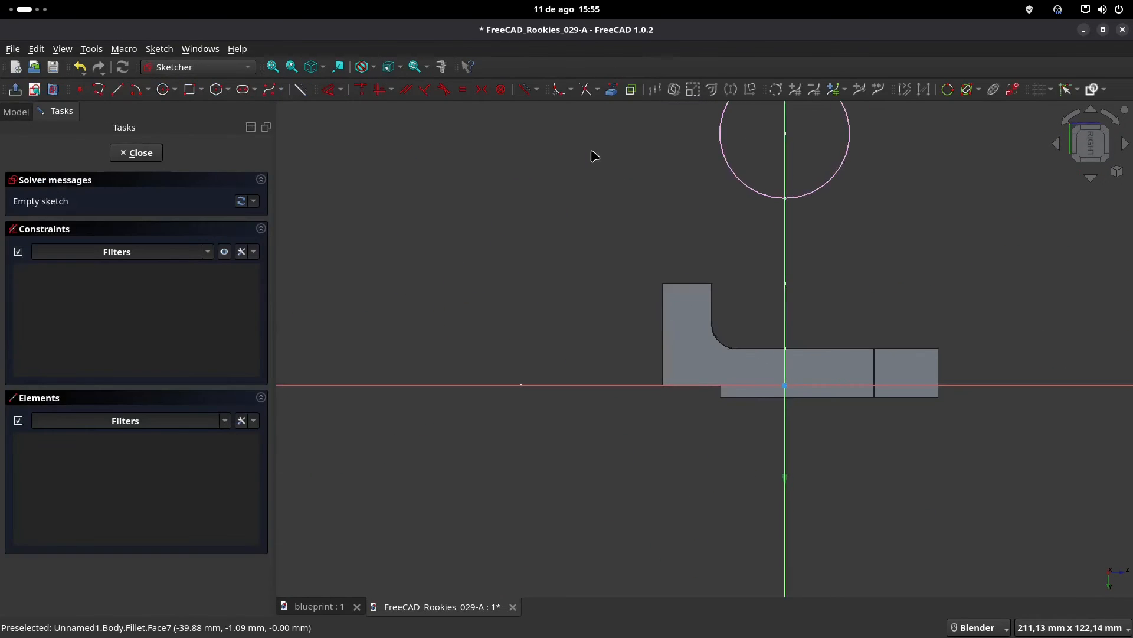
click(1070, 122)
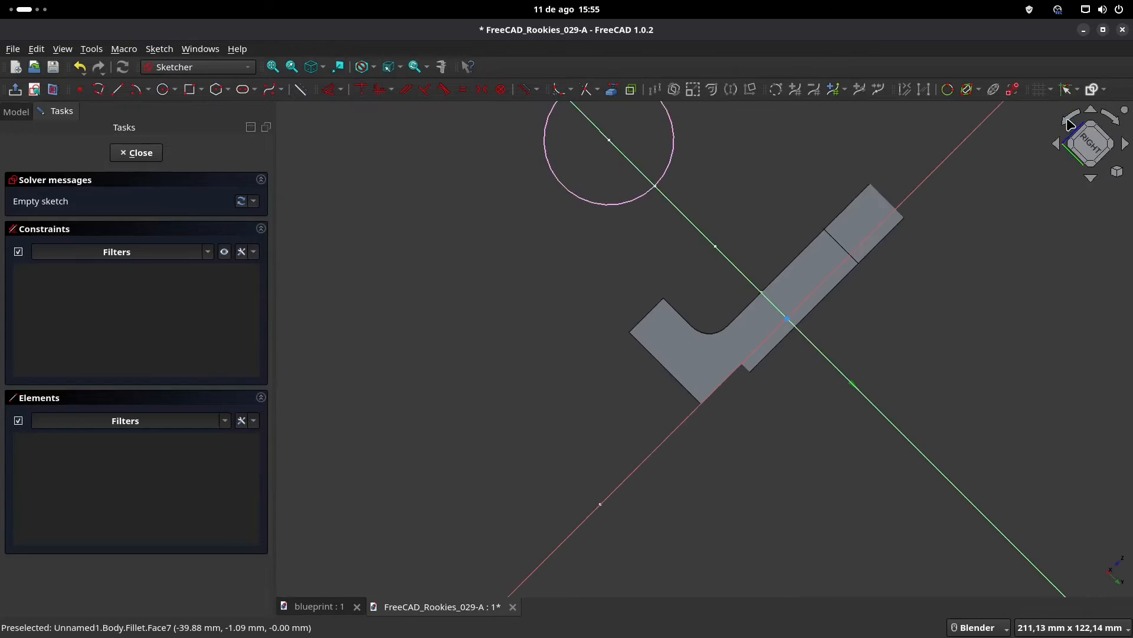
shift+middle_drag(629, 176, 664, 233)
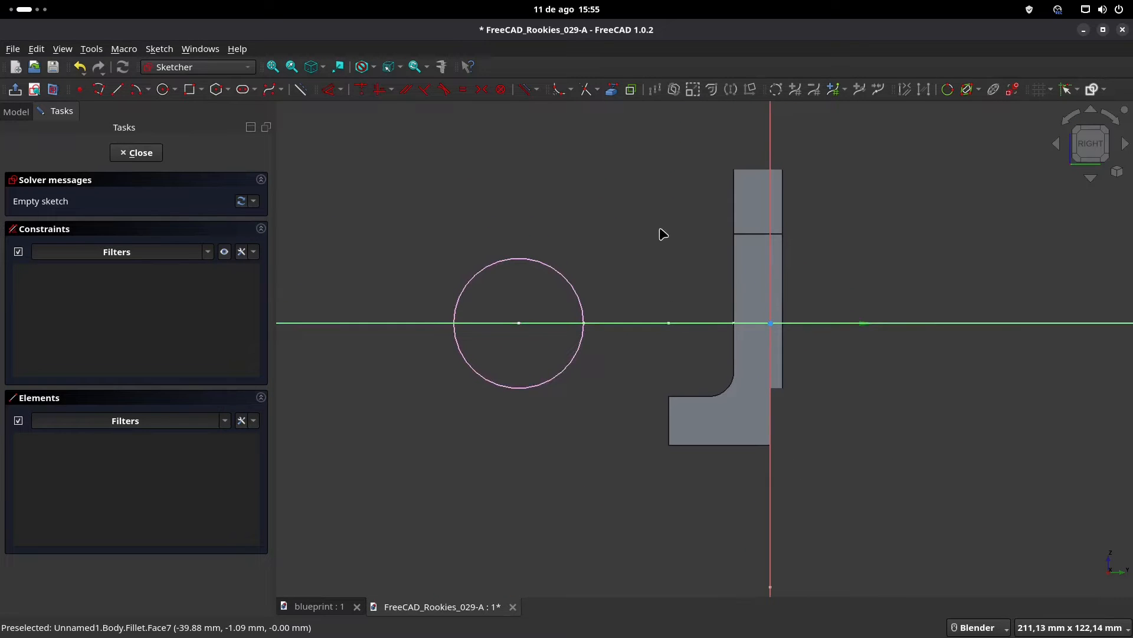
click(611, 89)
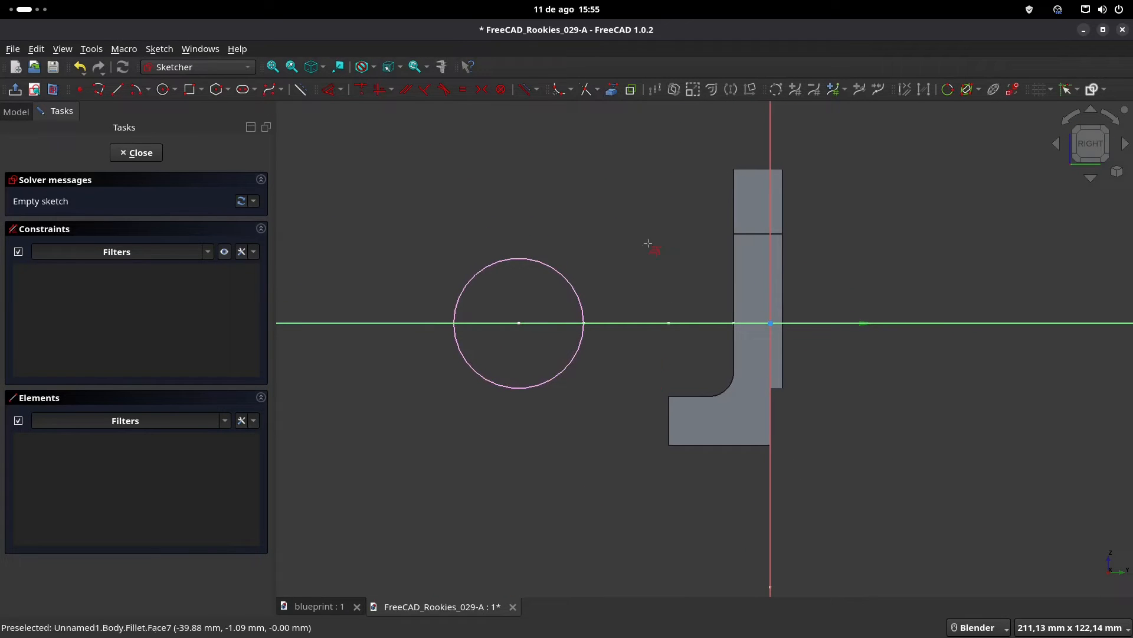
click(669, 423)
click(734, 354)
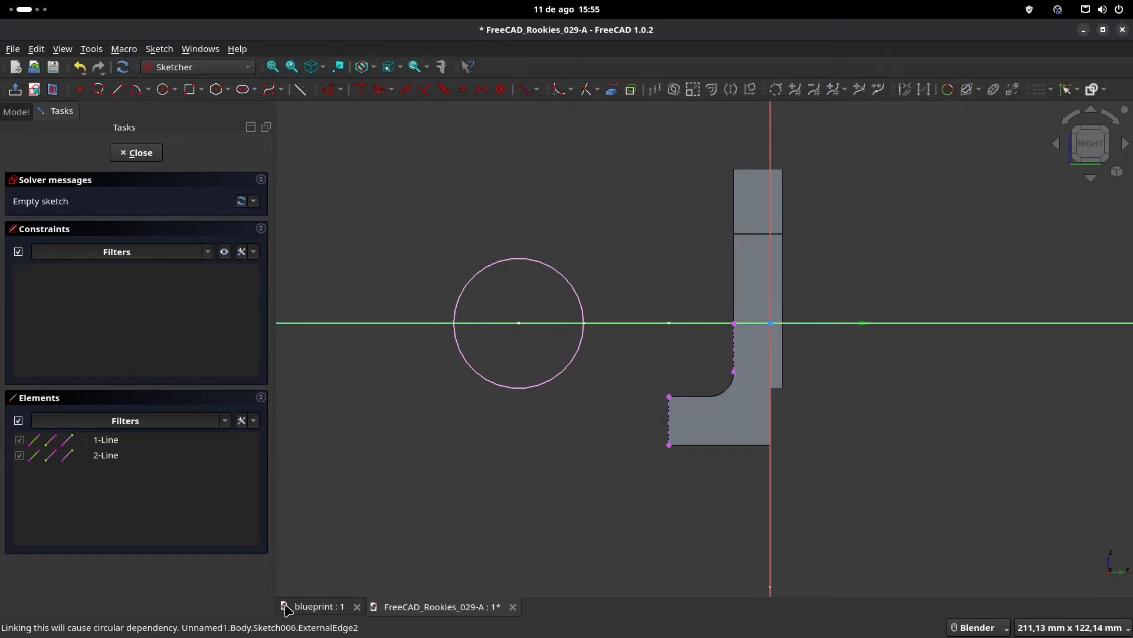
- Check the arm on the blueprint's side view and draw a rectangle about 20 by 9 mm from the upright projected edge's upper end
click(319, 607)
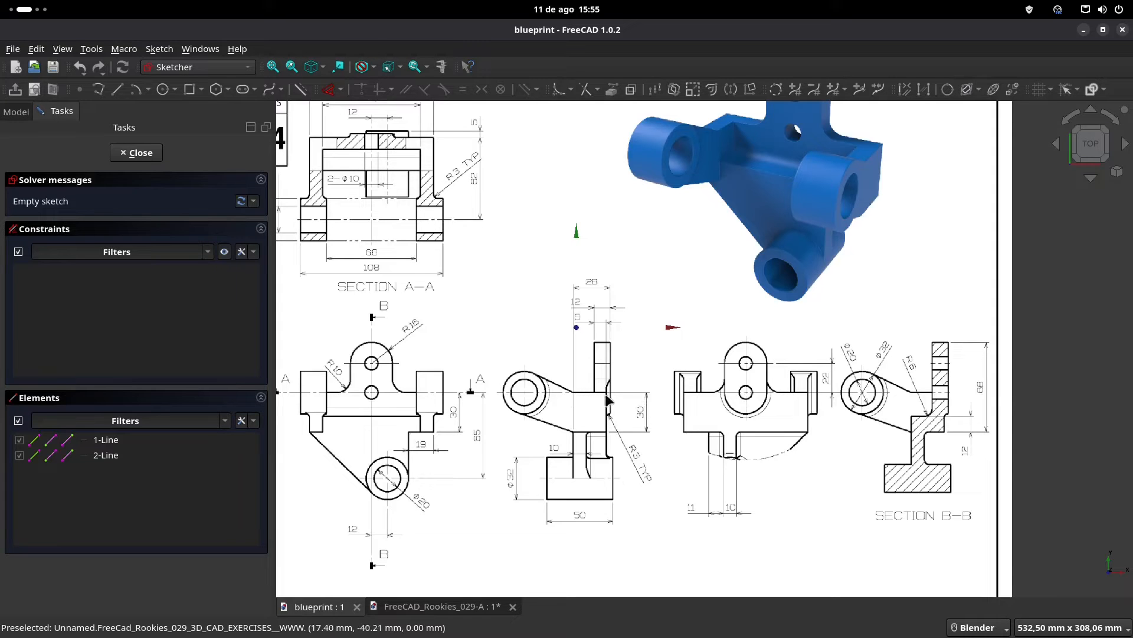
click(414, 607)
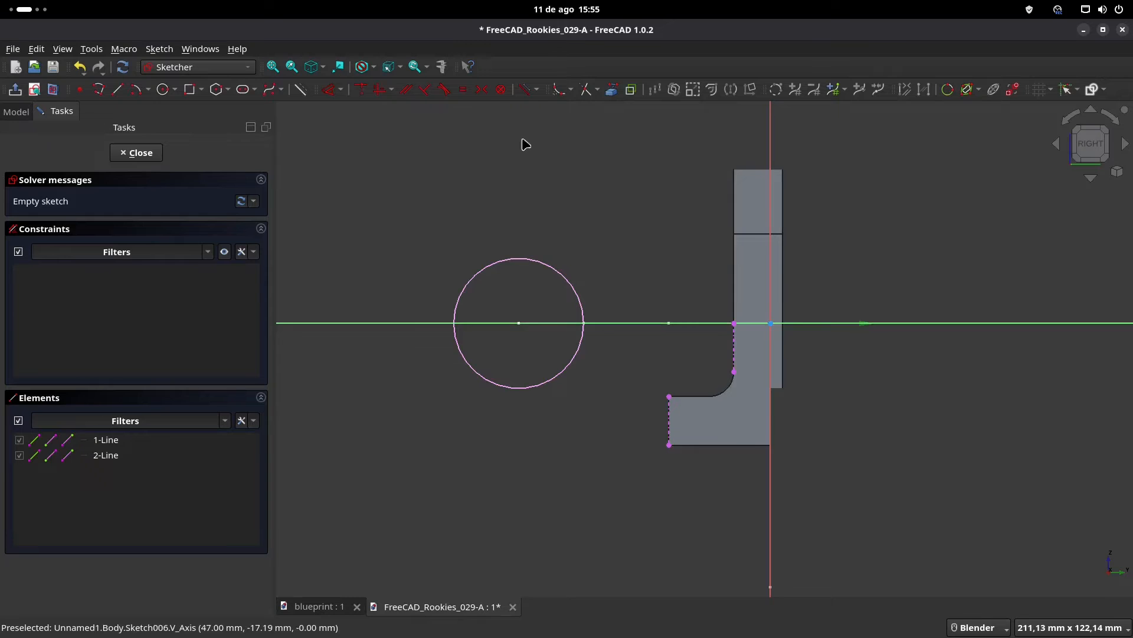
click(193, 93)
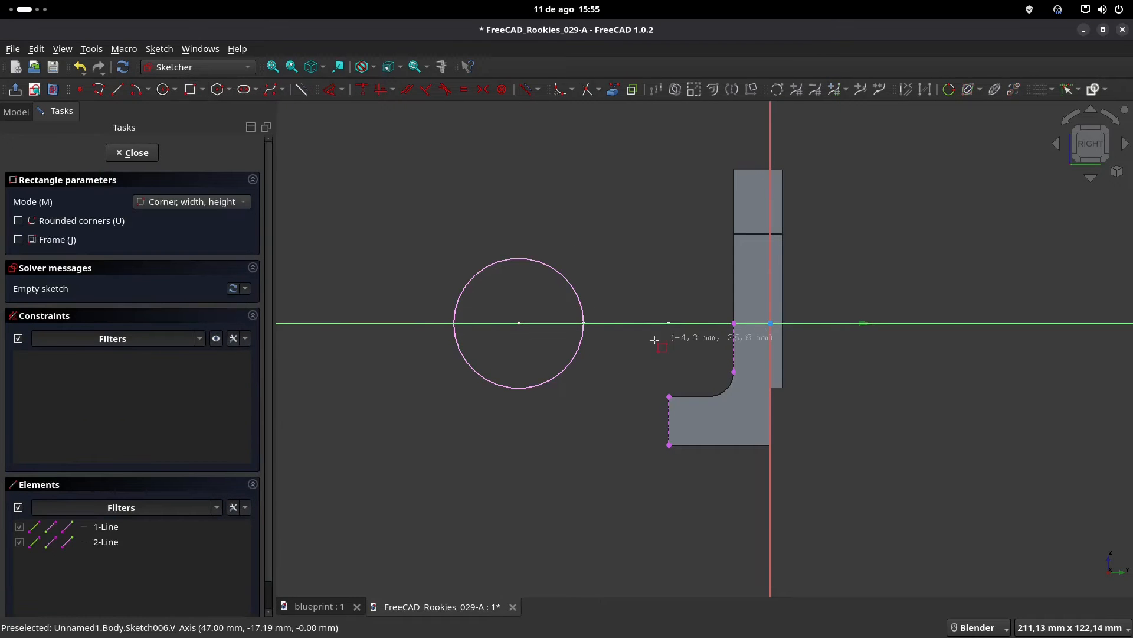
click(734, 323)
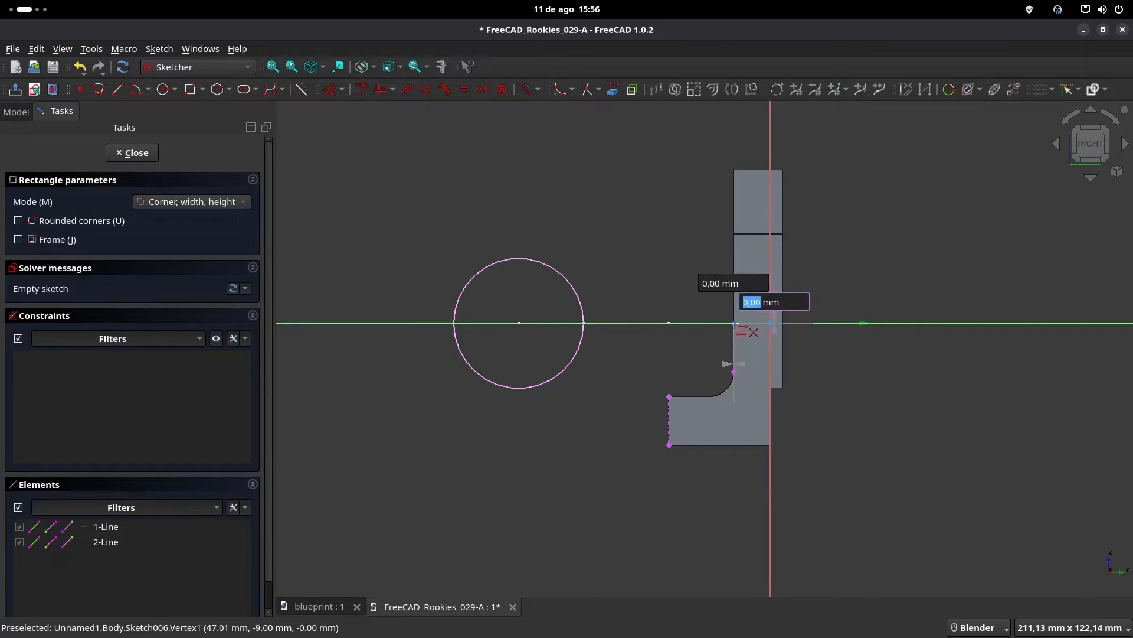
click(653, 361)
right_click(654, 288)
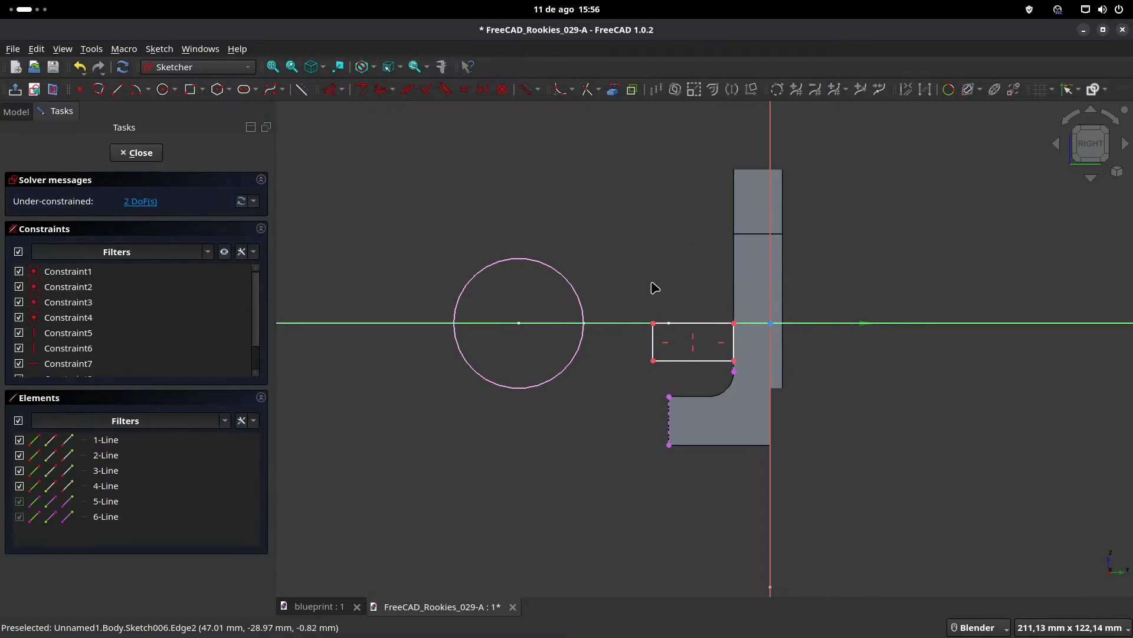
- Dimension the new rectangle's outer vertical edge at 30 mm
click(653, 340)
click(625, 349)
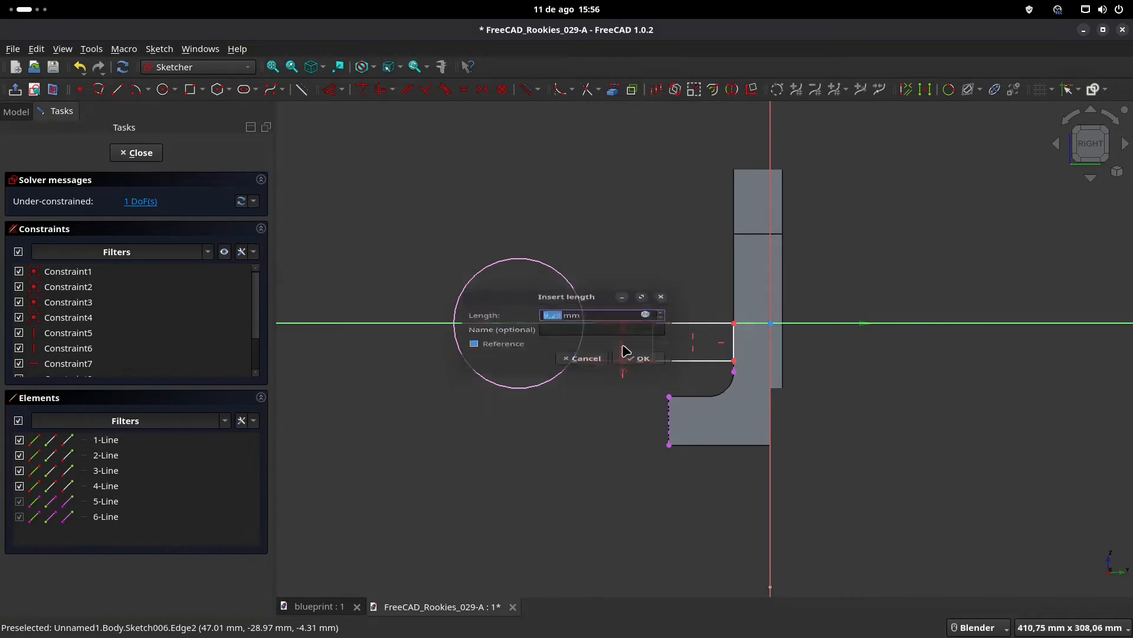
text(30)
key(Return)
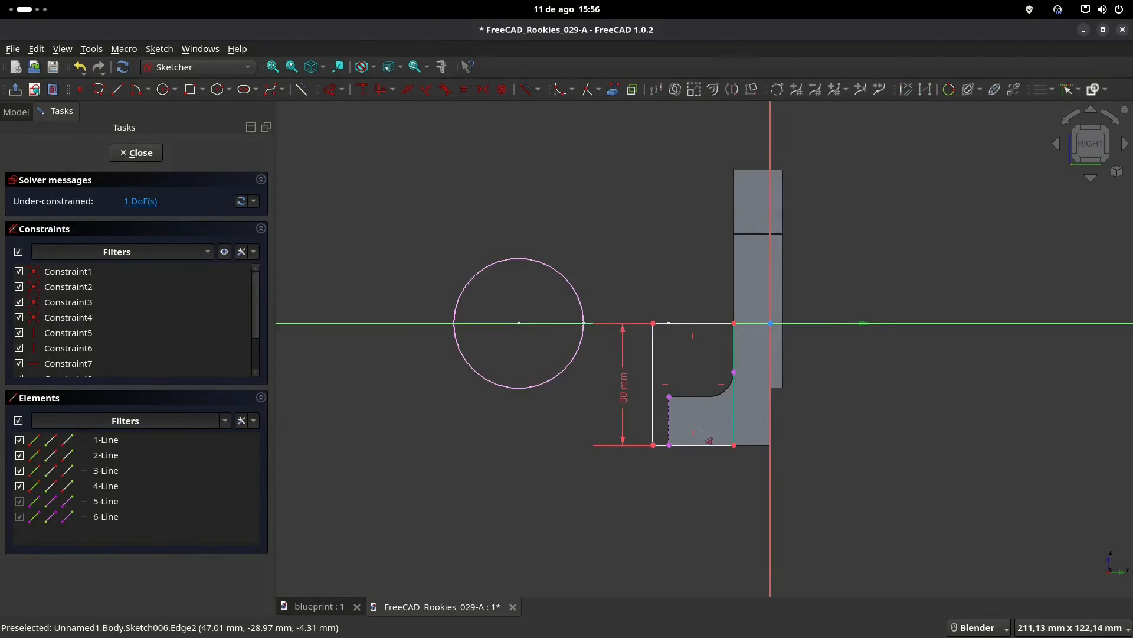
- Delete the 30 mm dimension, make the rectangle's outer lower corner coincident with the projected ledge edge's lower end, and close the sketch
key(Escape)
click(625, 390)
key(Delete)
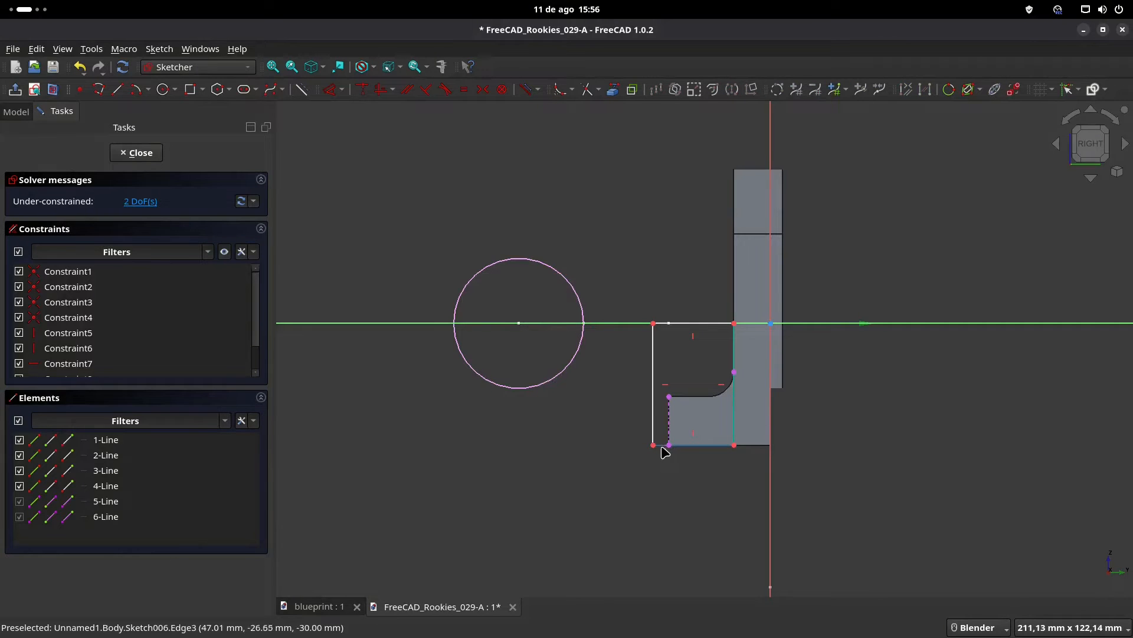
click(654, 447)
click(670, 447)
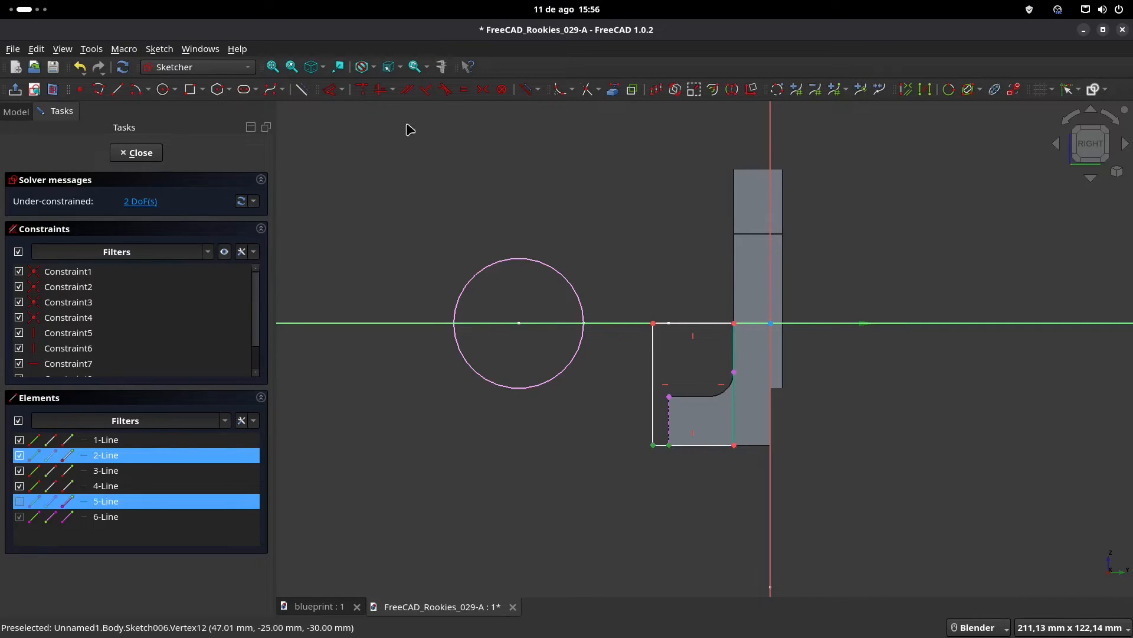
click(362, 89)
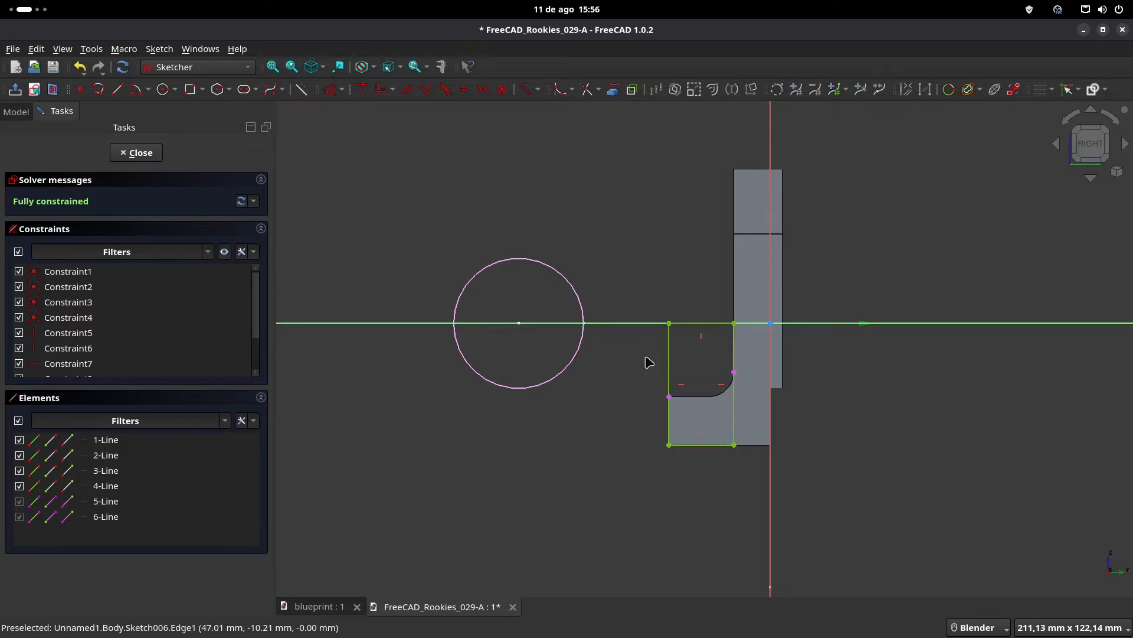
mouse_move(498, 349)
middle_down()
mouse_move(590, 390)
mouse_move(653, 384)
mouse_move(661, 329)
middle_up()
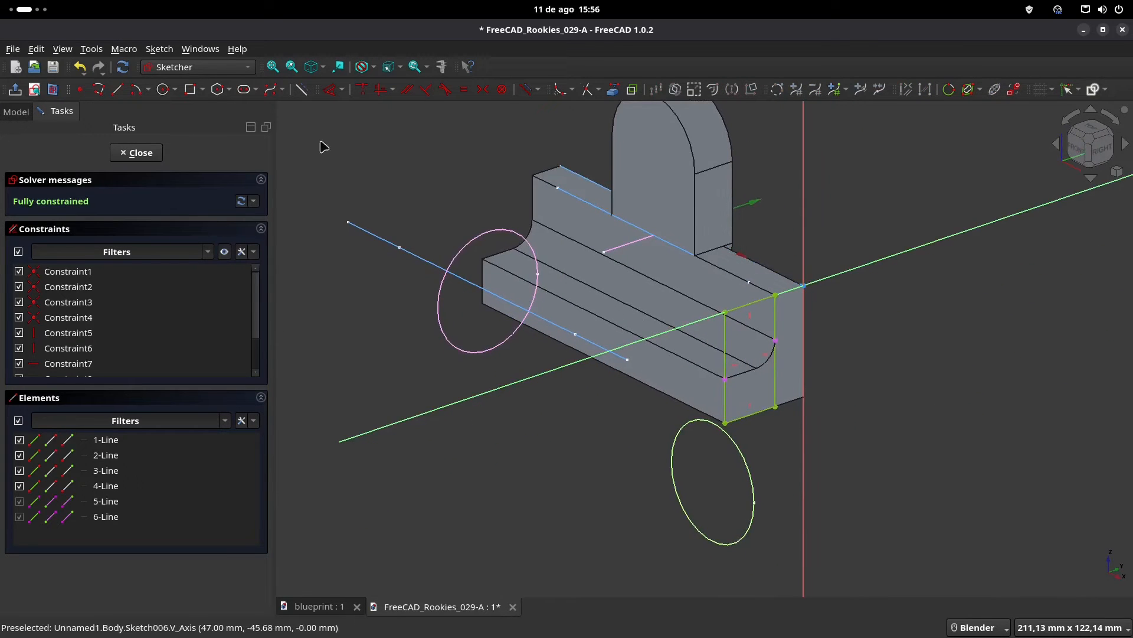
click(142, 155)
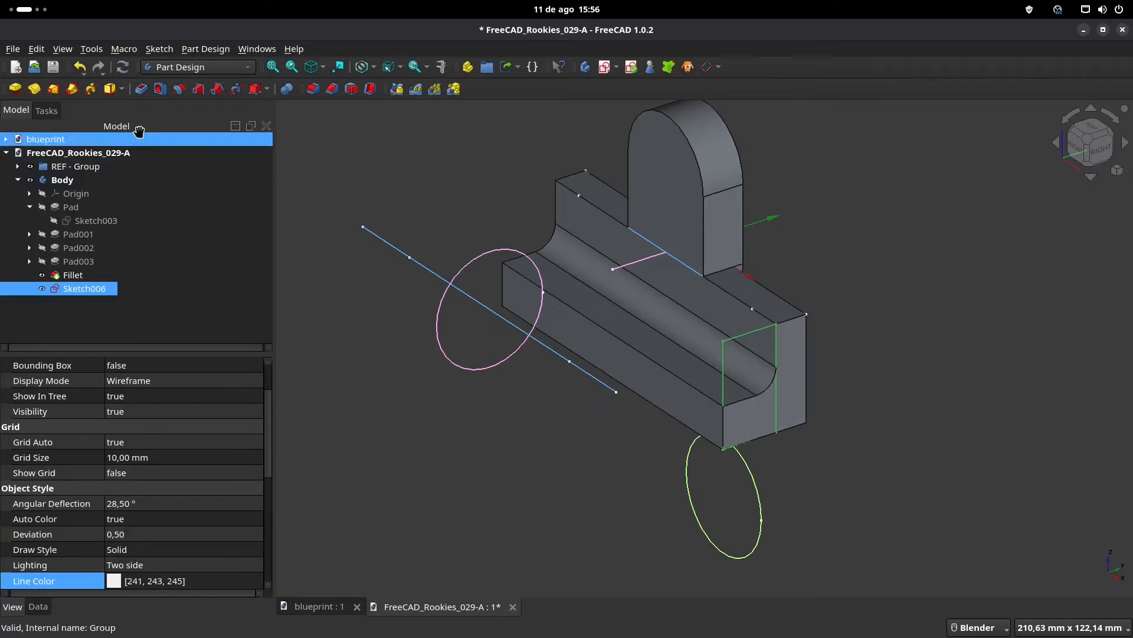
- Pad the rectangle 10 mm in the reversed direction, into the block
click(16, 89)
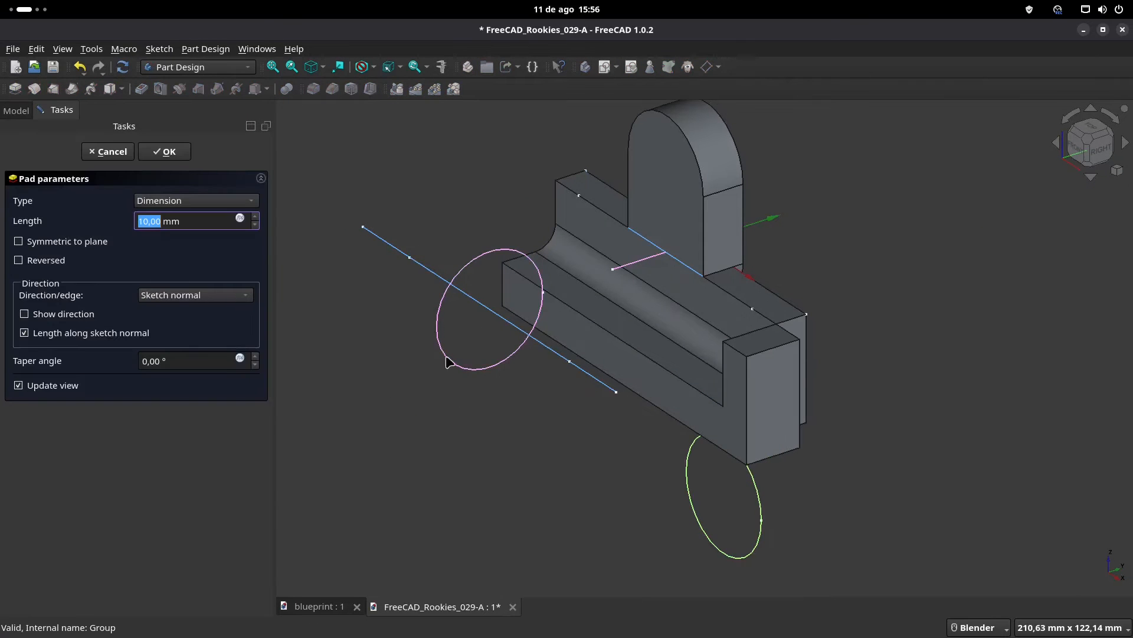
click(19, 260)
middle_drag(634, 394, 728, 375)
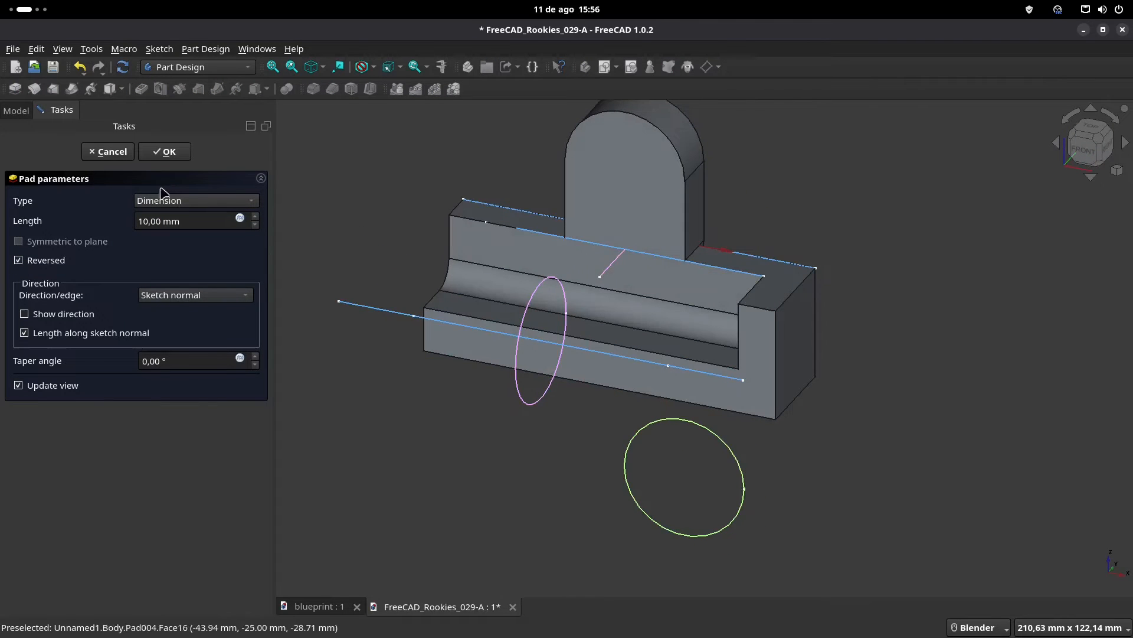
click(168, 151)
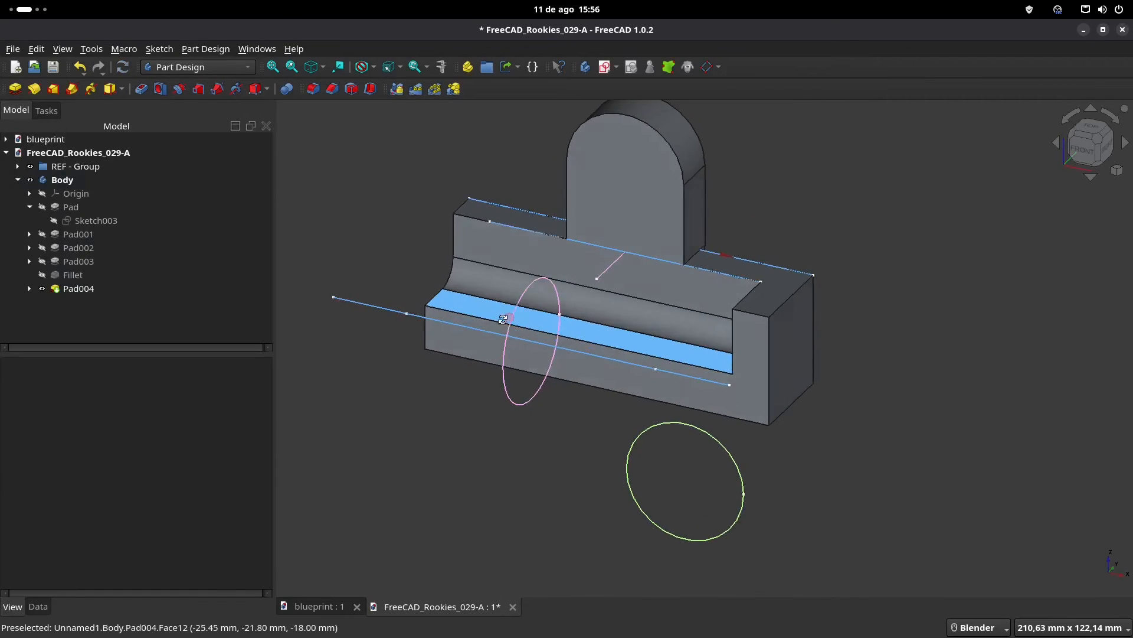
- Mirror the new end pad to the block's other end about the base YZ plane
click(83, 289)
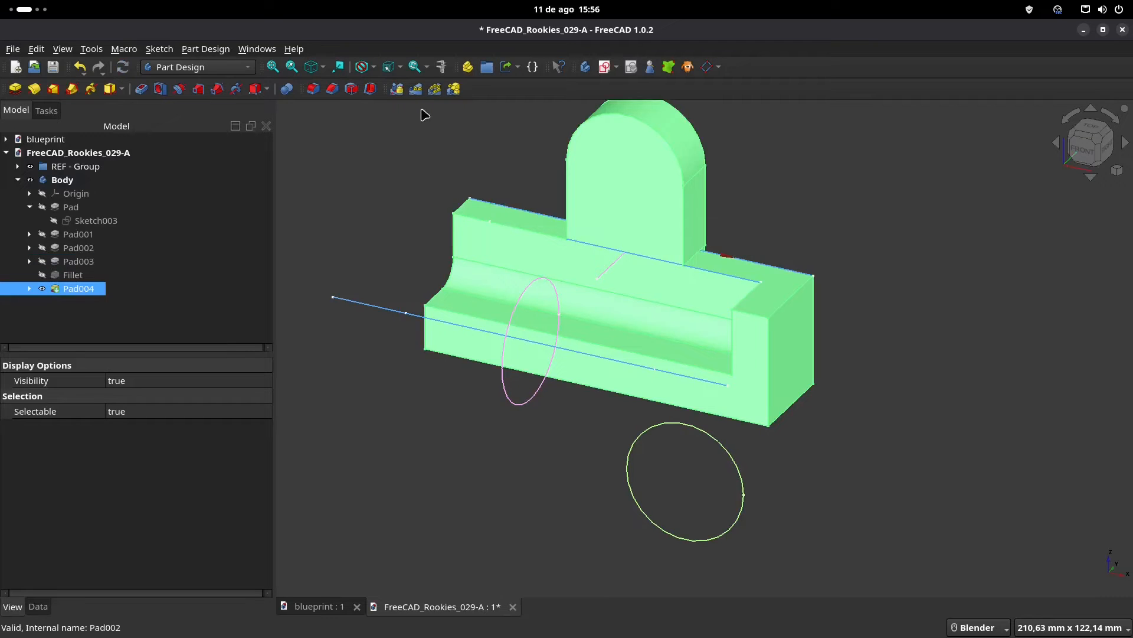
click(397, 88)
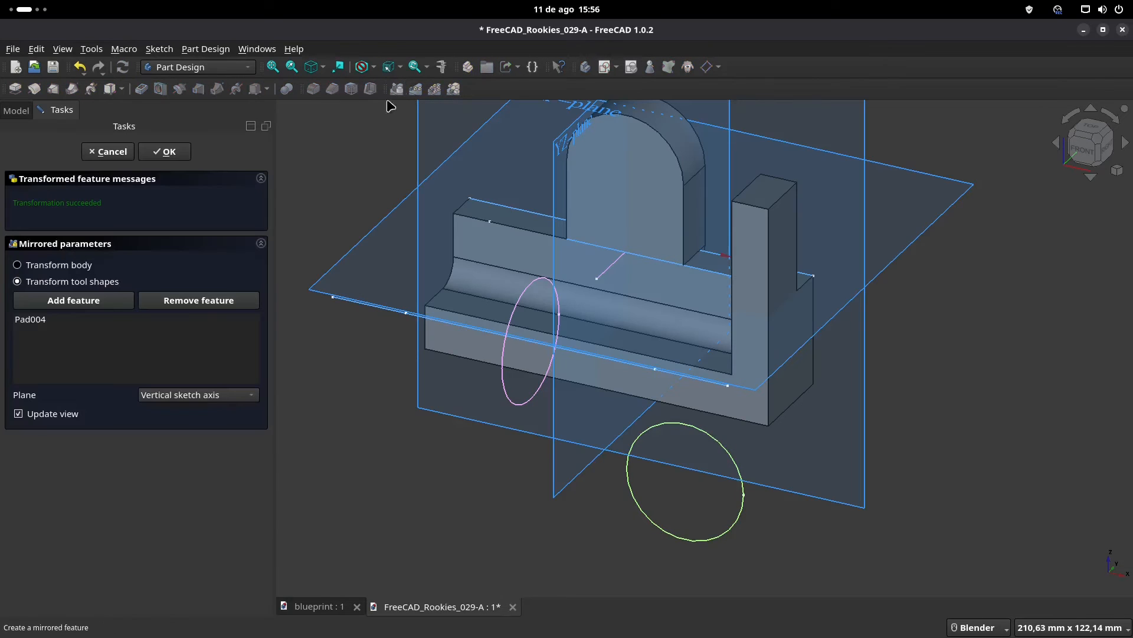
click(258, 396)
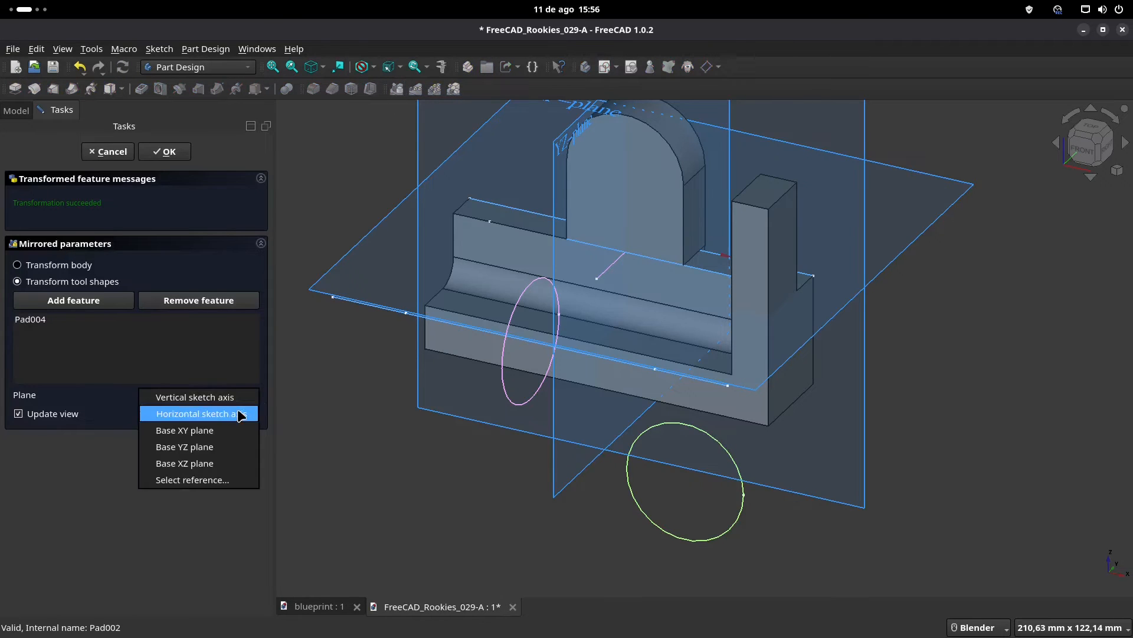
click(241, 414)
click(250, 395)
click(233, 430)
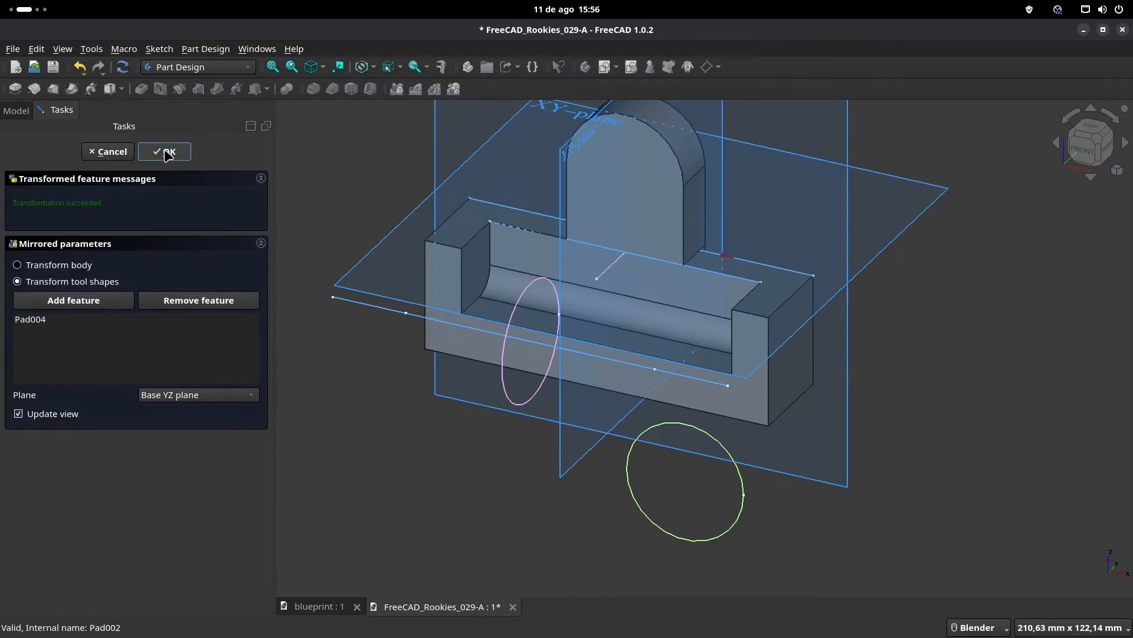
click(167, 154)
- Inspect both ends of the block and compare them with the arms in the blueprint's 3D picture, side view and section B-B
scroll(394, 412, down, 1)
shift+middle_drag(584, 348, 600, 362)
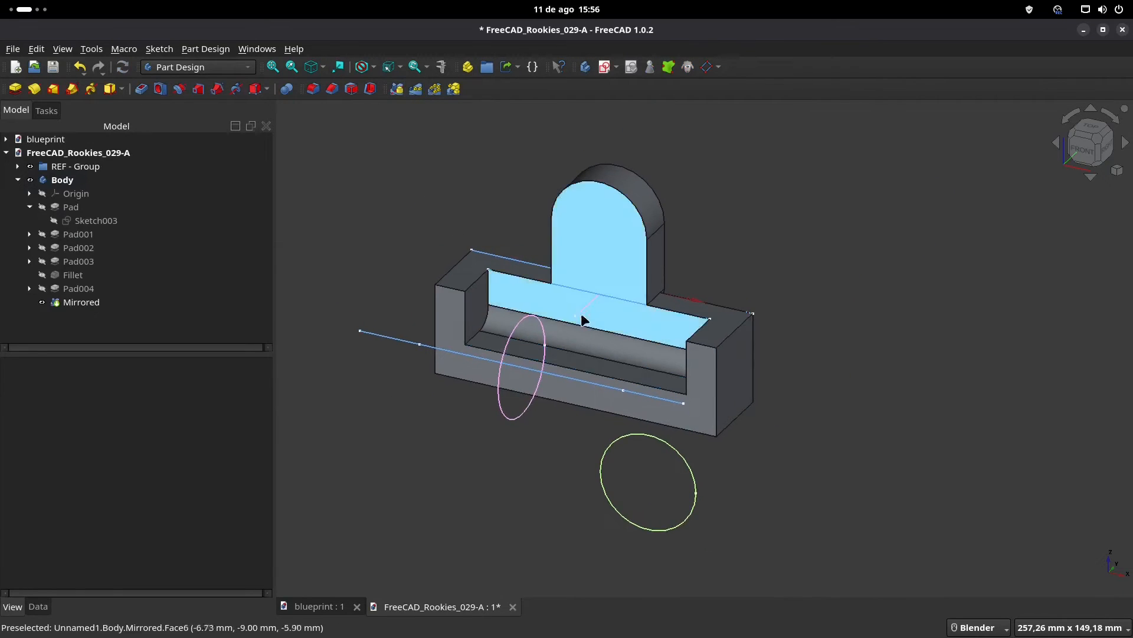
middle_drag(581, 319, 587, 356)
scroll(737, 310, up, 3)
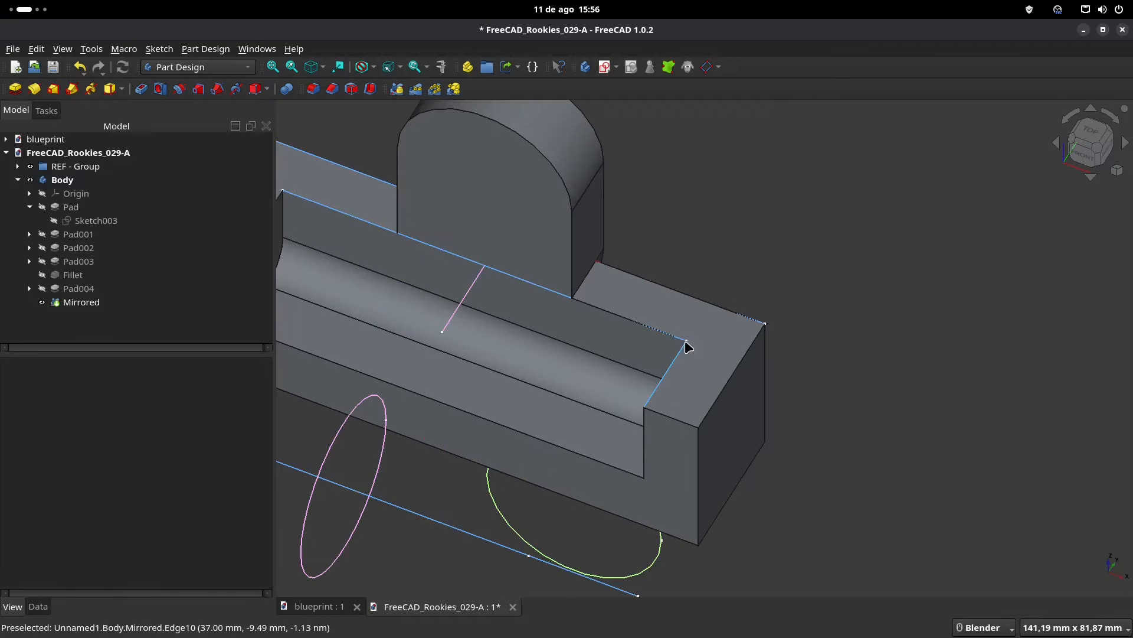
scroll(614, 326, down, 1)
shift+middle_drag(596, 329, 703, 299)
scroll(632, 327, down, 1)
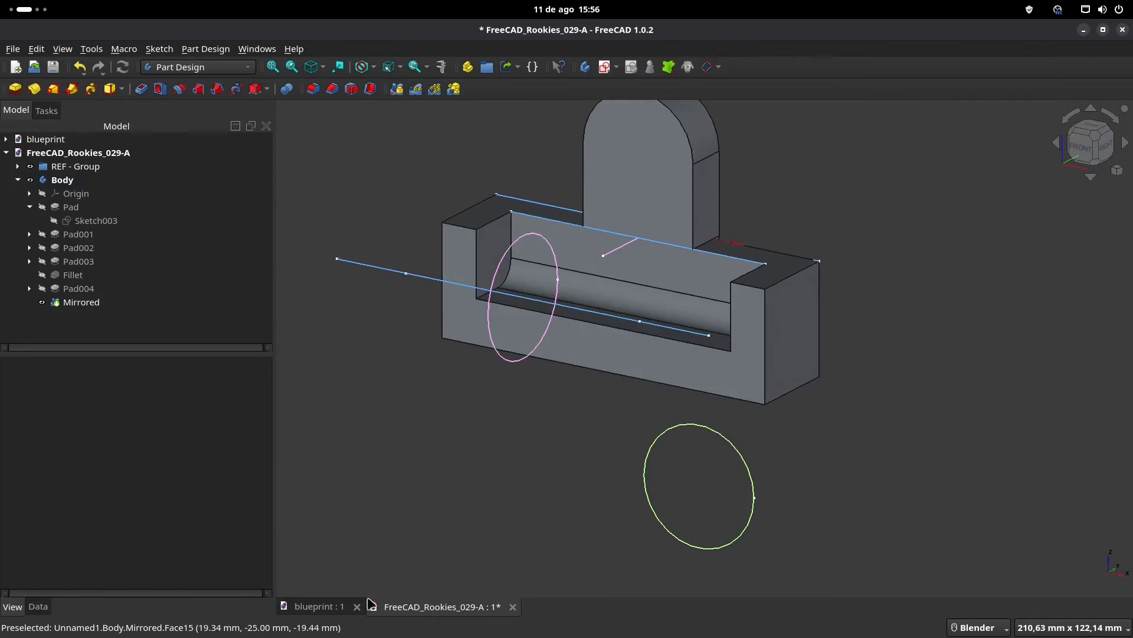
click(345, 606)
scroll(719, 260, down, 2)
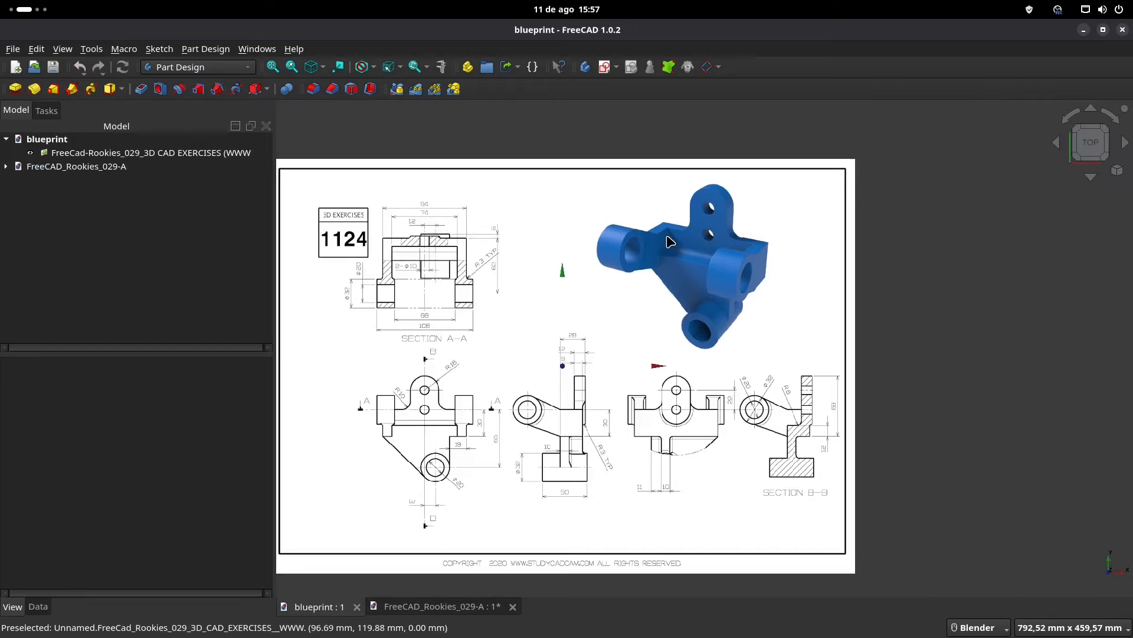
scroll(779, 425, up, 2)
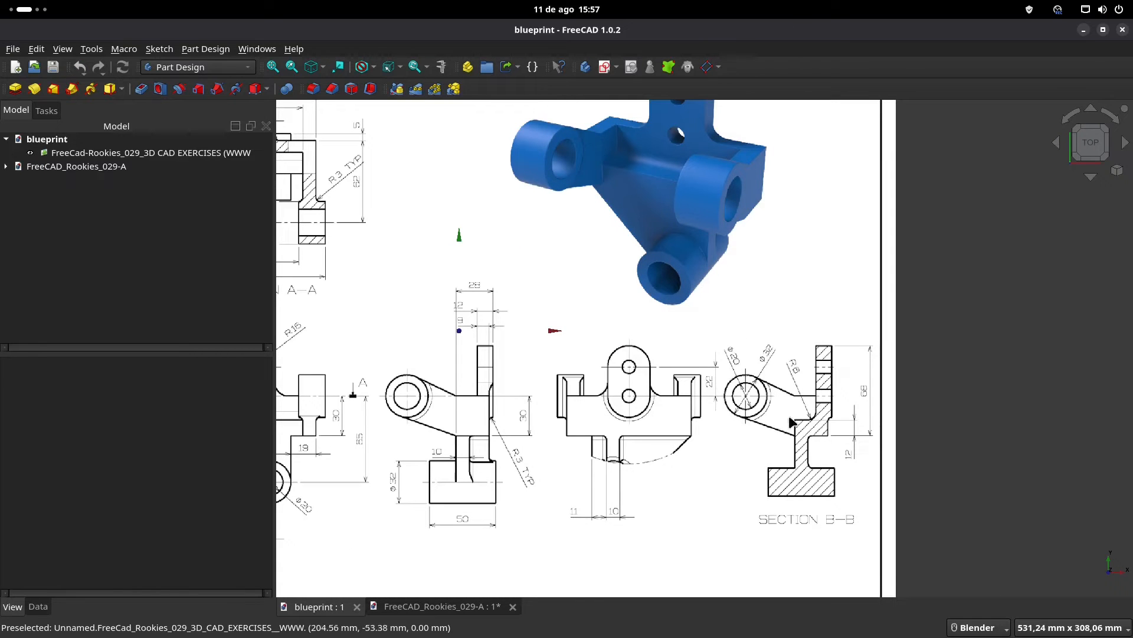
- Return to the bracket model and delete the mirrored feature
click(439, 607)
click(83, 302)
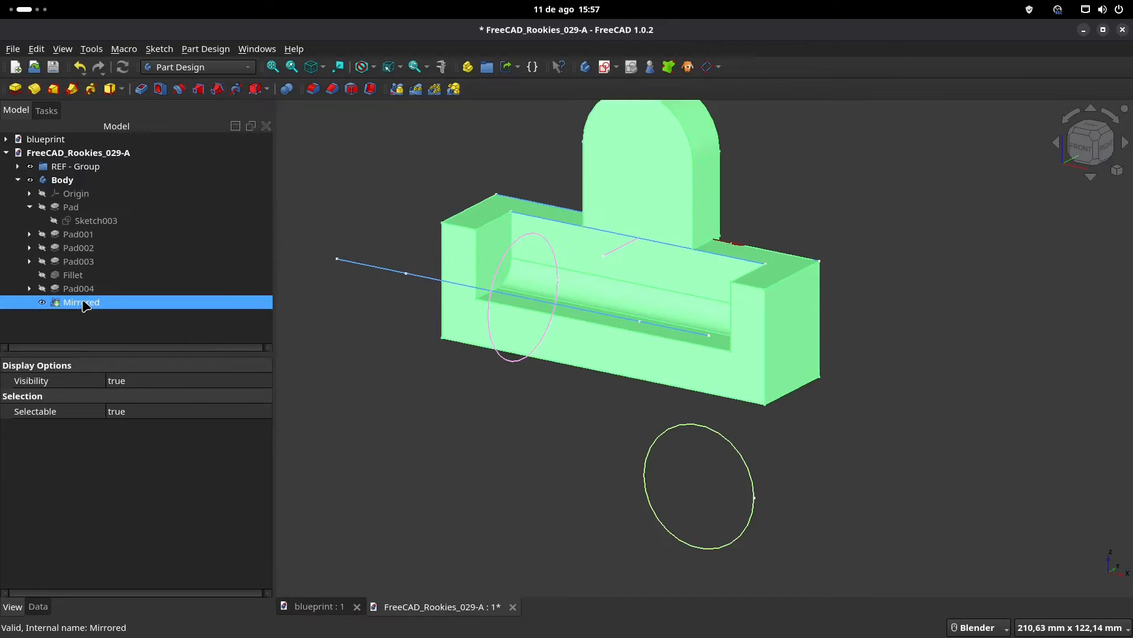
key(Delete)
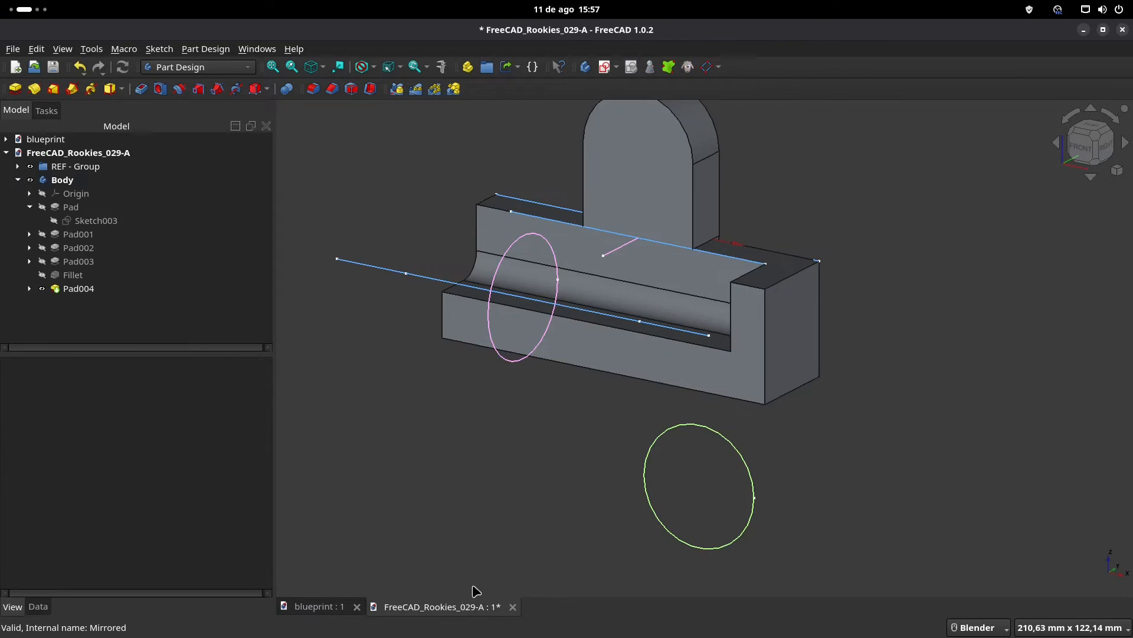
- Start a sketch on the block's rectangular outer end face formed with the new pad
click(787, 322)
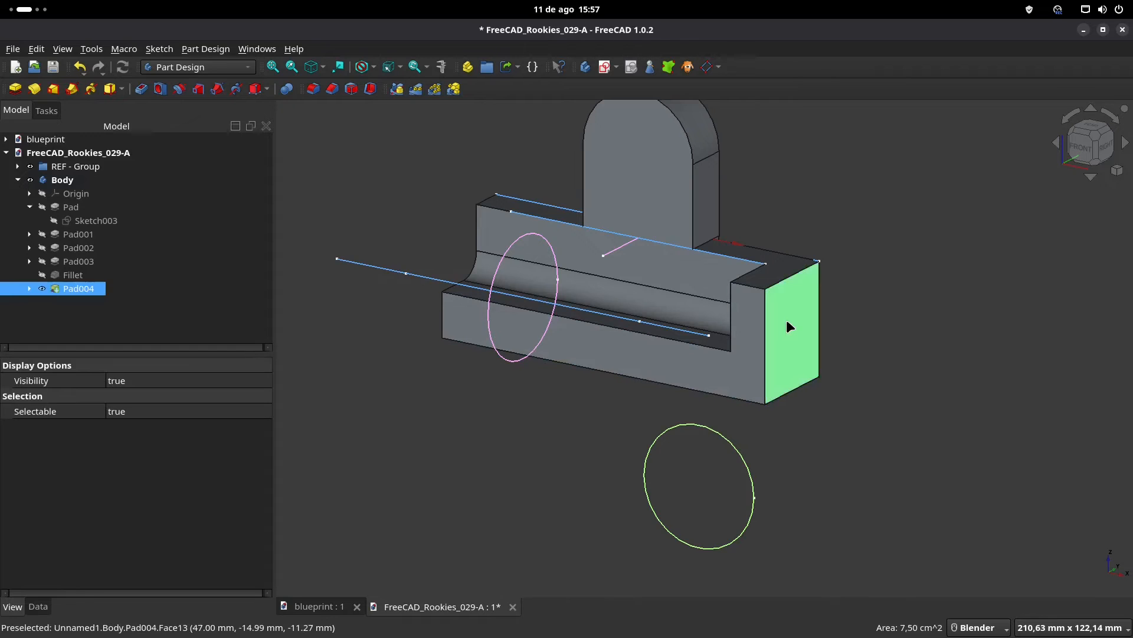
click(603, 69)
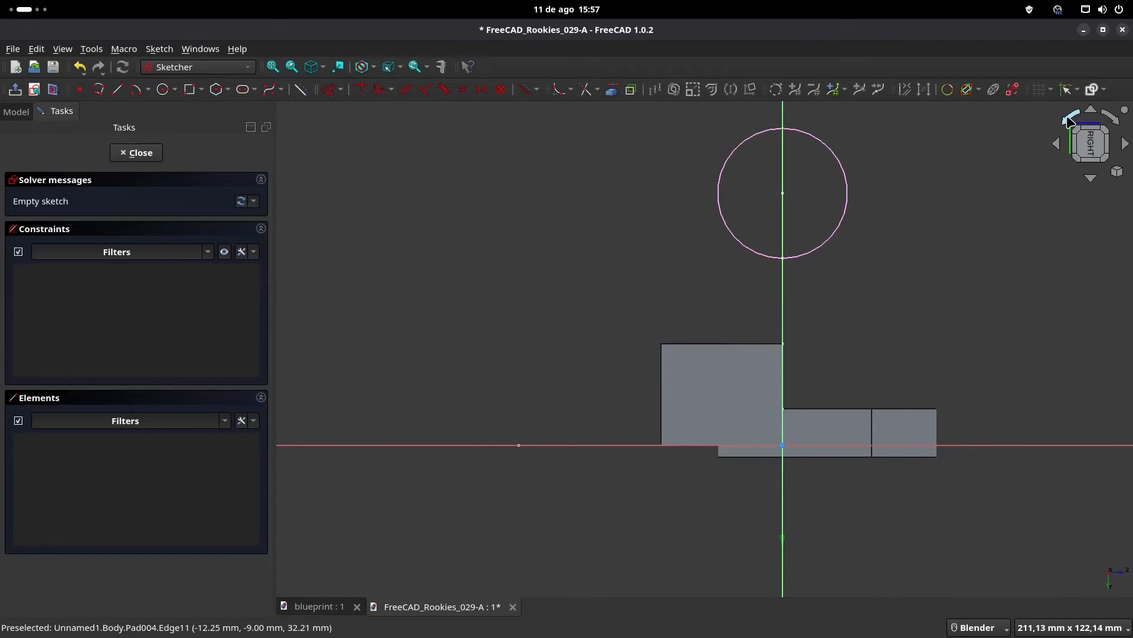
click(1070, 120)
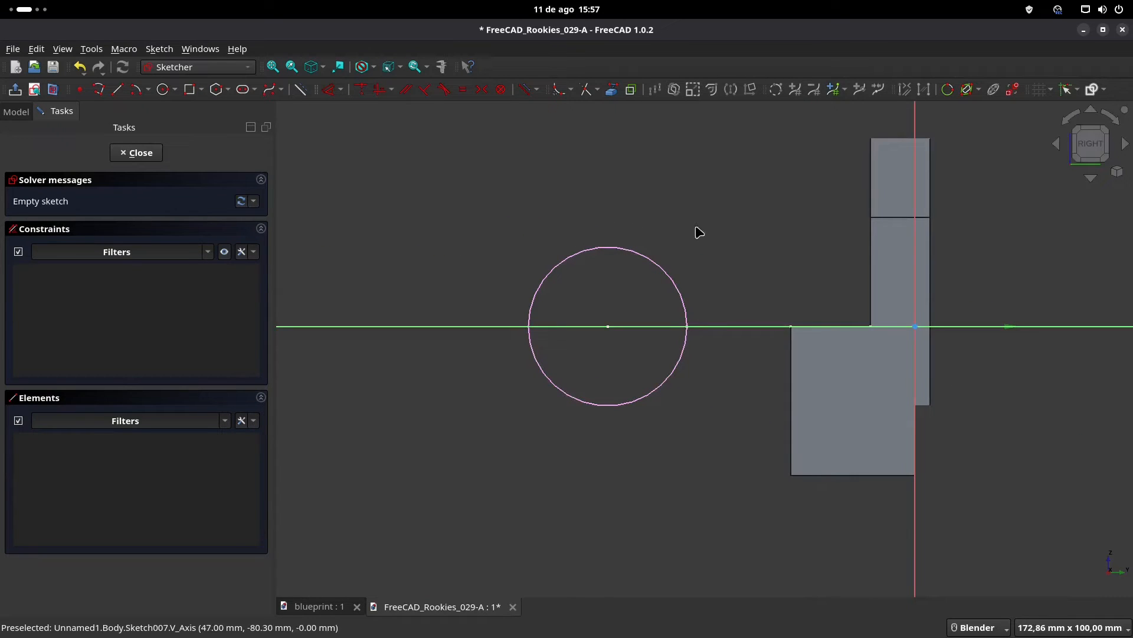
- Project the lower block's outer vertical edge into the sketch as external geometry and check the arm profile in the blueprint
click(611, 89)
click(791, 371)
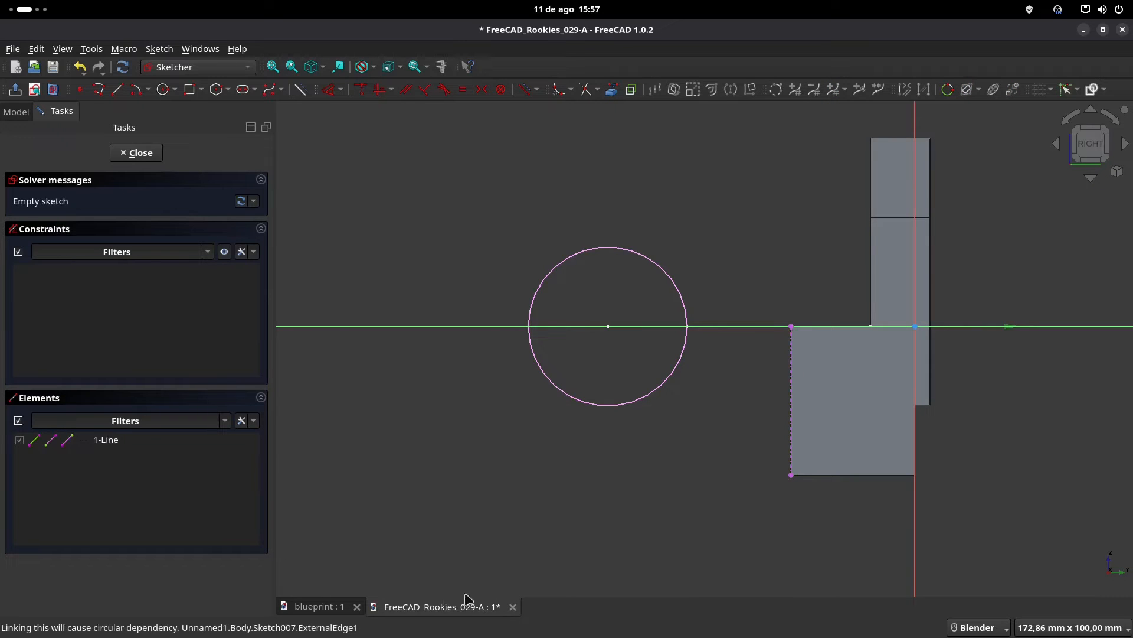
click(319, 606)
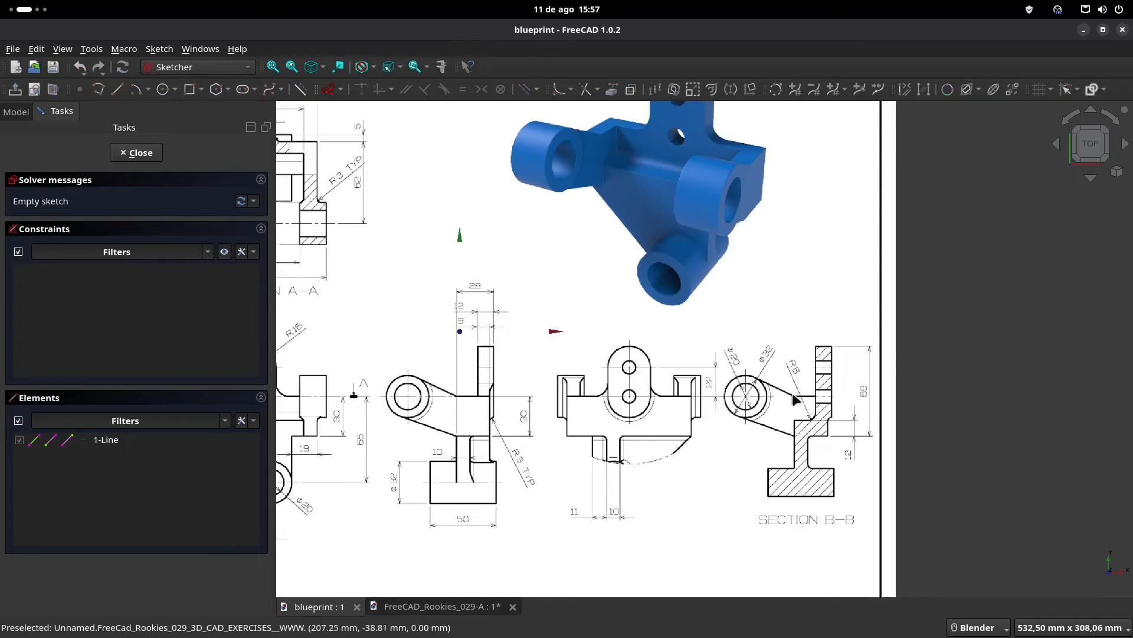
click(441, 607)
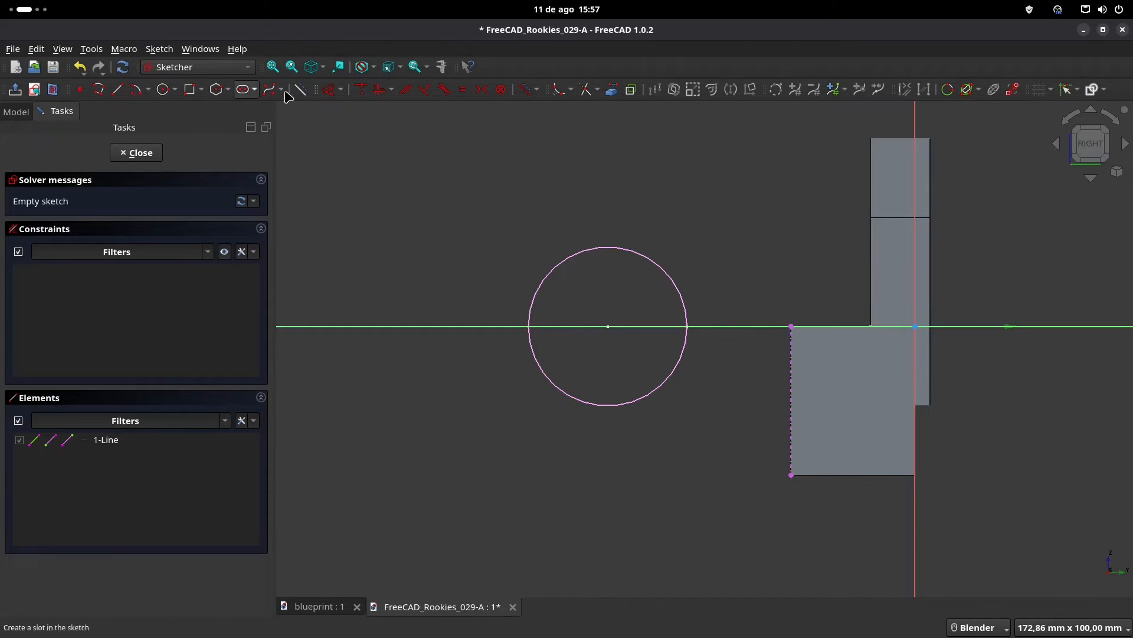
- Draw two lines from the ends of the projected edge, one to the circle's upper side and one to its underside
click(117, 89)
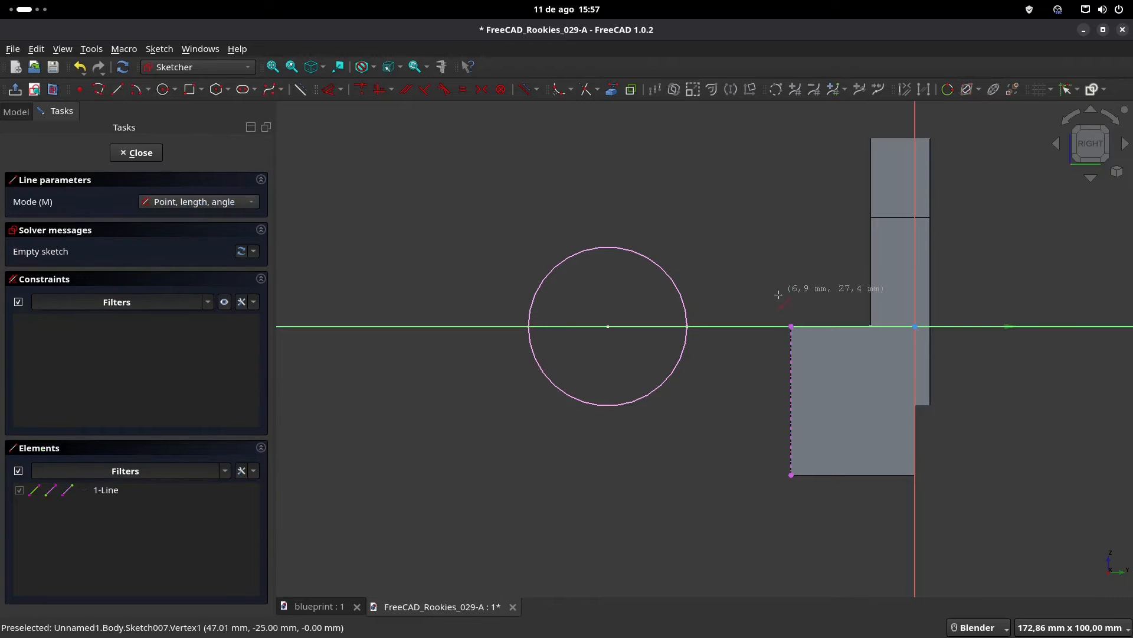
click(791, 326)
click(663, 257)
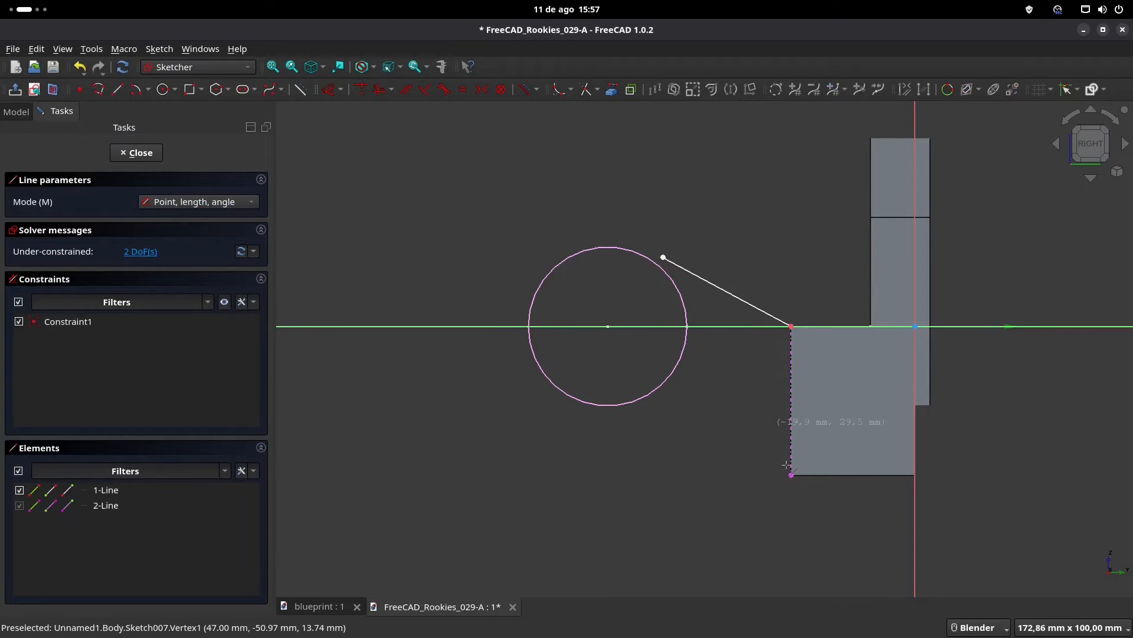
click(792, 476)
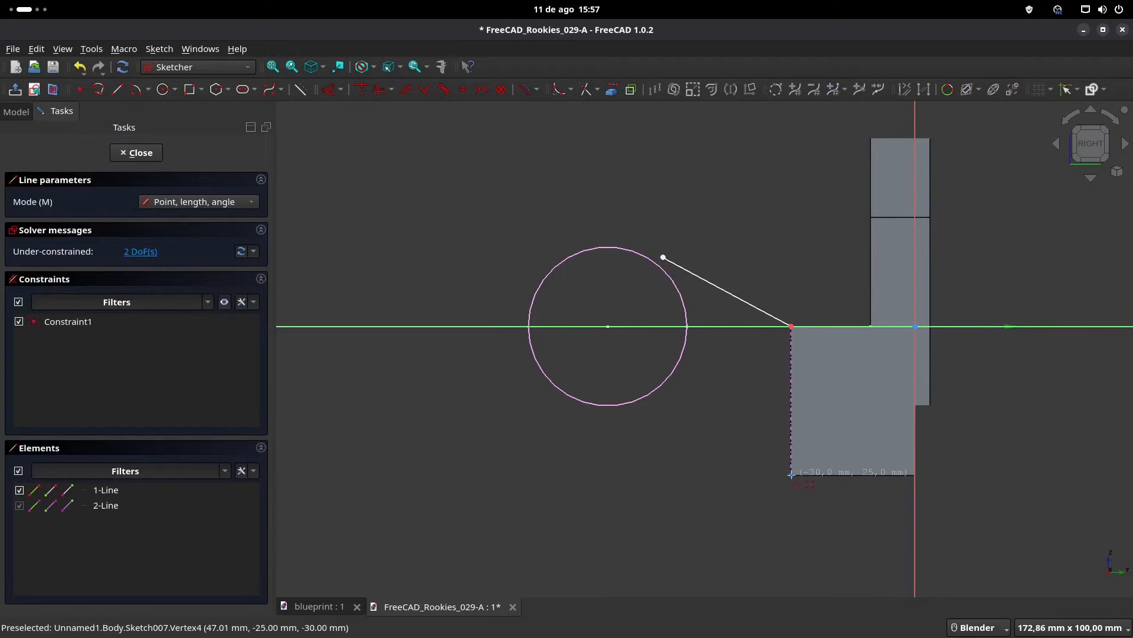
click(608, 412)
right_click(437, 176)
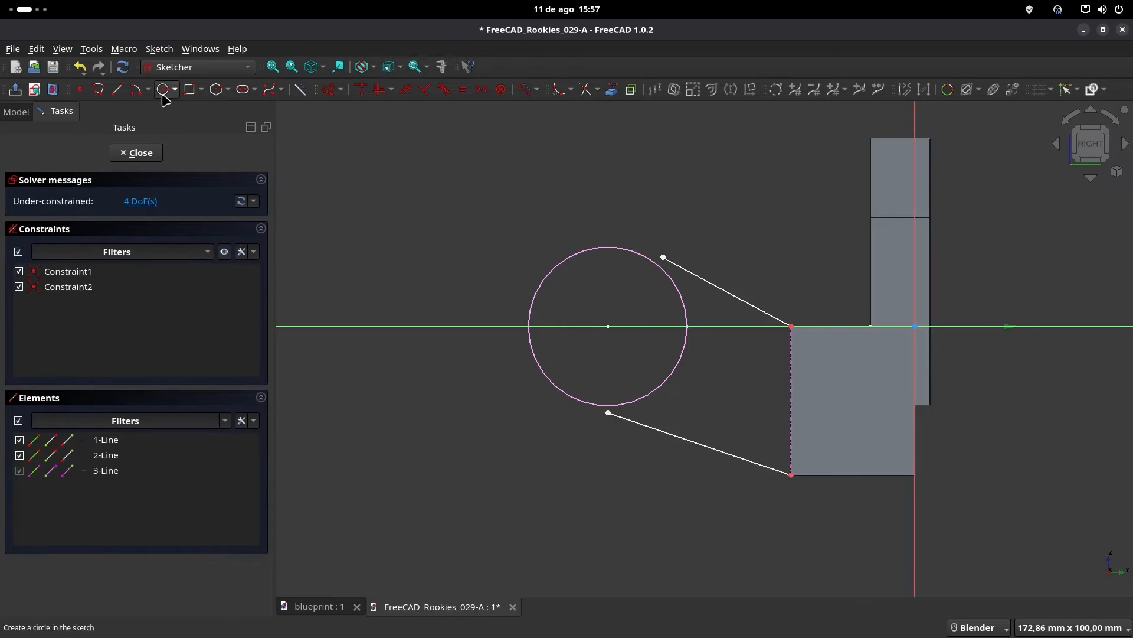
- Draw a centre-based arc with its centre on the horizontal axis, running around the circle's far side between the two lines' free ends
click(141, 93)
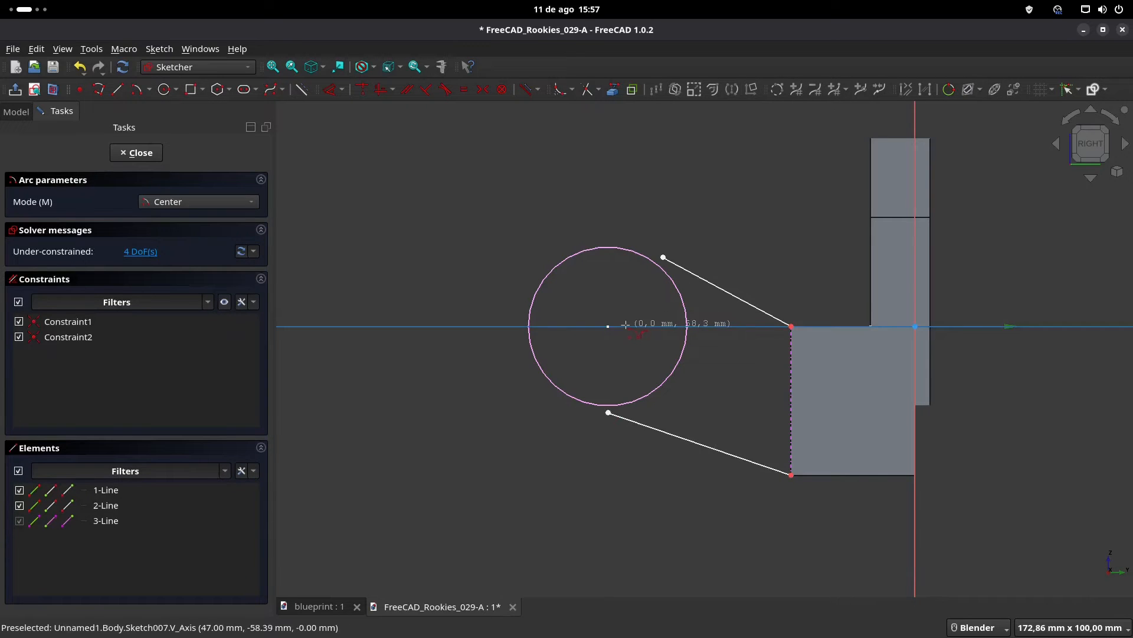
click(623, 327)
click(664, 257)
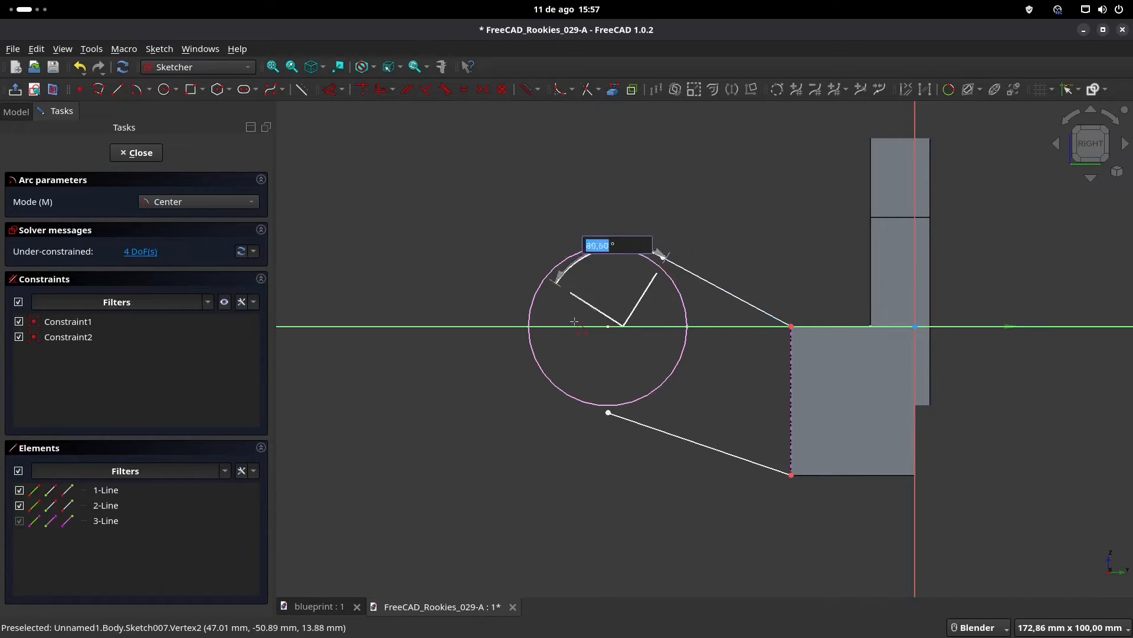
click(609, 400)
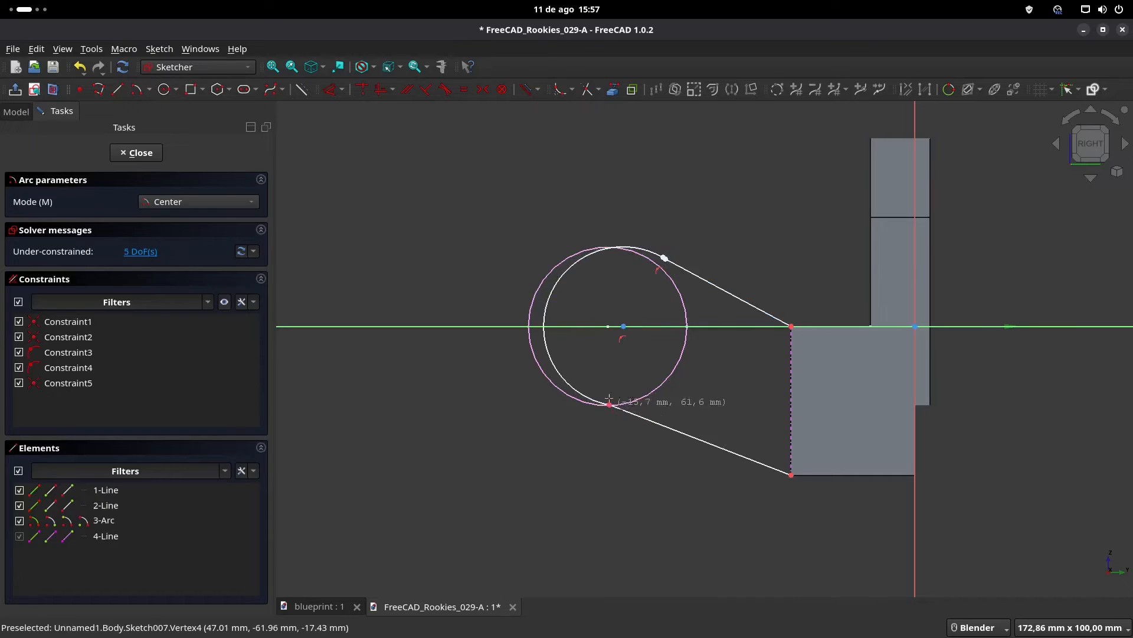
right_click(575, 178)
- Pull the upper line's free end away from the arc and delete the point-on-object constraint at the arc's upper end
scroll(686, 251, up, 3)
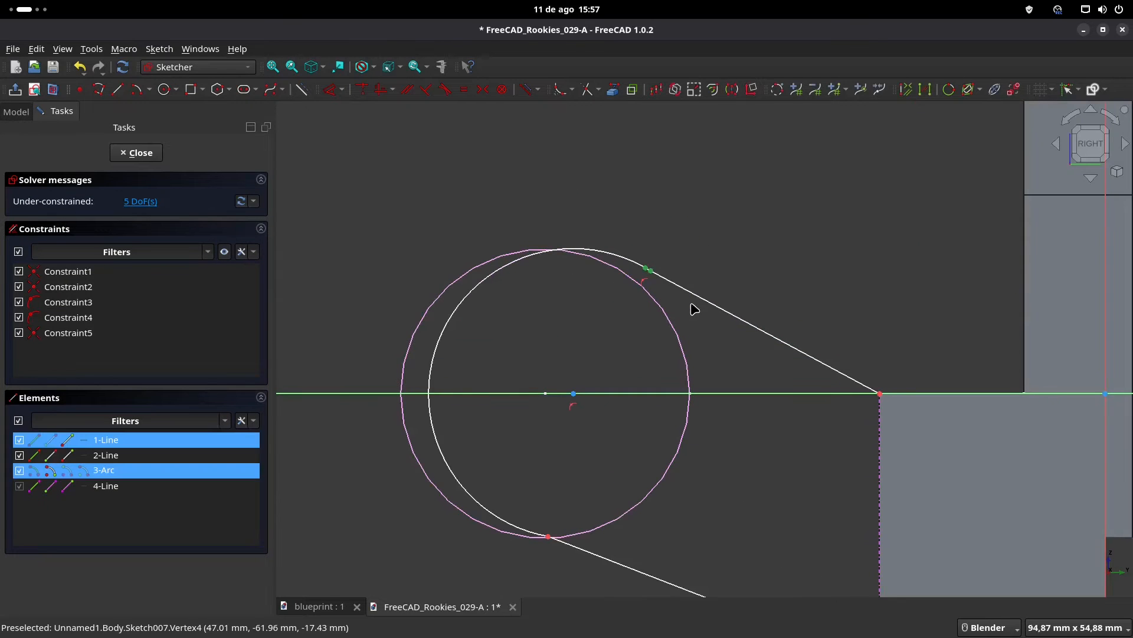
drag(648, 270, 687, 270)
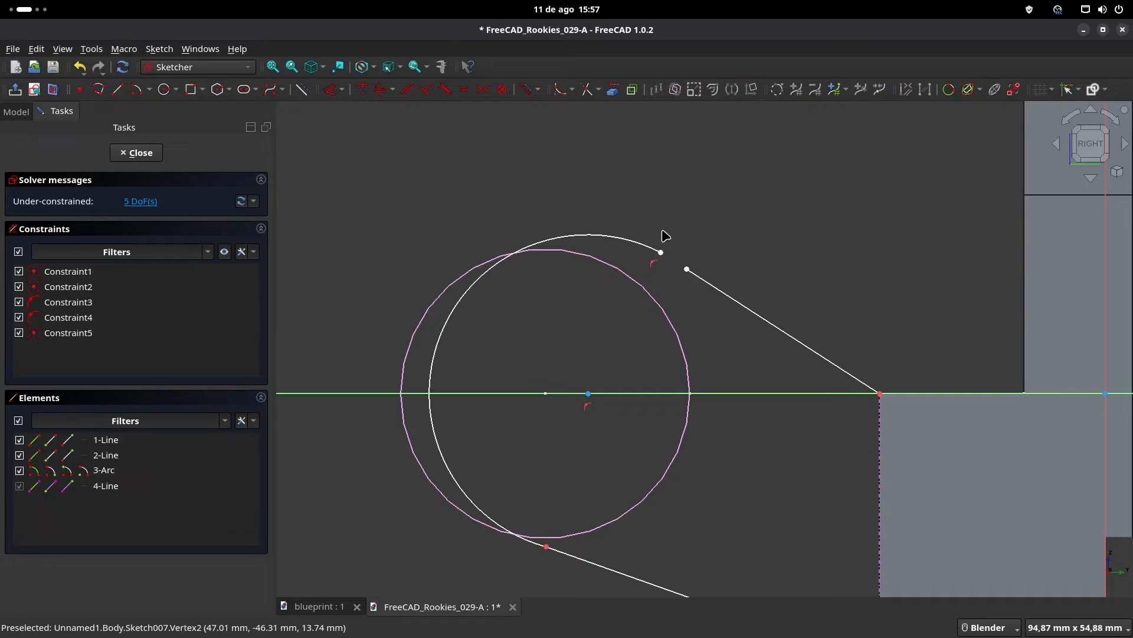
click(653, 264)
key(Delete)
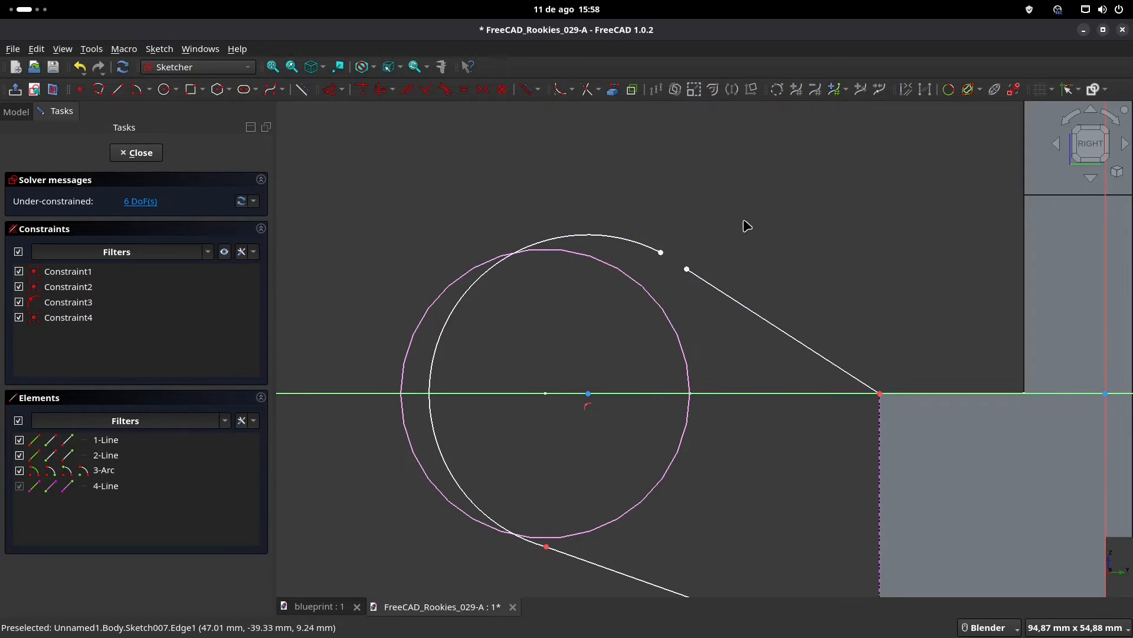
drag(784, 183, 654, 288)
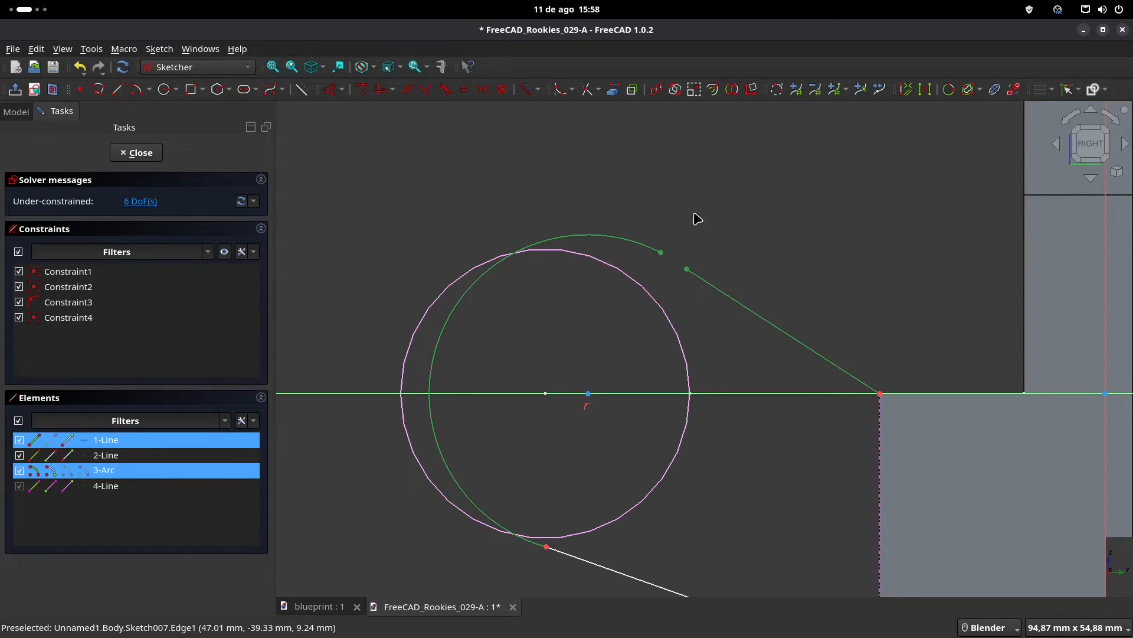
click(711, 211)
drag(572, 172, 692, 284)
drag(703, 297, 706, 299)
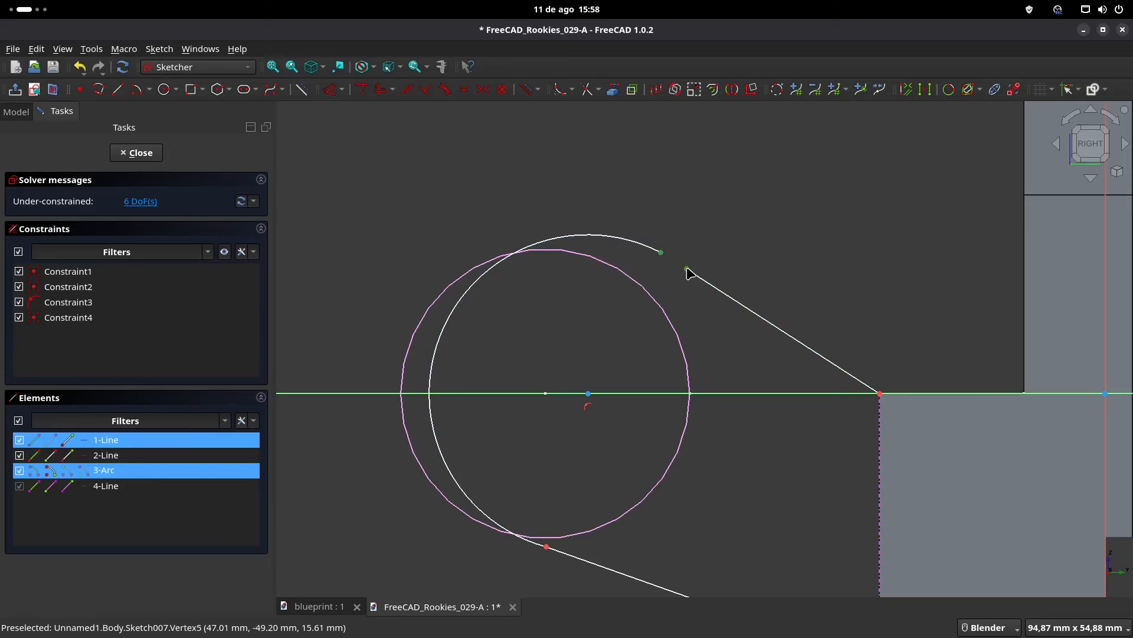
scroll(693, 290, down, 2)
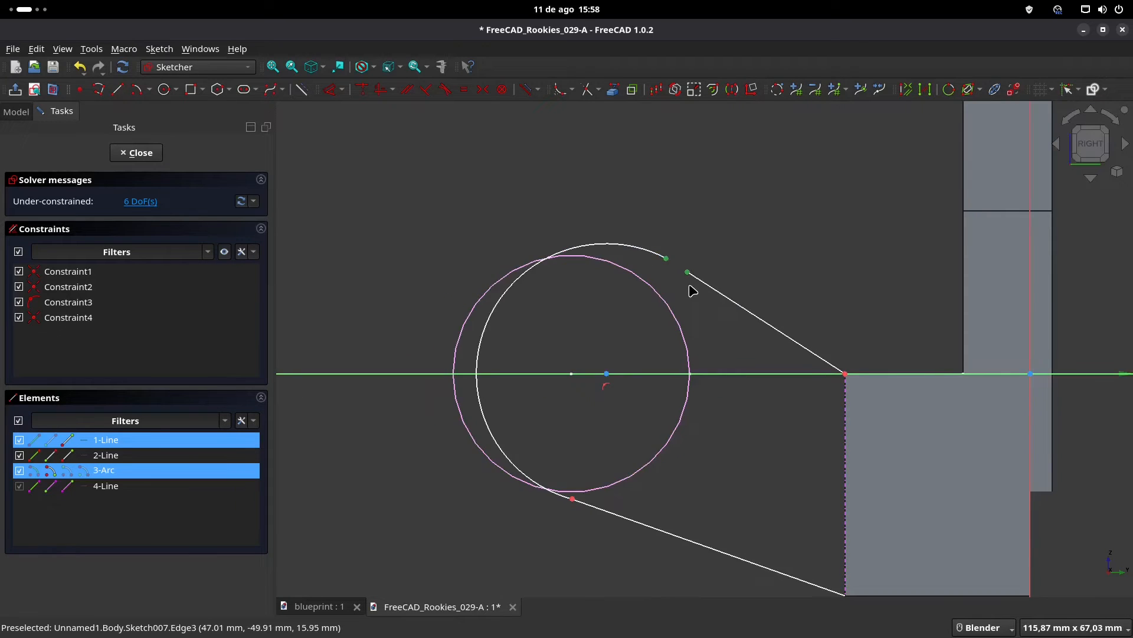
drag(420, 154, 688, 471)
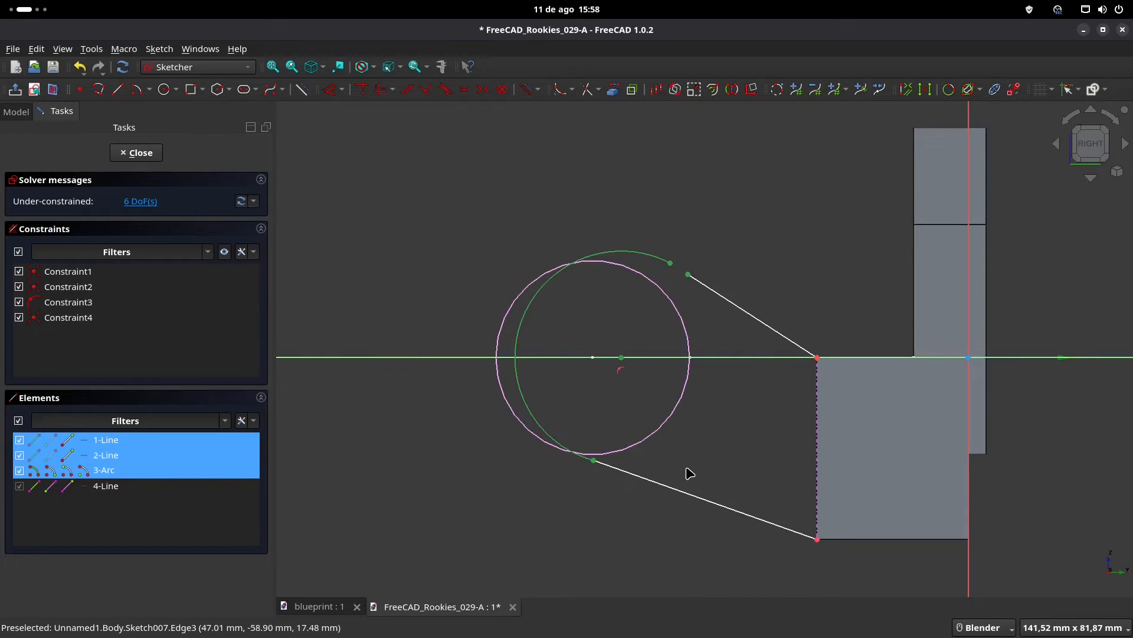
click(532, 145)
drag(416, 151, 683, 471)
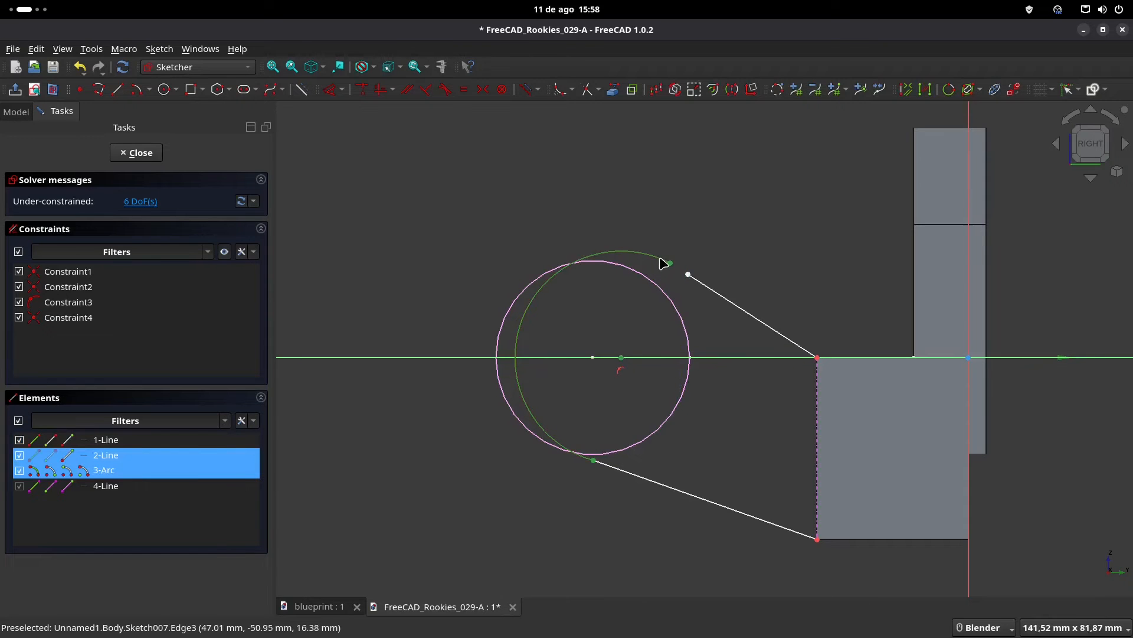
click(658, 202)
- Make the upper line's free endpoint coincident with the arc's upper endpoint
drag(664, 214, 712, 353)
click(698, 241)
scroll(697, 241, up, 4)
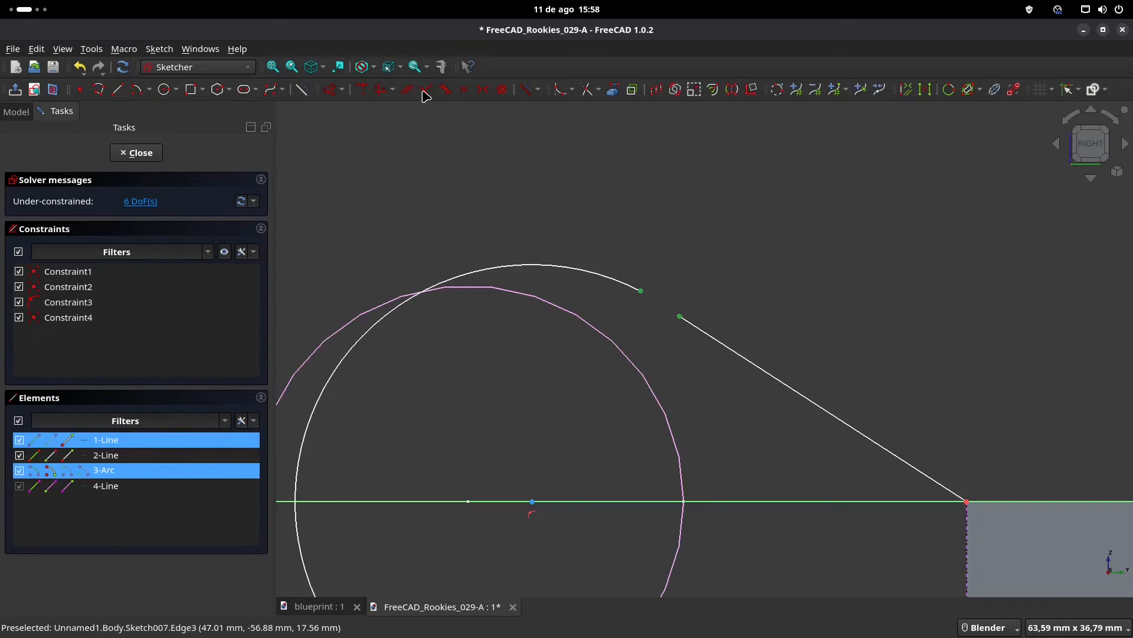
click(365, 91)
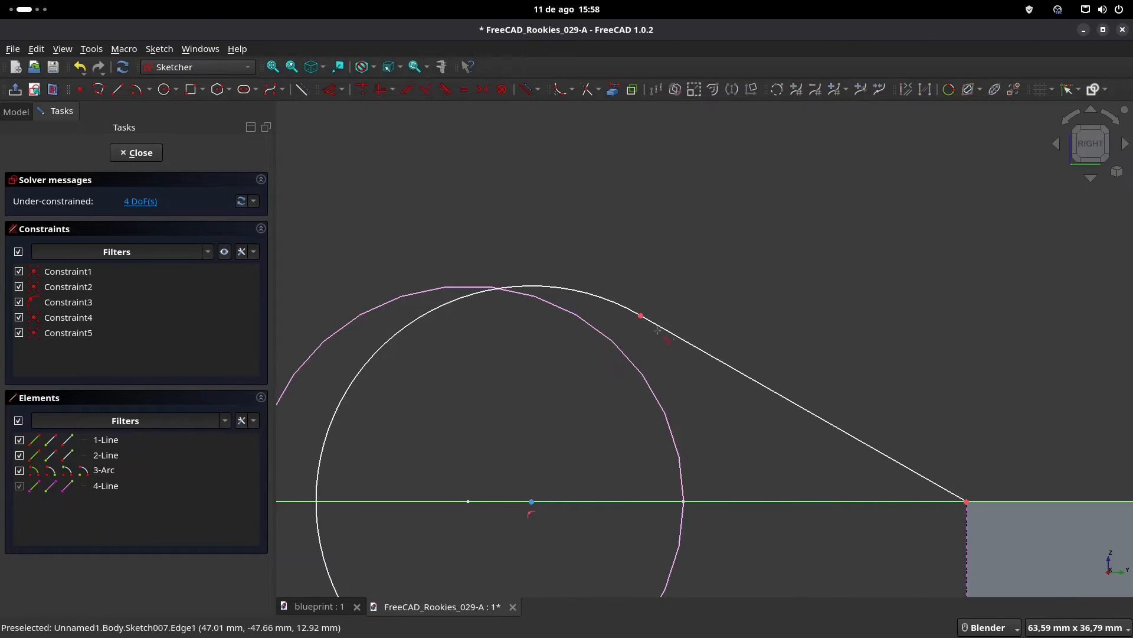
- Make the arc tangent to both the upper and lower lines, accepting the constraint substitutions
click(626, 308)
click(675, 341)
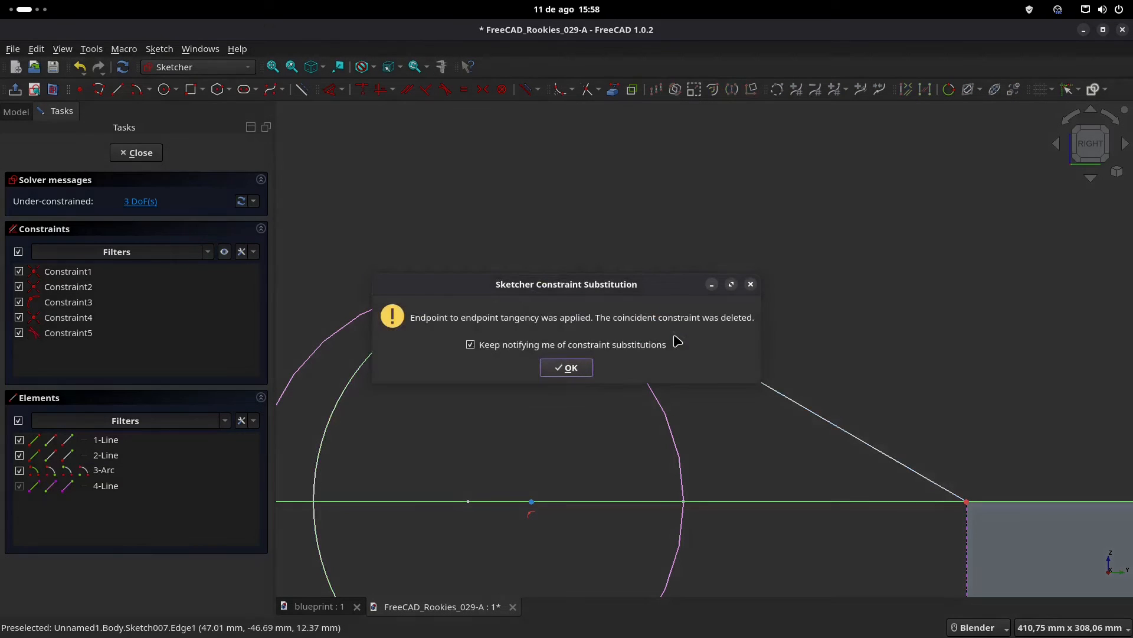
click(584, 371)
shift+middle_drag(721, 329, 761, 203)
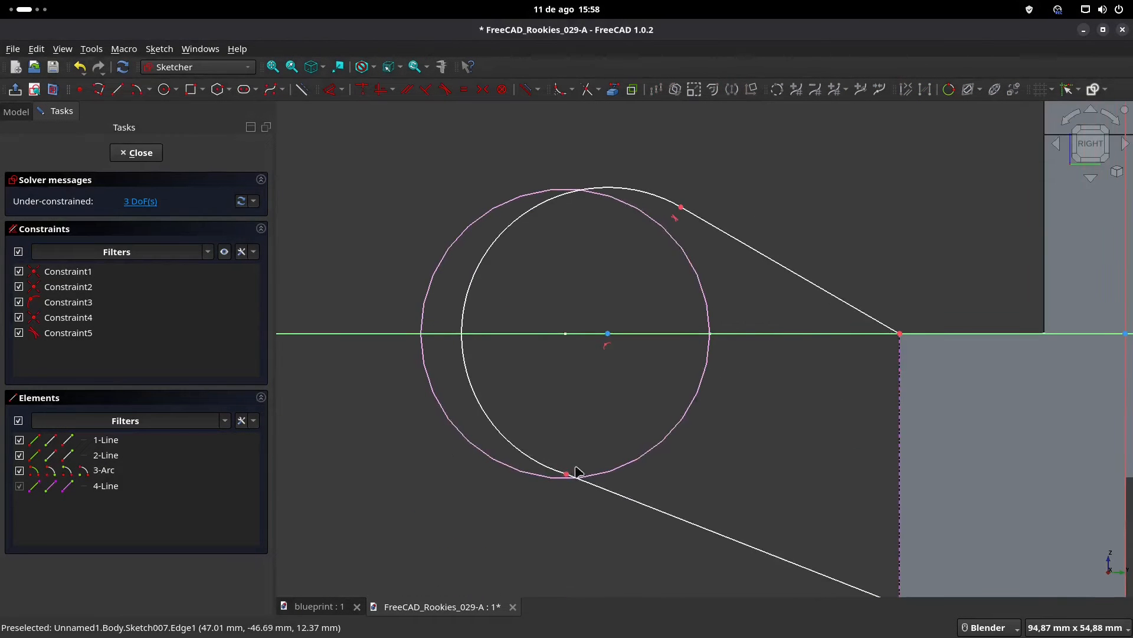
click(526, 457)
click(614, 494)
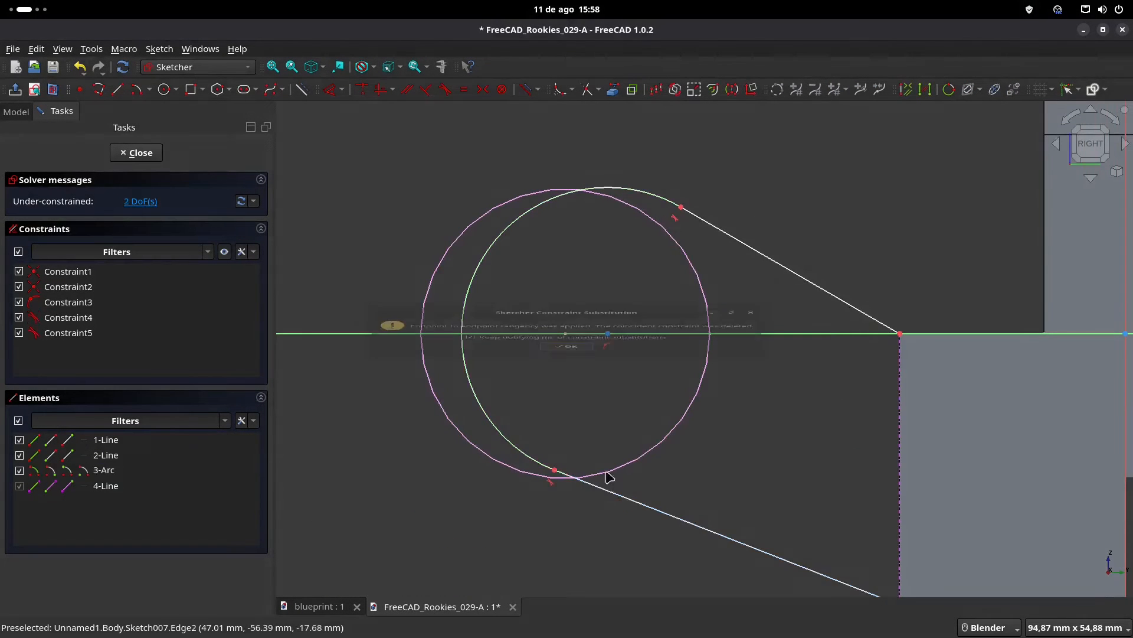
click(569, 370)
- Constrain the arc's radius to 16 mm and move the dimension label clear of the profile
click(330, 90)
click(636, 190)
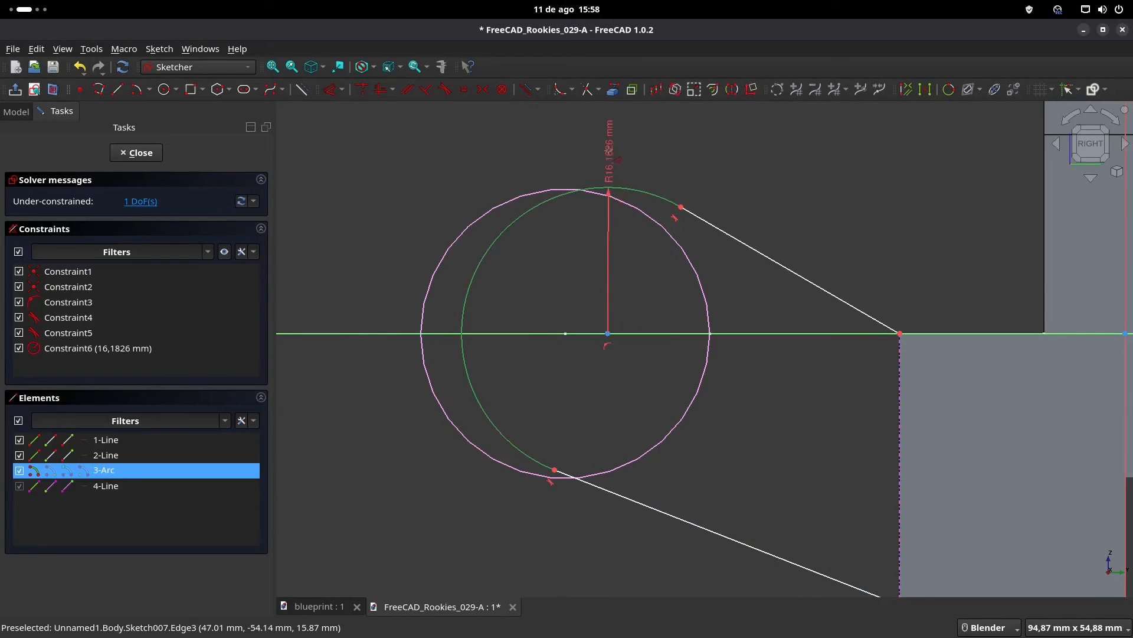
click(608, 153)
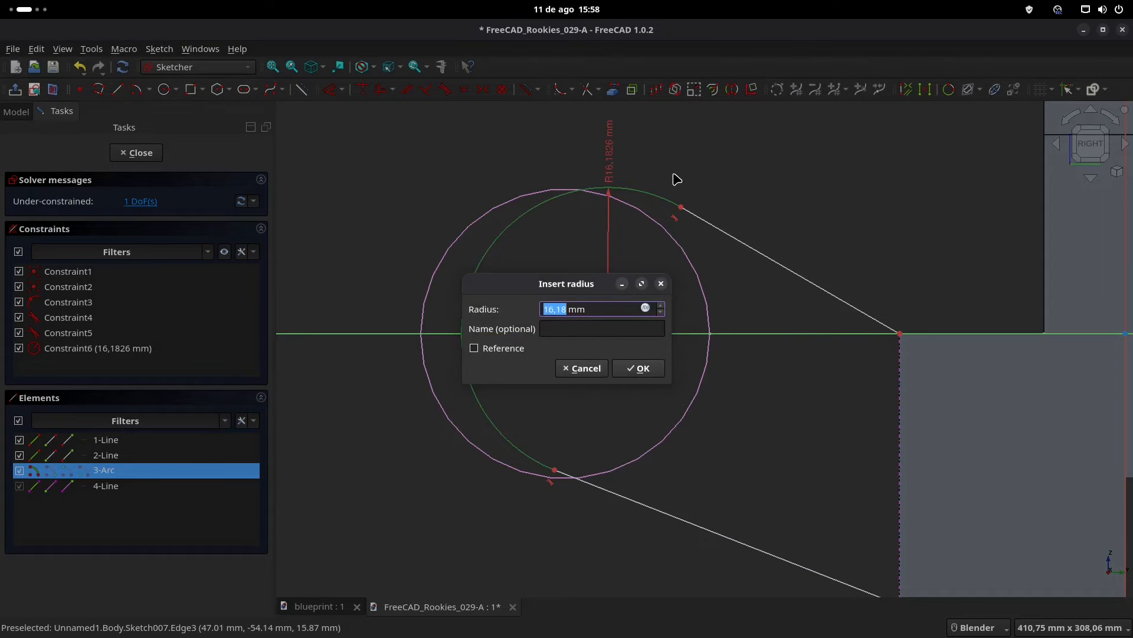
key(Return)
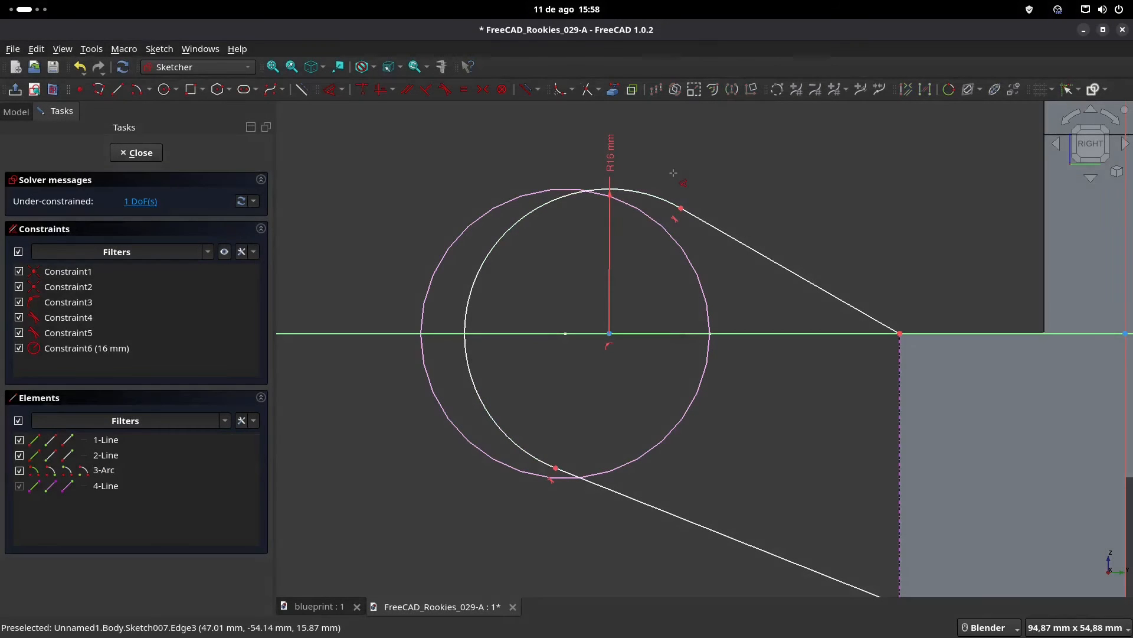
drag(610, 157, 516, 155)
- Check the arm's dimensions in the blueprint and constrain the arc's centre to 62 mm from the sketch origin
click(324, 605)
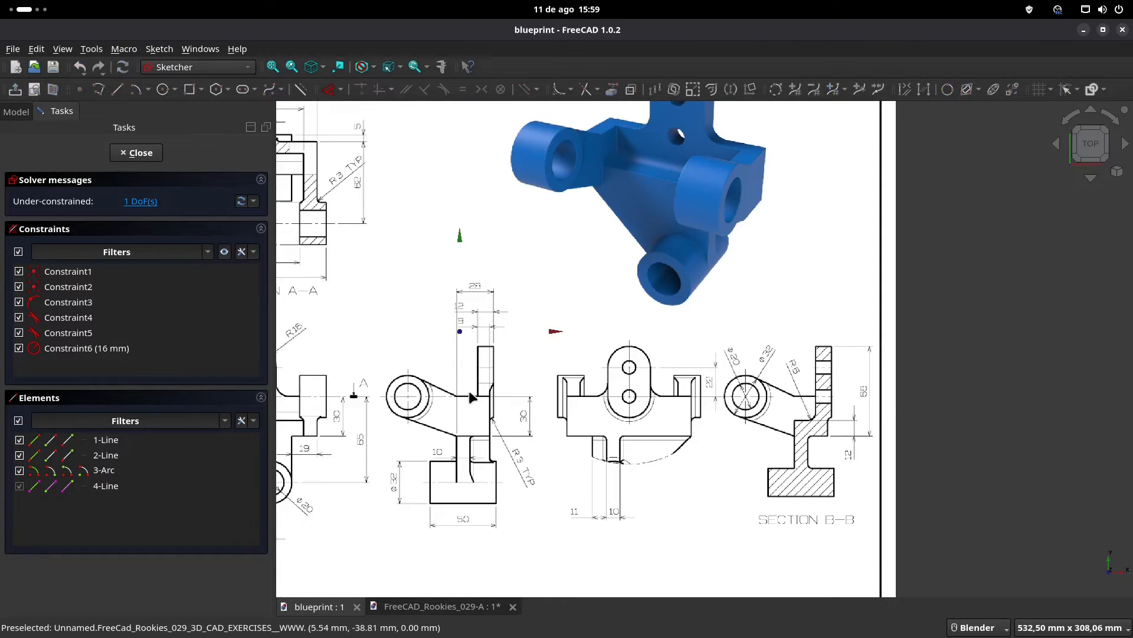
scroll(468, 390, up, 3)
click(439, 606)
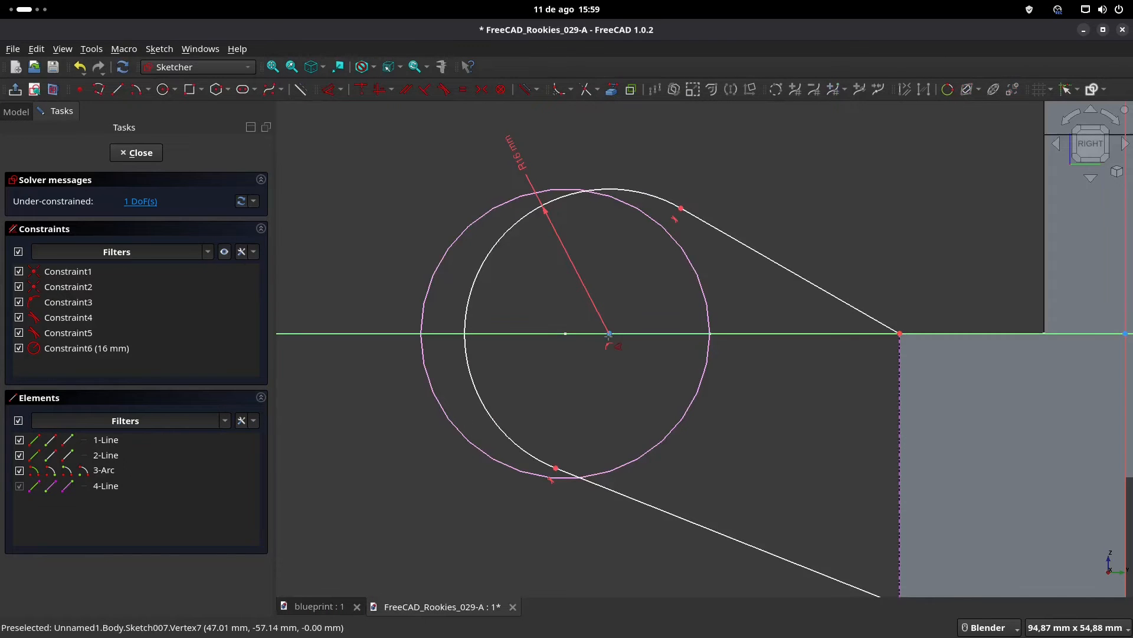
click(610, 332)
click(641, 298)
text(62)
key(Return)
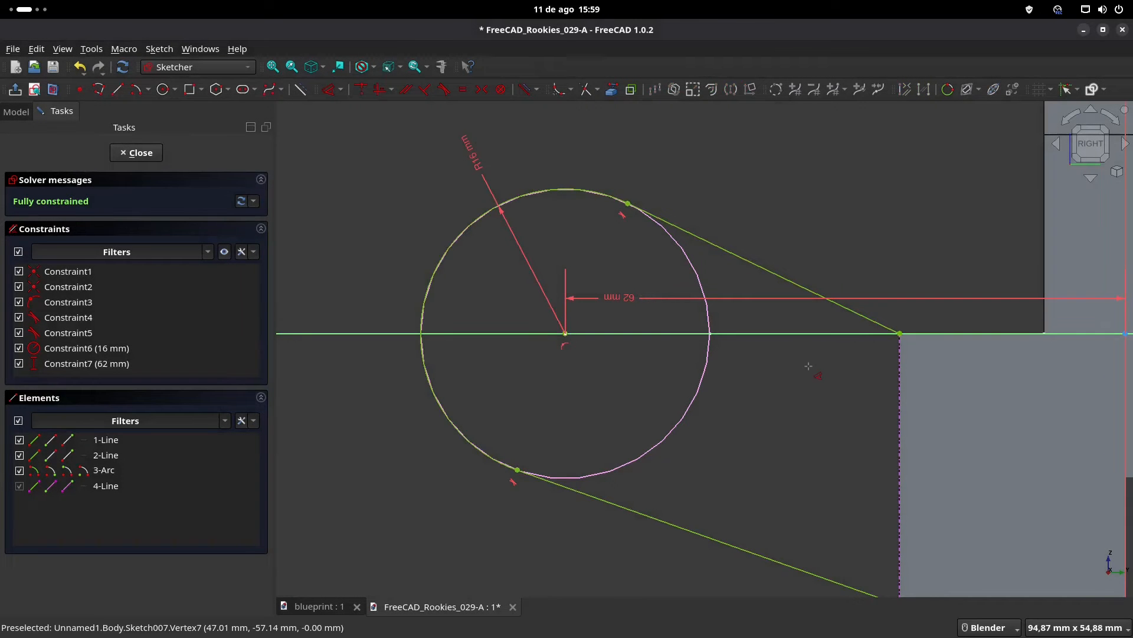
- Close the sketch and try to pad the arm profile
click(145, 154)
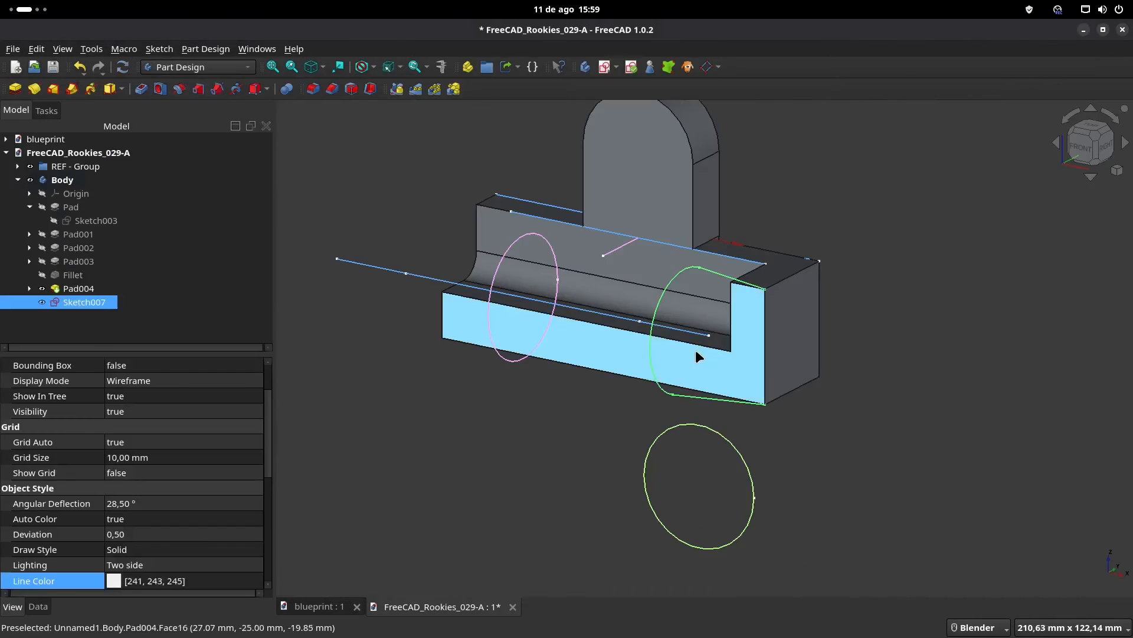
mouse_move(599, 320)
middle_down()
mouse_move(614, 351)
mouse_move(613, 330)
mouse_move(626, 330)
middle_up()
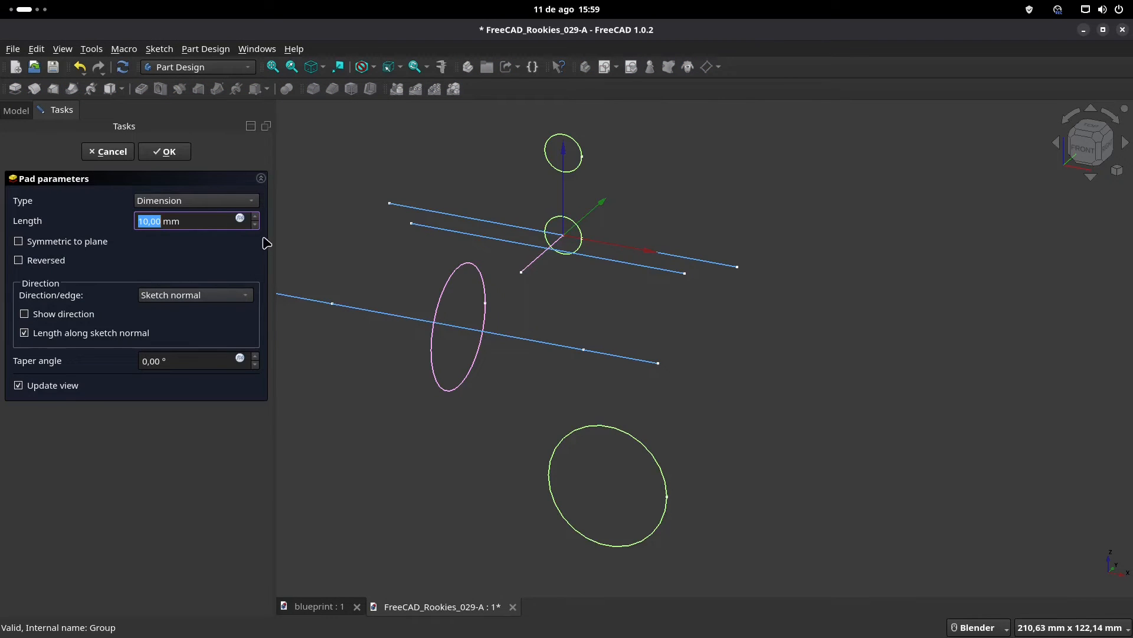
click(116, 154)
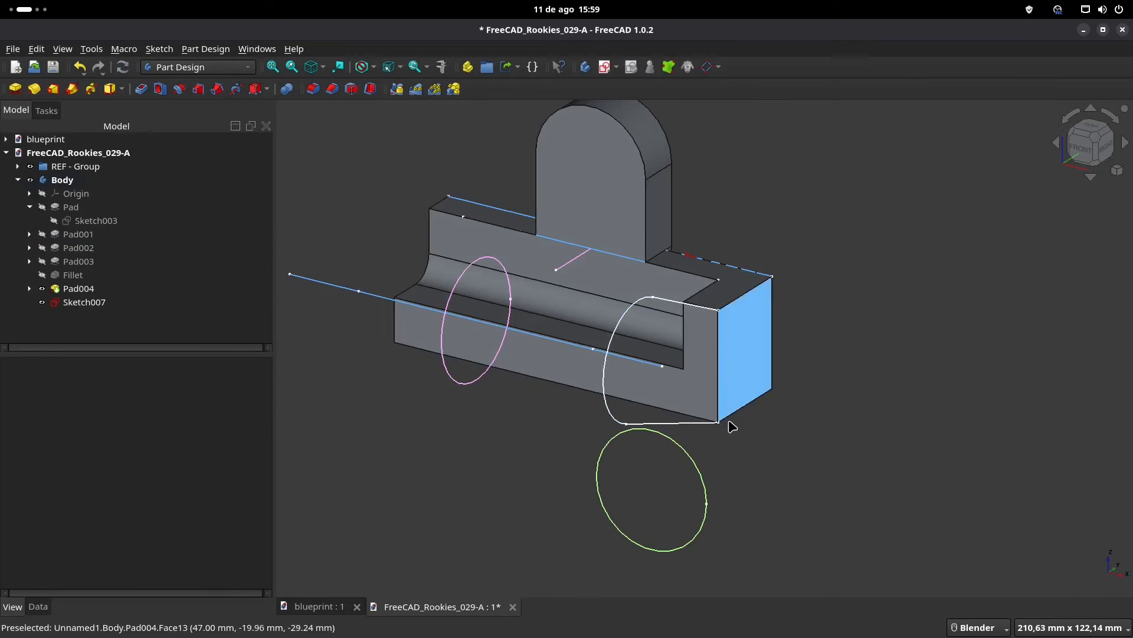
- Temporarily hide Pad004 to examine the arm profile sketch for gaps, and show it again
click(83, 288)
key(space)
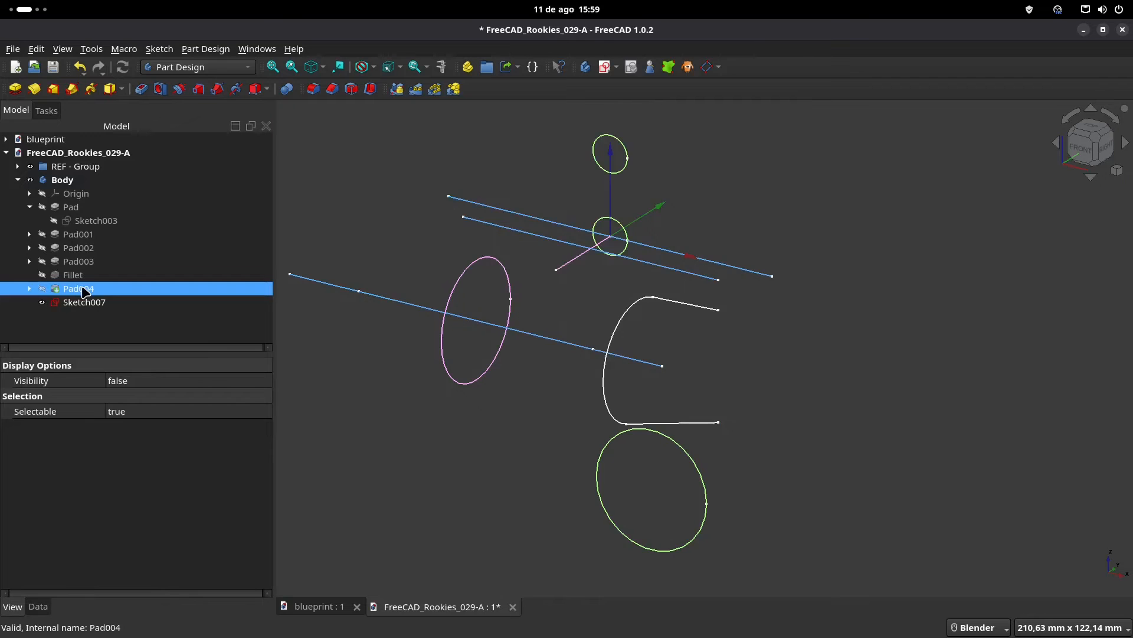
key(space)
- Reopen the arm profile sketch, close its open side with a line between the two straight edges' ends on the block, and leave the sketch
double_click(83, 302)
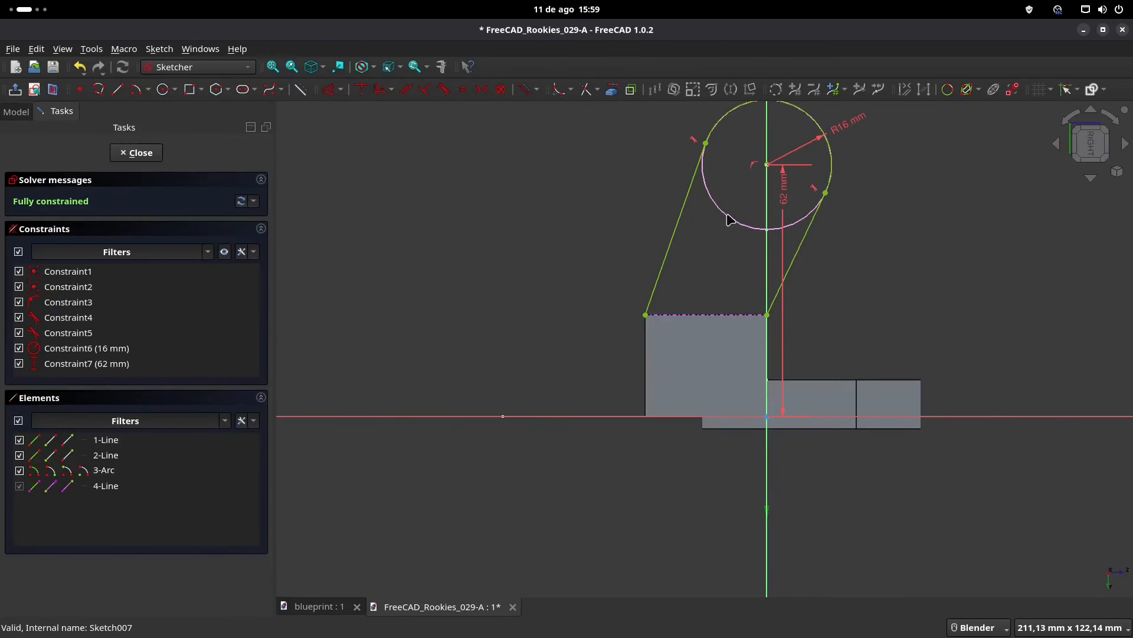
click(117, 89)
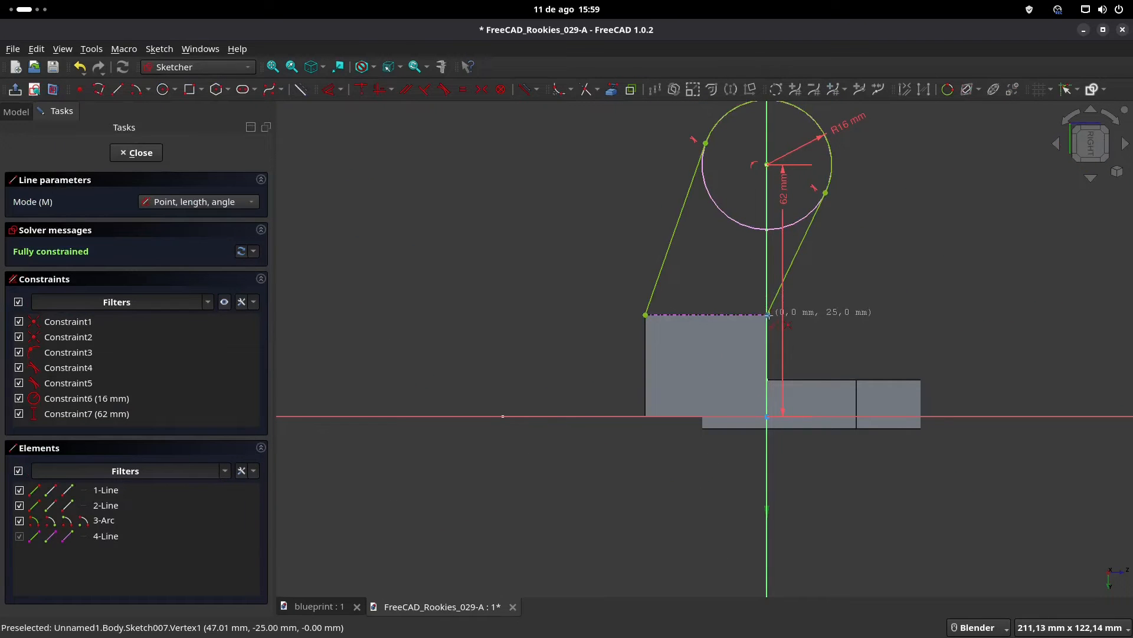
click(767, 315)
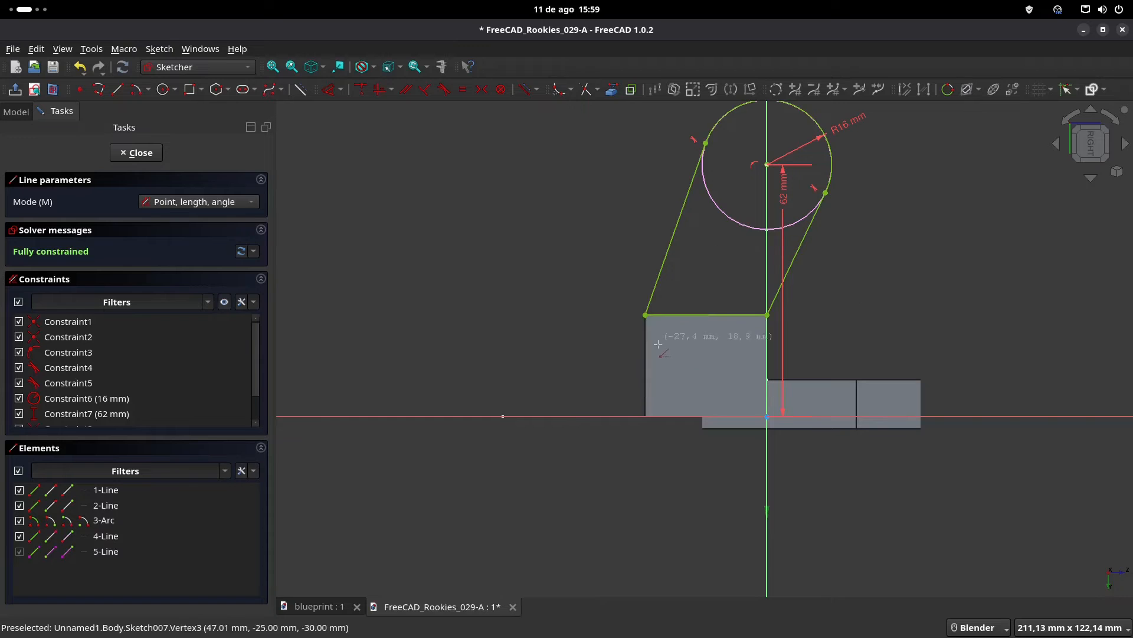
key(Escape)
key(Escape)
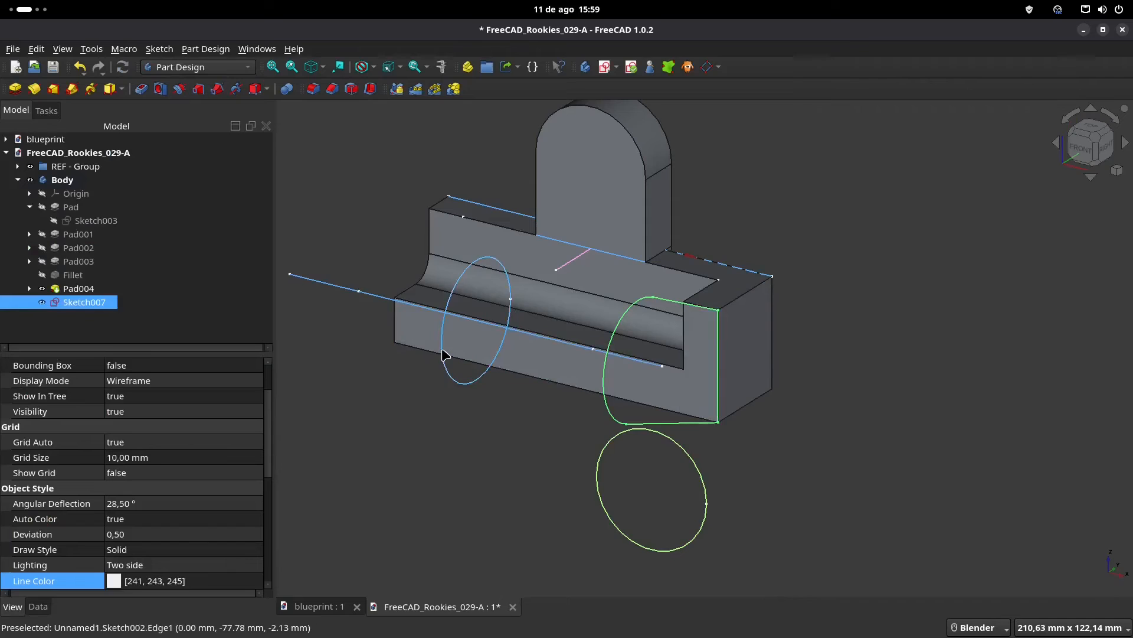
- Pad the closed arm profile 10 mm in the reversed direction
shift+middle_drag(276, 265, 289, 271)
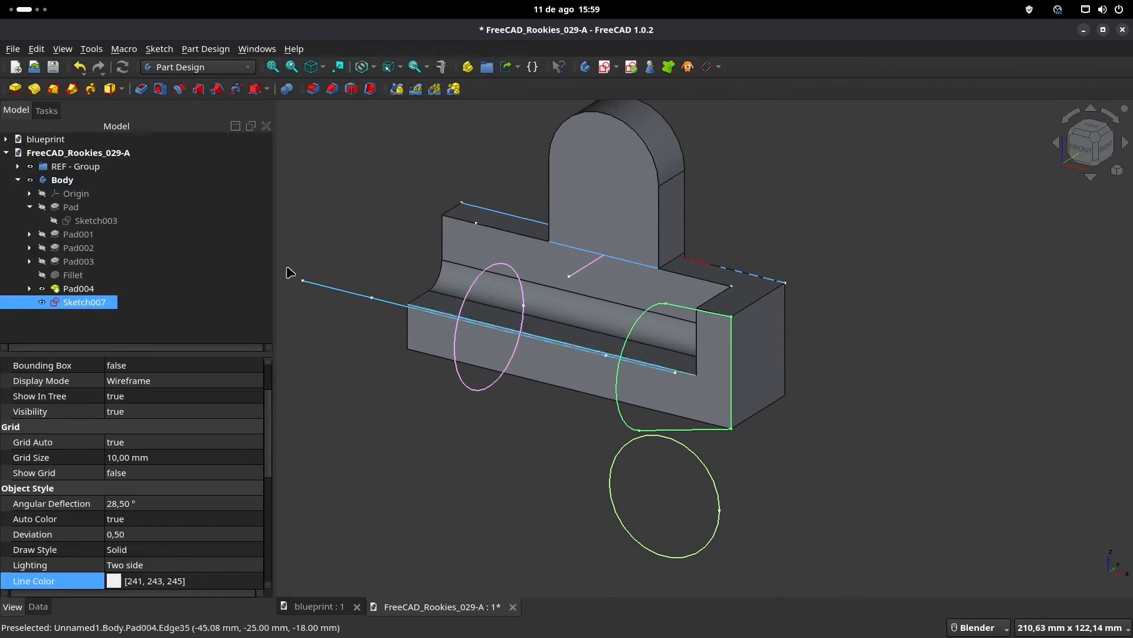
click(14, 89)
click(18, 261)
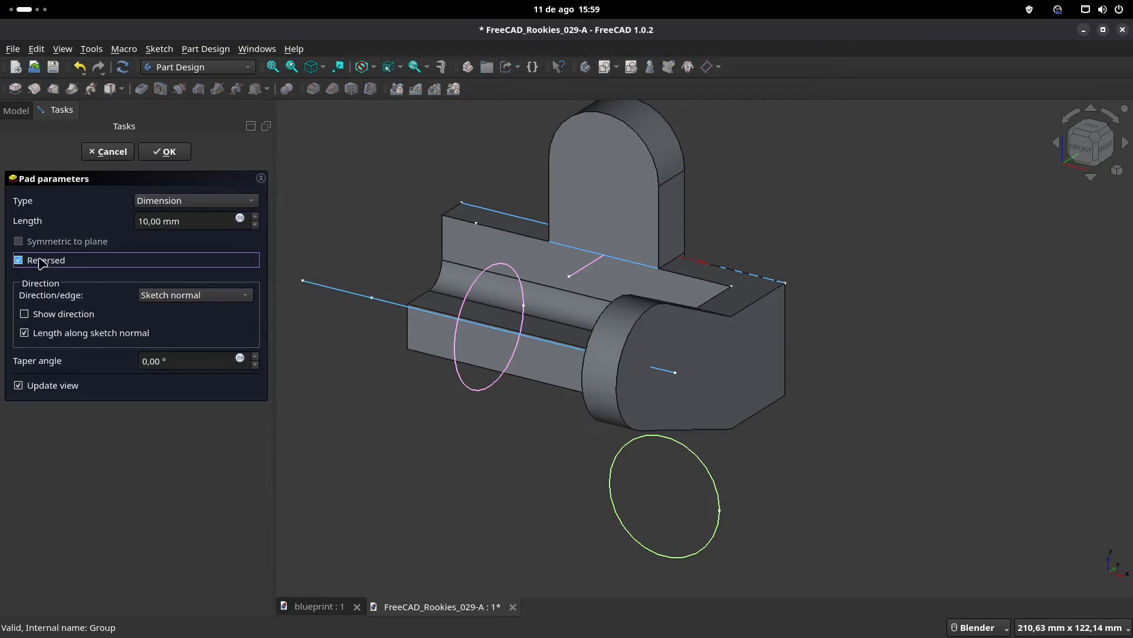
click(165, 153)
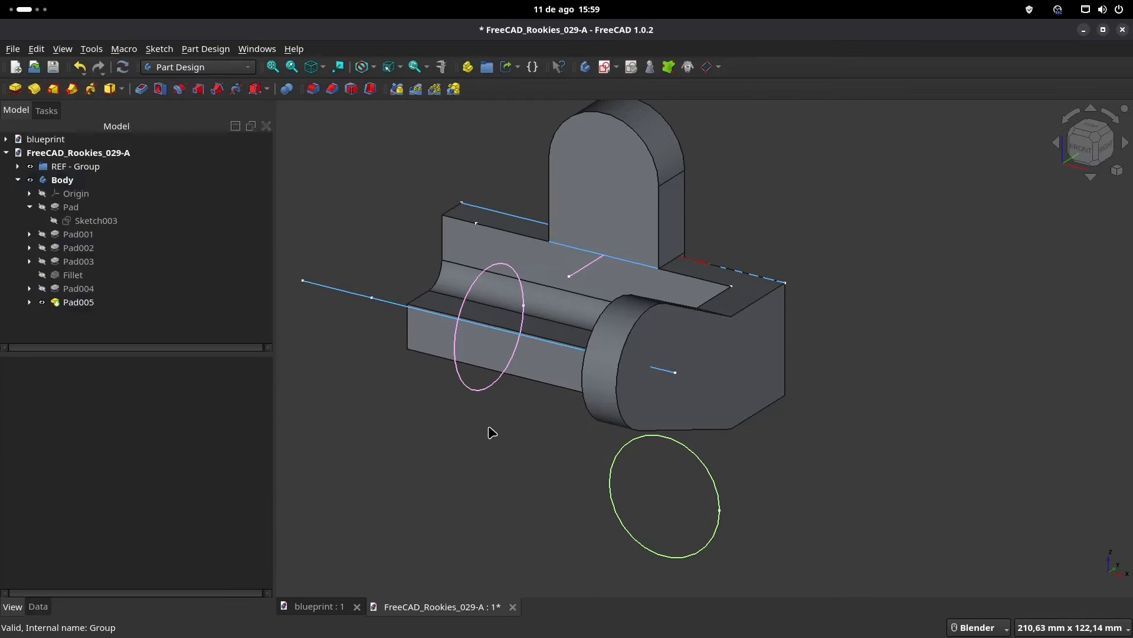
scroll(501, 413, down, 3)
middle_drag(505, 376, 567, 427)
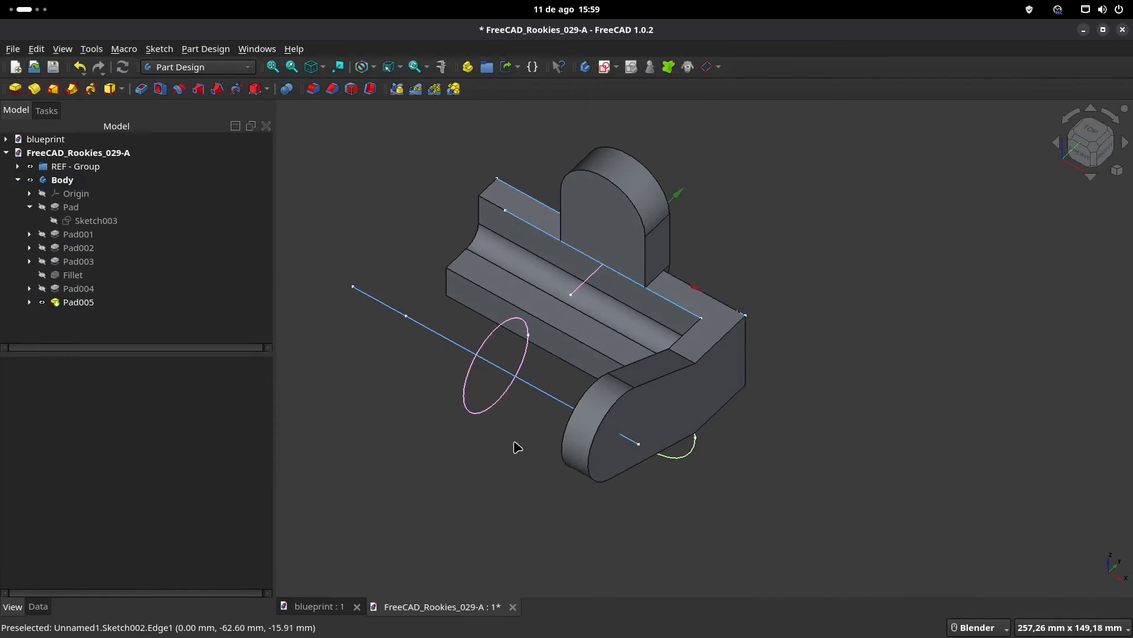
- Start a sketch on the arm's outer side face and reference the rounded end's arc as external geometry
click(322, 608)
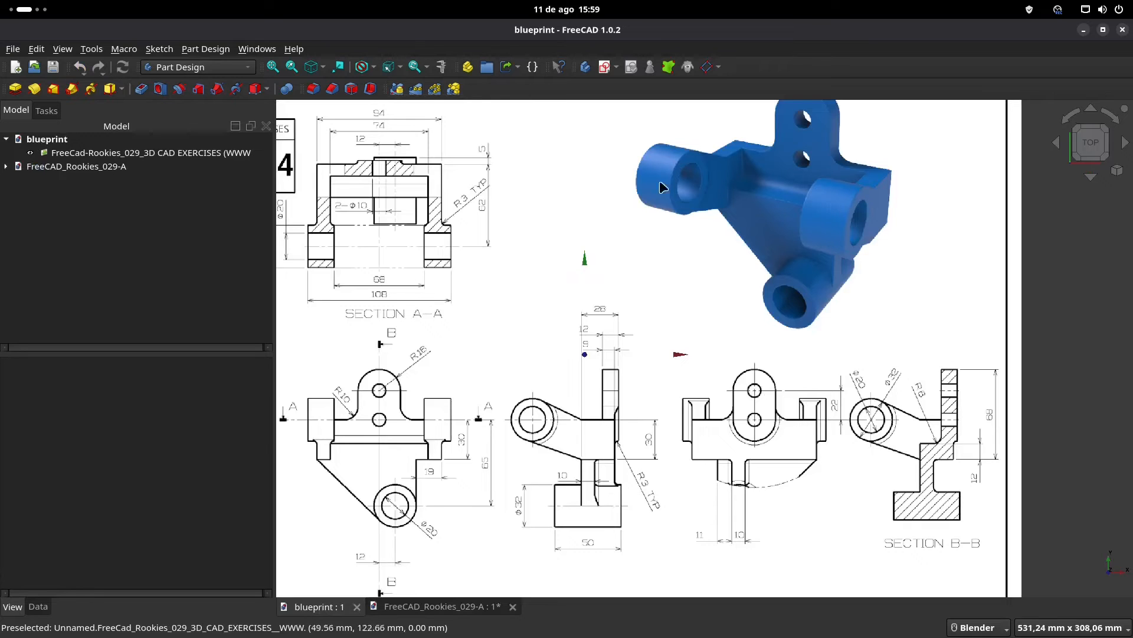
click(413, 608)
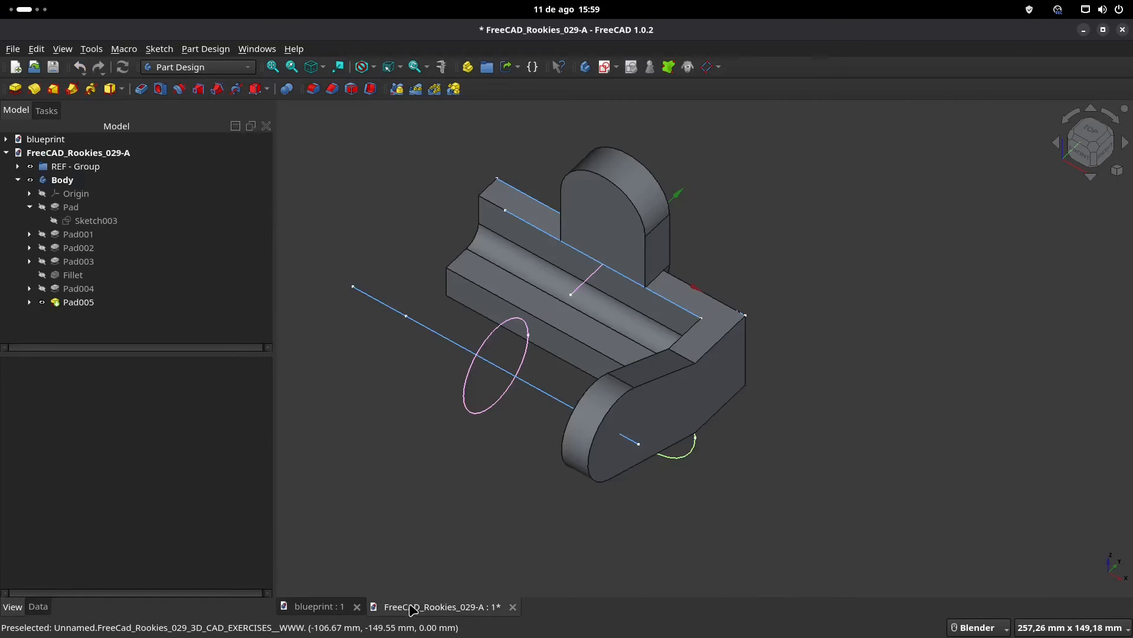
click(621, 418)
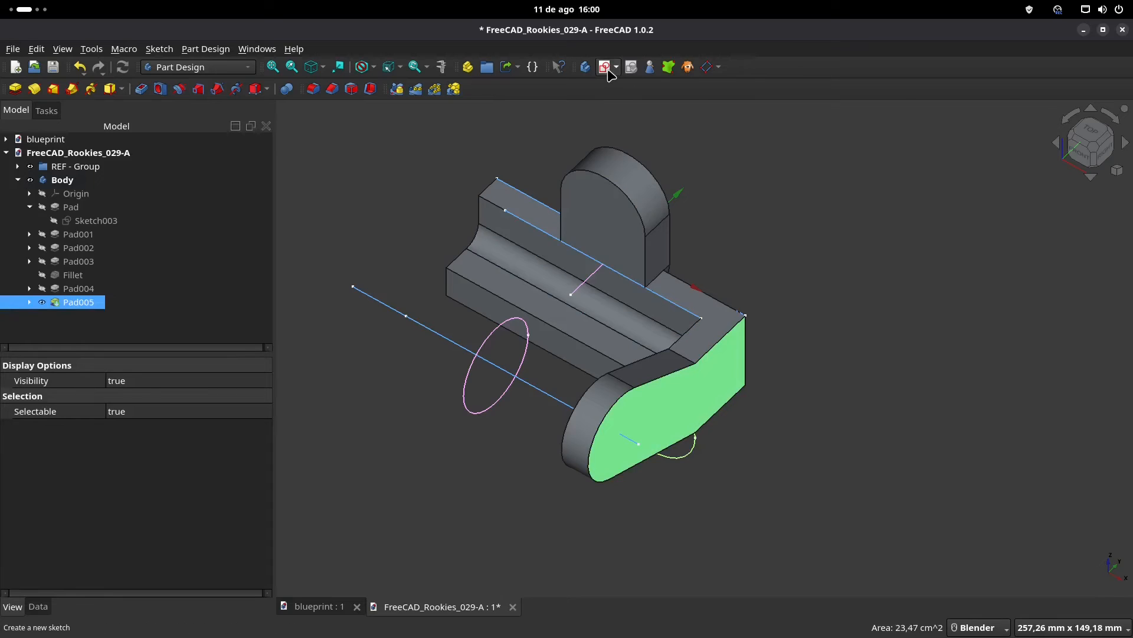
click(606, 68)
click(612, 90)
click(703, 261)
scroll(714, 240, up, 2)
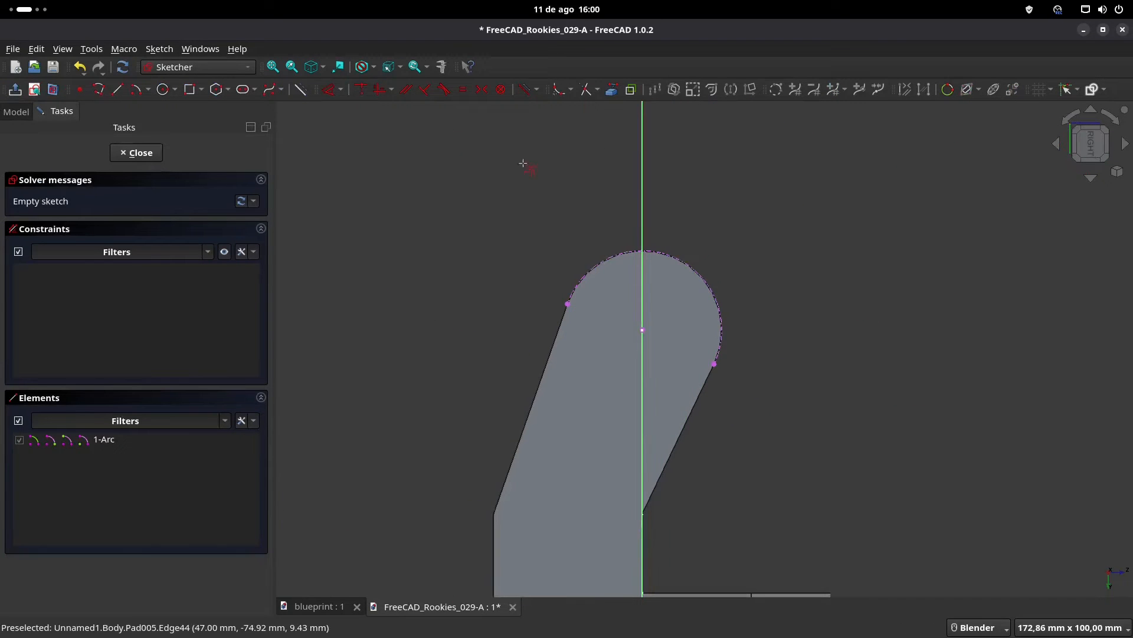
- Draw a 32 mm diameter circle centred on the referenced arc and passing through its endpoint, and close the sketch
click(164, 89)
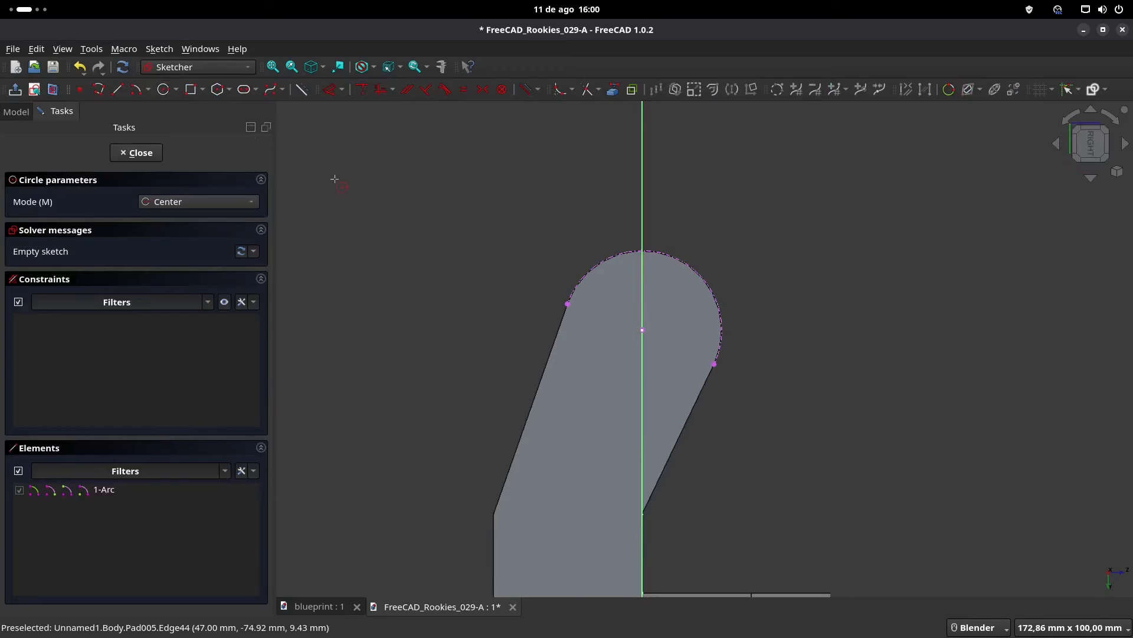
click(643, 329)
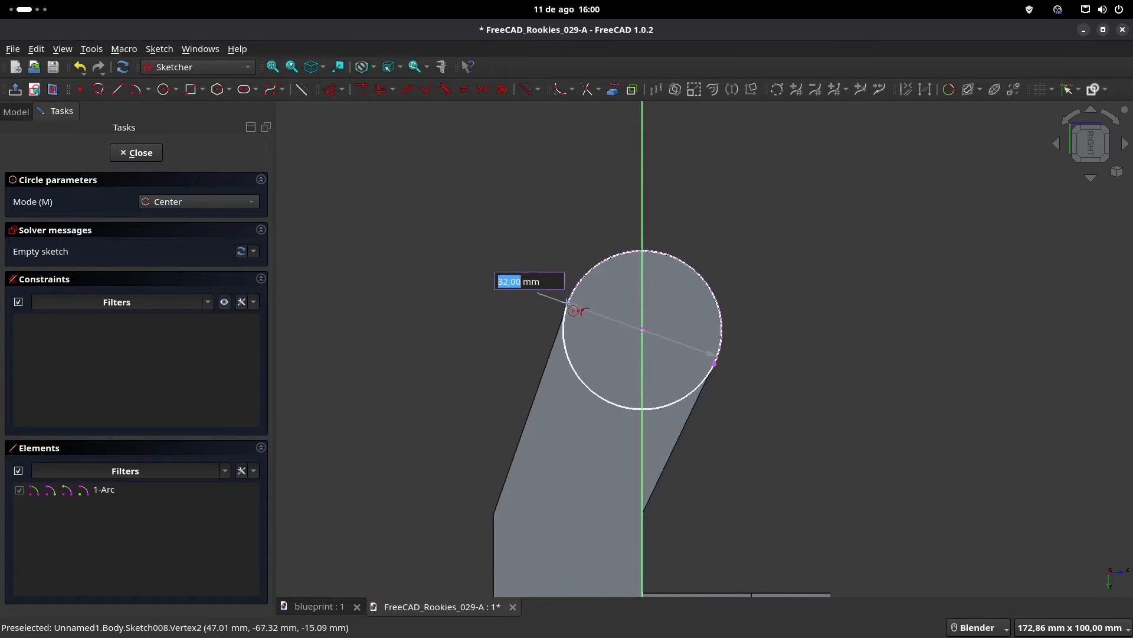
click(567, 302)
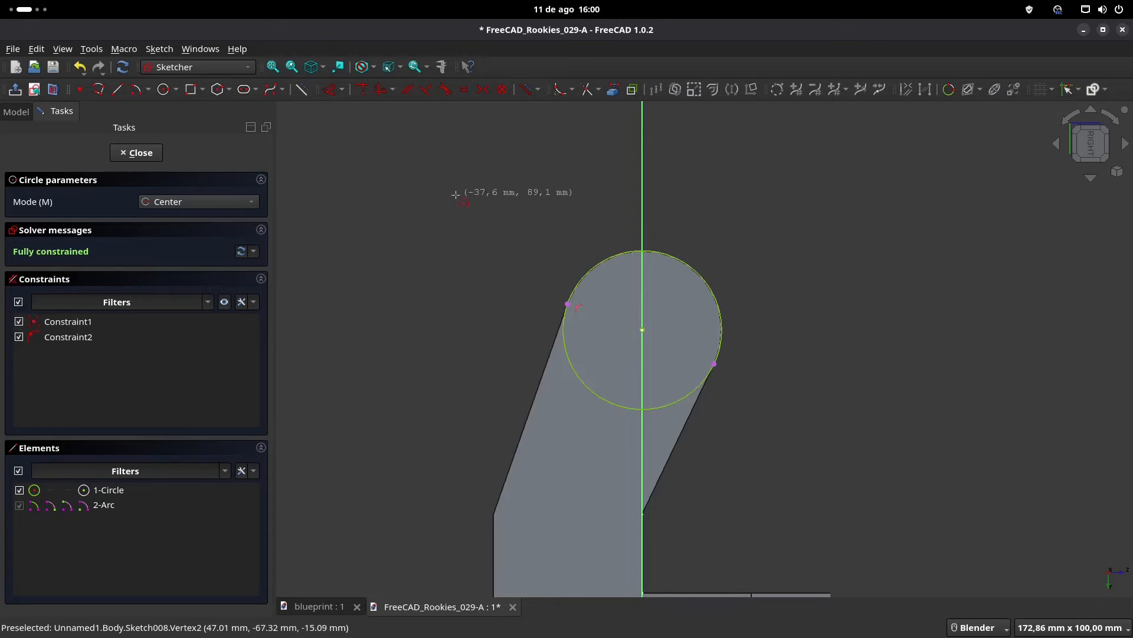
click(139, 153)
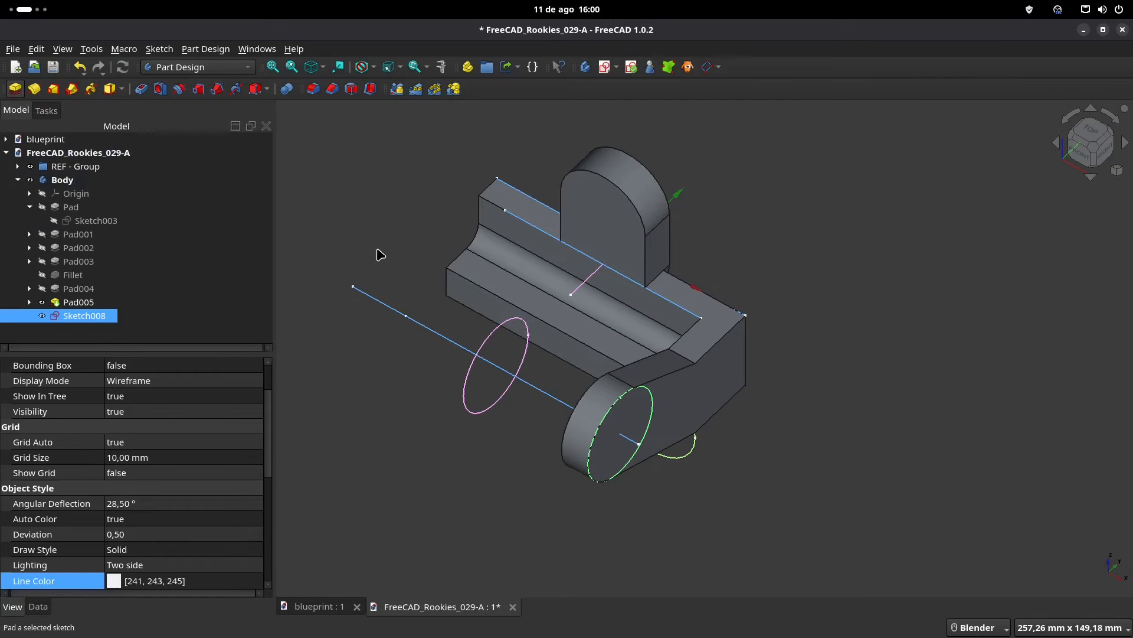
- Pad the circle 7 mm outward from the arm's outer face
text(7)
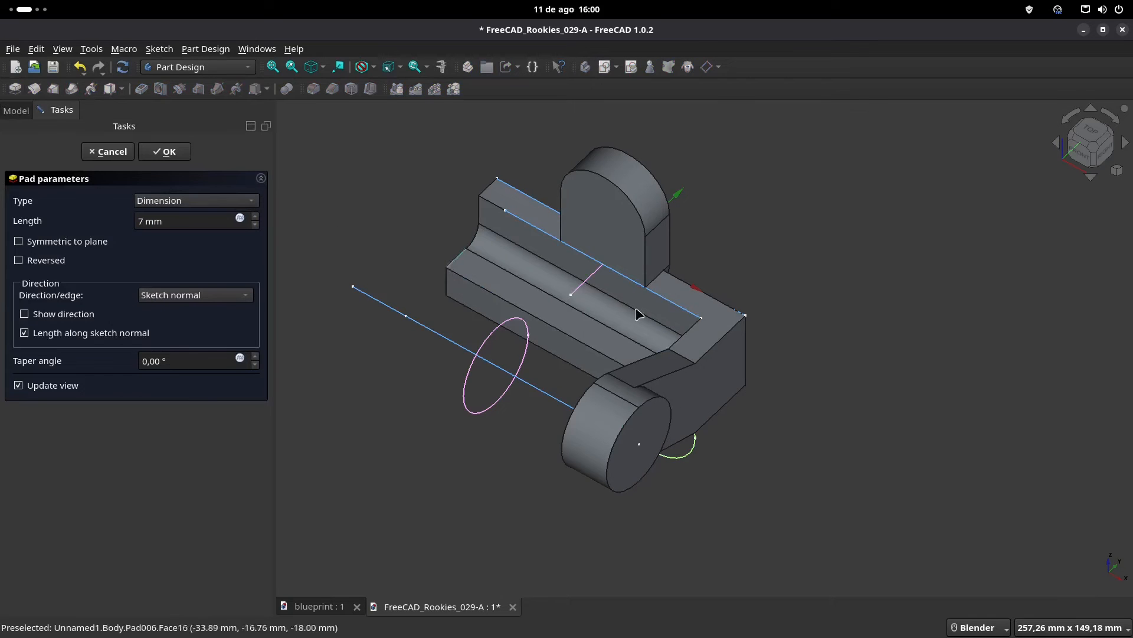
scroll(641, 451, up, 2)
scroll(639, 446, up, 1)
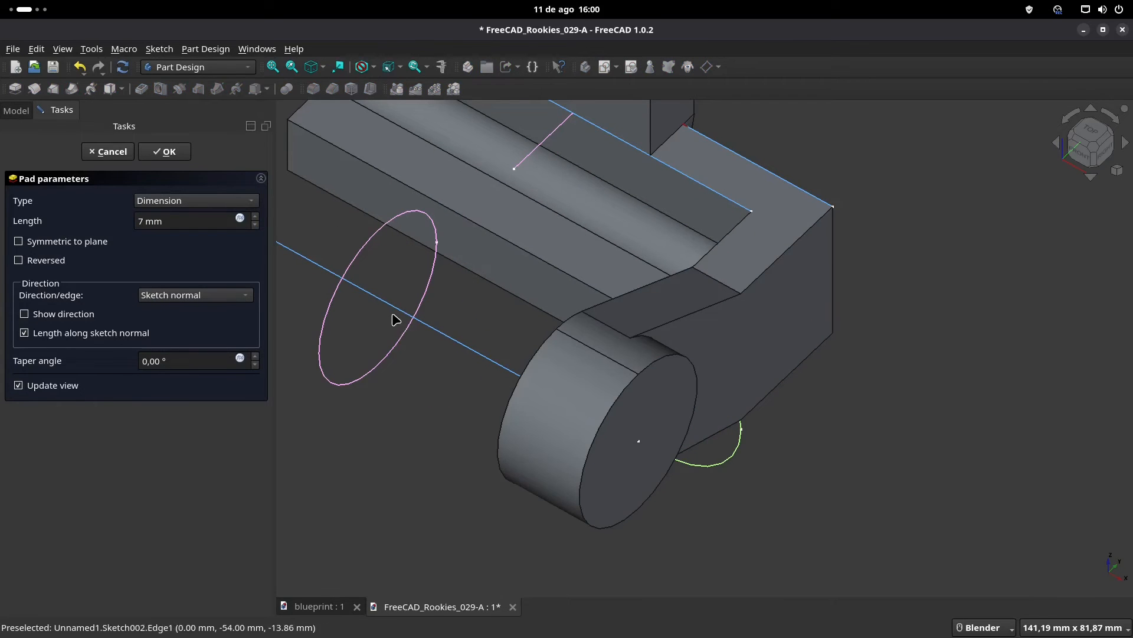
scroll(643, 441, down, 1)
middle_drag(643, 441, 348, 323)
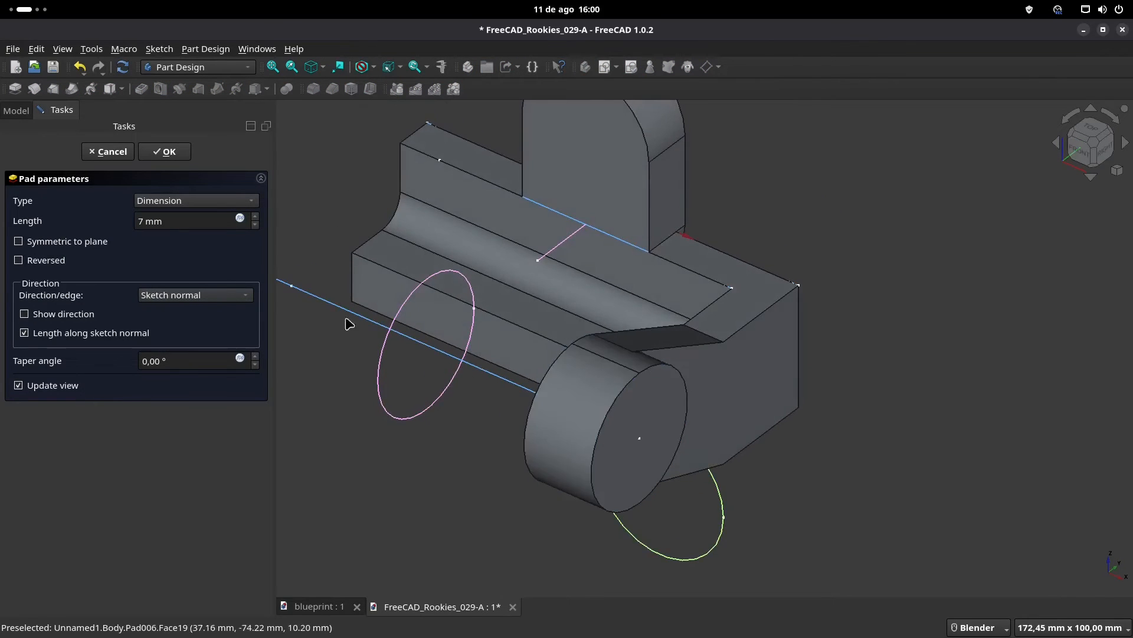
click(255, 225)
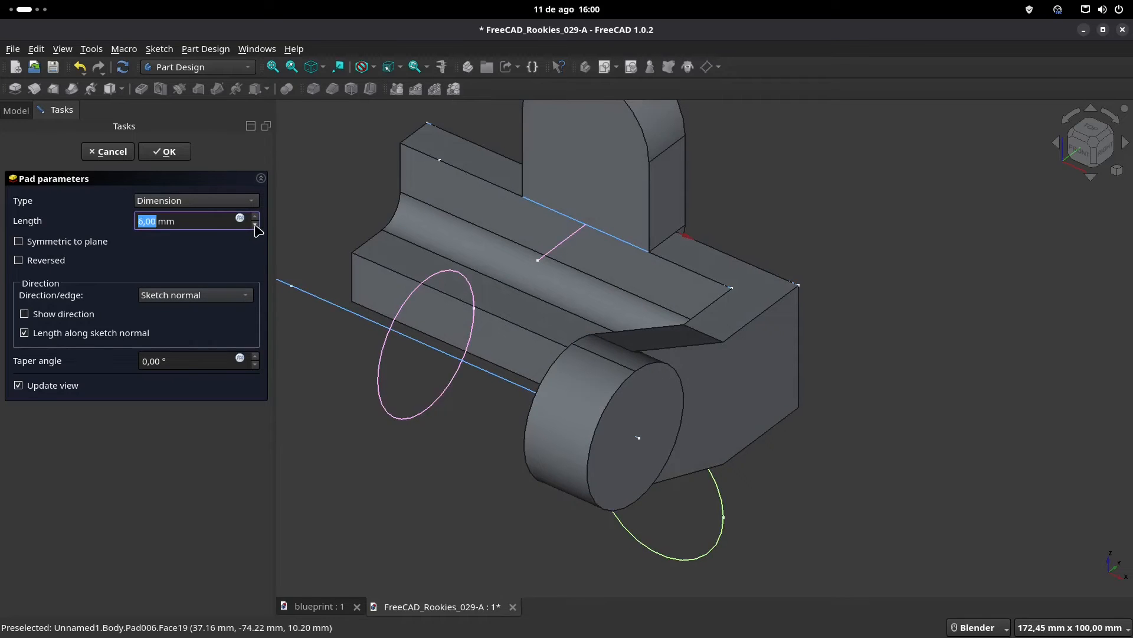
click(256, 218)
click(256, 218)
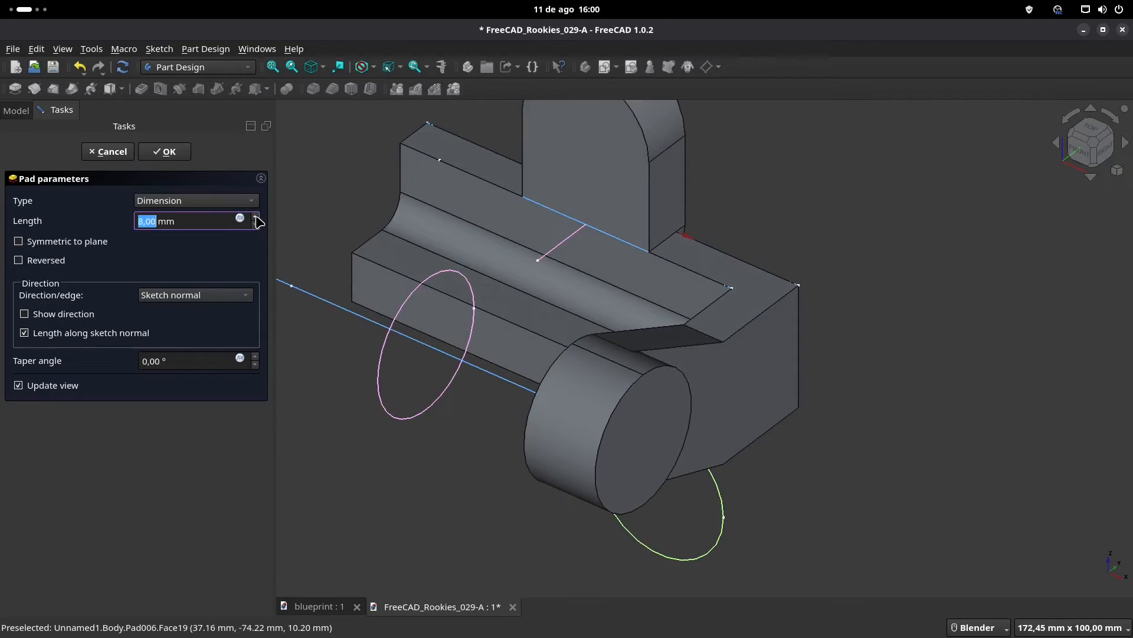
click(255, 225)
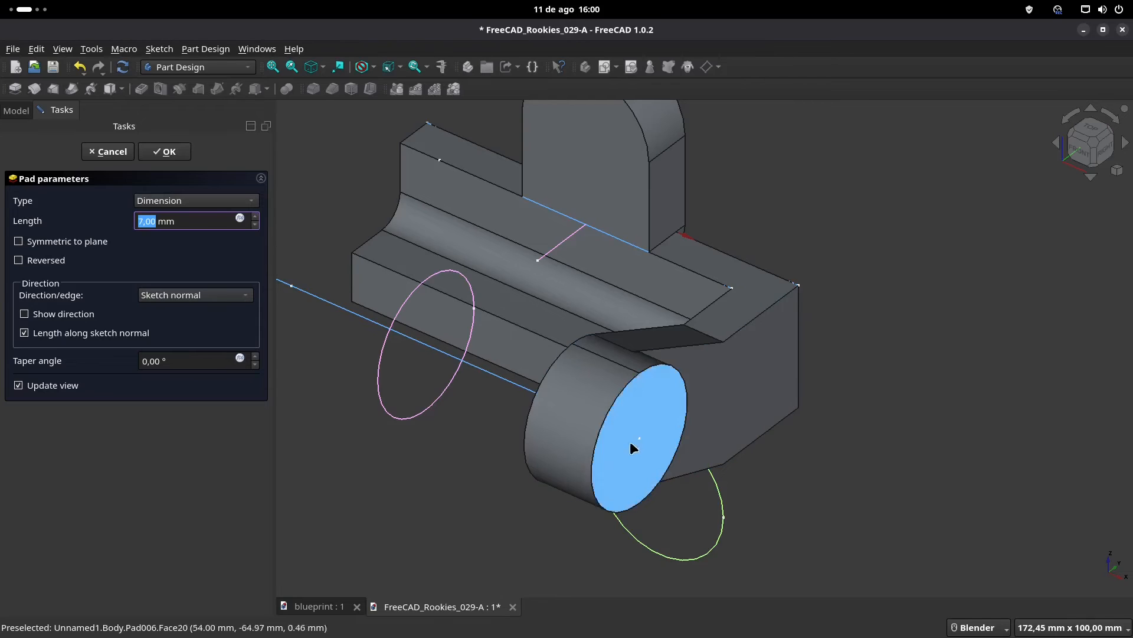
click(167, 152)
- Start a sketch on the arm's inner side face and hide the REF - Group geometry that overlaps the arm's rounded end
middle_drag(605, 399, 690, 413)
click(693, 412)
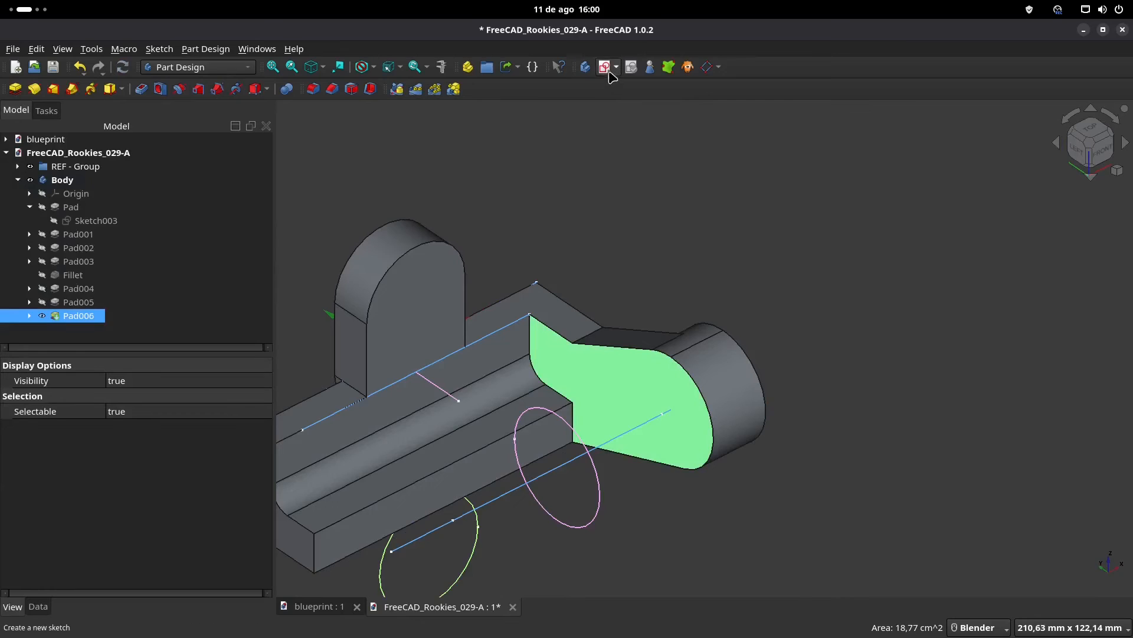
click(468, 67)
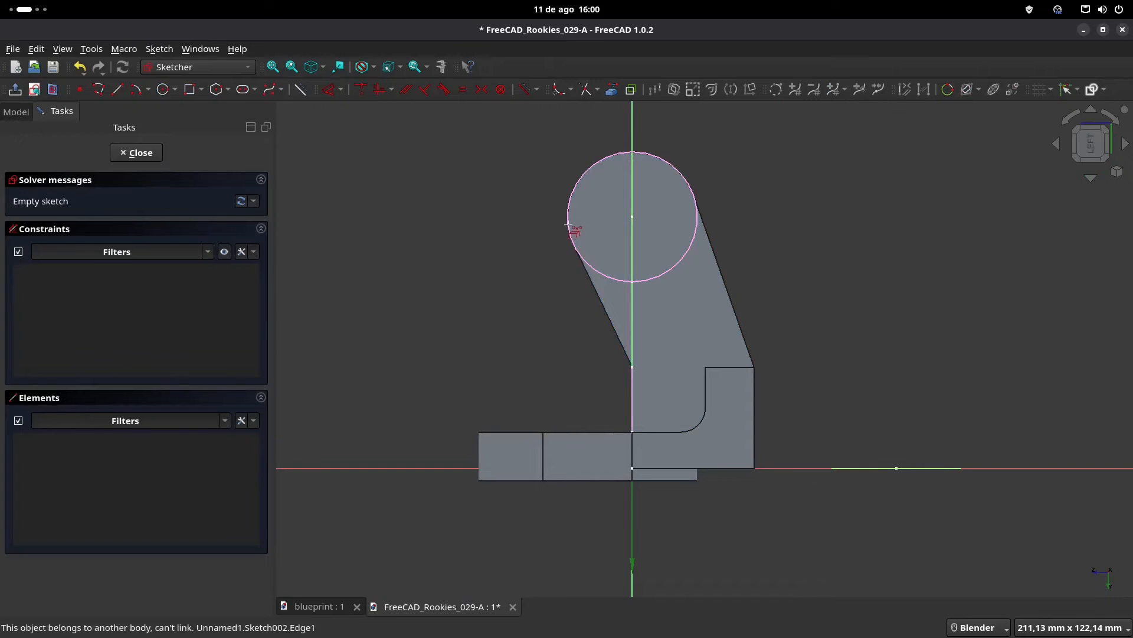
click(16, 113)
click(87, 168)
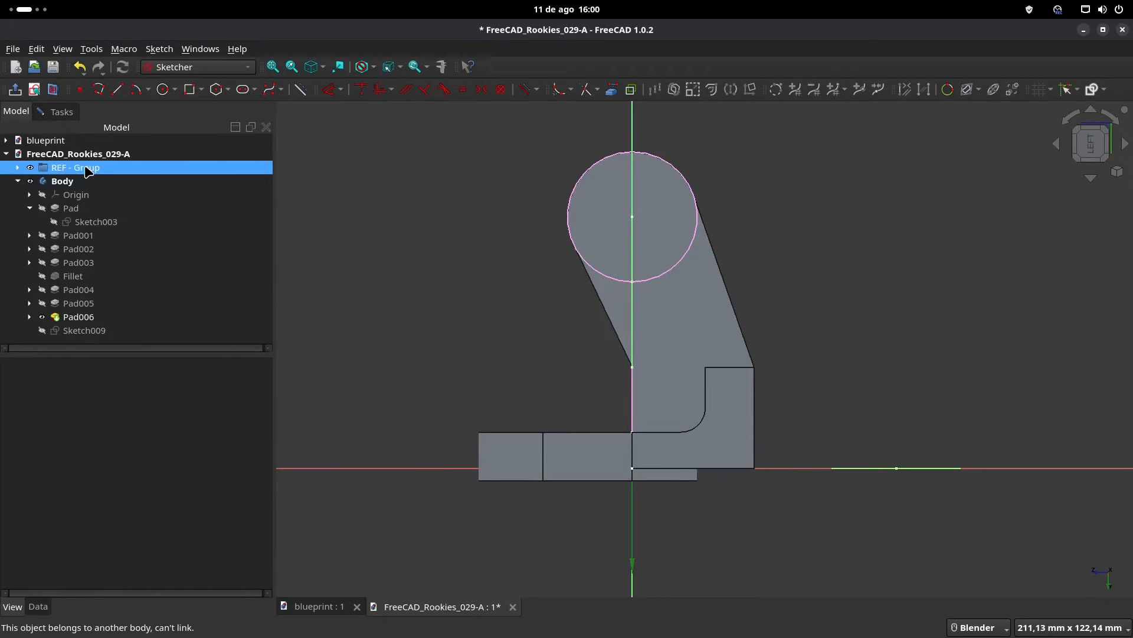
click(428, 230)
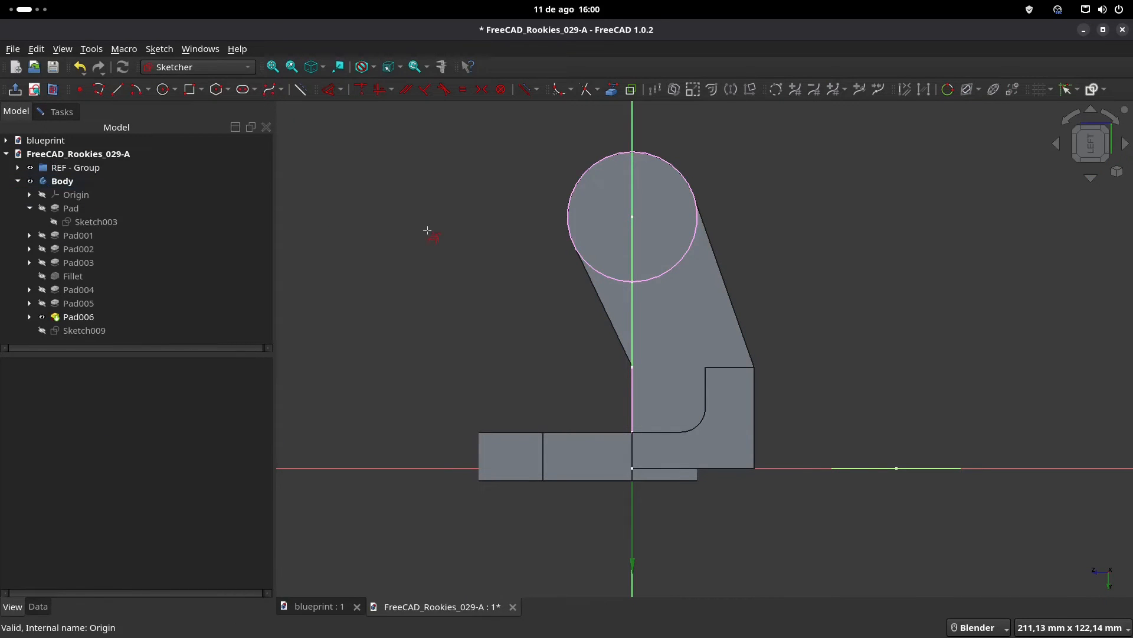
click(82, 168)
key(space)
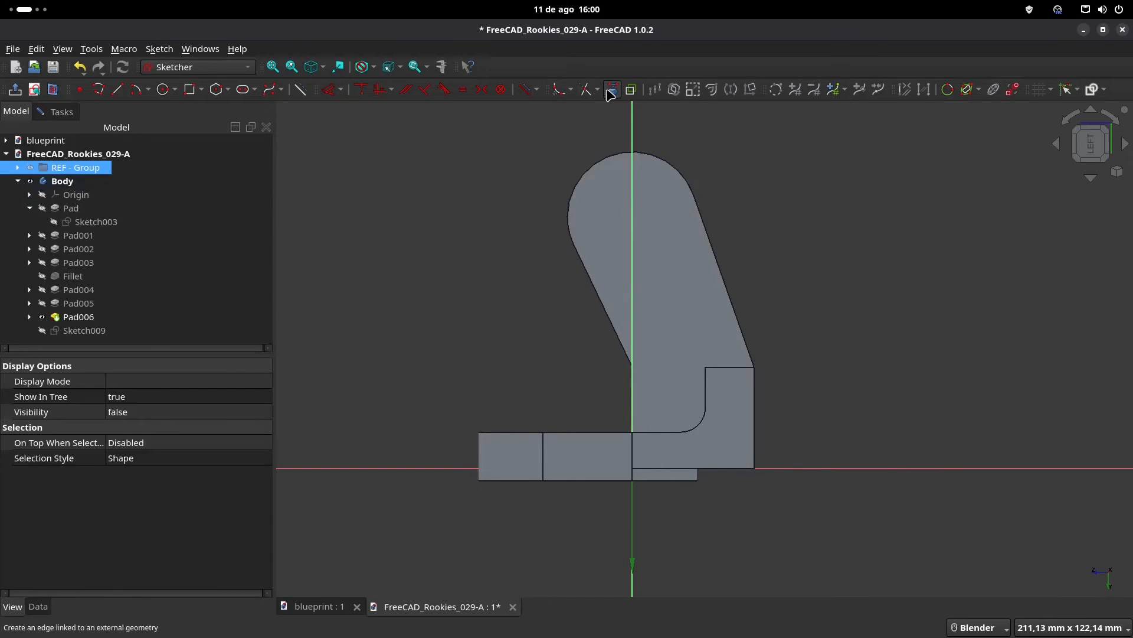
- Reference the rounded end's arc, draw a circle on its centre and constrain the circle to pass through the arc's endpoint
click(600, 132)
click(606, 159)
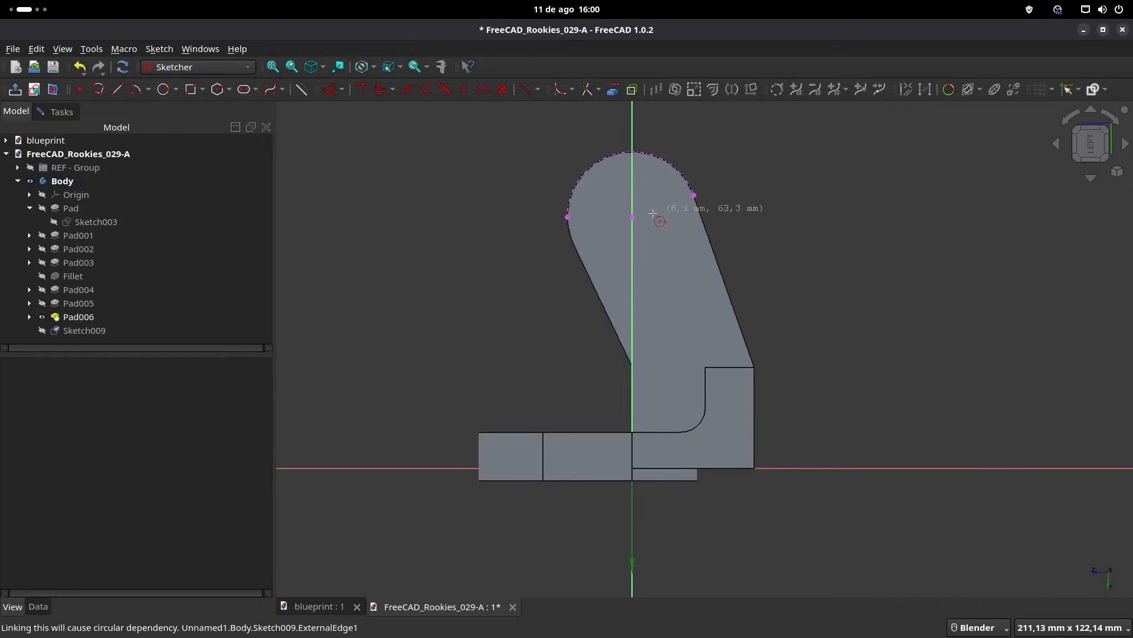
click(633, 217)
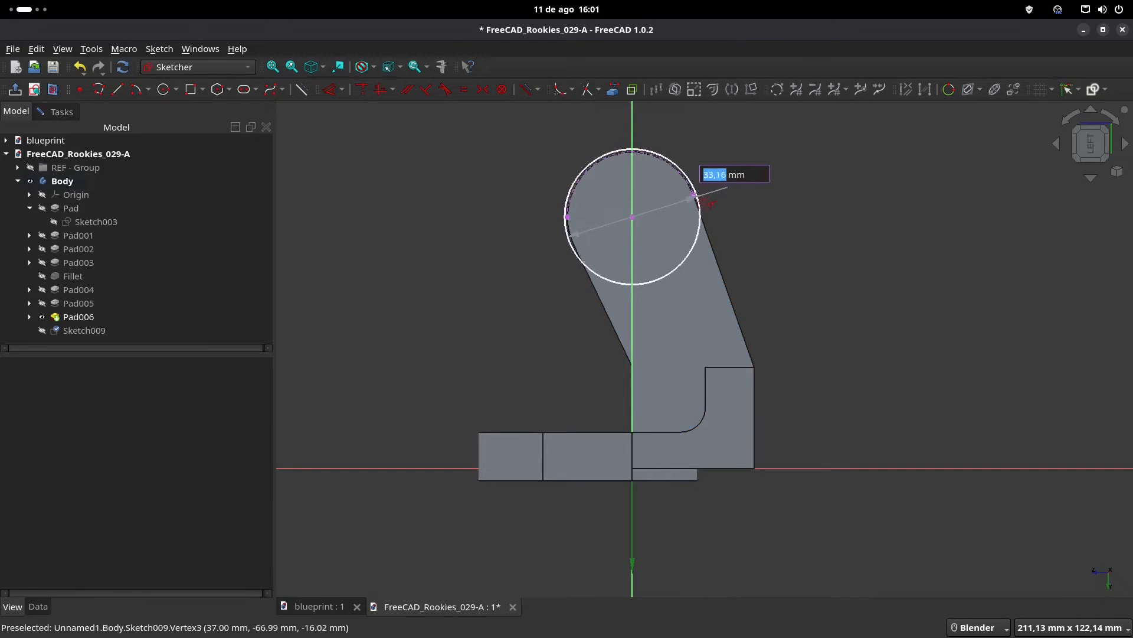
click(697, 218)
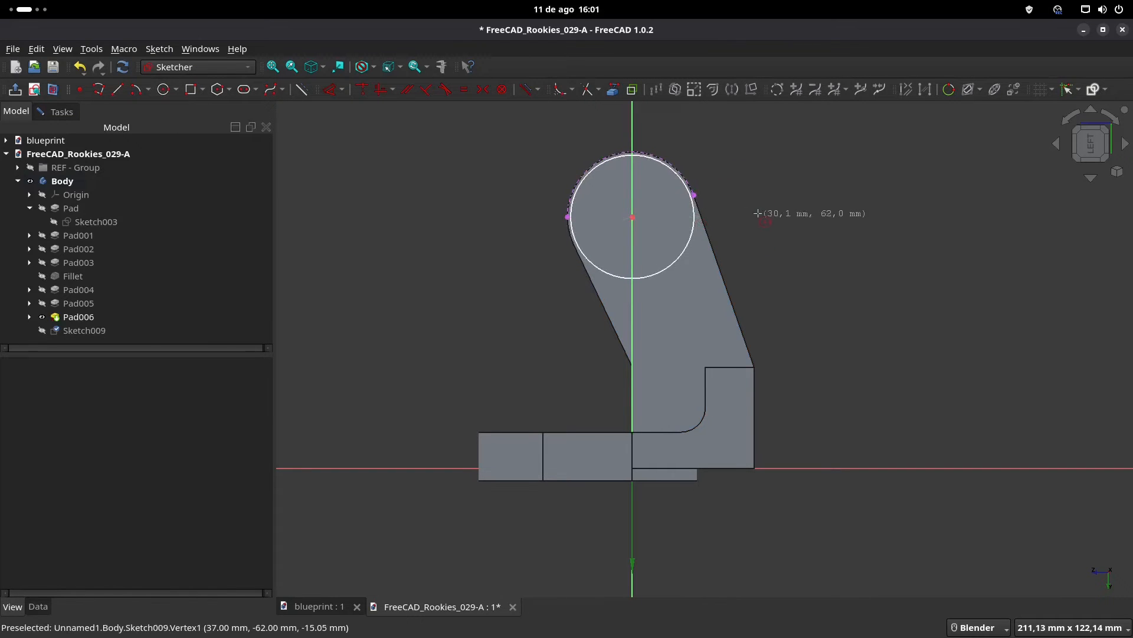
right_click(696, 217)
click(698, 206)
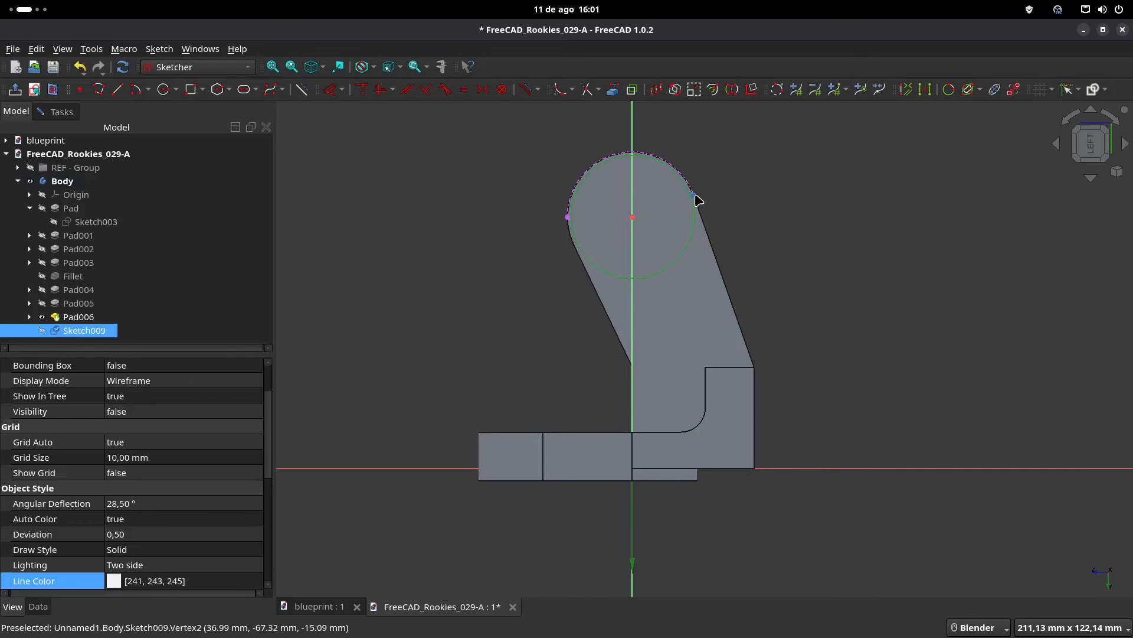
click(363, 103)
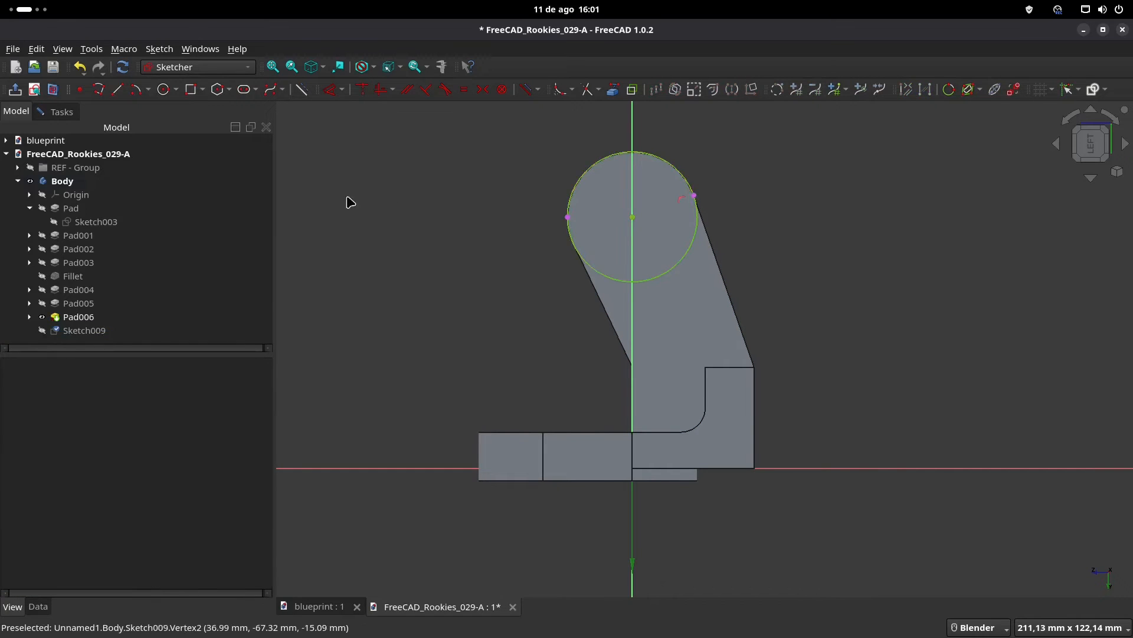
- Make the REF - Group geometry visible again
click(83, 170)
middle_drag(832, 228, 794, 324)
middle_drag(339, 183, 576, 217)
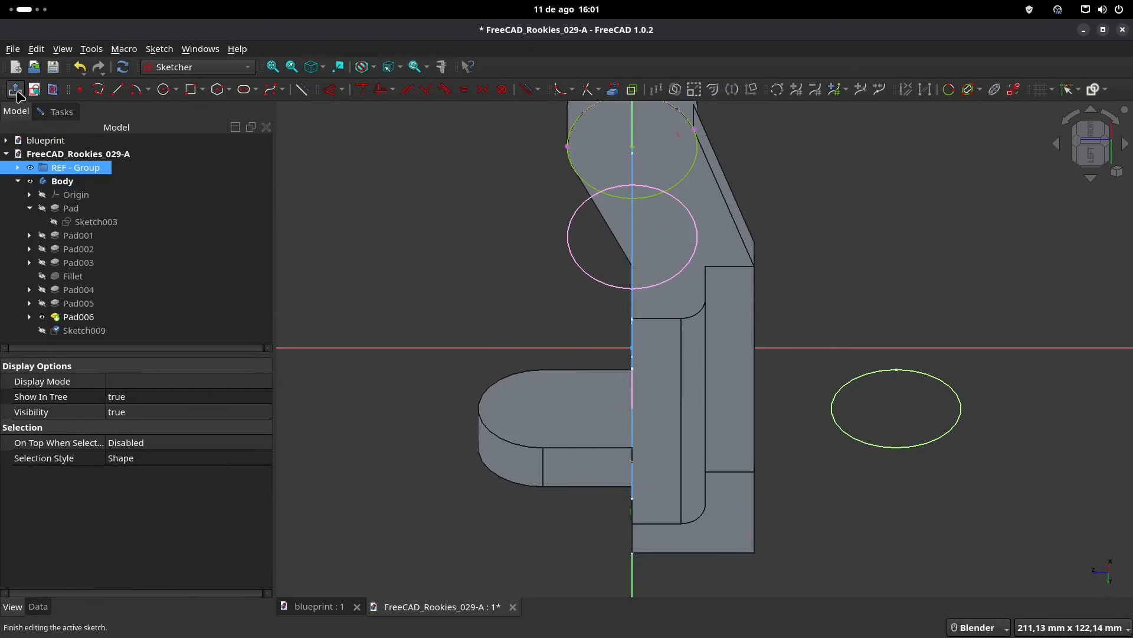
- Pad the circle 3 mm inward from the arm's inner face and check the boss against the blueprint's section A-A
click(15, 89)
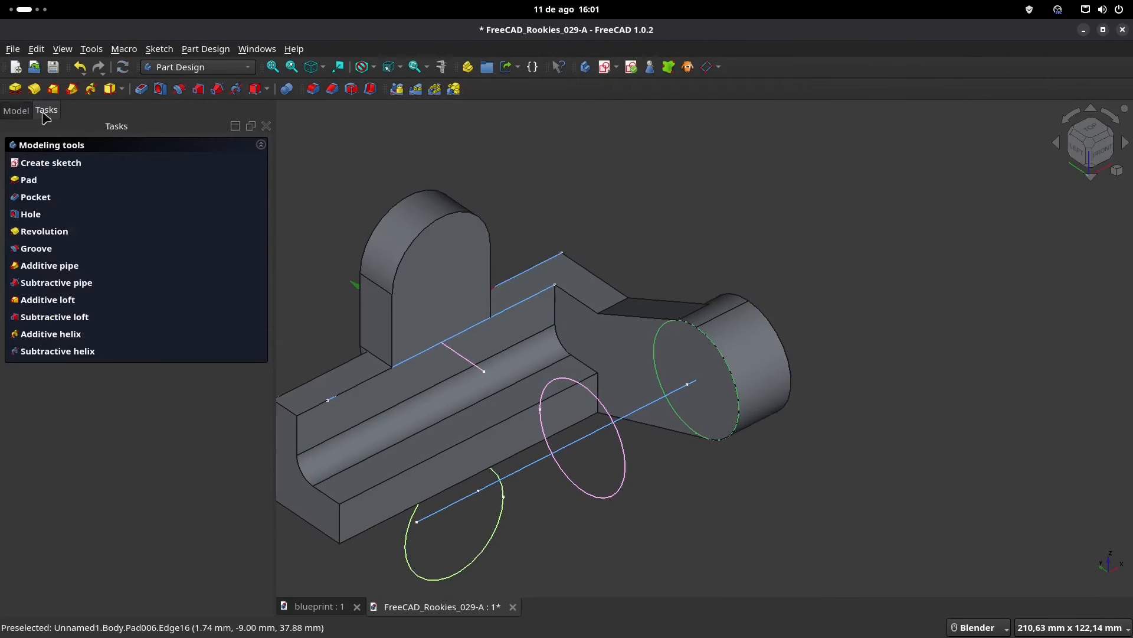
click(15, 89)
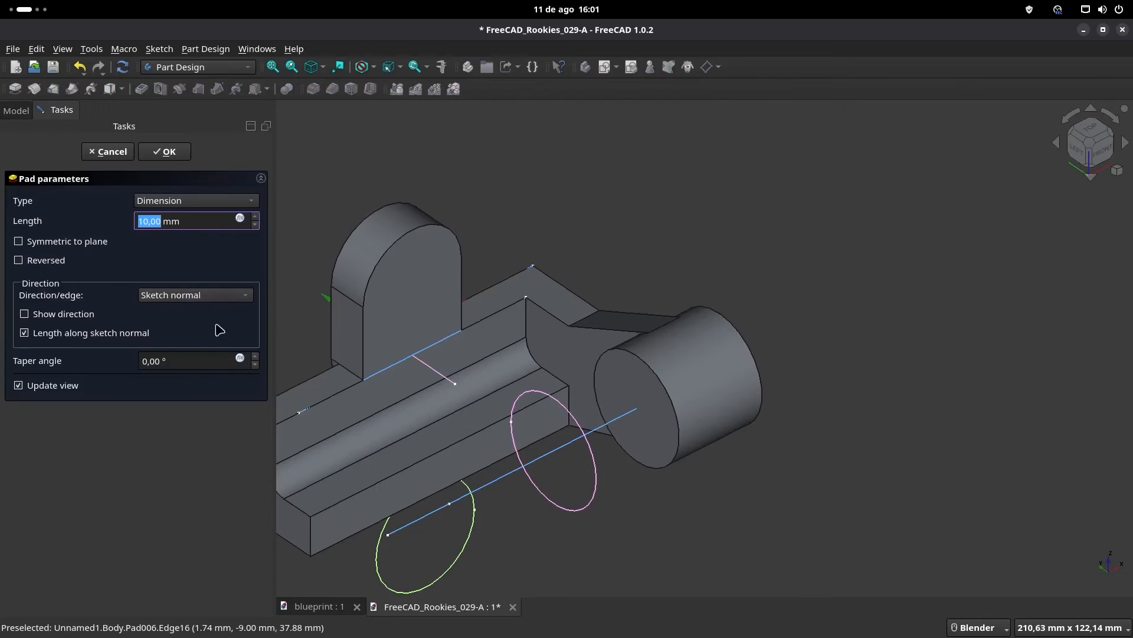
text(3)
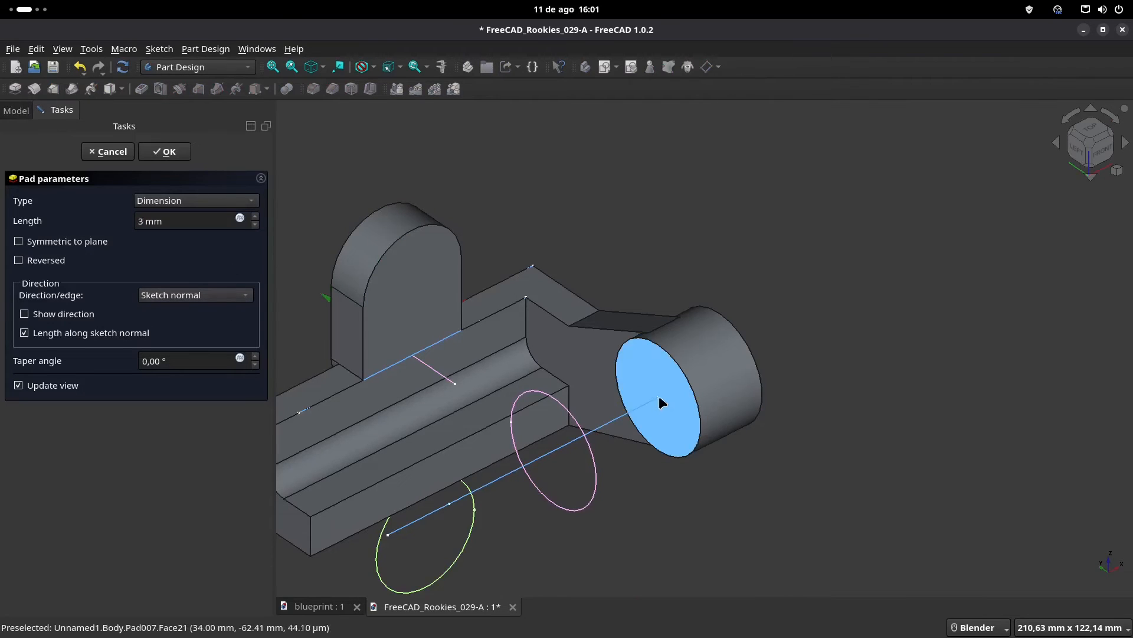
click(255, 224)
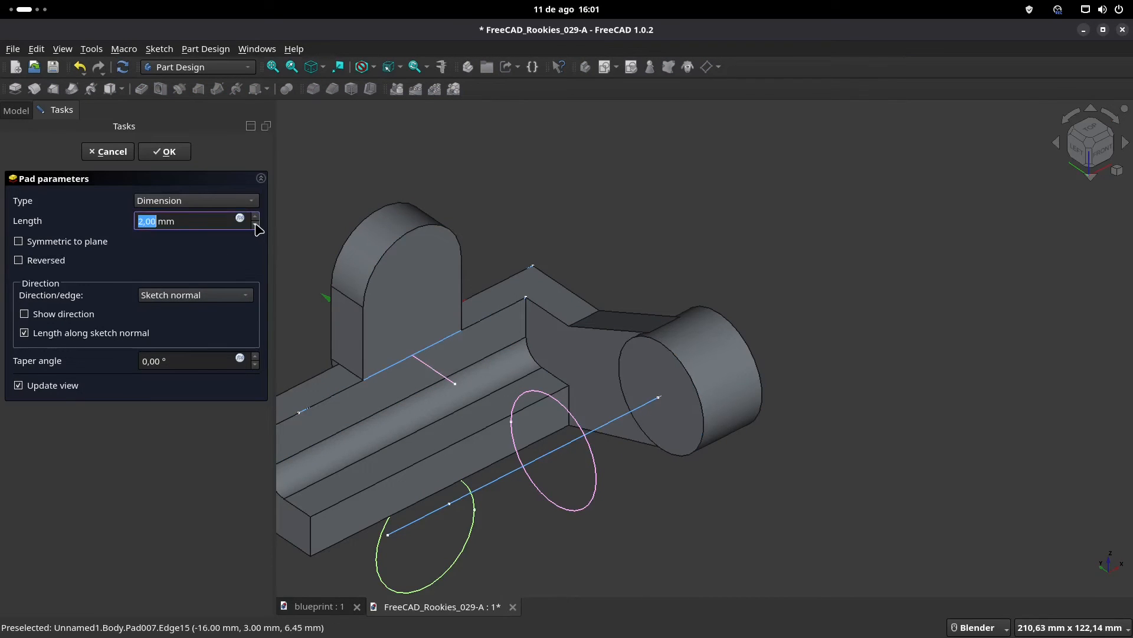
scroll(634, 393, up, 2)
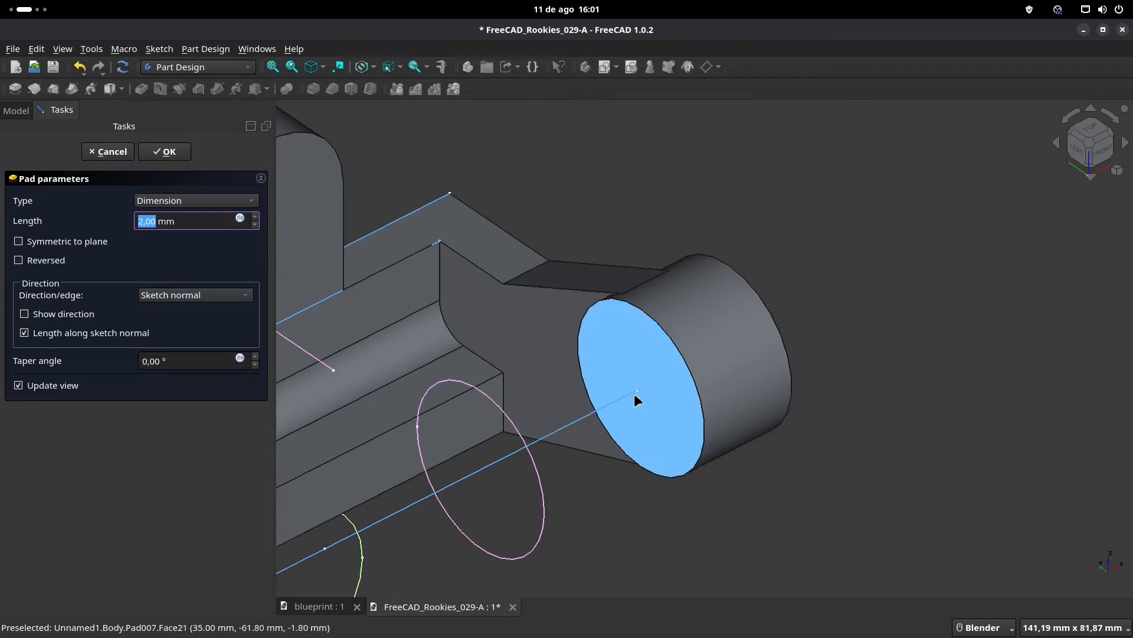
click(255, 217)
click(256, 218)
click(255, 225)
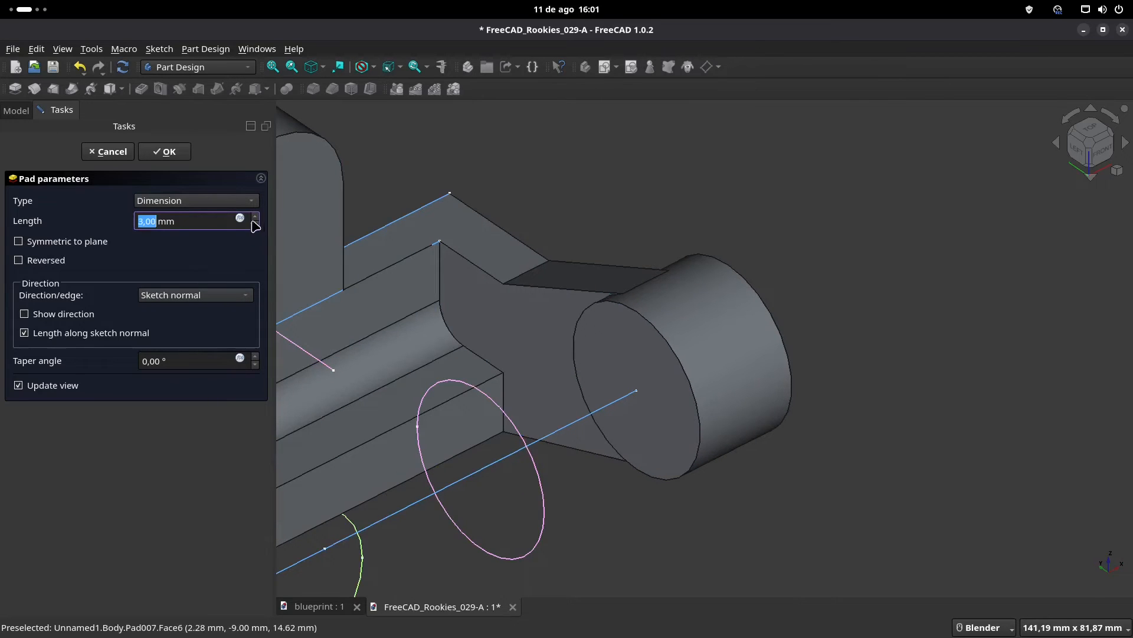
click(179, 156)
scroll(648, 412, down, 5)
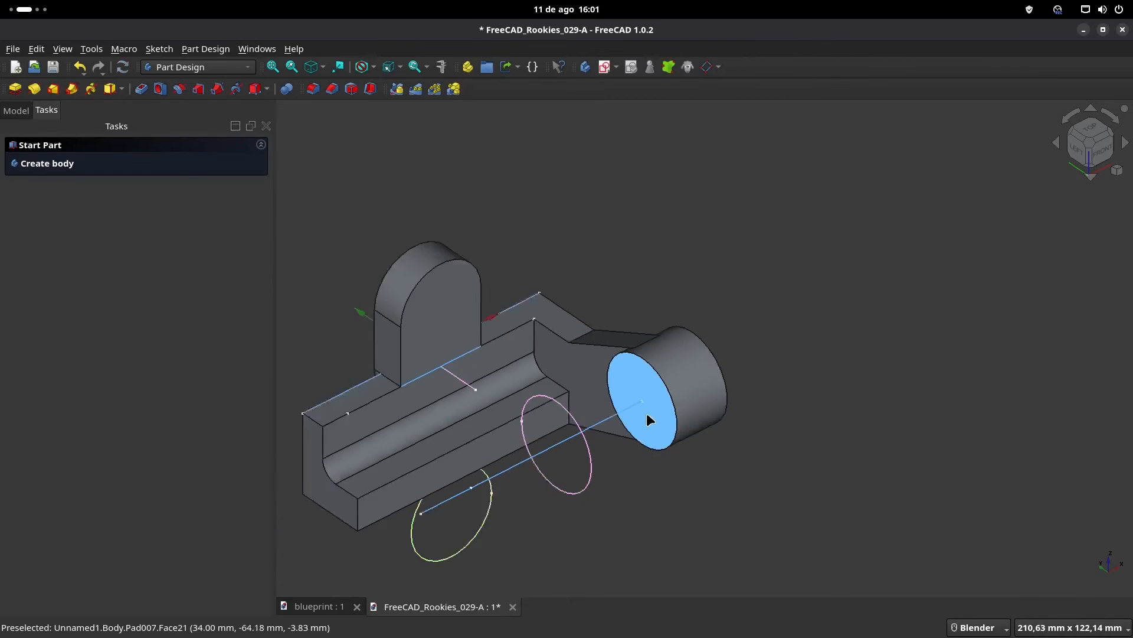
click(328, 606)
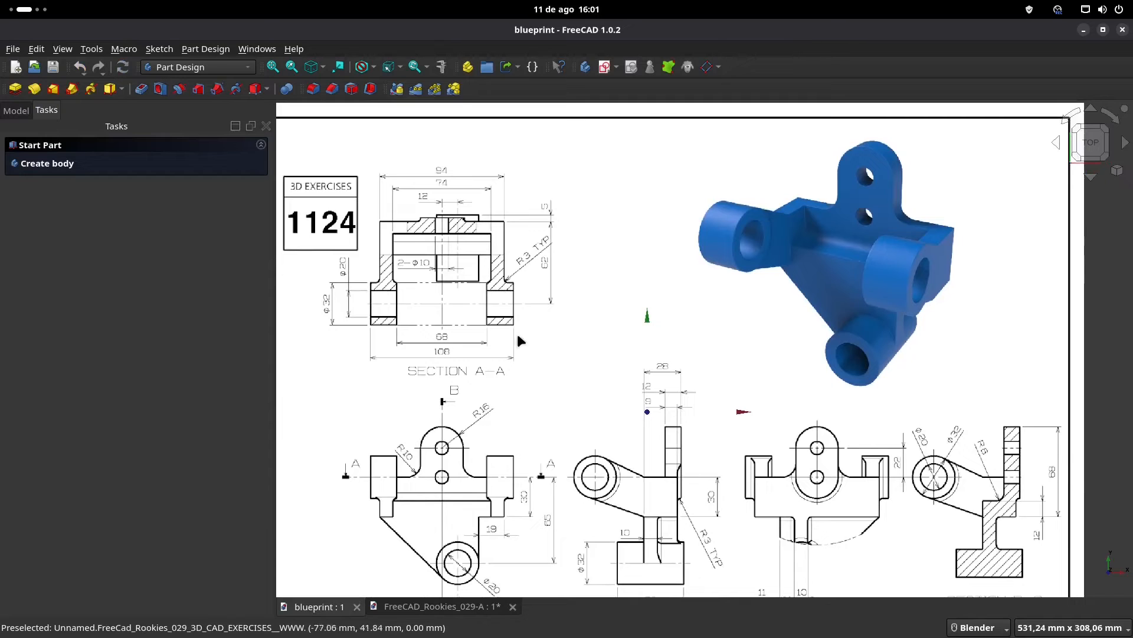
scroll(442, 353, up, 3)
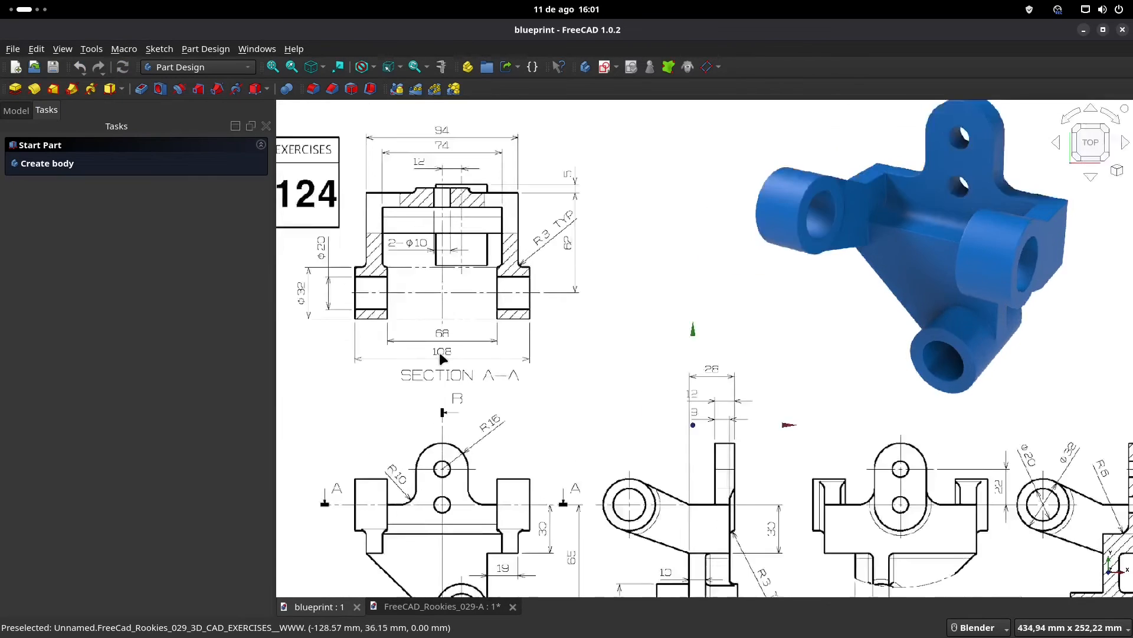
click(440, 606)
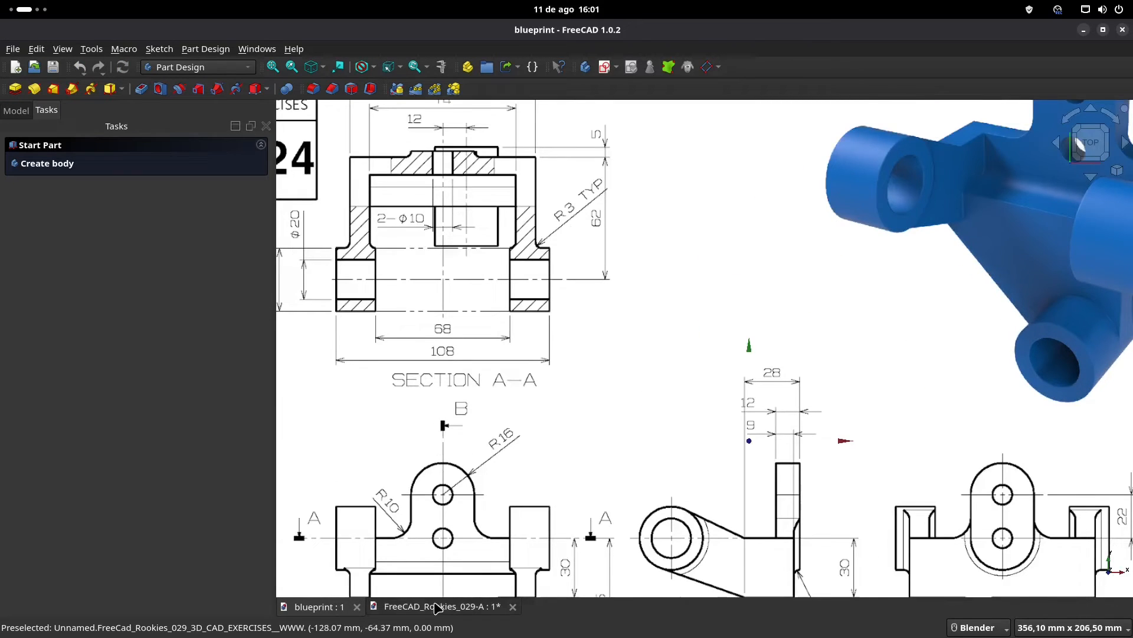
shift+middle_drag(630, 448, 645, 453)
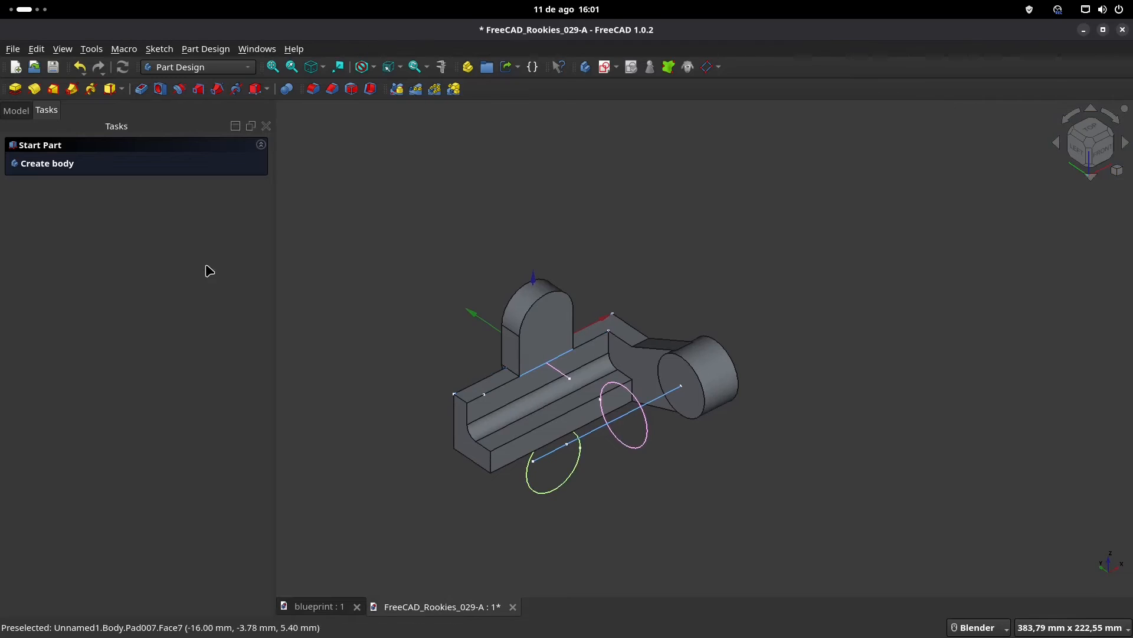
click(14, 111)
click(133, 290)
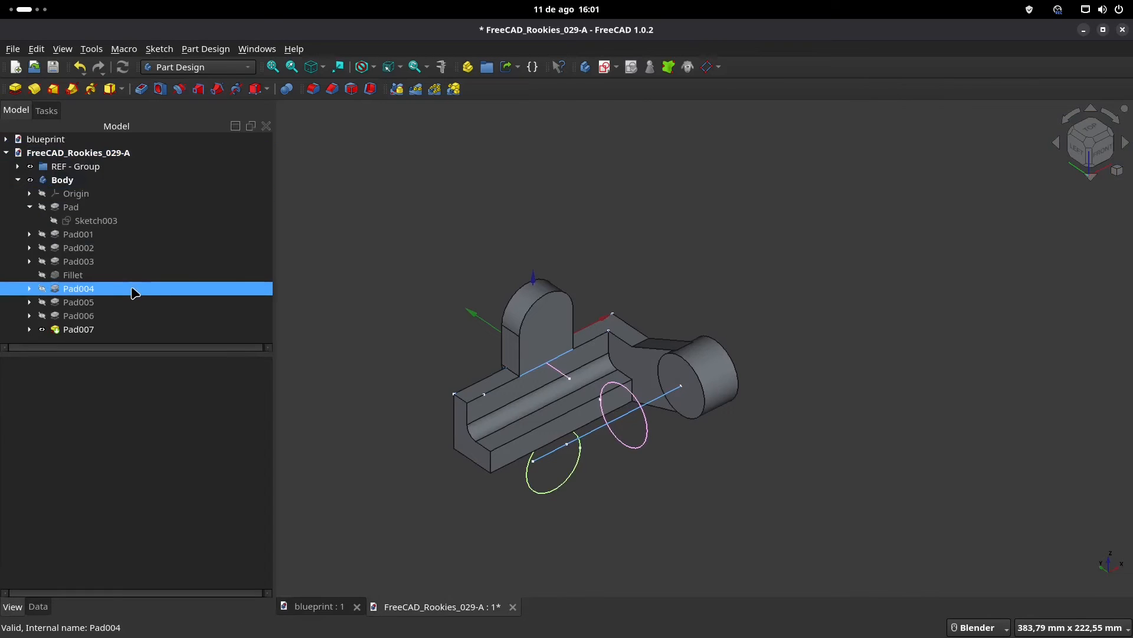
click(79, 329)
click(81, 317)
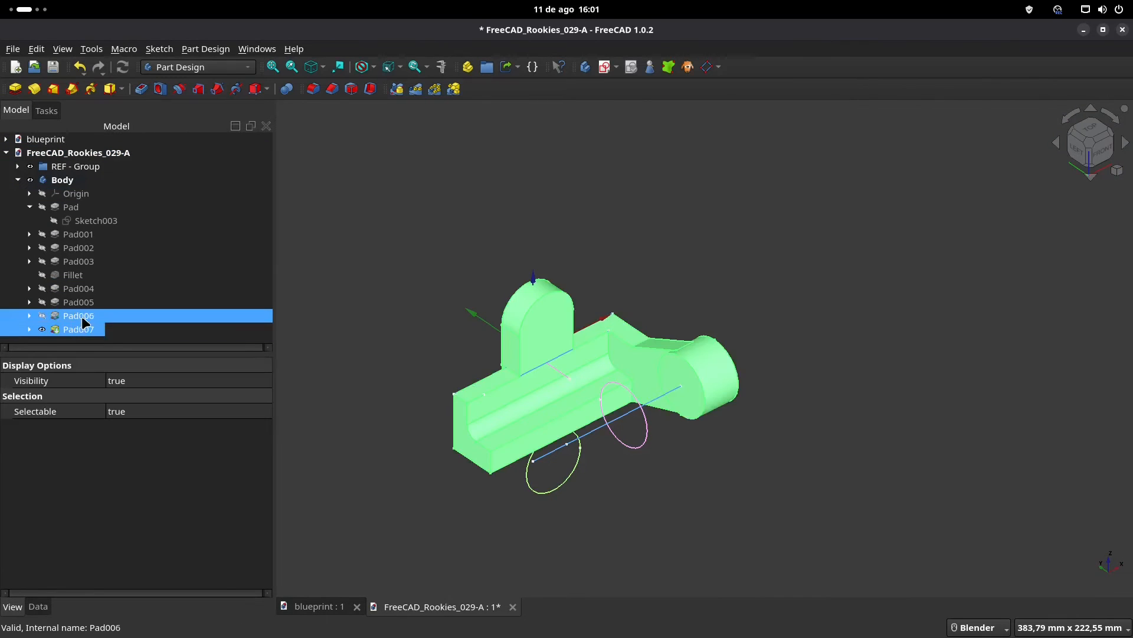
key(space)
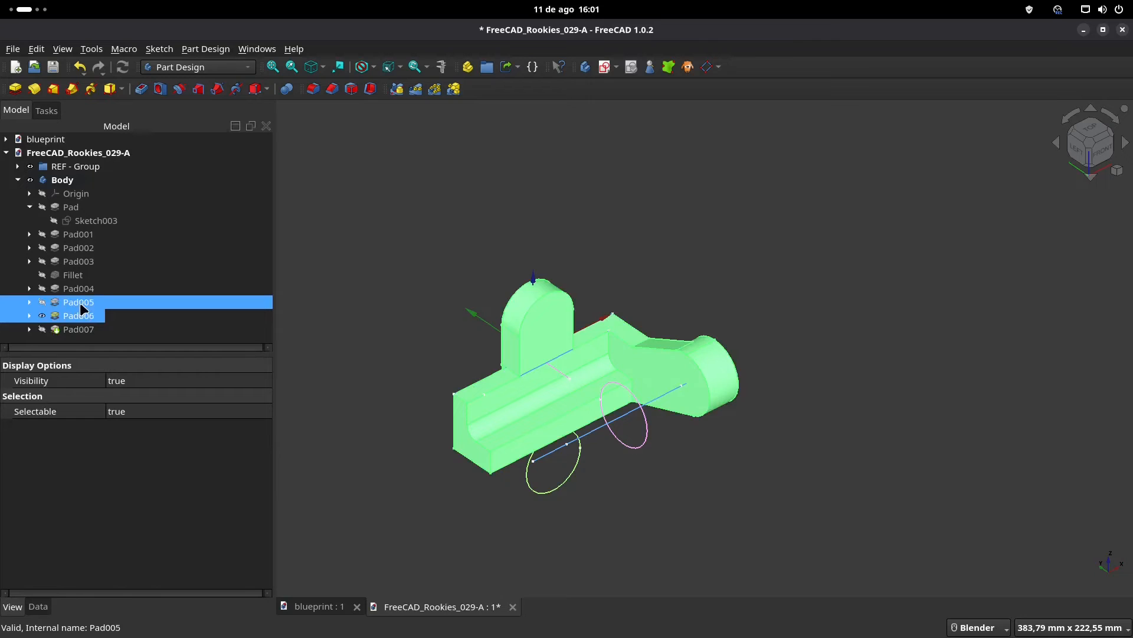
click(79, 331)
key(space)
click(85, 303)
ctrl+click(79, 316)
ctrl+click(81, 328)
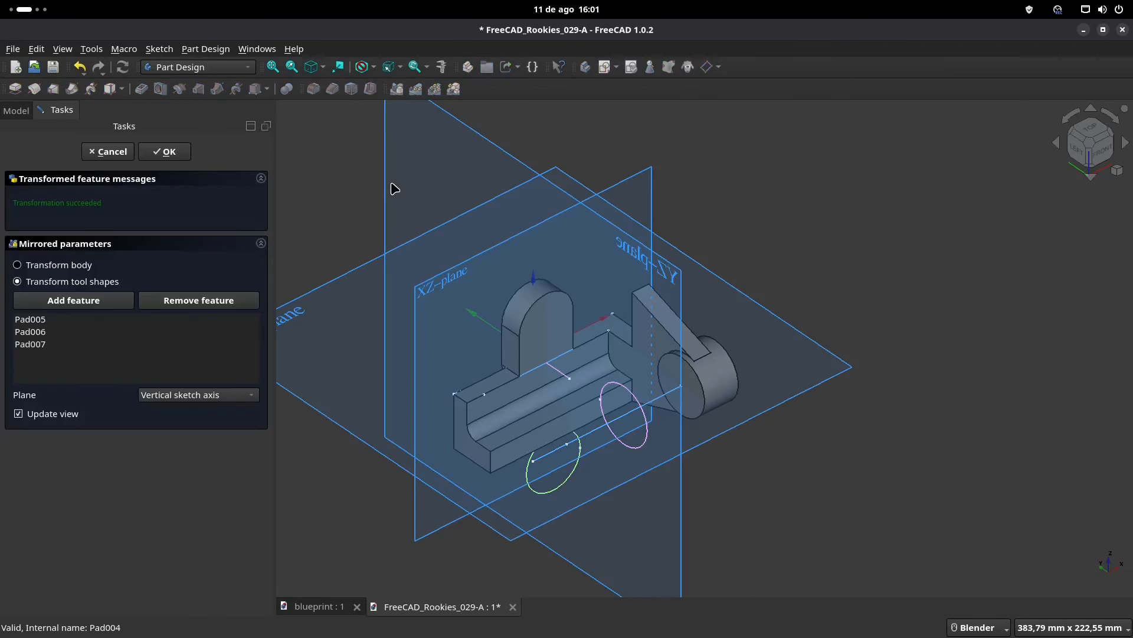
click(248, 397)
click(228, 446)
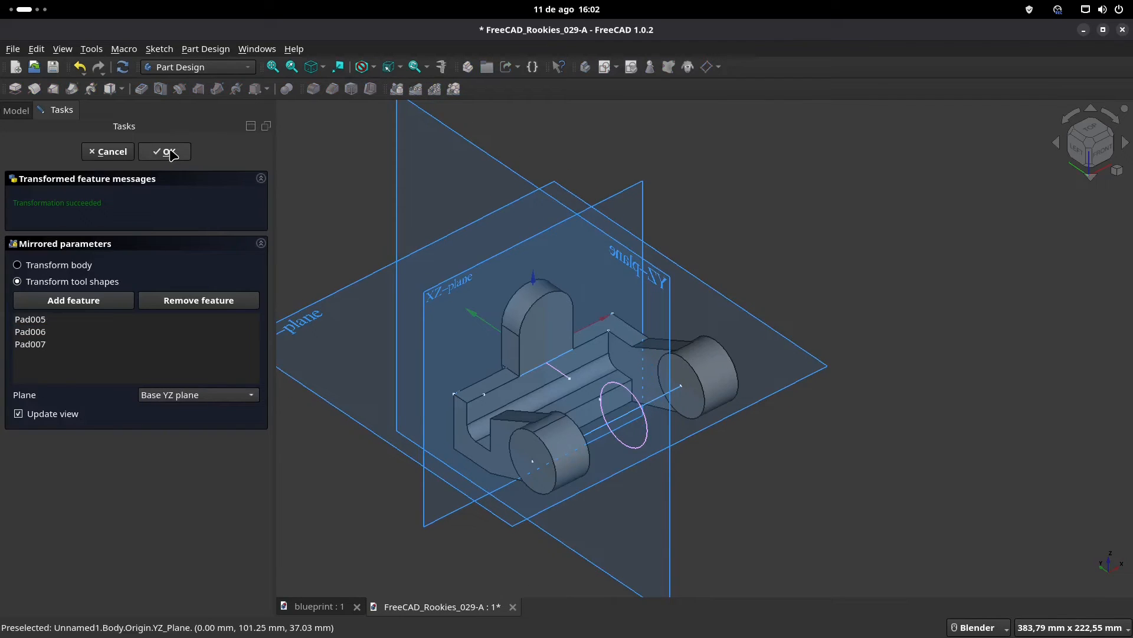
click(110, 152)
- Mirror Pad004, Pad005, Pad006 and Pad007 together across the Base YZ plane to build the opposite arm and boss
click(103, 314)
click(83, 275)
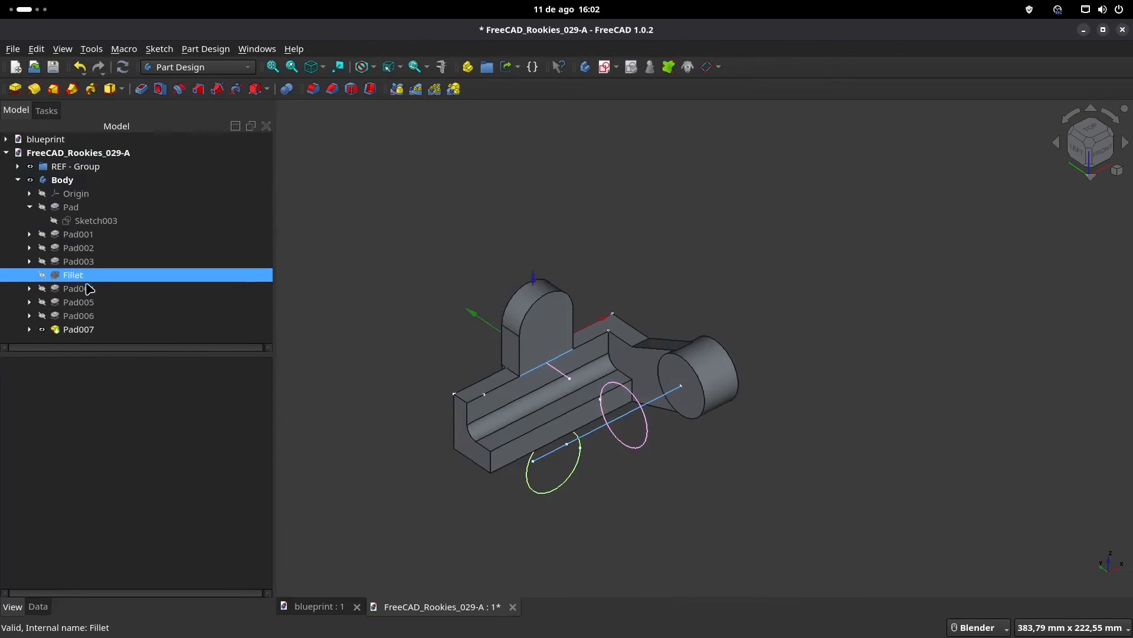
click(86, 289)
shift+click(86, 329)
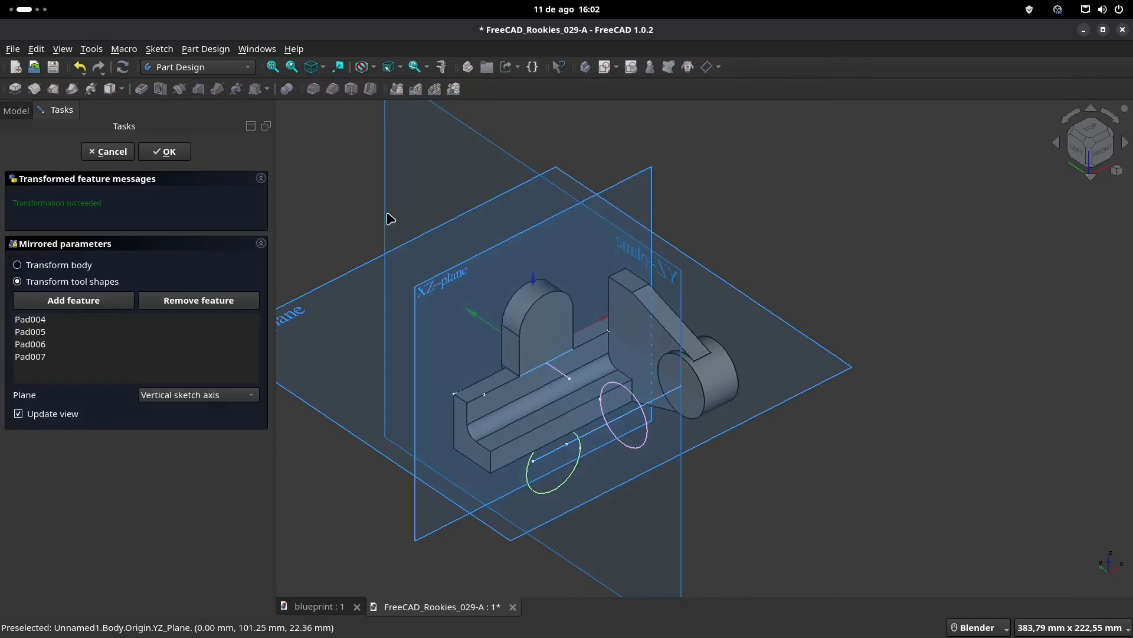
click(214, 401)
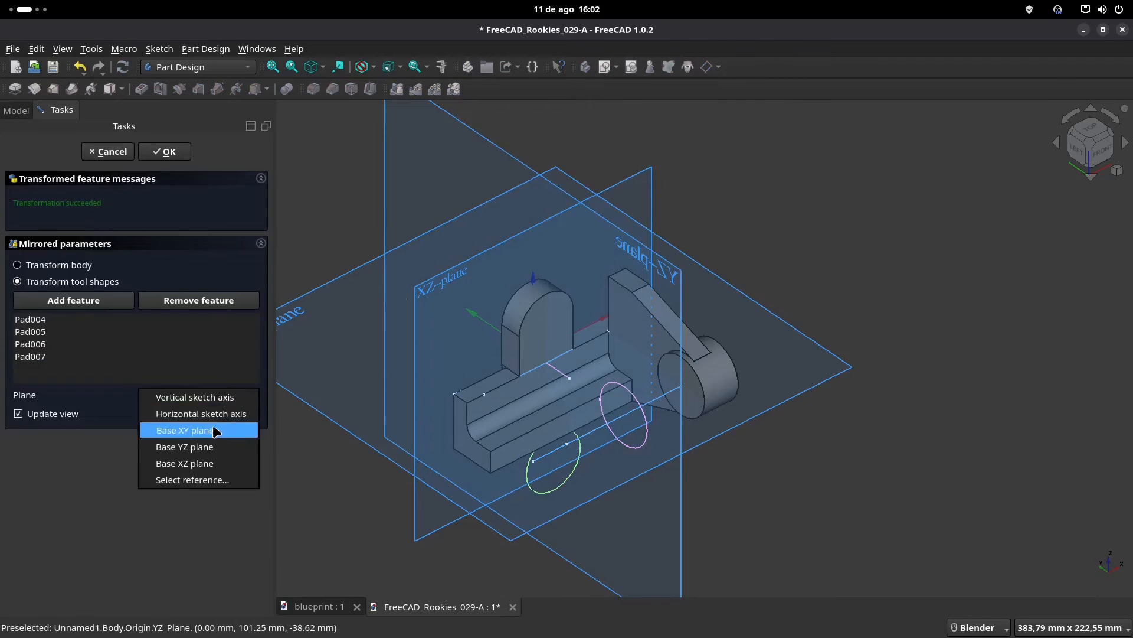
click(216, 451)
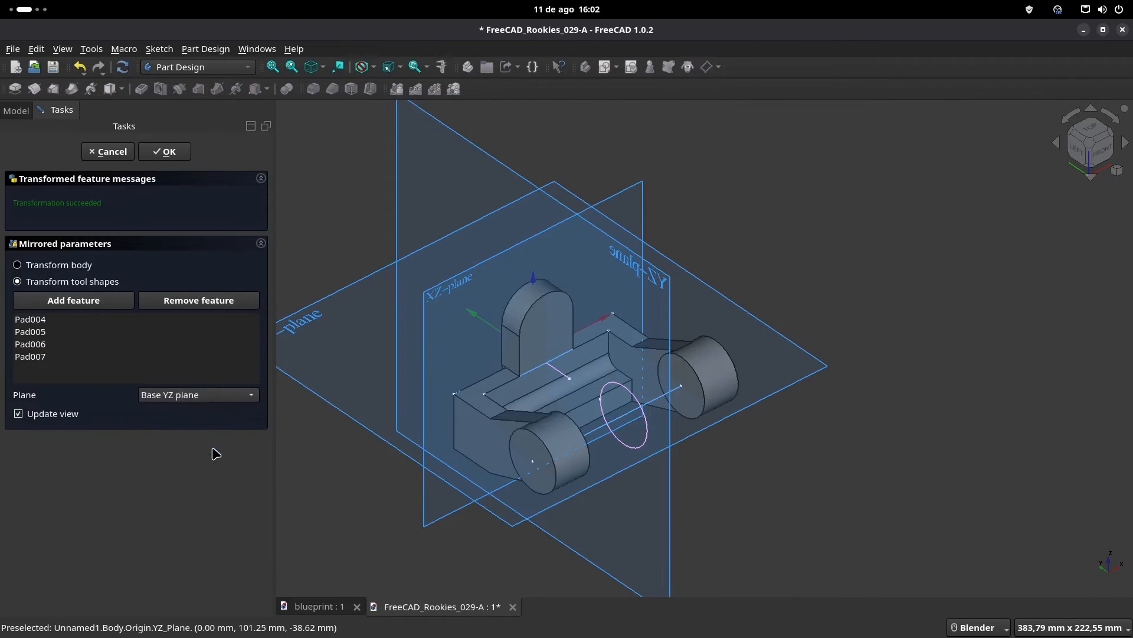
click(168, 151)
scroll(564, 349, down, 1)
shift+middle_drag(687, 385, 618, 347)
scroll(720, 366, up, 3)
shift+middle_drag(691, 325, 651, 212)
- Examine the blueprint's front and side views for the lower web's outline and the lower boss's position
click(319, 606)
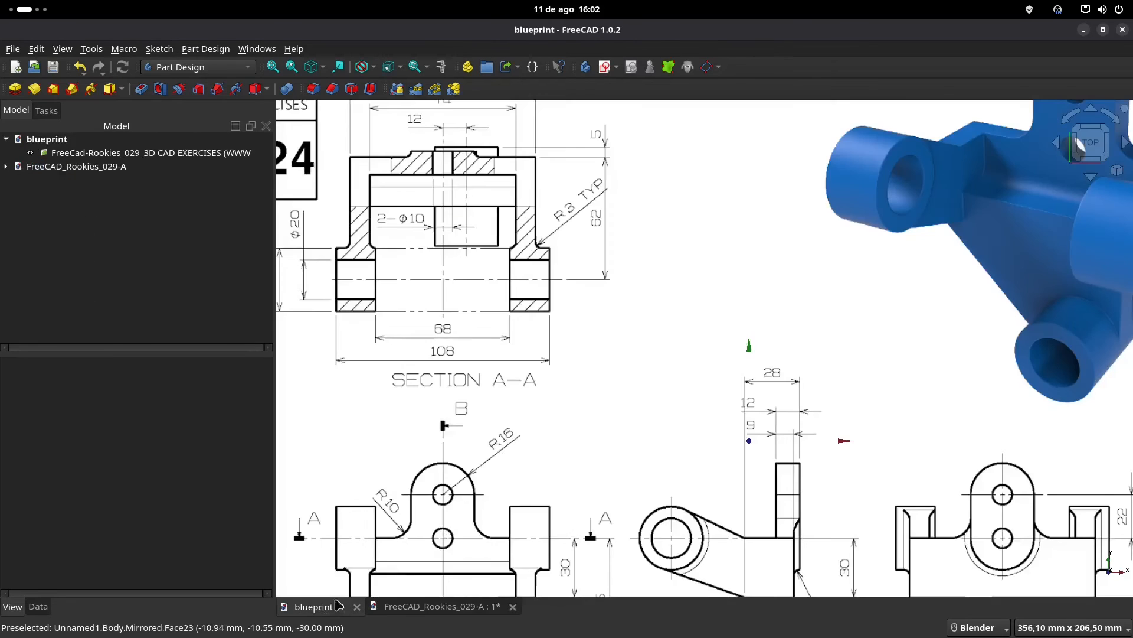
scroll(508, 457, down, 1)
shift+middle_drag(563, 472, 569, 355)
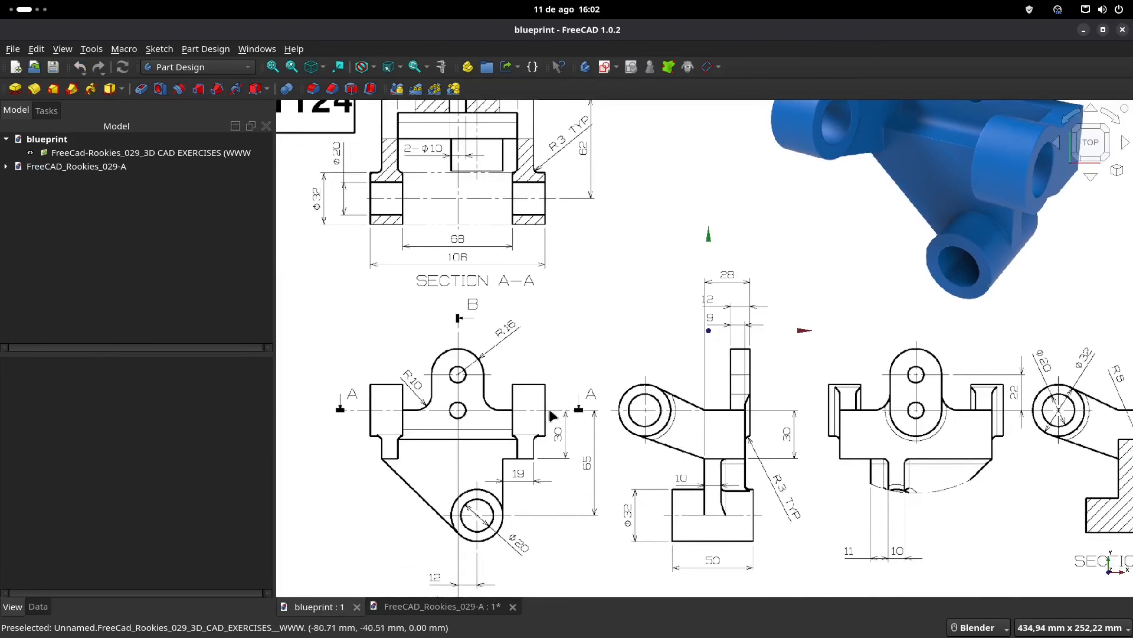
scroll(552, 415, up, 1)
shift+middle_drag(561, 414, 626, 393)
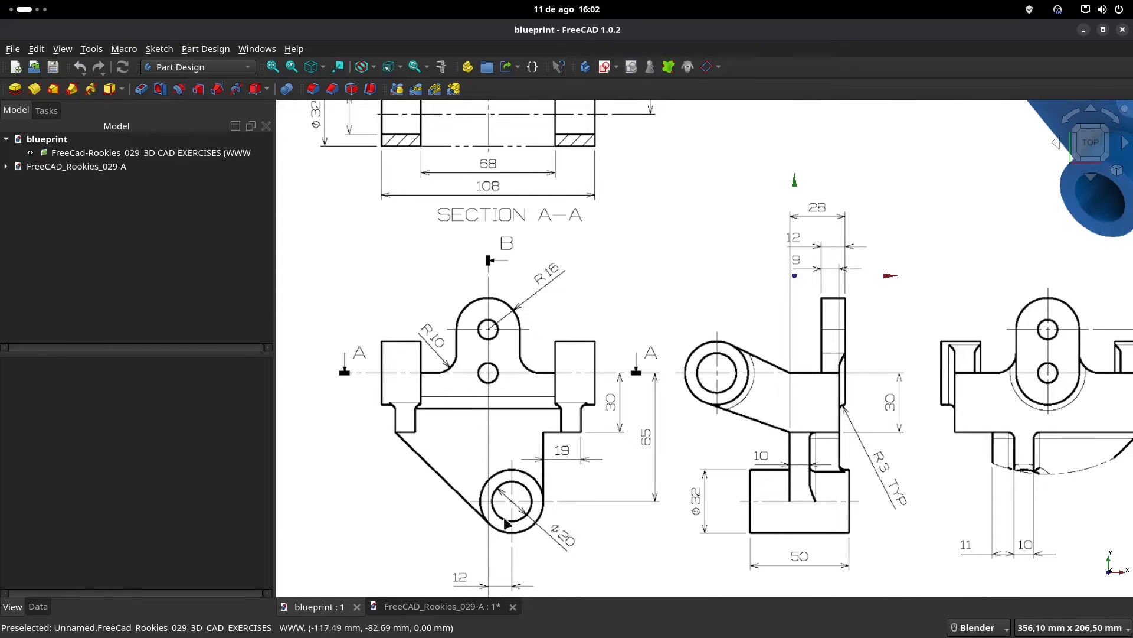
scroll(518, 498, down, 1)
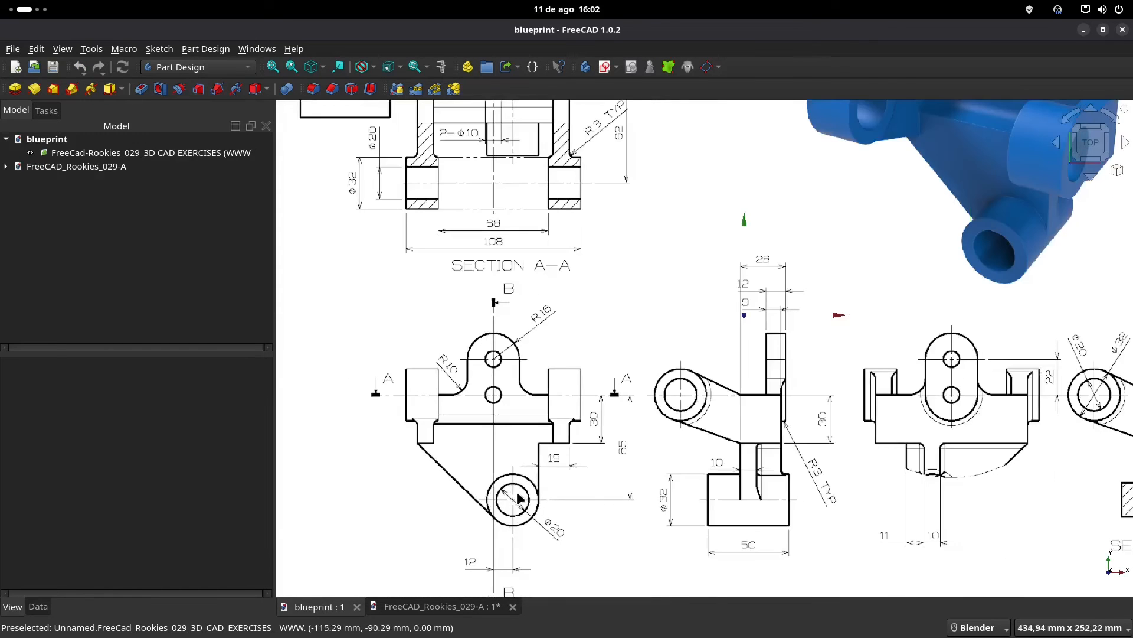
shift+middle_drag(529, 472, 530, 460)
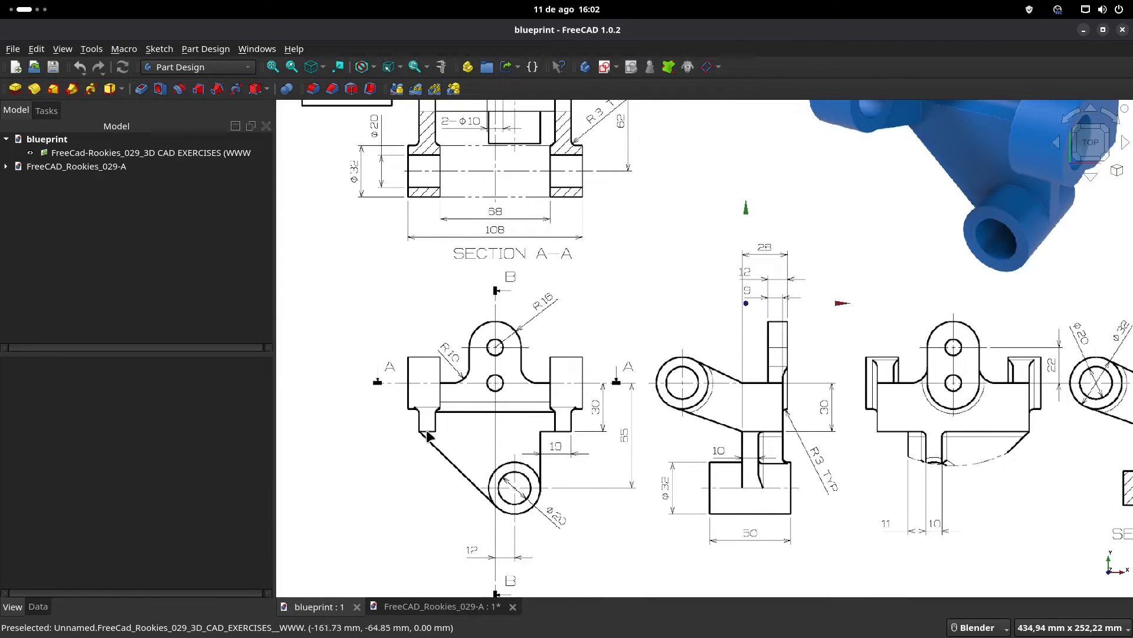
- Start a sketch on the base's lower front face and reference its bottom edge and the left arm's lower outer edge
click(440, 606)
click(1088, 141)
shift+middle_drag(784, 451, 802, 504)
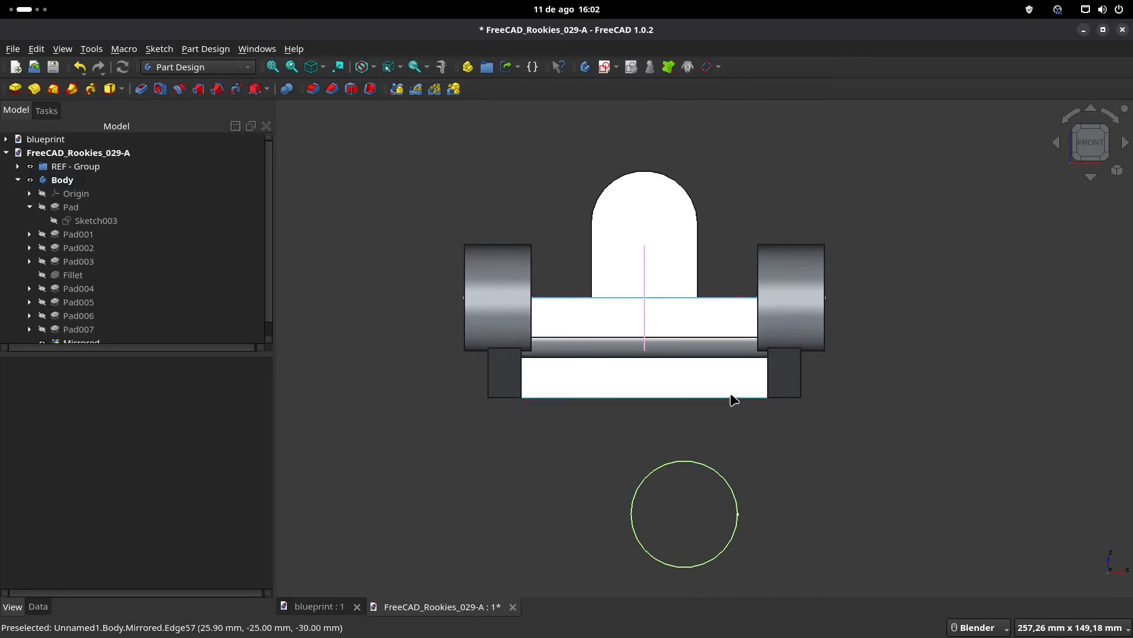
mouse_move(468, 193)
middle_down()
mouse_move(640, 193)
mouse_move(559, 197)
middle_up()
mouse_move(599, 371)
middle_down()
mouse_move(584, 331)
mouse_move(590, 339)
middle_up()
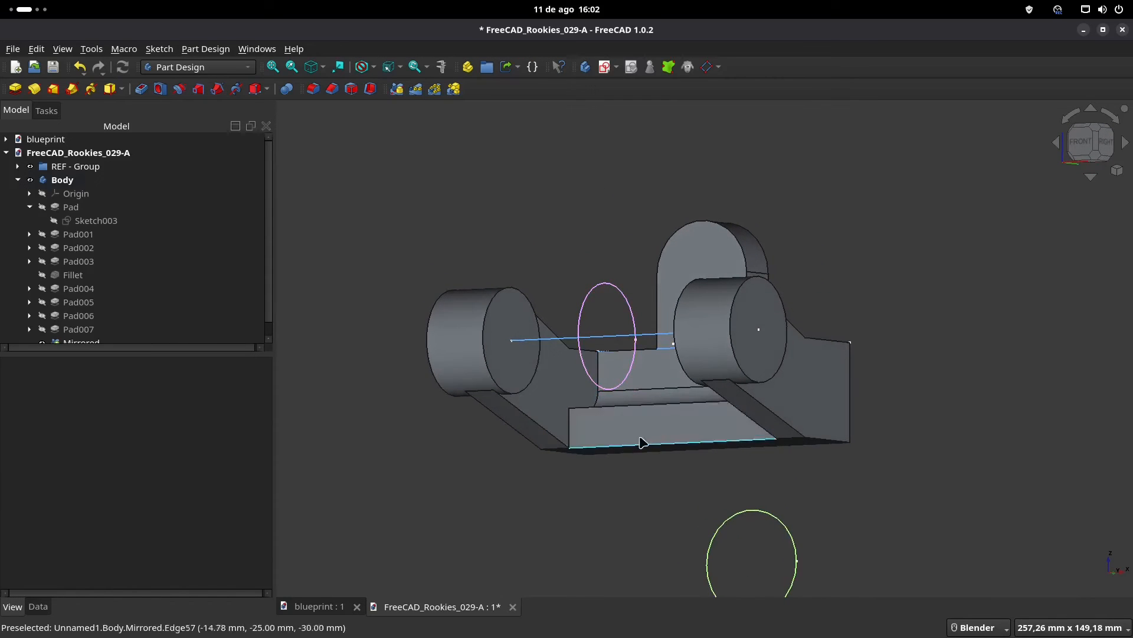
click(668, 423)
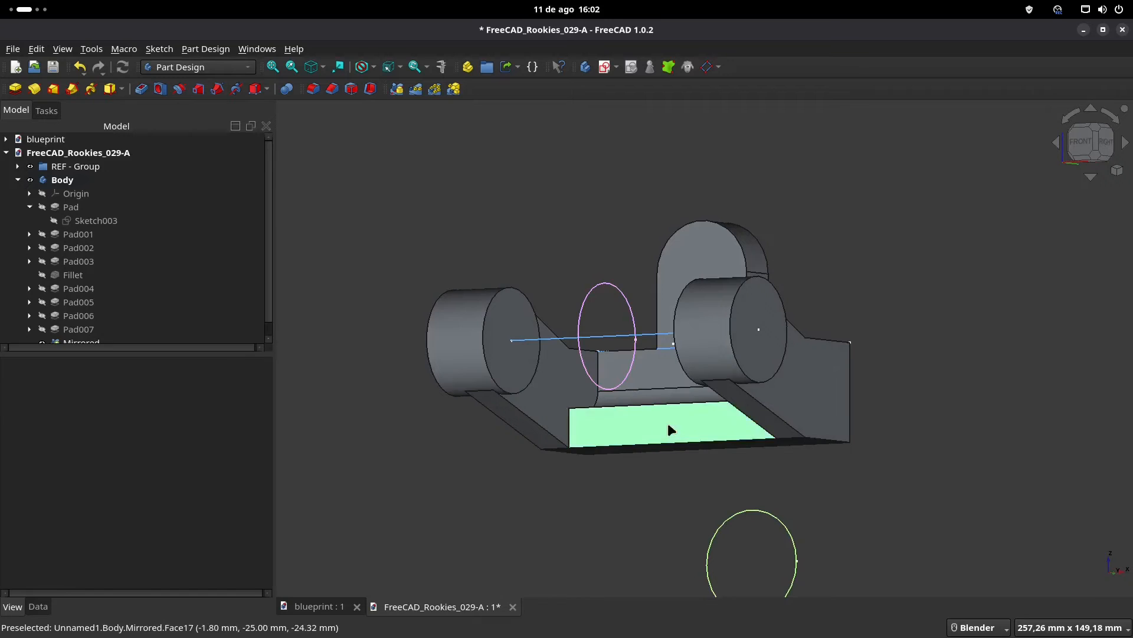
click(605, 68)
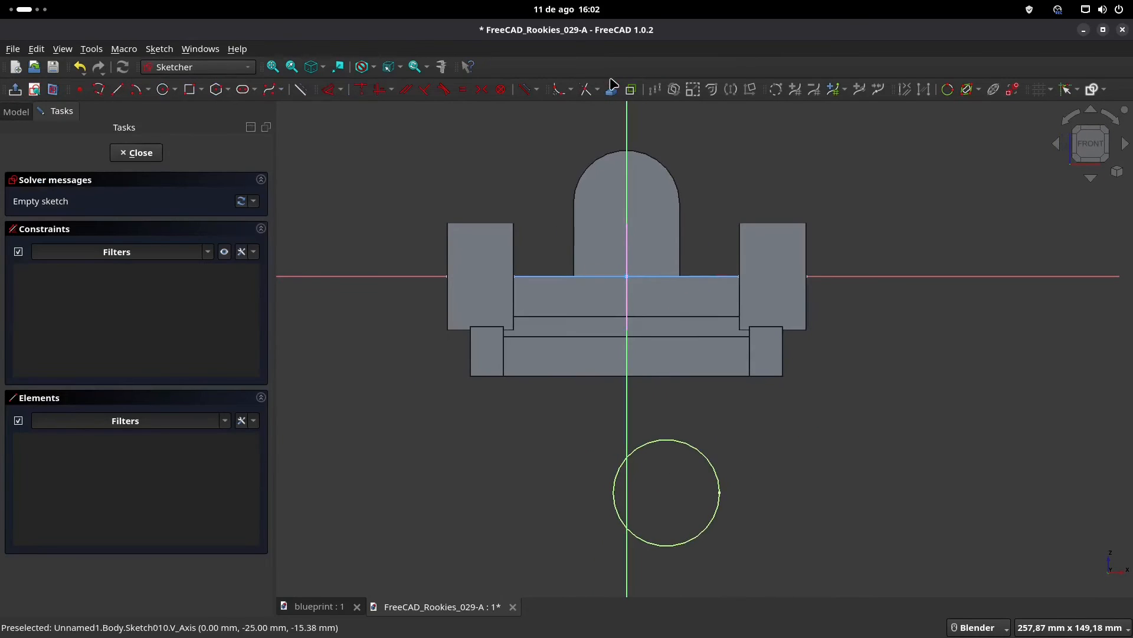
click(612, 90)
click(471, 371)
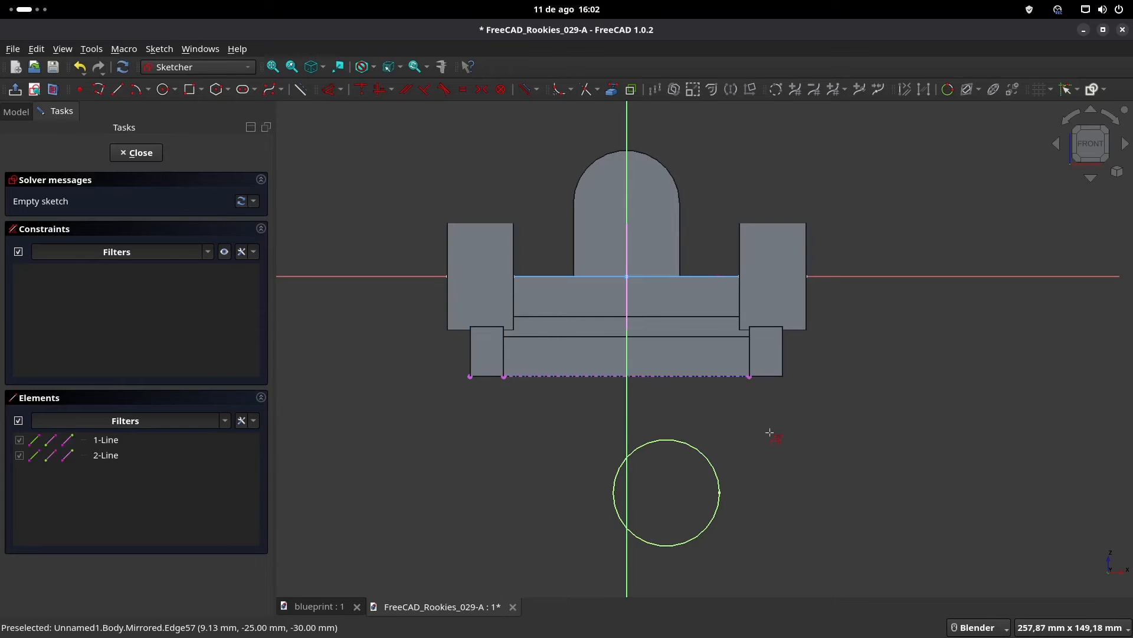
- Draw the web outline's top line along the base's bottom edge, a slanted line from its outer end and an about 18 mm vertical line from its other end
click(117, 89)
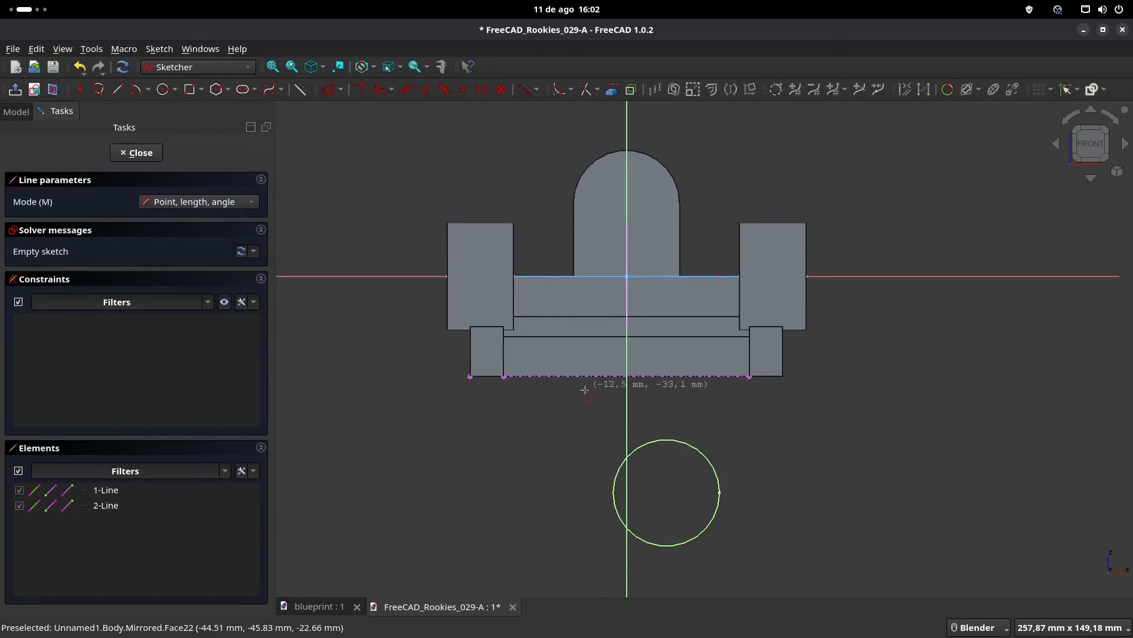
click(469, 376)
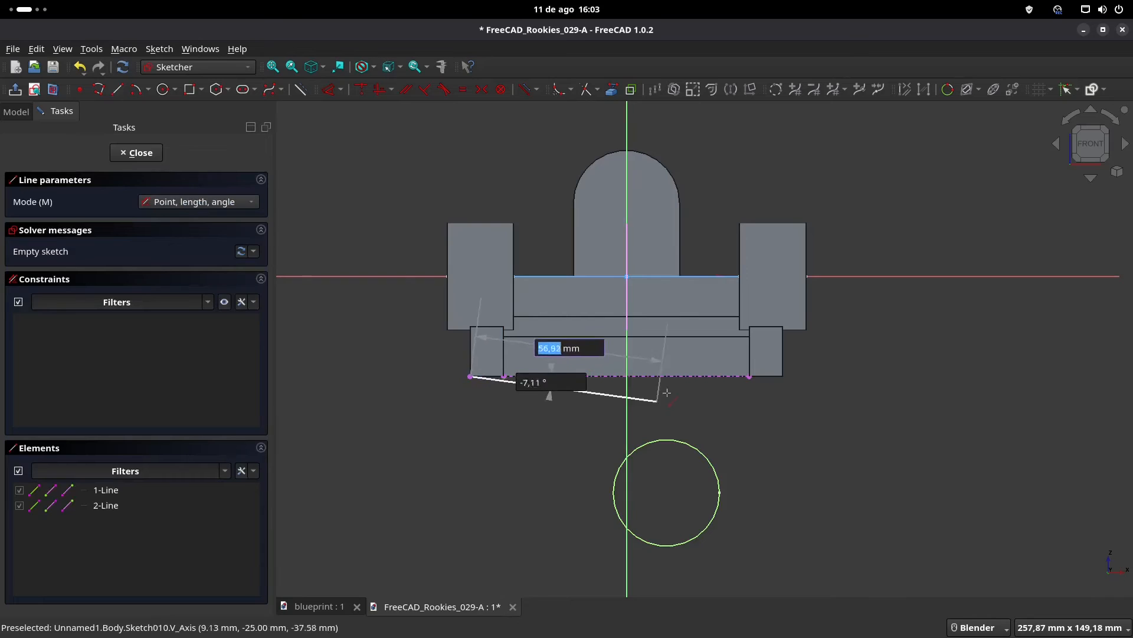
click(699, 376)
click(470, 376)
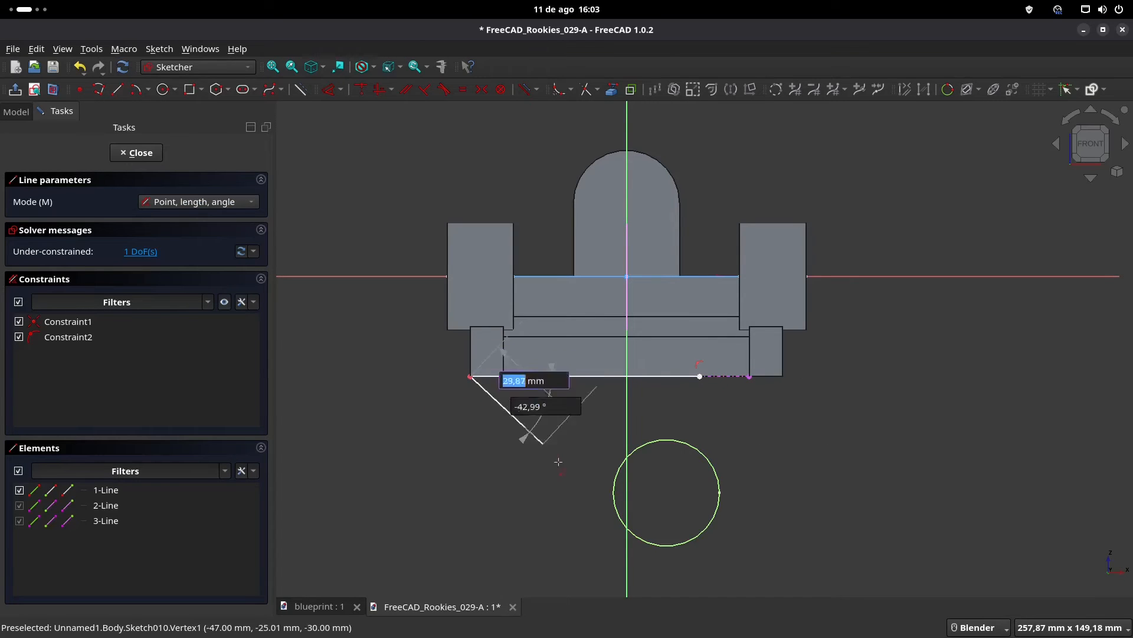
click(609, 538)
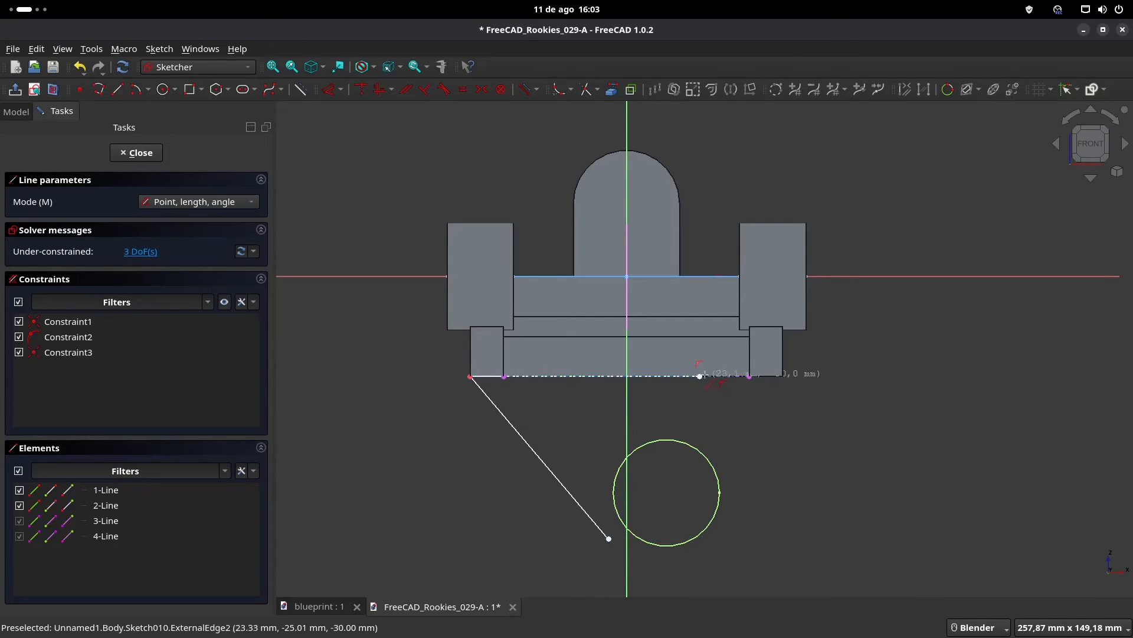
click(700, 376)
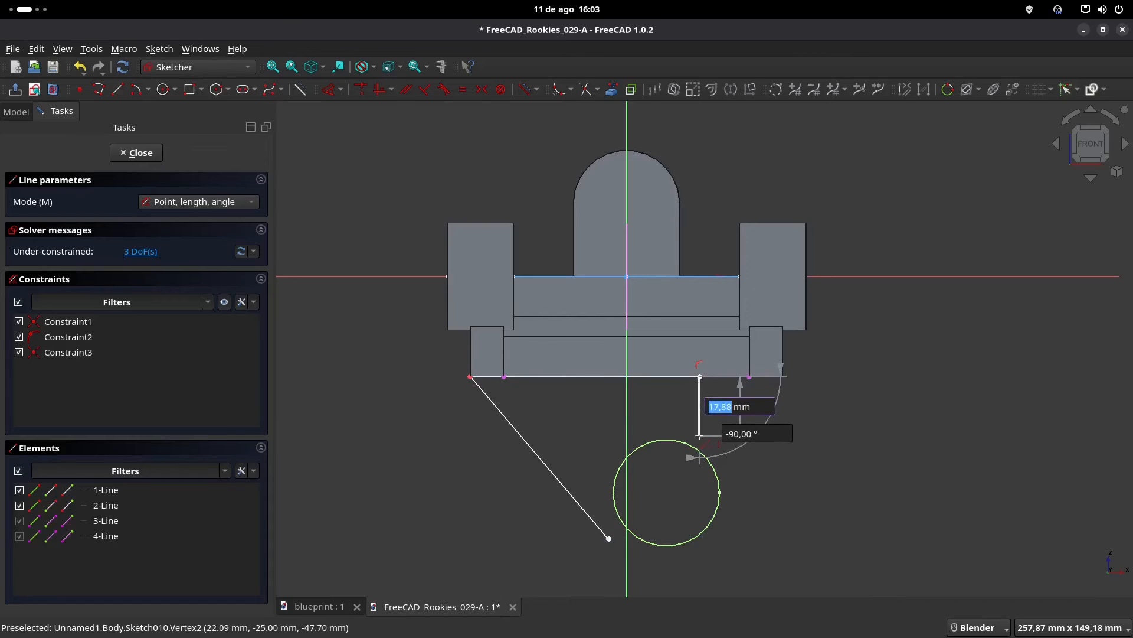
click(699, 435)
key(Escape)
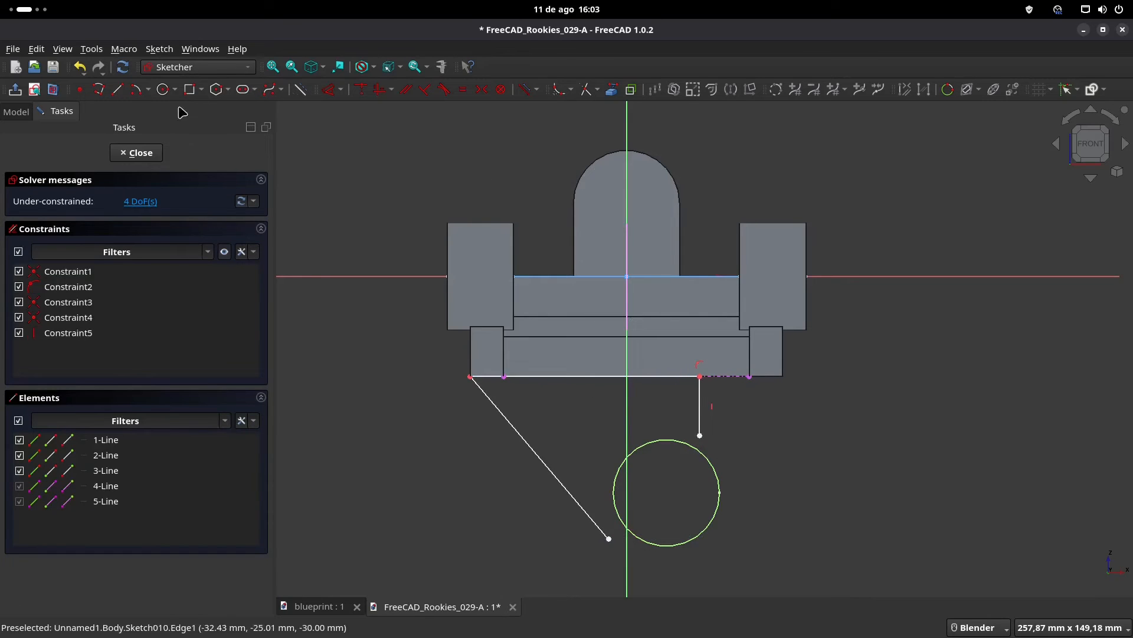
- Draw a centre-point arc around the reference circle's centre, from the slanted line's lower end to near the vertical line's lower end
click(137, 90)
click(668, 492)
click(609, 539)
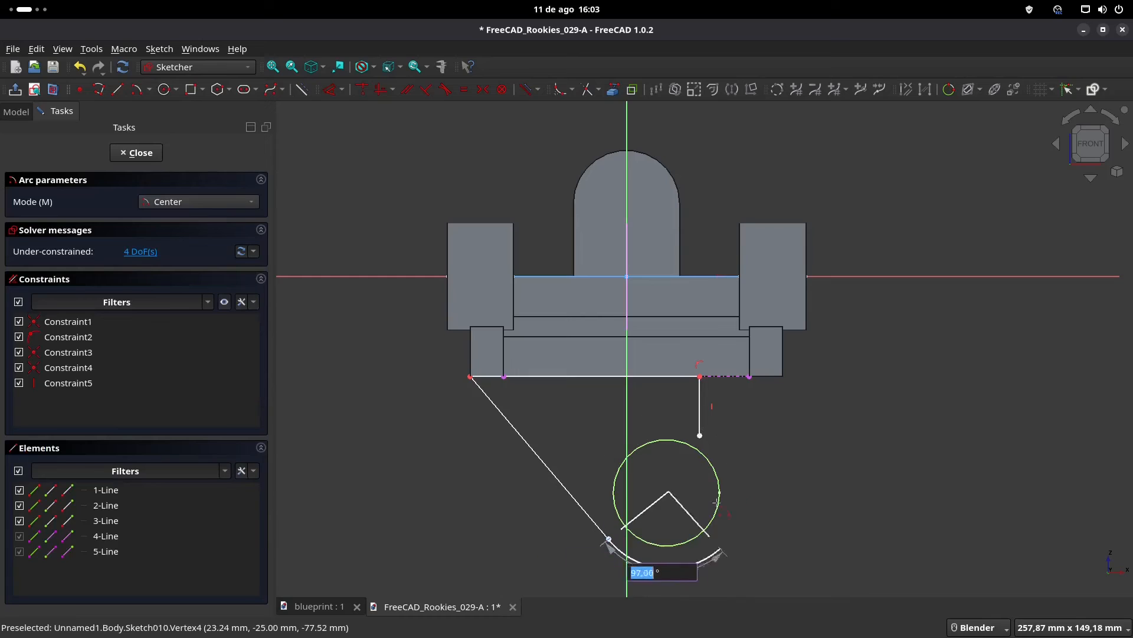
click(700, 435)
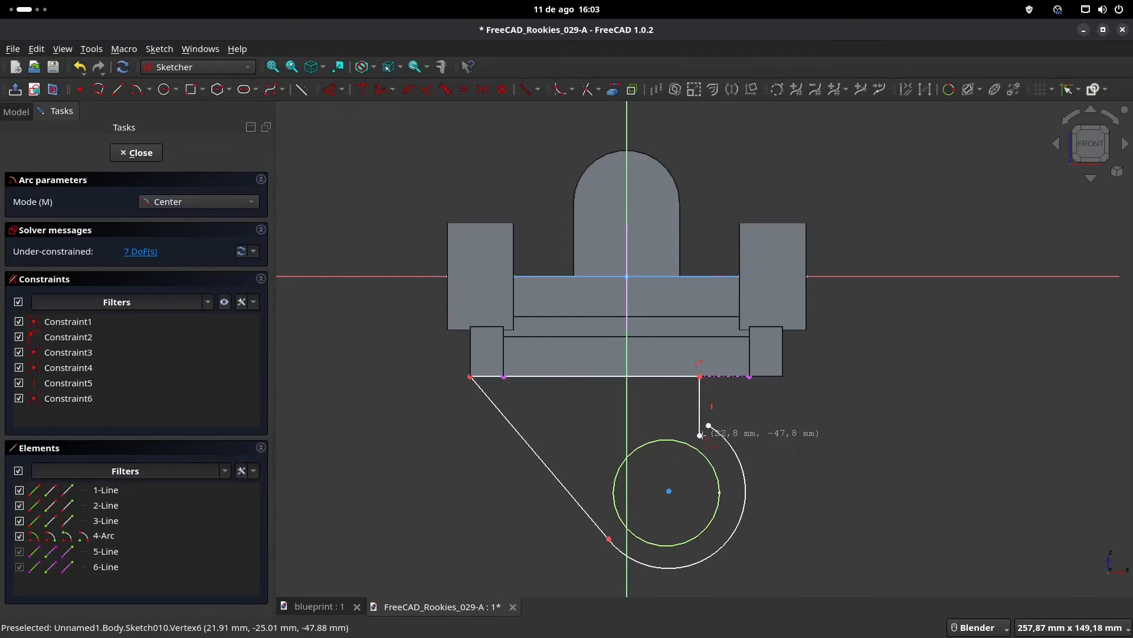
right_click(789, 448)
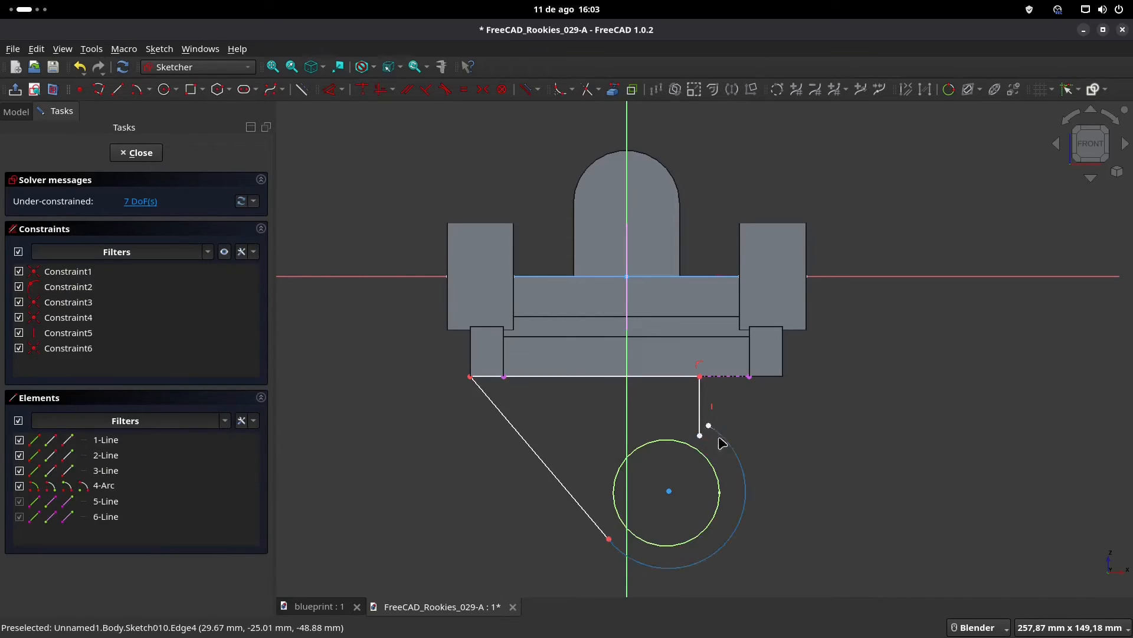
- Make the arc tangent to the slanted line and pull its free end down to about the height of the arc's centre
click(449, 90)
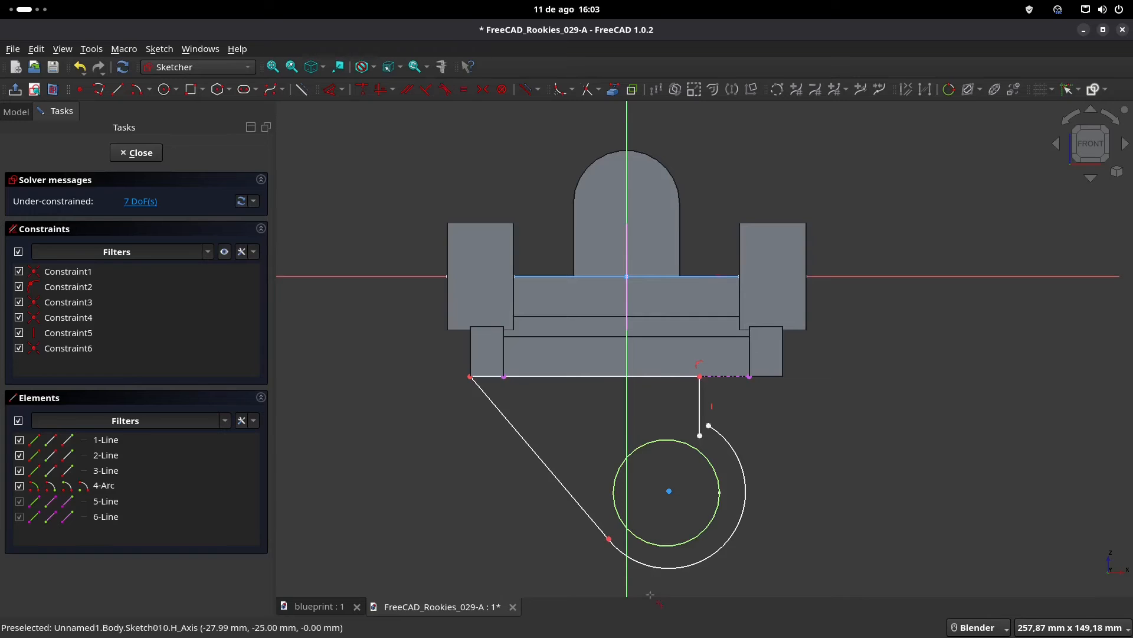
click(658, 568)
click(591, 520)
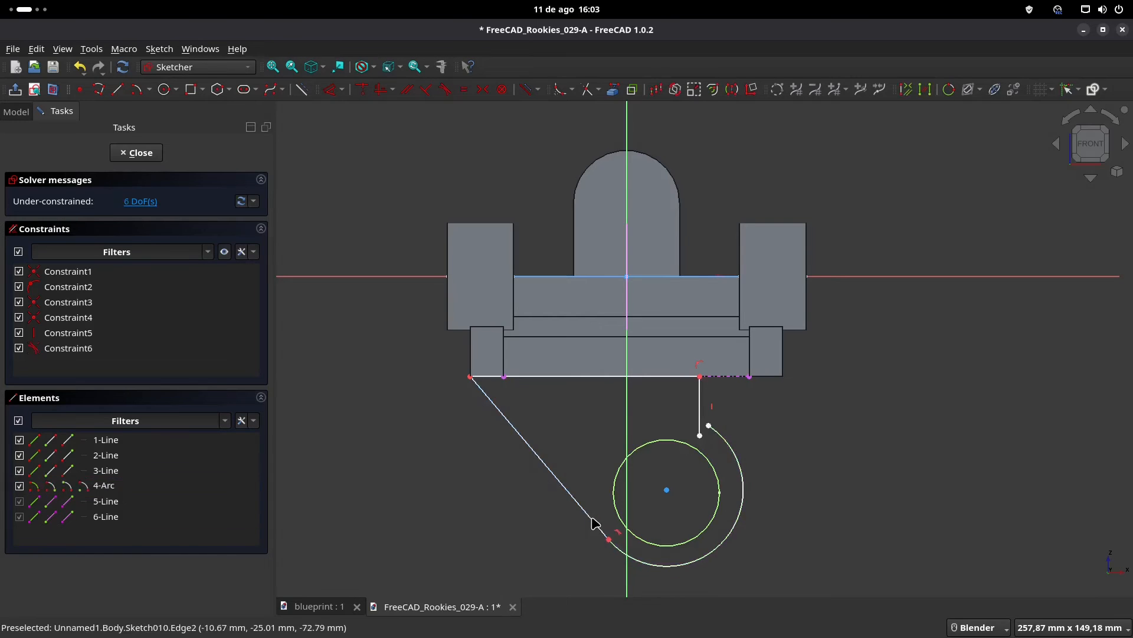
click(575, 369)
drag(710, 426, 738, 494)
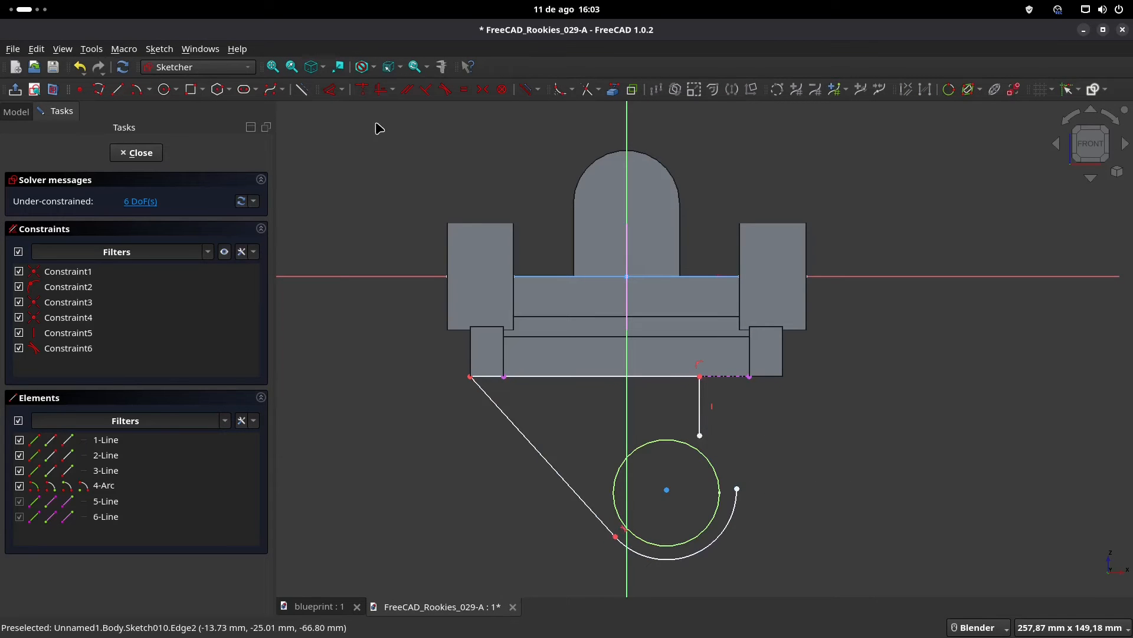
- Check the lower boss's diameter on the blueprint and constrain the arc's radius to 16 mm
click(326, 608)
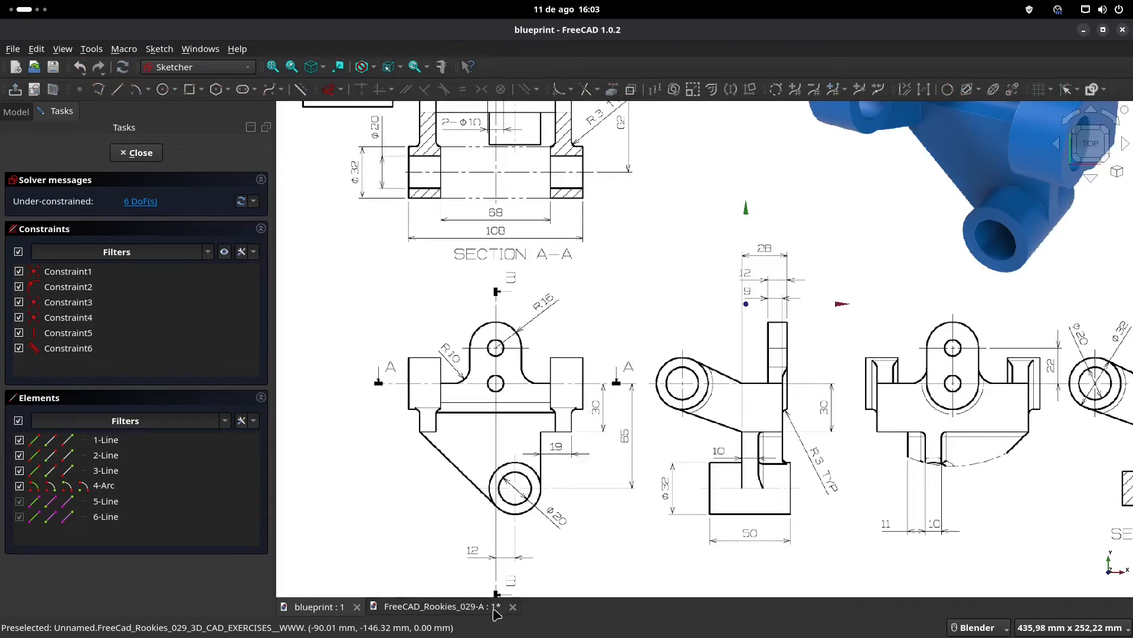
click(447, 608)
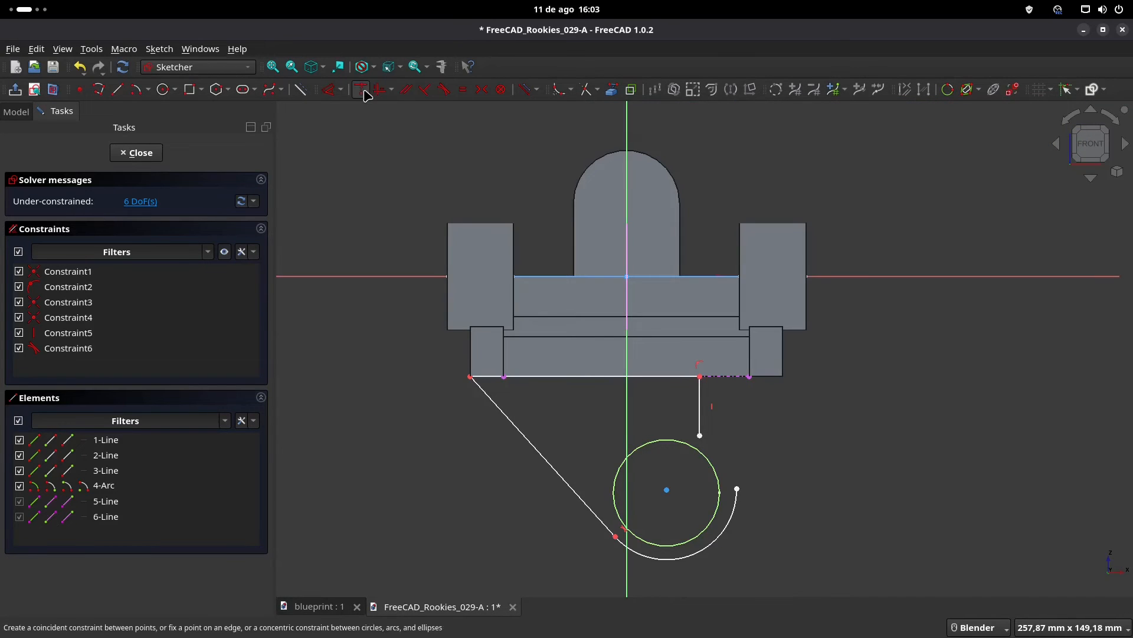
click(728, 533)
click(759, 559)
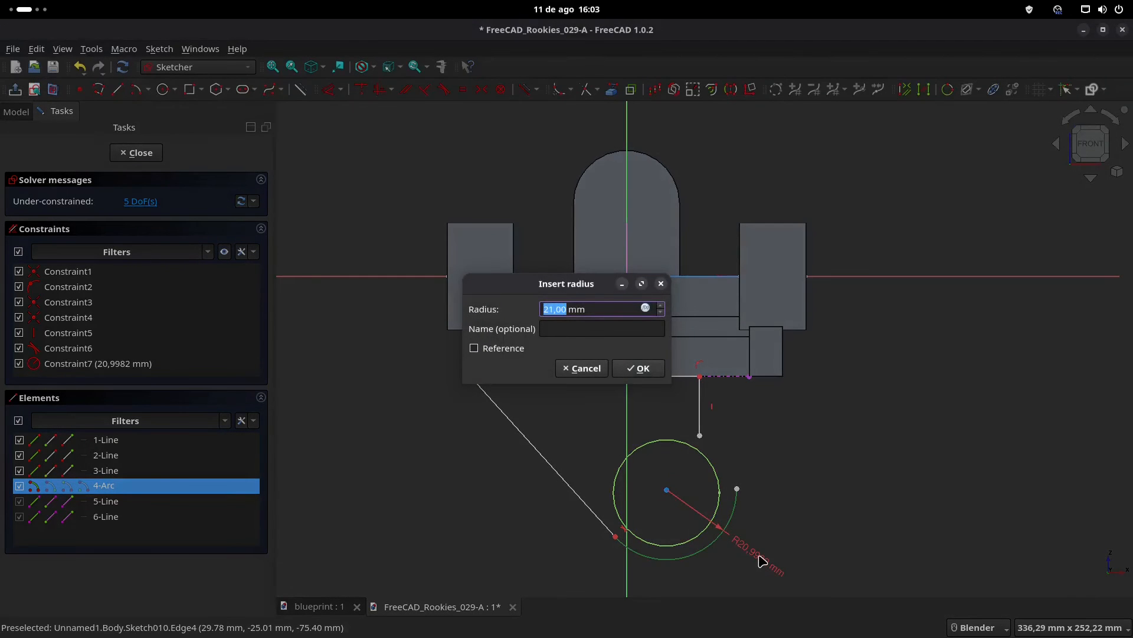
key(Return)
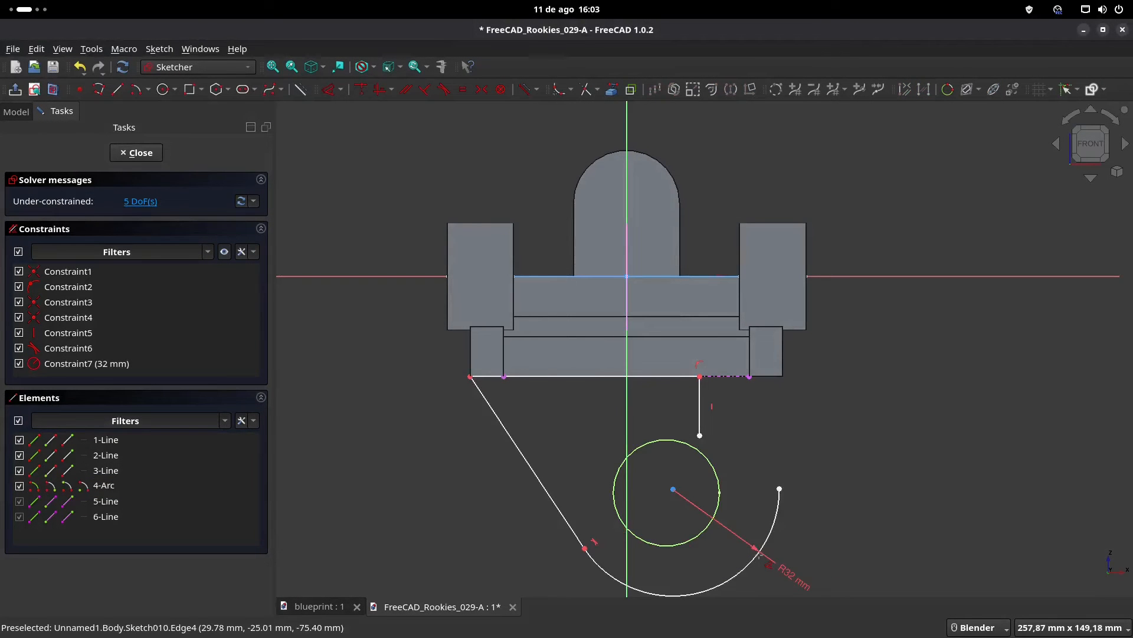
double_click(793, 578)
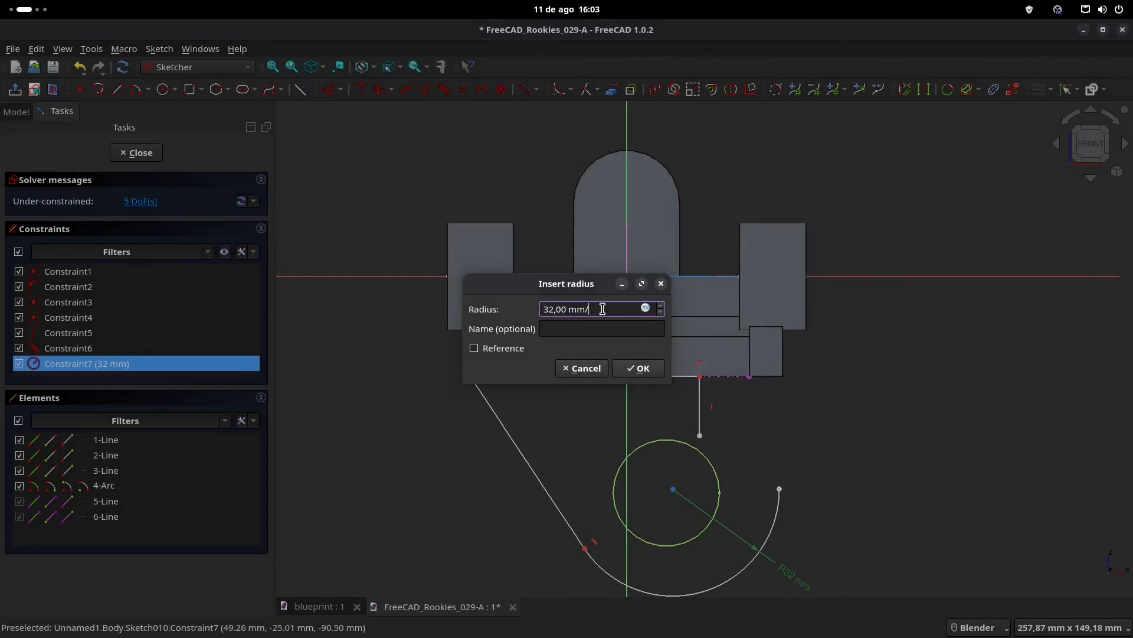
key(Return)
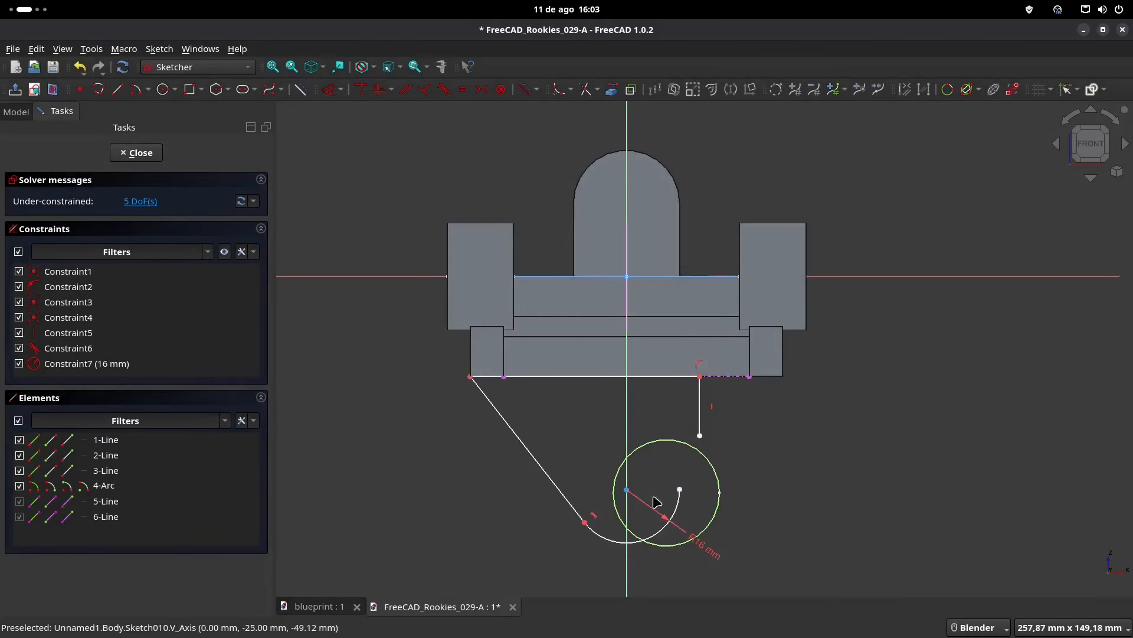
- Shift the arc's centre off the vertical axis and make the arc's free end coincident with the vertical line's lower end
drag(626, 490, 648, 496)
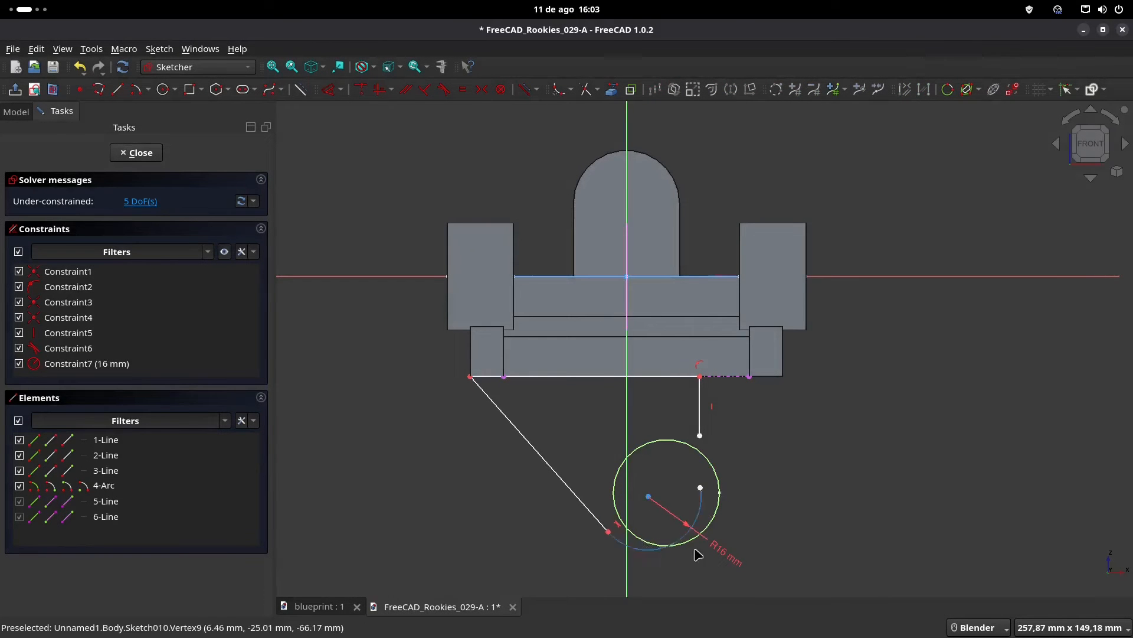
click(701, 437)
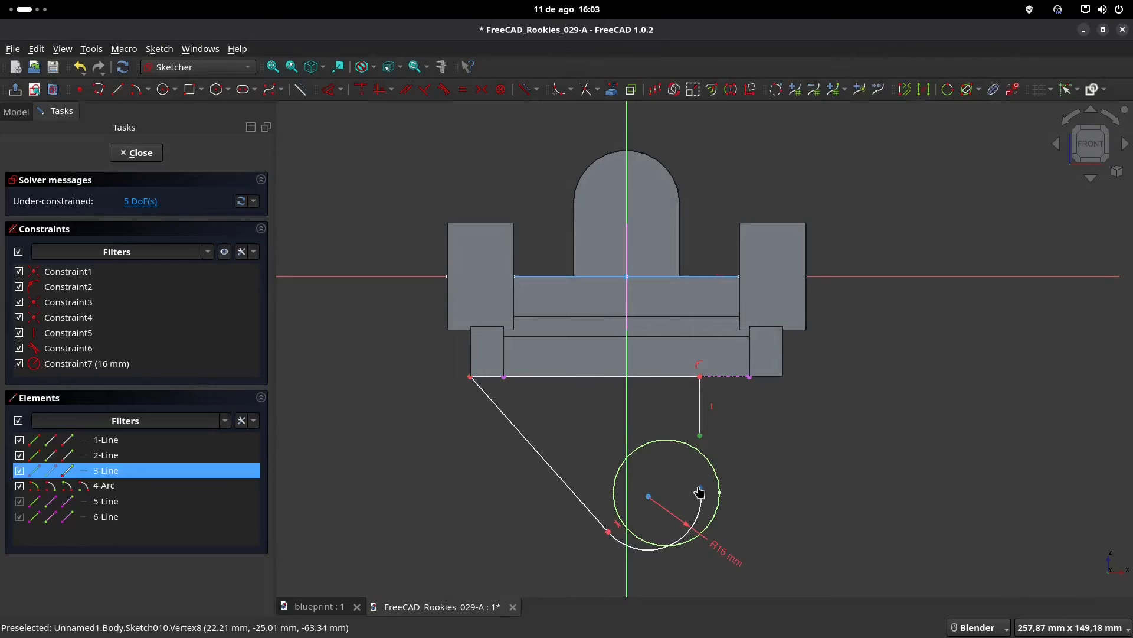
click(699, 491)
click(361, 89)
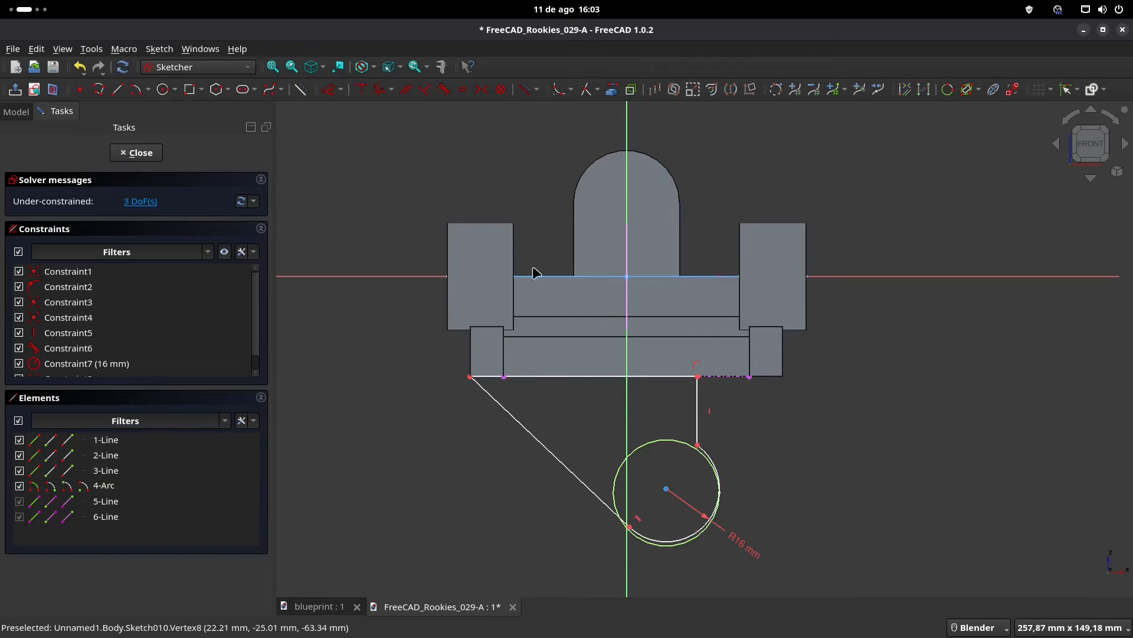
- Make the arc tangent to the vertical line at their shared endpoint
scroll(752, 464, up, 2)
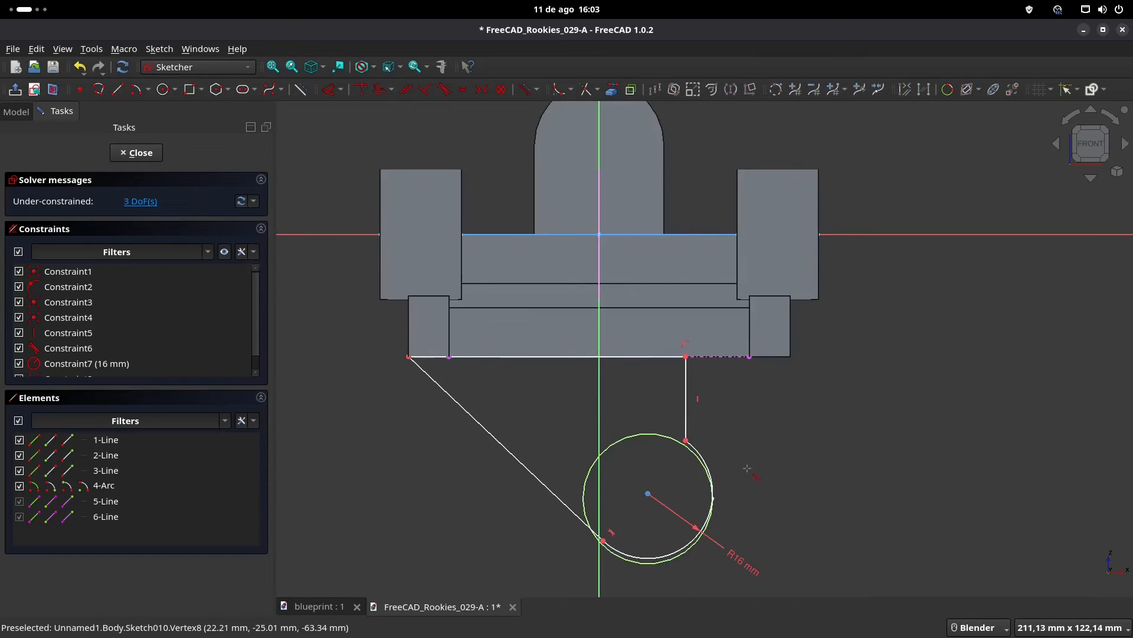
click(697, 449)
click(687, 414)
key(t)
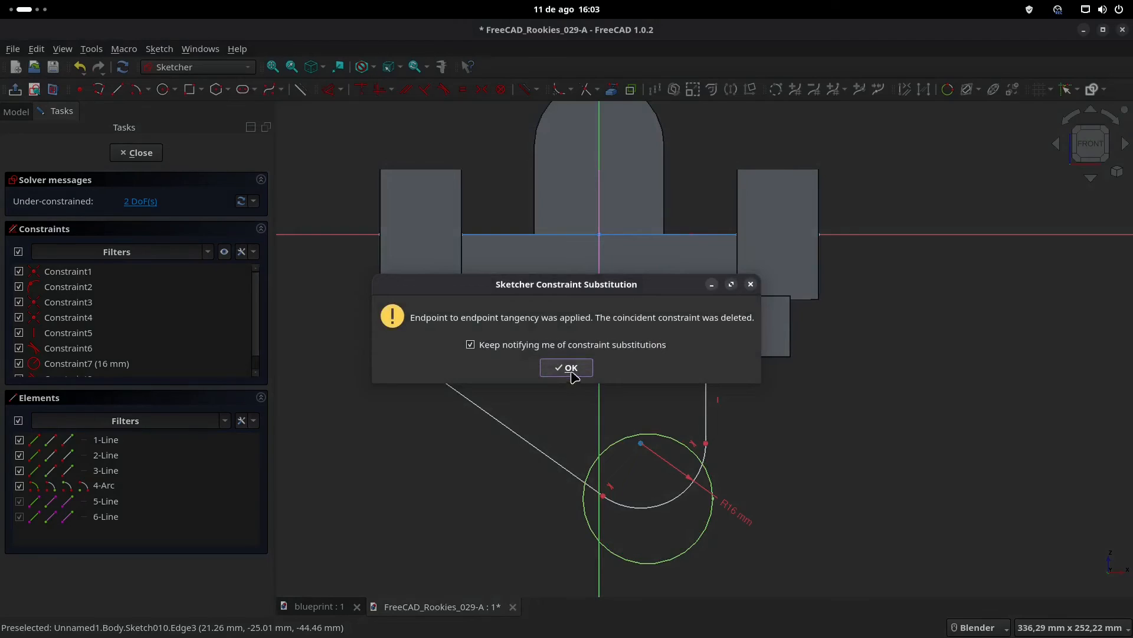
click(569, 366)
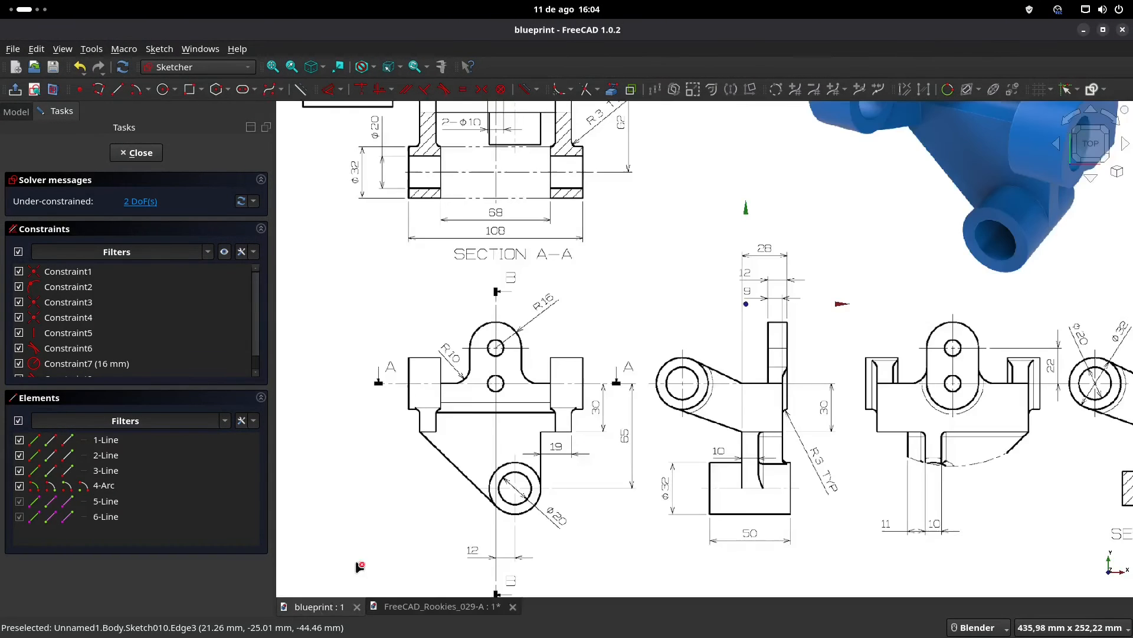
- Look up the lower boss's height on the blueprint and set the arc centre's vertical distance from the horizontal axis to 65 mm
click(319, 607)
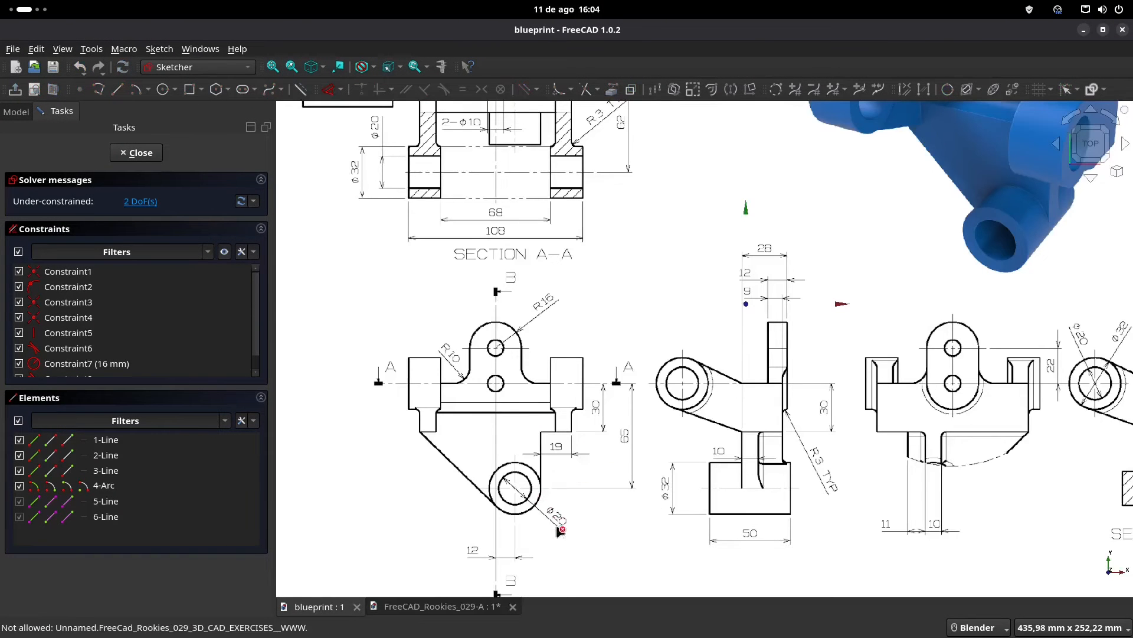
scroll(632, 448, up, 1)
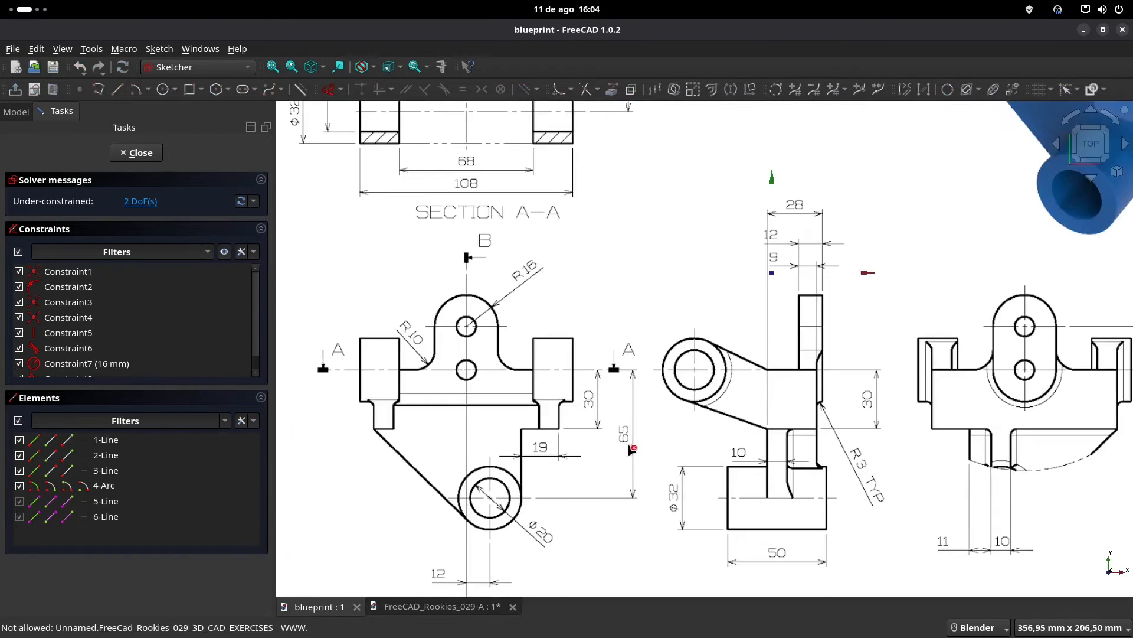
click(440, 607)
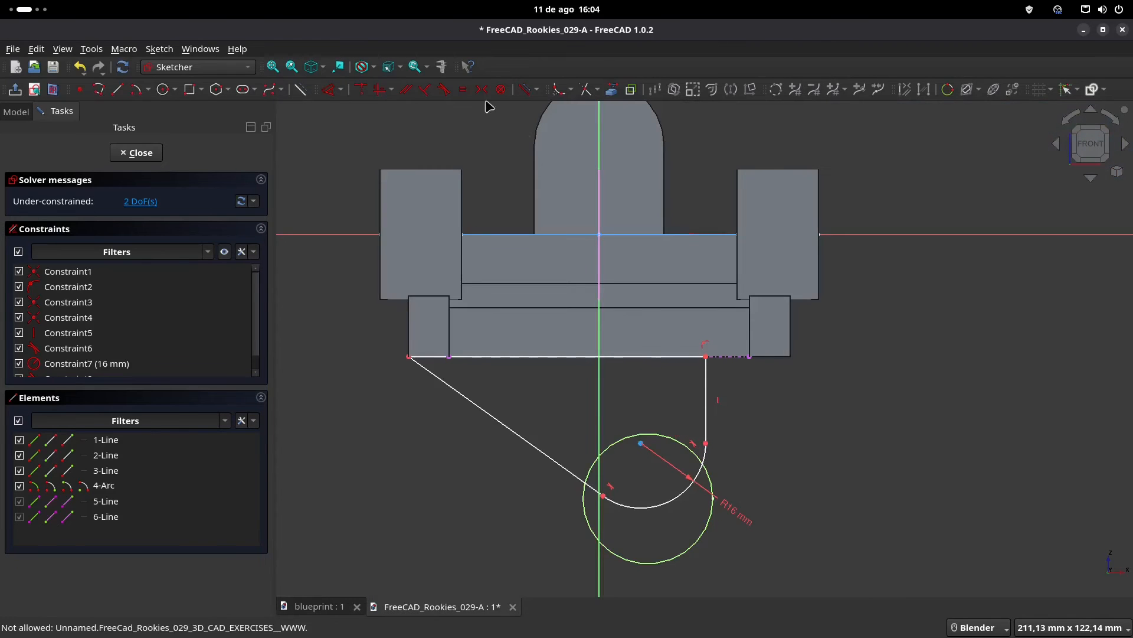
click(642, 443)
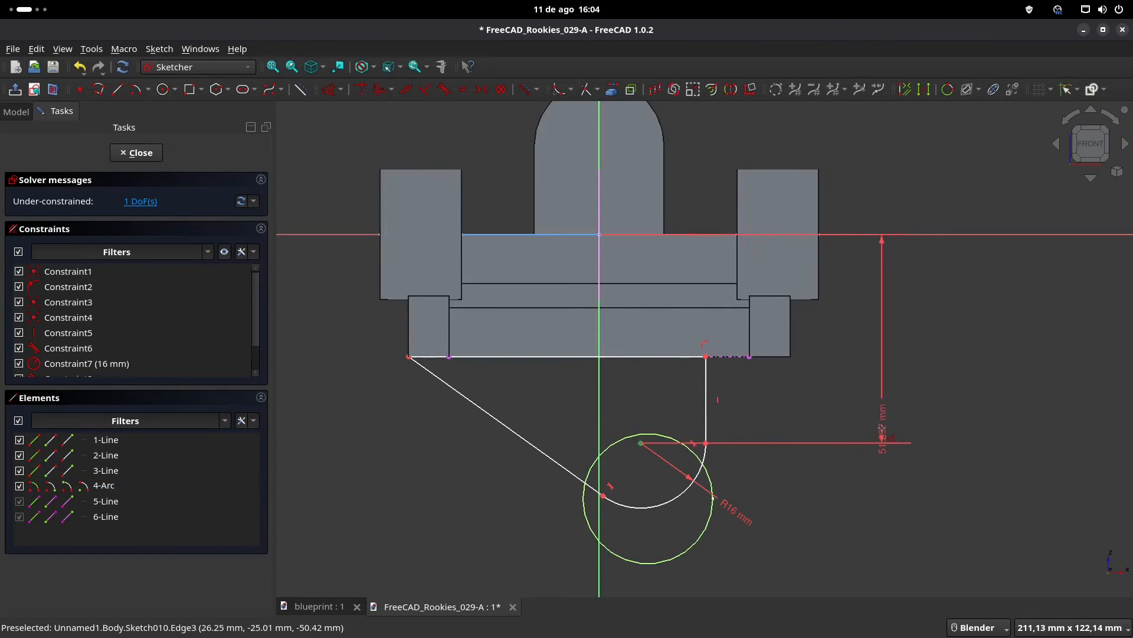
click(883, 434)
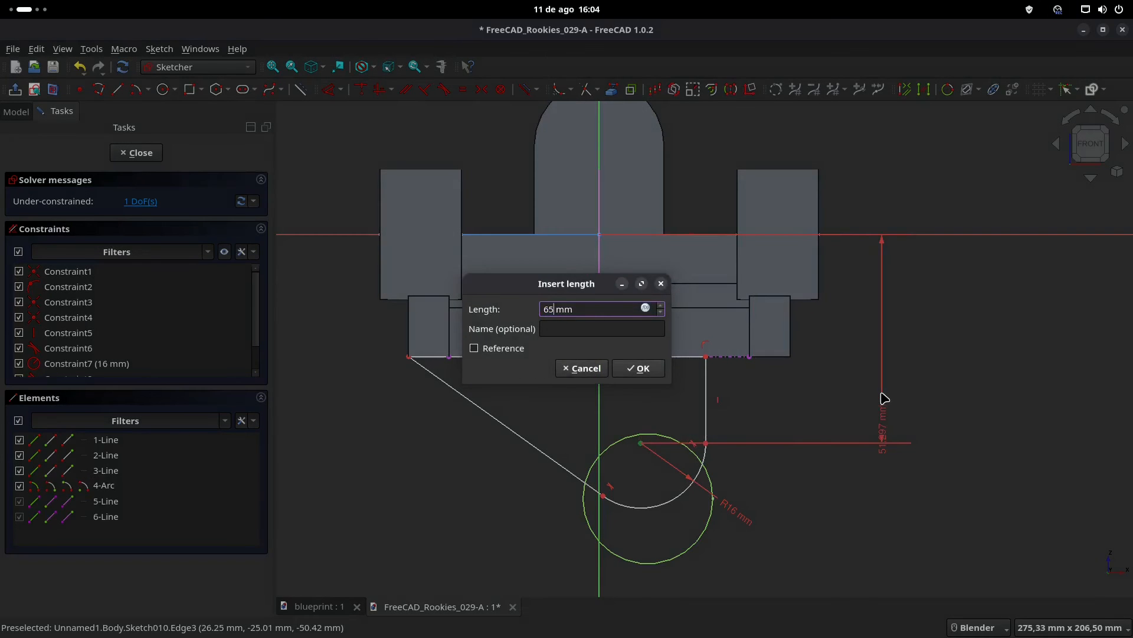
key(Return)
- Set the arc centre's horizontal distance from the vertical axis to 12 mm and close the web sketch
click(648, 499)
click(647, 586)
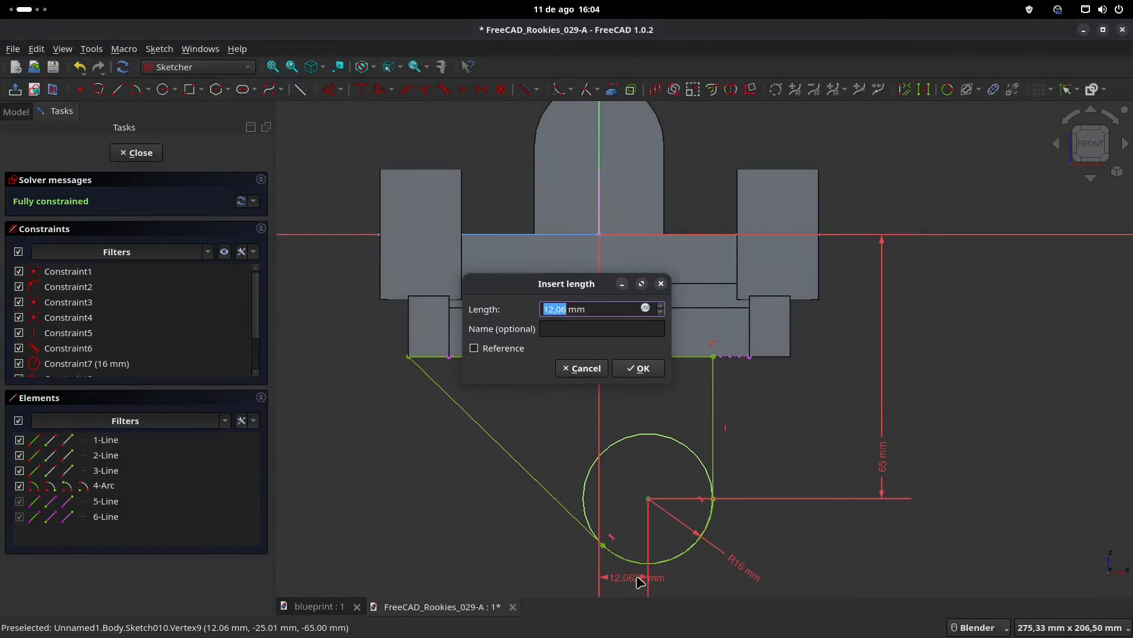
text(12)
key(Return)
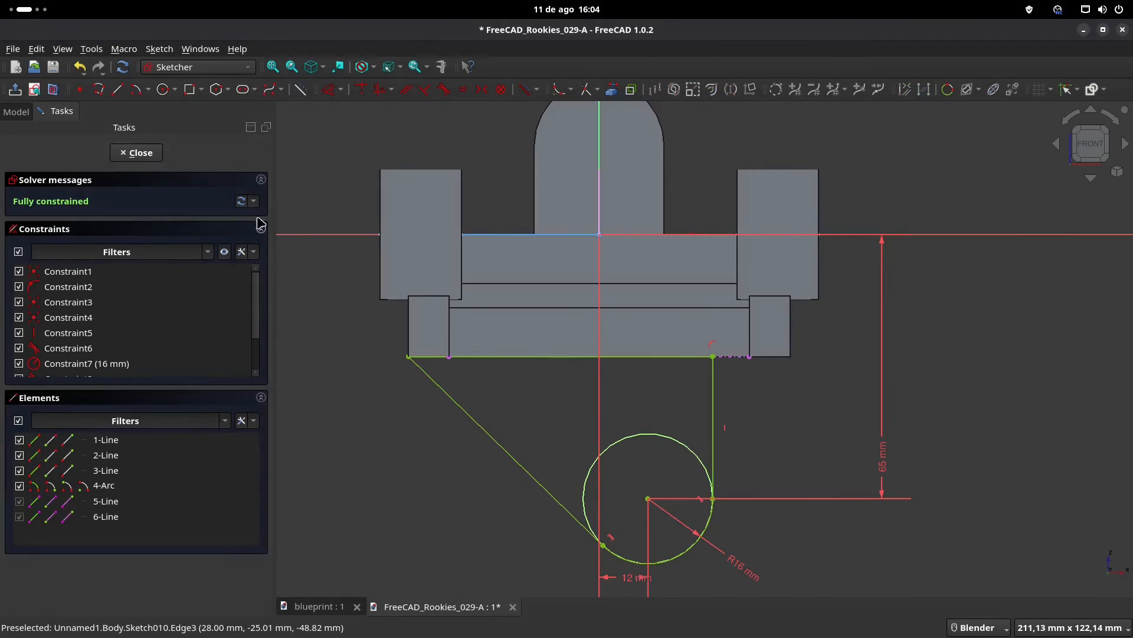
click(143, 155)
- Examine the blueprint's side view and 3D picture for the lower web's thickness and its position on the base
mouse_move(653, 450)
middle_down()
mouse_move(690, 458)
mouse_move(713, 400)
mouse_move(610, 400)
mouse_move(584, 467)
middle_up()
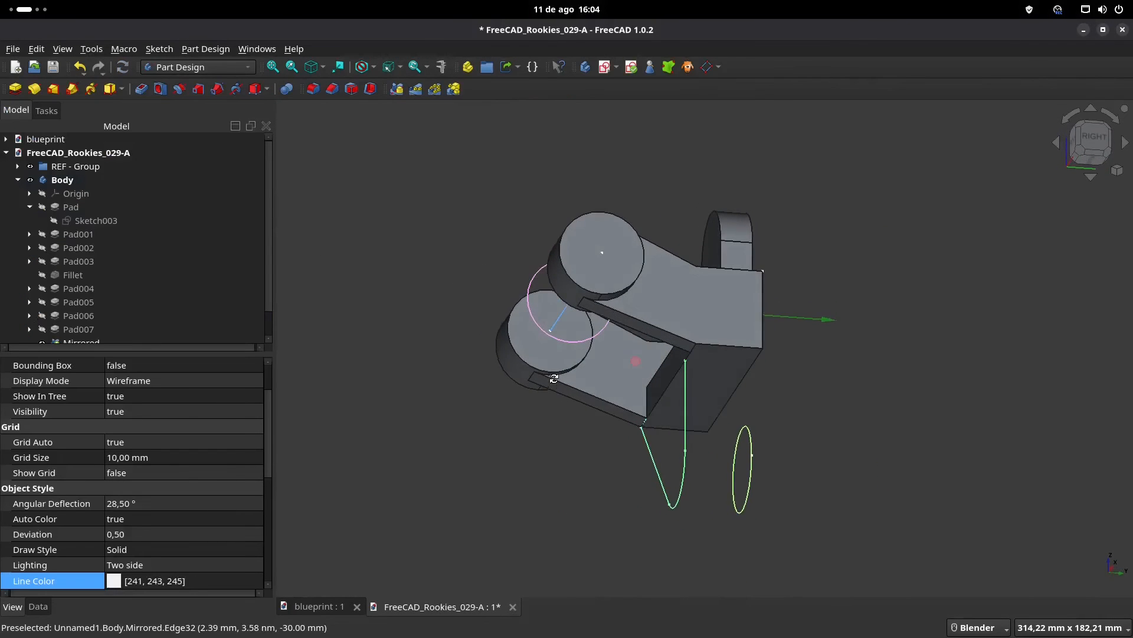
click(329, 608)
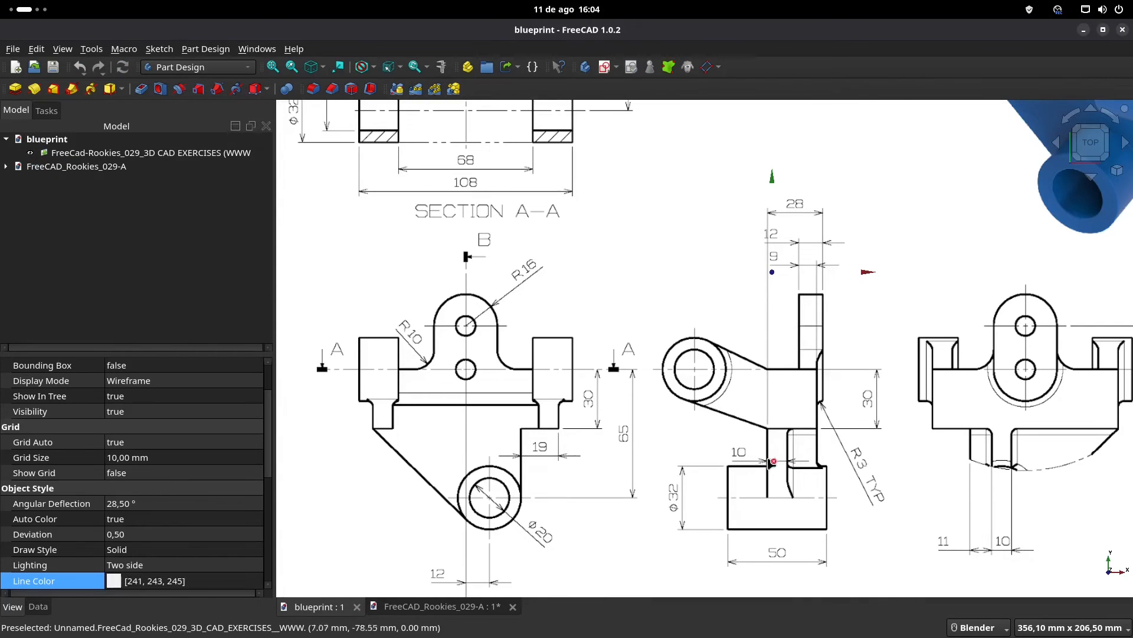
shift+middle_drag(765, 465, 664, 523)
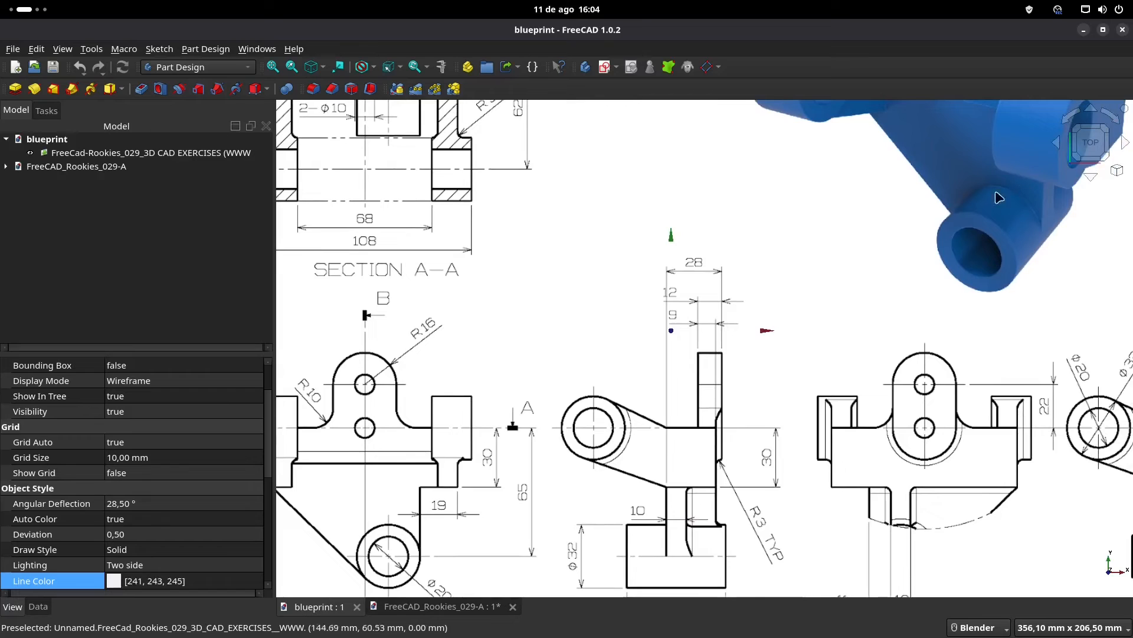
click(438, 607)
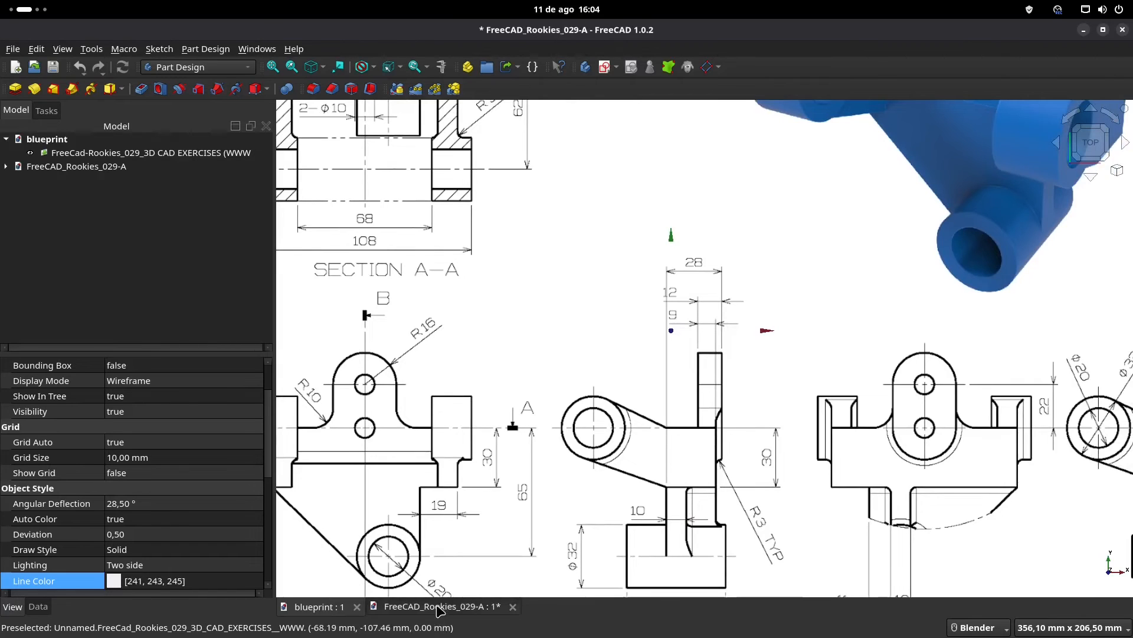
- Pad the lower web sketch 10 mm in the reversed direction
click(14, 88)
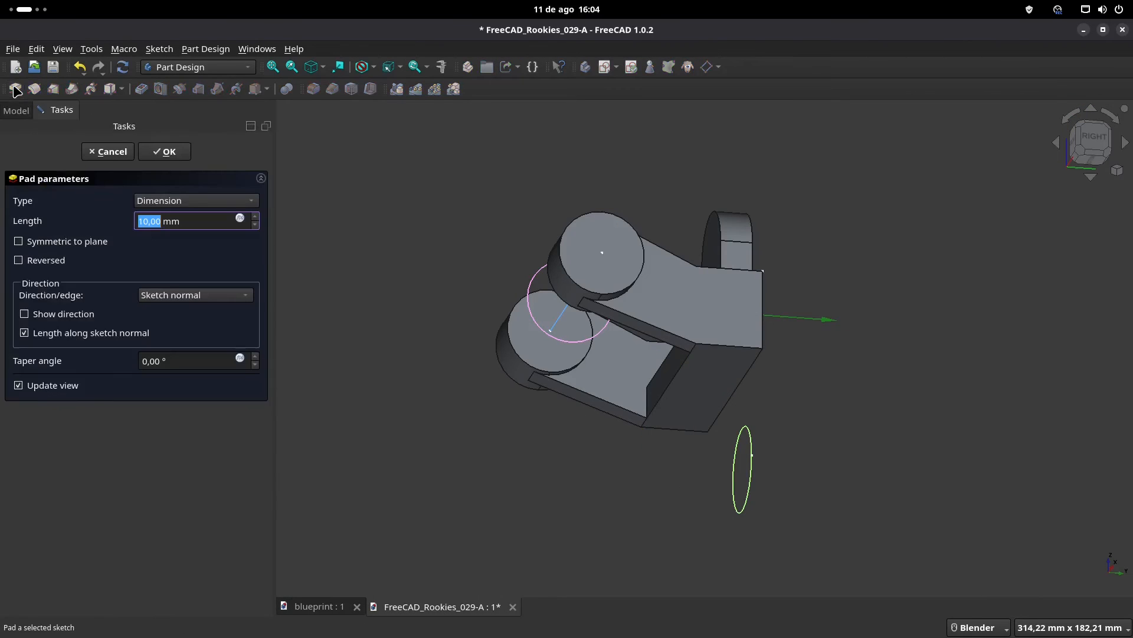
click(18, 260)
click(166, 152)
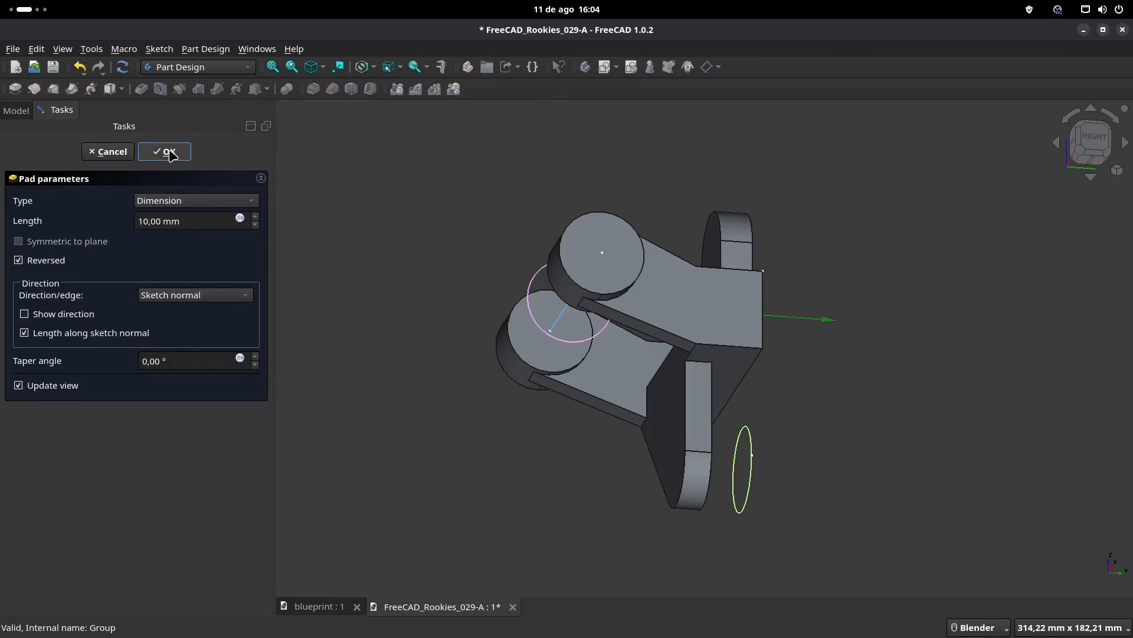
middle_drag(567, 390, 737, 469)
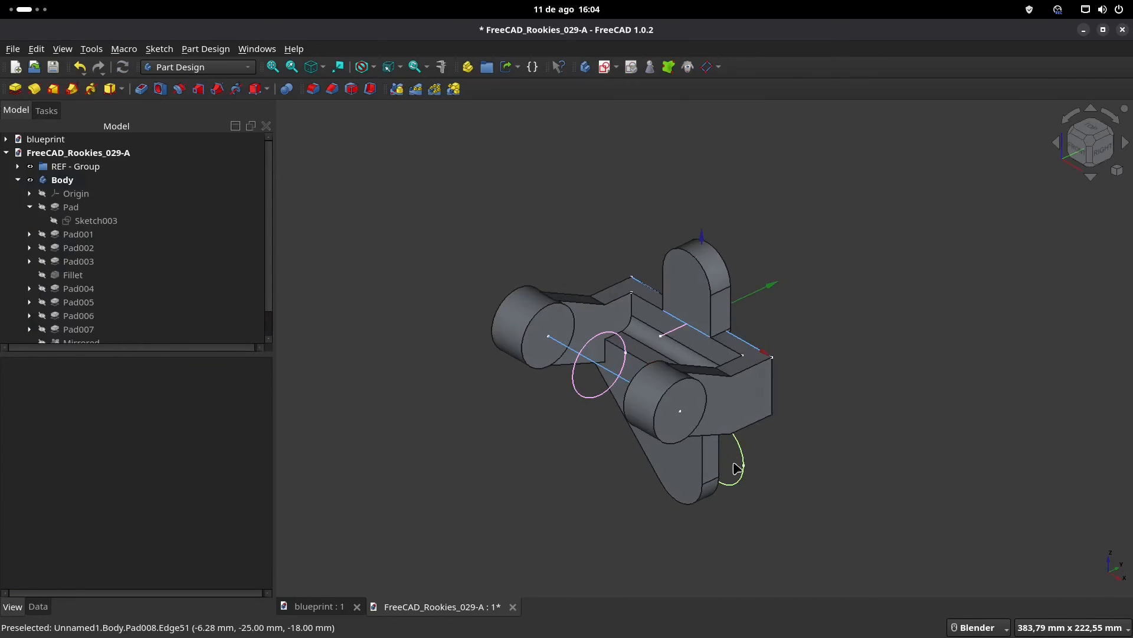
scroll(734, 466, up, 2)
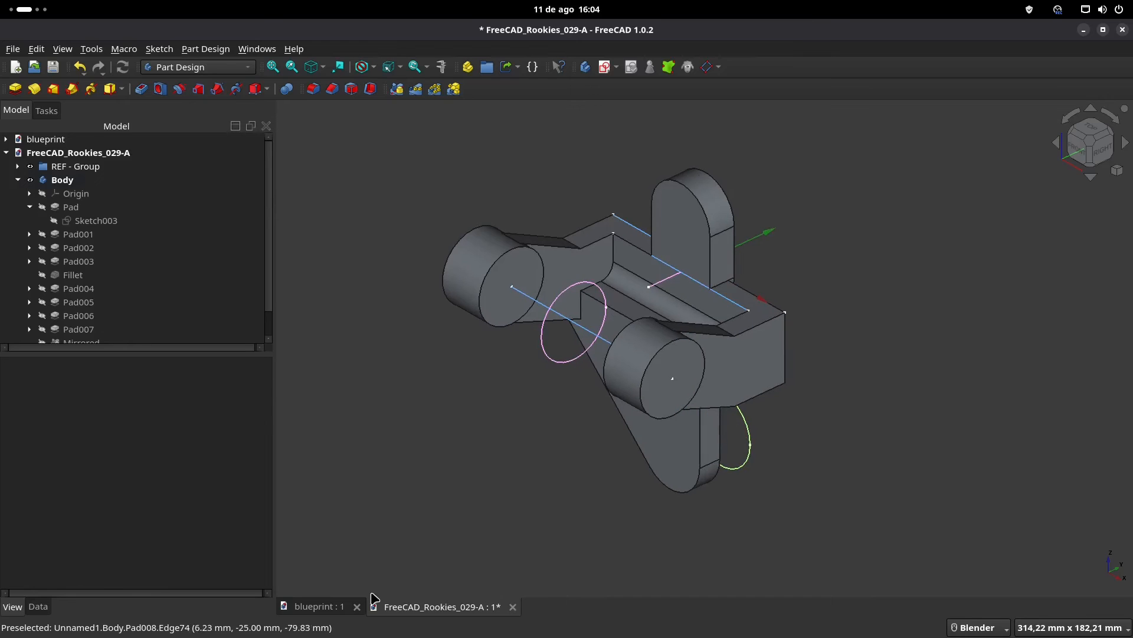
- Examine the blueprint's rear and side views for the width and offset of the rib on the lower web
click(321, 606)
scroll(709, 475, down, 2)
mouse_move(709, 476)
shift+middle_down()
mouse_move(693, 417)
mouse_move(601, 399)
shift+middle_up()
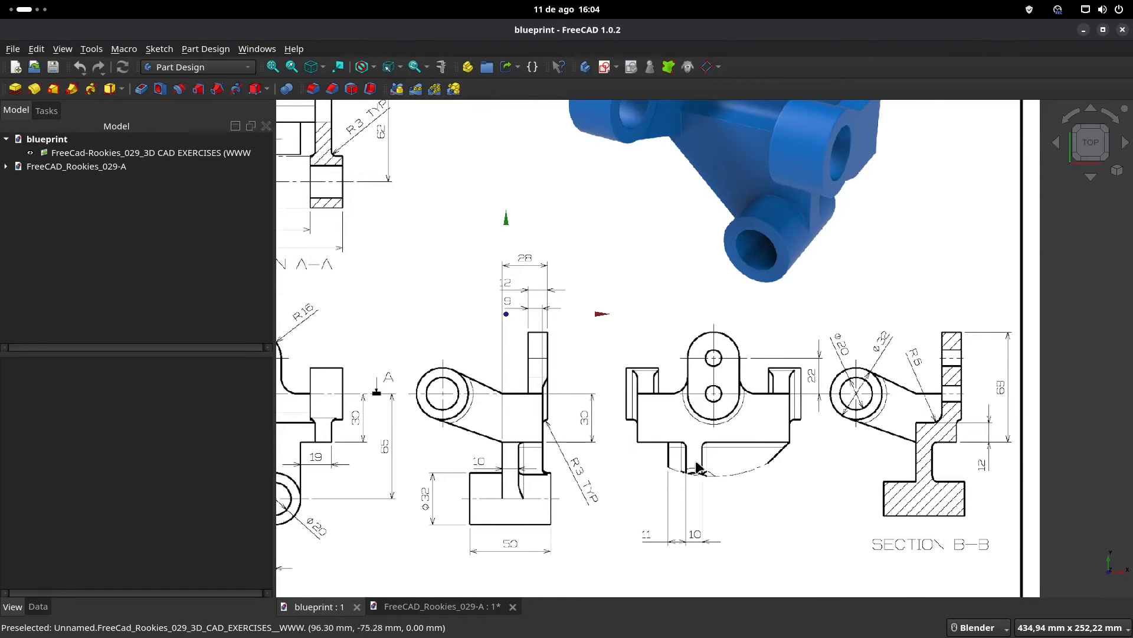
scroll(698, 464, up, 2)
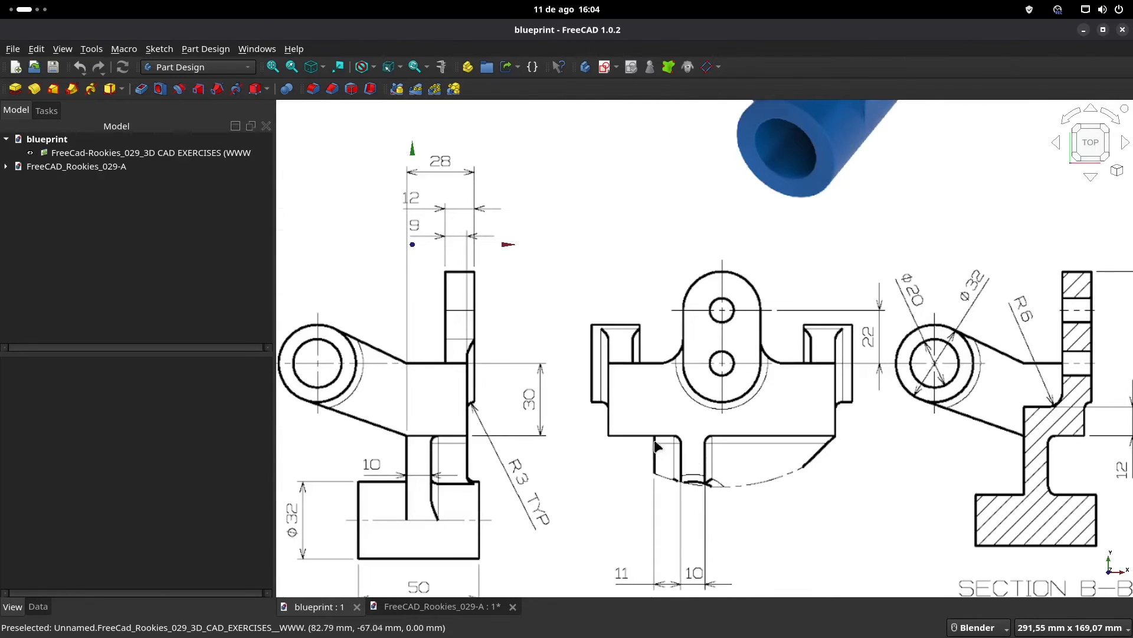
scroll(661, 459, down, 1)
shift+middle_drag(685, 479, 665, 435)
click(437, 611)
- Start a sketch on the lower web's rear face and project the base's bottom edge and the web's vertical edge as external geometry
click(720, 420)
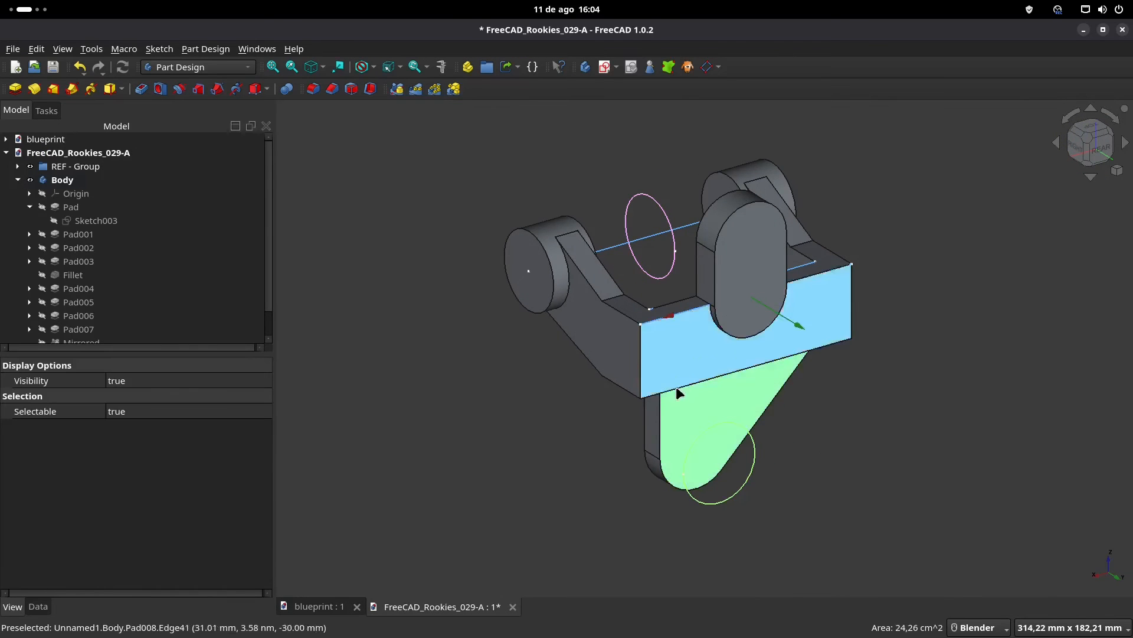
middle_drag(677, 388, 662, 312)
click(605, 67)
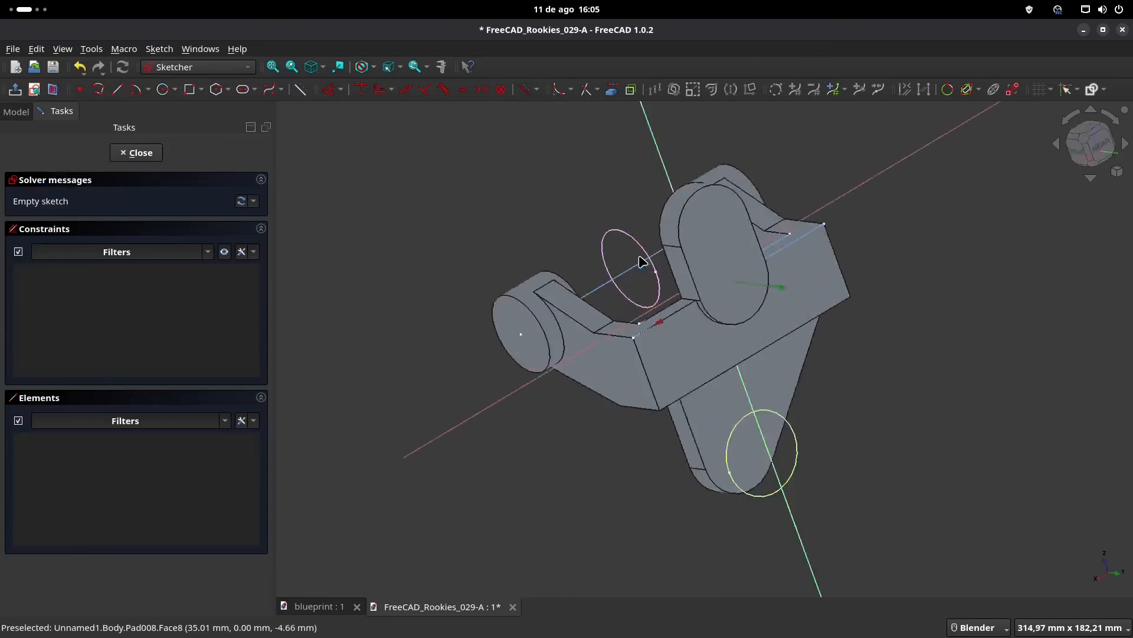
scroll(720, 278, up, 1)
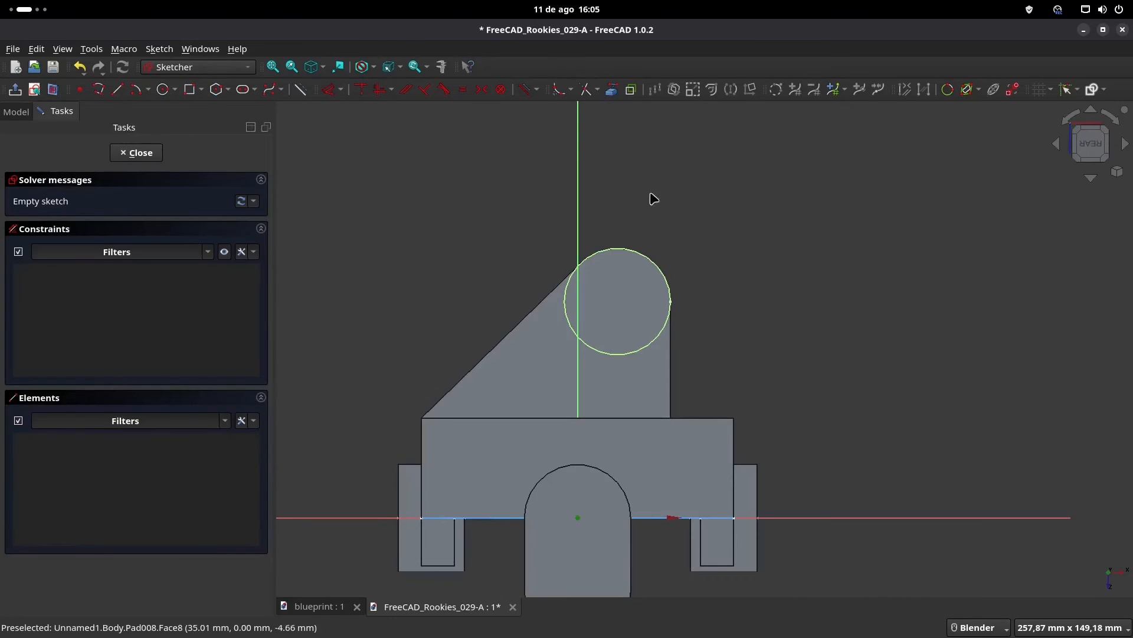
click(612, 89)
click(644, 417)
click(670, 381)
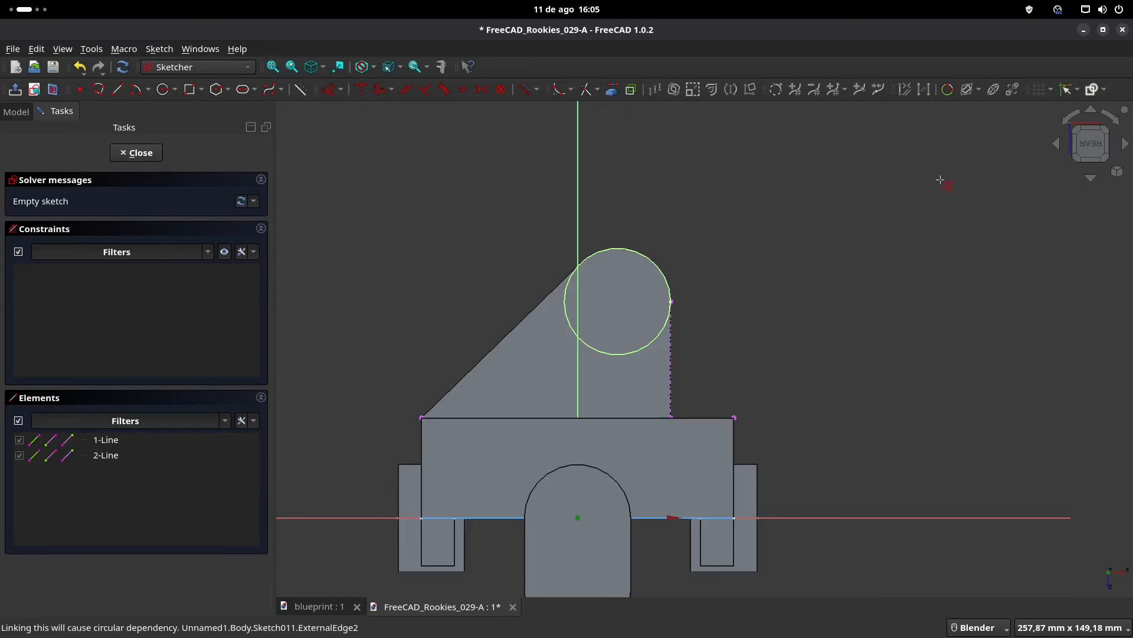
- Turn the sketch view upright and draw a narrow rectangle about 35 mm tall from the base's bottom edge down the web
click(1070, 122)
click(1070, 122)
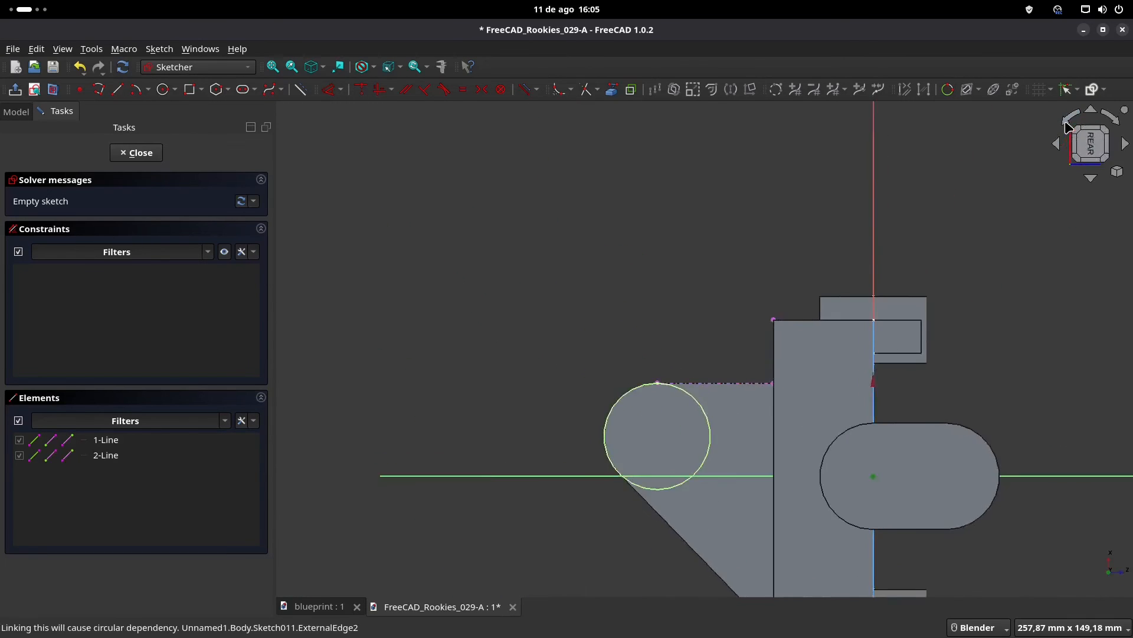
click(1070, 122)
click(1070, 121)
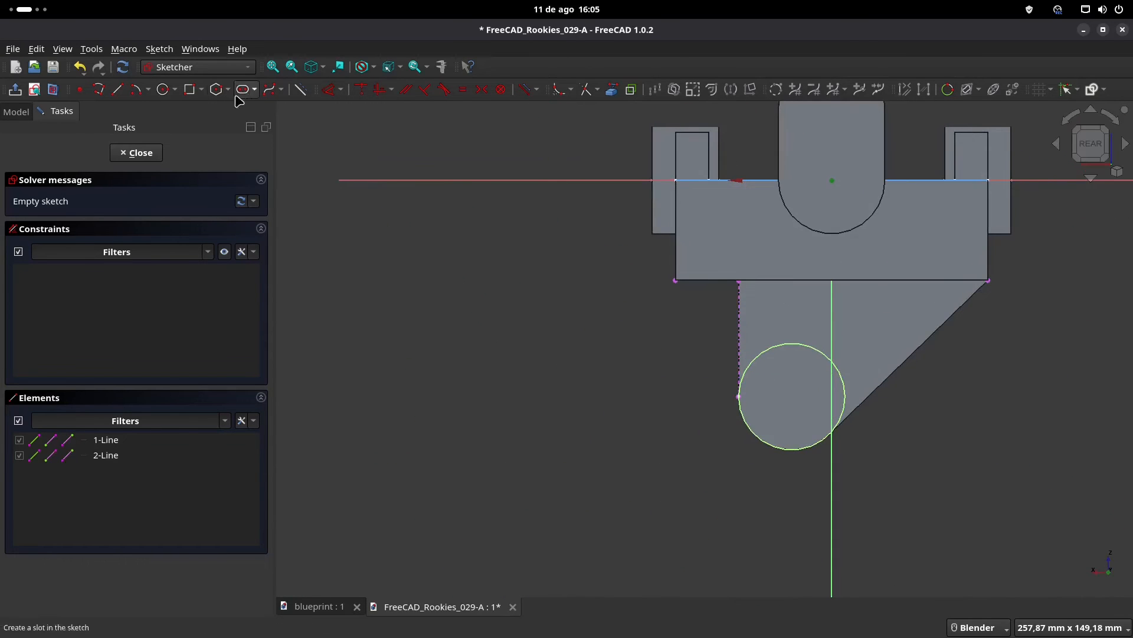
click(189, 89)
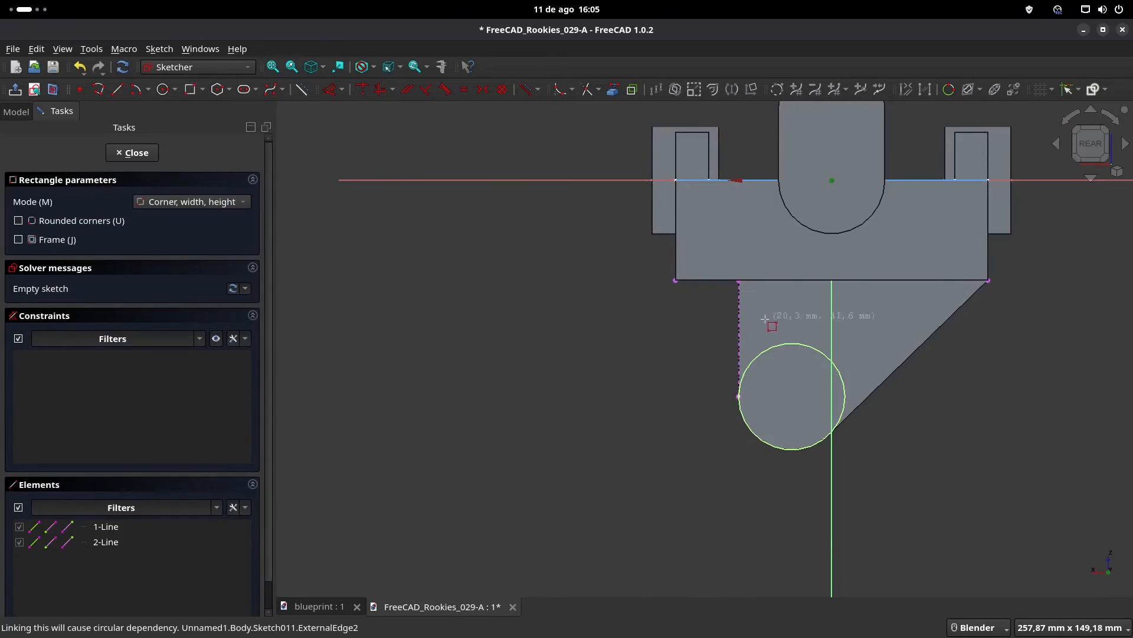
click(769, 279)
click(800, 397)
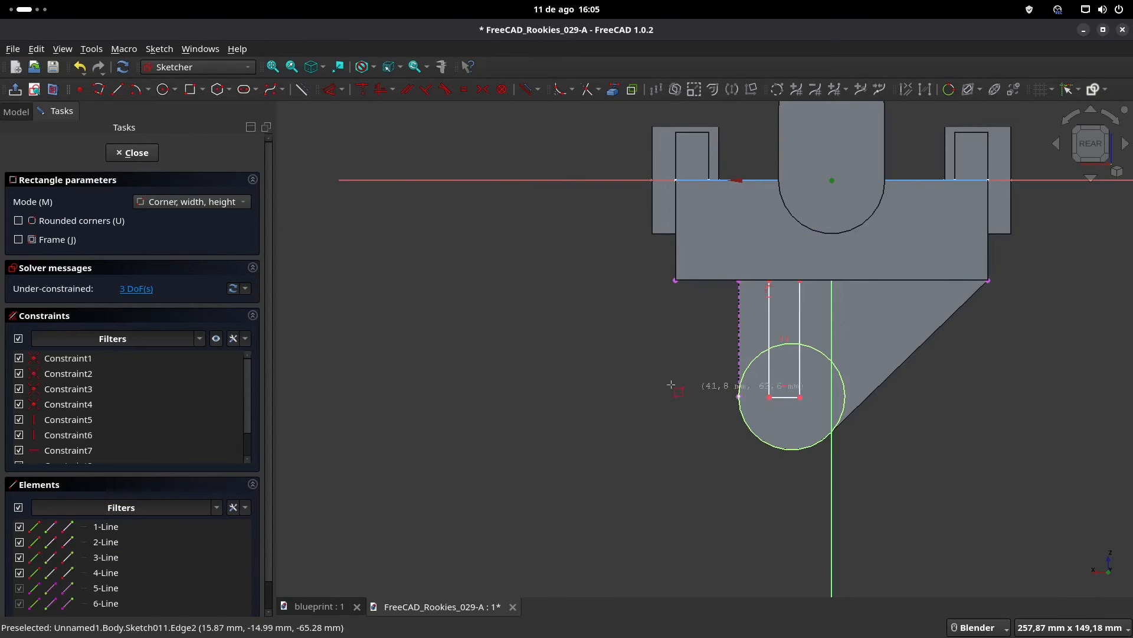
key(Escape)
scroll(589, 372, up, 2)
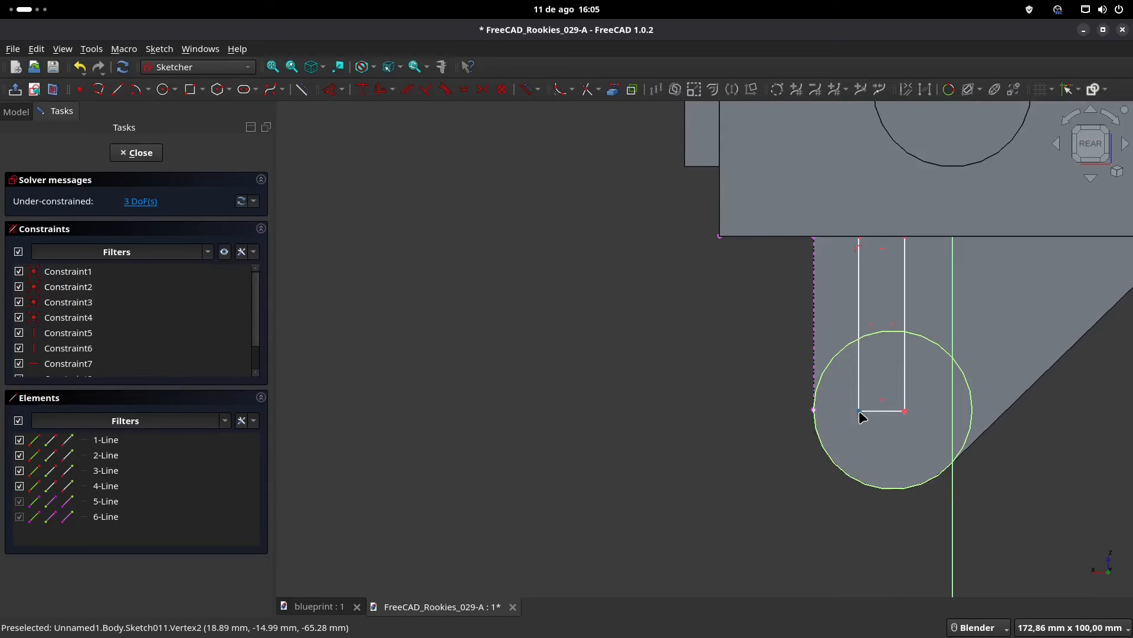
click(814, 411)
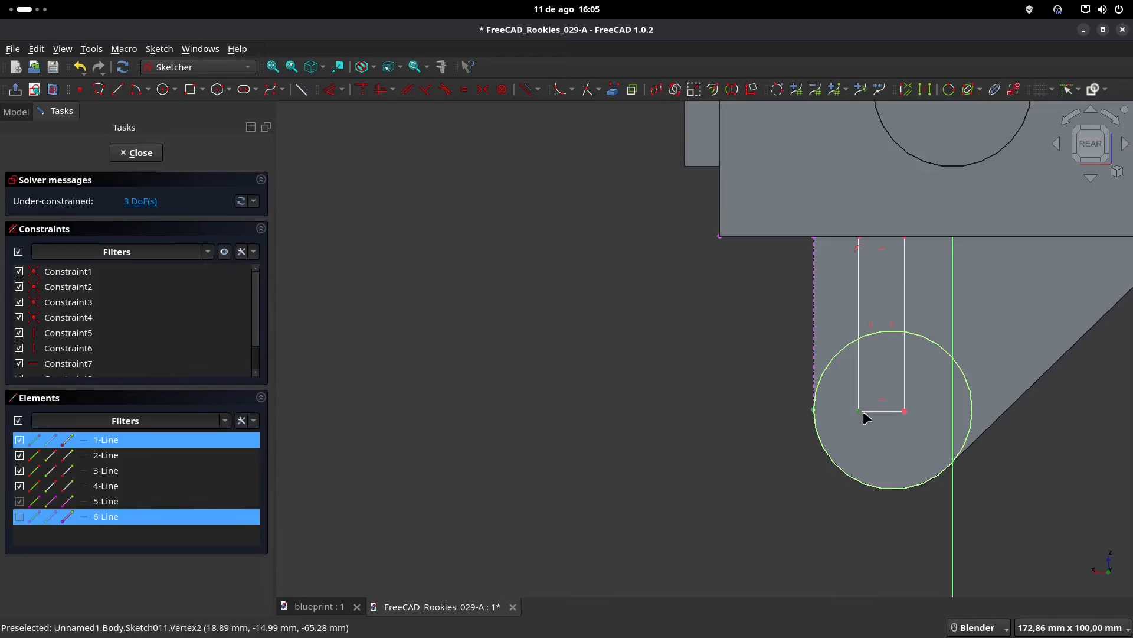
key(Escape)
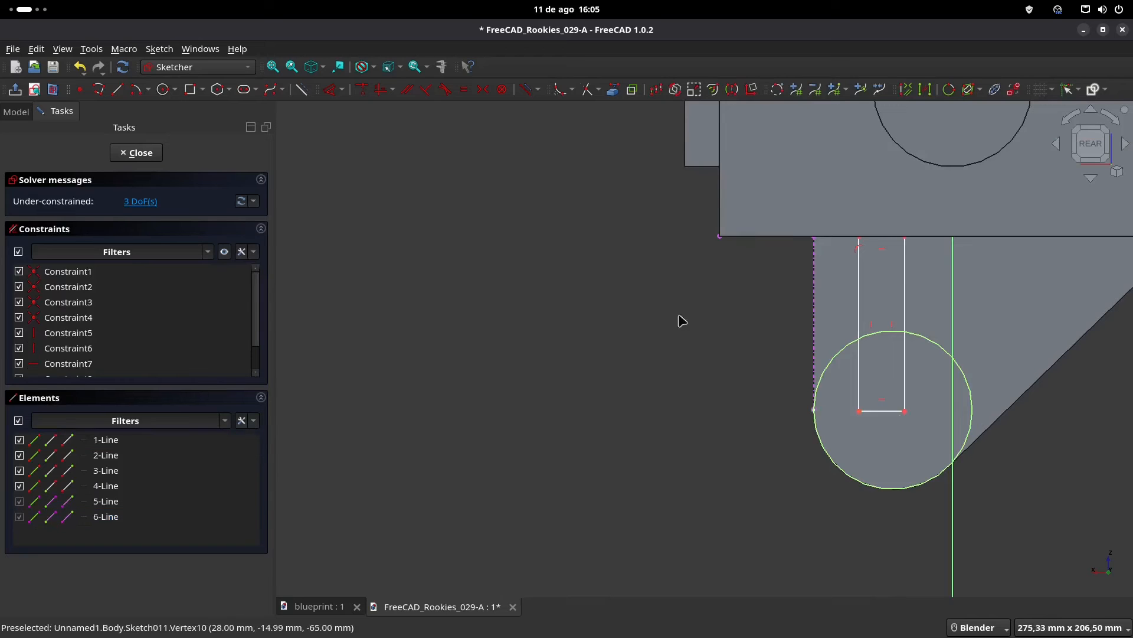
- Project the arc of the web's rounded end as external geometry and section the view at the sketch plane
click(613, 92)
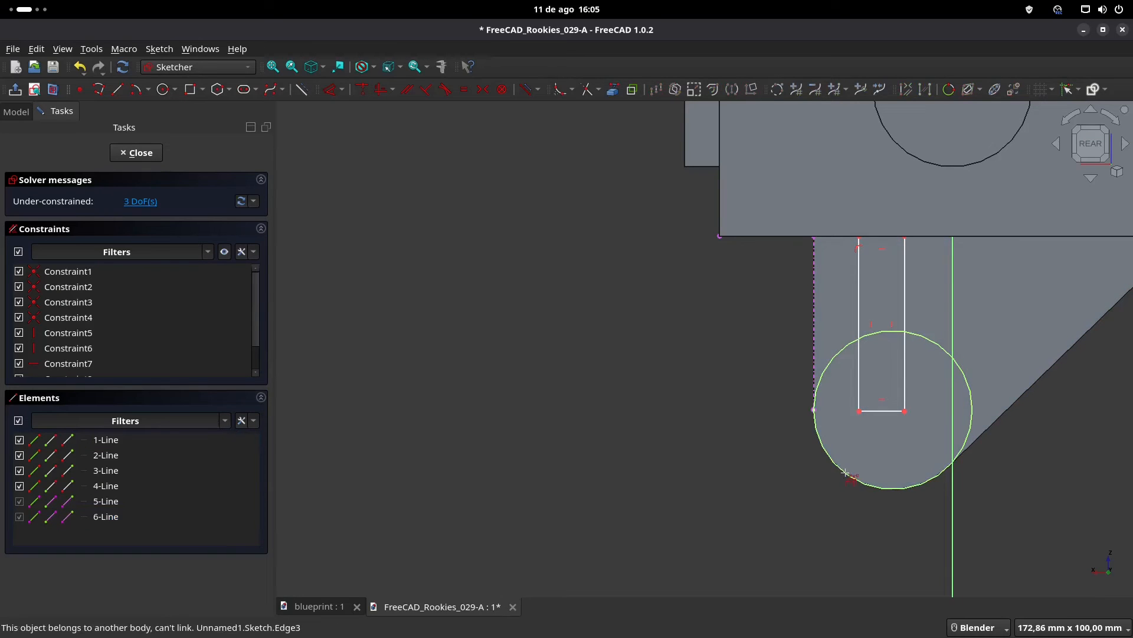
mouse_move(935, 490)
middle_down()
mouse_move(853, 498)
mouse_move(943, 473)
mouse_move(942, 443)
mouse_move(916, 402)
mouse_move(909, 354)
mouse_move(921, 314)
middle_up()
click(929, 444)
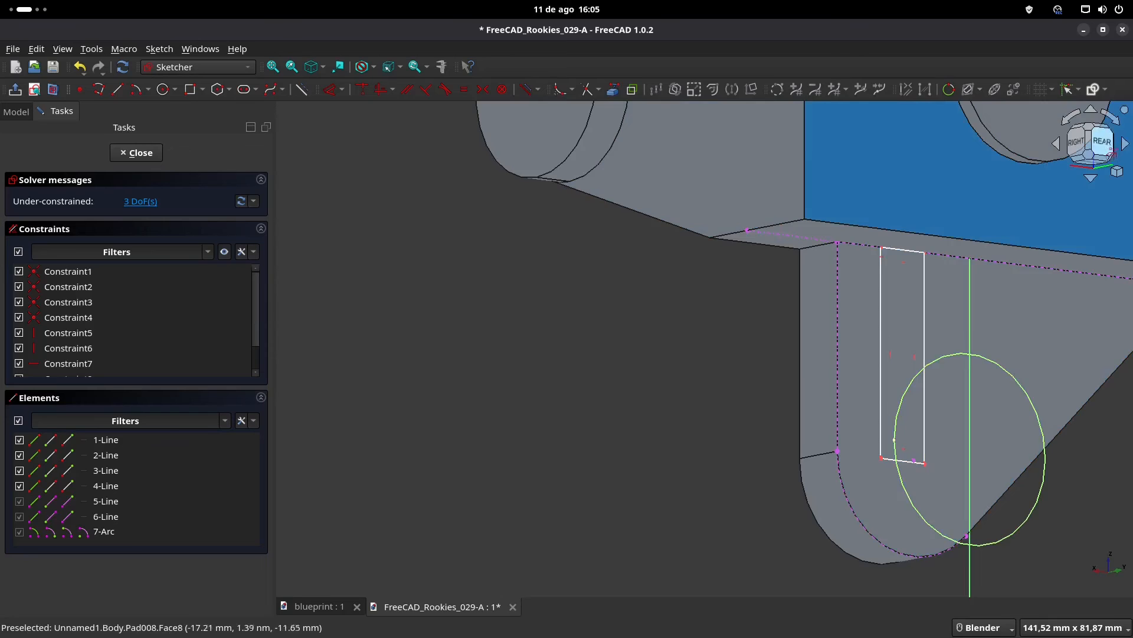
click(1101, 142)
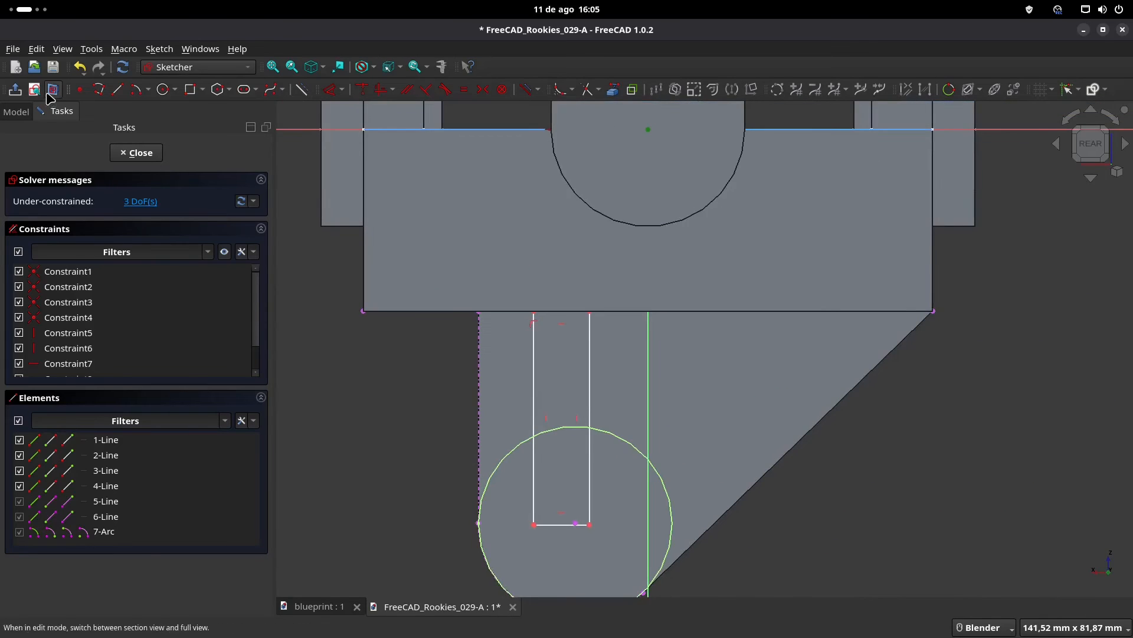
click(52, 89)
shift+middle_drag(605, 407, 654, 345)
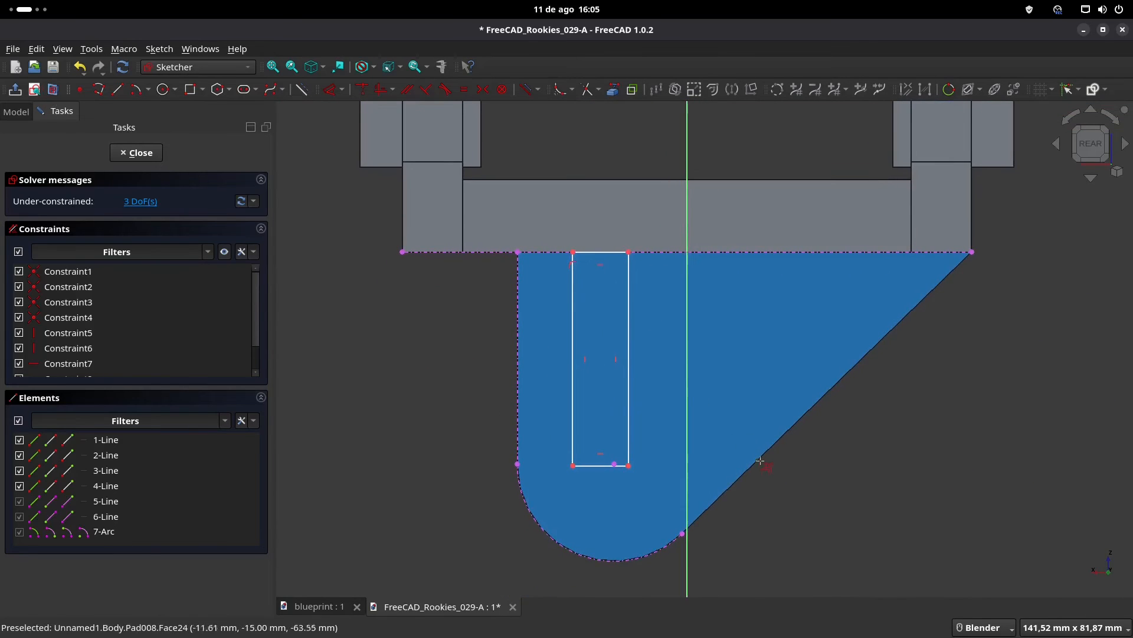
- Constrain the rectangle's lower edge to pass through the centre of the web's projected arc
drag(594, 466, 602, 478)
click(607, 475)
click(616, 469)
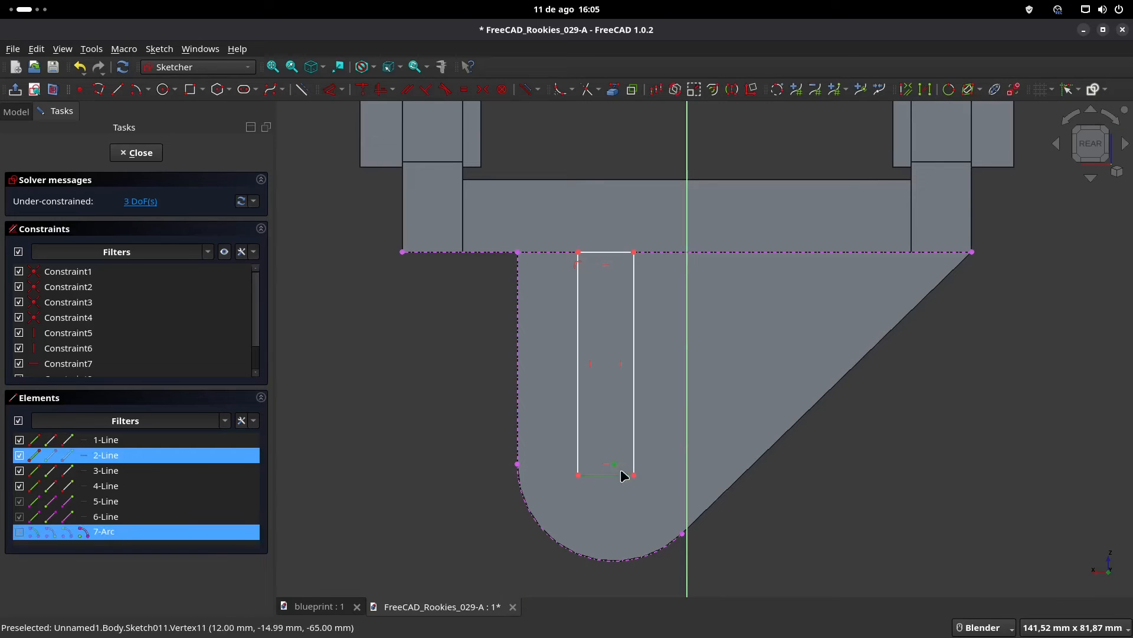
click(363, 90)
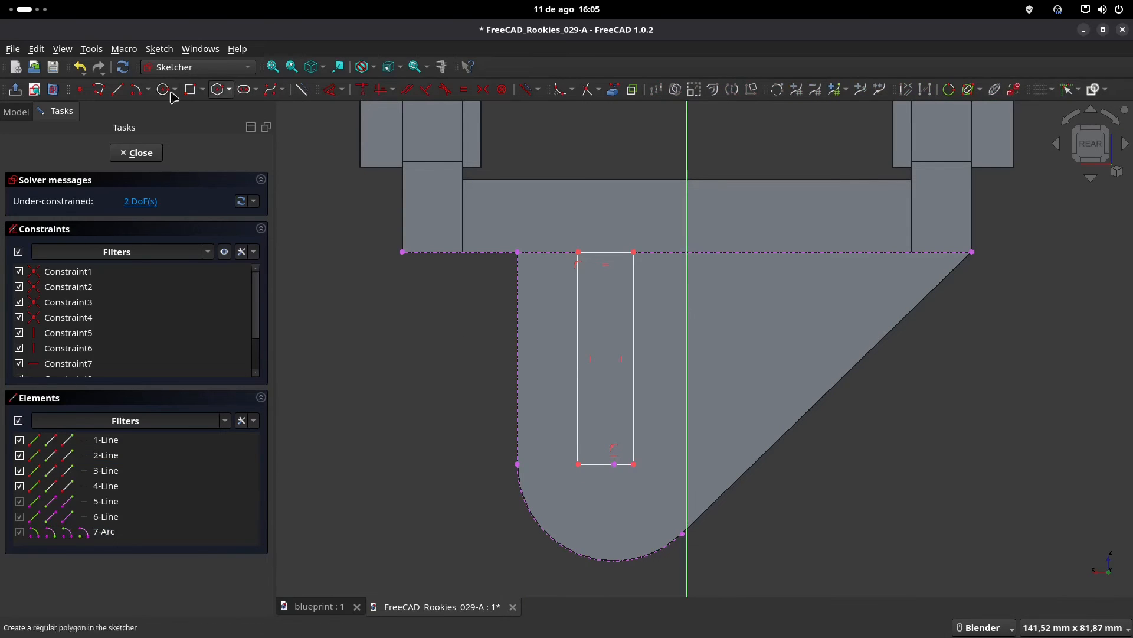
- Set the rectangle's width to 10 mm
click(333, 94)
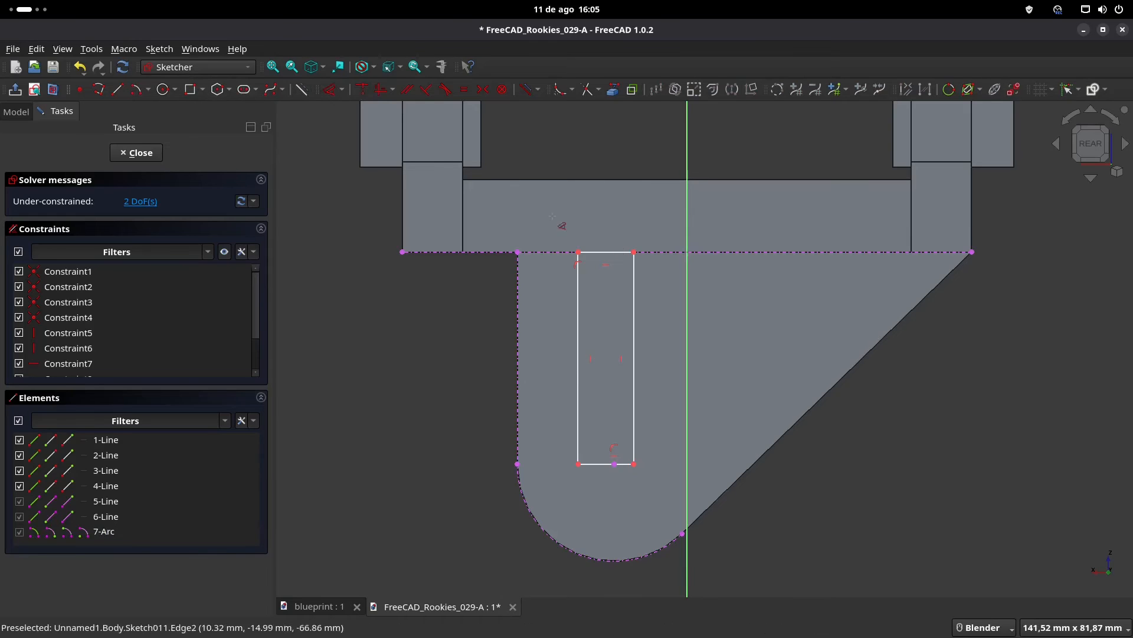
click(595, 258)
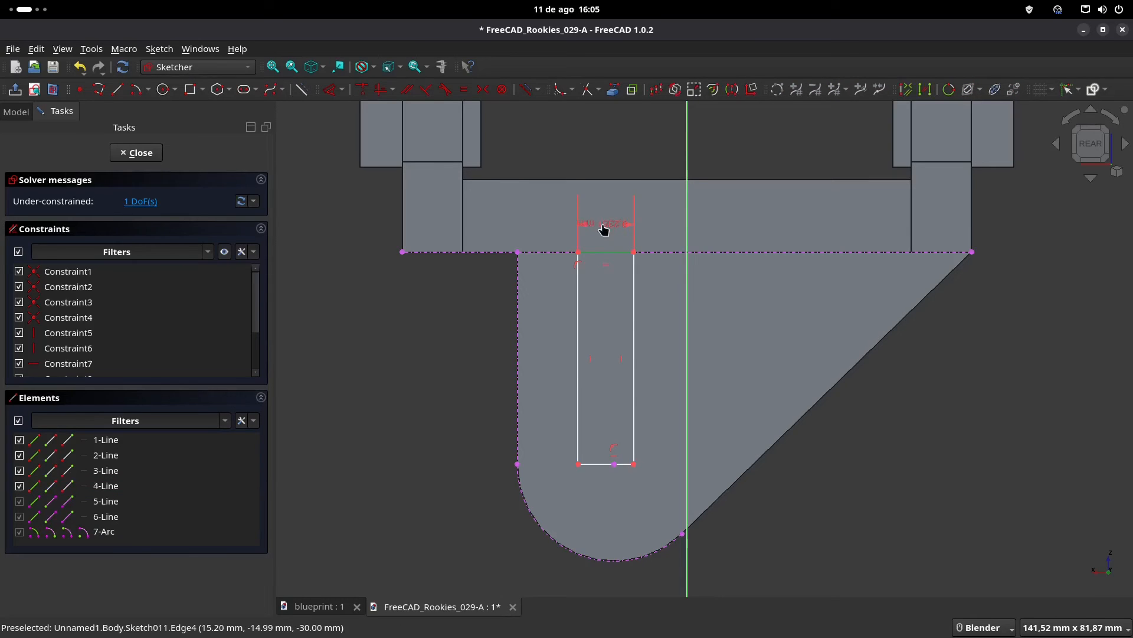
click(604, 230)
text(10)
key(Return)
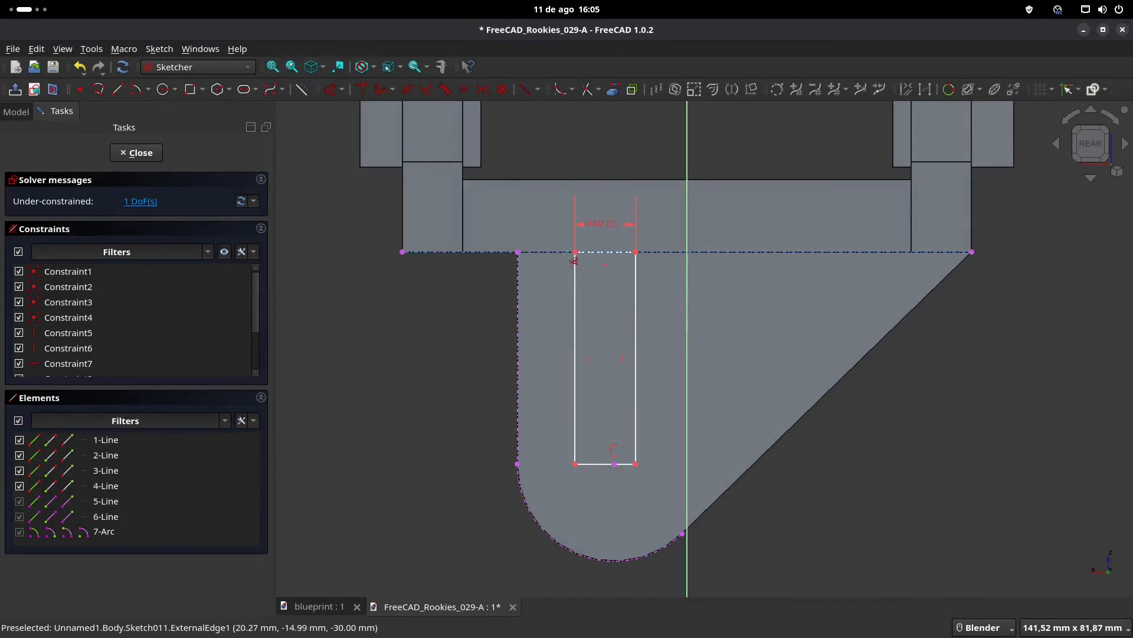
- Set the rectangle's horizontal distance from the web's vertical edge to 11 mm, check it against the blueprint and close the sketch
click(576, 254)
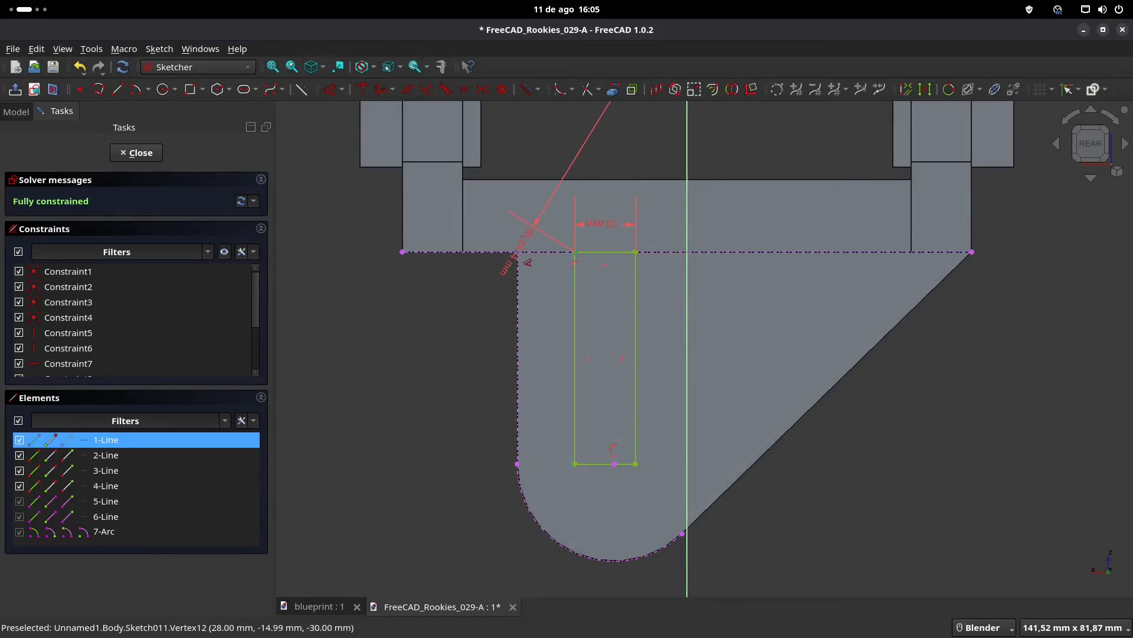
click(530, 231)
text(11)
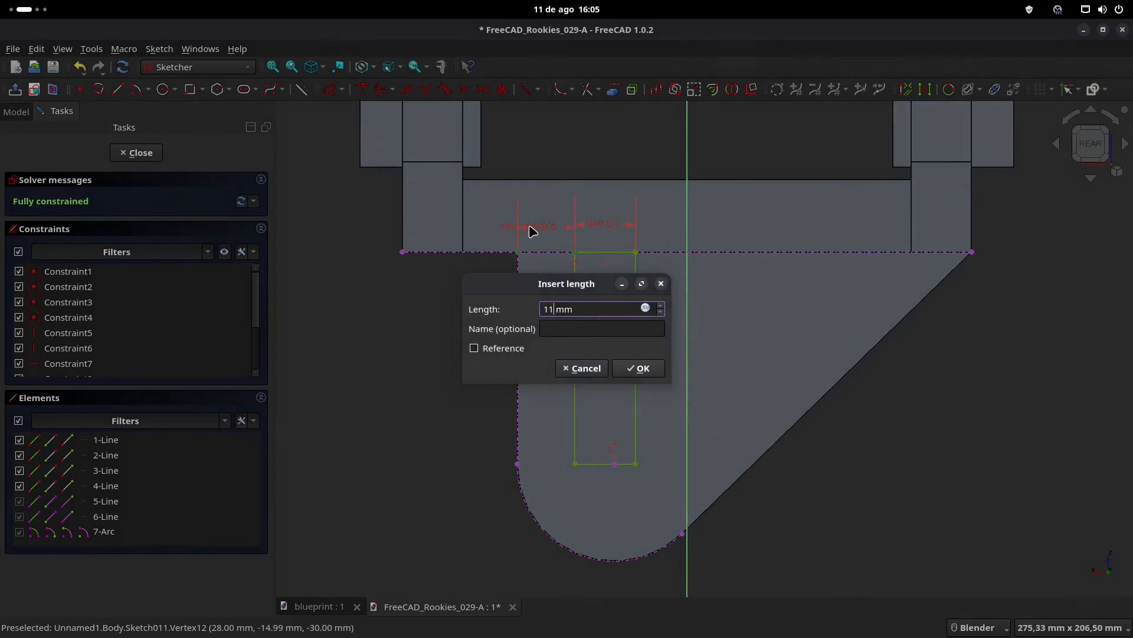
key(Return)
click(319, 607)
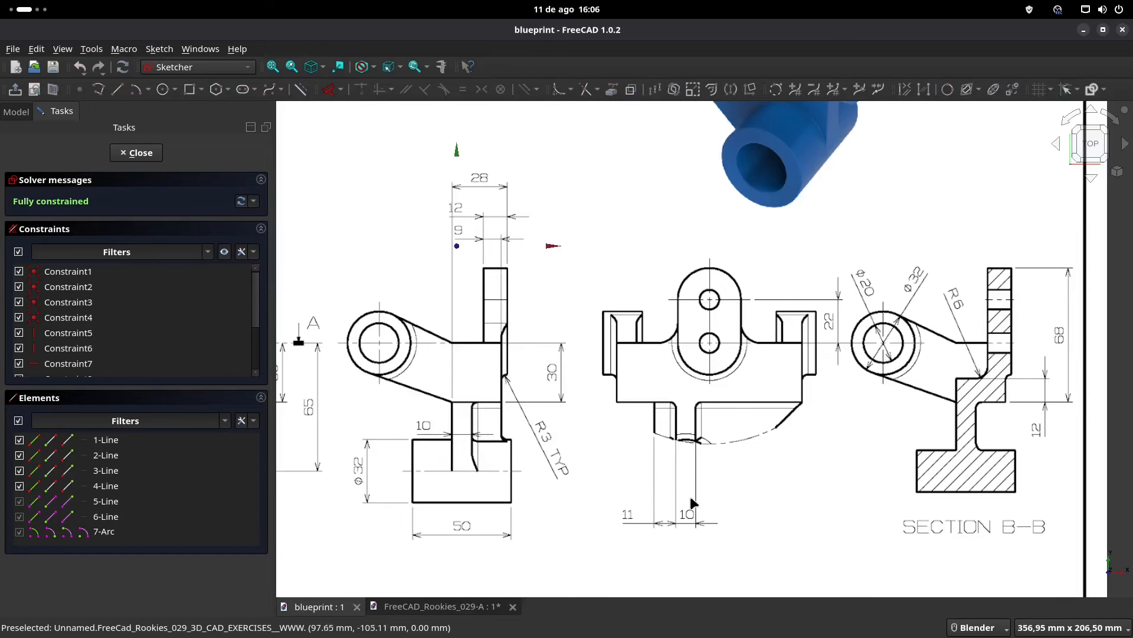
click(447, 608)
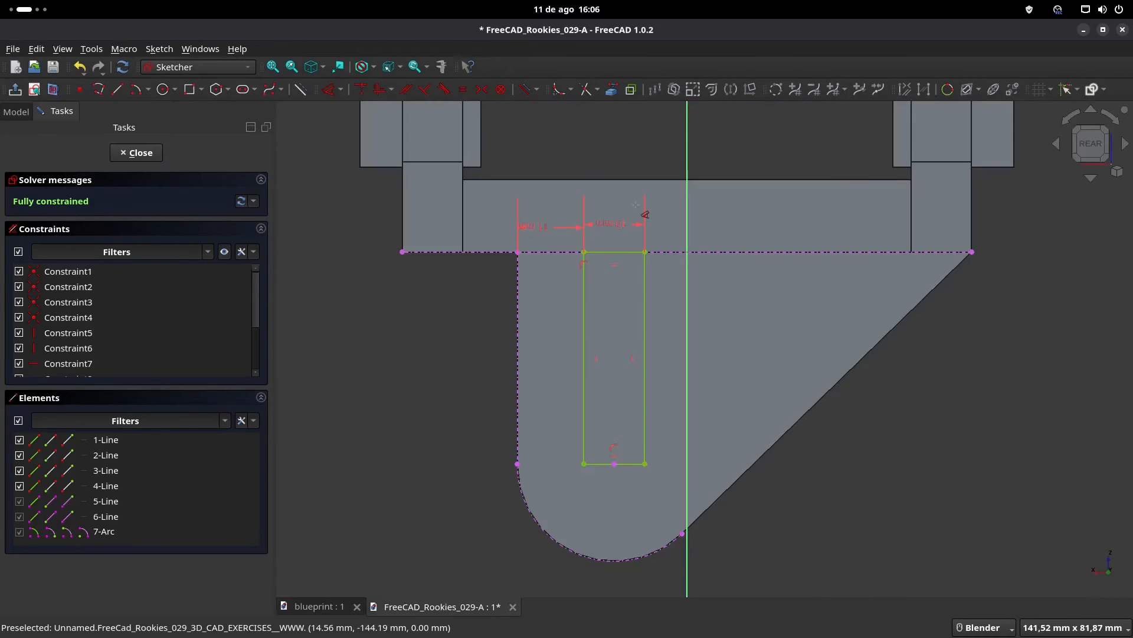
key(Escape)
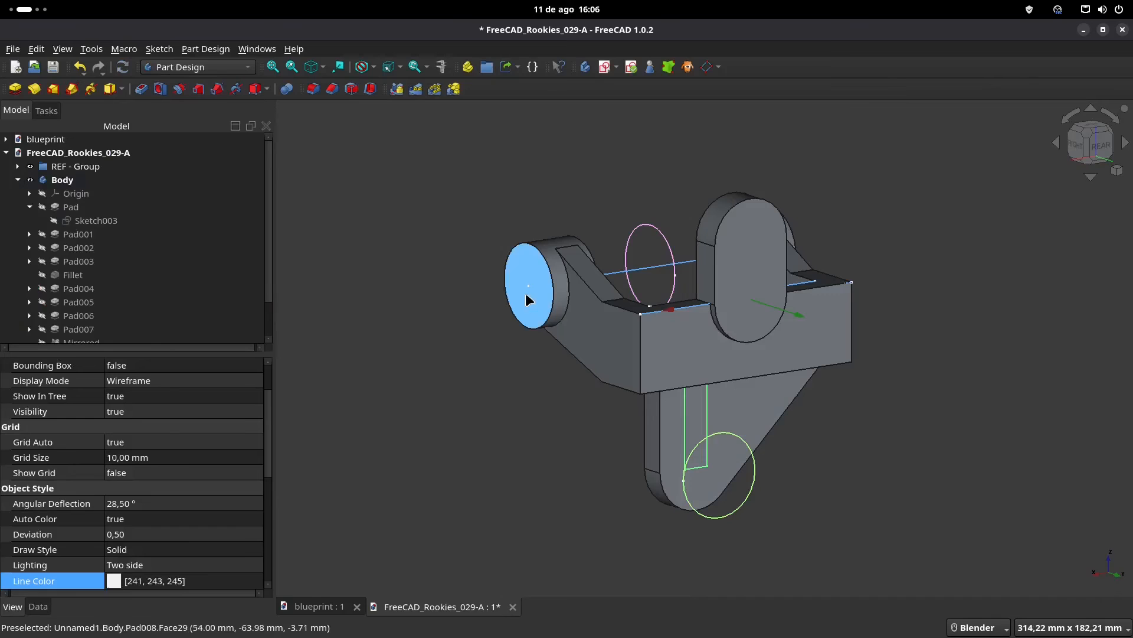
- Pad the rib's rectangle up to the outer face of the block above the web
click(314, 607)
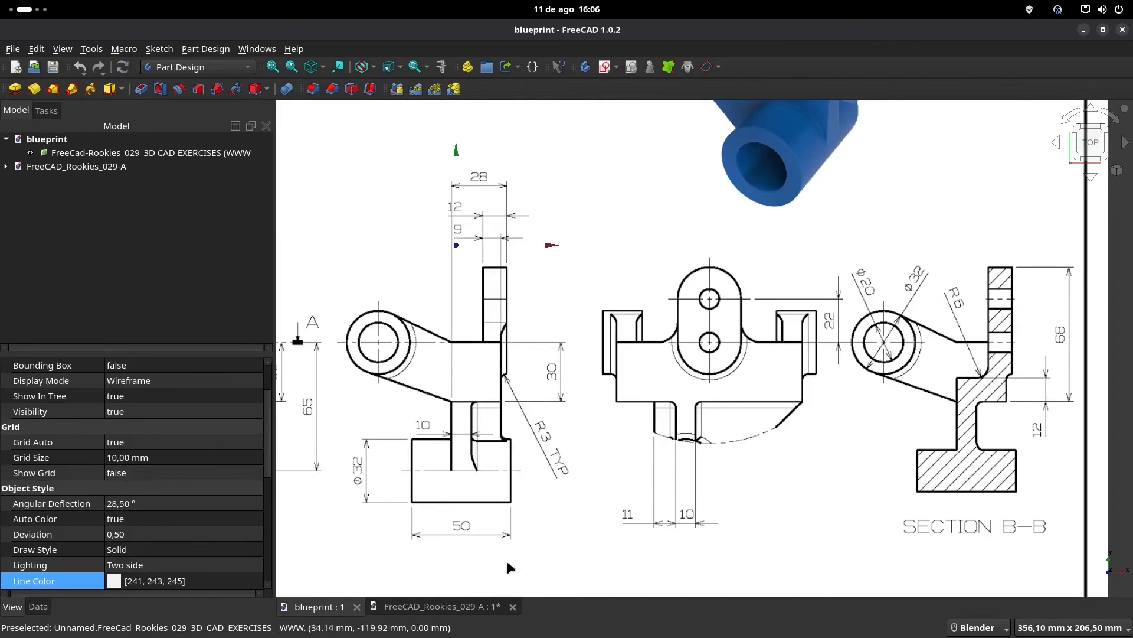
click(434, 607)
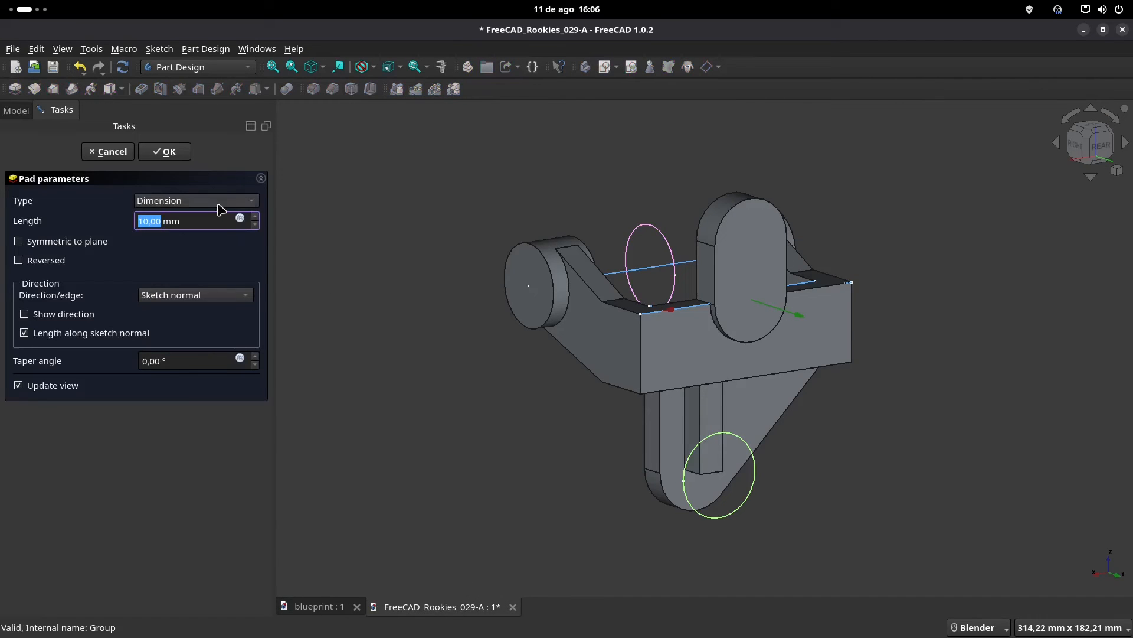
click(220, 204)
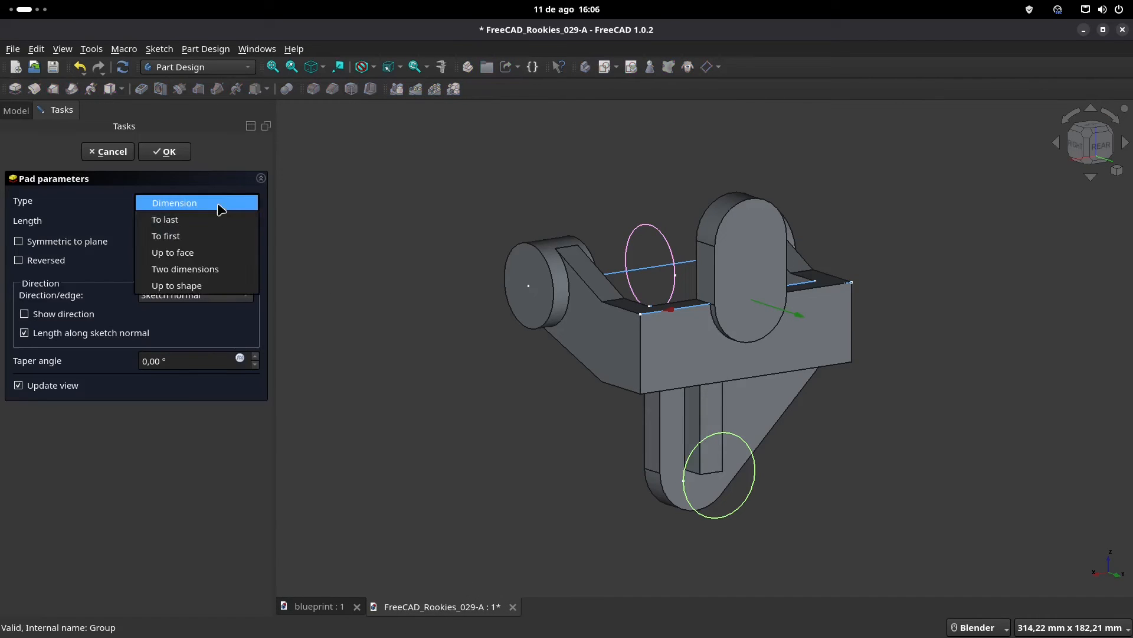
click(208, 252)
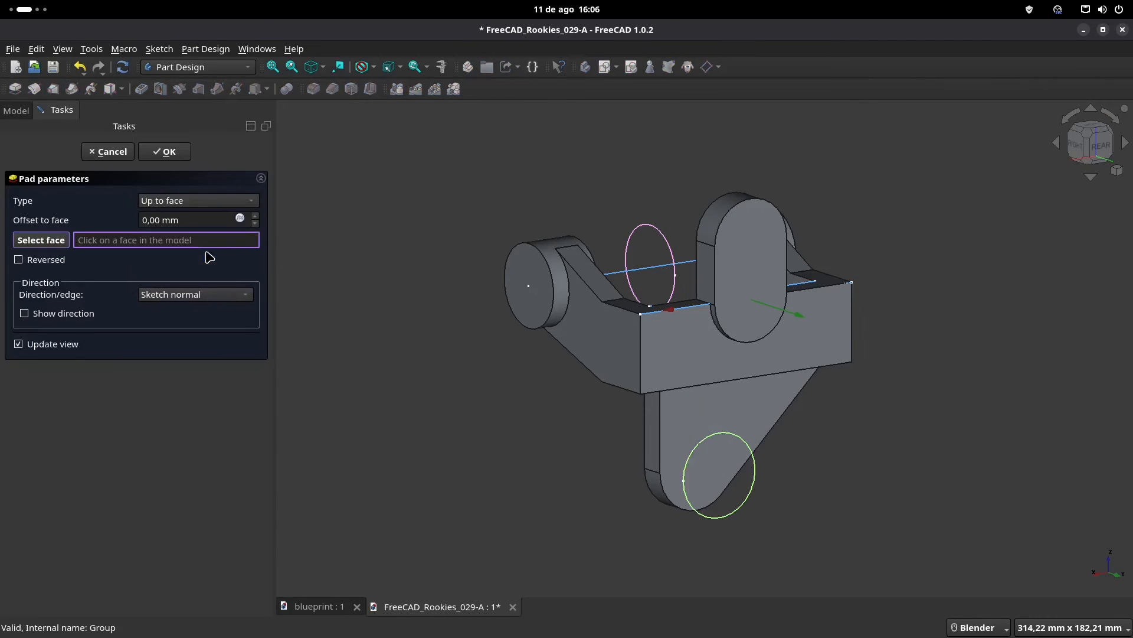
click(707, 353)
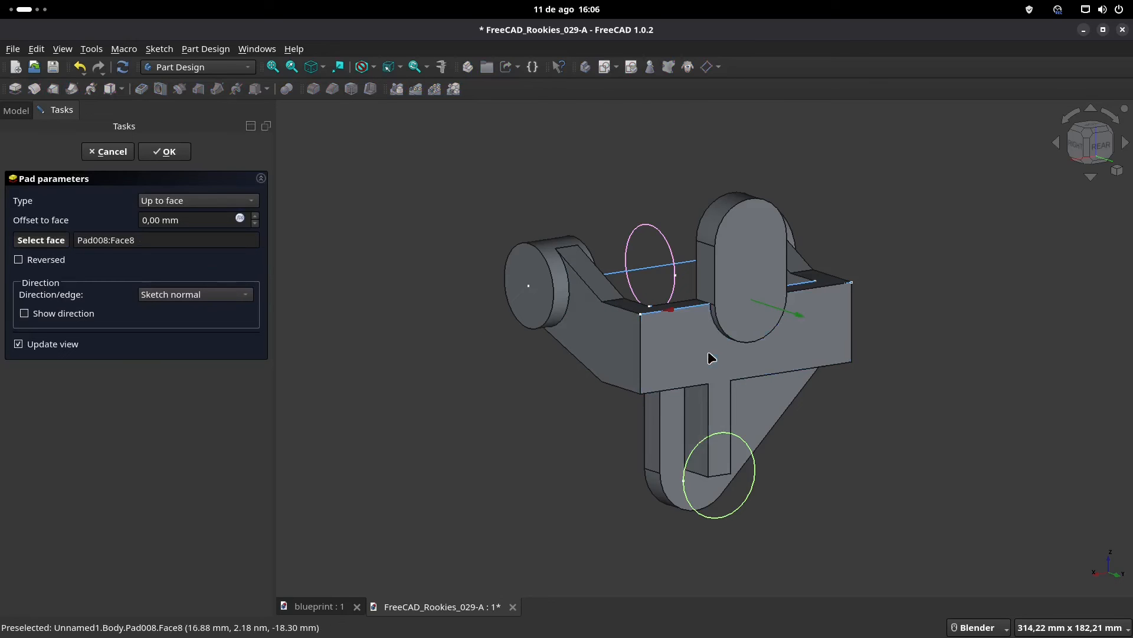
click(168, 152)
- Examine the blueprint for the lower boss's diameter, length and offset, comparing them with the web and rib on the model
middle_drag(515, 461, 595, 433)
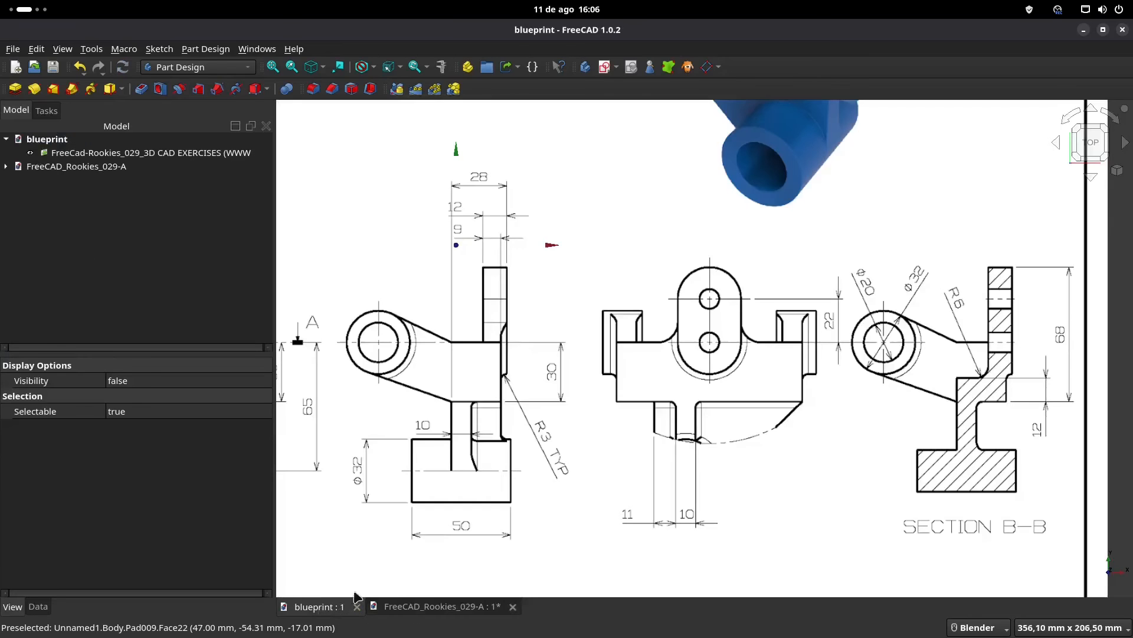
click(322, 607)
shift+middle_drag(522, 455, 686, 457)
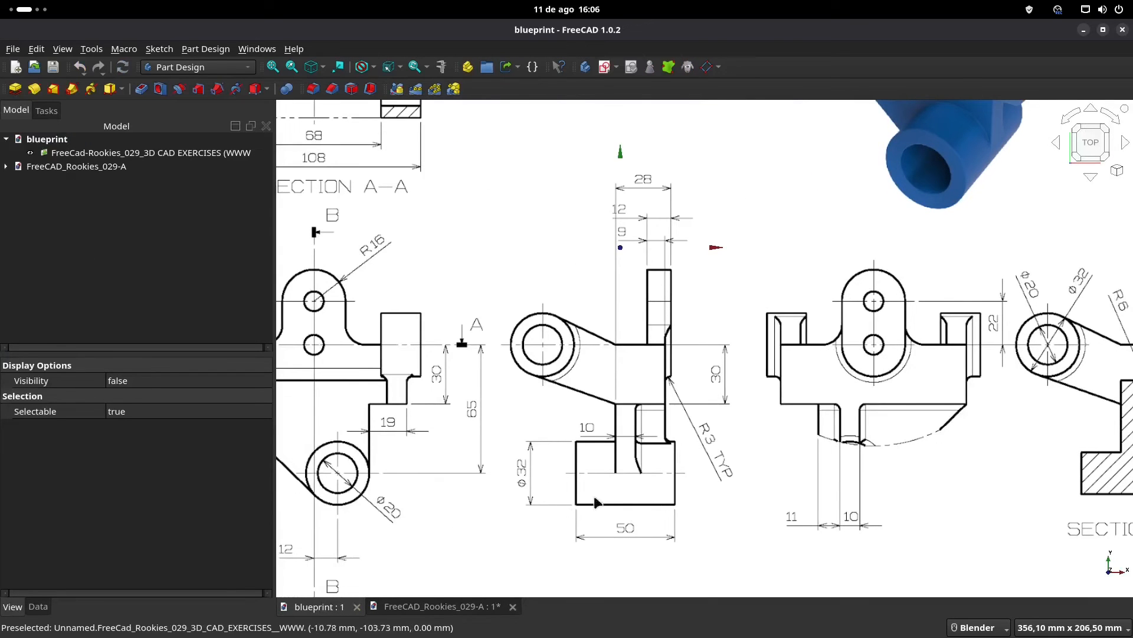
shift+middle_drag(484, 260, 662, 482)
shift+middle_drag(575, 242, 579, 262)
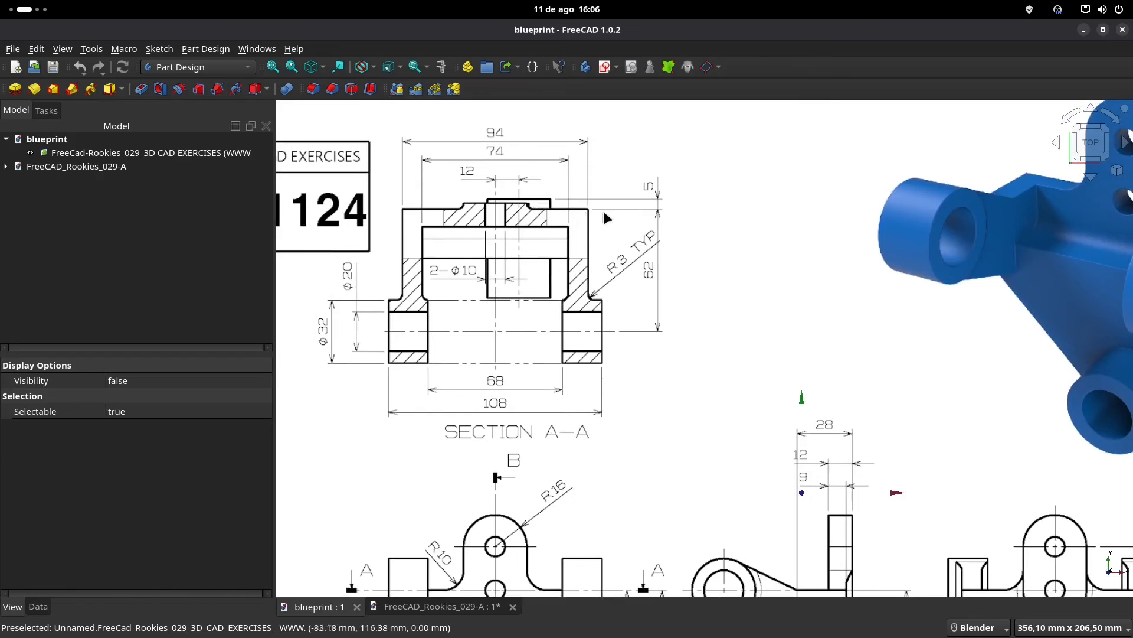
shift+middle_drag(676, 452, 608, 265)
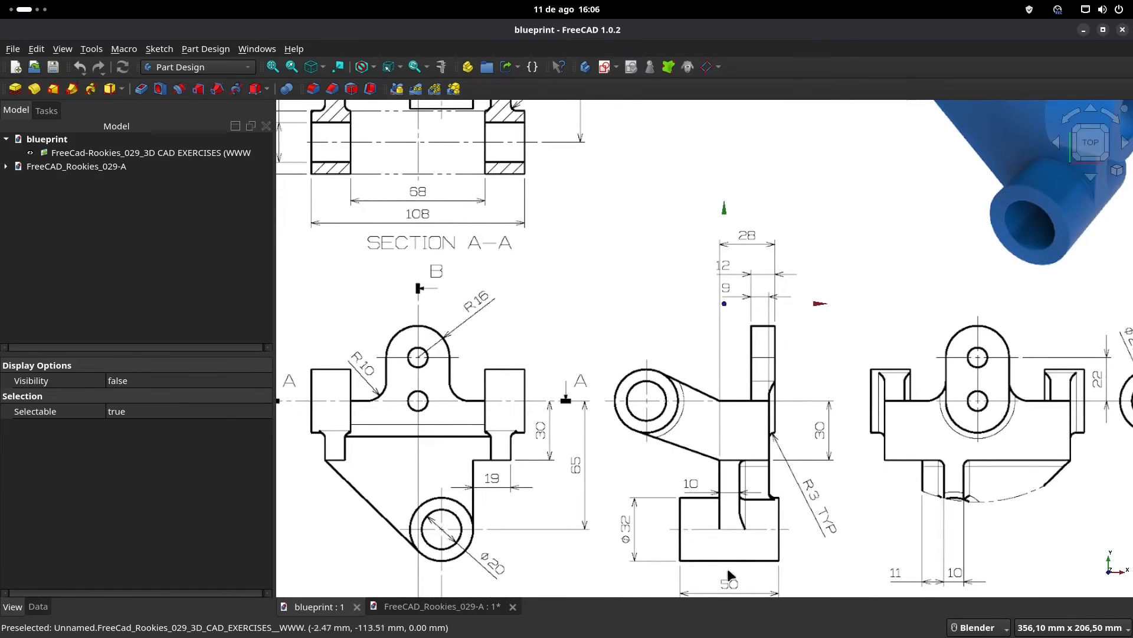
shift+middle_drag(762, 547, 809, 589)
shift+middle_drag(690, 299, 735, 495)
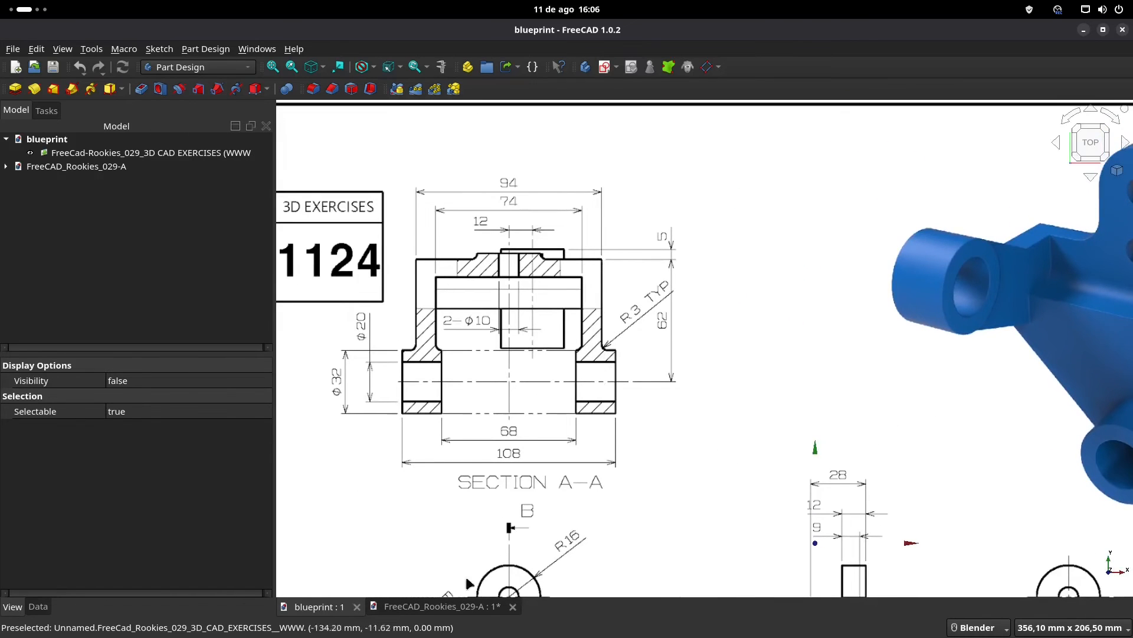
click(411, 608)
middle_drag(743, 425, 625, 412)
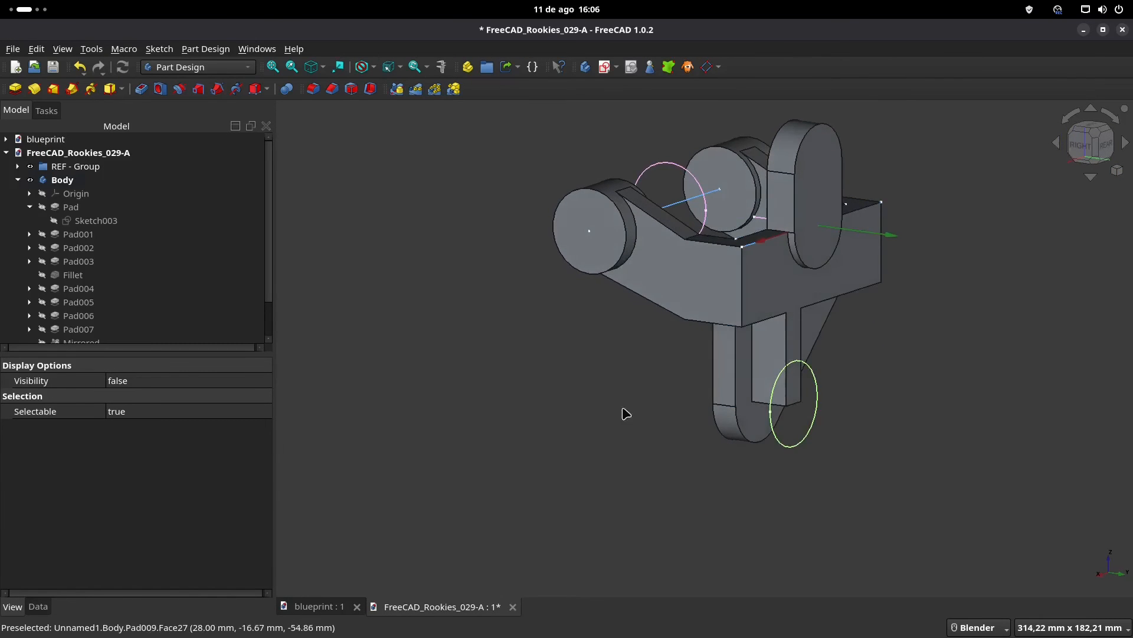
click(756, 417)
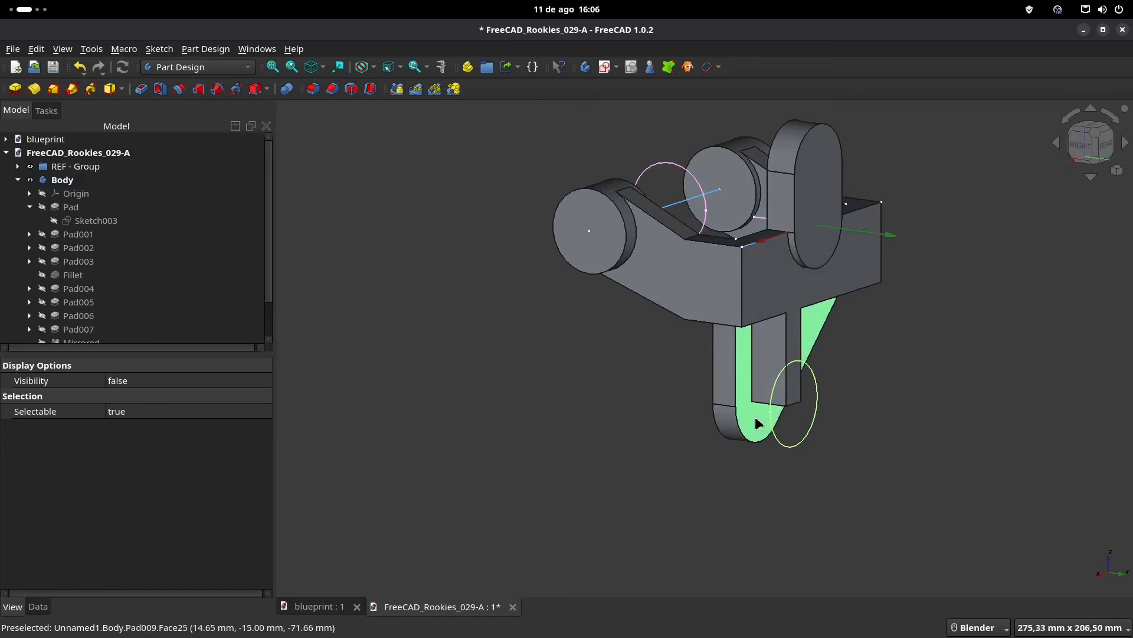
middle_drag(803, 334, 733, 330)
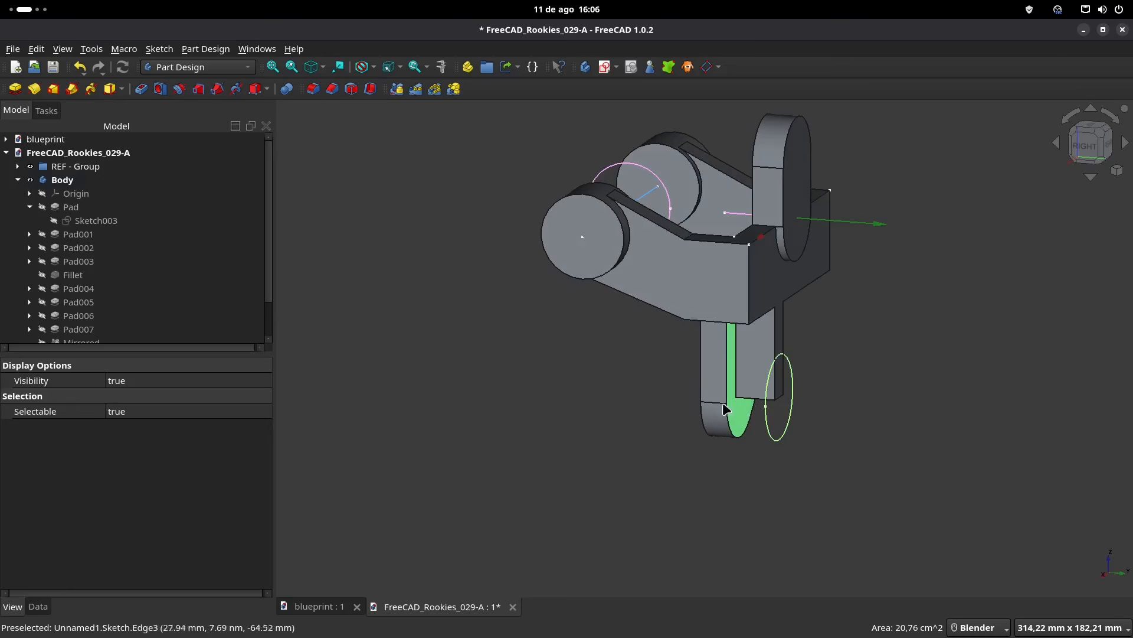
click(316, 607)
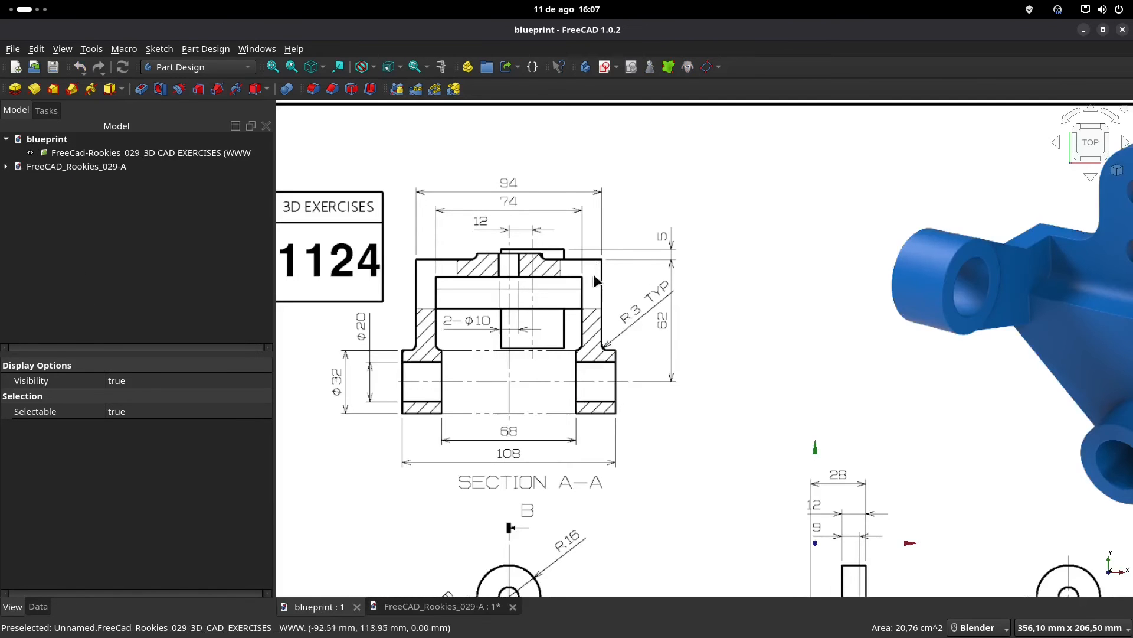
click(450, 607)
- Start a sketch on the block's outer face and project the arc of the web's rounded end as external geometry, with the view sectioned
middle_drag(737, 401, 863, 179)
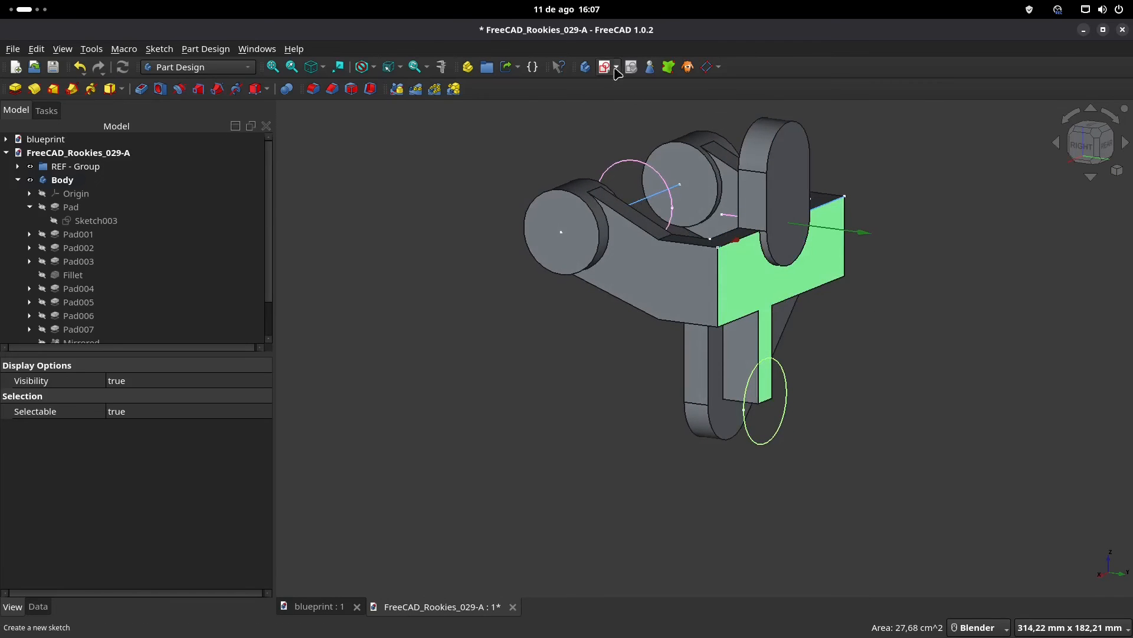
click(141, 89)
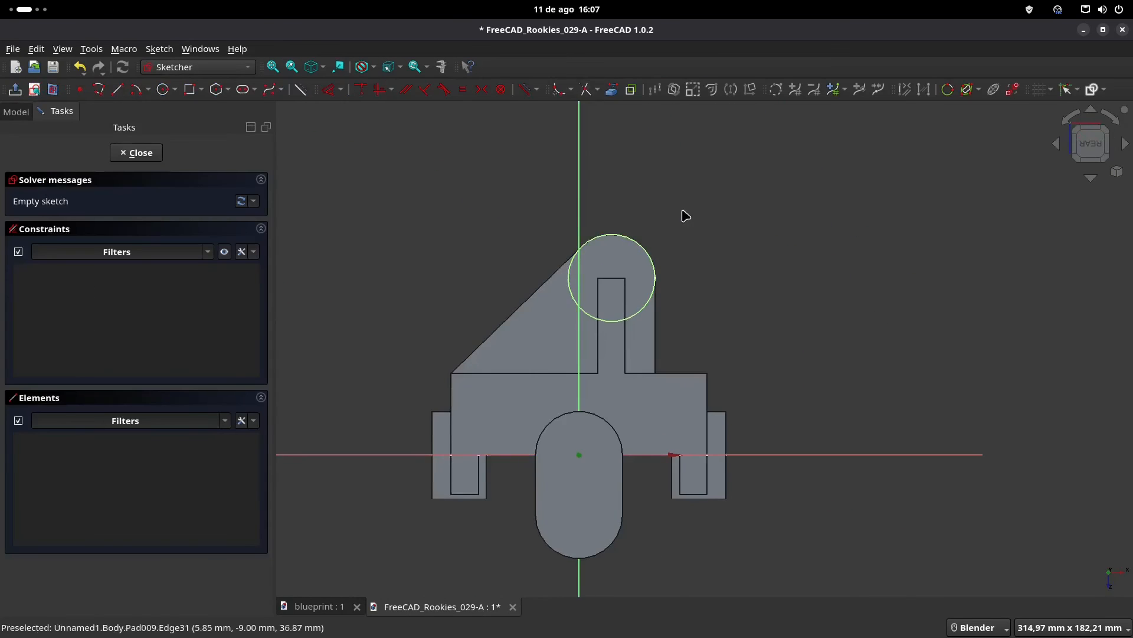
click(52, 89)
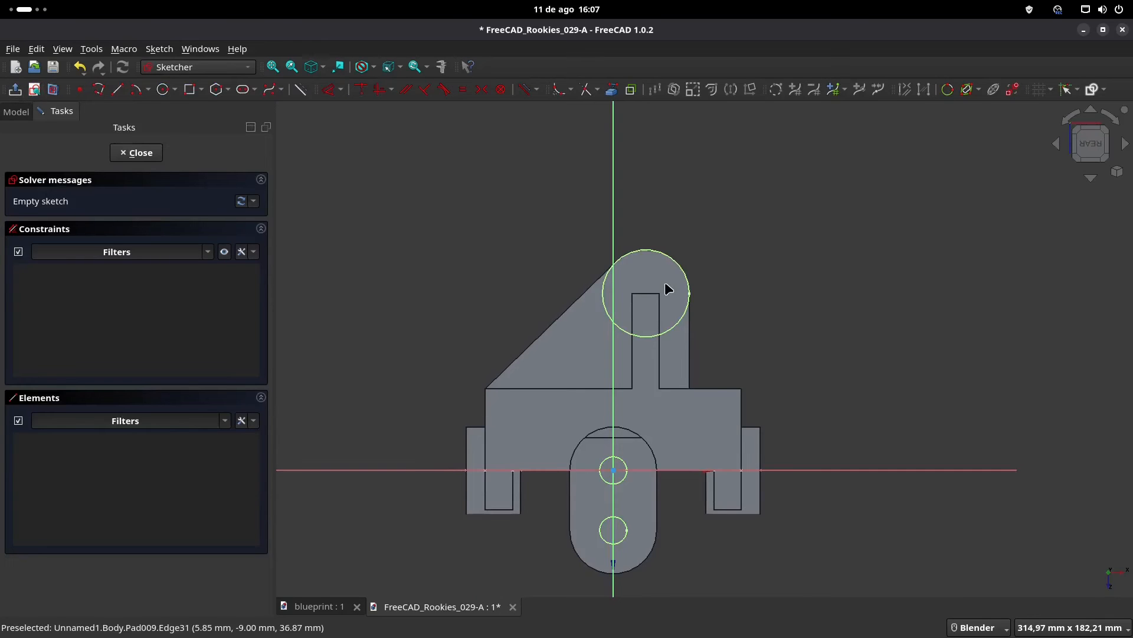
scroll(665, 282, up, 2)
mouse_move(665, 299)
middle_down()
mouse_move(650, 245)
mouse_move(610, 251)
mouse_move(611, 274)
middle_up()
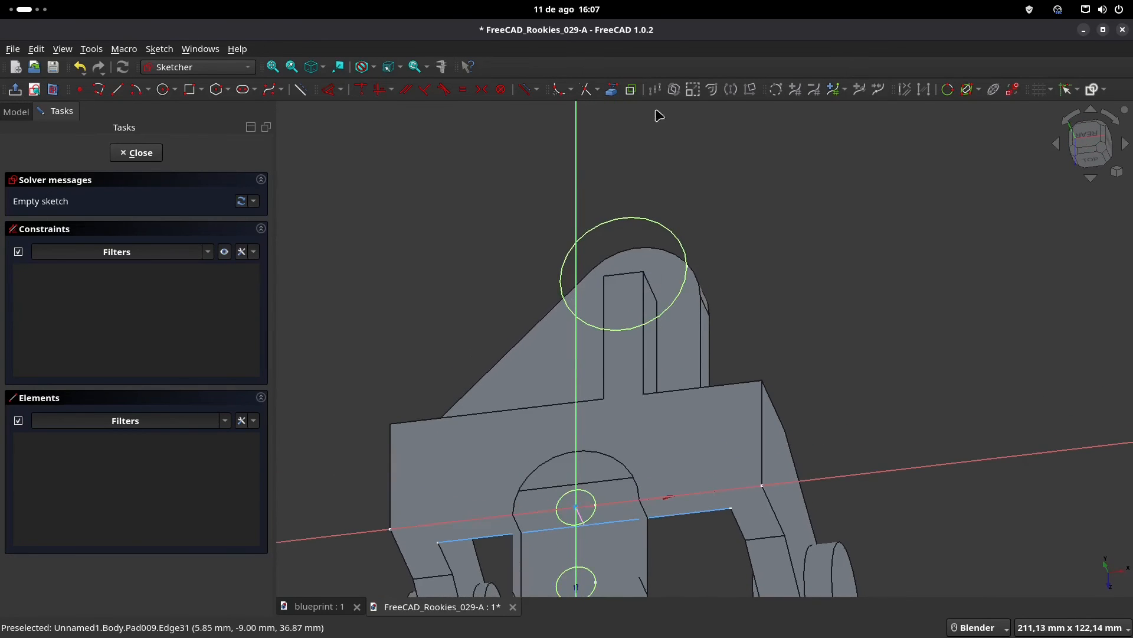
click(637, 247)
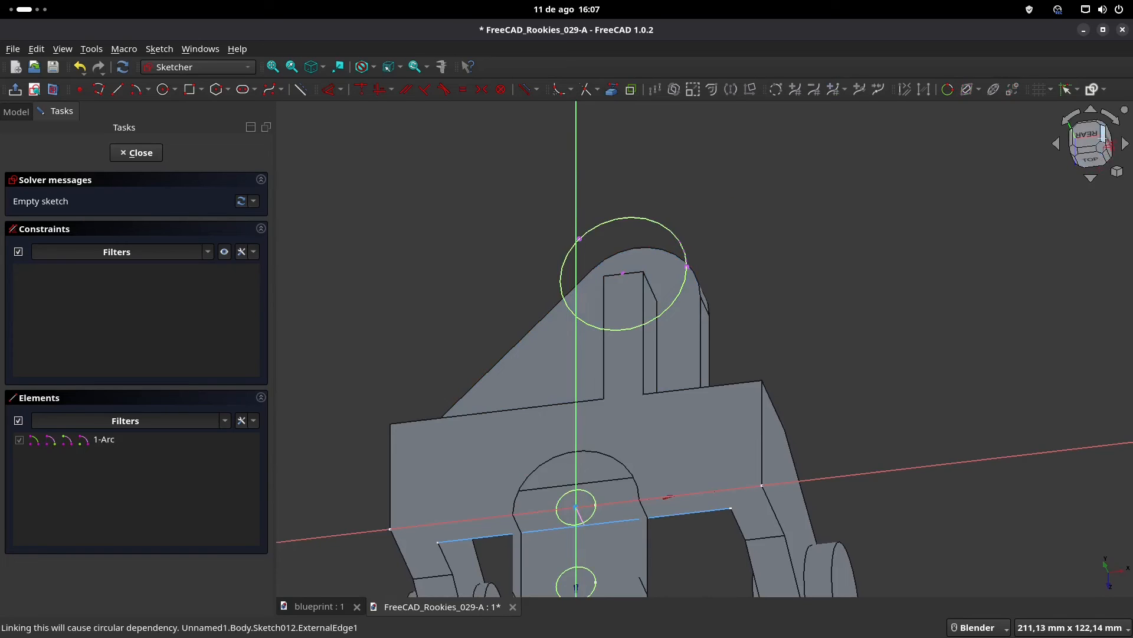
click(1089, 141)
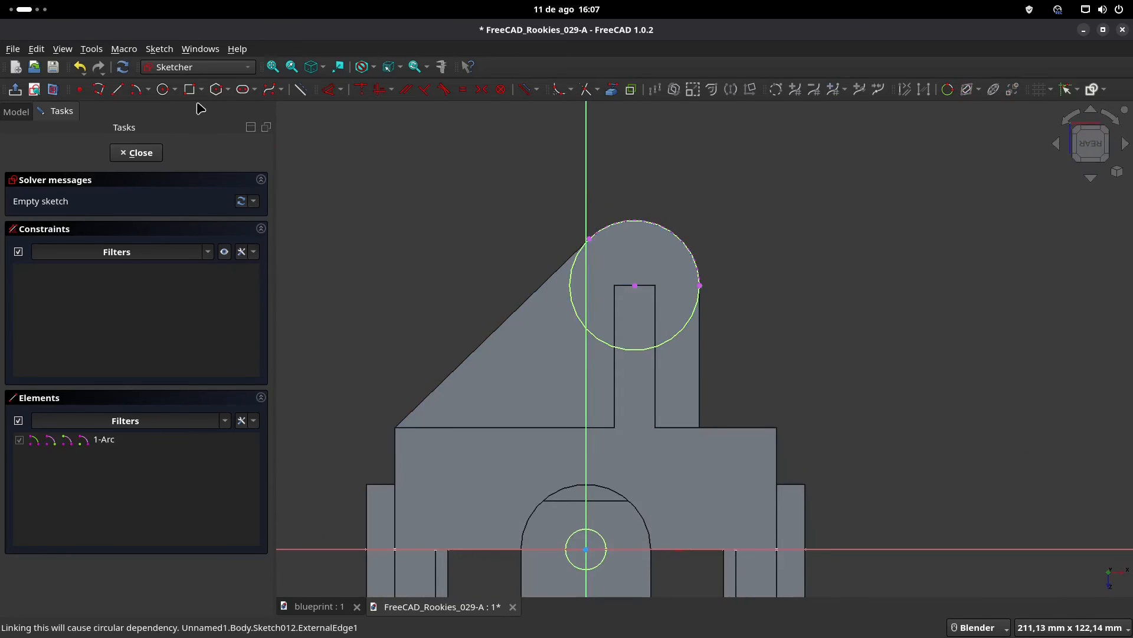
- Draw a circle centred on the centre of the projected arc
click(163, 89)
click(635, 285)
click(607, 251)
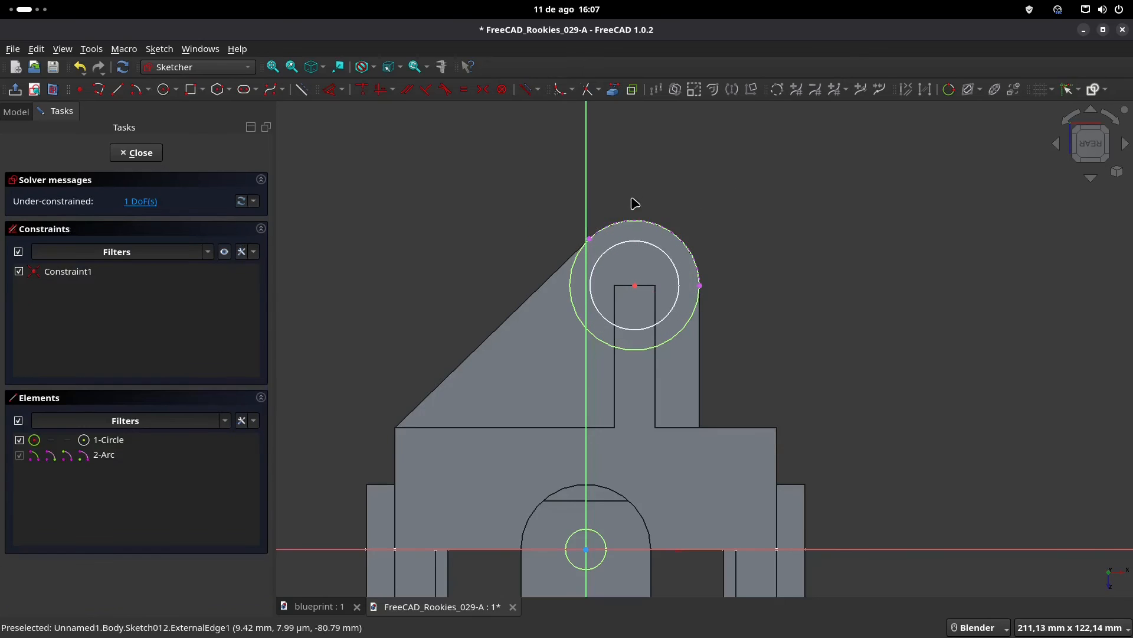
- Constrain the circle to pass through the projected arc's endpoint at the web's vertical edge and close the sketch
click(625, 250)
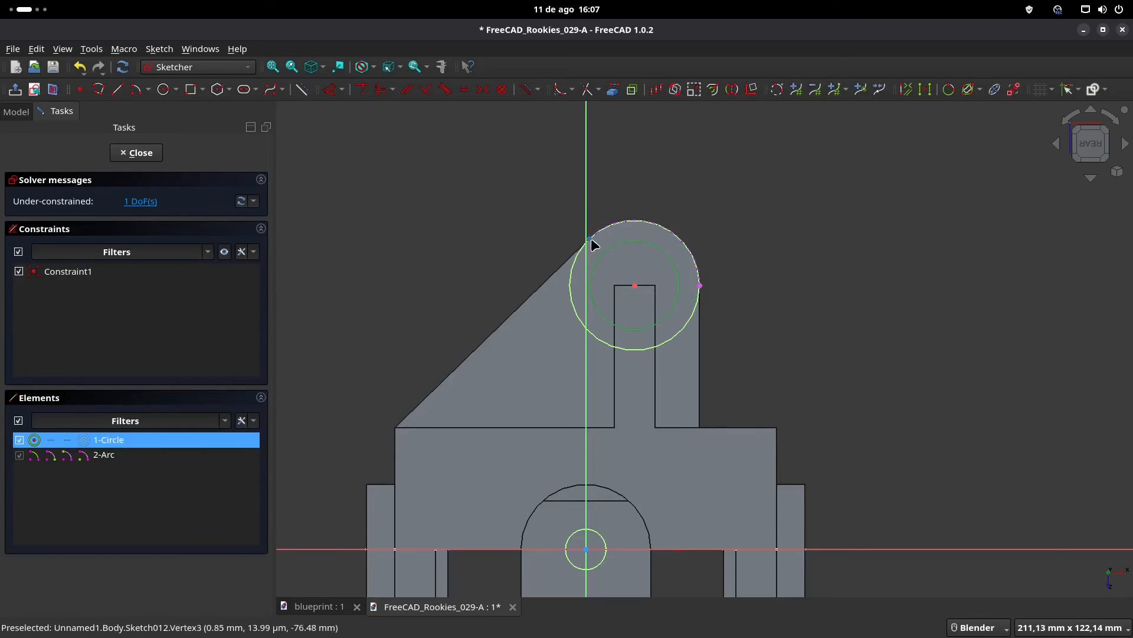
click(591, 240)
key(Escape)
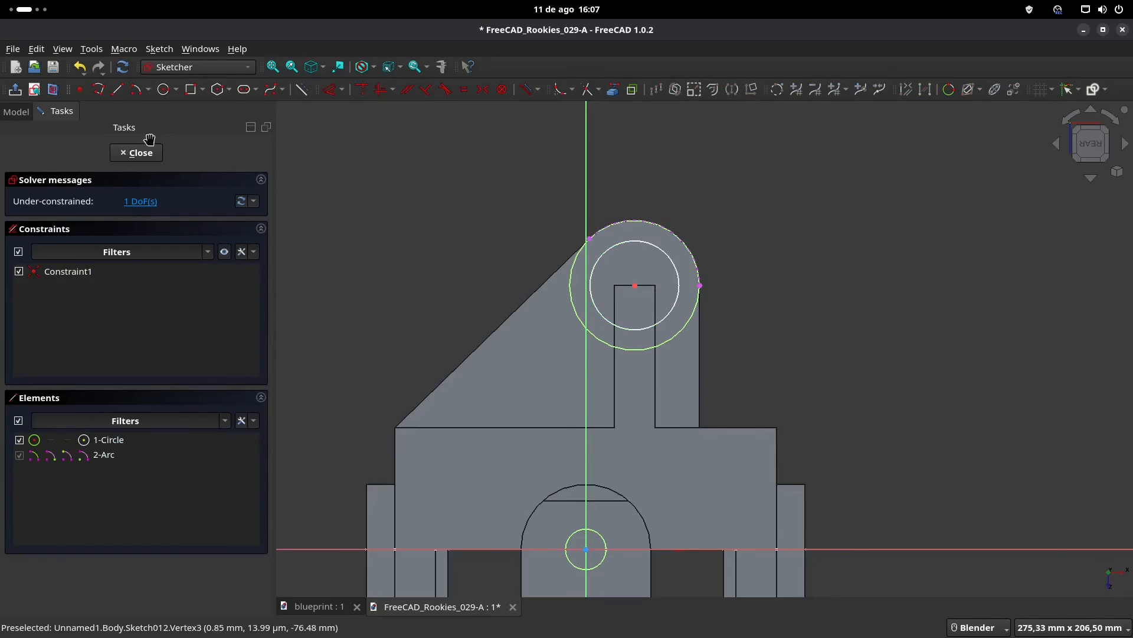
click(645, 247)
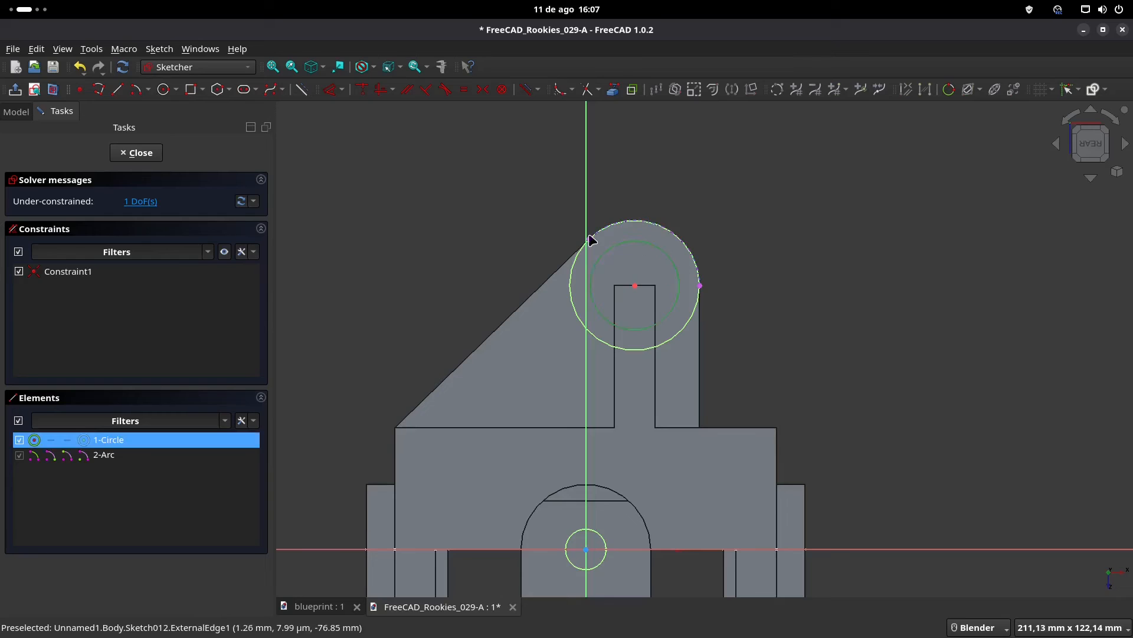
click(700, 286)
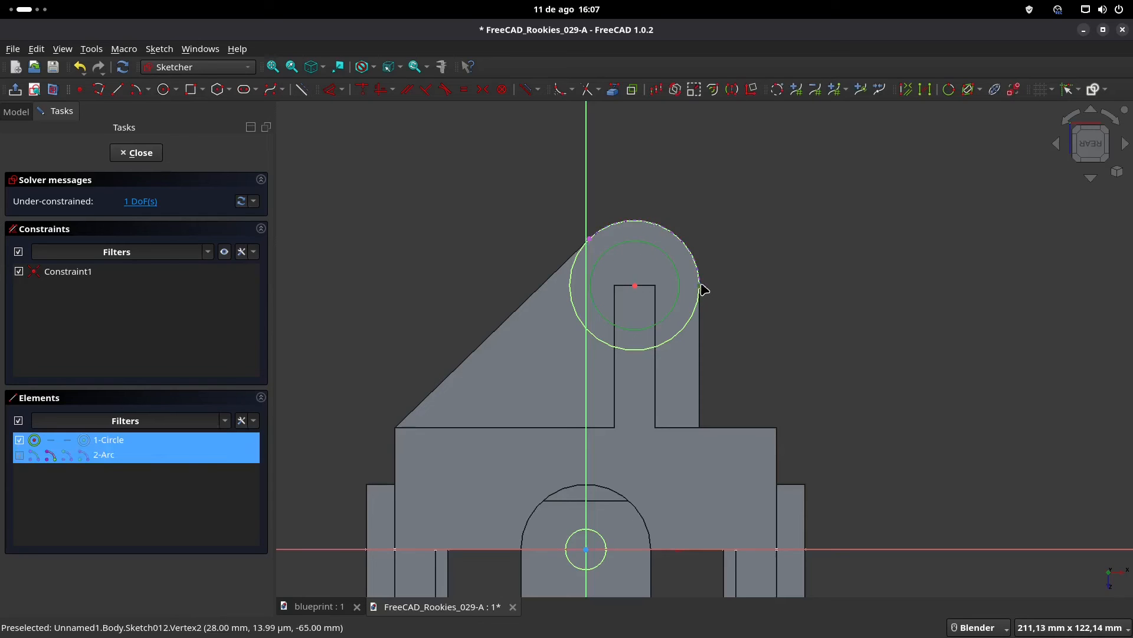
click(362, 89)
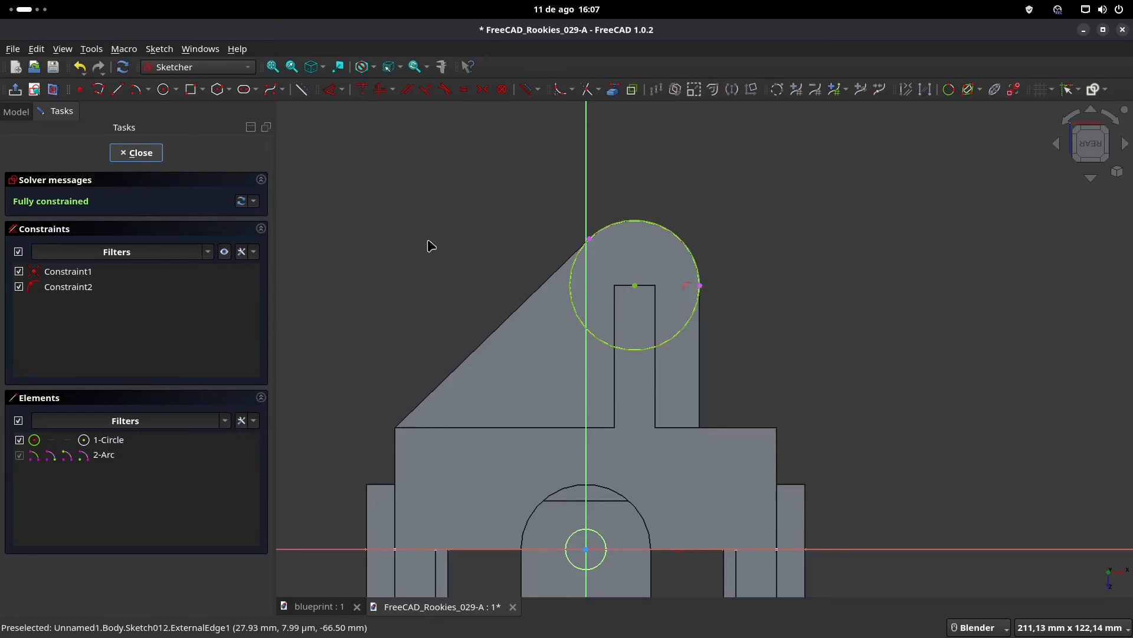
key(Escape)
click(775, 436)
shift+middle_drag(534, 383, 463, 350)
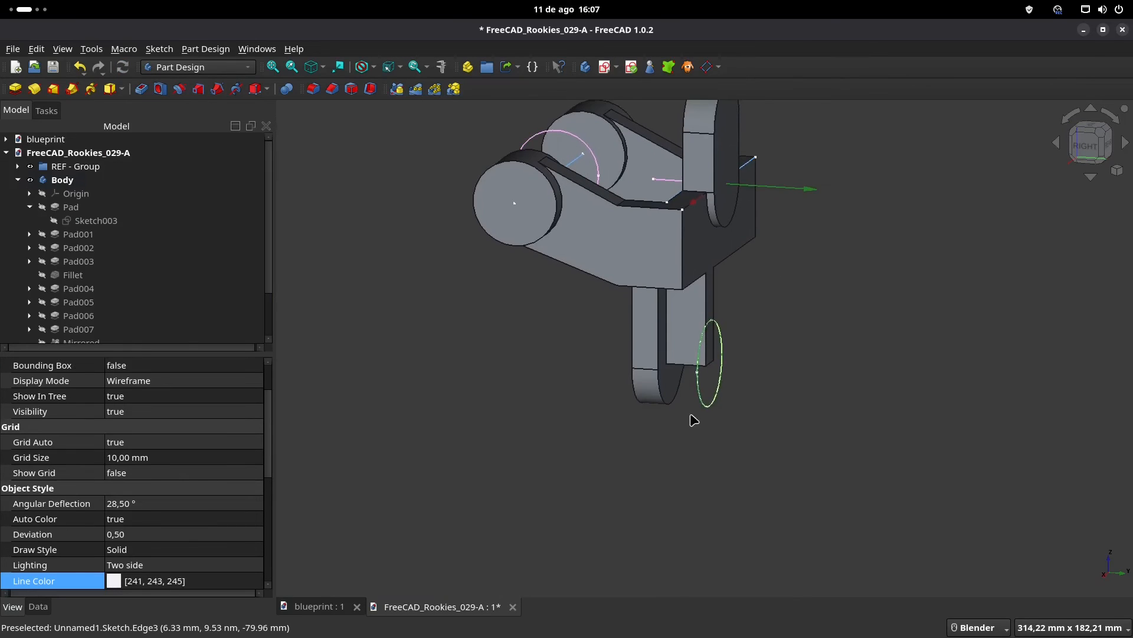
- Pad the circle 45 mm in the reversed direction to form the lower boss
click(15, 88)
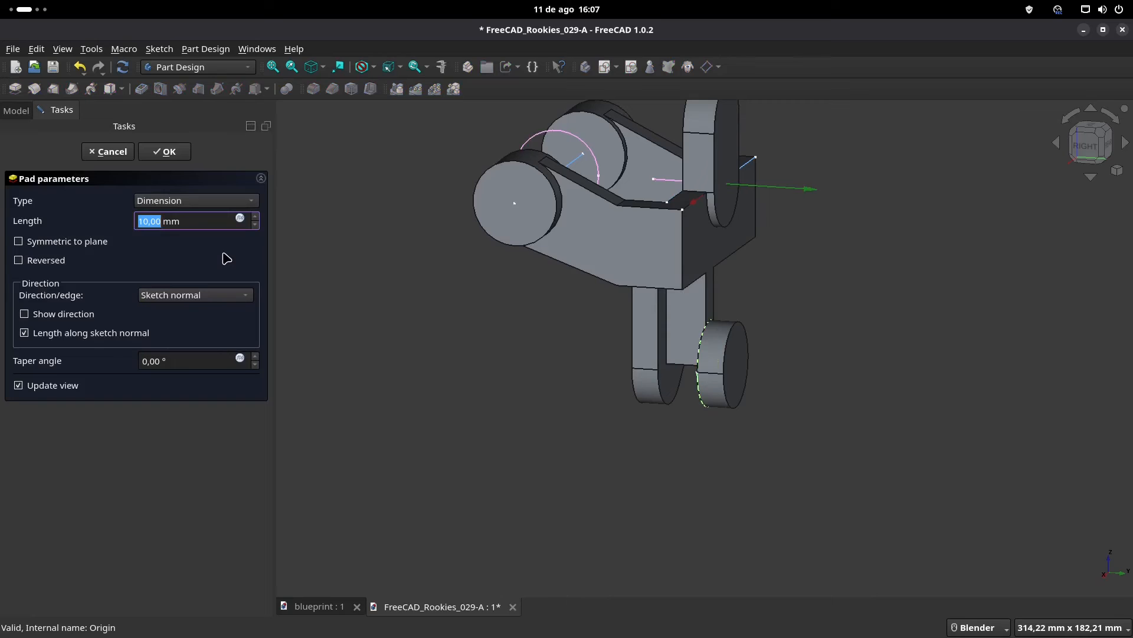
click(390, 282)
key(3)
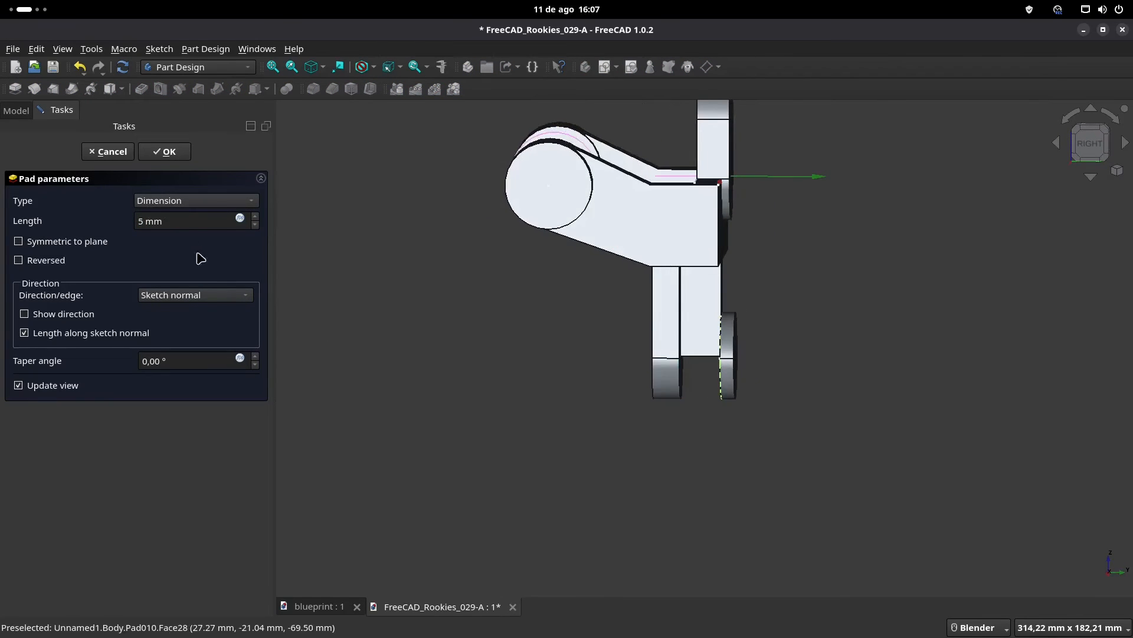
triple_click(185, 222)
text(45)
key(Tab)
click(47, 263)
middle_drag(492, 335, 417, 357)
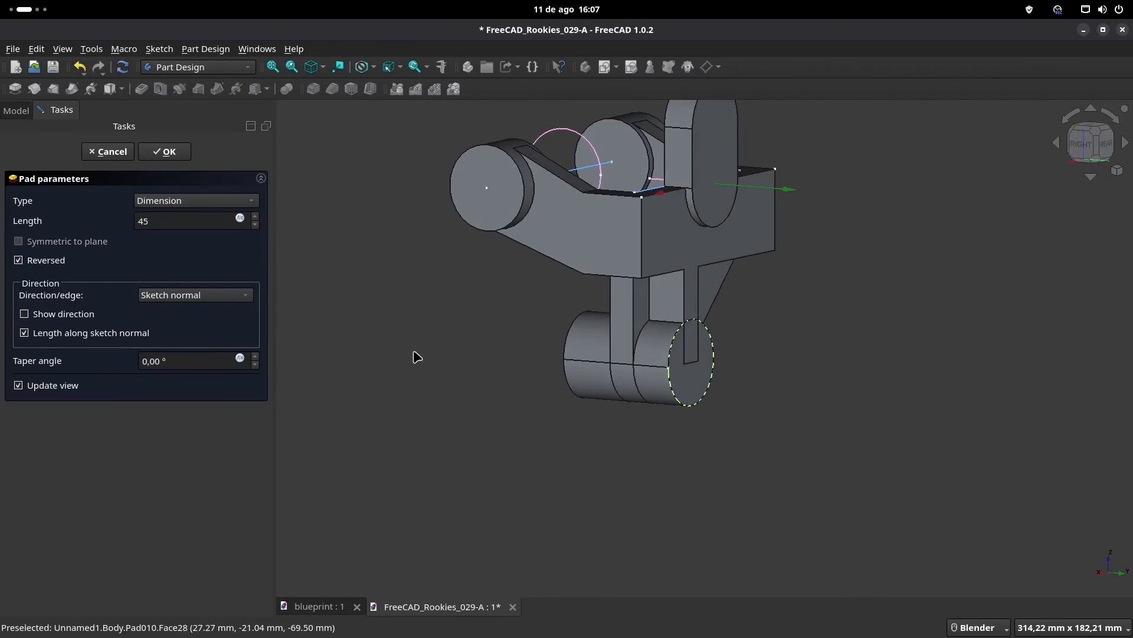
click(177, 155)
- Start a sketch on the lower boss's end face beside the rib and project its arc edge as external geometry
scroll(810, 412, up, 3)
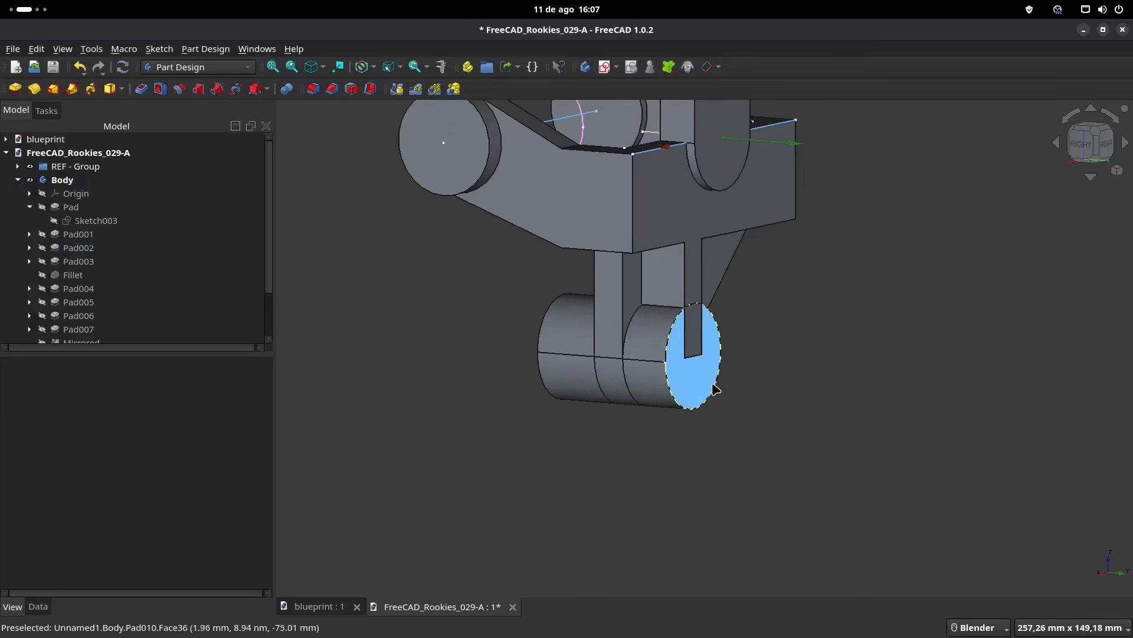
click(659, 357)
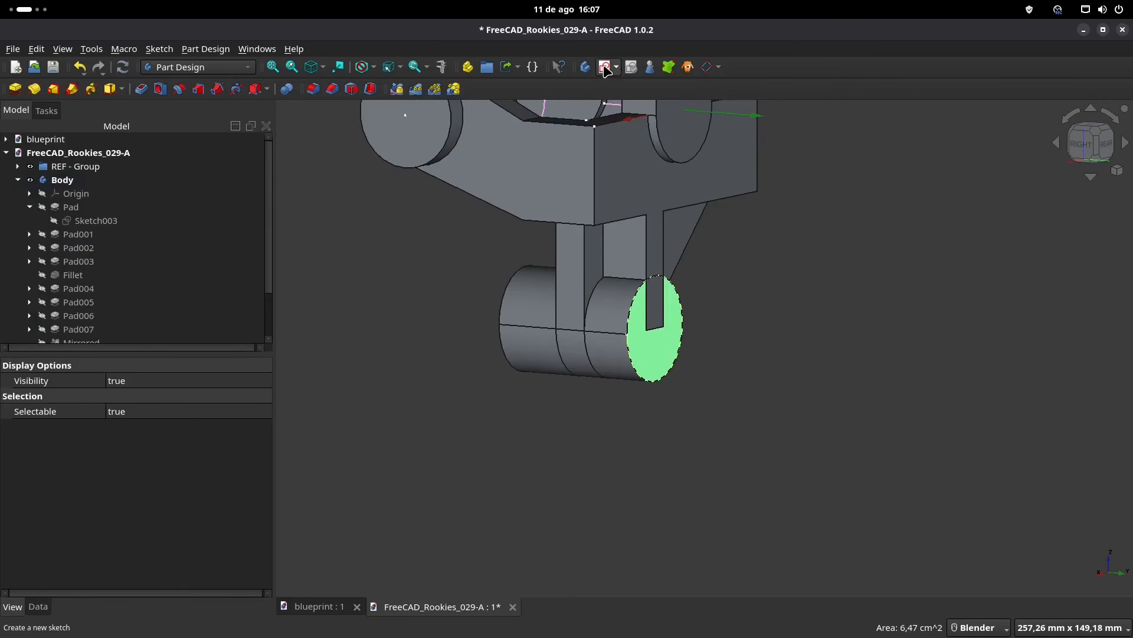
click(606, 67)
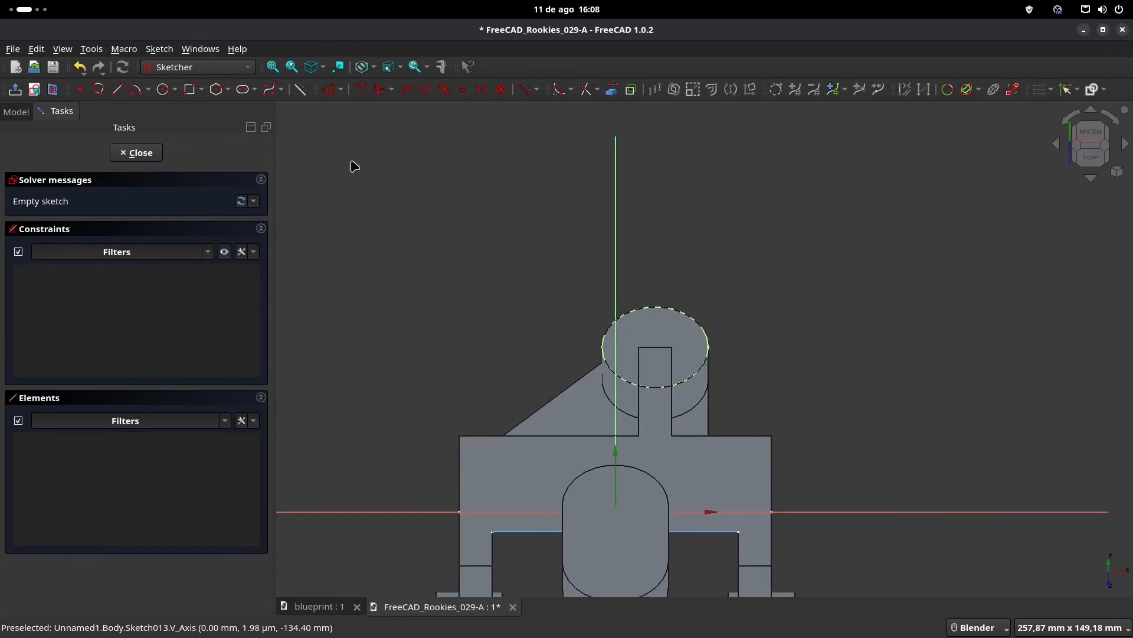
click(611, 89)
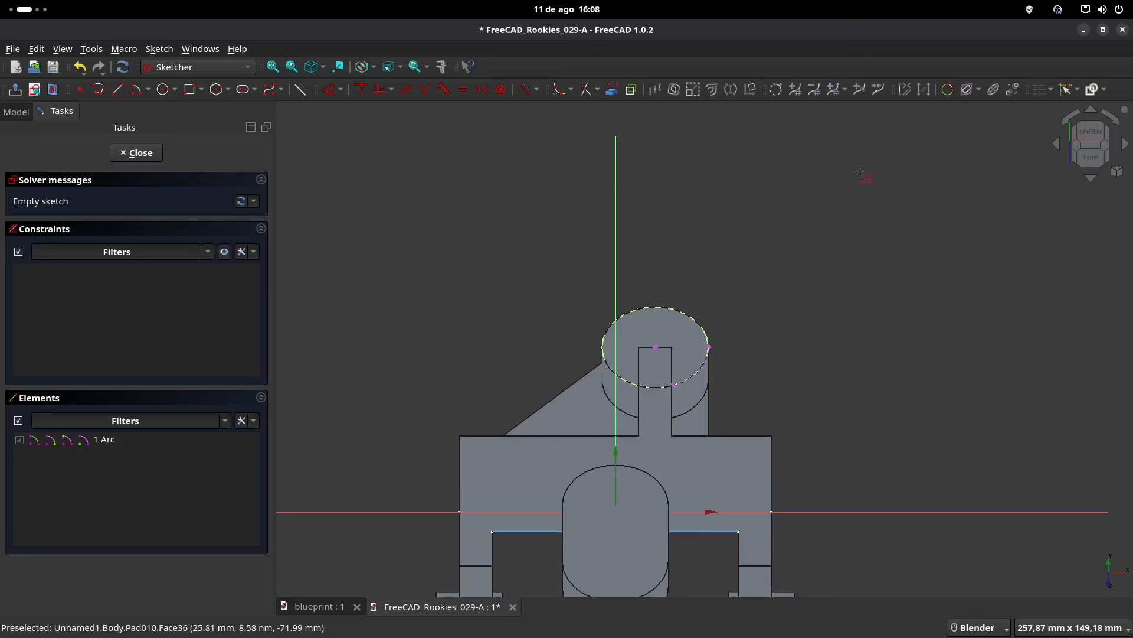
click(1092, 136)
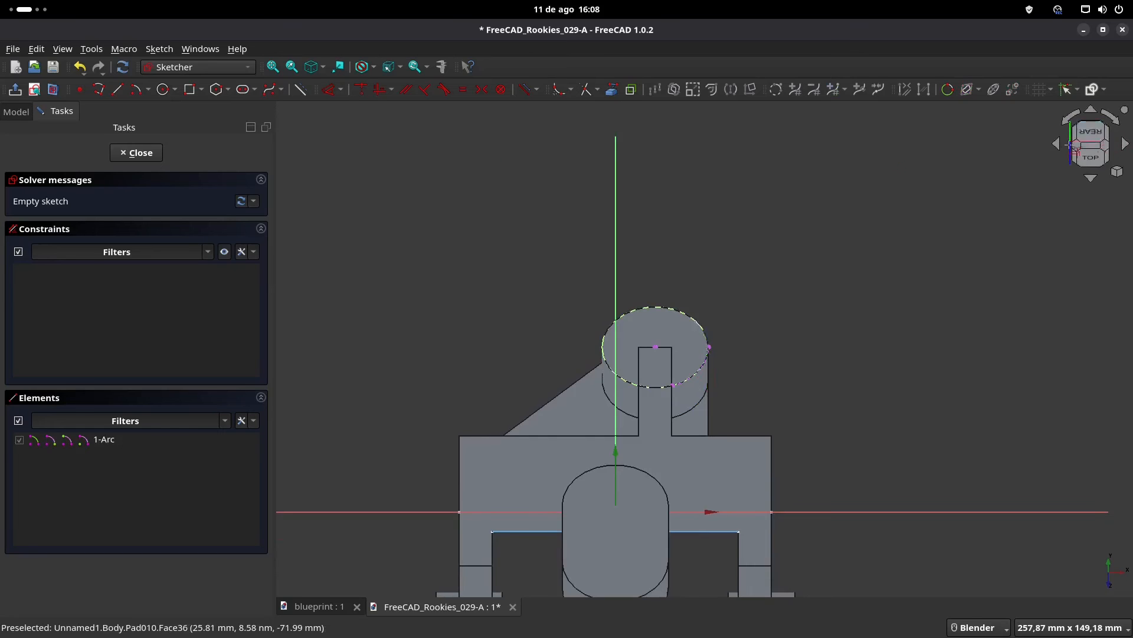
- Draw a circle centred on the projected boss arc's centre, constrain it through the arc's endpoint at the outer edge, and close the sketch
click(163, 89)
click(655, 308)
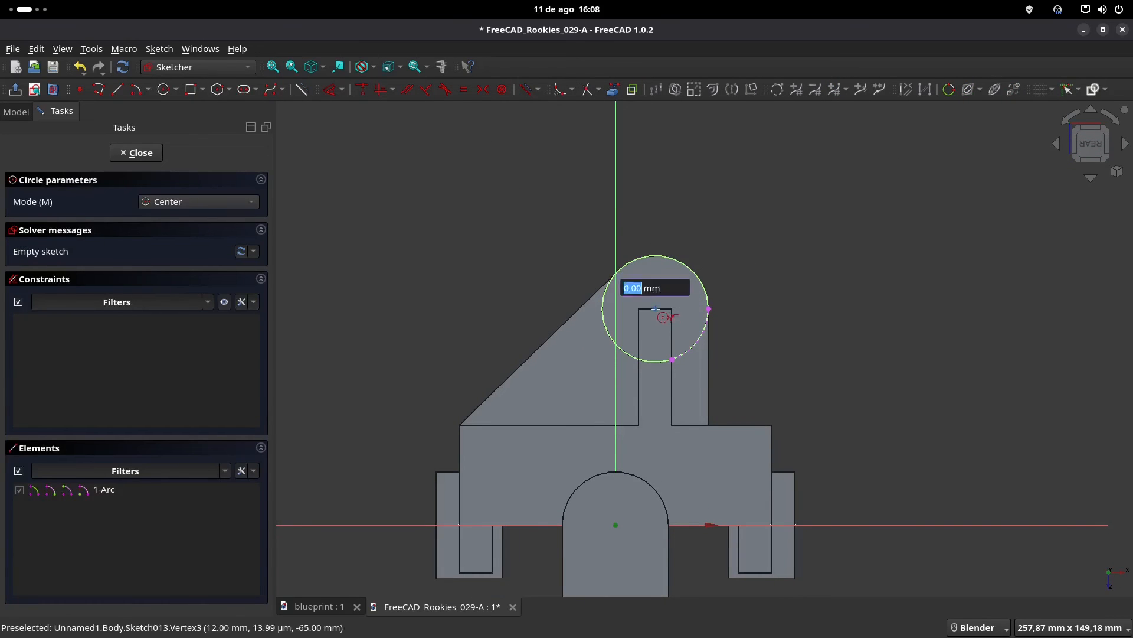
click(683, 322)
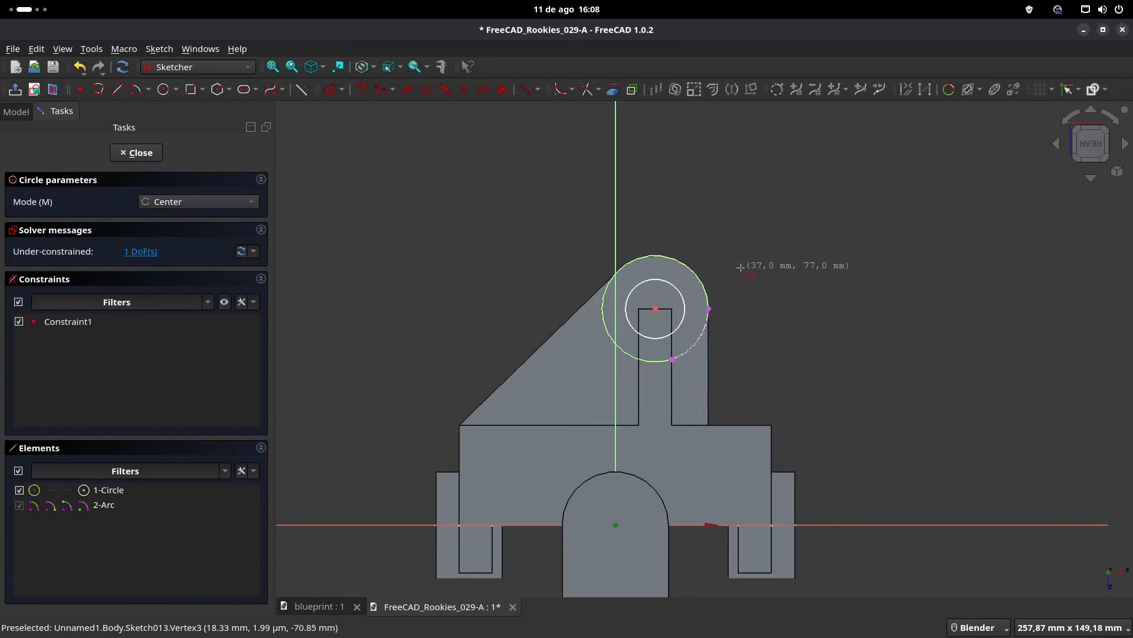
click(682, 322)
scroll(708, 325, up, 2)
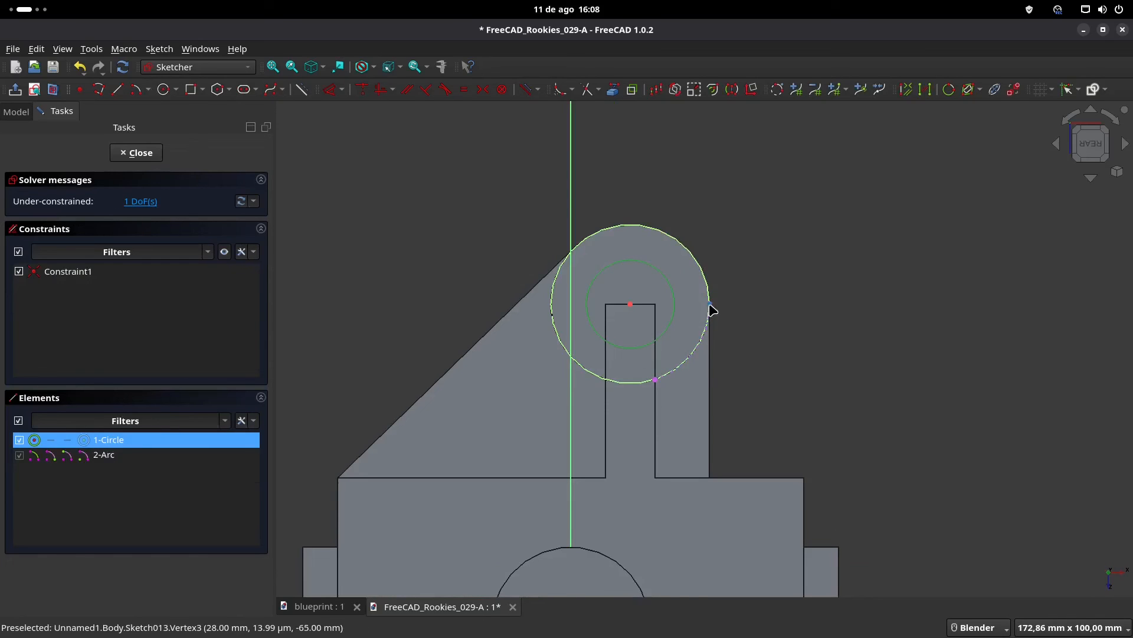
click(711, 305)
click(363, 89)
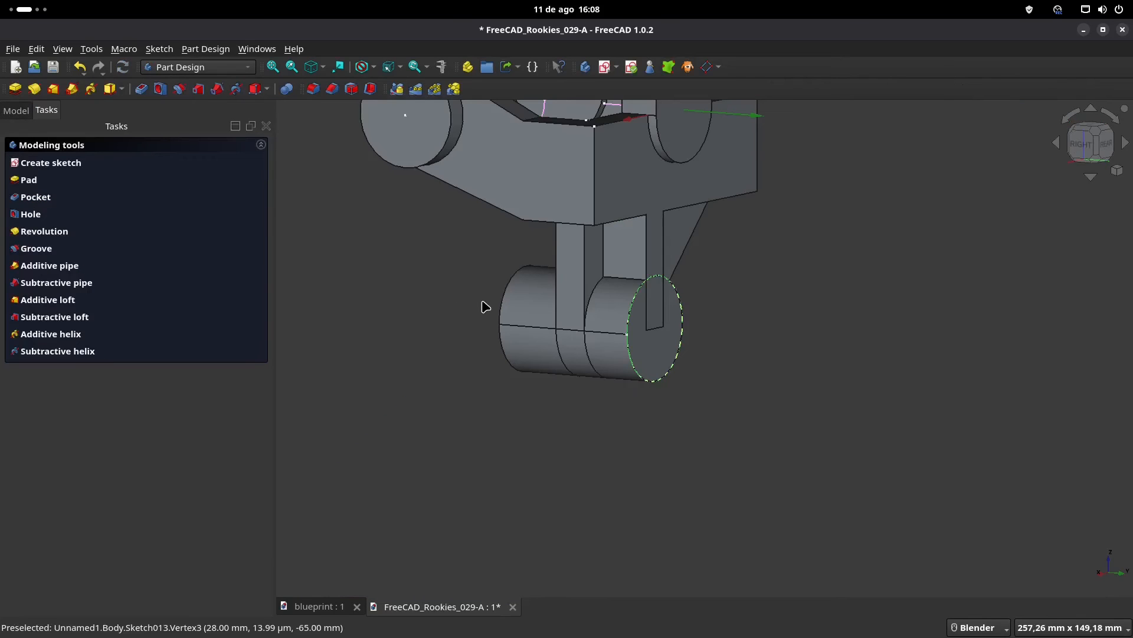
- Pad the circle 5 mm outward to extend the lower boss past the rib
click(16, 89)
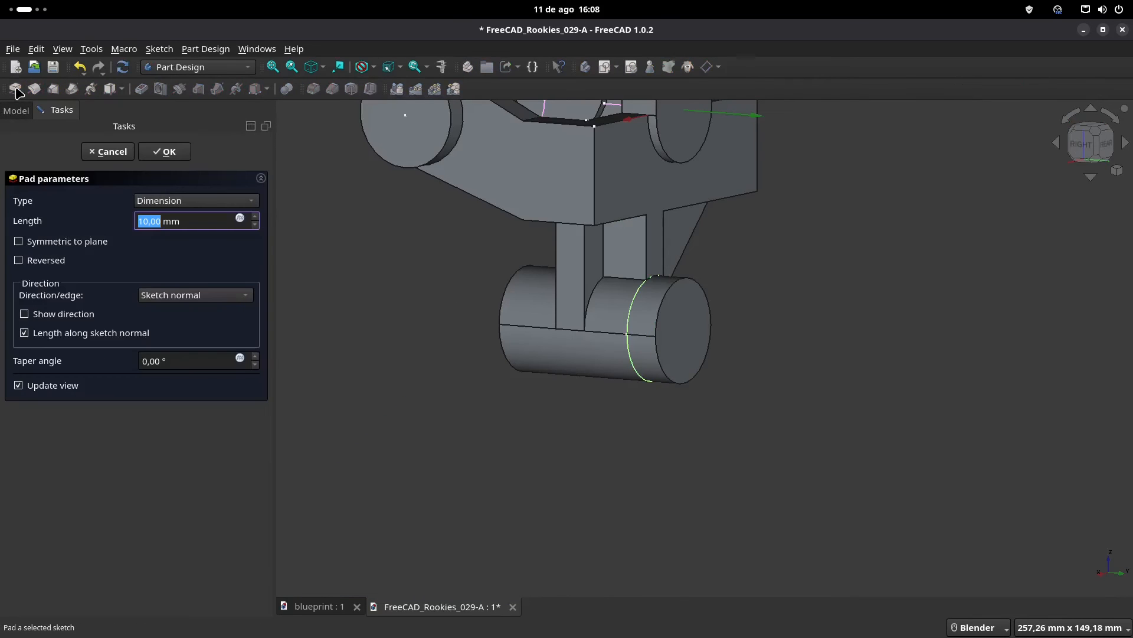
click(167, 152)
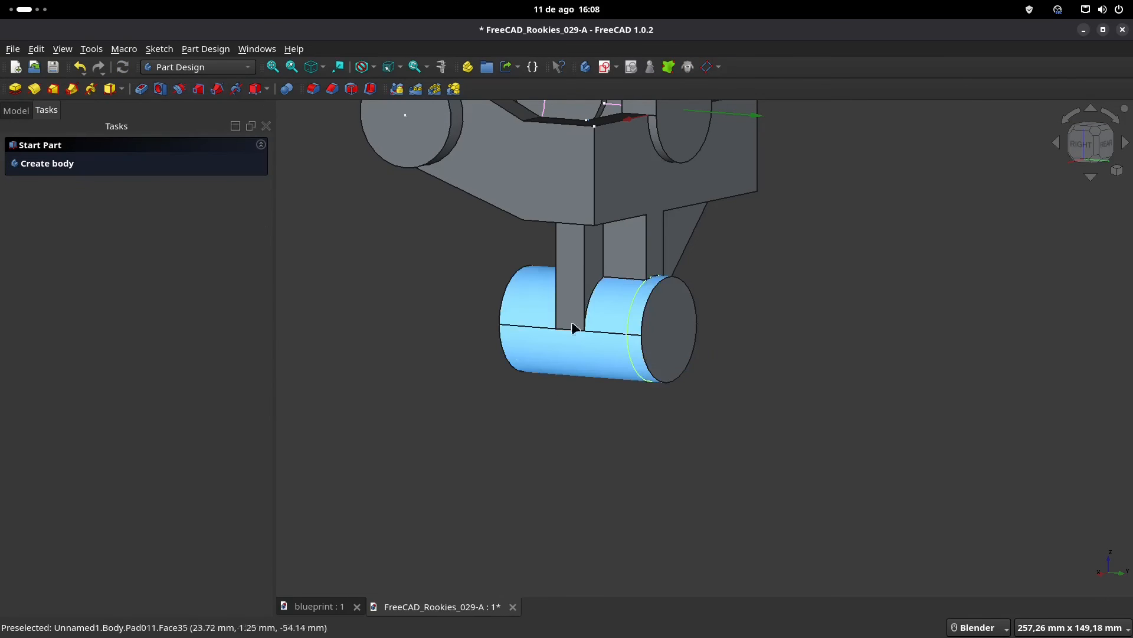
key(3)
middle_drag(598, 341, 641, 358)
- Examine the blueprint views for the hole diameters and positions in the upright tab and the lower boss
click(348, 611)
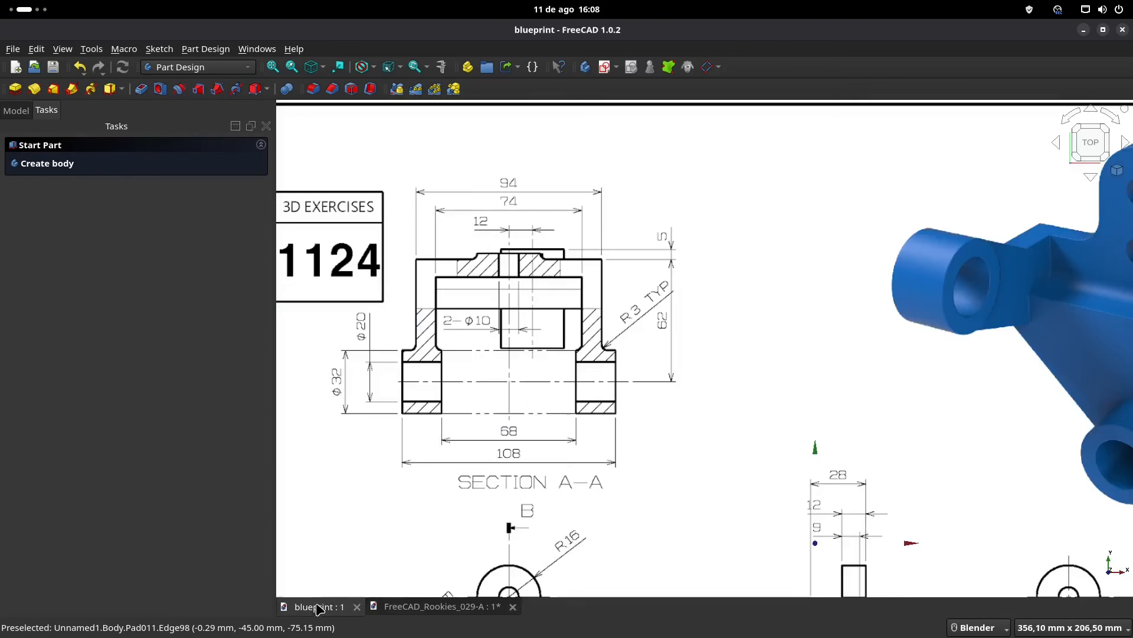
scroll(578, 436, down, 2)
shift+middle_drag(688, 468, 677, 383)
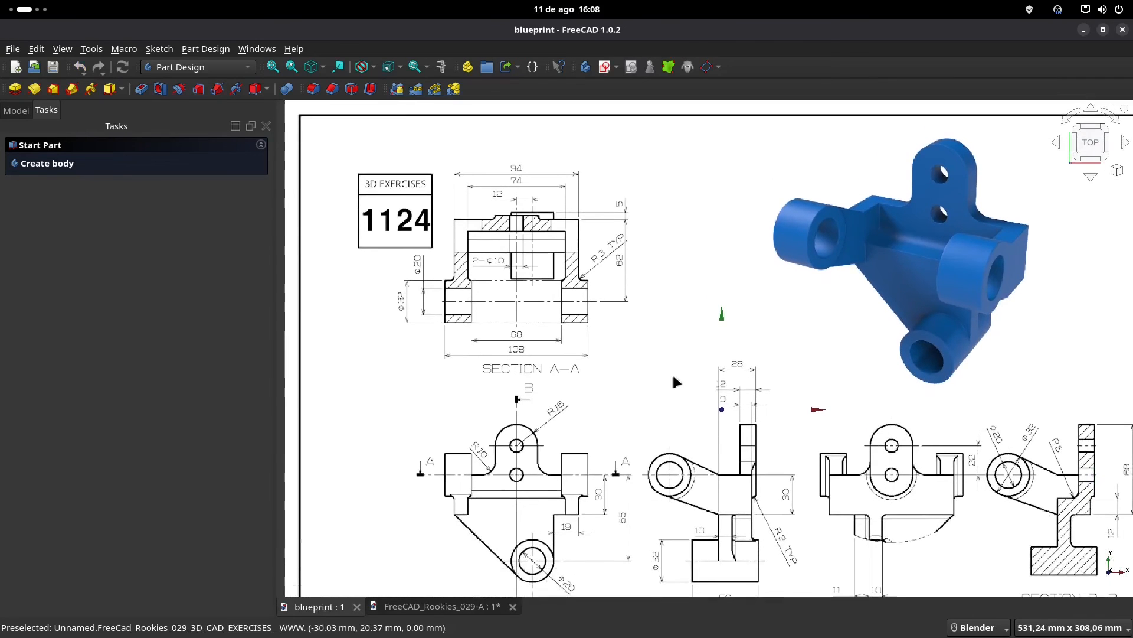
shift+middle_drag(635, 440, 600, 385)
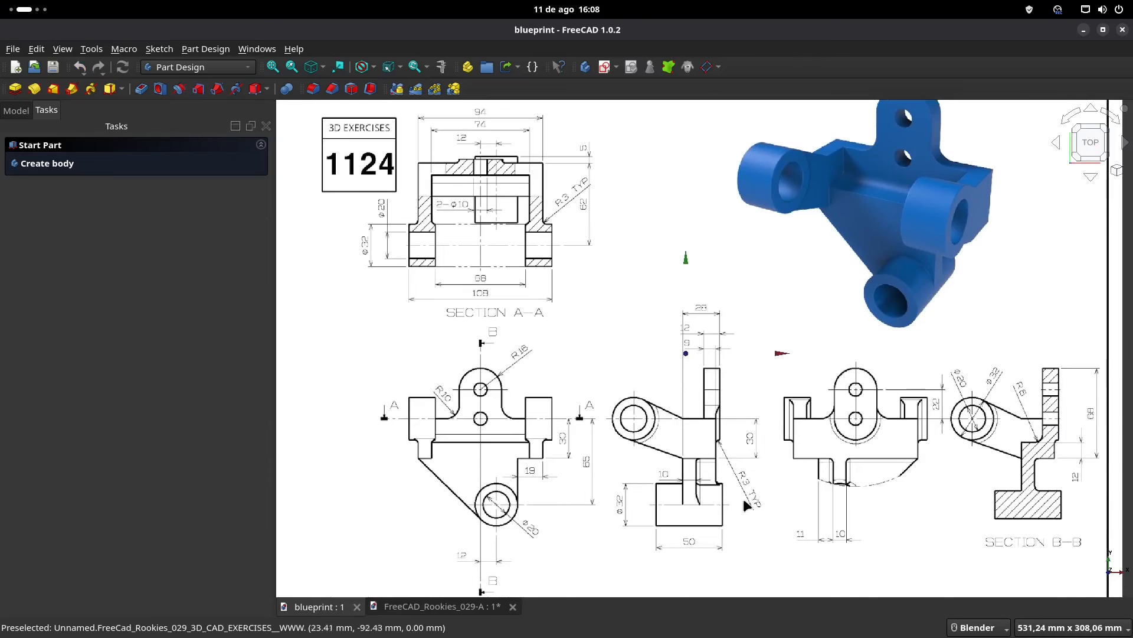
shift+middle_drag(726, 324, 740, 364)
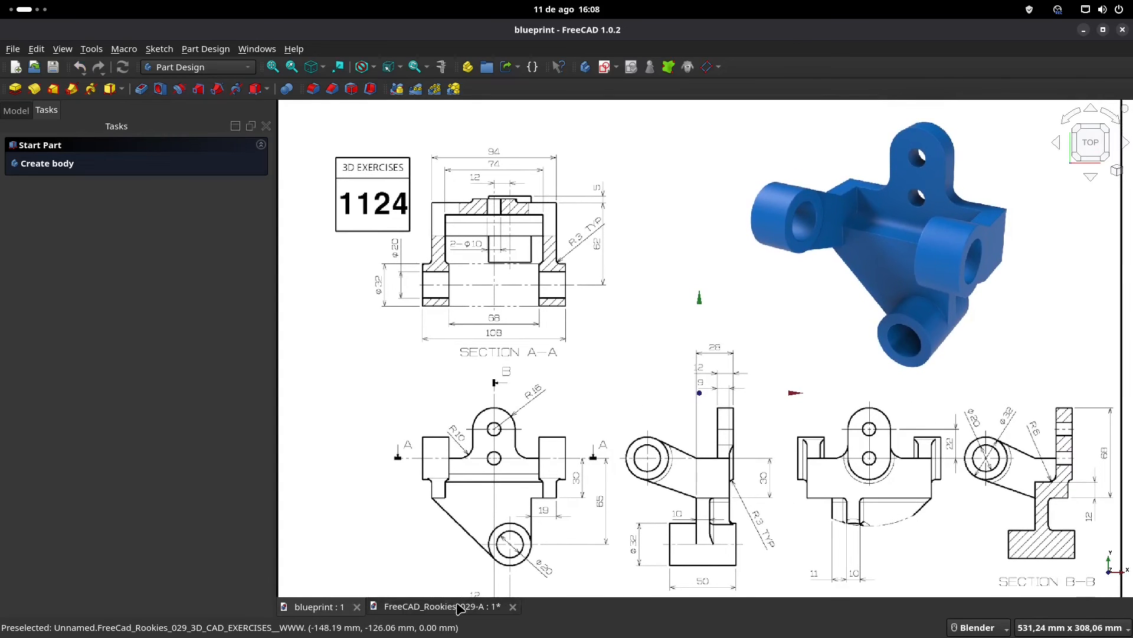
shift+middle_drag(559, 505, 485, 465)
scroll(497, 412, up, 3)
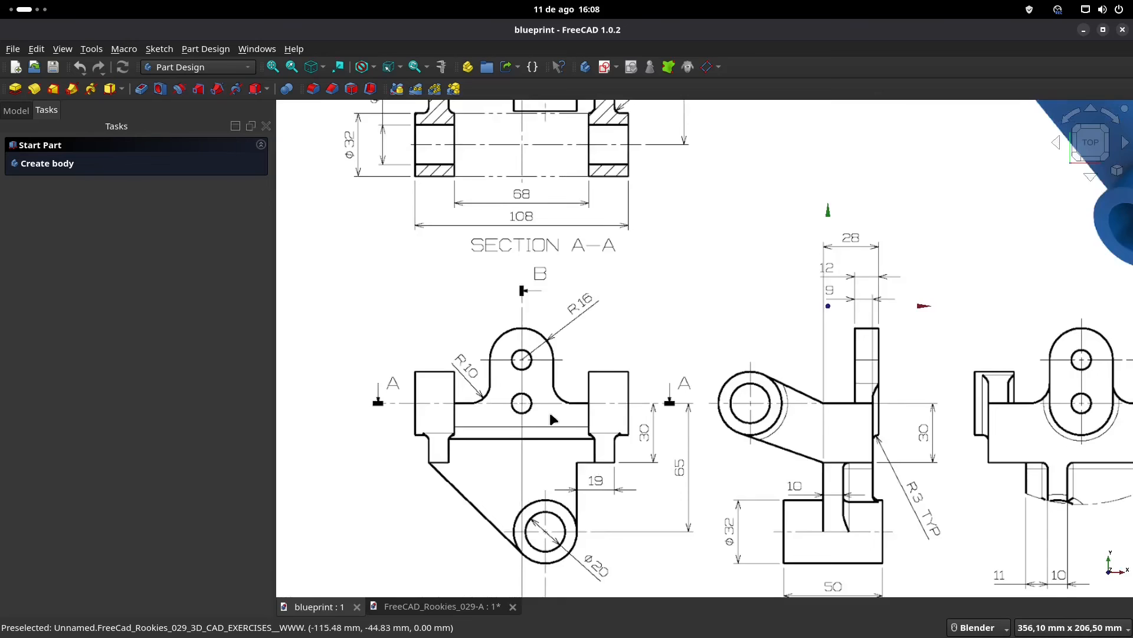
shift+middle_drag(534, 114, 544, 244)
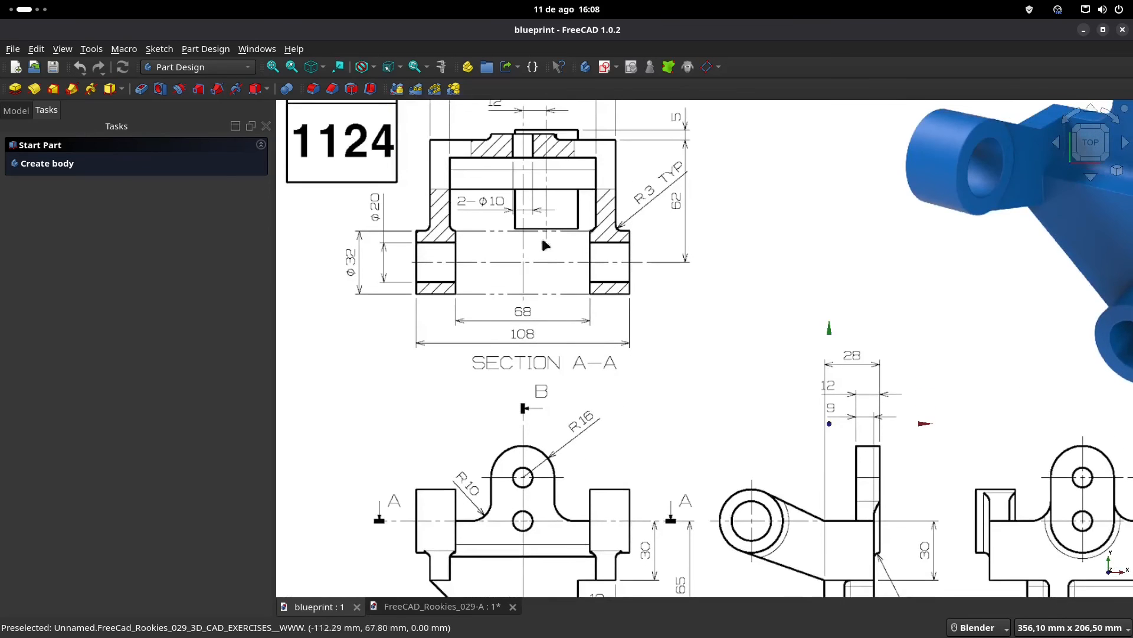
shift+middle_drag(647, 430, 637, 275)
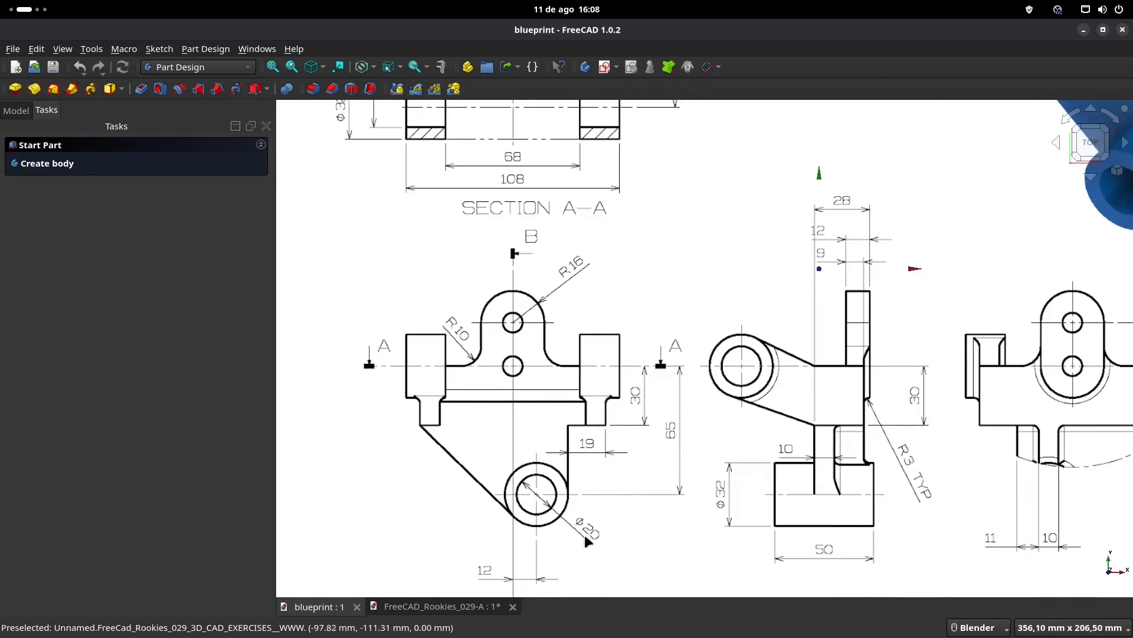
- Return to the bracket model, create a new sketch on the XZ plane and switch on the section view
click(408, 606)
middle_drag(484, 383, 686, 526)
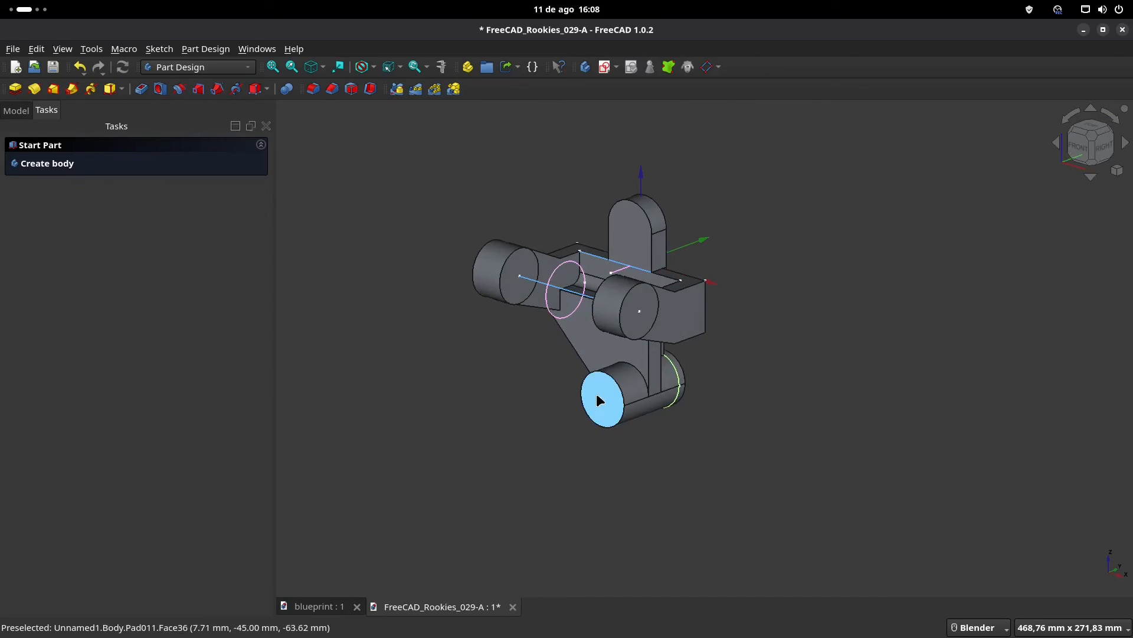
middle_drag(442, 380, 509, 374)
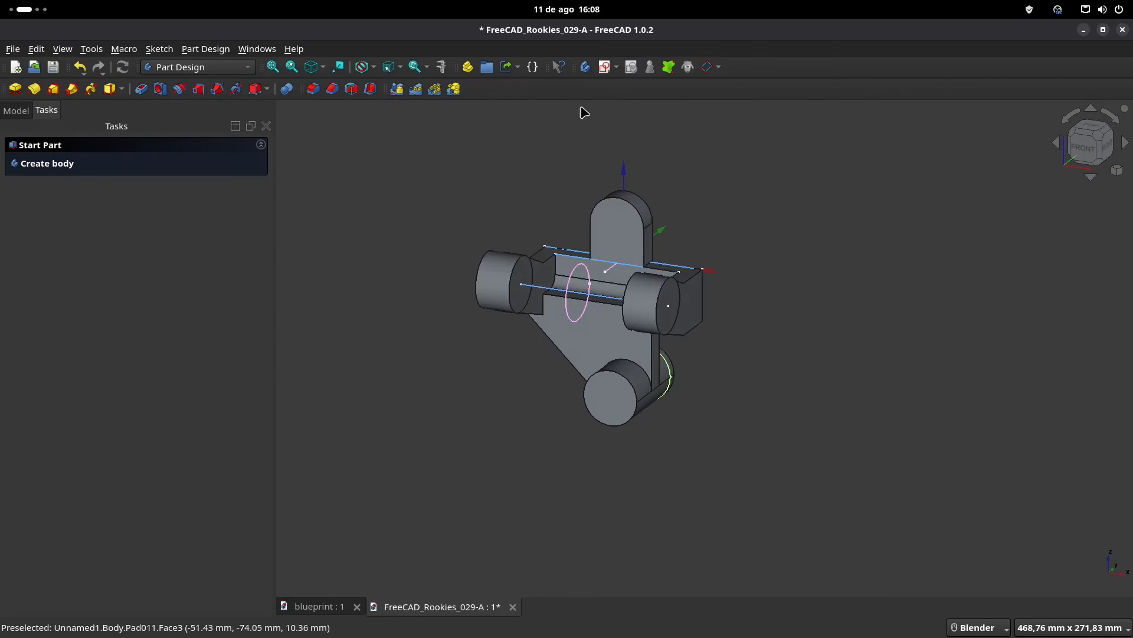
click(604, 67)
middle_drag(605, 233, 637, 291)
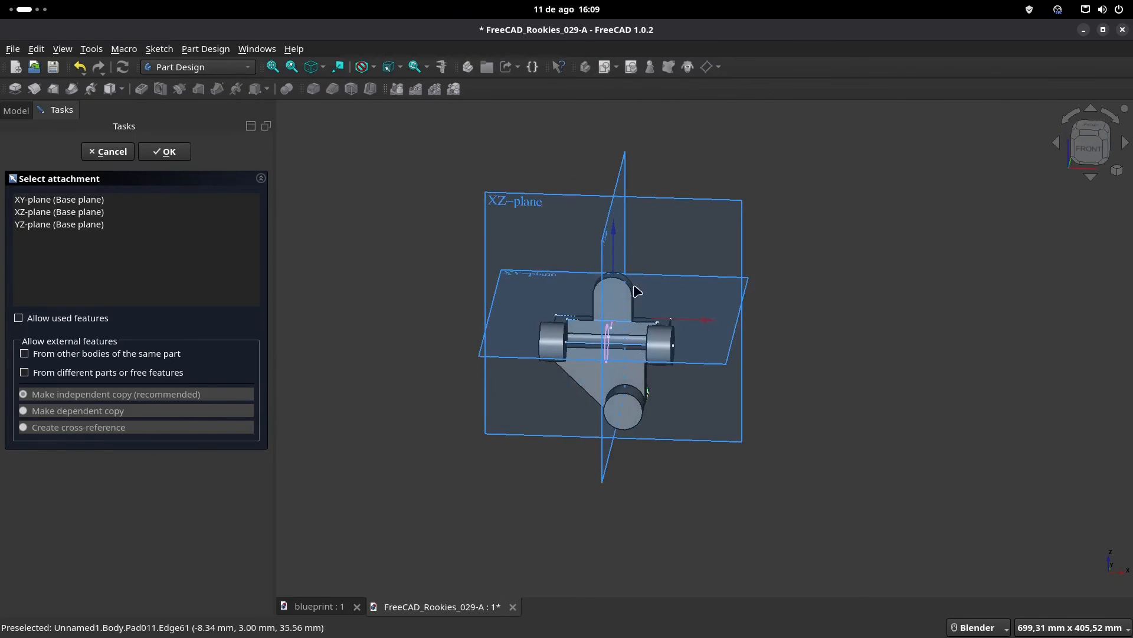
click(529, 206)
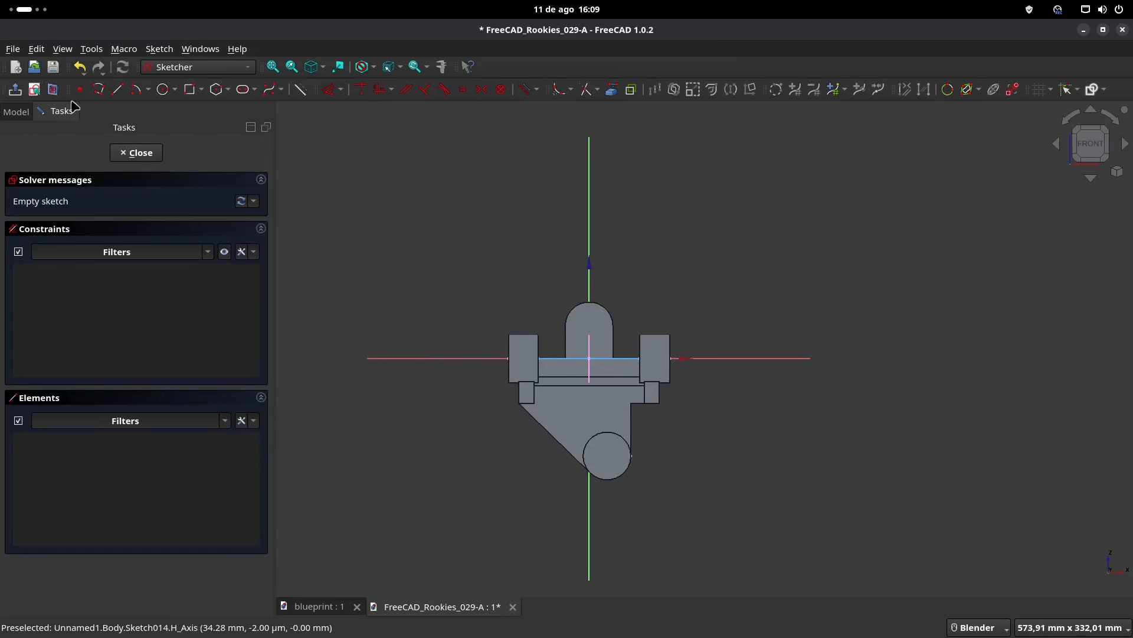
click(52, 89)
- Project the upright tab's lower and upper arcs and the lower boss's circular edge into the sketch as external geometry
scroll(480, 341, up, 5)
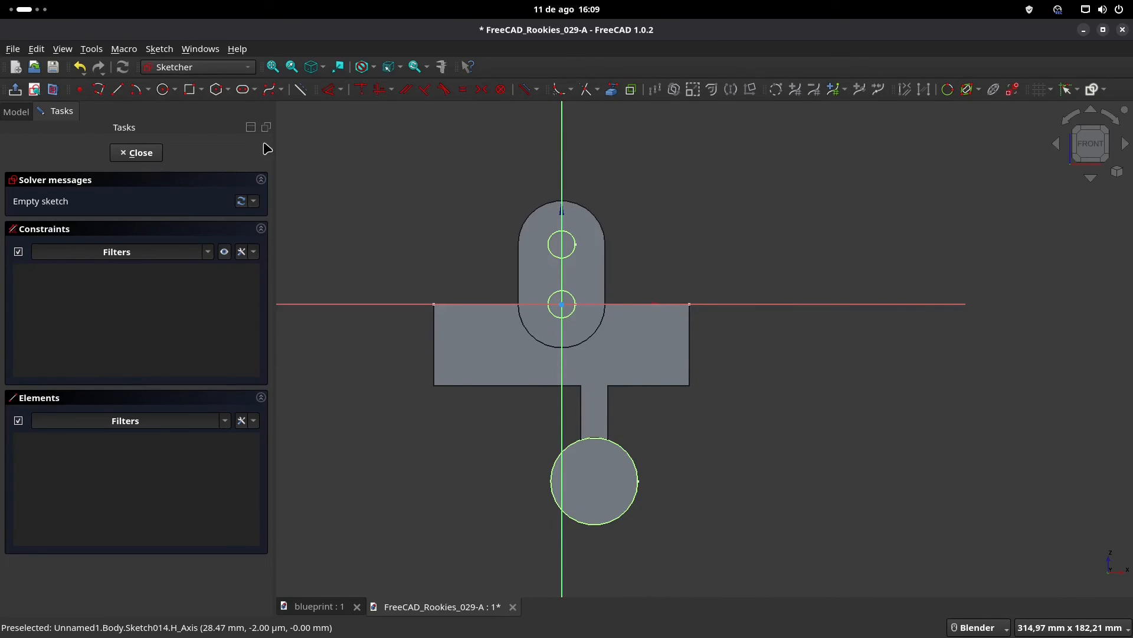
click(612, 89)
middle_drag(676, 264, 648, 207)
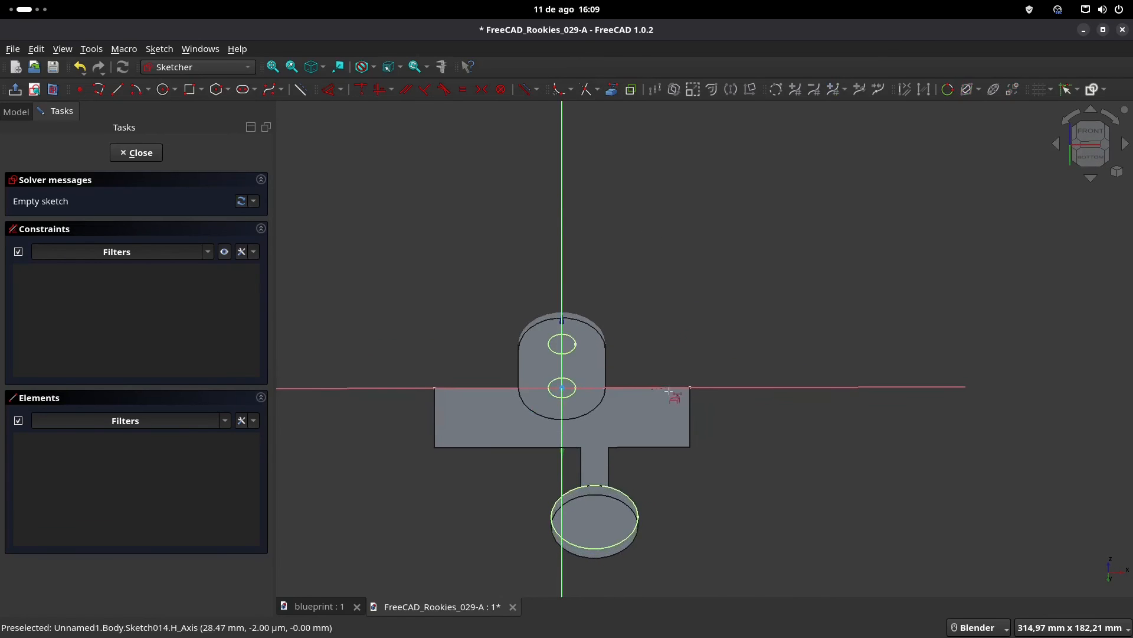
middle_drag(608, 244, 535, 295)
middle_drag(590, 343, 714, 476)
mouse_move(728, 321)
middle_down()
mouse_move(681, 341)
mouse_move(708, 379)
middle_up()
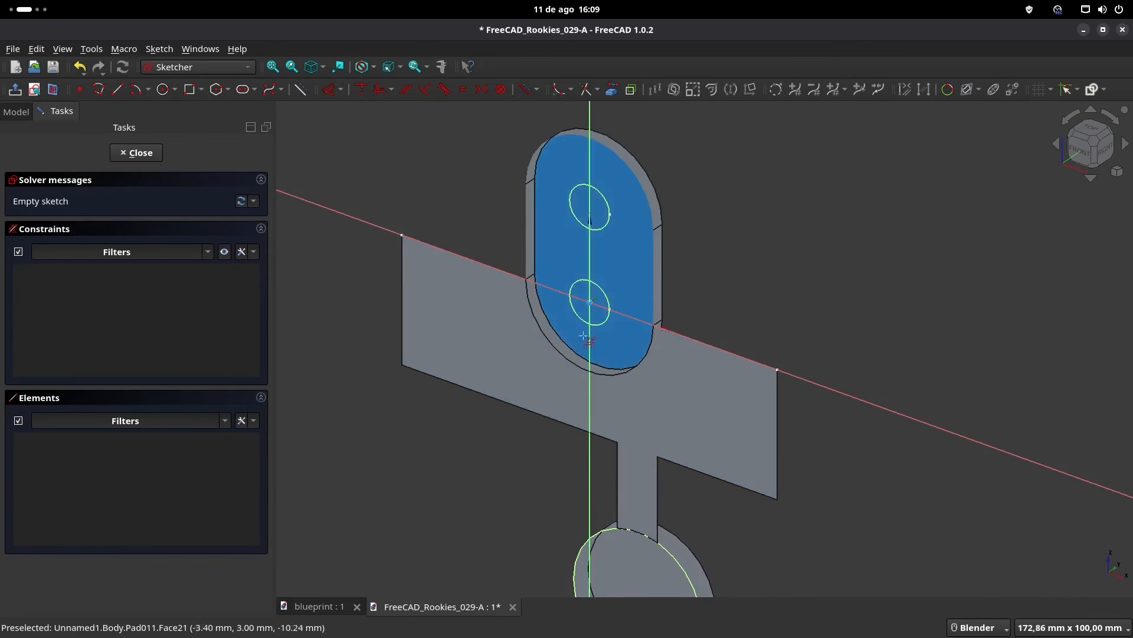
click(562, 340)
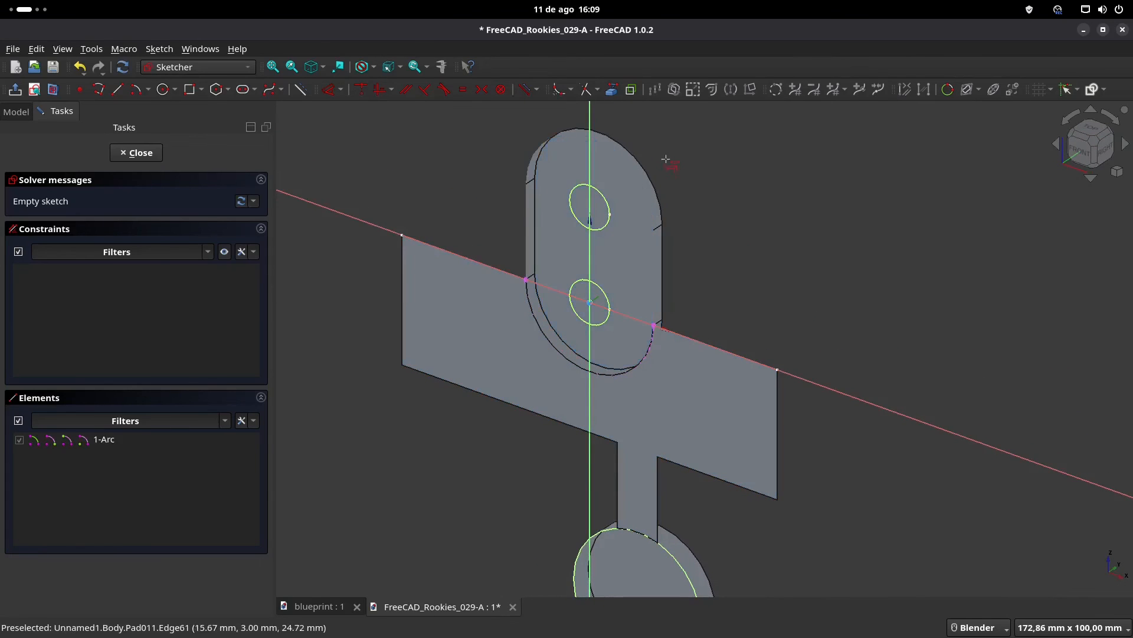
click(637, 162)
shift+middle_drag(734, 451, 734, 430)
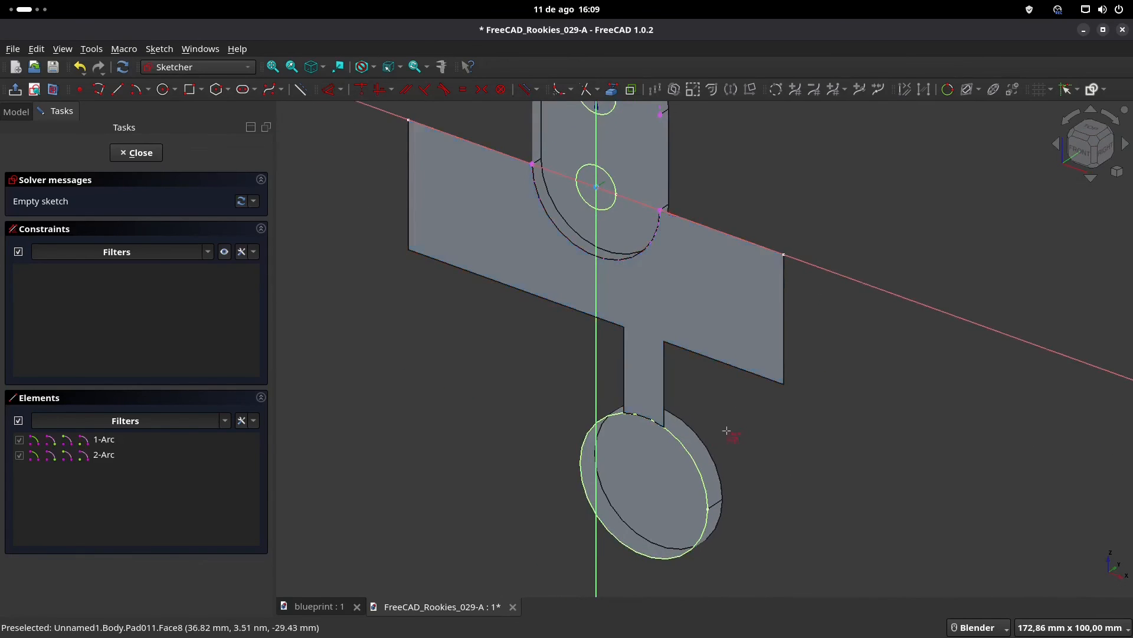
click(704, 440)
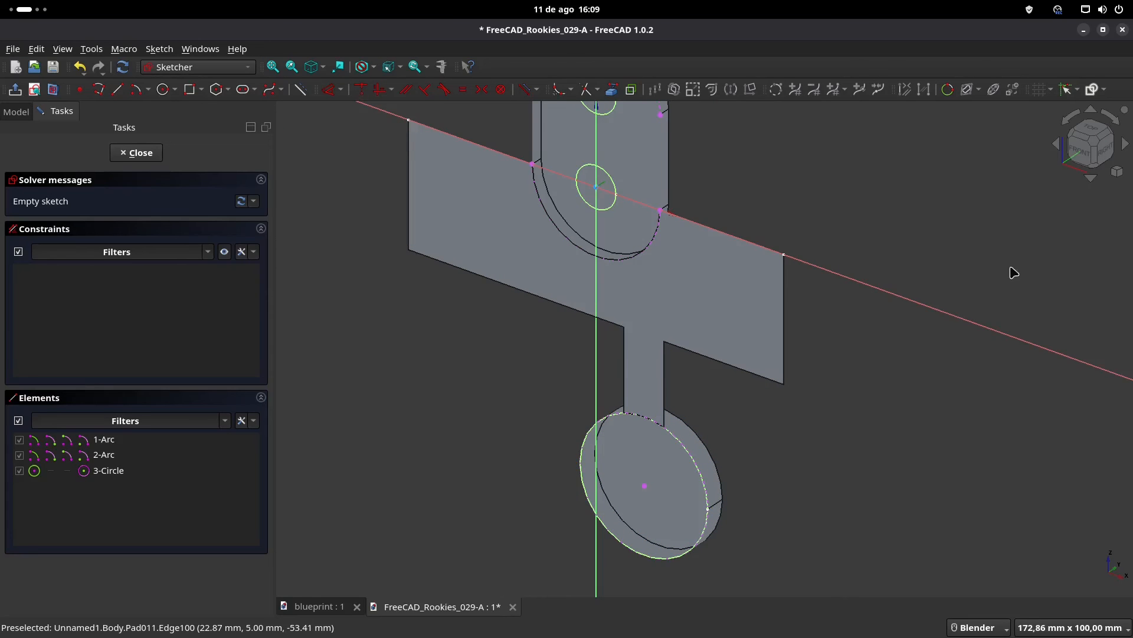
- Draw one circle centred on the origin and a 10 mm diameter circle centred on the tab's upper projected arc
click(1080, 152)
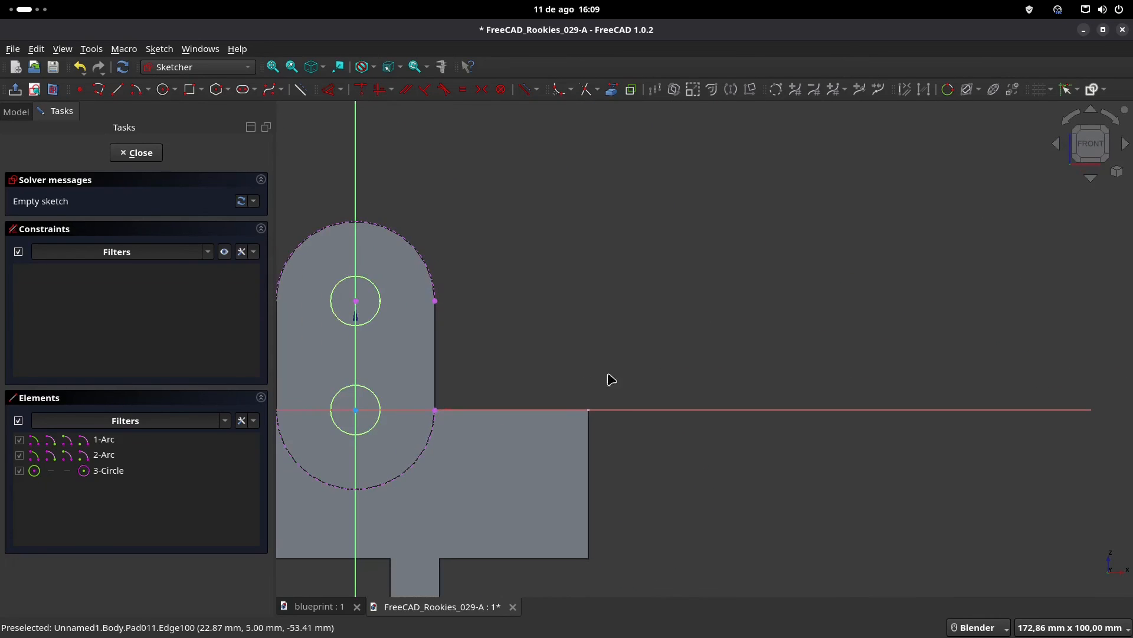
shift+middle_drag(607, 380, 755, 286)
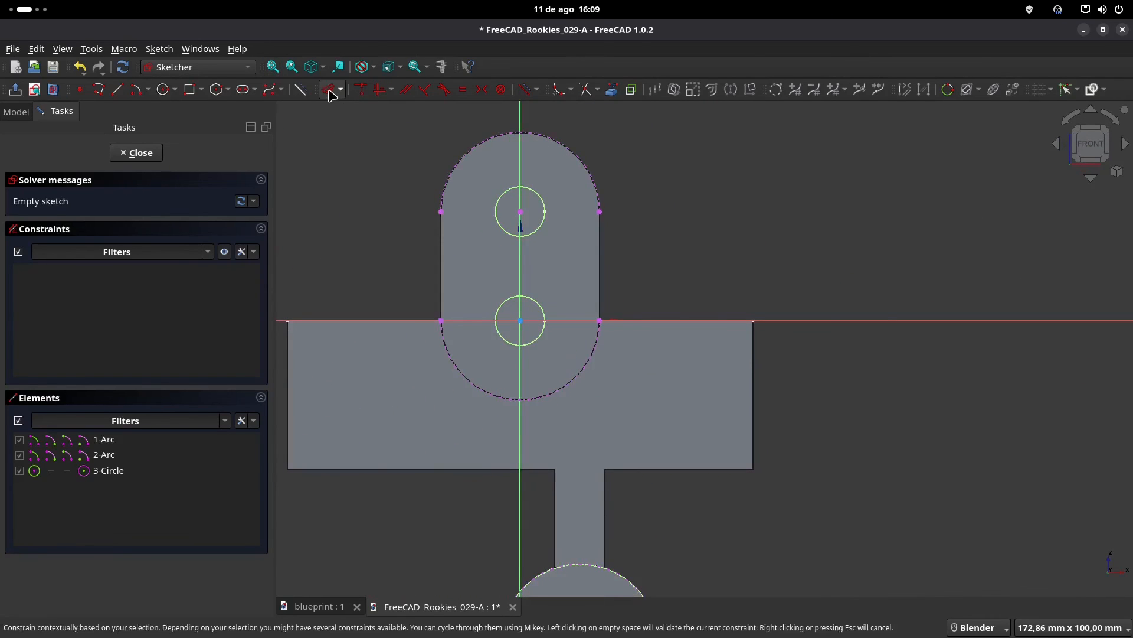
click(163, 90)
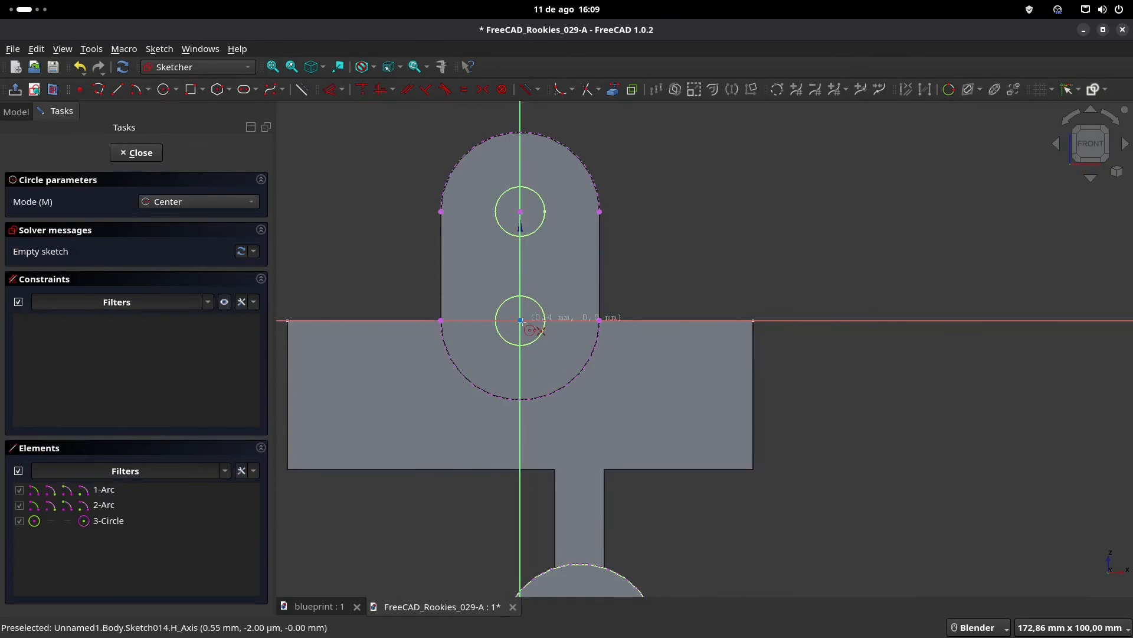
click(520, 321)
click(553, 301)
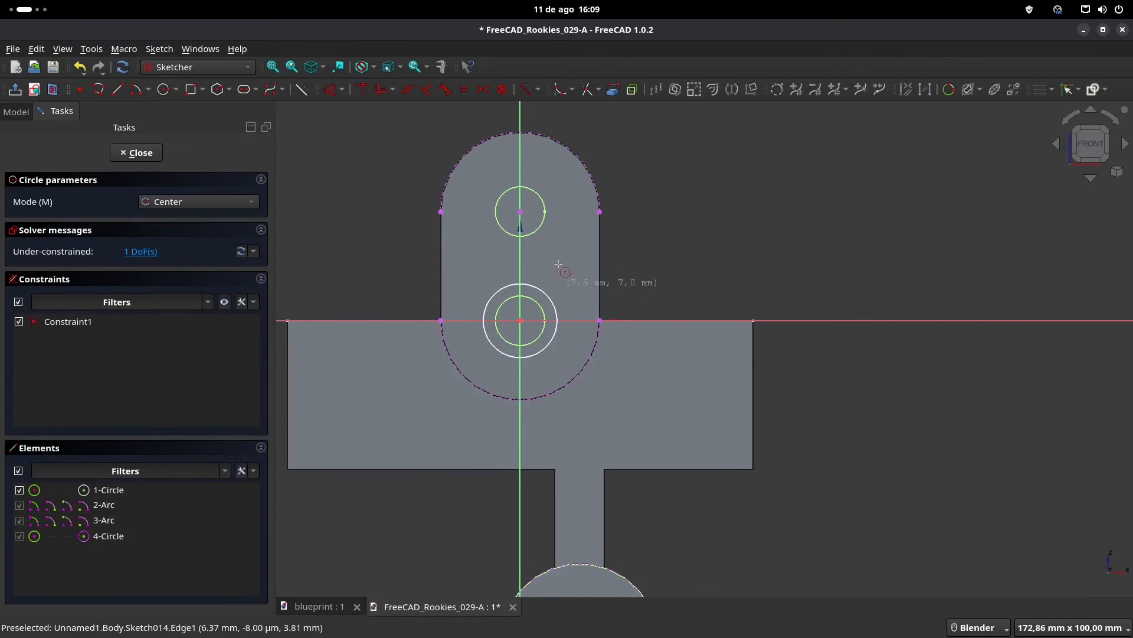
click(520, 211)
text(1mm)
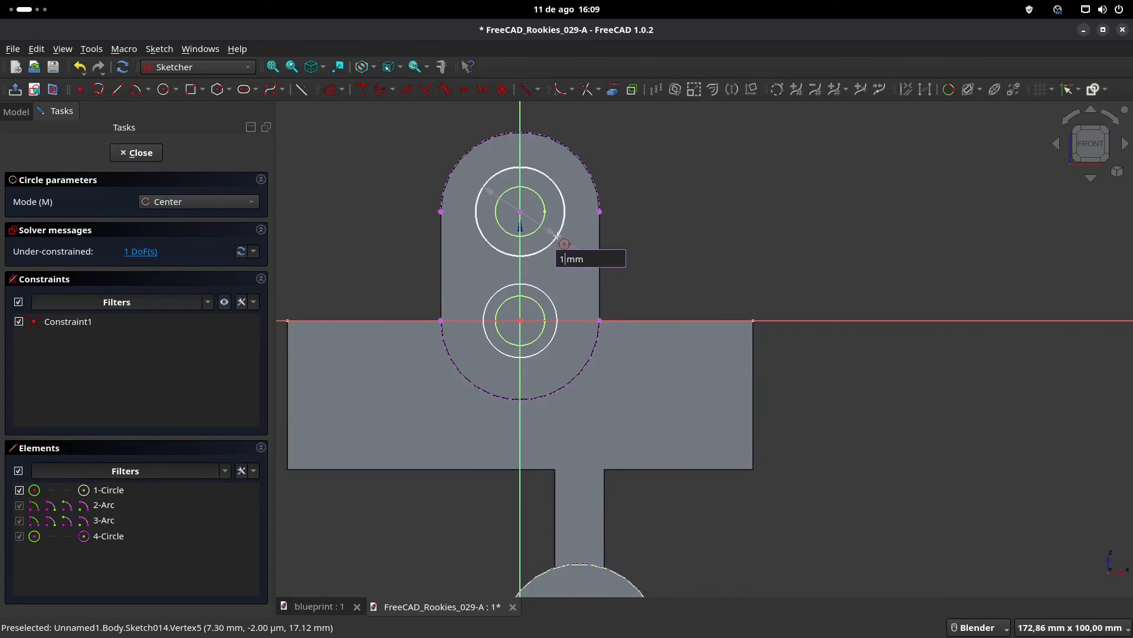
text(0)
key(Return)
right_click(554, 254)
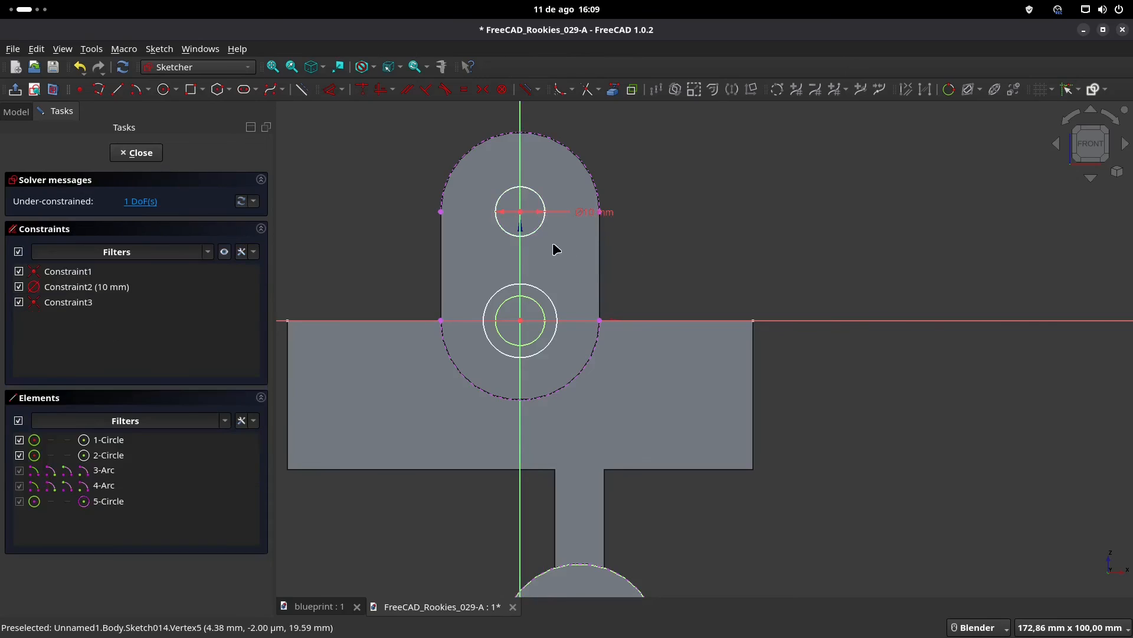
- Constrain the two hole circles on the upright tab to equal size
click(538, 231)
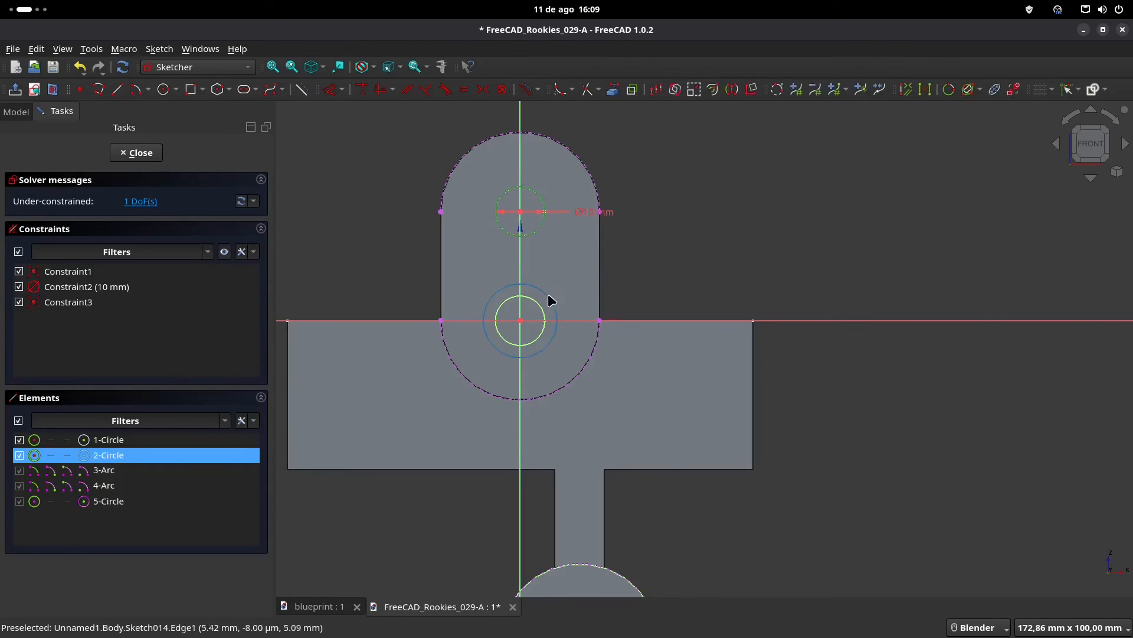
click(549, 296)
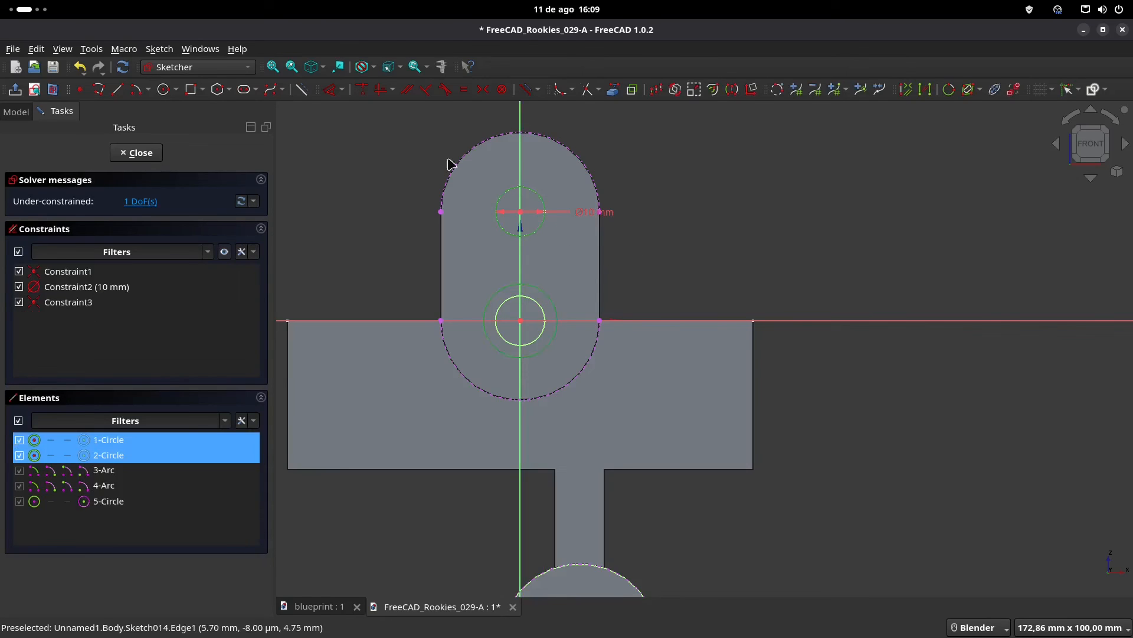
click(464, 89)
scroll(535, 228, up, 2)
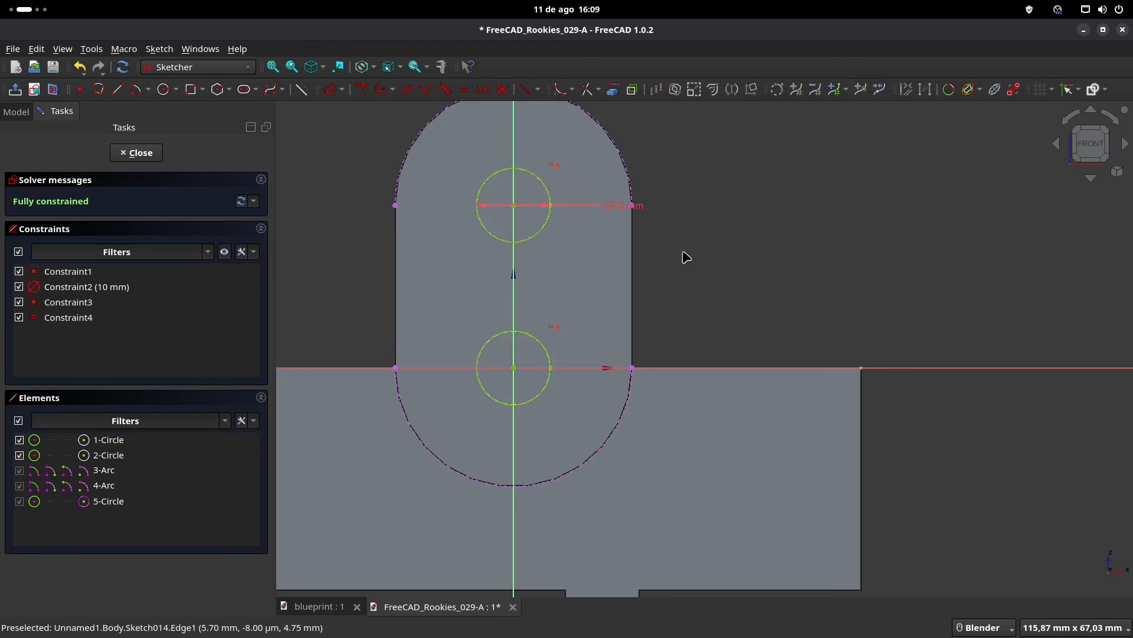
- Draw a 20 mm diameter circle centred on the lower boss's projected circle
scroll(545, 257, down, 4)
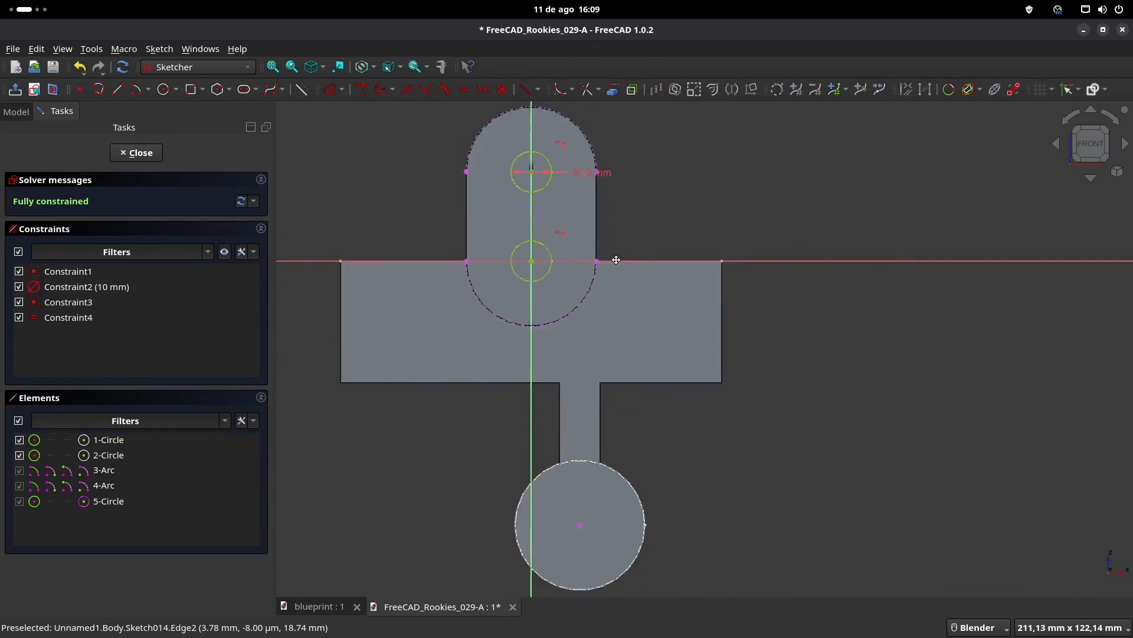
click(163, 89)
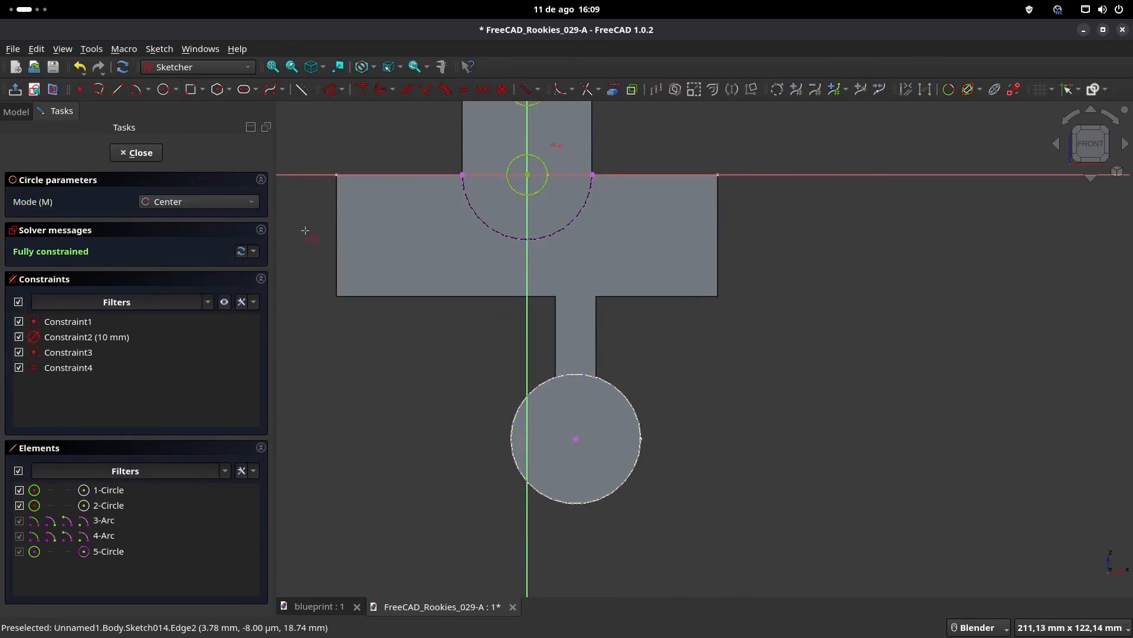
click(575, 440)
text(20)
key(Return)
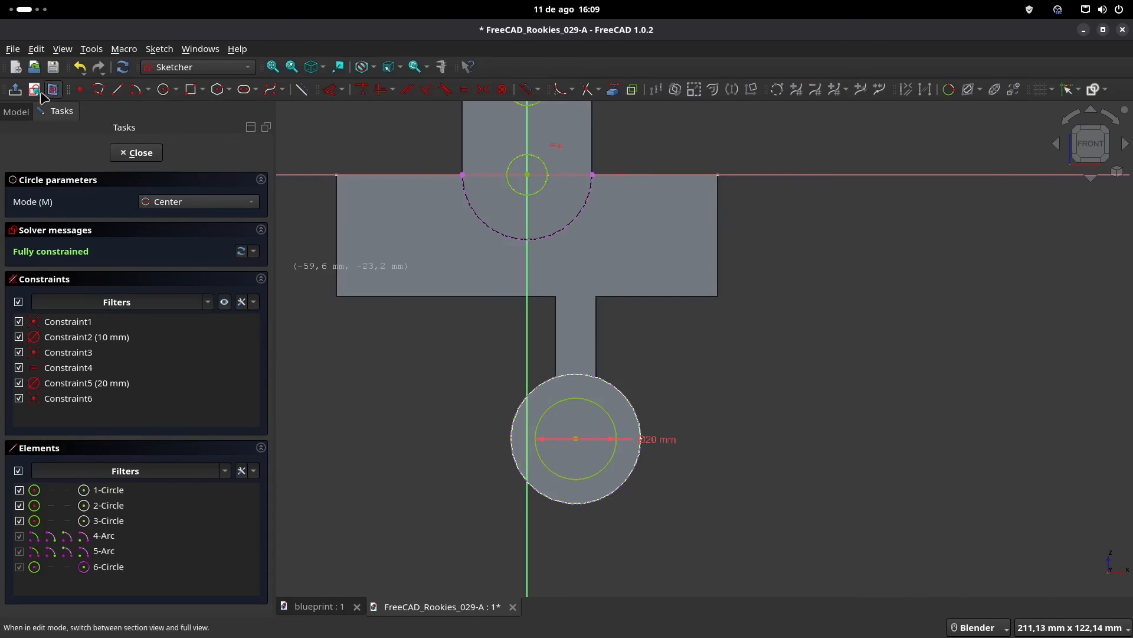
- Pocket the tab and lower boss hole sketch through all, symmetric to its plane
click(15, 89)
key(0)
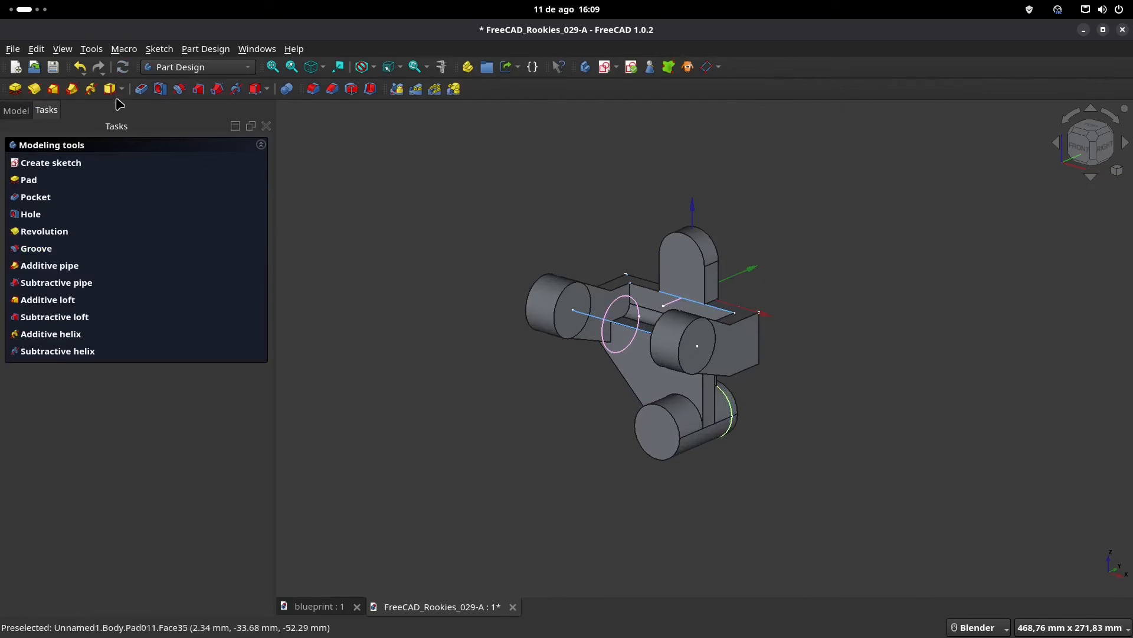
click(198, 200)
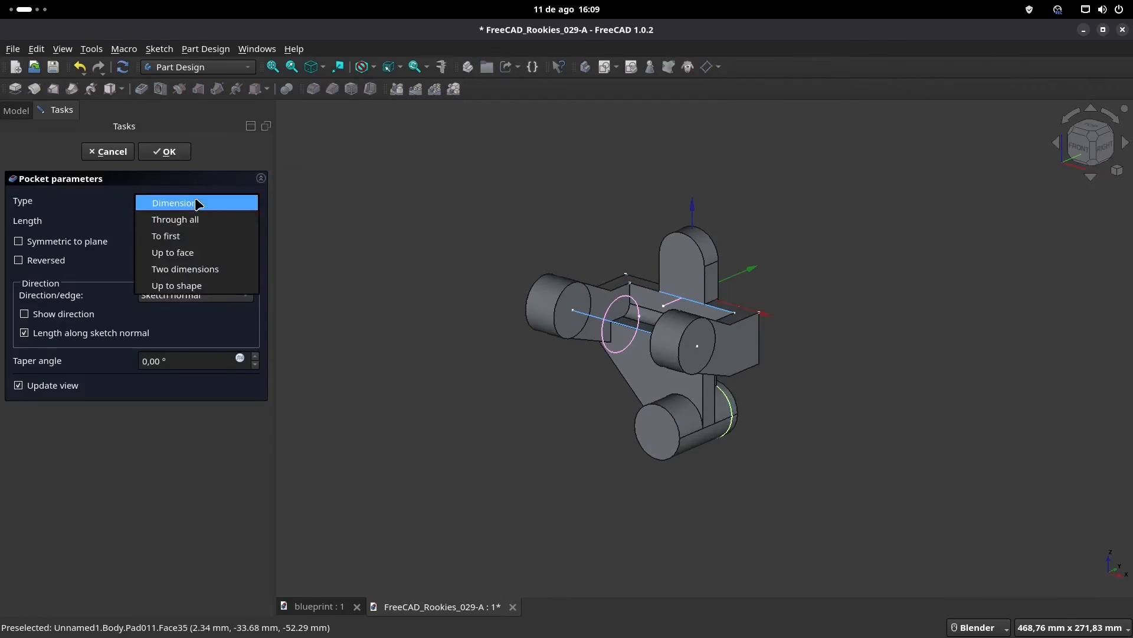
click(189, 220)
click(73, 241)
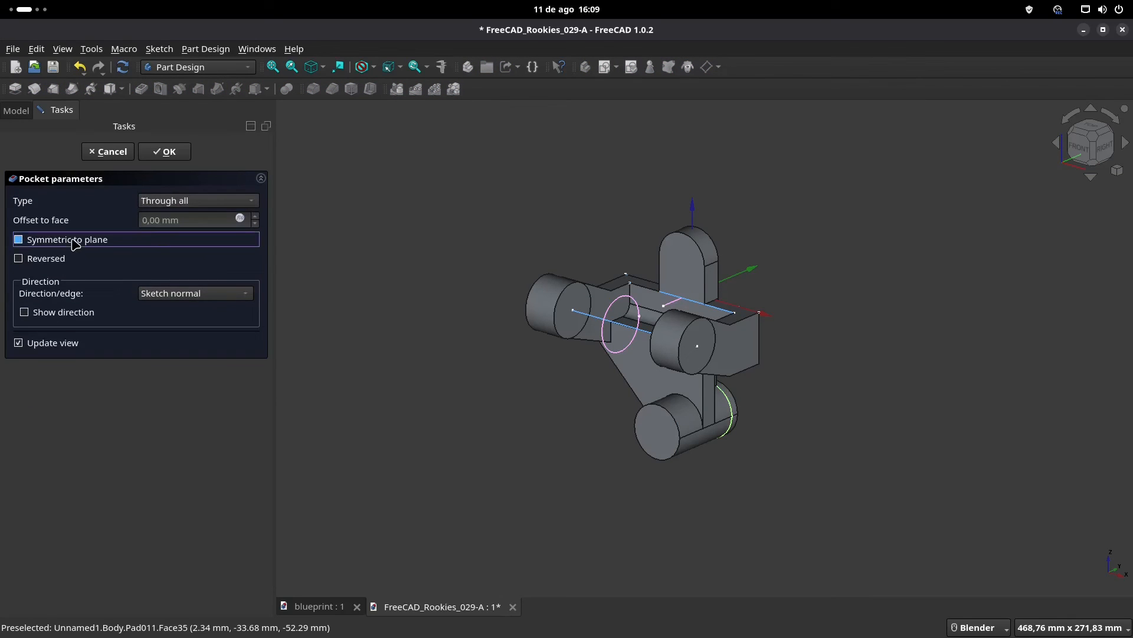
click(177, 153)
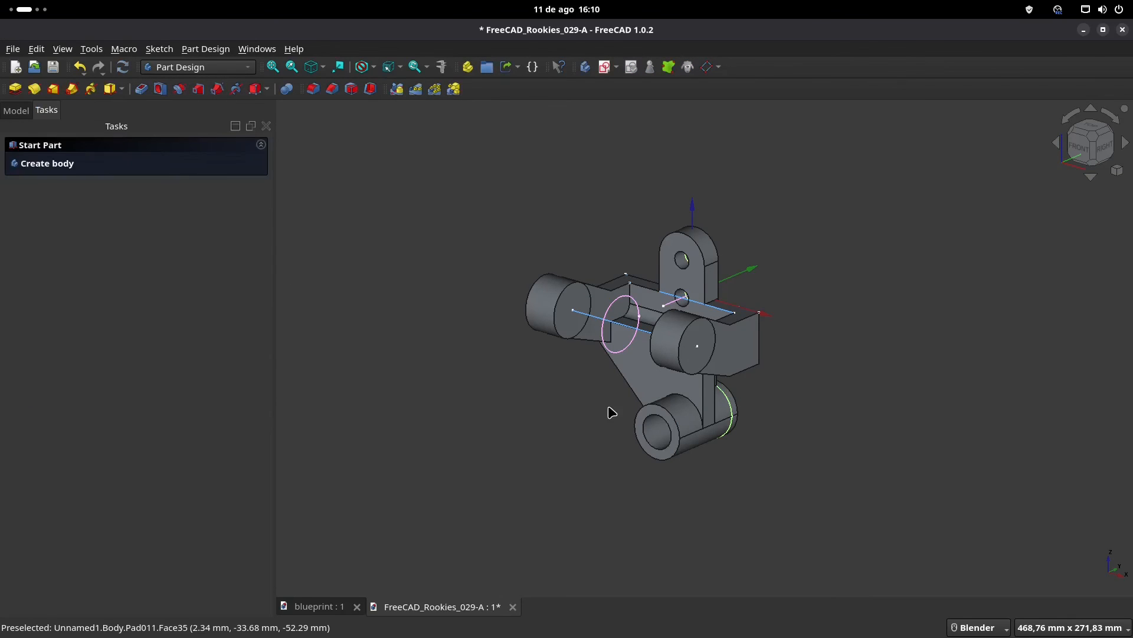
- Create a sketch on the YZ plane and project the side arm boss's round edge into it as external geometry
scroll(611, 410, up, 5)
middle_drag(561, 374, 569, 297)
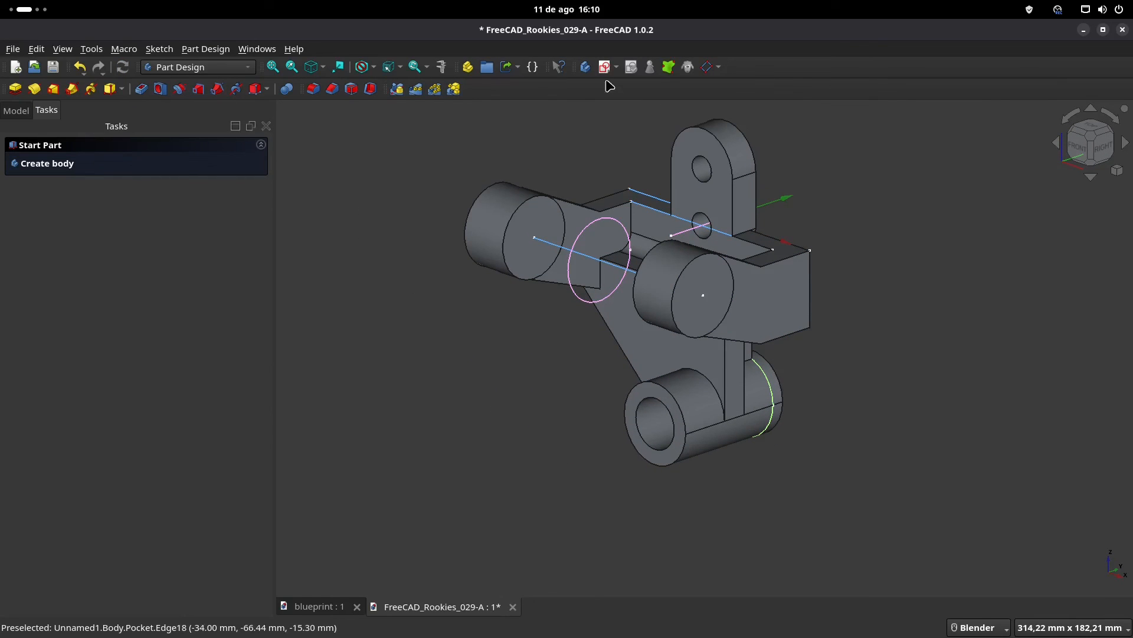
click(608, 69)
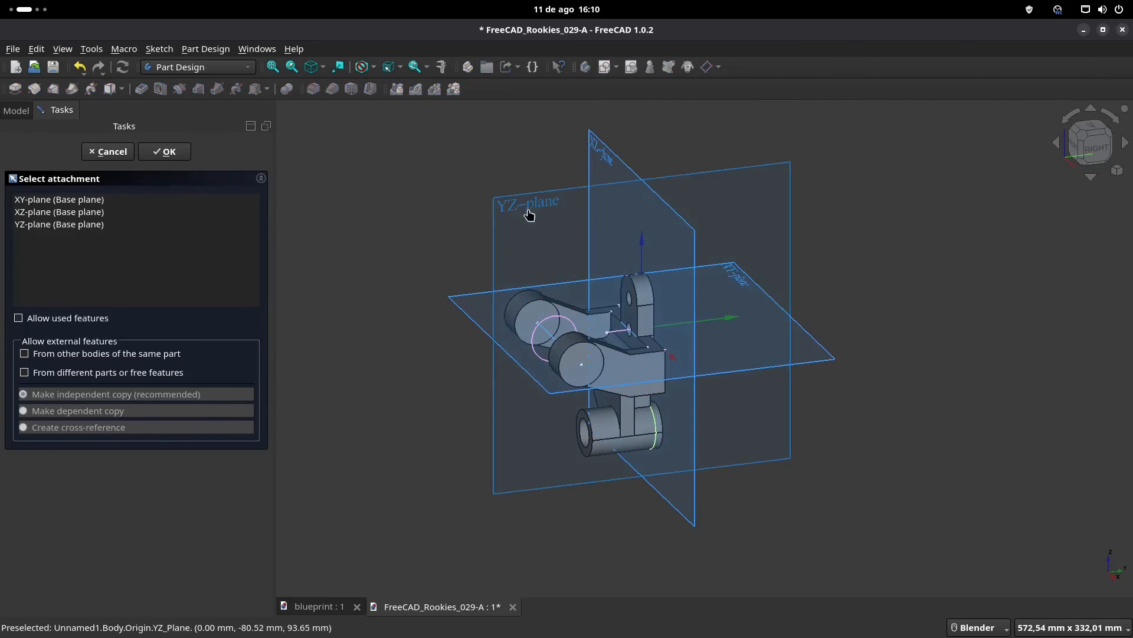
click(529, 212)
scroll(585, 249, up, 2)
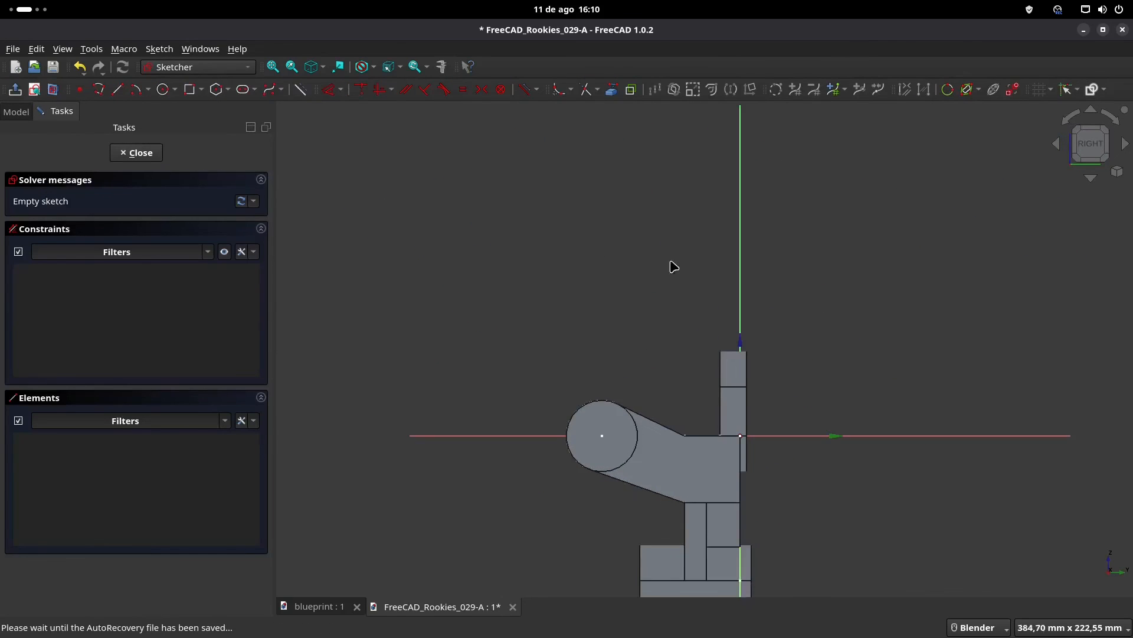
shift+middle_drag(673, 266, 583, 204)
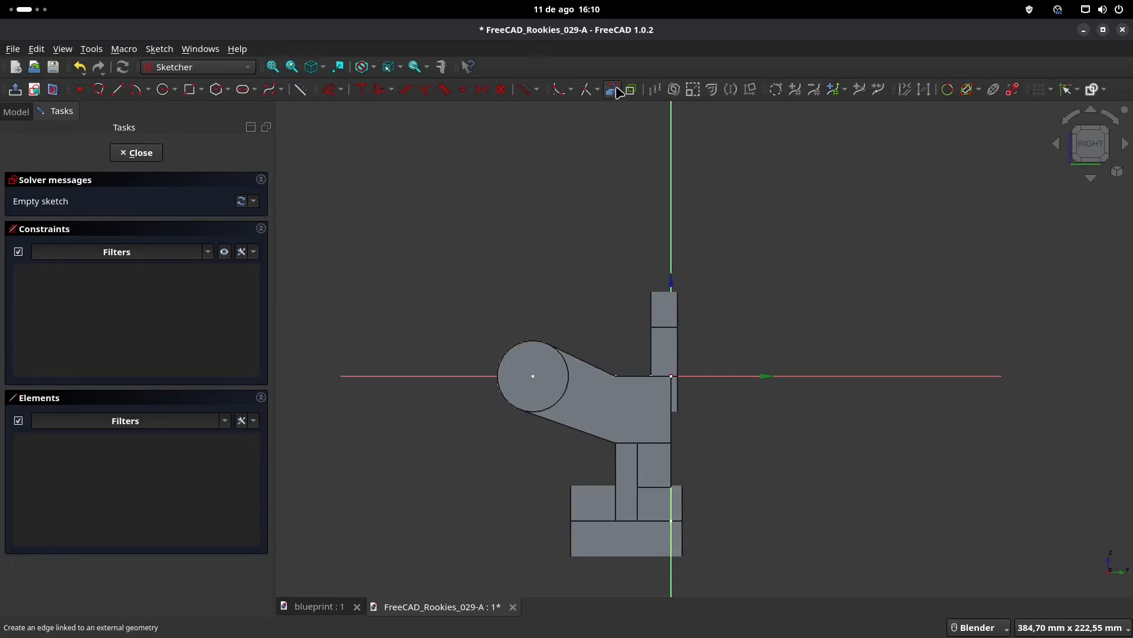
click(567, 389)
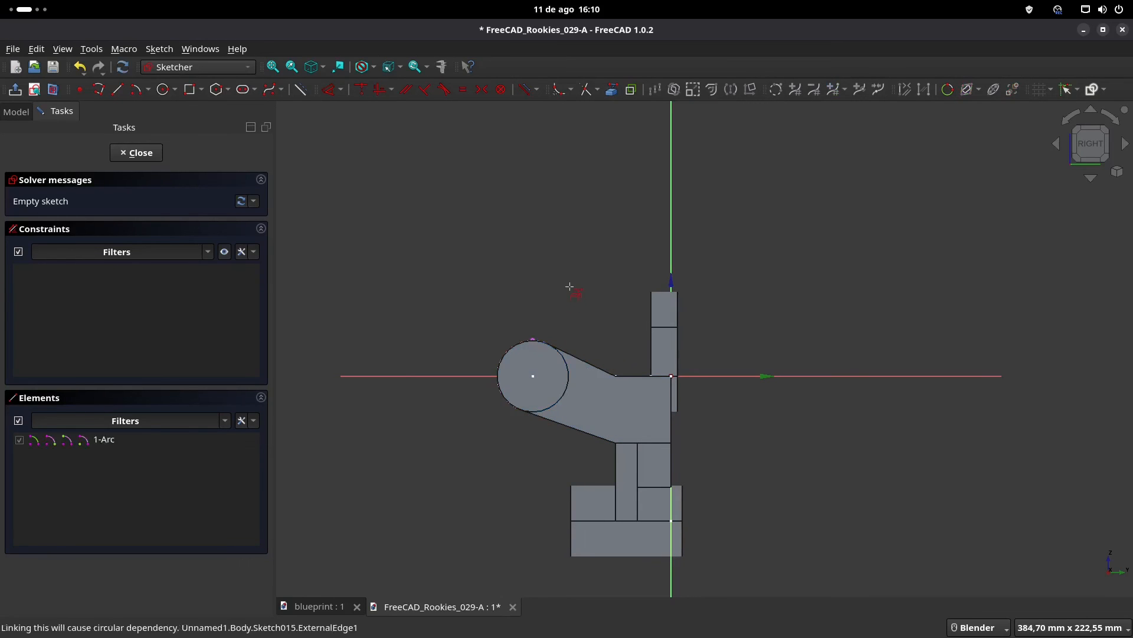
scroll(562, 310, up, 1)
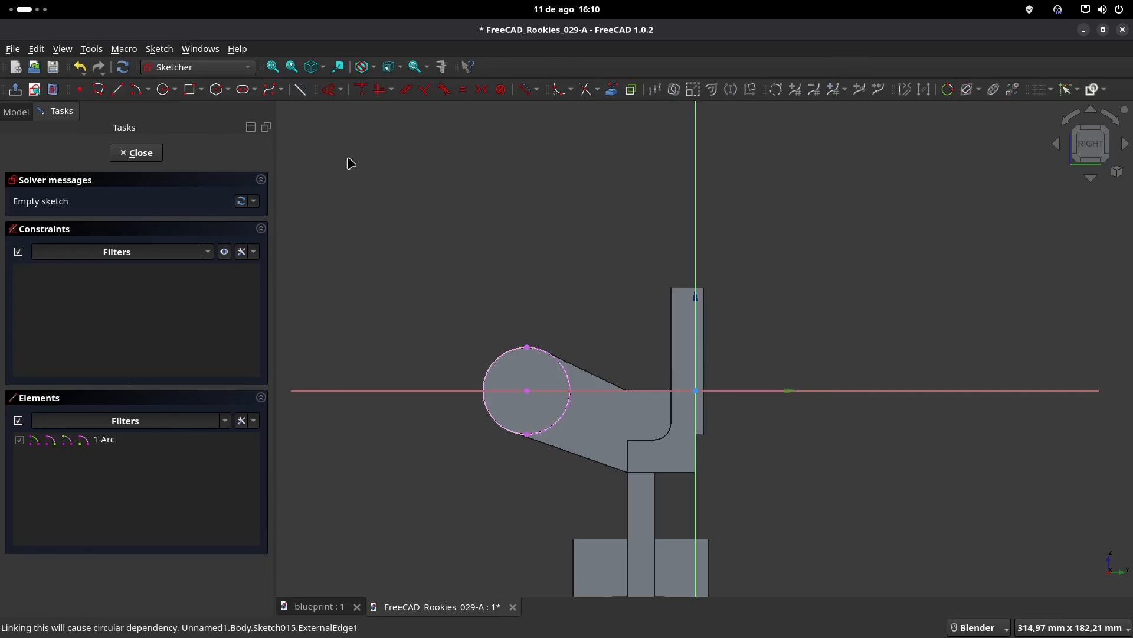
- Draw a 20 mm diameter circle centred on the arm boss's projected arc, checking the bore size on the blueprint
click(163, 89)
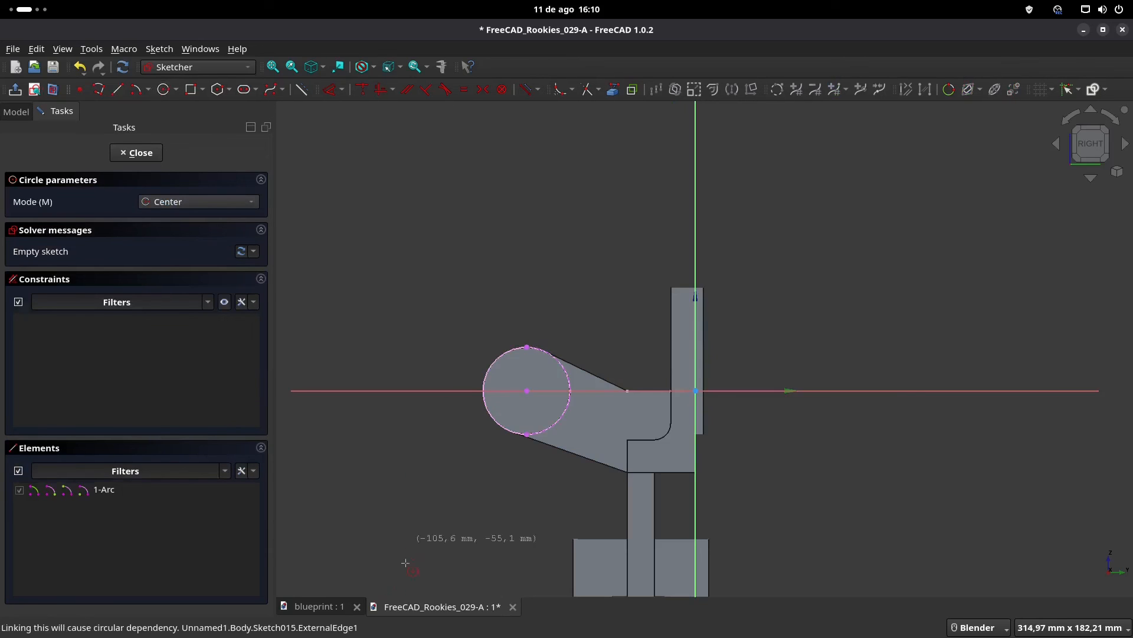
click(316, 606)
shift+middle_drag(773, 314, 760, 433)
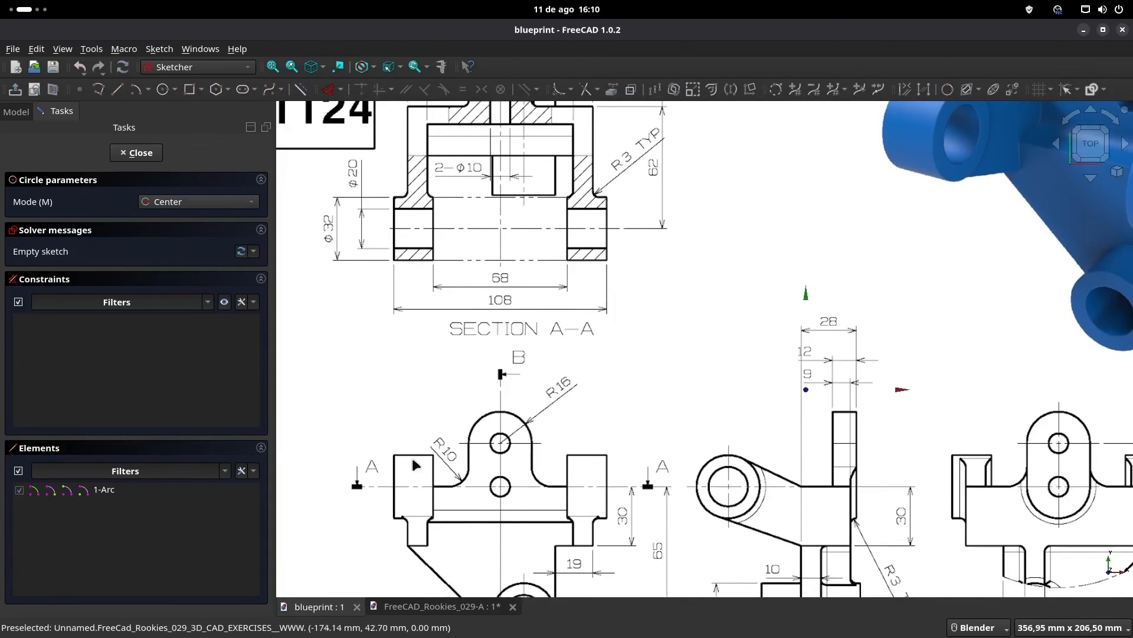
click(425, 607)
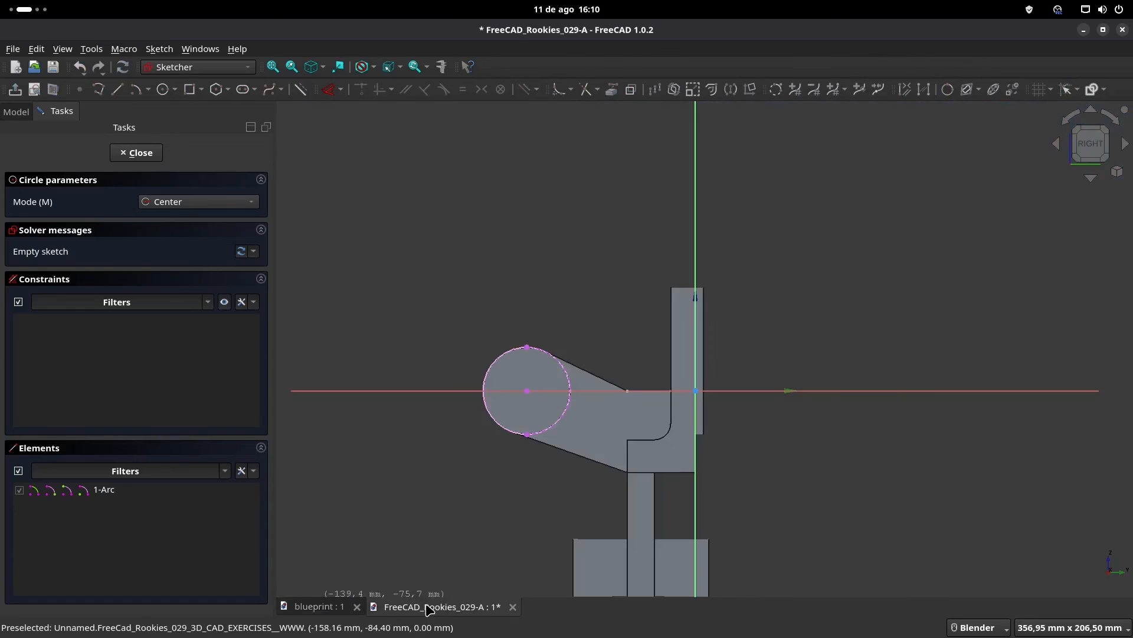
click(526, 391)
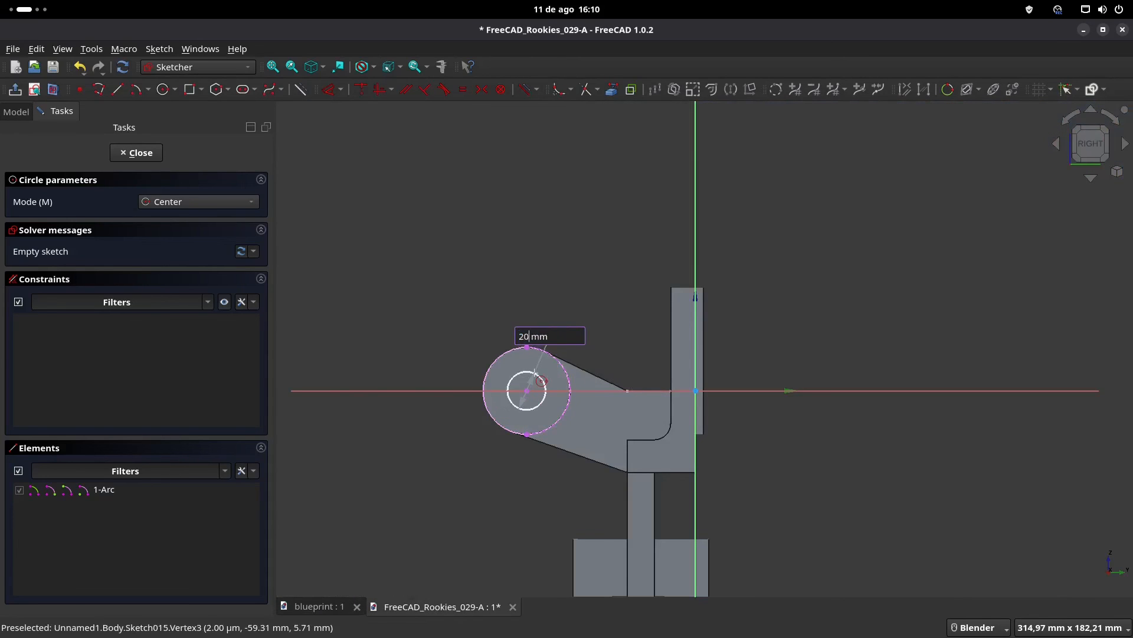
key(Return)
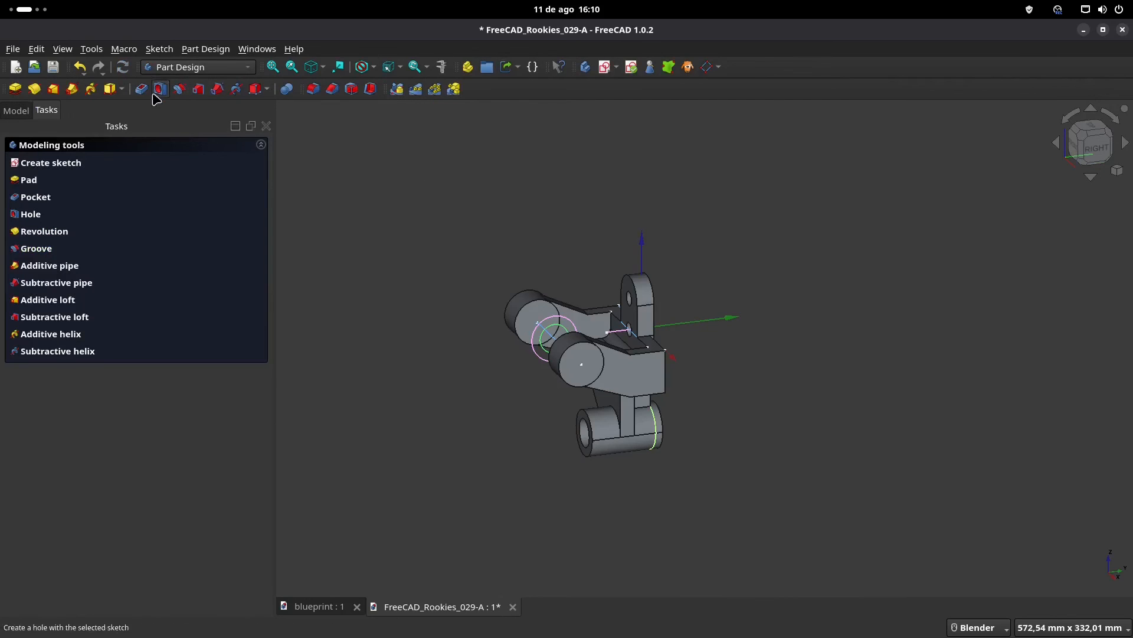
- Pocket the 20 mm circle through all, symmetric to the sketch plane, to bore both side arm bosses
click(143, 89)
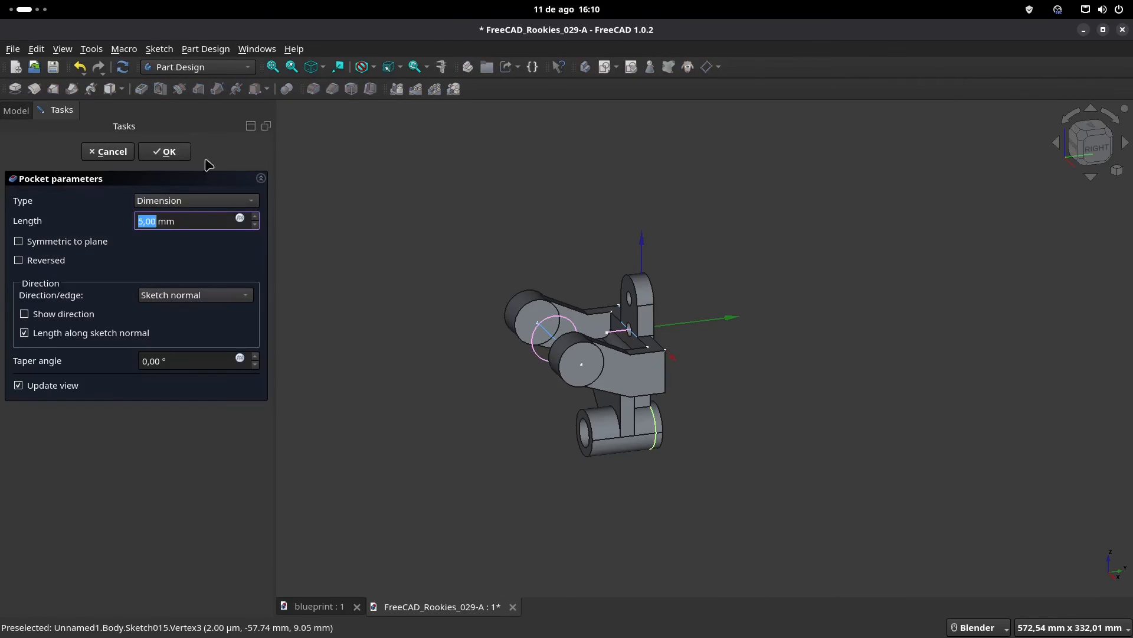
click(210, 201)
click(214, 220)
click(65, 240)
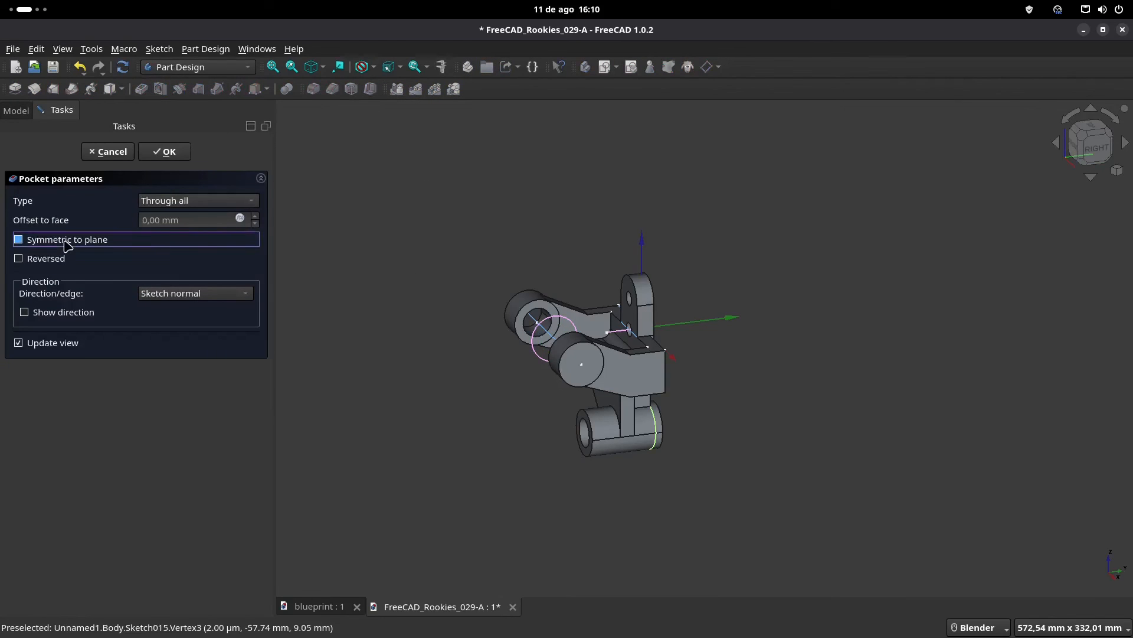
click(167, 153)
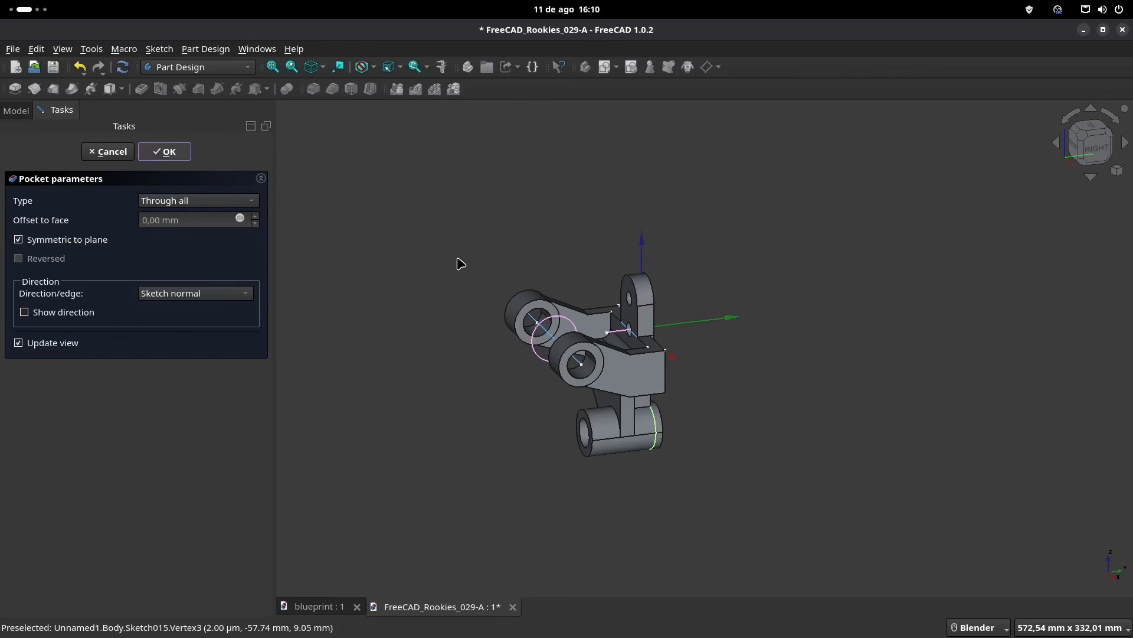
- Try a 2,999 mm fillet on the edge where the tab's lower arc meets the bracket's rear face, and undo it
middle_drag(784, 371, 642, 344)
scroll(621, 377, up, 4)
scroll(647, 334, up, 5)
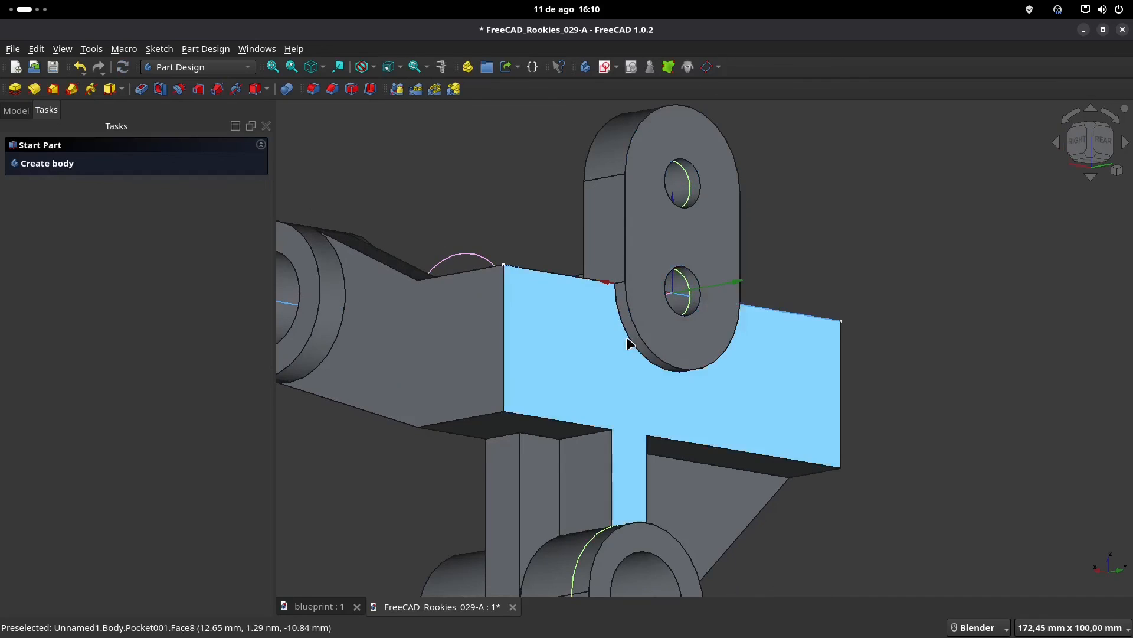
click(633, 342)
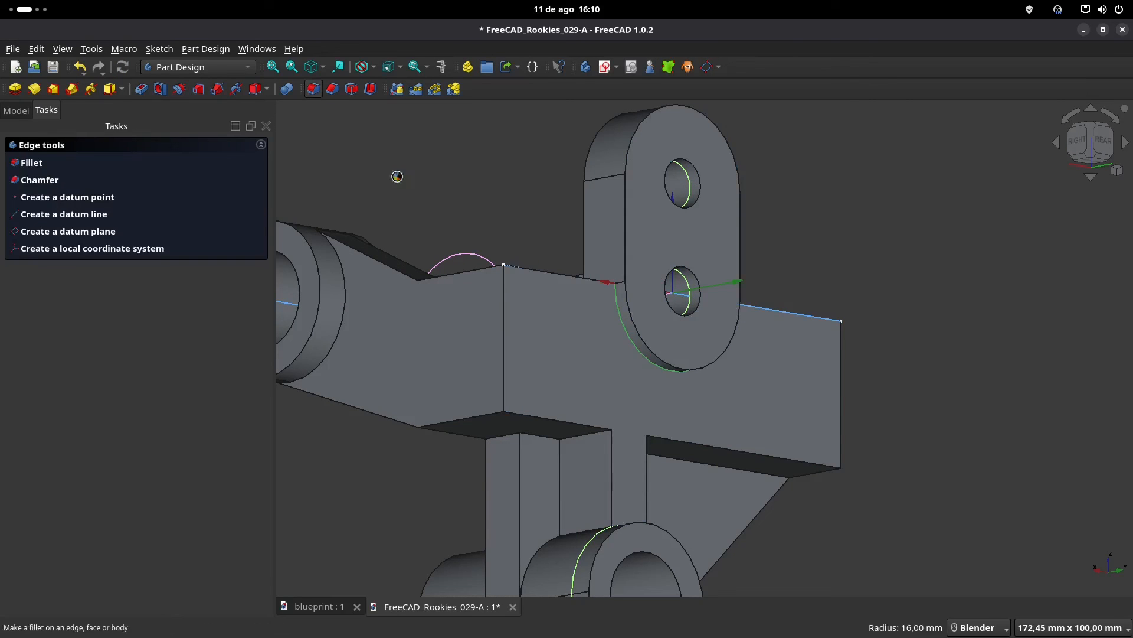
click(332, 607)
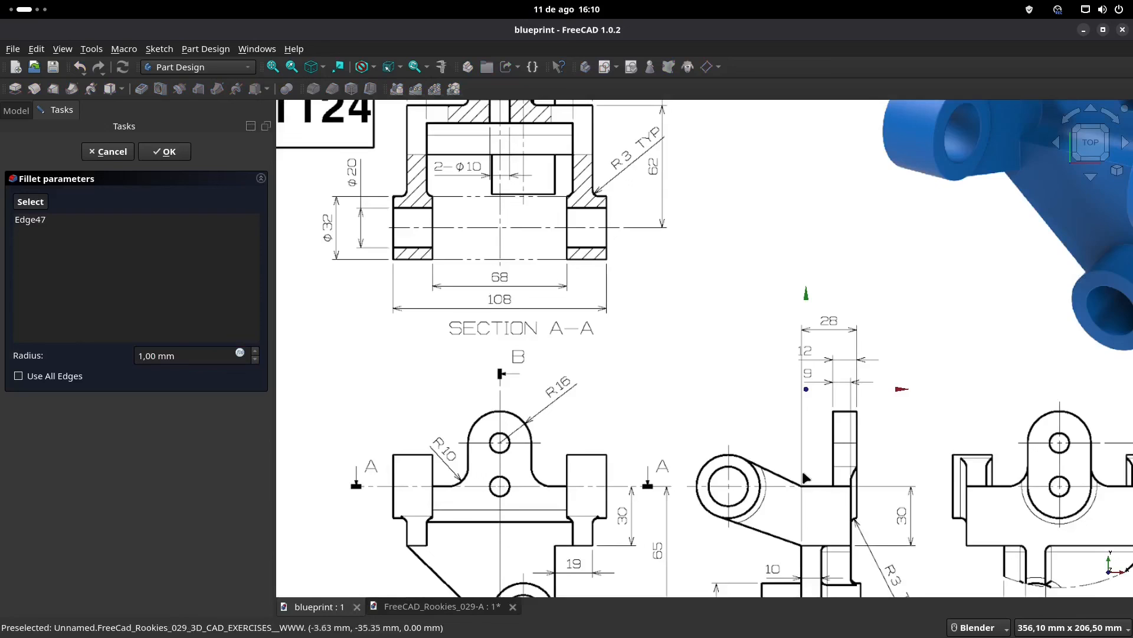
scroll(718, 278, right, 5)
scroll(718, 277, down, 3)
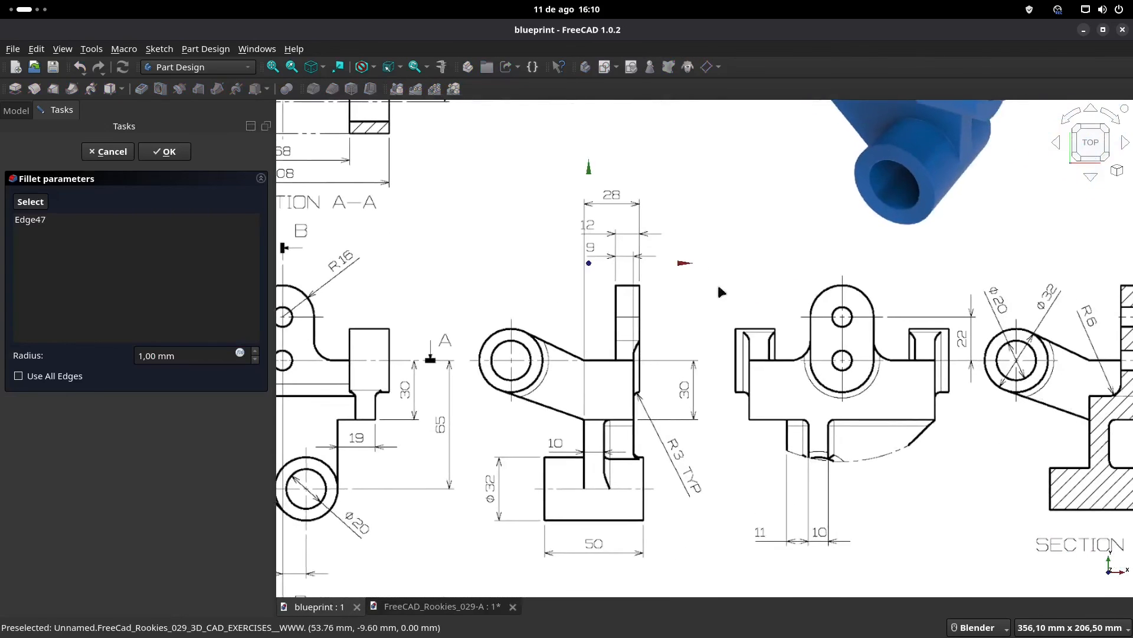
click(417, 608)
drag(195, 354, 12, 352)
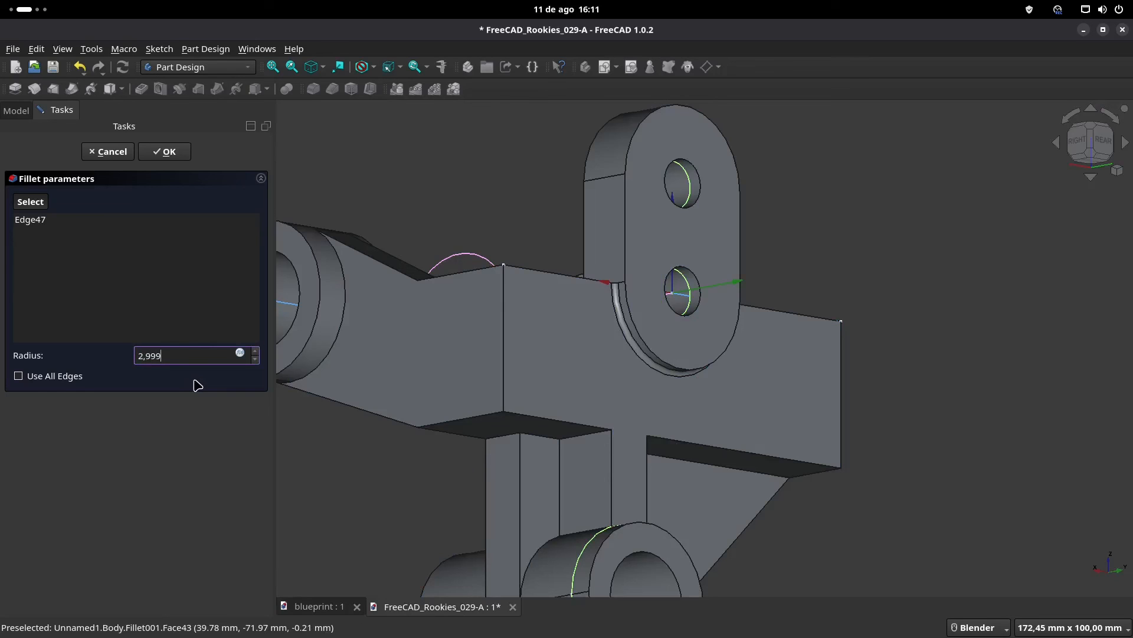
key(Return)
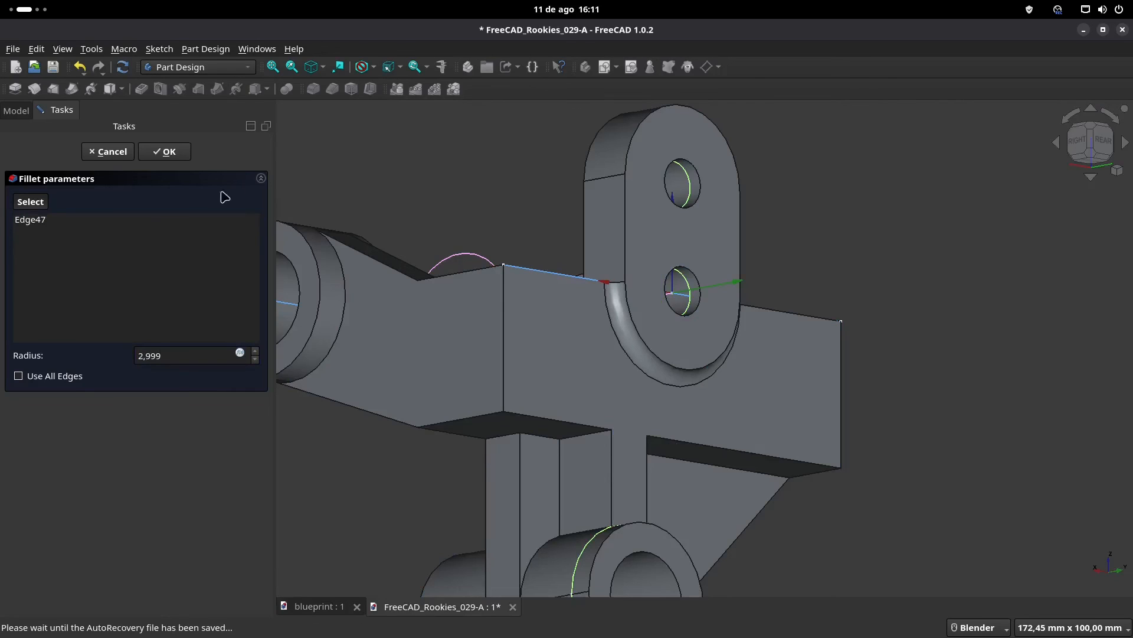
middle_drag(548, 294, 599, 330)
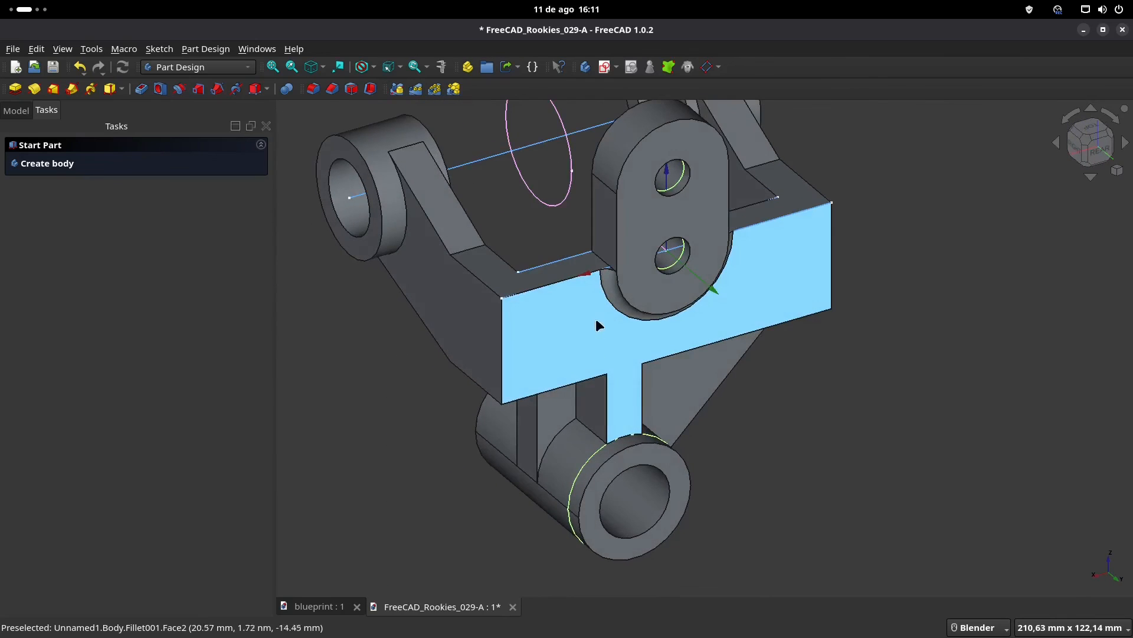
mouse_move(614, 292)
middle_down()
mouse_move(613, 381)
mouse_move(617, 298)
middle_up()
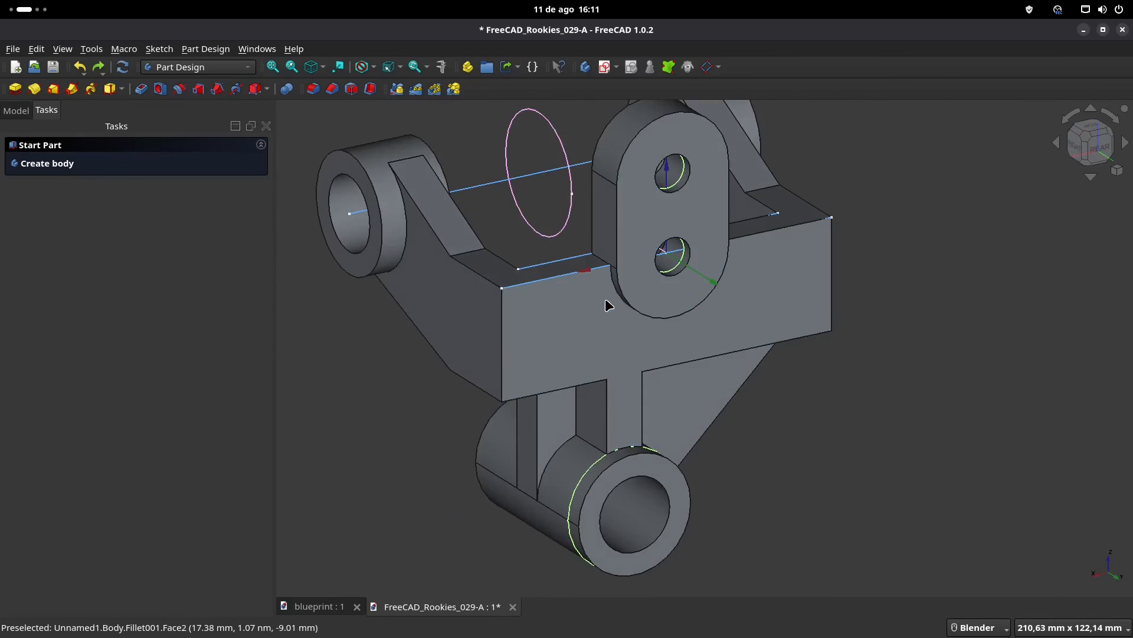
- Start a 10 mm radius fillet on one edge where the upright tab's side meets the base's upper face, per the blueprint
click(321, 607)
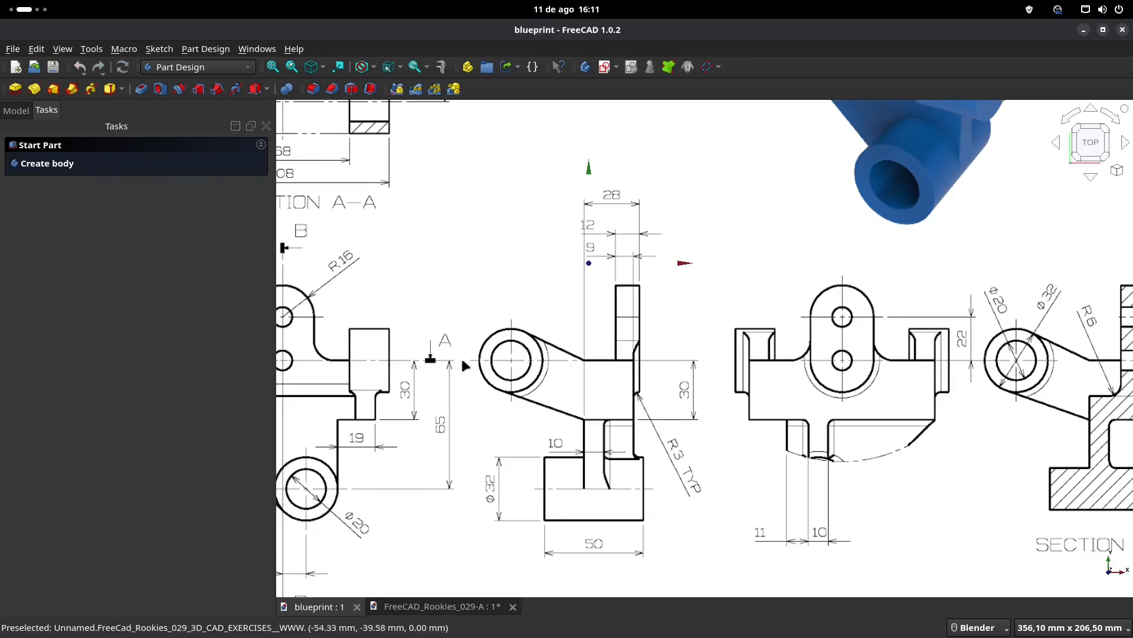
shift+middle_drag(461, 358, 721, 396)
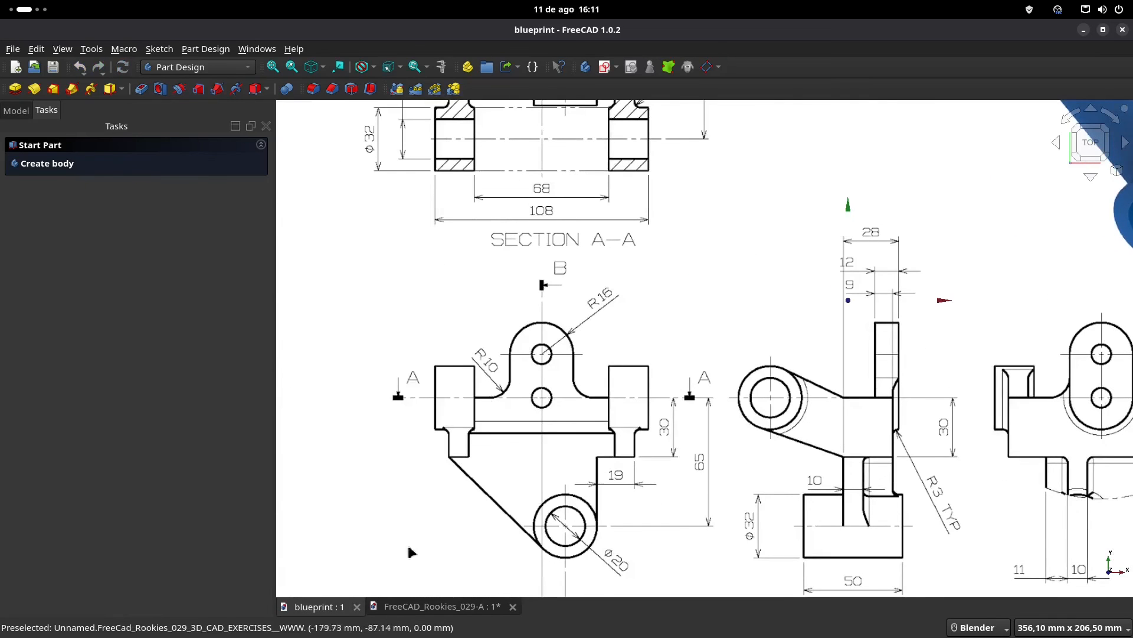
click(405, 607)
middle_drag(590, 425, 924, 431)
shift+middle_drag(738, 344, 640, 426)
middle_drag(649, 386, 559, 374)
scroll(590, 365, up, 3)
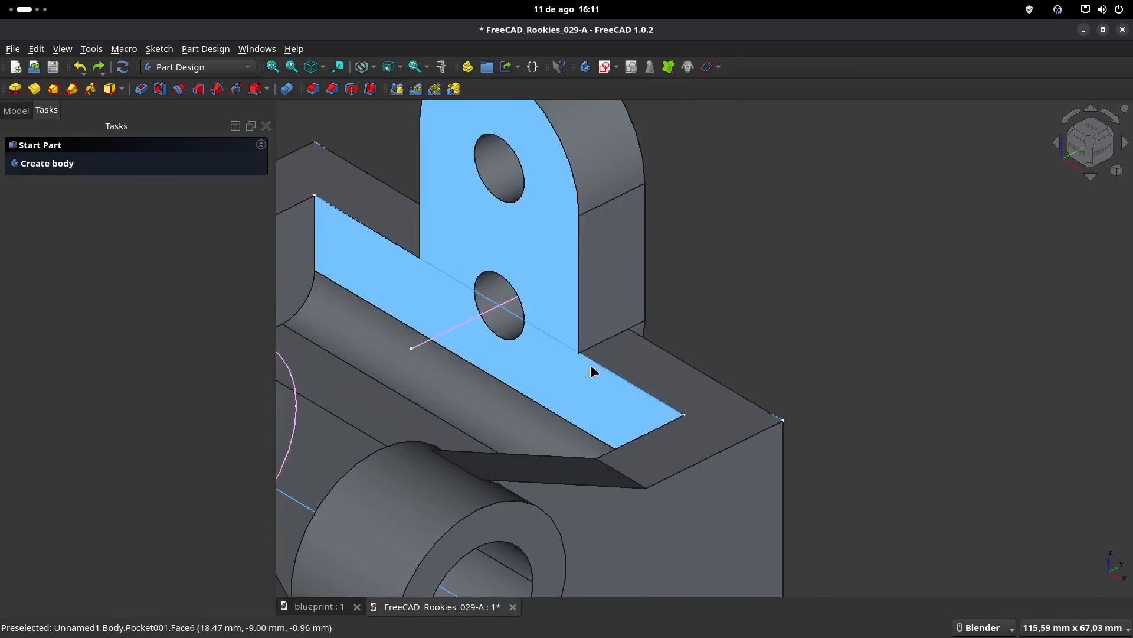
click(606, 340)
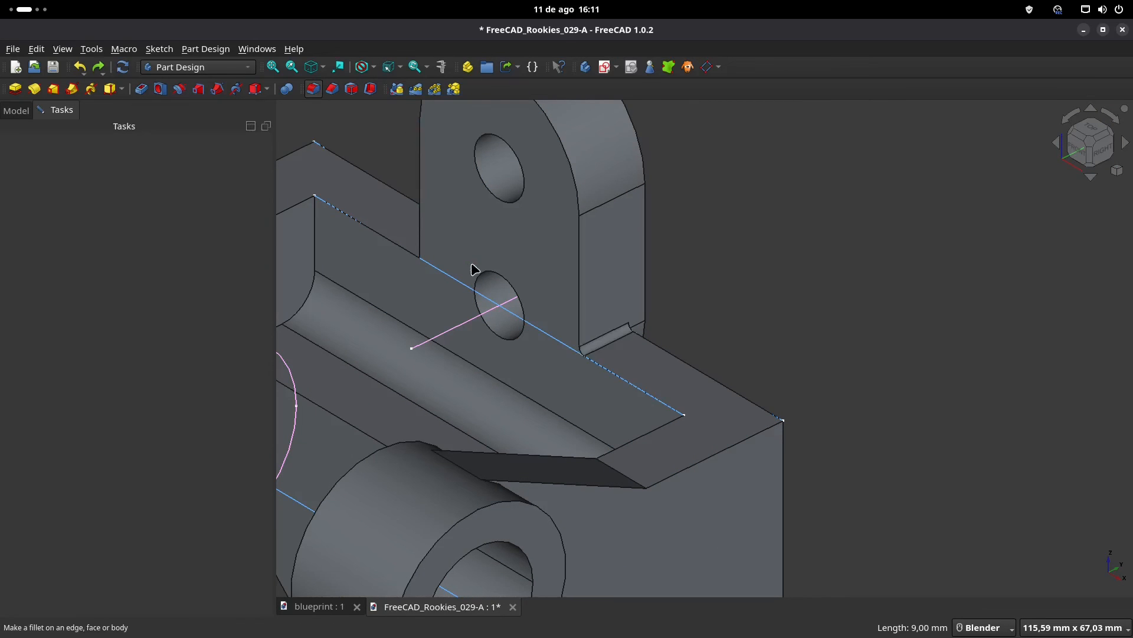
text(10)
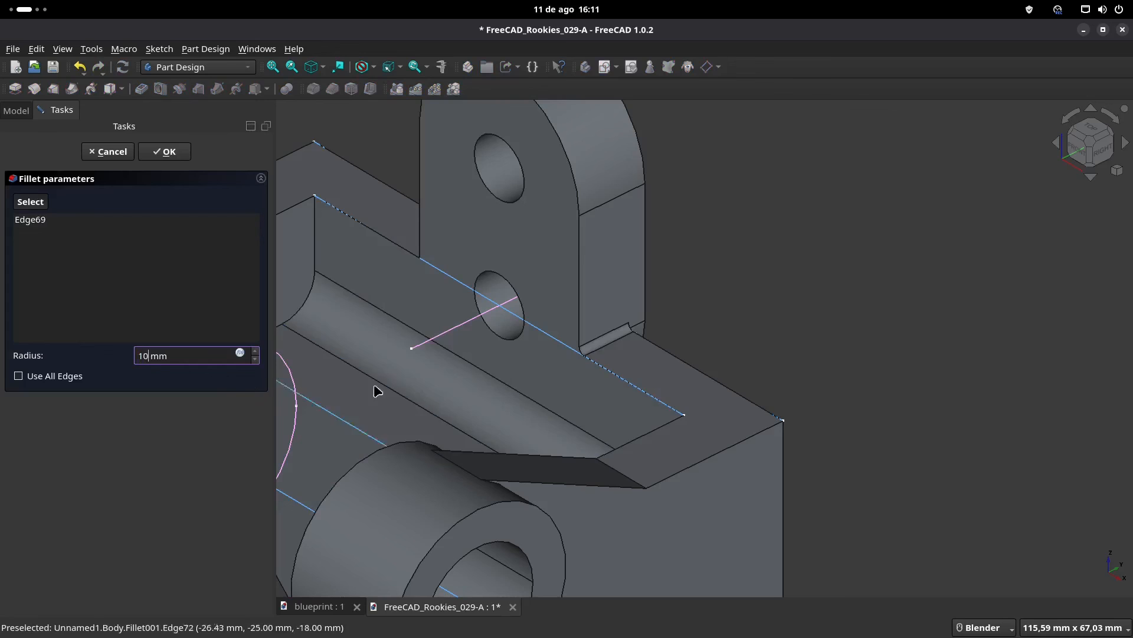
- Add the matching edge on the tab's opposite side to the fillet, leaving out the tab's side face, and preview it
middle_drag(500, 349, 200, 334)
click(30, 201)
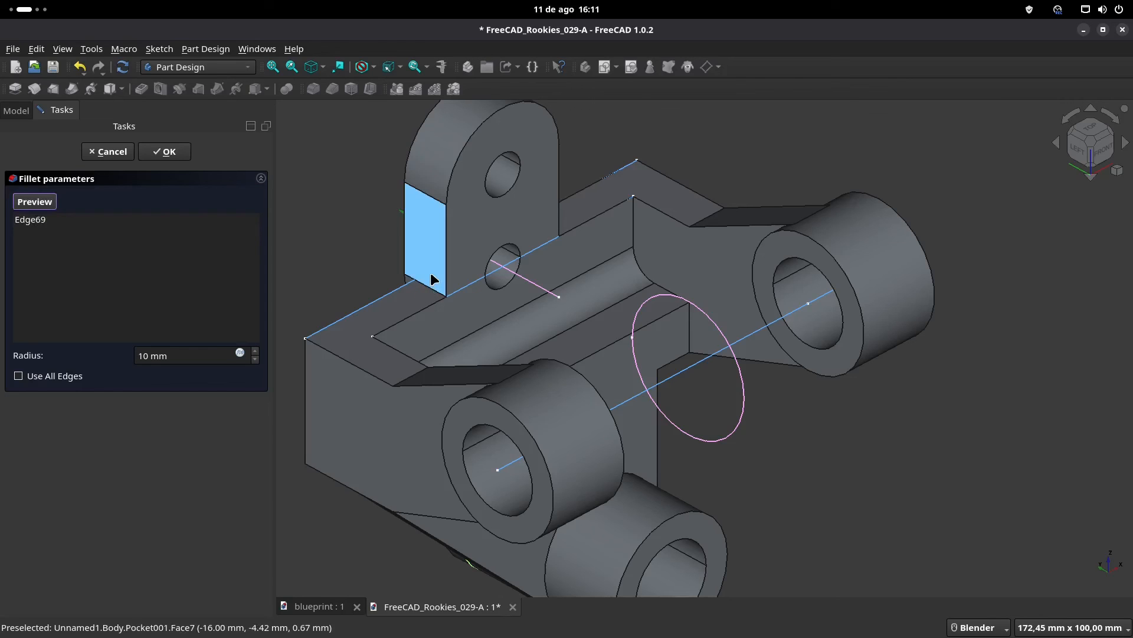
click(432, 275)
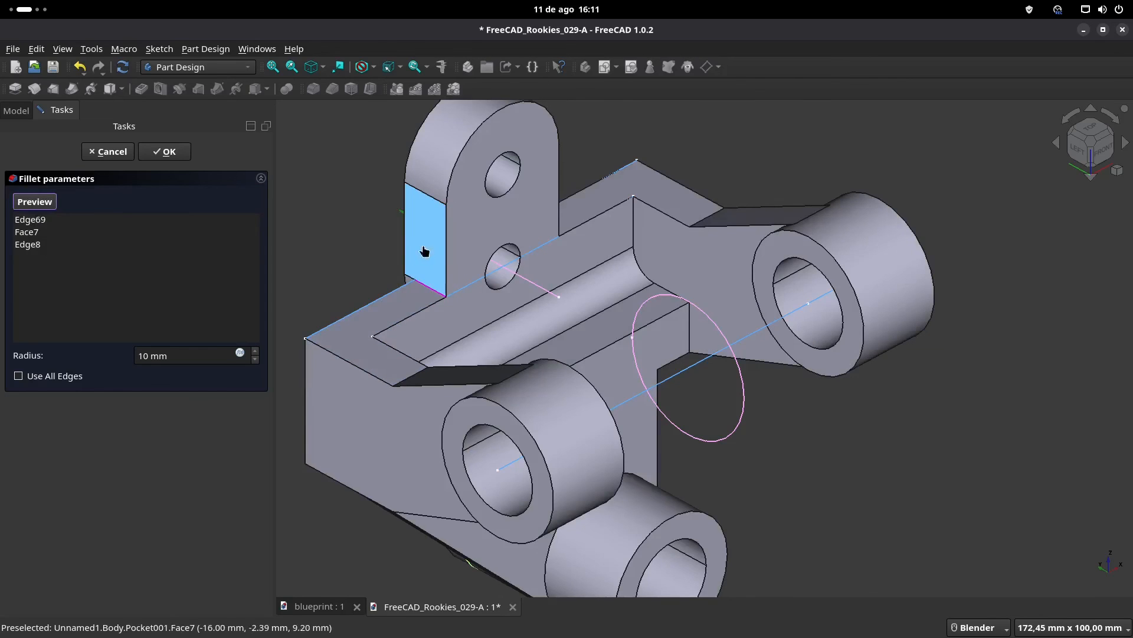
click(424, 250)
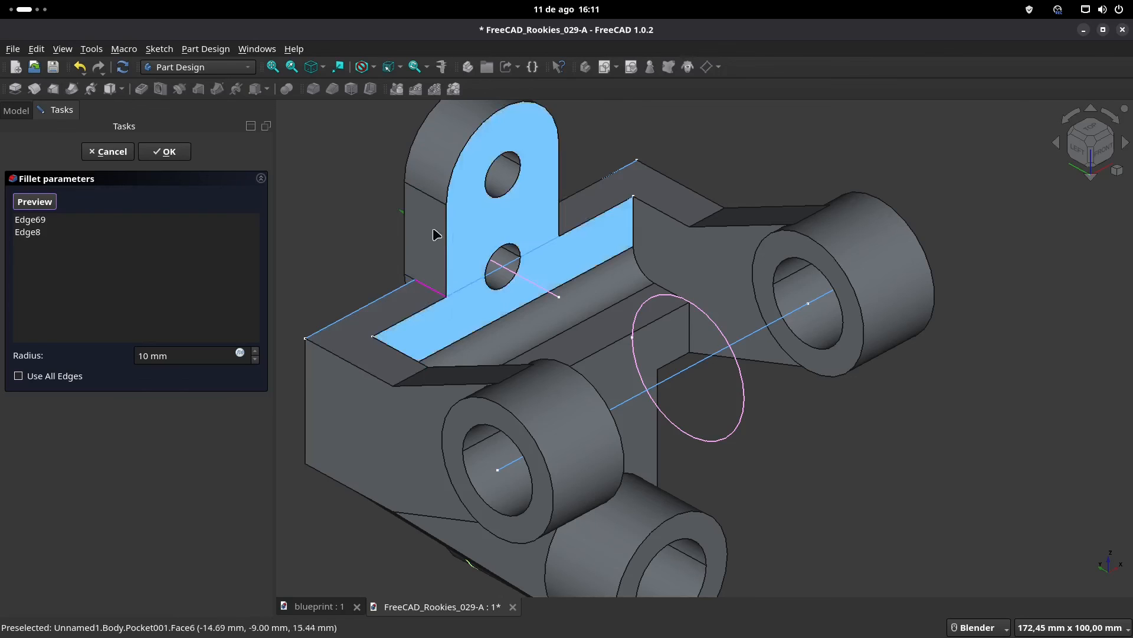
click(35, 202)
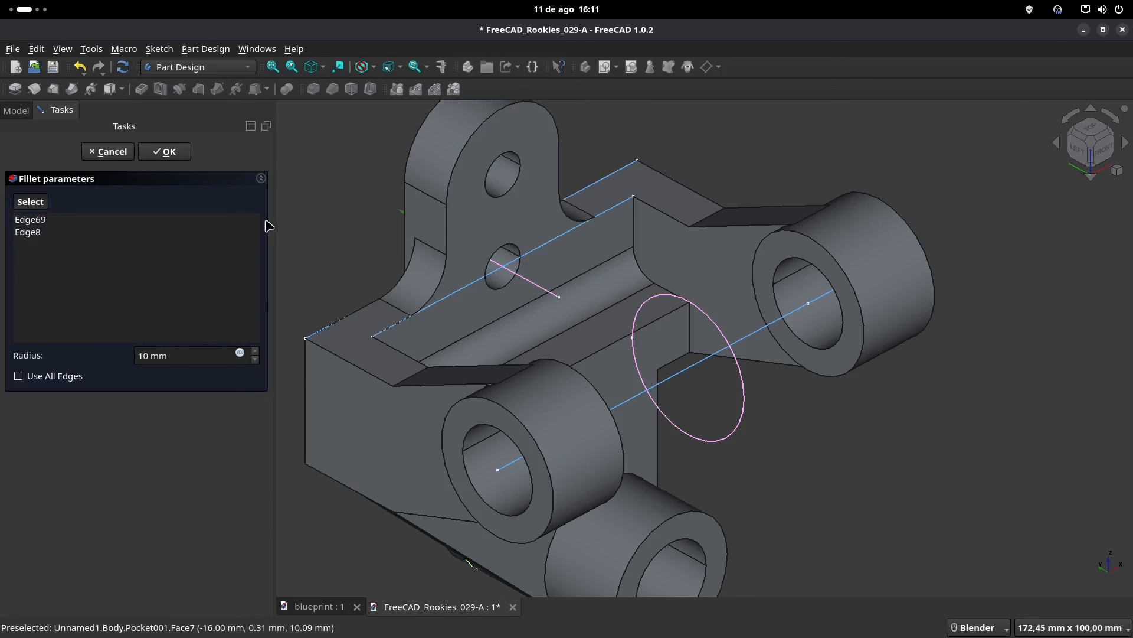
- Inspect the 10 mm fillet on both sides of the upright tab and accept it
scroll(513, 271, down, 2)
middle_drag(514, 271, 726, 384)
click(167, 156)
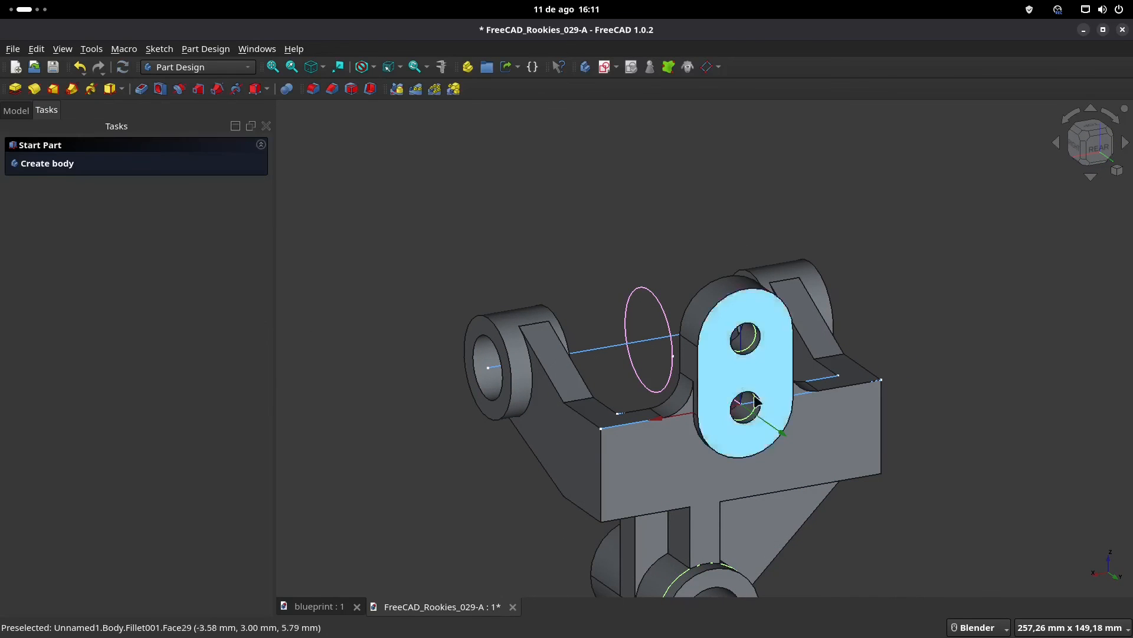
- Fillet the edge where the tab's lower arc meets the bracket's rear face with a 2,999 mm radius
scroll(658, 306, down, 2)
scroll(614, 316, up, 5)
middle_drag(614, 315, 627, 381)
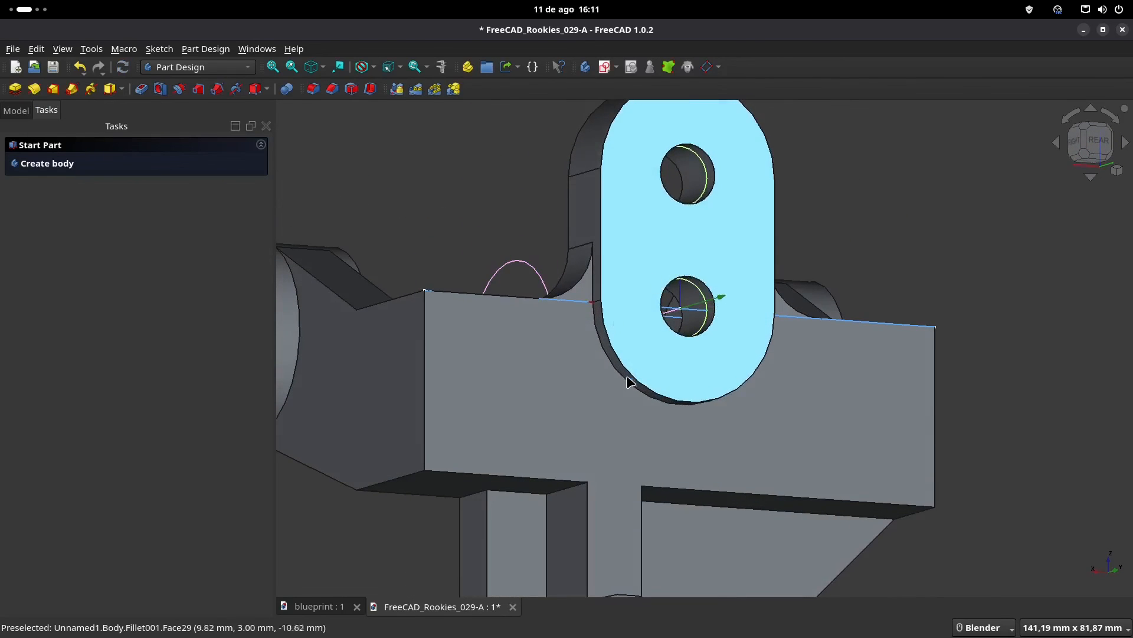
click(619, 378)
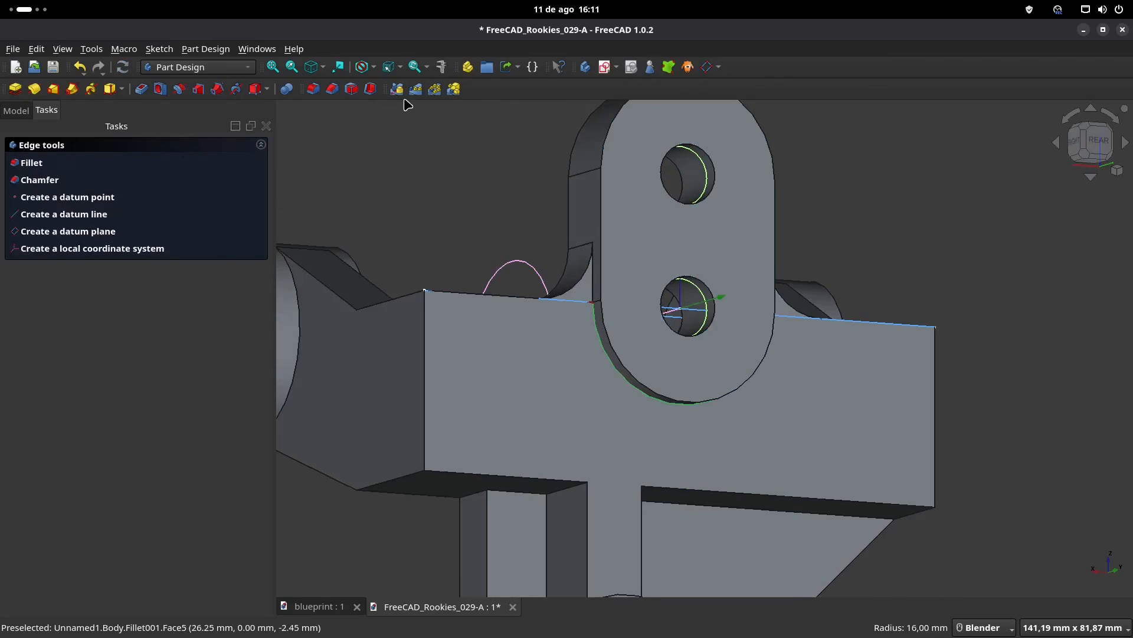
click(314, 89)
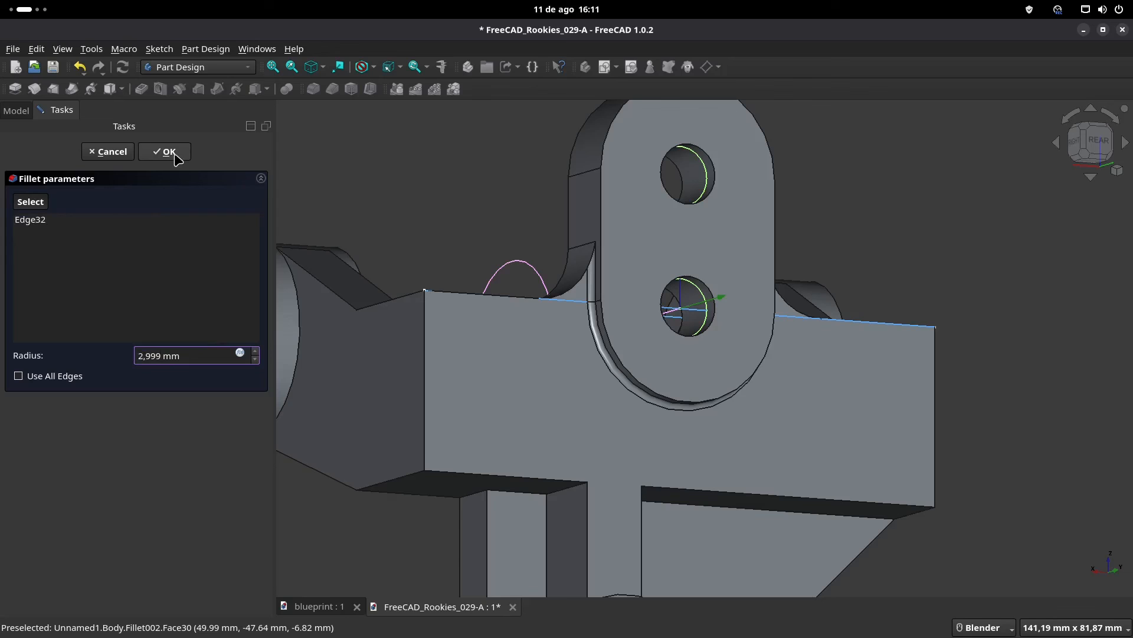
key(Return)
- Compare the filleted bracket with the blueprint's views and check them for remaining fillets
middle_drag(597, 374, 641, 420)
shift+middle_drag(531, 291, 634, 290)
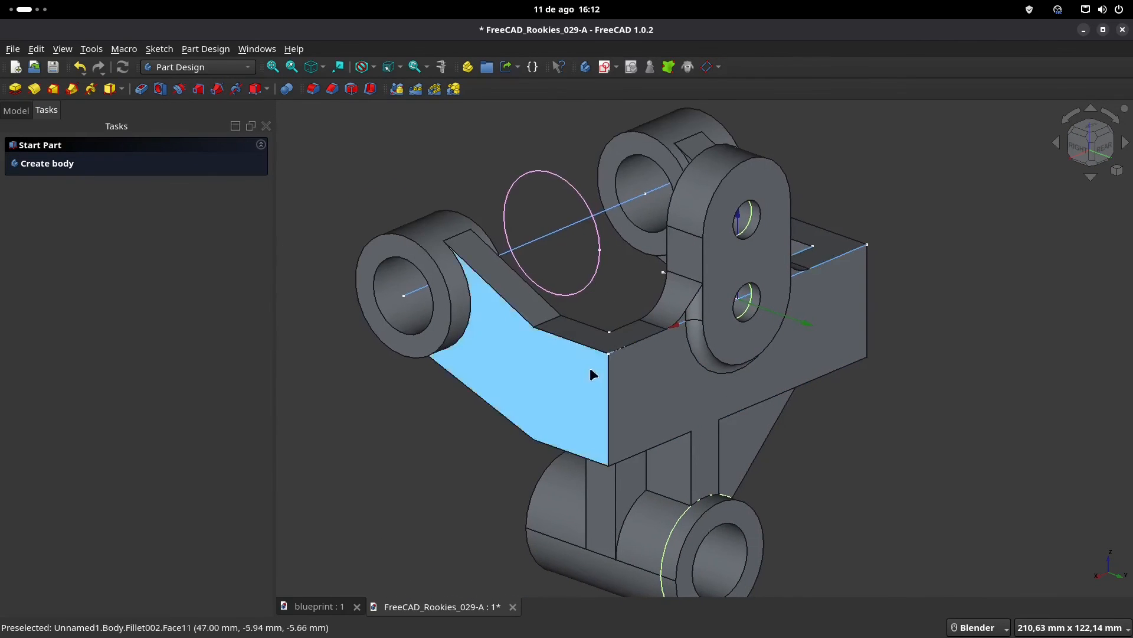
middle_drag(552, 289, 475, 496)
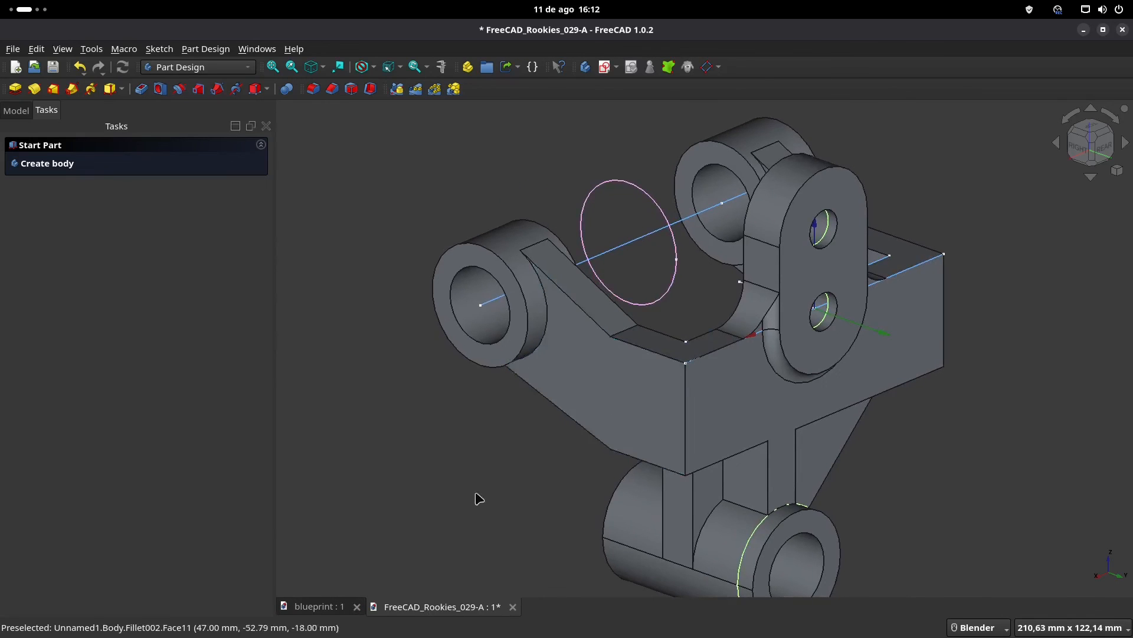
click(328, 604)
scroll(775, 225, down, 5)
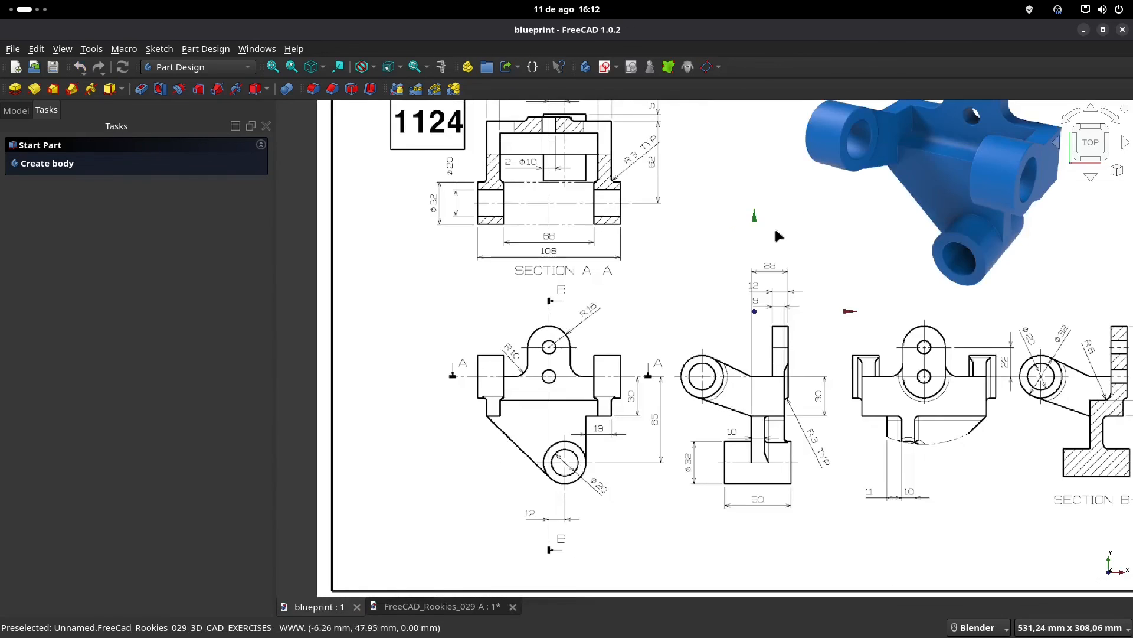
scroll(791, 254, up, 3)
shift+middle_drag(728, 391, 801, 344)
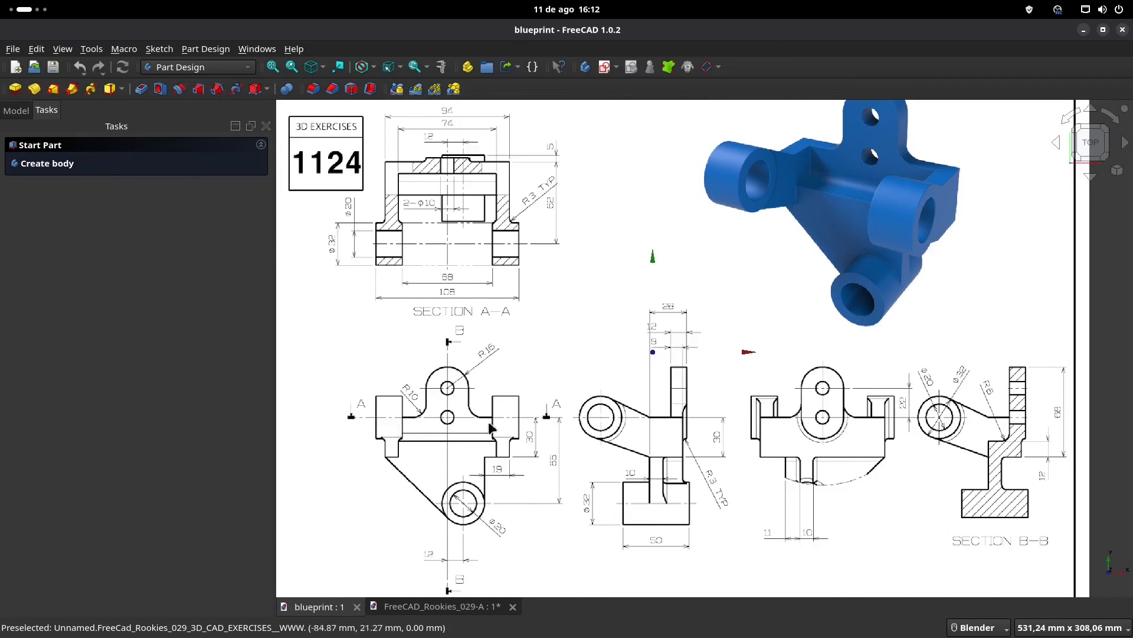
- Try a 1 mm fillet on the edge where a side arm's boss meets the arm's outer face, and cancel it
click(437, 606)
scroll(652, 314, up, 1)
scroll(535, 348, up, 1)
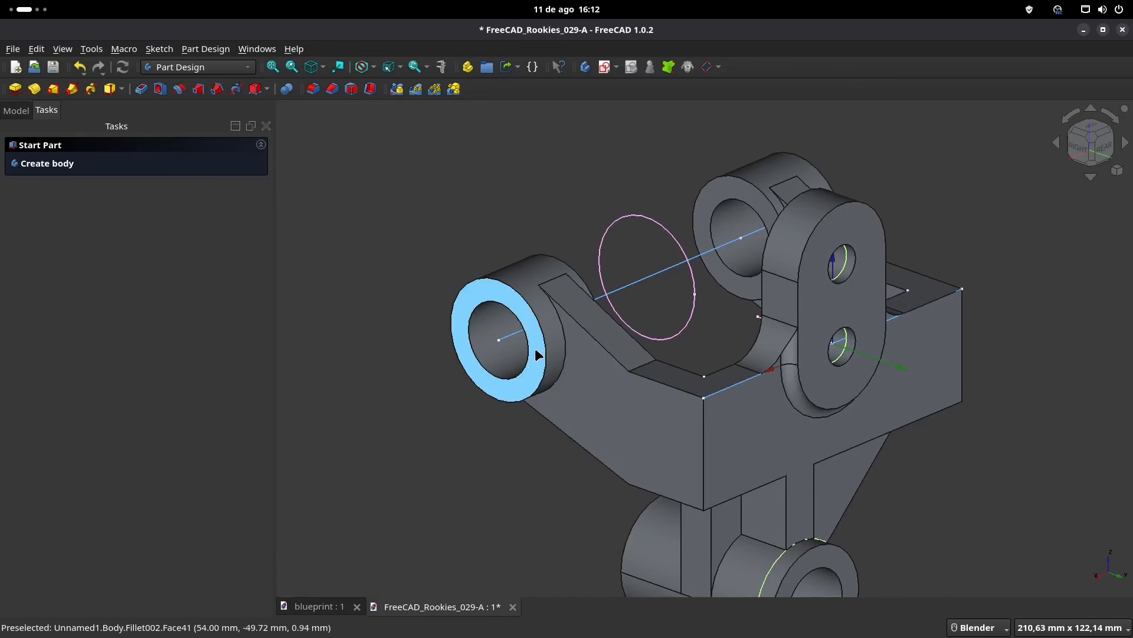
scroll(535, 348, up, 3)
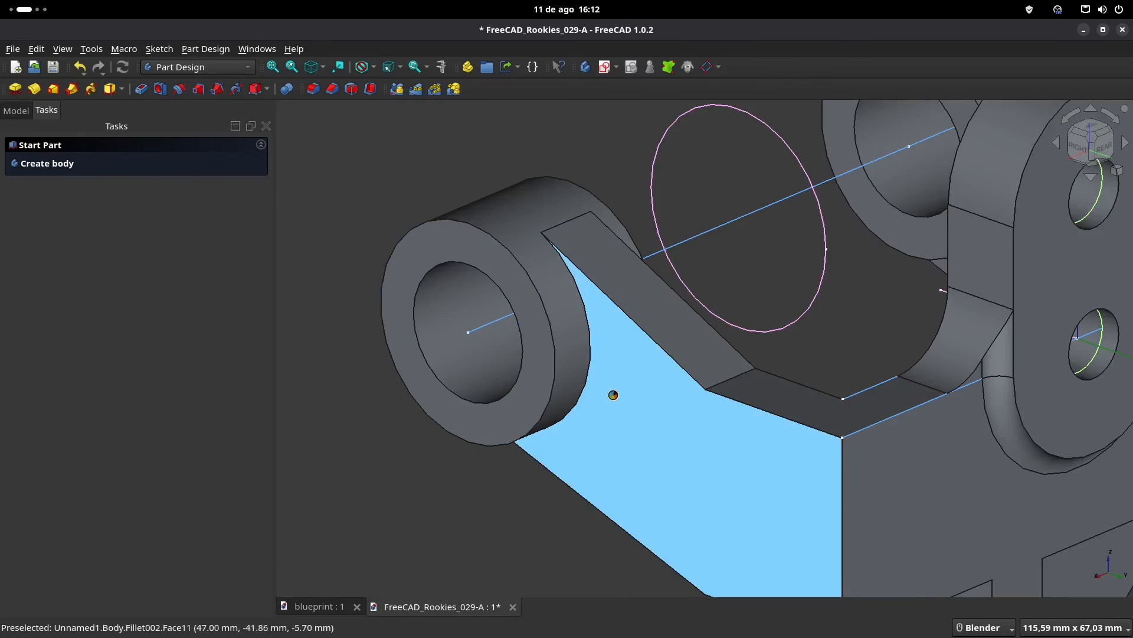
click(591, 343)
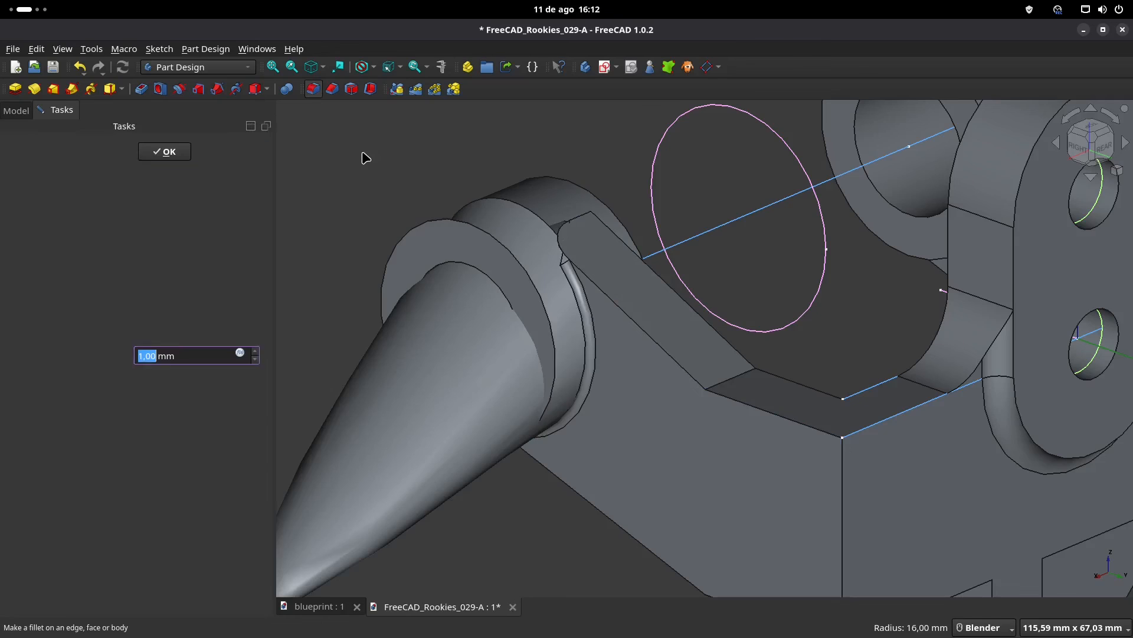
scroll(519, 359, down, 2)
middle_drag(519, 359, 544, 347)
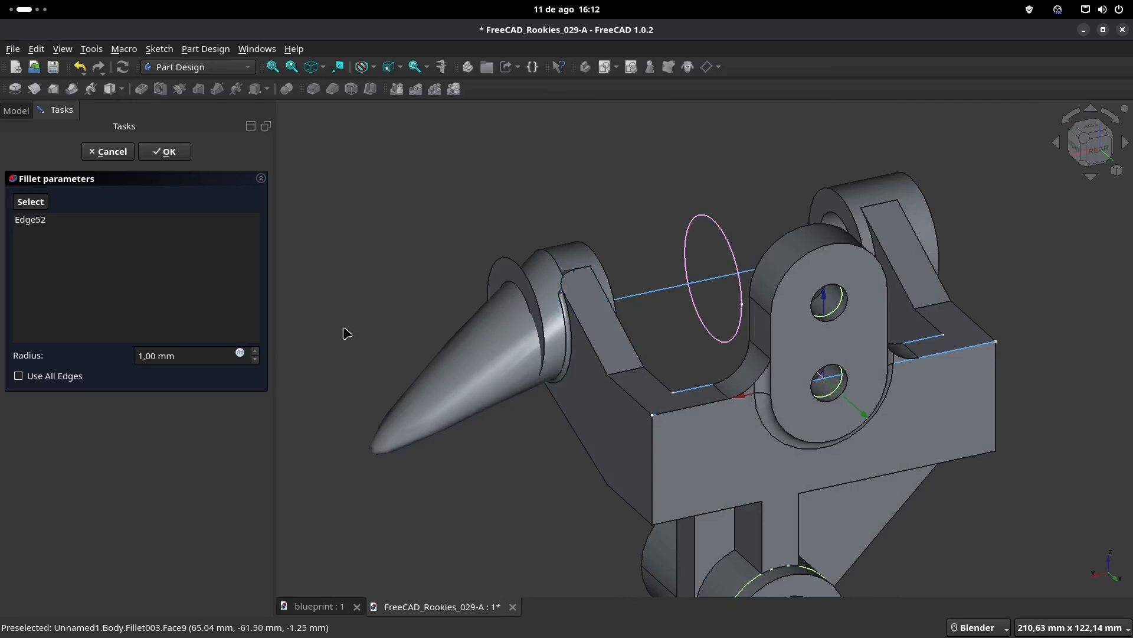
click(108, 152)
- Examine the whole bracket from several angles, including the arm bosses, the upright tab and the lower boss
scroll(529, 390, down, 3)
middle_drag(666, 355, 803, 380)
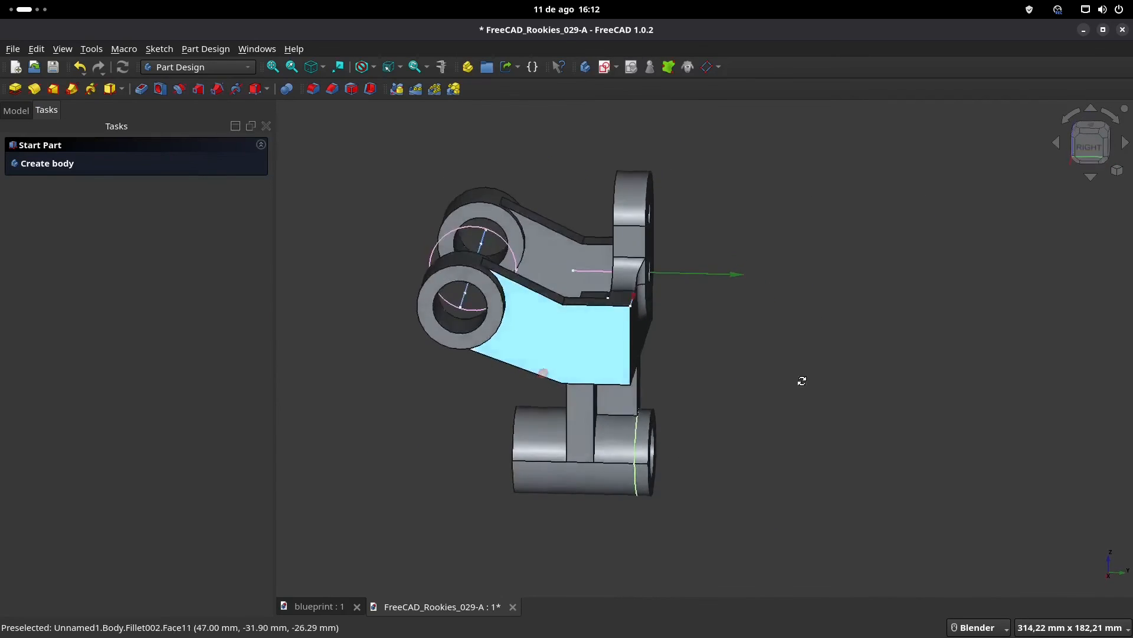
key(0)
middle_drag(694, 328, 677, 307)
scroll(647, 367, up, 1)
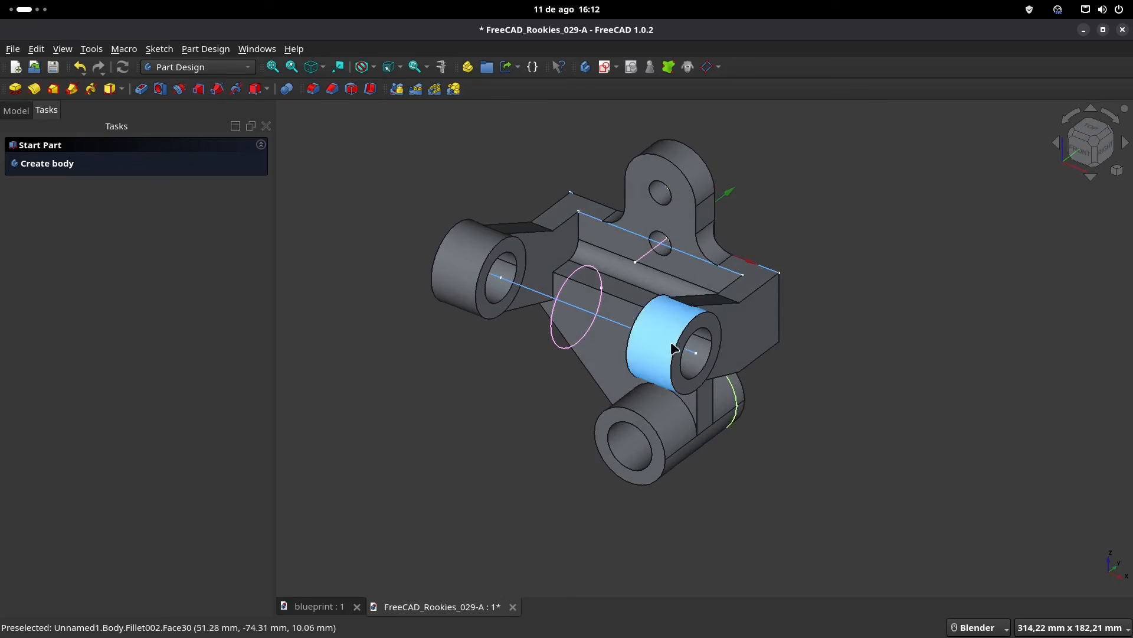
mouse_move(688, 342)
middle_down()
mouse_move(762, 265)
mouse_move(533, 299)
mouse_move(687, 352)
middle_up()
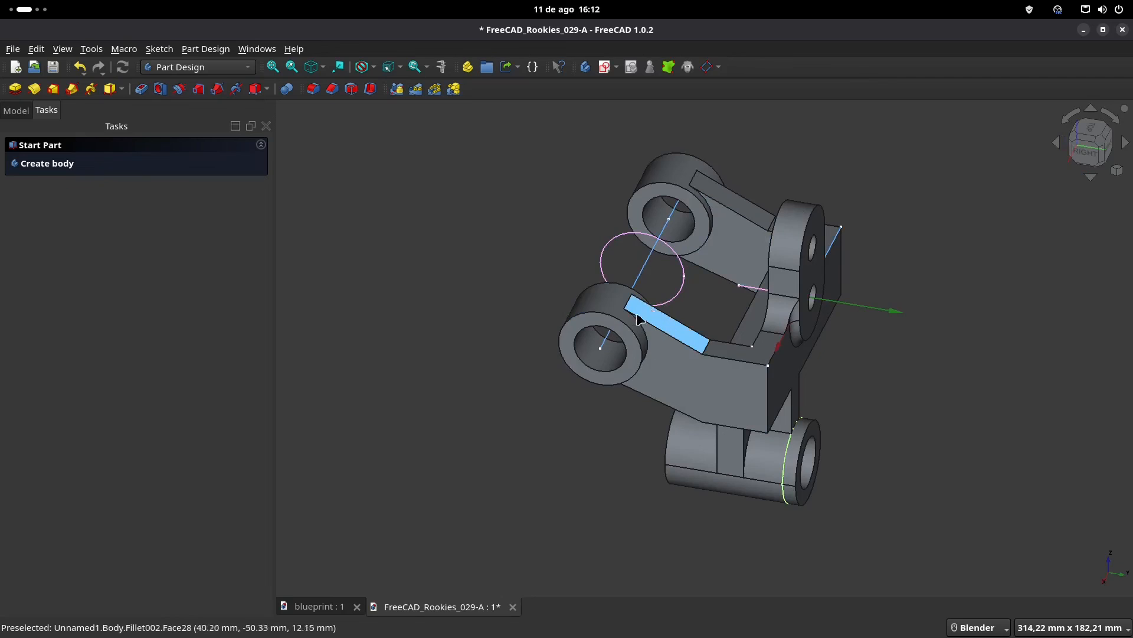
middle_drag(803, 428, 619, 398)
middle_drag(628, 353, 661, 348)
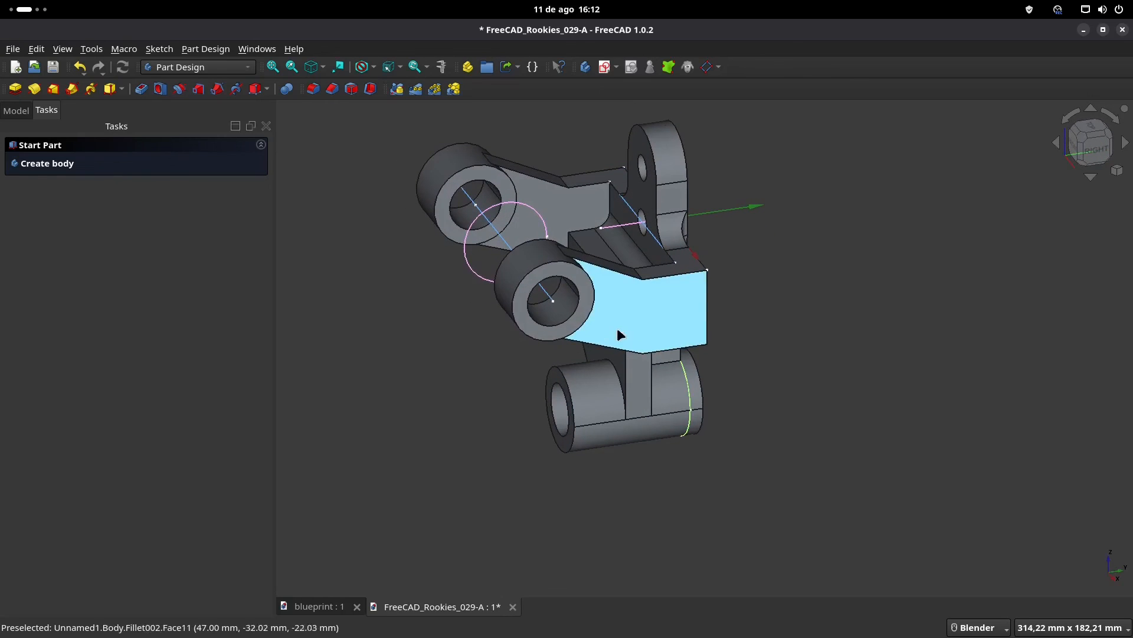
middle_drag(543, 299, 626, 319)
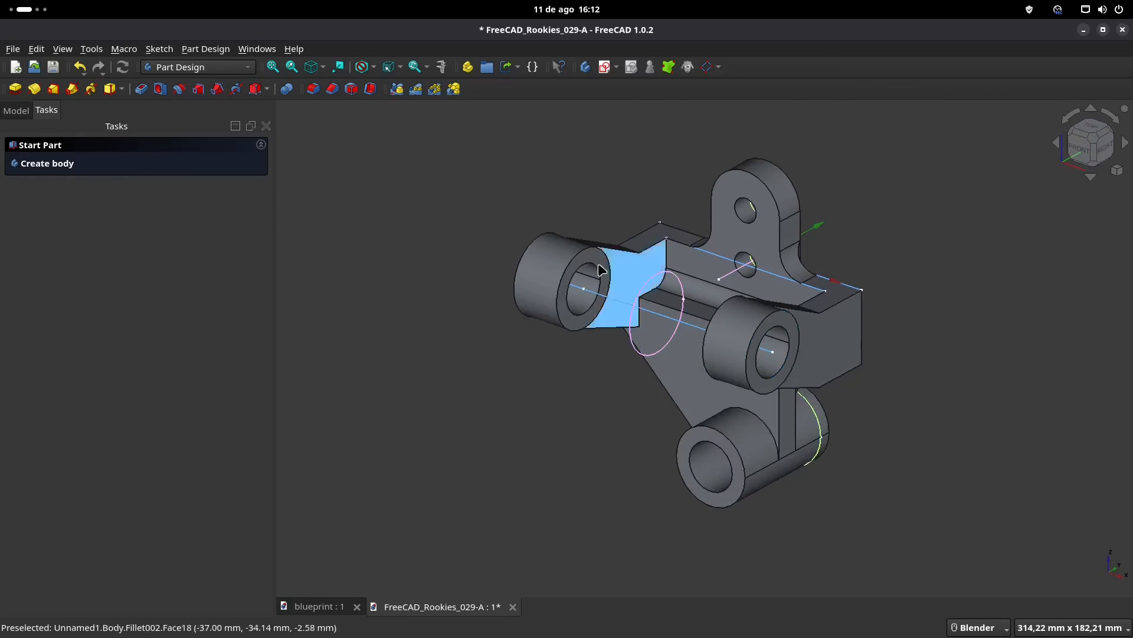
scroll(769, 346, down, 1)
shift+middle_drag(770, 345, 657, 318)
scroll(691, 329, up, 1)
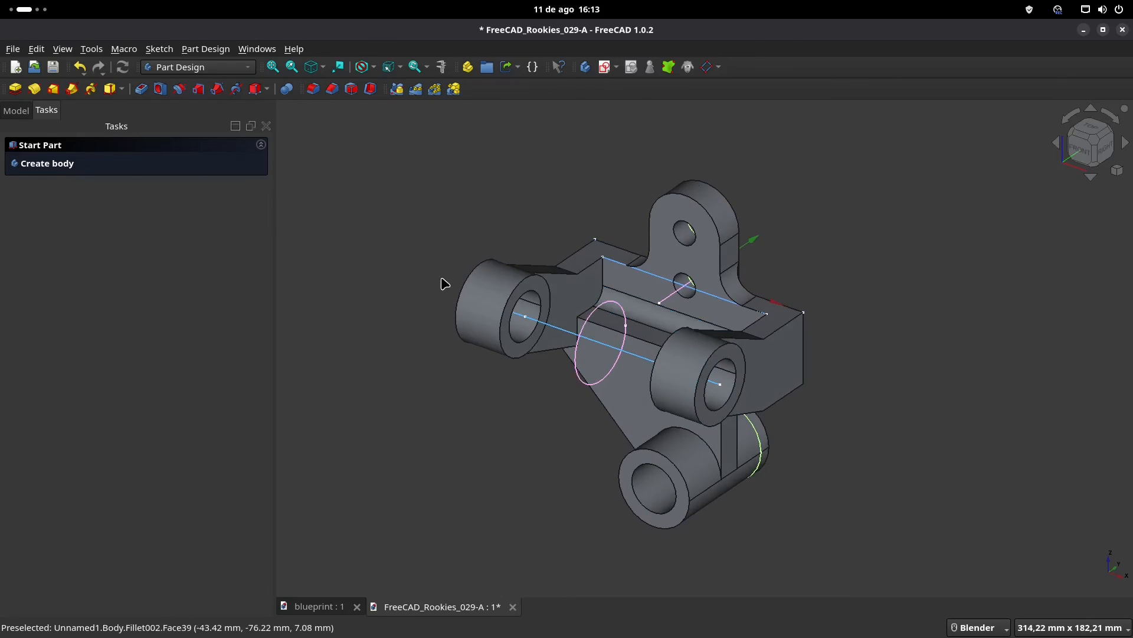
- Collapse the first pad's entry in the model tree and set the body's transparency to 25
click(18, 112)
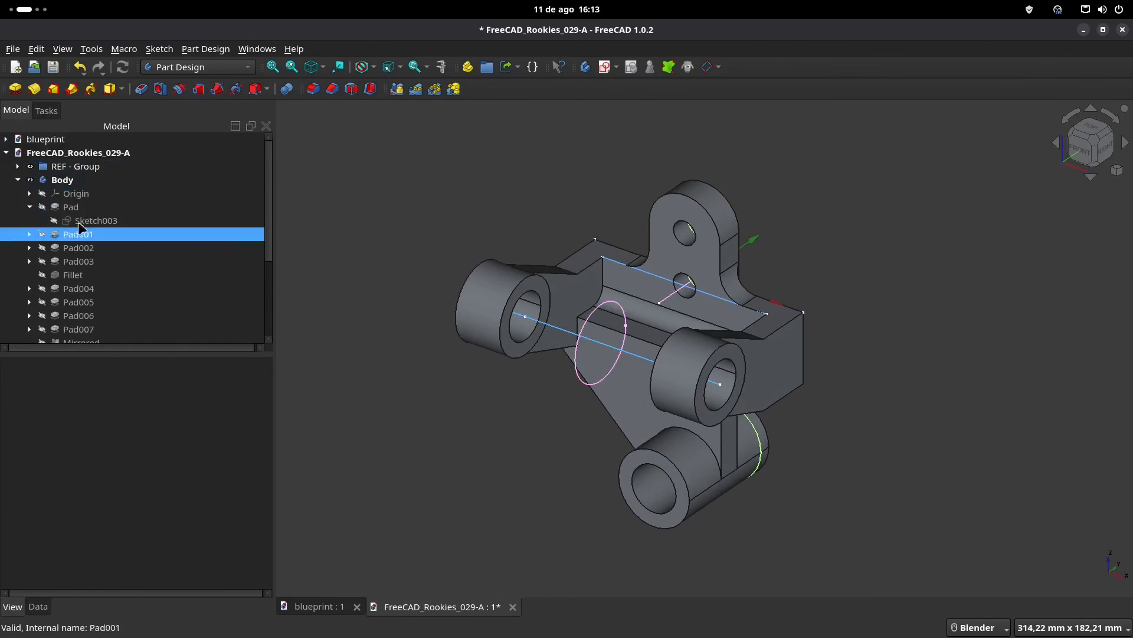
click(61, 179)
click(30, 208)
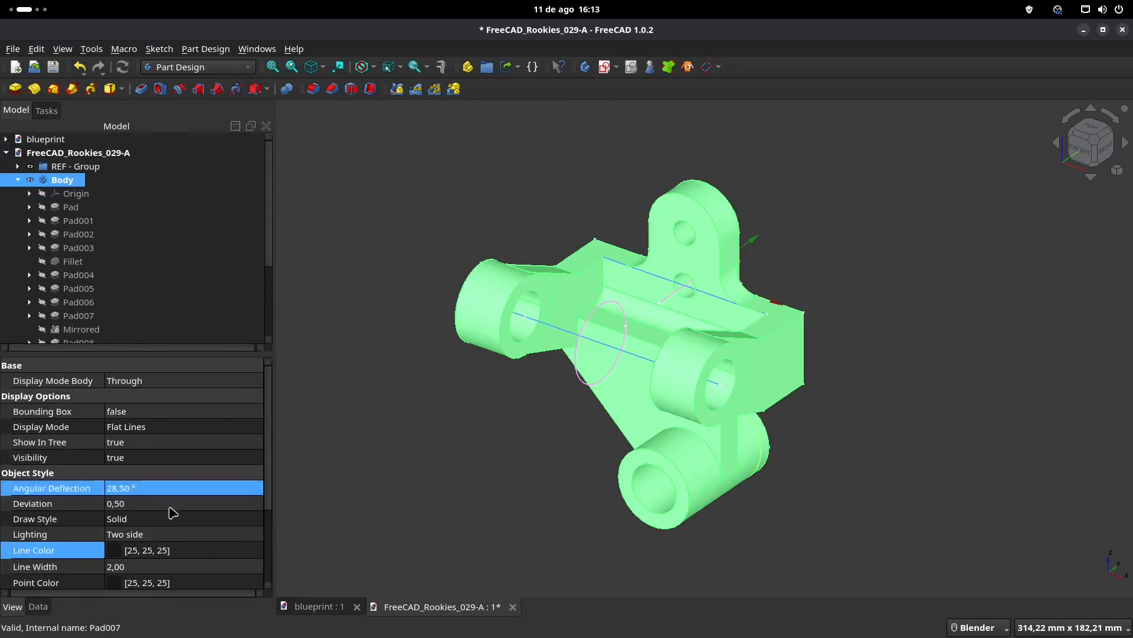
scroll(135, 490, down, 3)
click(133, 521)
text(25)
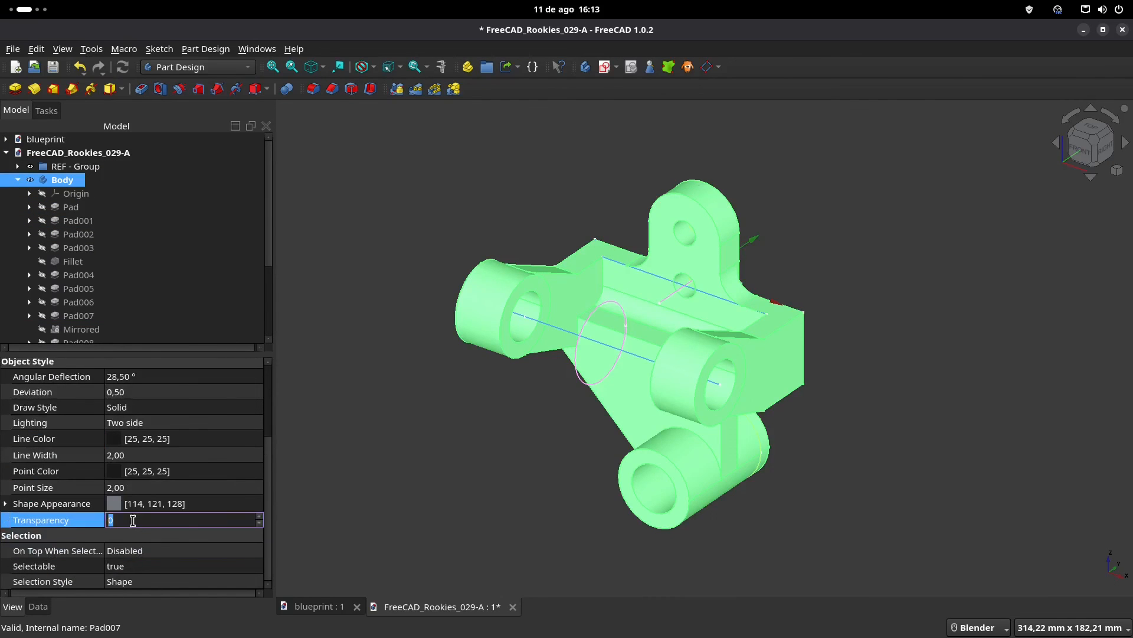
- Change the body's shape appearance to the light blue basic colour [84, 171, 255] and deselect the body
click(127, 505)
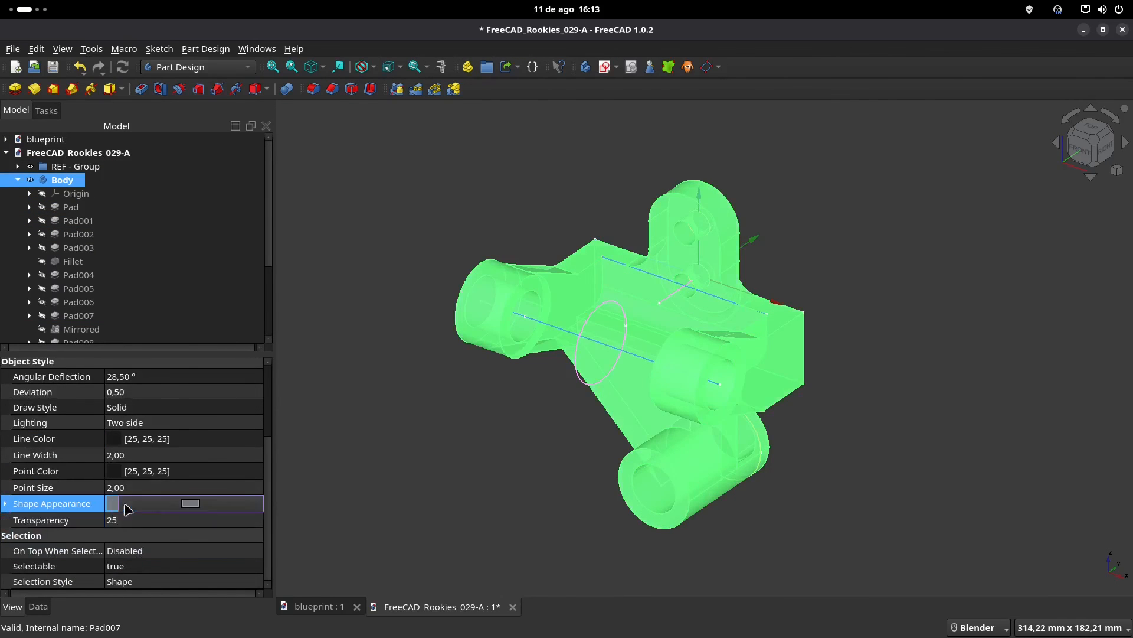
click(190, 503)
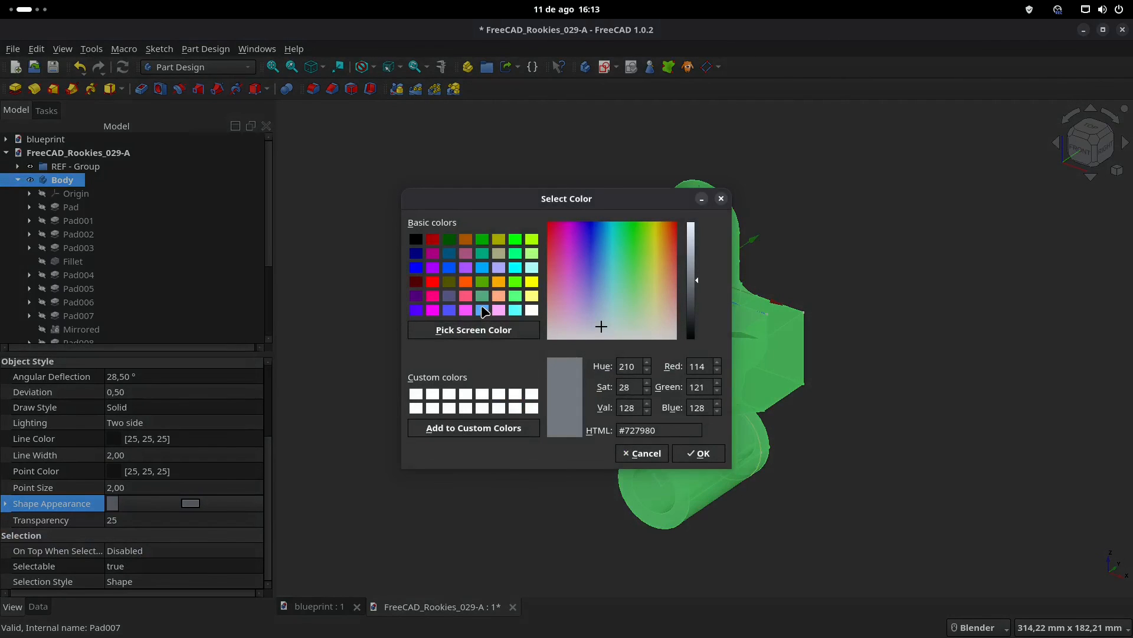
click(483, 311)
click(704, 458)
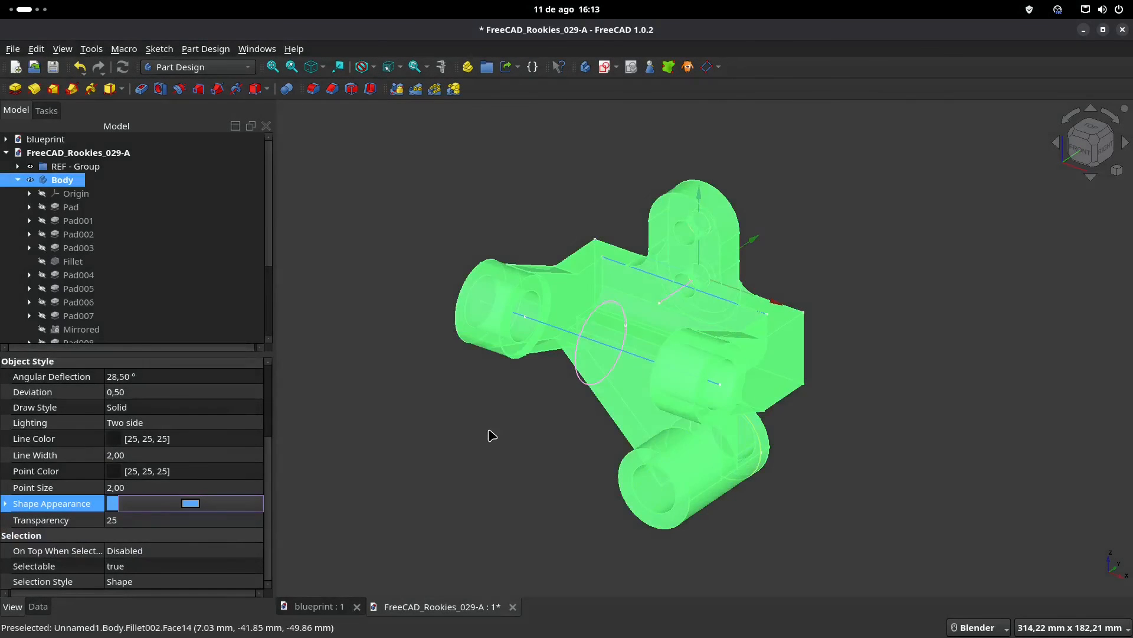
click(198, 289)
- Hide the REF - Group reference sketches and save the document
click(71, 167)
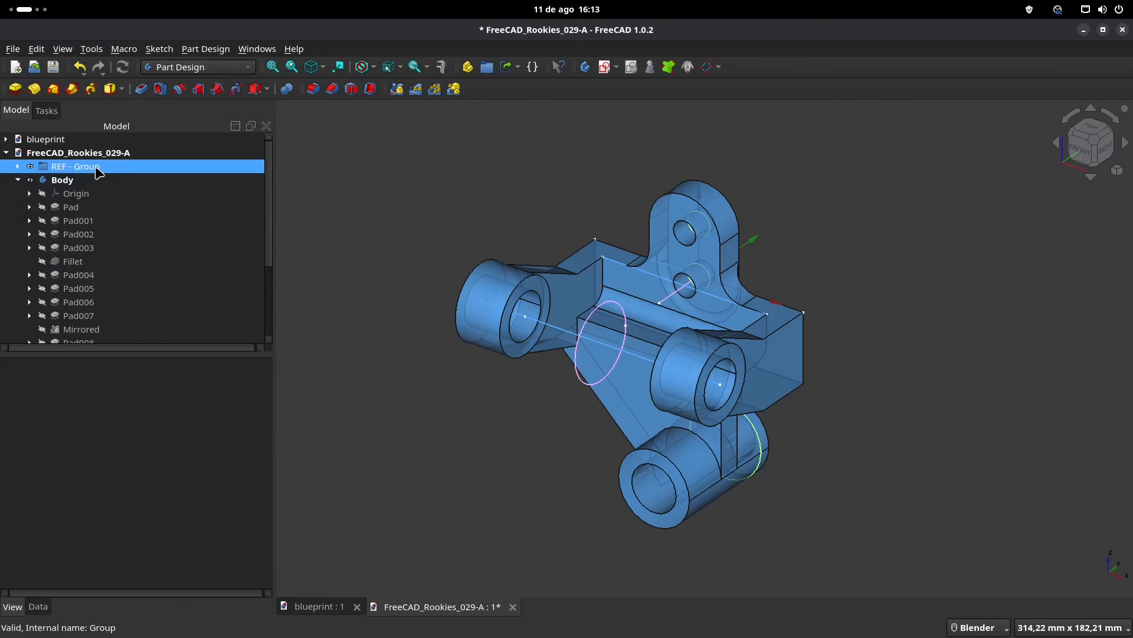
middle_drag(514, 378, 533, 375)
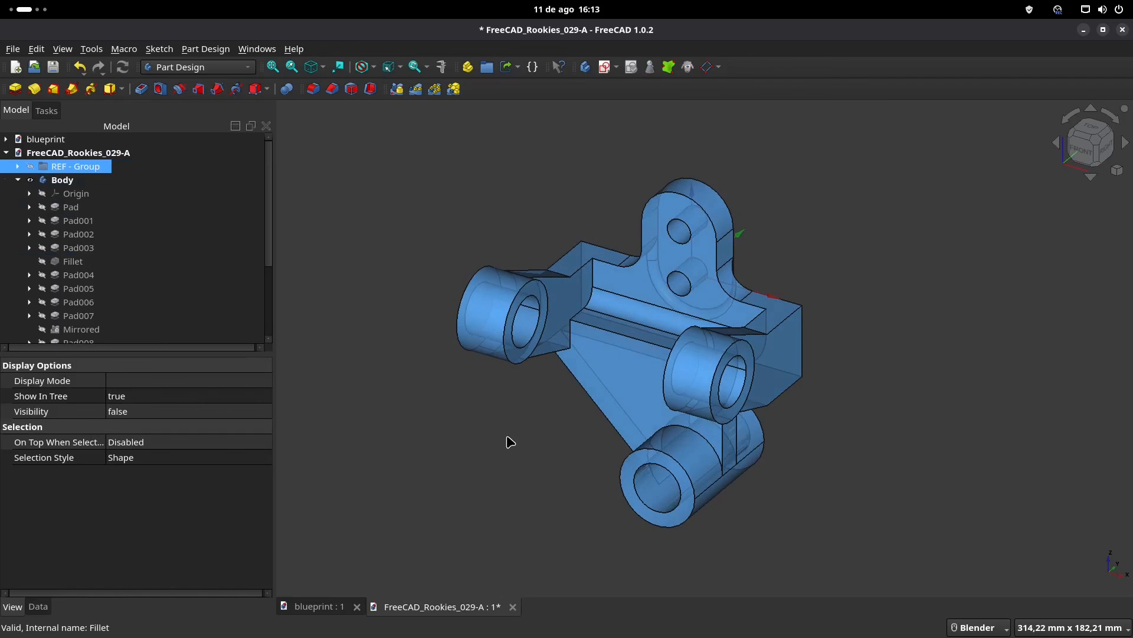
middle_drag(510, 442, 529, 462)
key(ctrl+s)
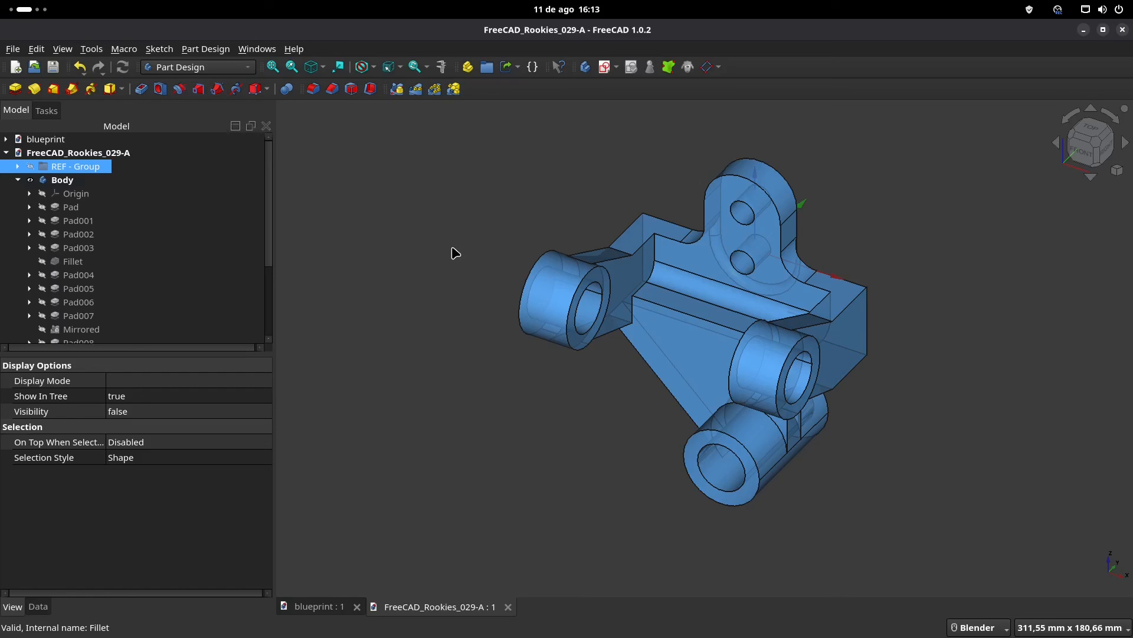
- Export the bracket's body in Collada (*.dae) format
click(62, 180)
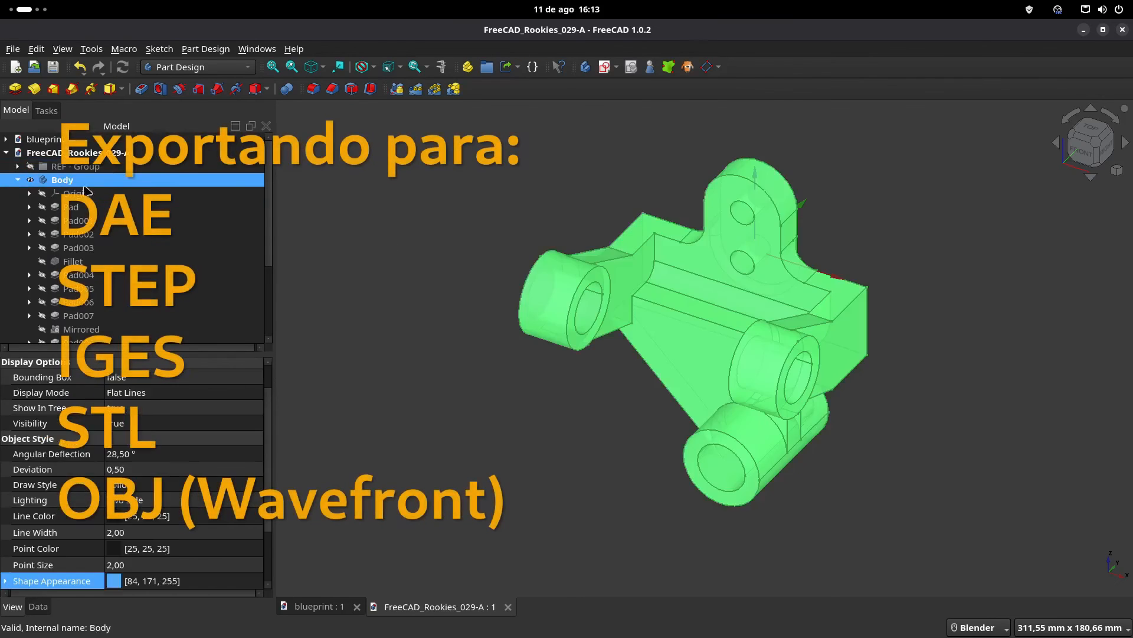
key(ctrl+e)
click(592, 453)
click(590, 102)
click(741, 430)
- Start another export of the body and bring up the choice of file formats
key(ctrl+e)
click(591, 453)
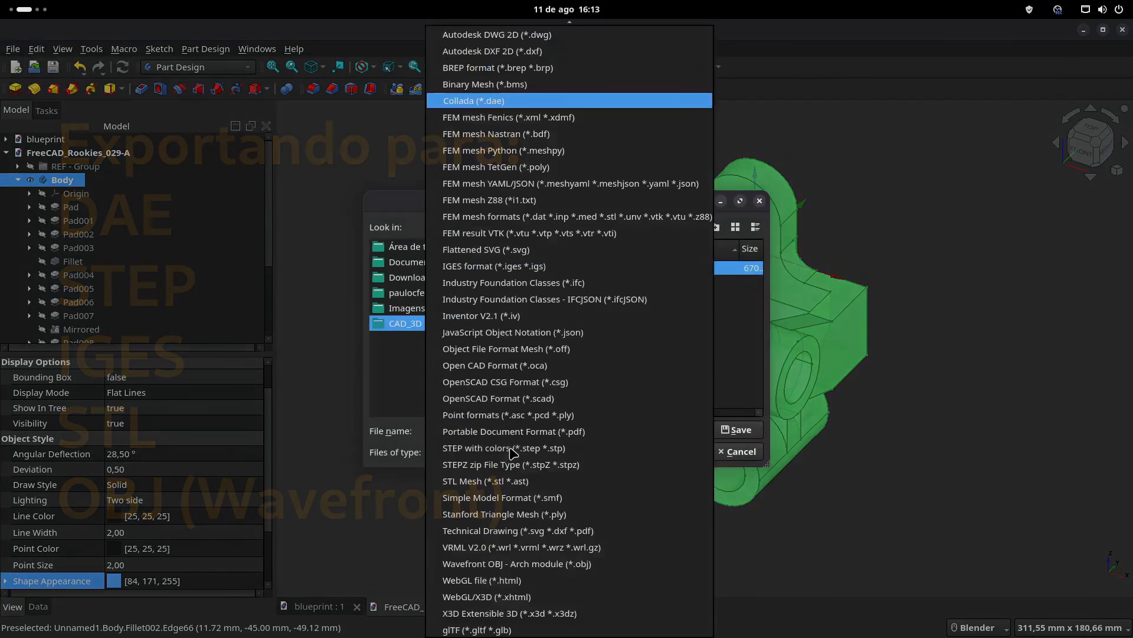